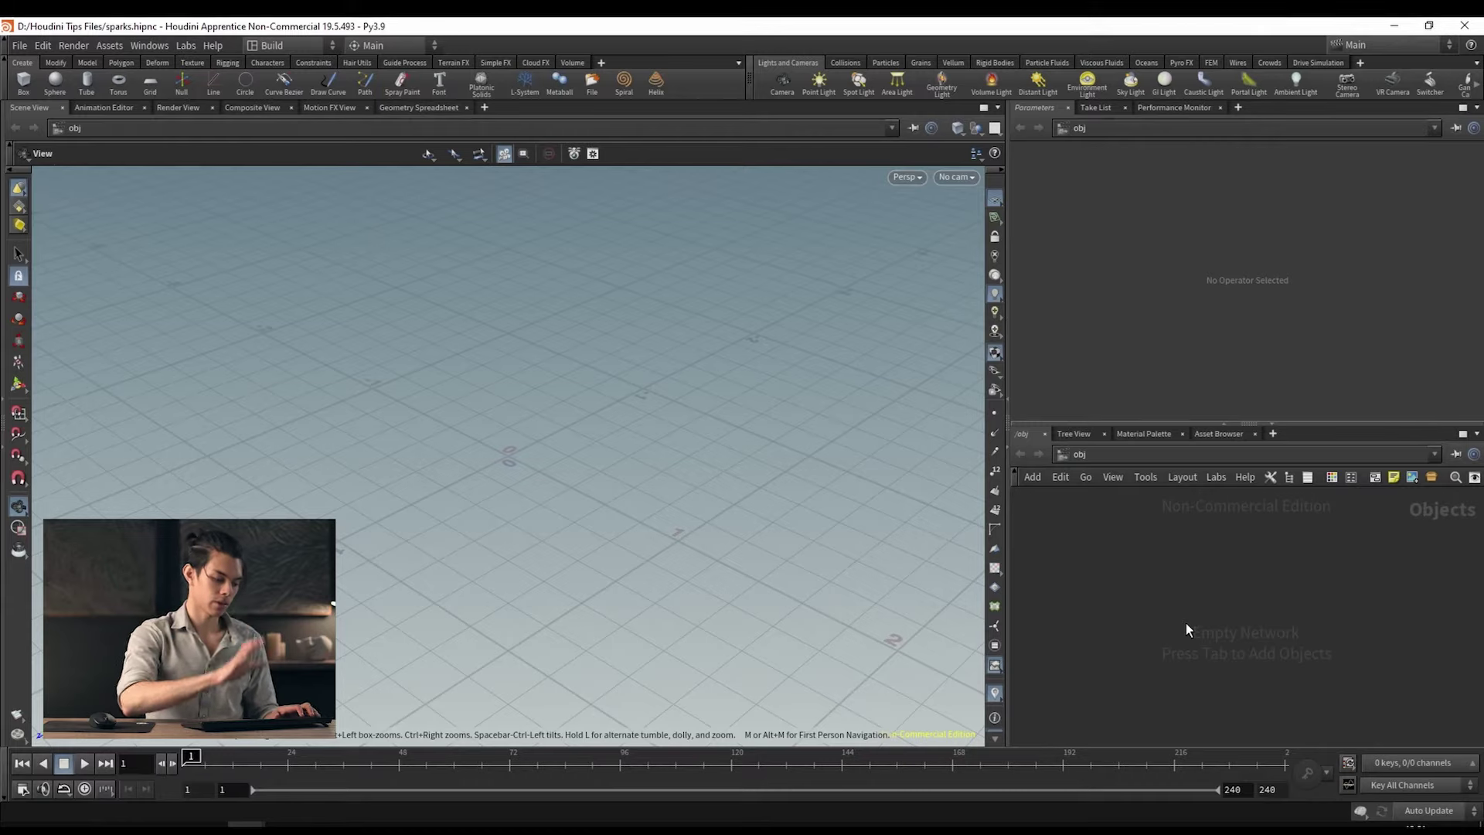
# Step: Create a Geometry object in the object network and rename it SPARKS
pyautogui.press('Tab')
pyautogui.write('geo')
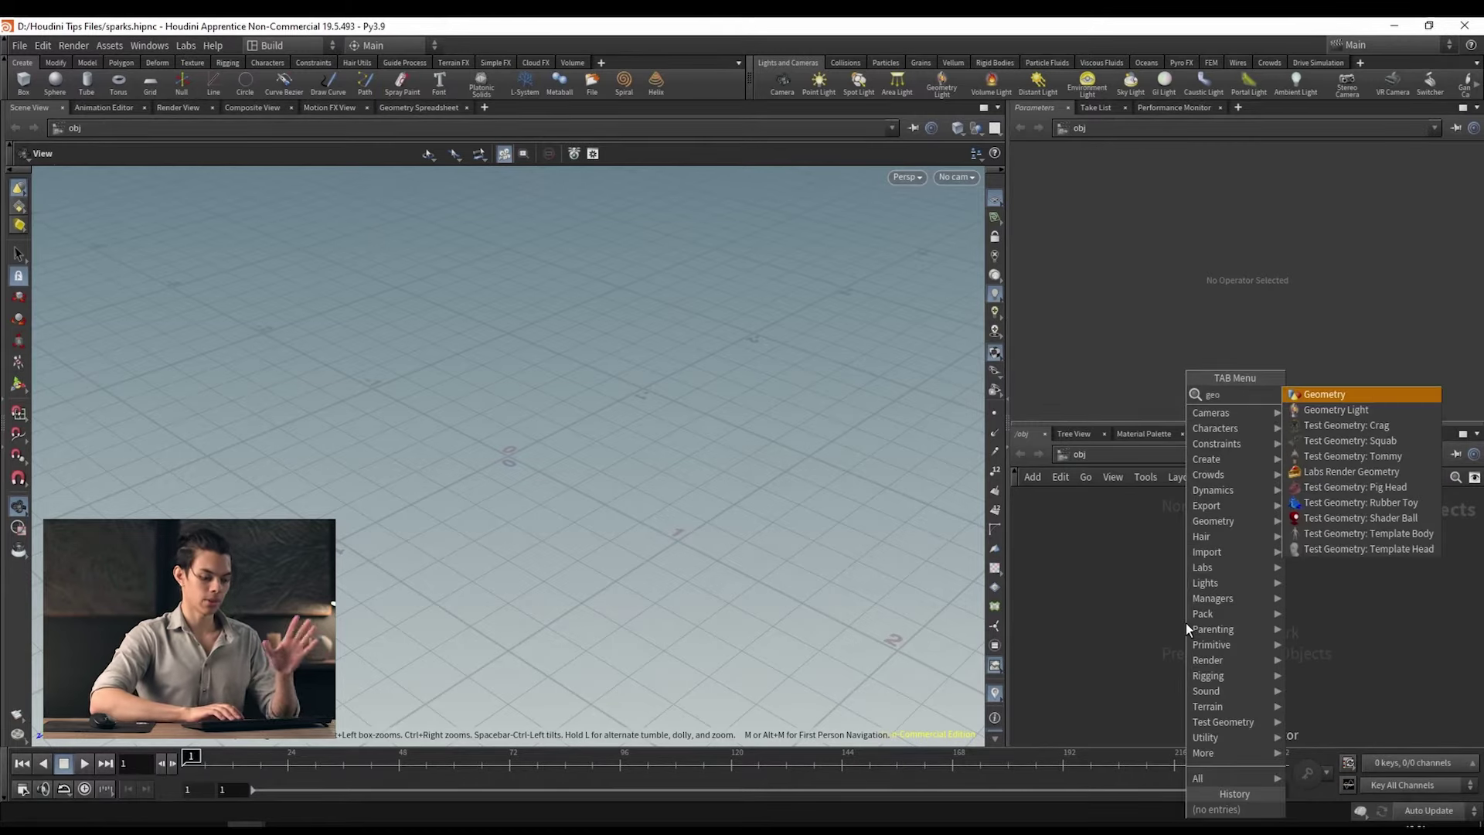
pyautogui.press('Return')
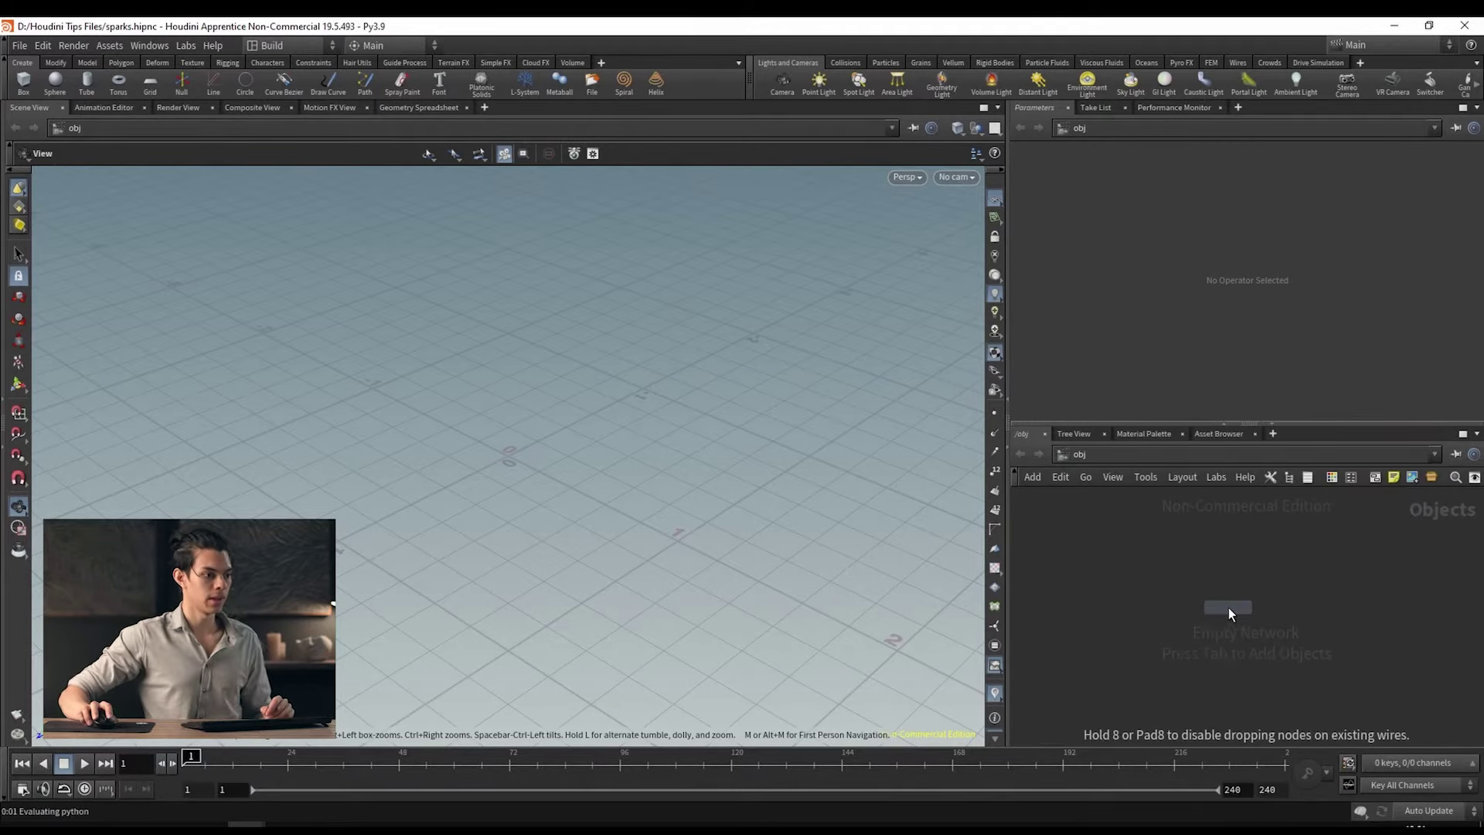
pyautogui.click(1227, 608)
pyautogui.doubleClick(1269, 608)
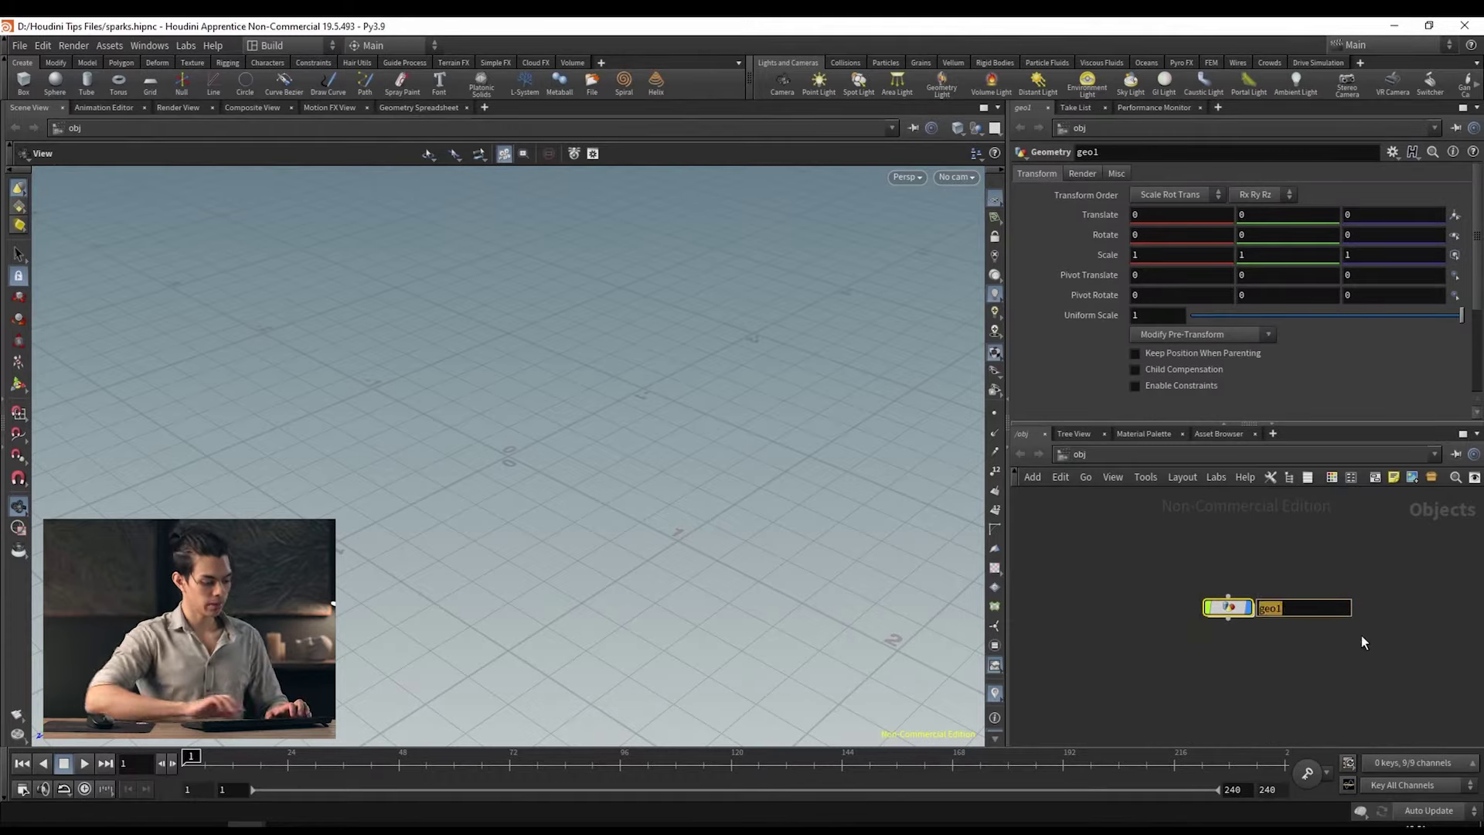
pyautogui.write('SPARKS')
pyautogui.press('Return')
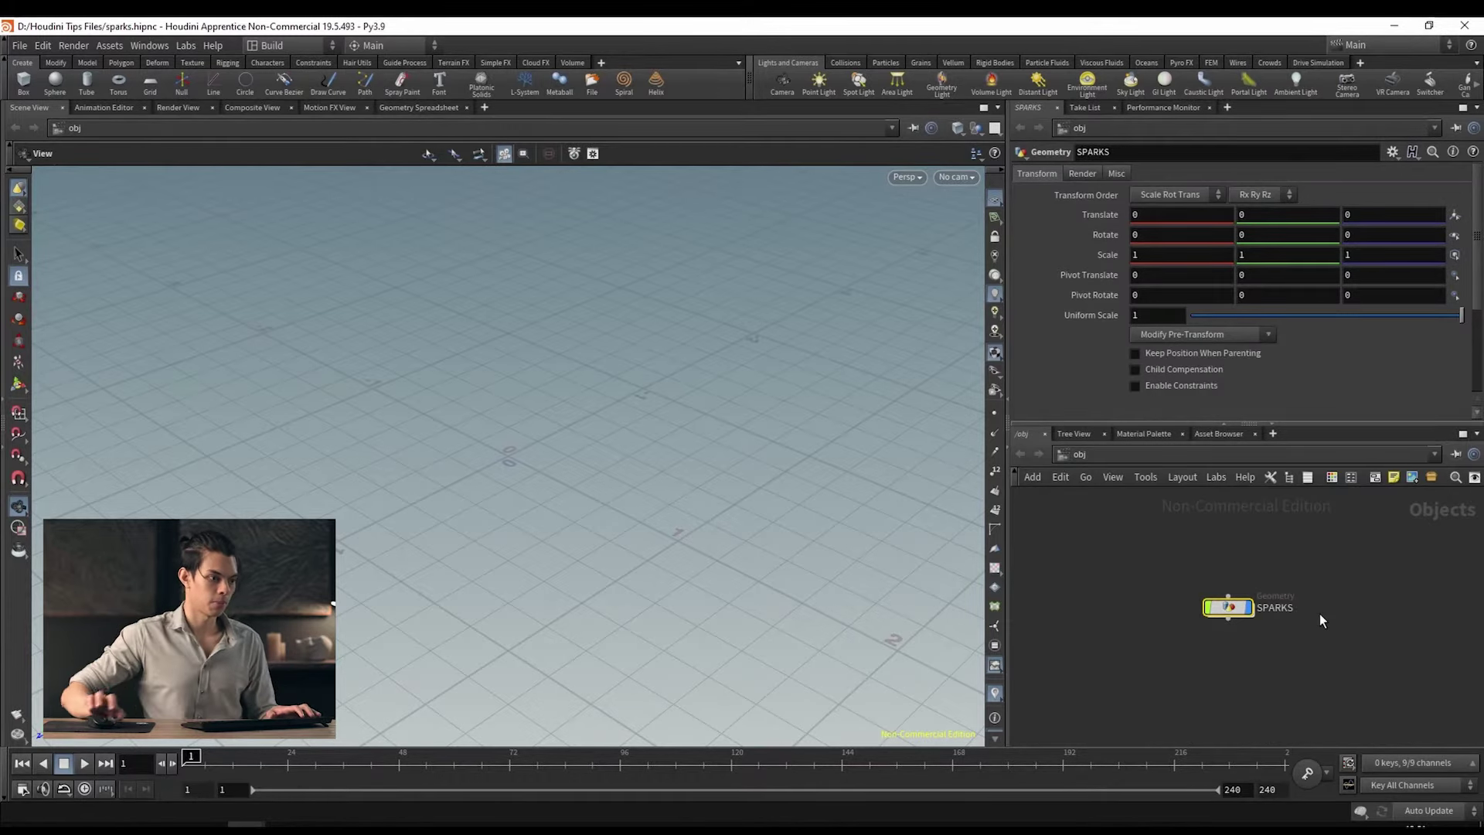
# Step: Go inside the SPARKS object and add a Grid node, framing the grid in the viewport
pyautogui.doubleClick(1228, 606)
pyautogui.press('Tab')
pyautogui.press('Down')
pyautogui.press('Return')
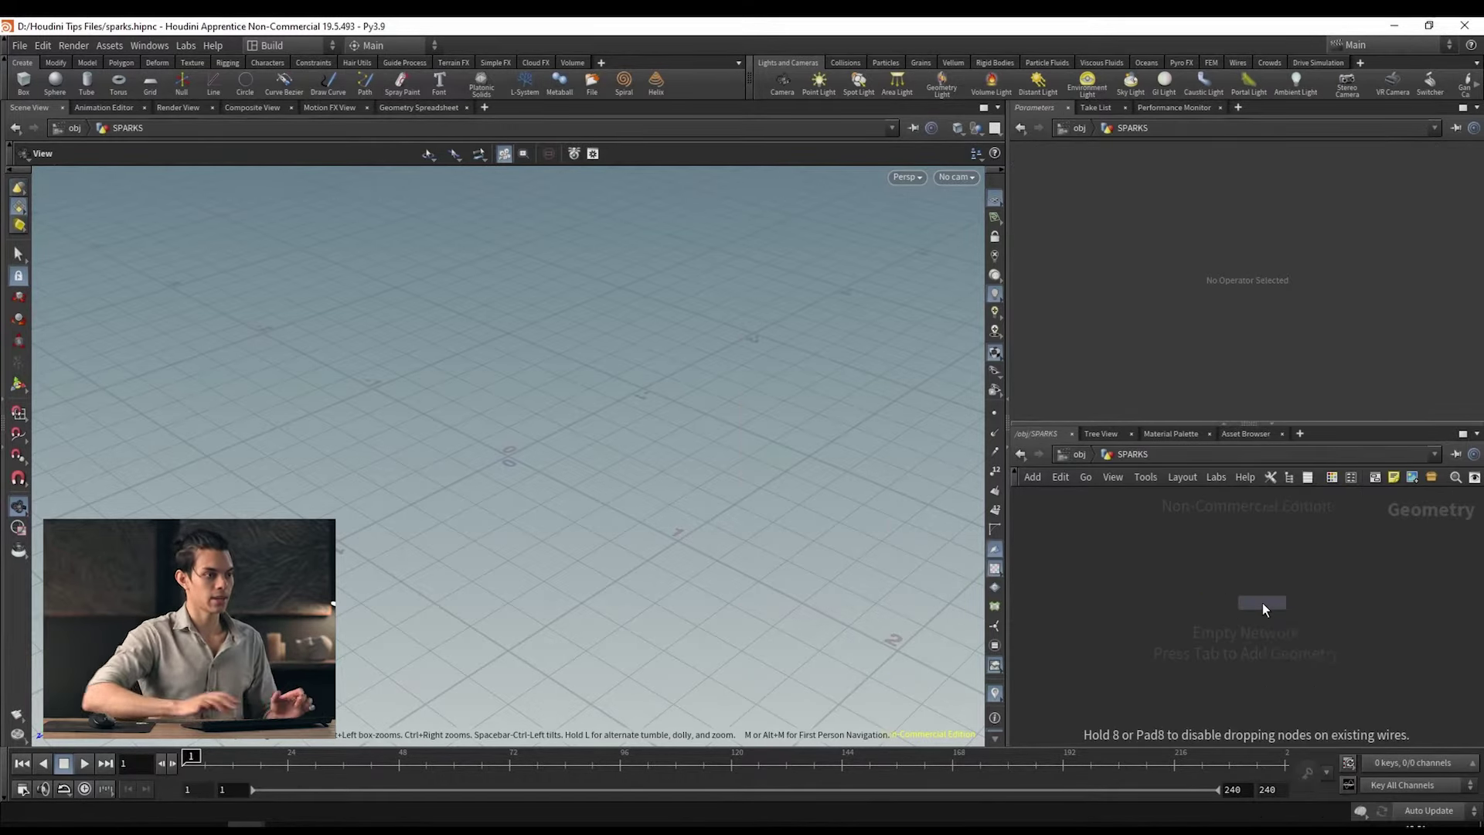
pyautogui.click(1263, 604)
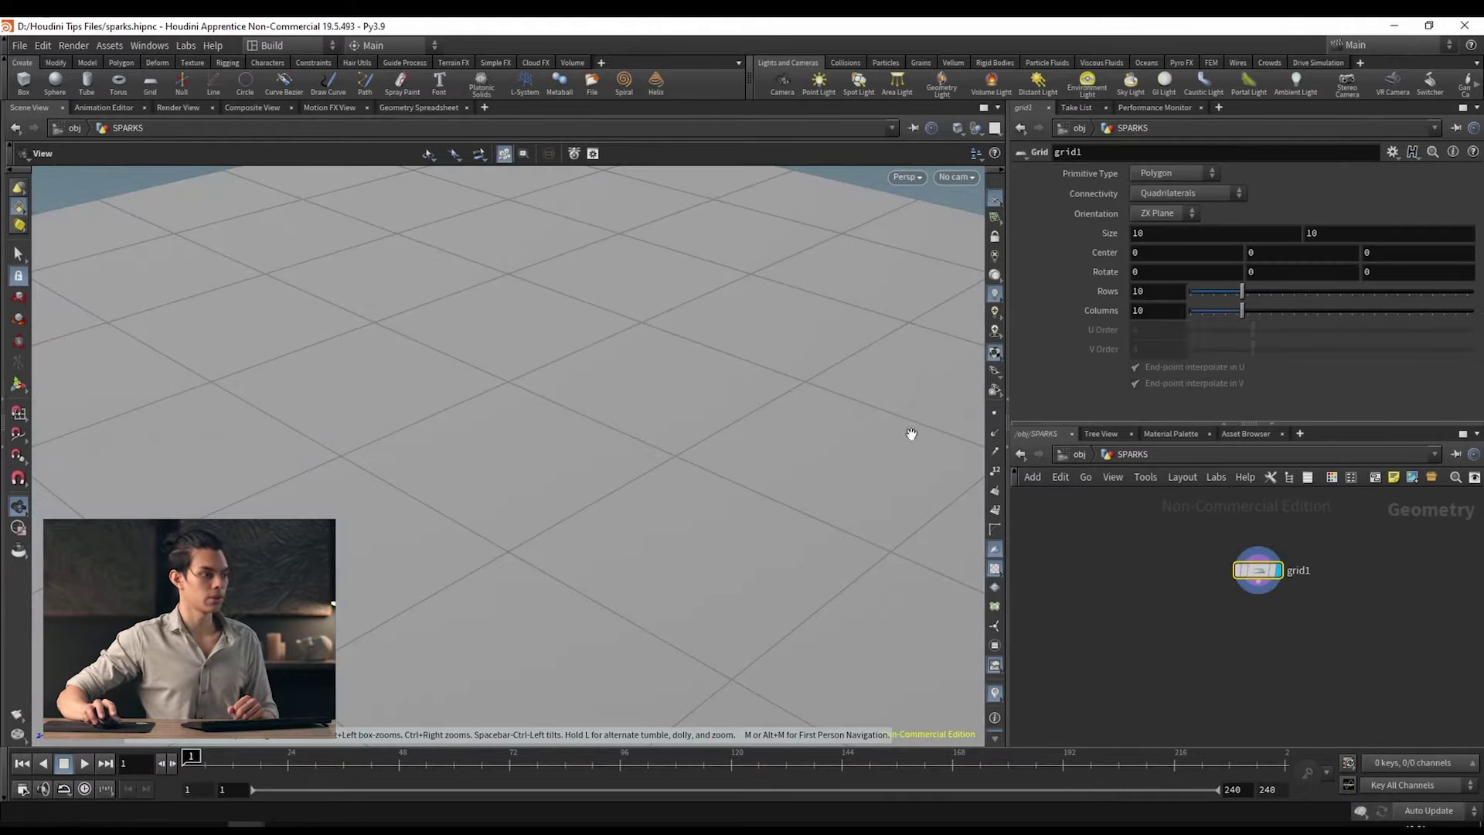
pyautogui.press('h')
pyautogui.scroll(-3, 755, 430)
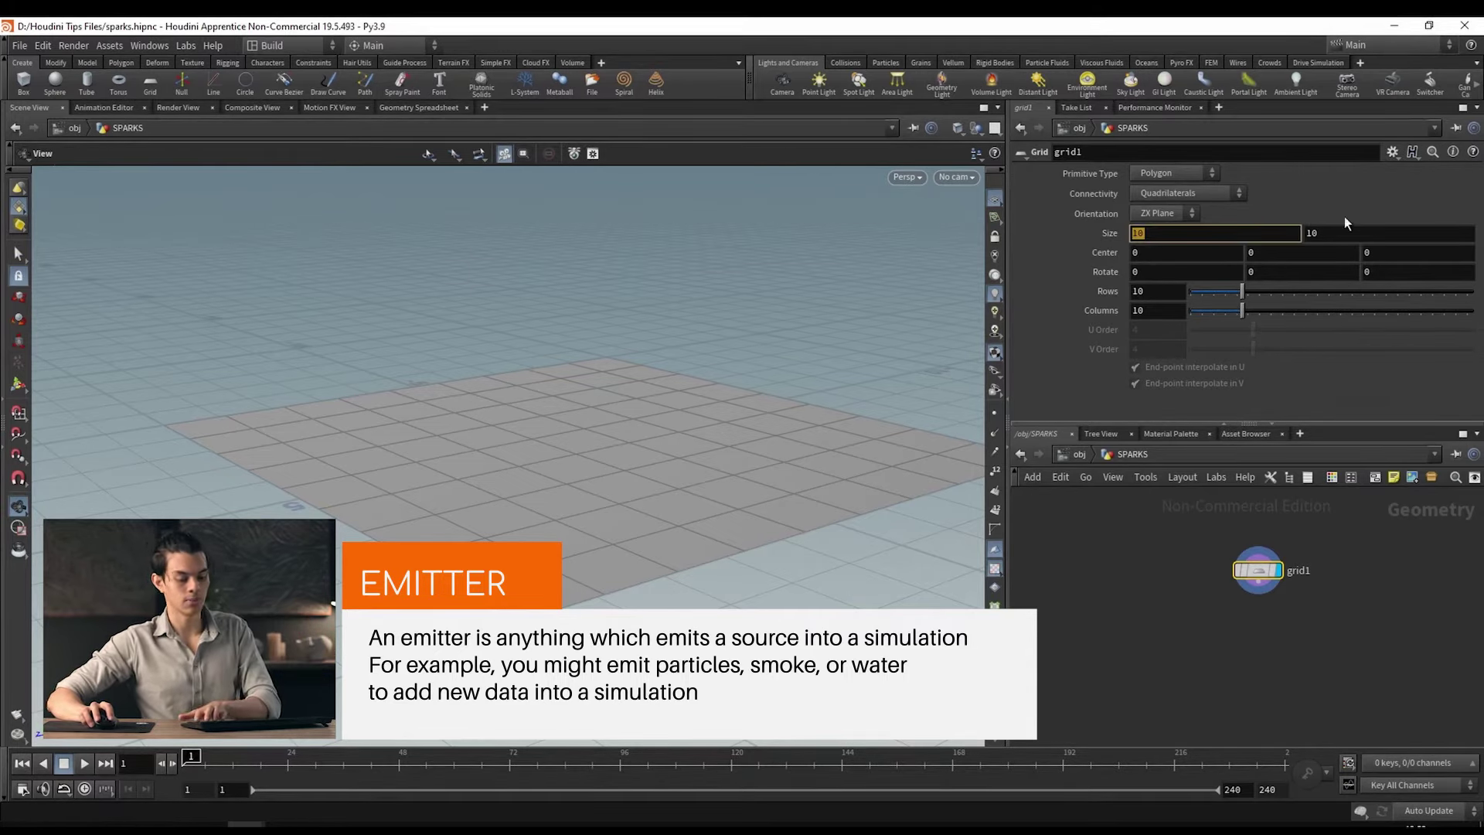
# Step: Set the grid's size to 1 by 1 and raise its centre to 1.5 in Y
pyautogui.write('1')
pyautogui.press('Tab')
pyautogui.write('1')
pyautogui.press('Return')
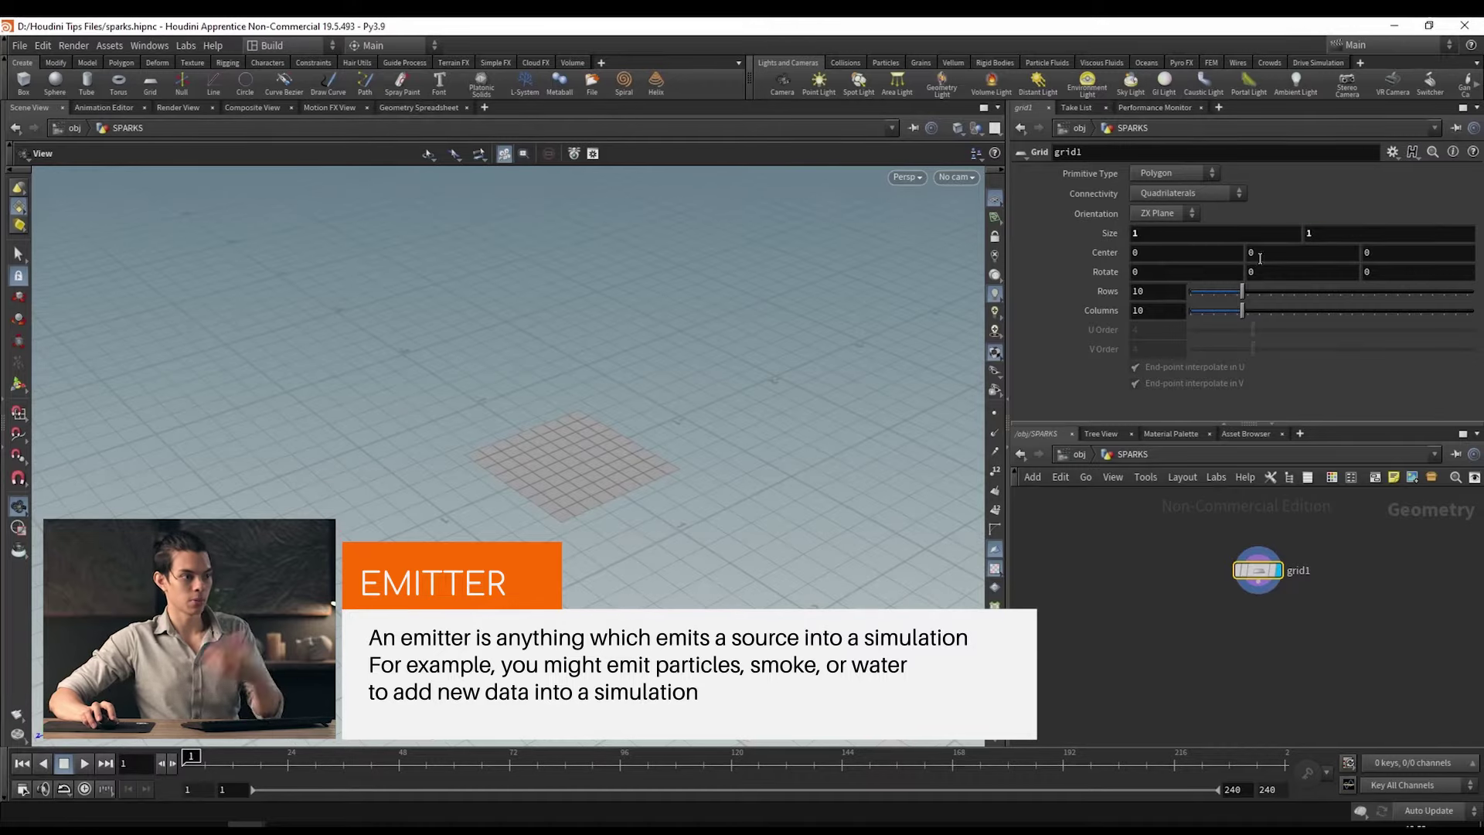
pyautogui.click(1269, 260)
pyautogui.write('1.5')
pyautogui.press('Return')
pyautogui.moveTo(716, 414); pyautogui.dragTo(606, 393)
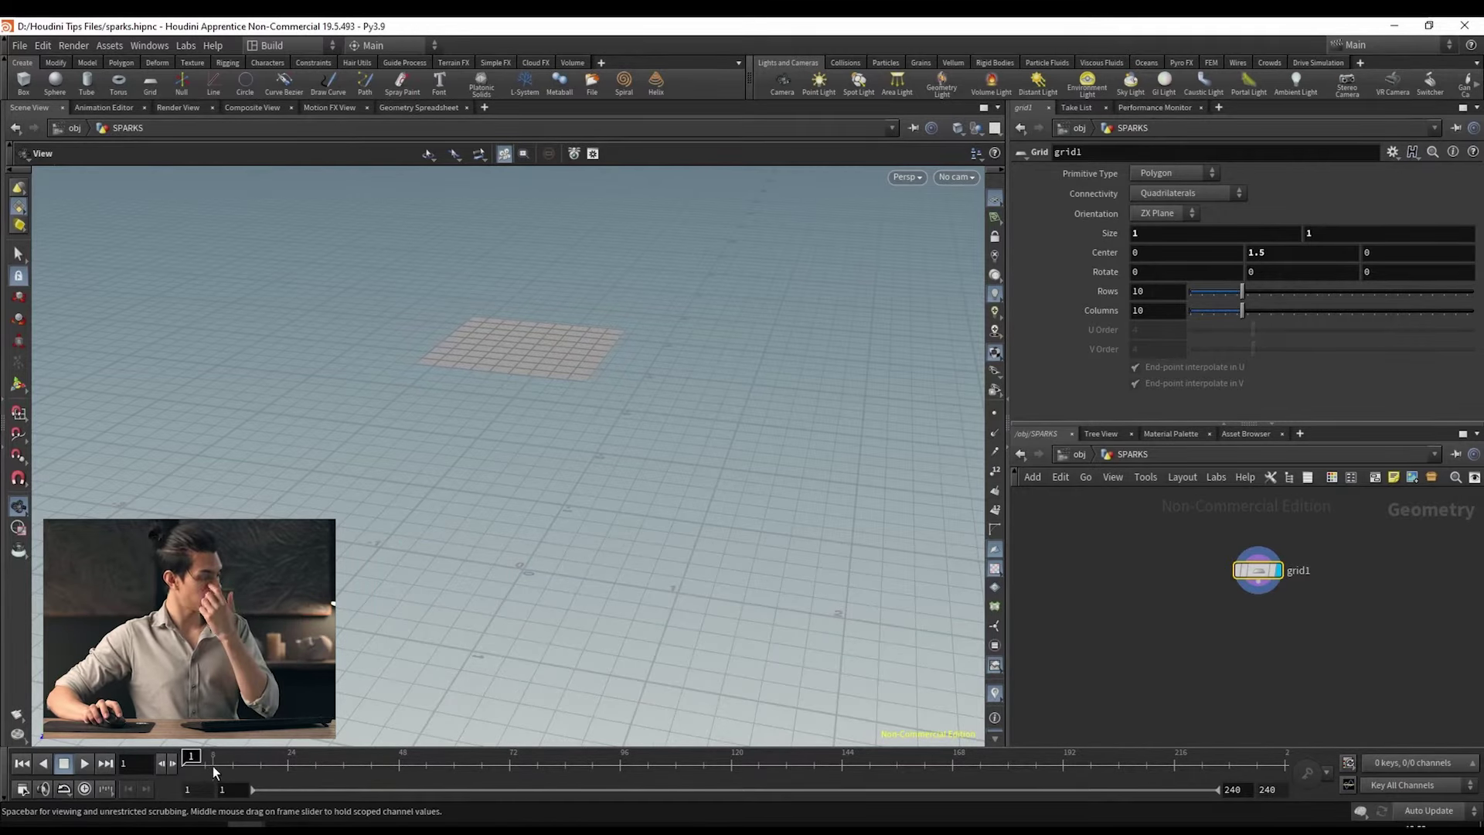
# Step: Show the grid's transform handle and keyframe its Center values at frame 1
pyautogui.moveTo(211, 765)
pyautogui.mouseDown()
pyautogui.moveTo(869, 762)
pyautogui.moveTo(193, 757)
pyautogui.mouseUp()
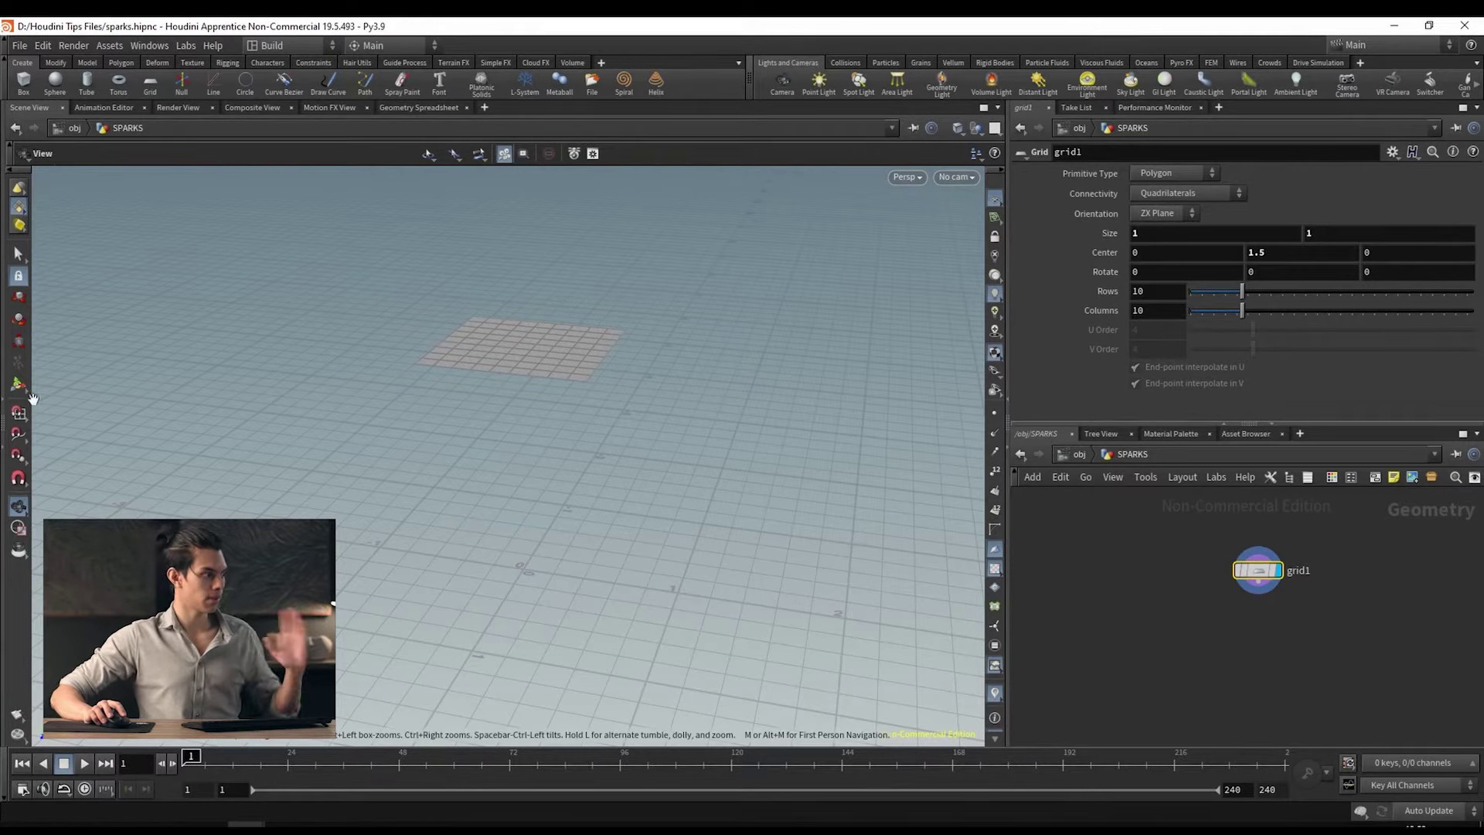
pyautogui.click(16, 387)
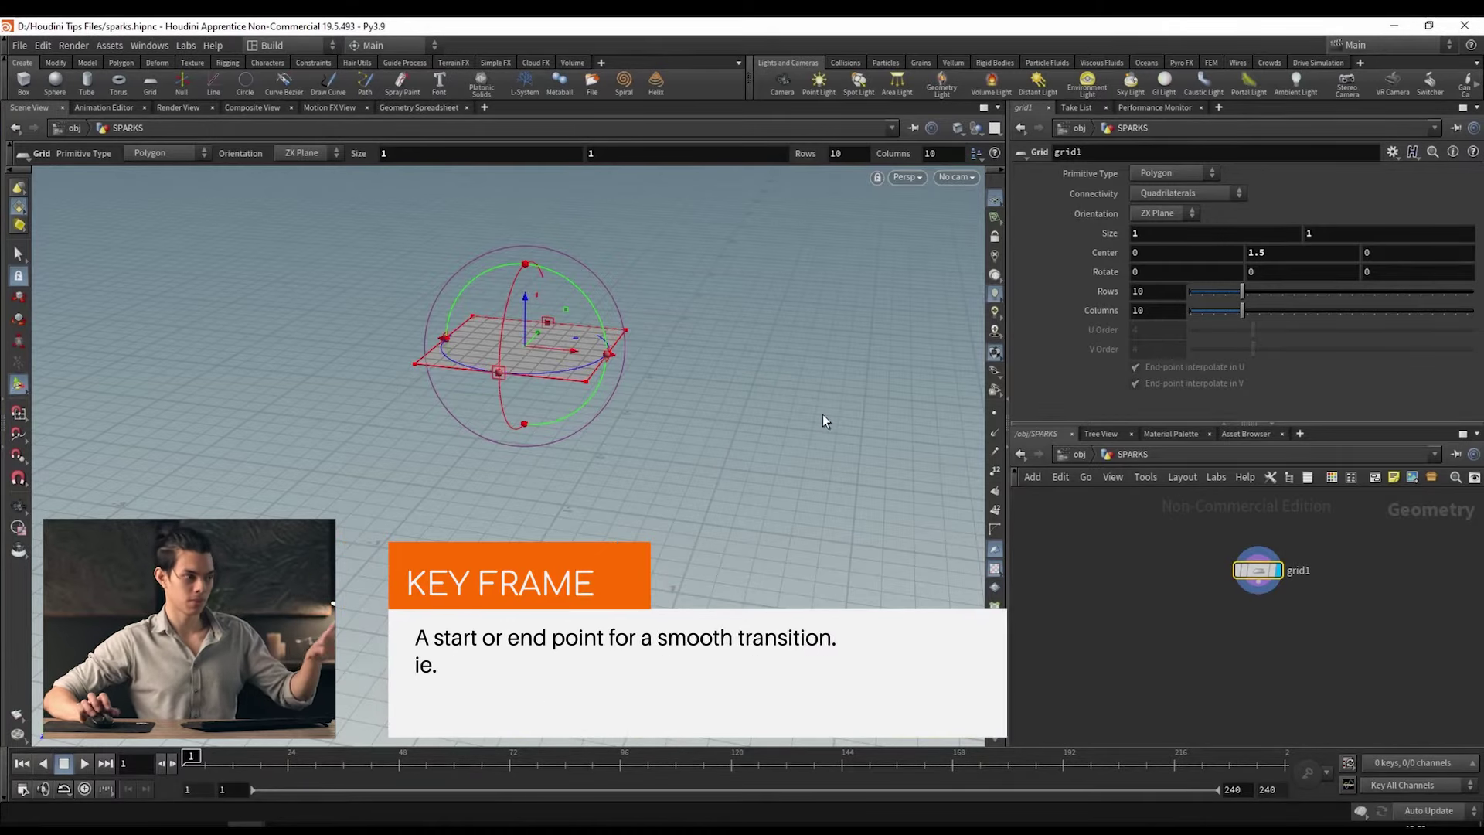
pyautogui.keyDown('alt'); pyautogui.click(1110, 257); pyautogui.keyUp('alt')
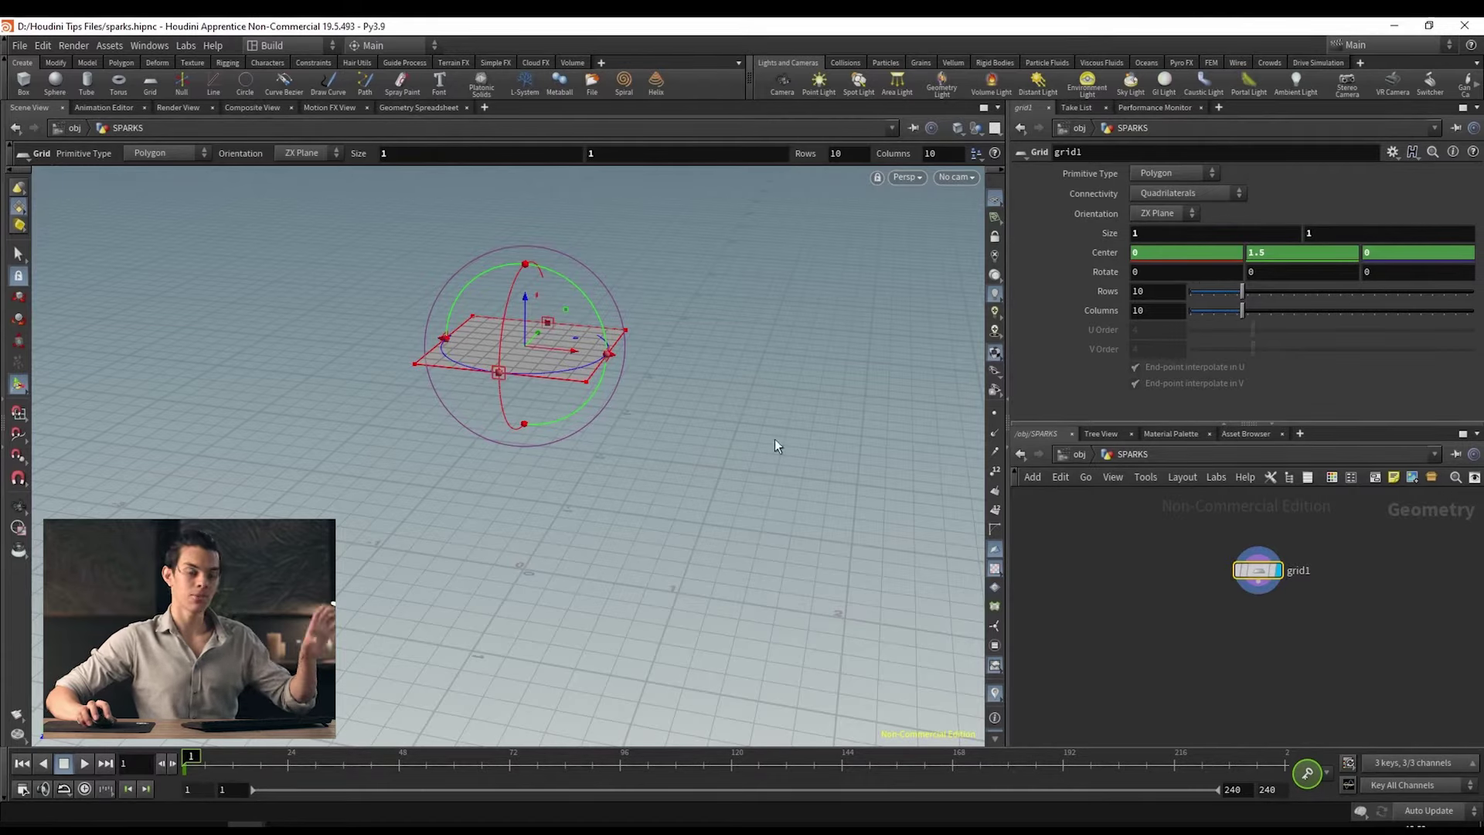
# Step: Go to frame 96 and move the grid about 3 units along X with its transform handle
pyautogui.moveTo(181, 770); pyautogui.dragTo(402, 765)
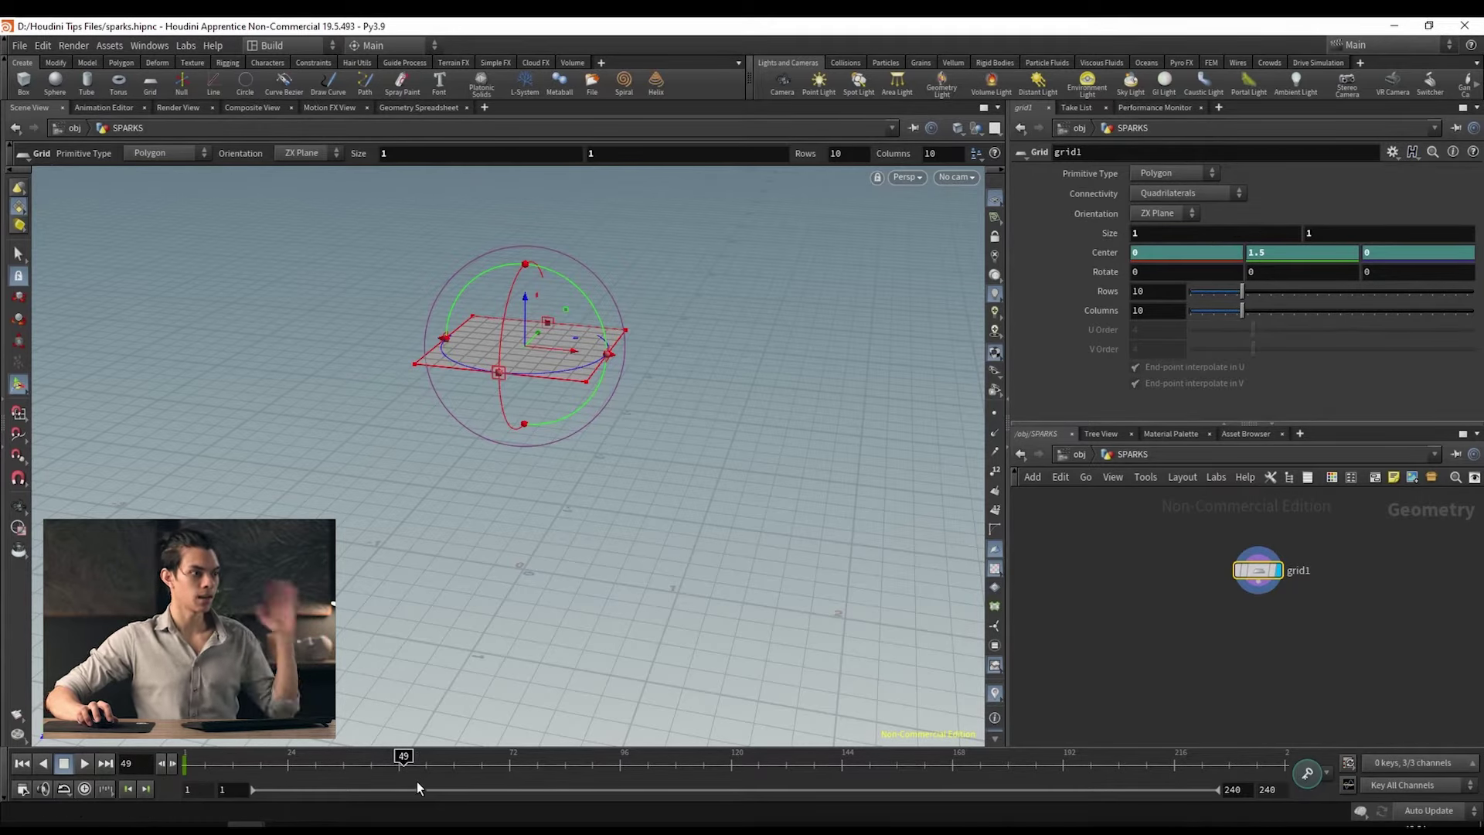
pyautogui.click(510, 765)
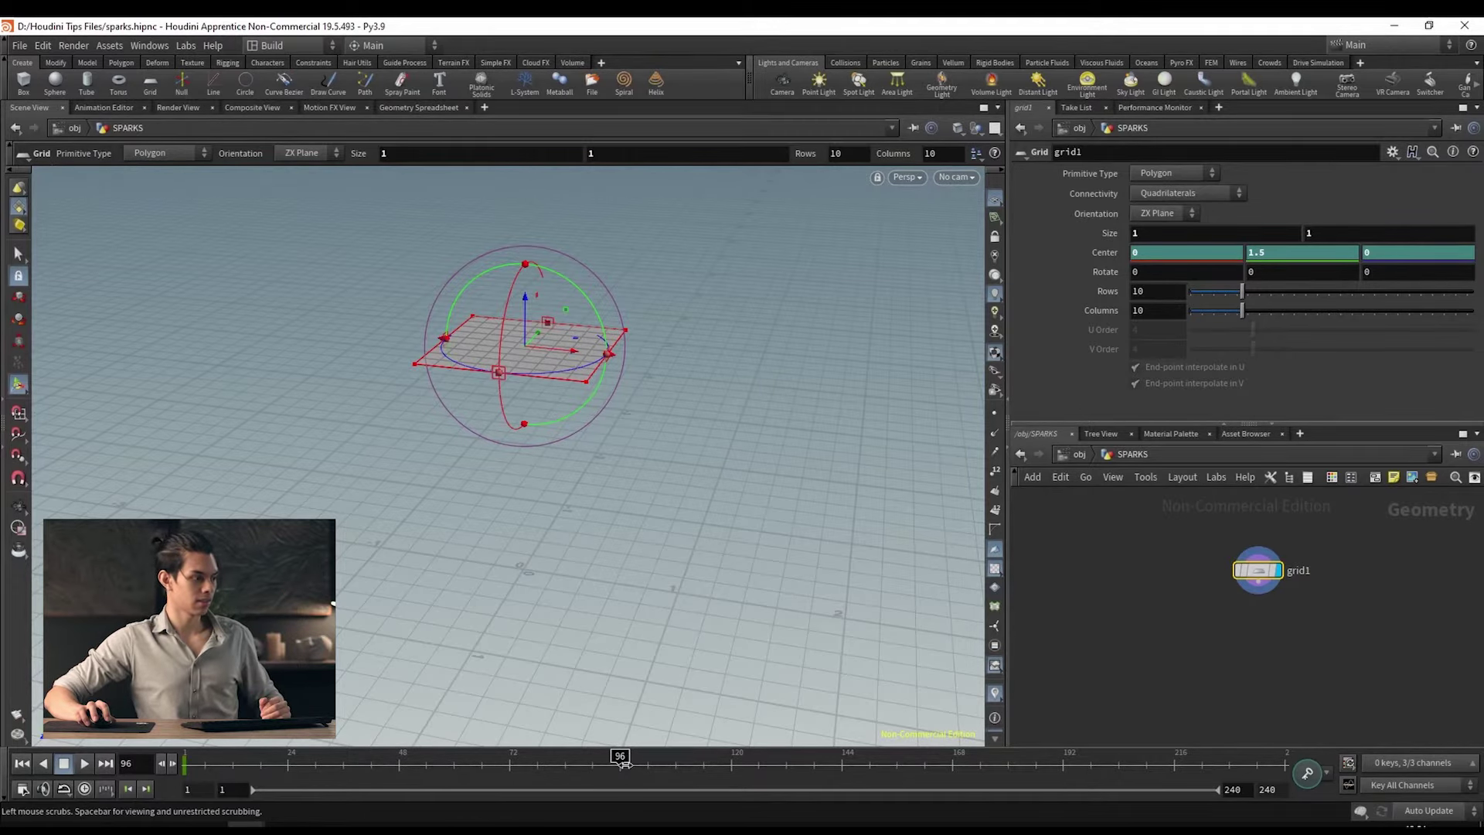
pyautogui.press('Escape')
pyautogui.moveTo(735, 371); pyautogui.dragTo(552, 365)
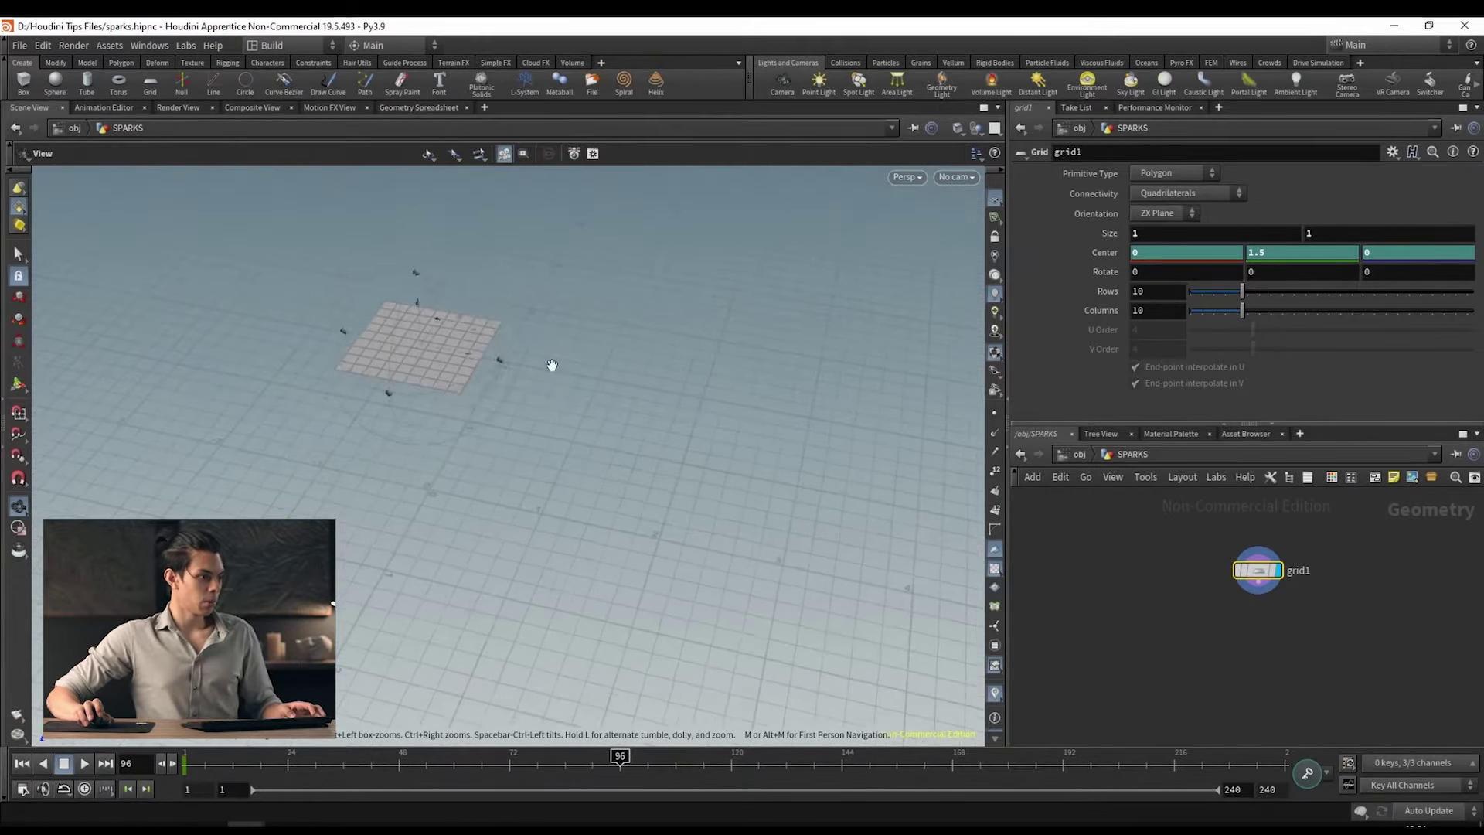
pyautogui.press('Return')
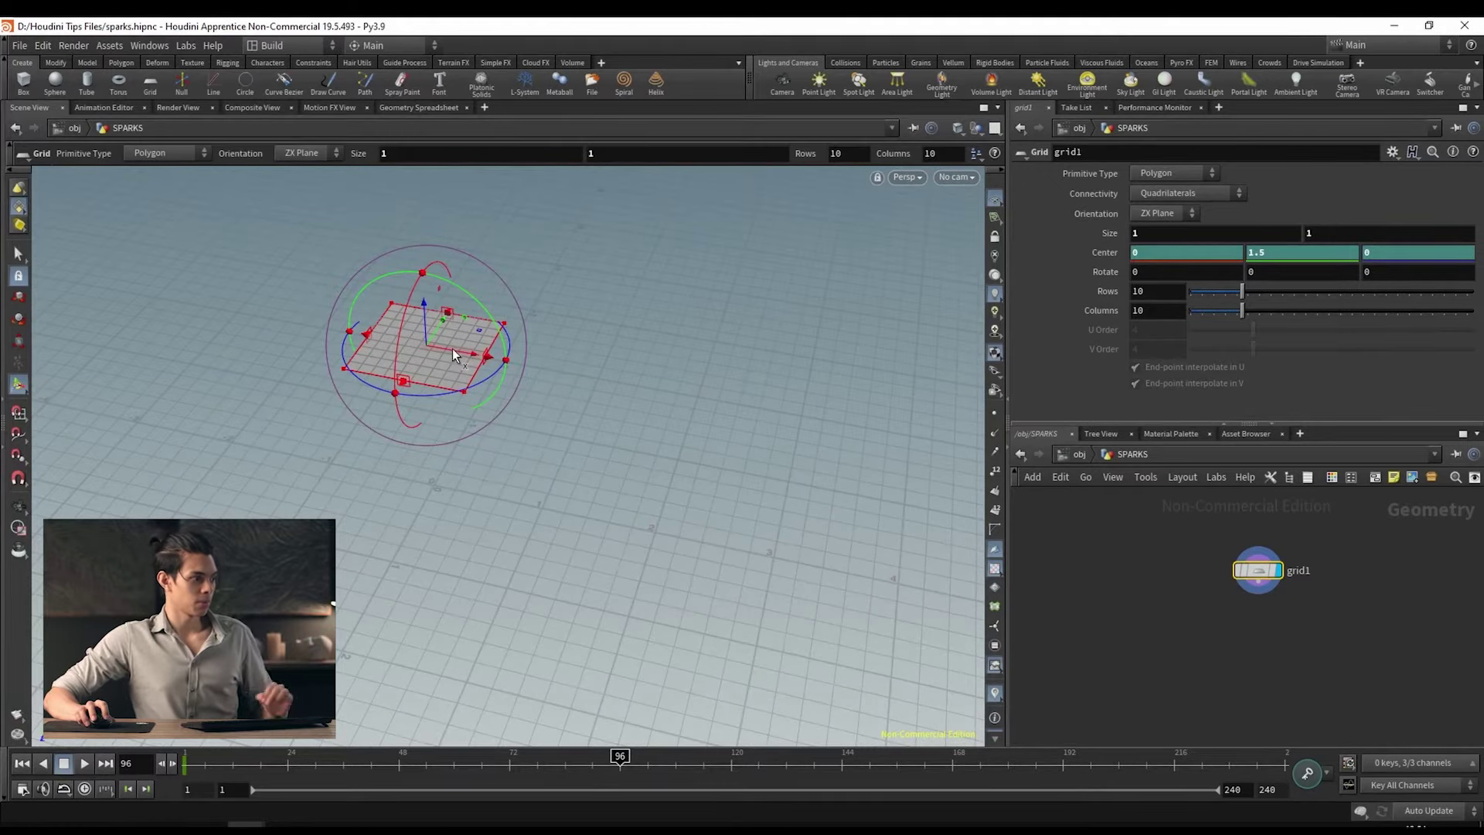
pyautogui.moveTo(452, 349); pyautogui.dragTo(780, 421)
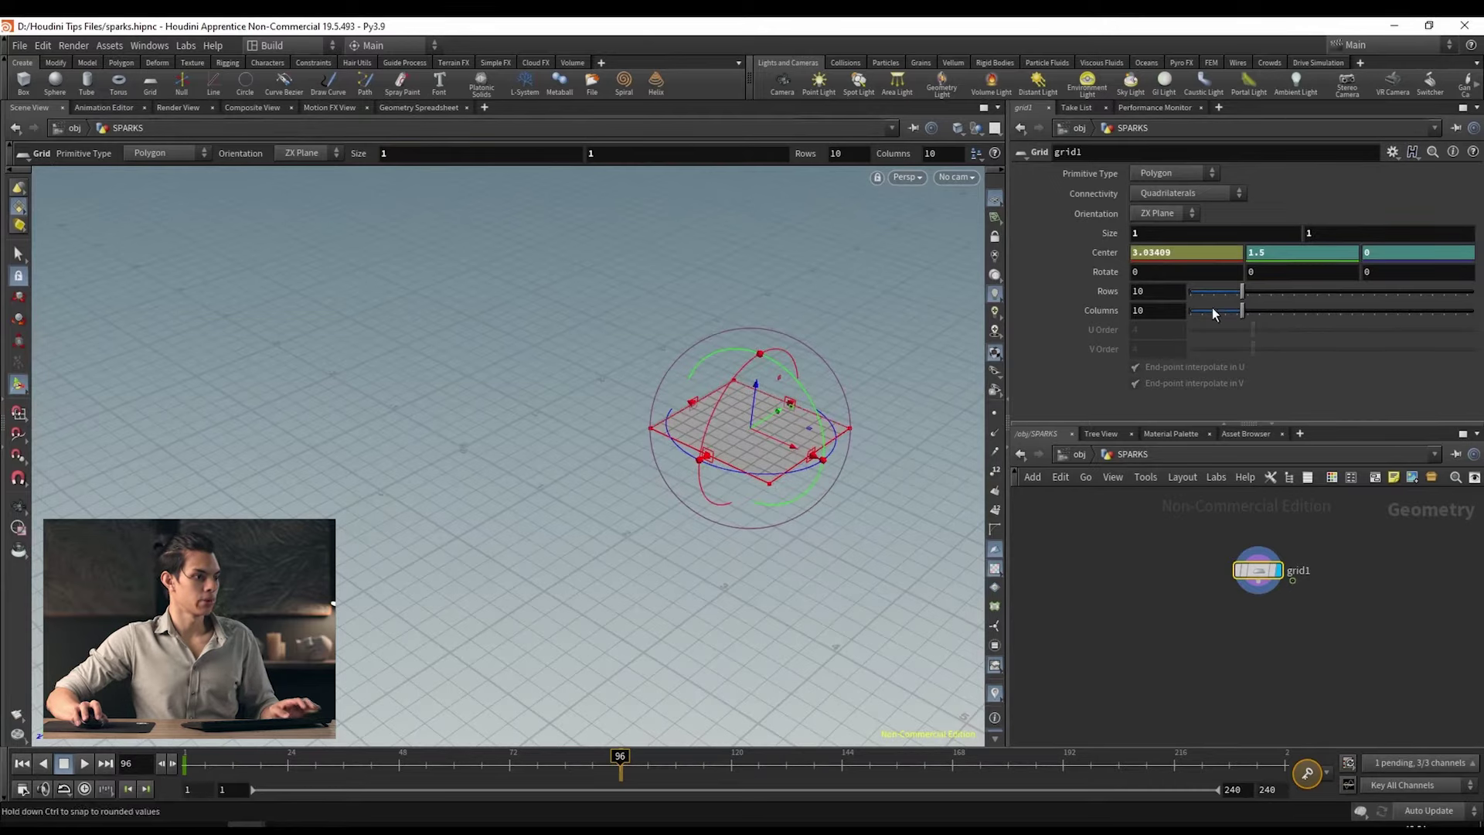
# Step: Set the grid's X centre to exactly 3 and keyframe its Center values at frame 96
pyautogui.click(1131, 252)
pyautogui.write('3')
pyautogui.press('Return')
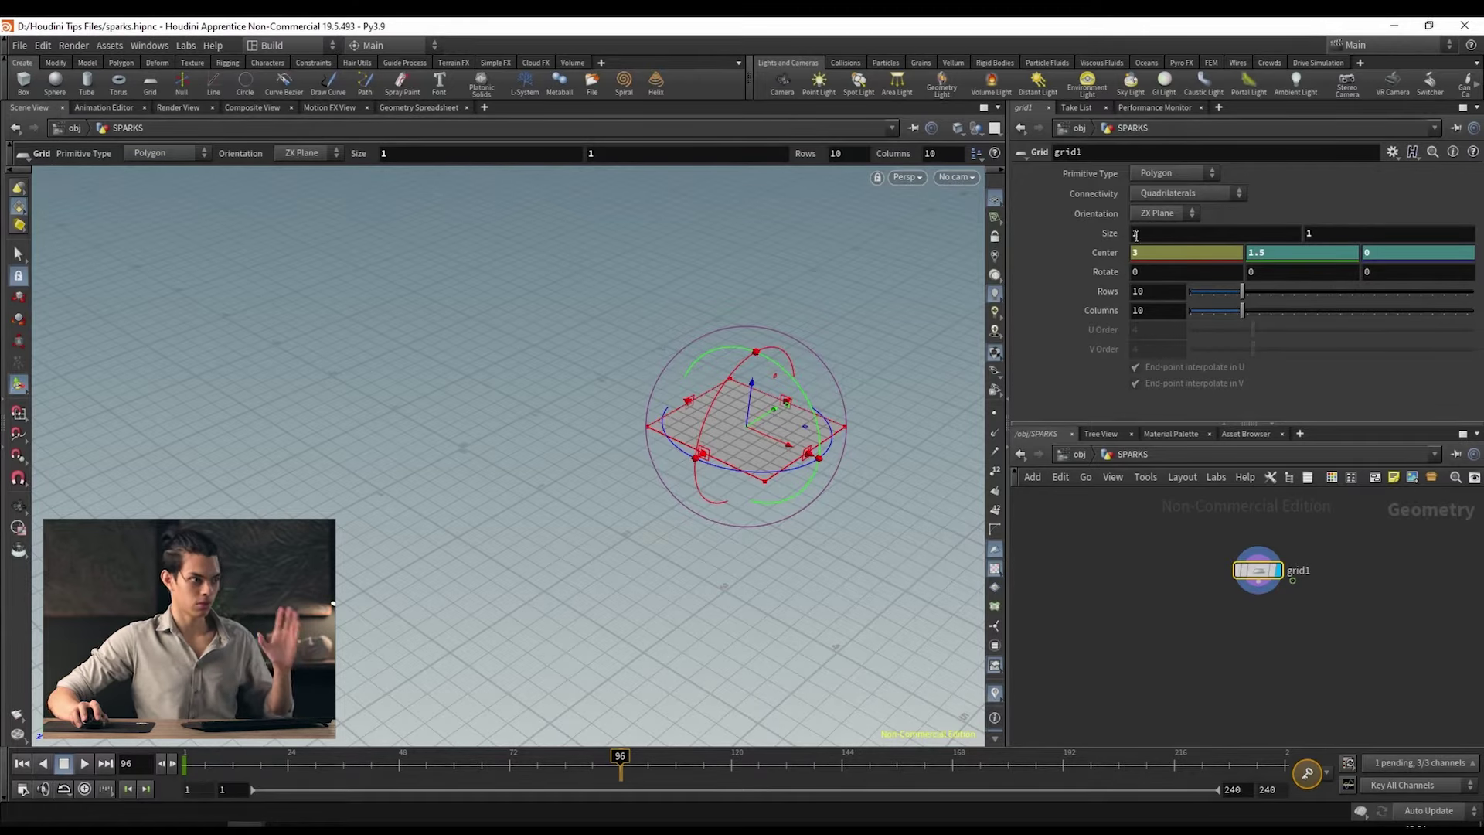
pyautogui.keyDown('alt'); pyautogui.click(1092, 257); pyautogui.keyUp('alt')
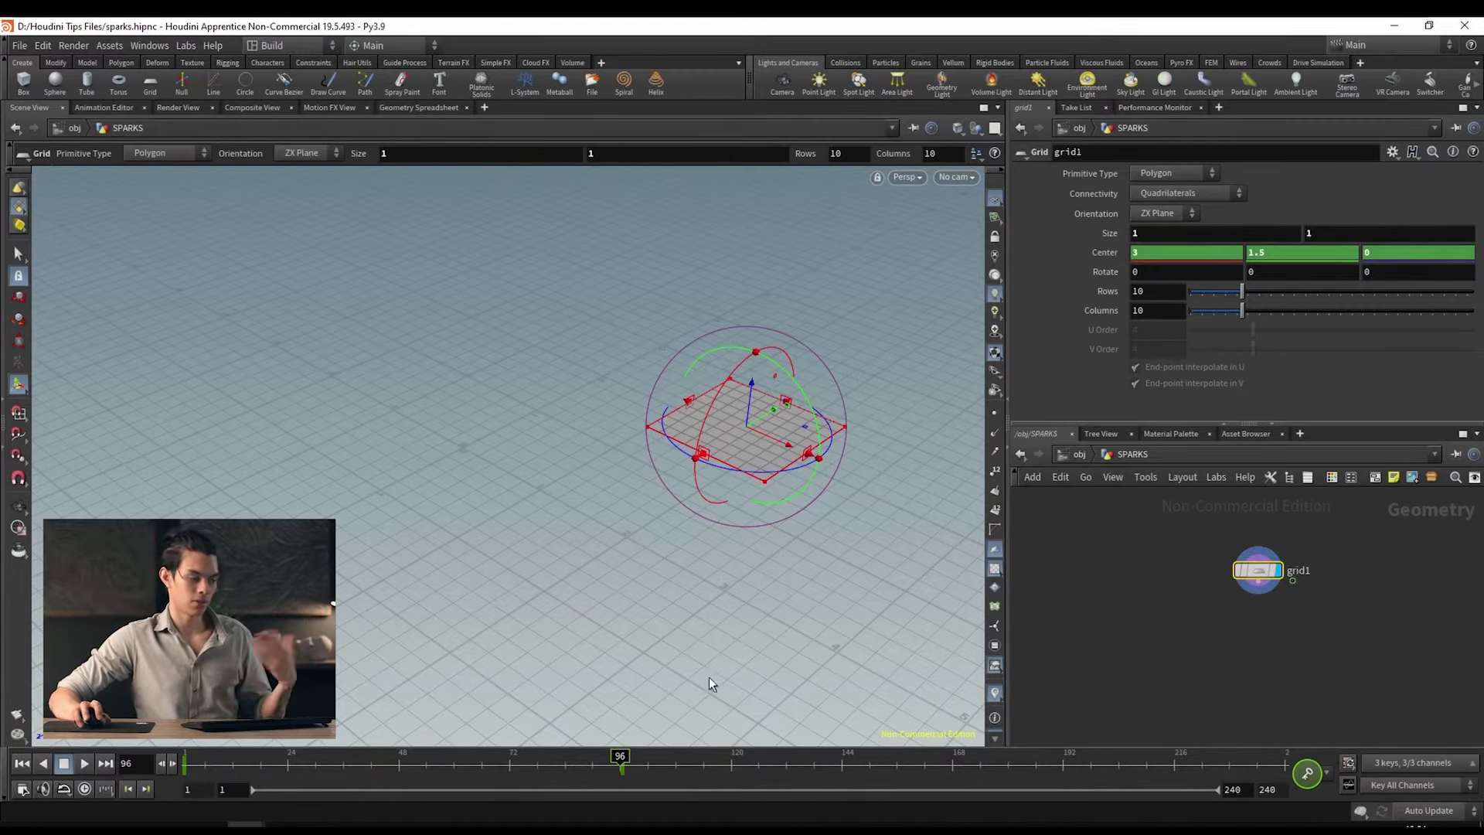
# Step: Scrub and play the grid's animation from frame 1 to check its movement, and return to frame 1
pyautogui.click(21, 762)
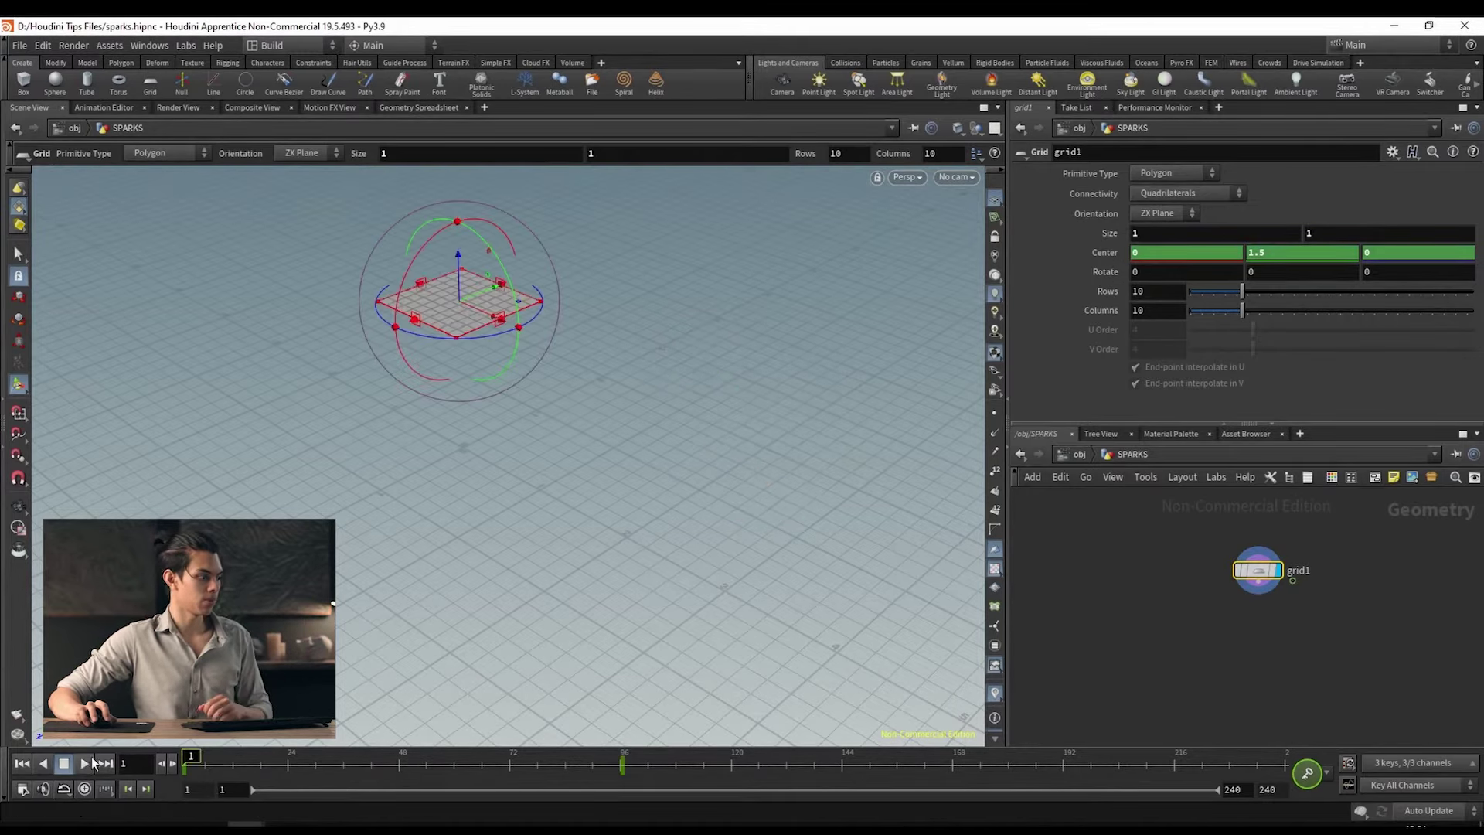
pyautogui.moveTo(192, 746); pyautogui.dragTo(637, 732)
pyautogui.click(21, 763)
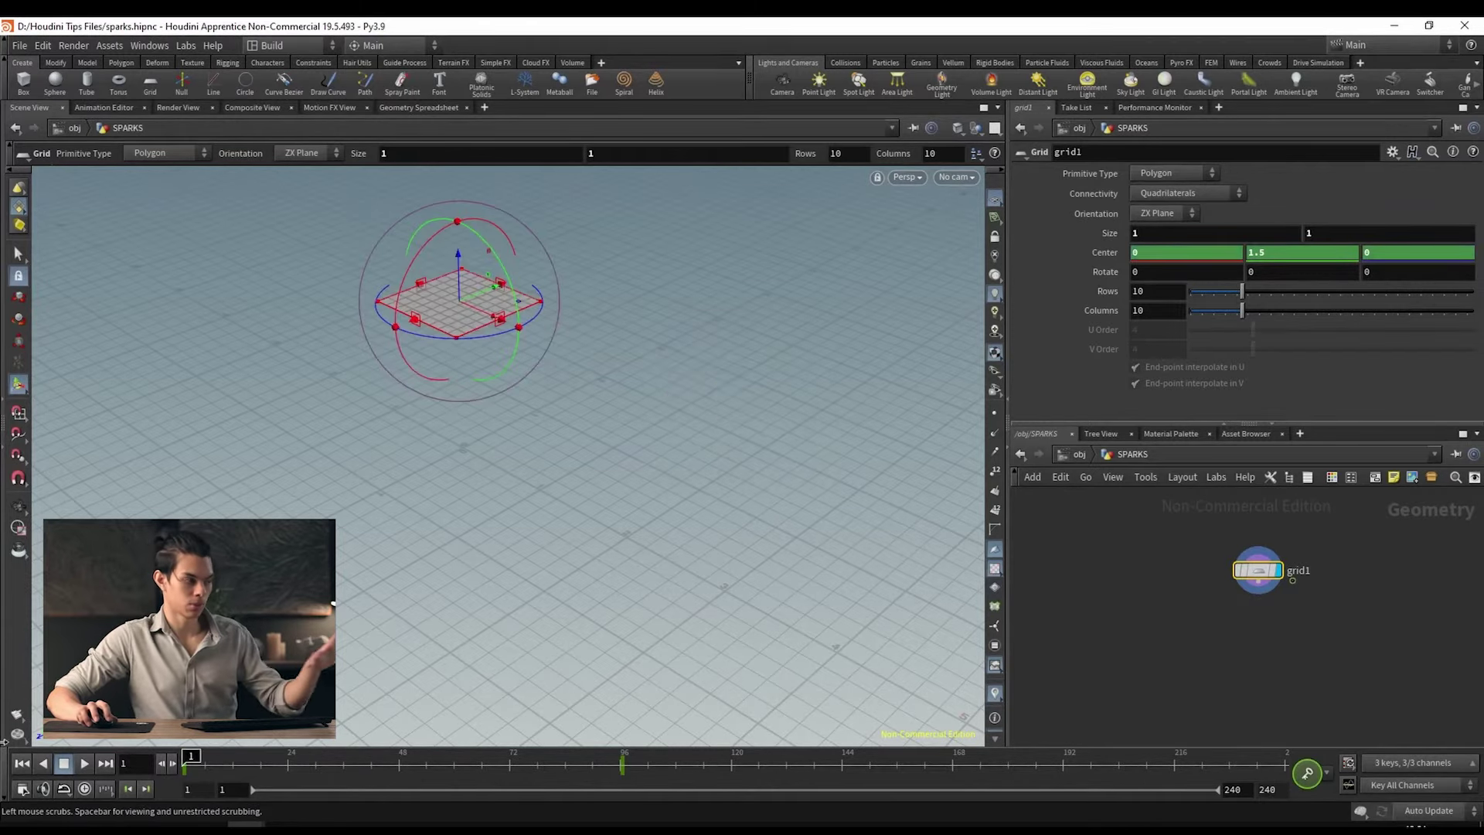
pyautogui.click(84, 763)
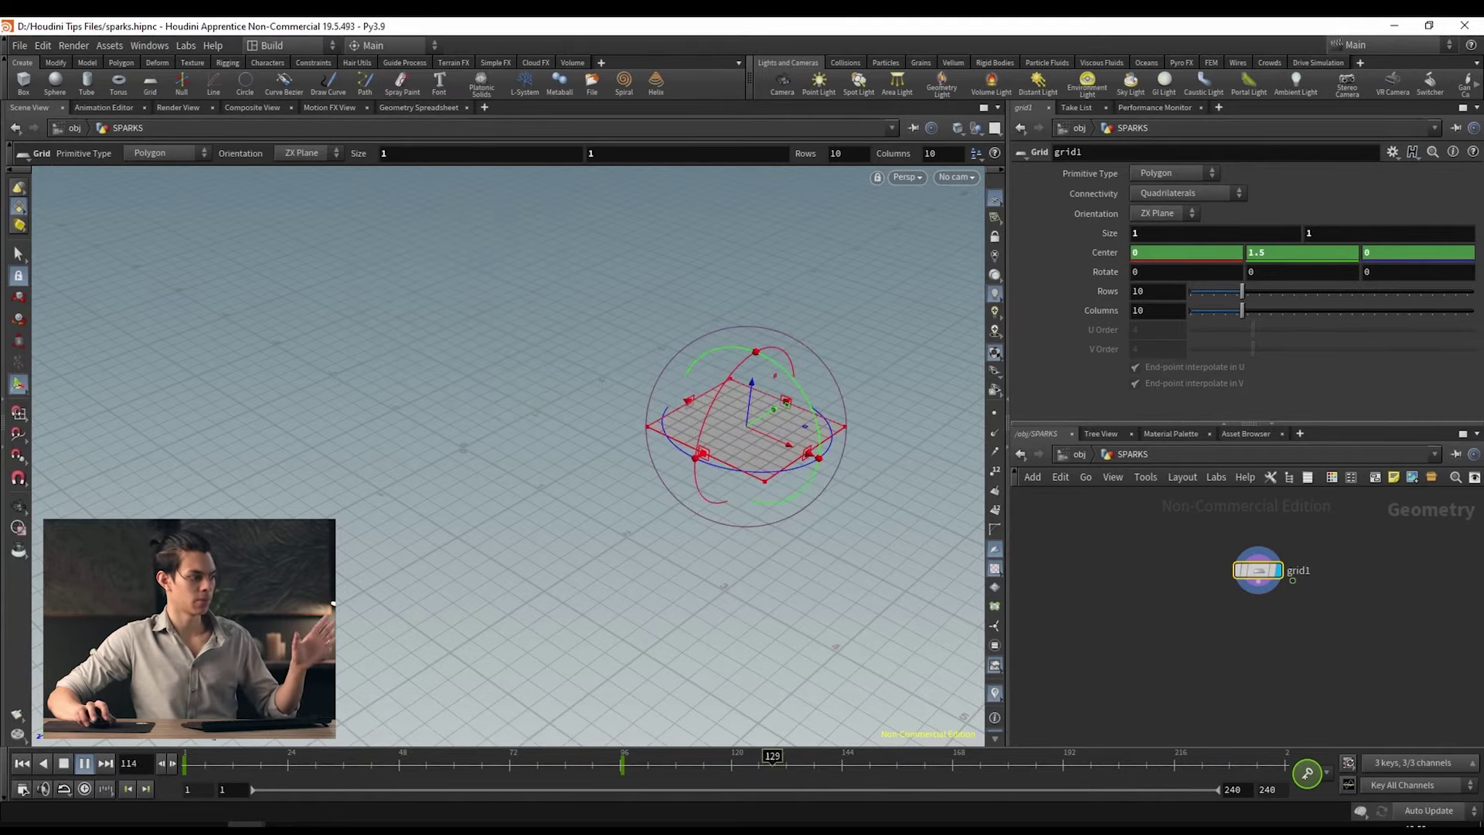
pyautogui.click(71, 768)
pyautogui.hotkey('ctrl', 'Left')
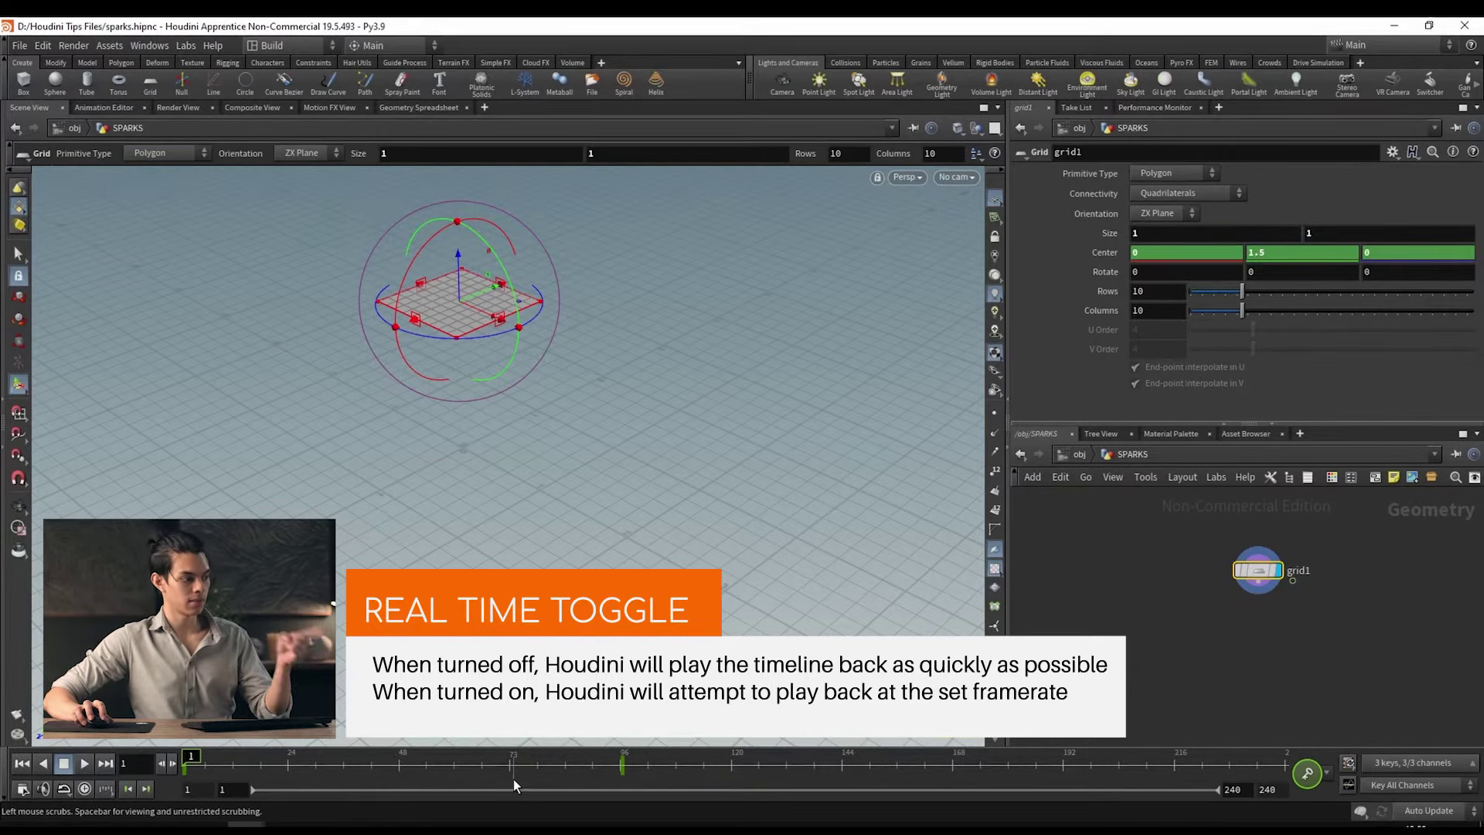
# Step: Turn on real-time playback for the timeline and play the grid animation
pyautogui.click(85, 788)
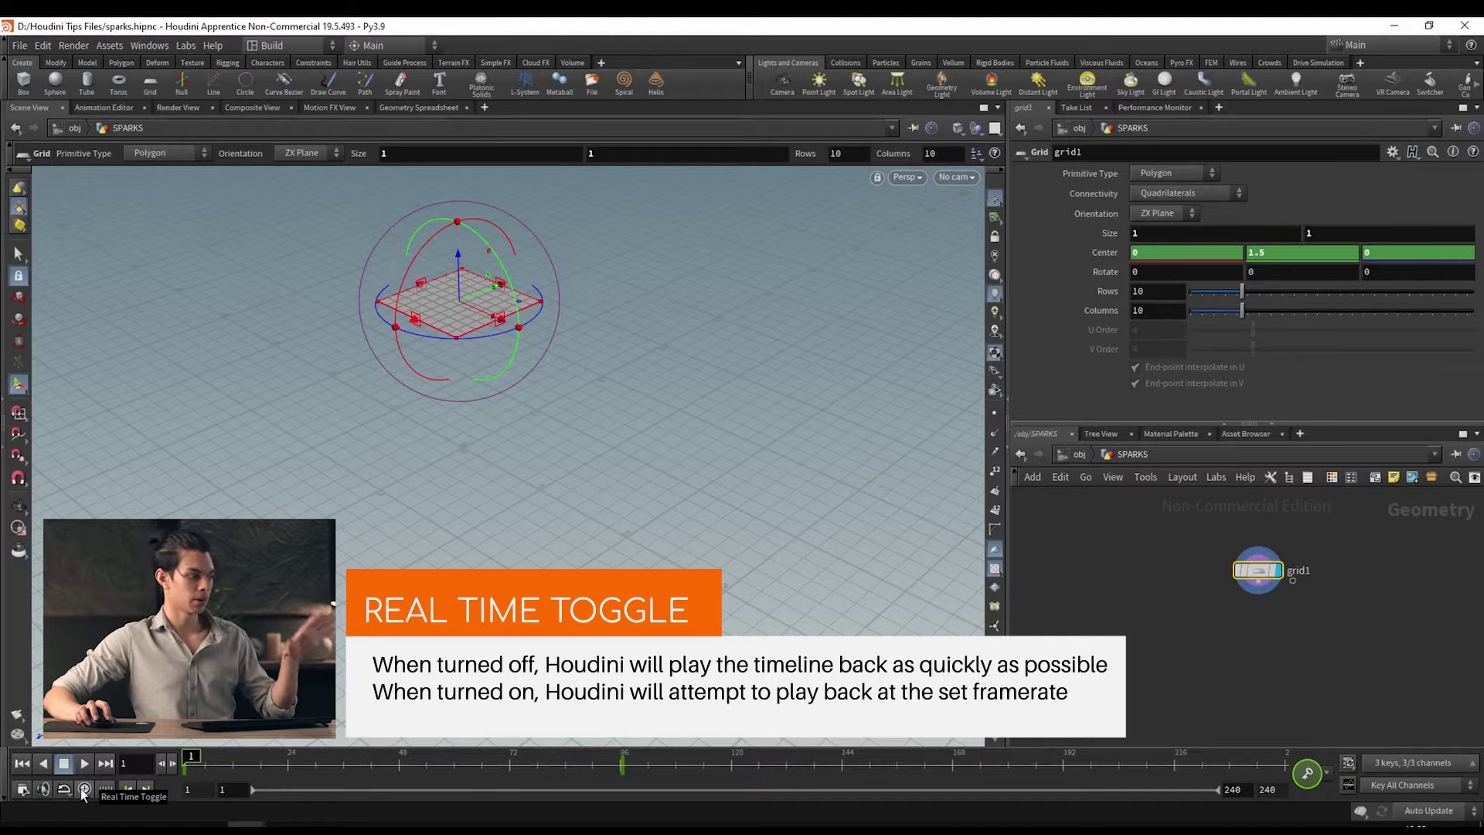
pyautogui.click(85, 769)
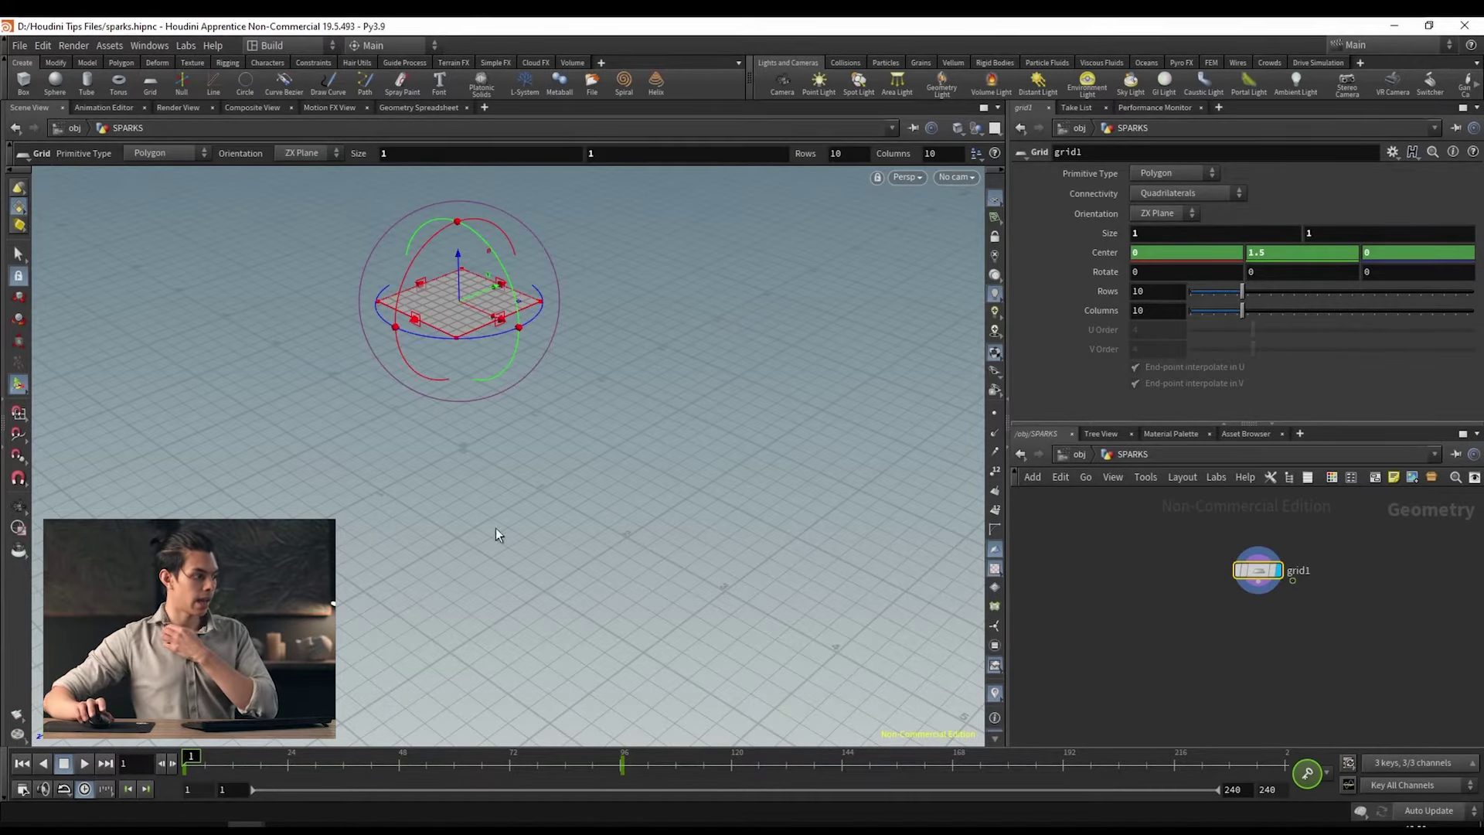
# Step: Add and display a POP Network node below the grid, with the grid's output wired into its first input
pyautogui.moveTo(1229, 696); pyautogui.dragTo(1240, 601, button='middle')
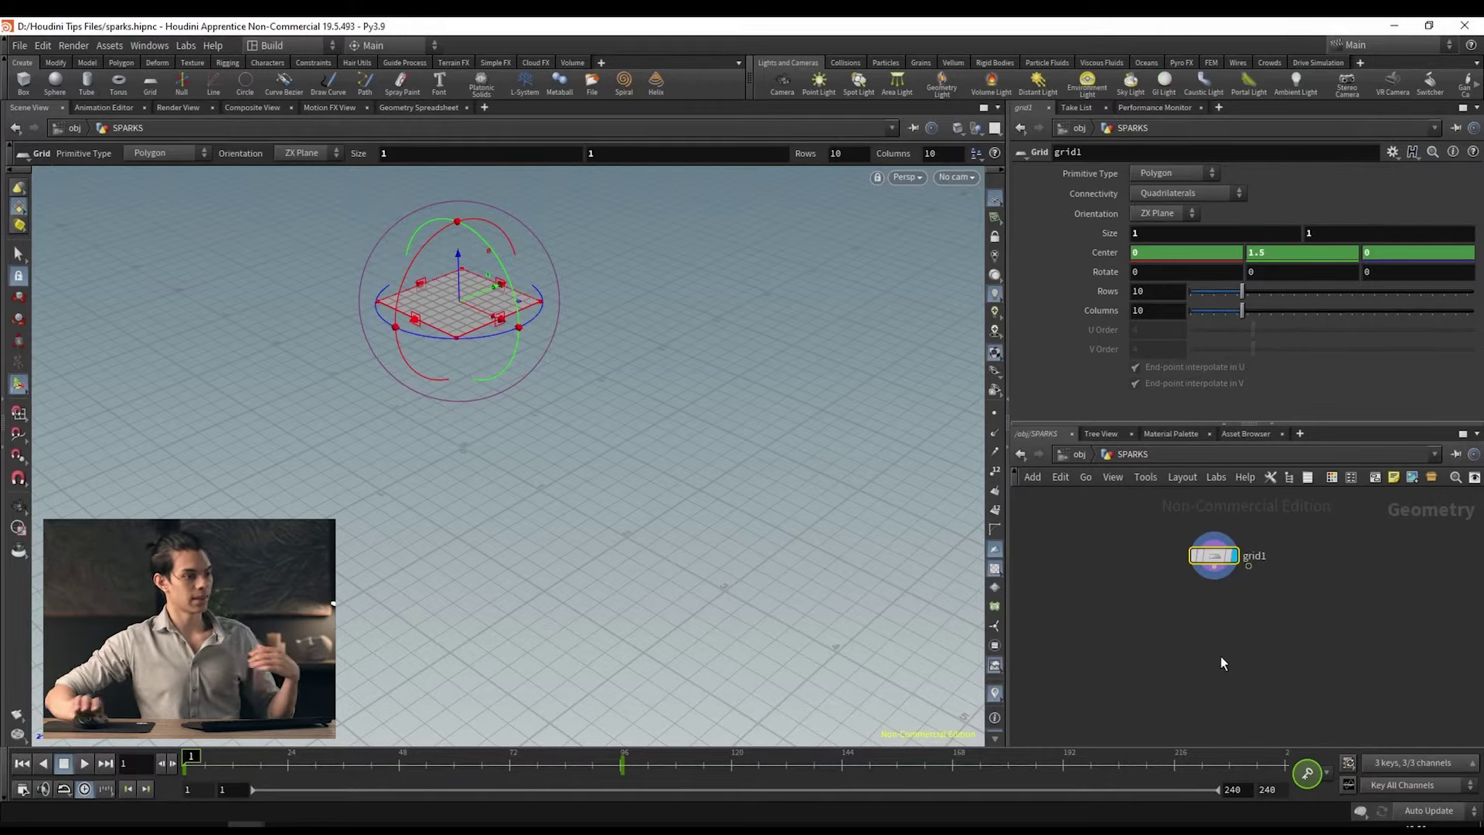
pyautogui.press('Tab')
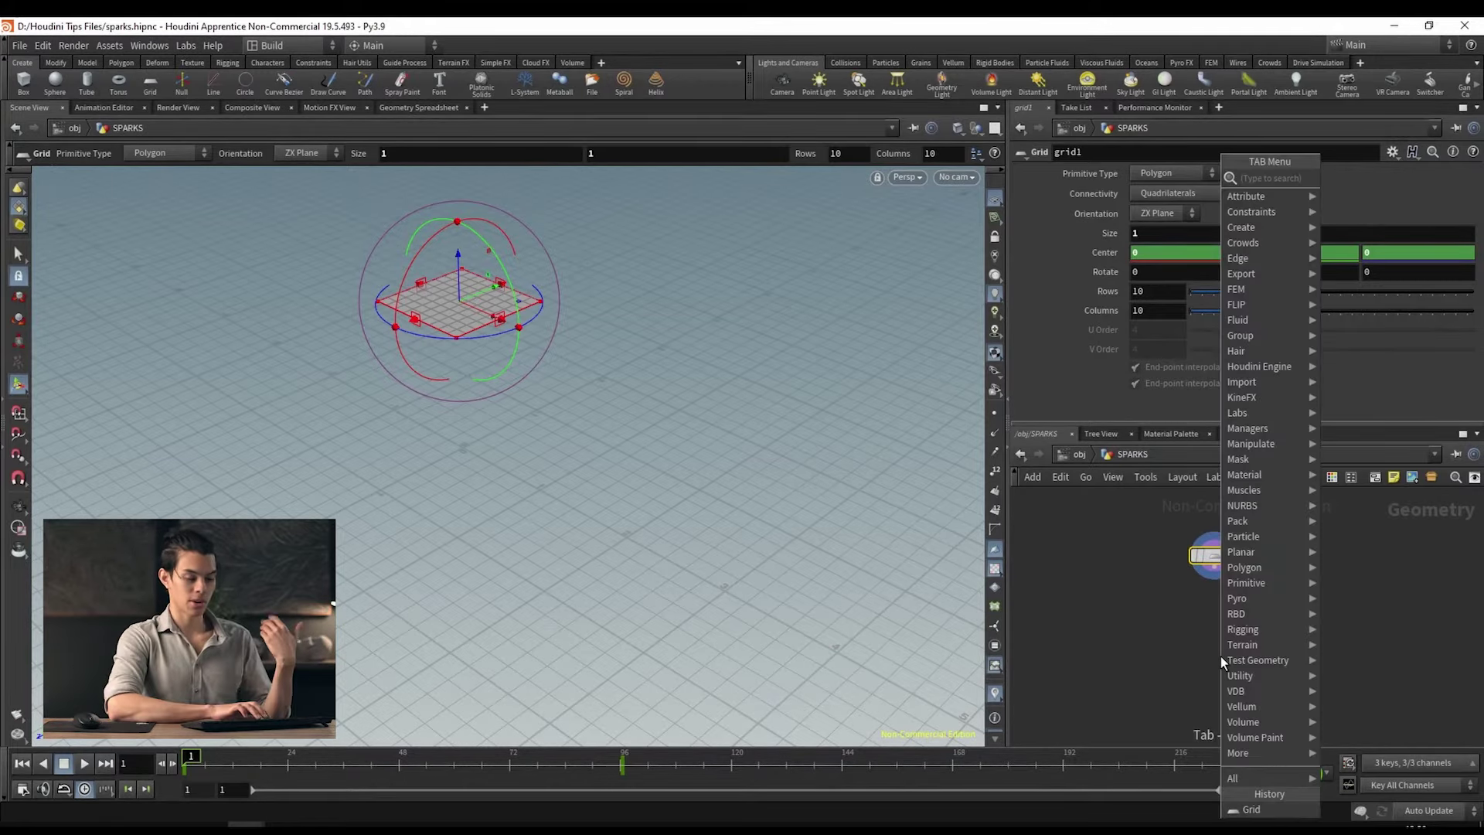
pyautogui.write('pop')
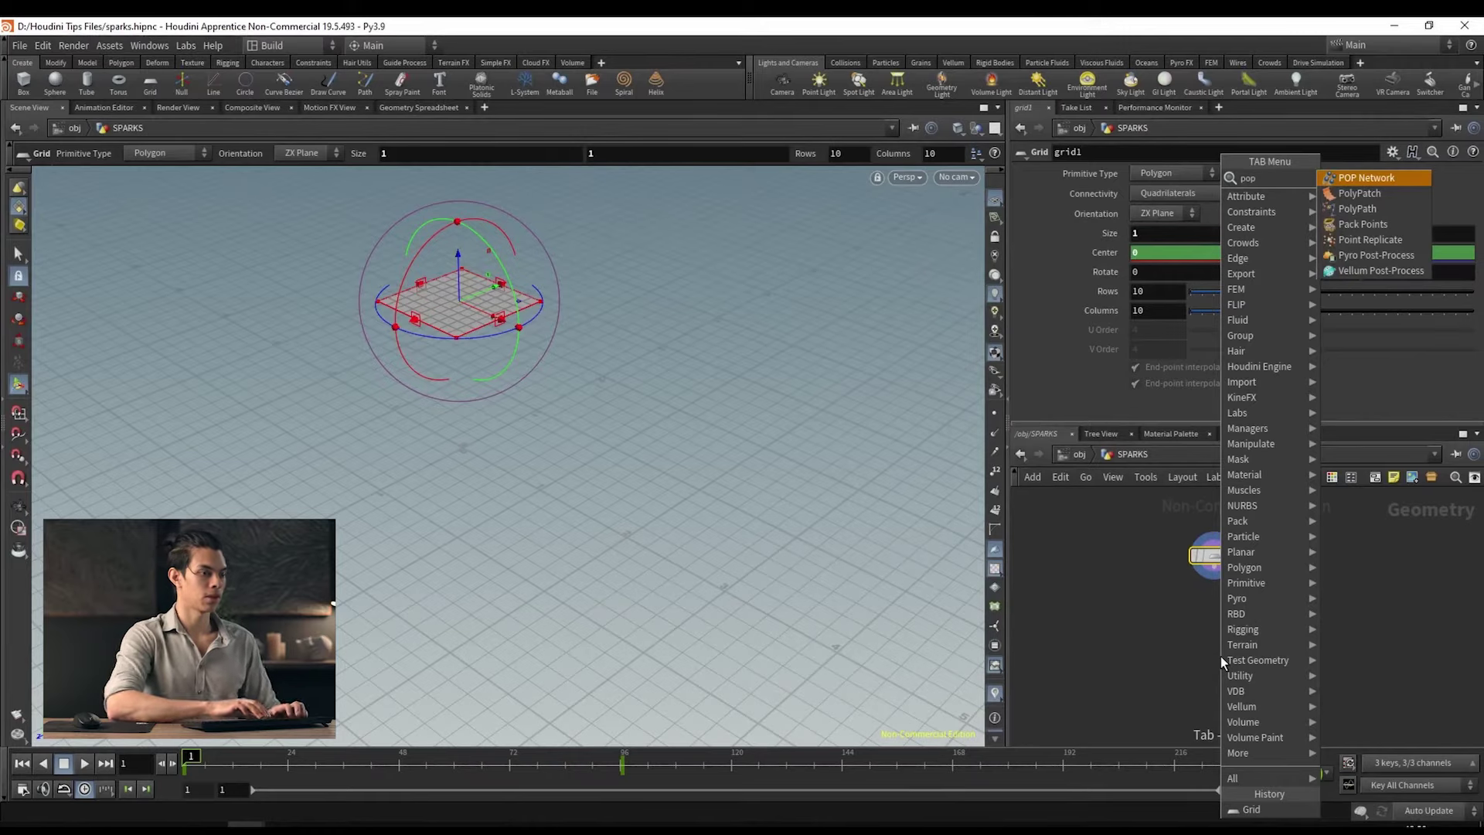
pyautogui.press('Return')
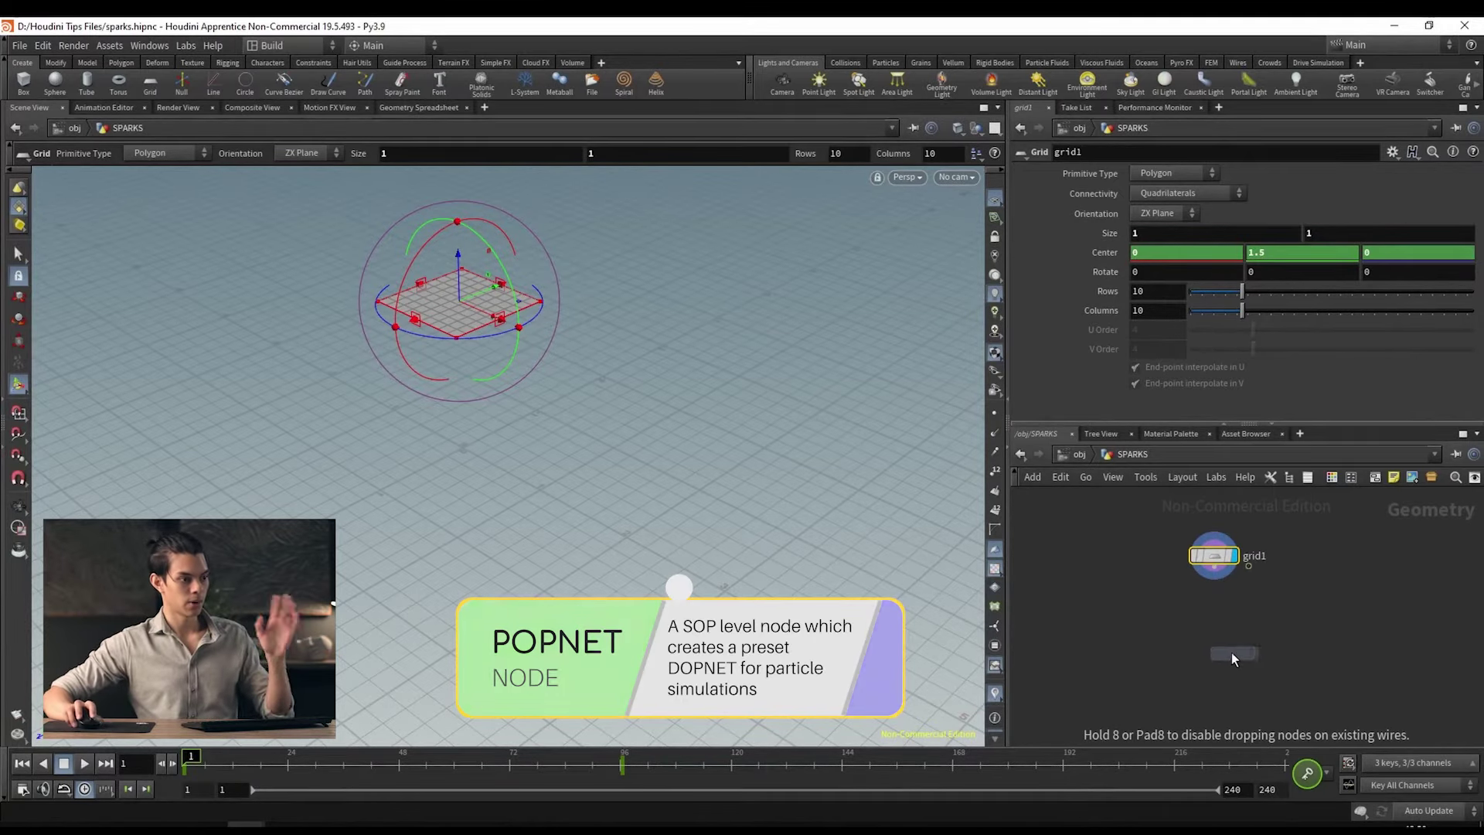
pyautogui.click(1207, 646)
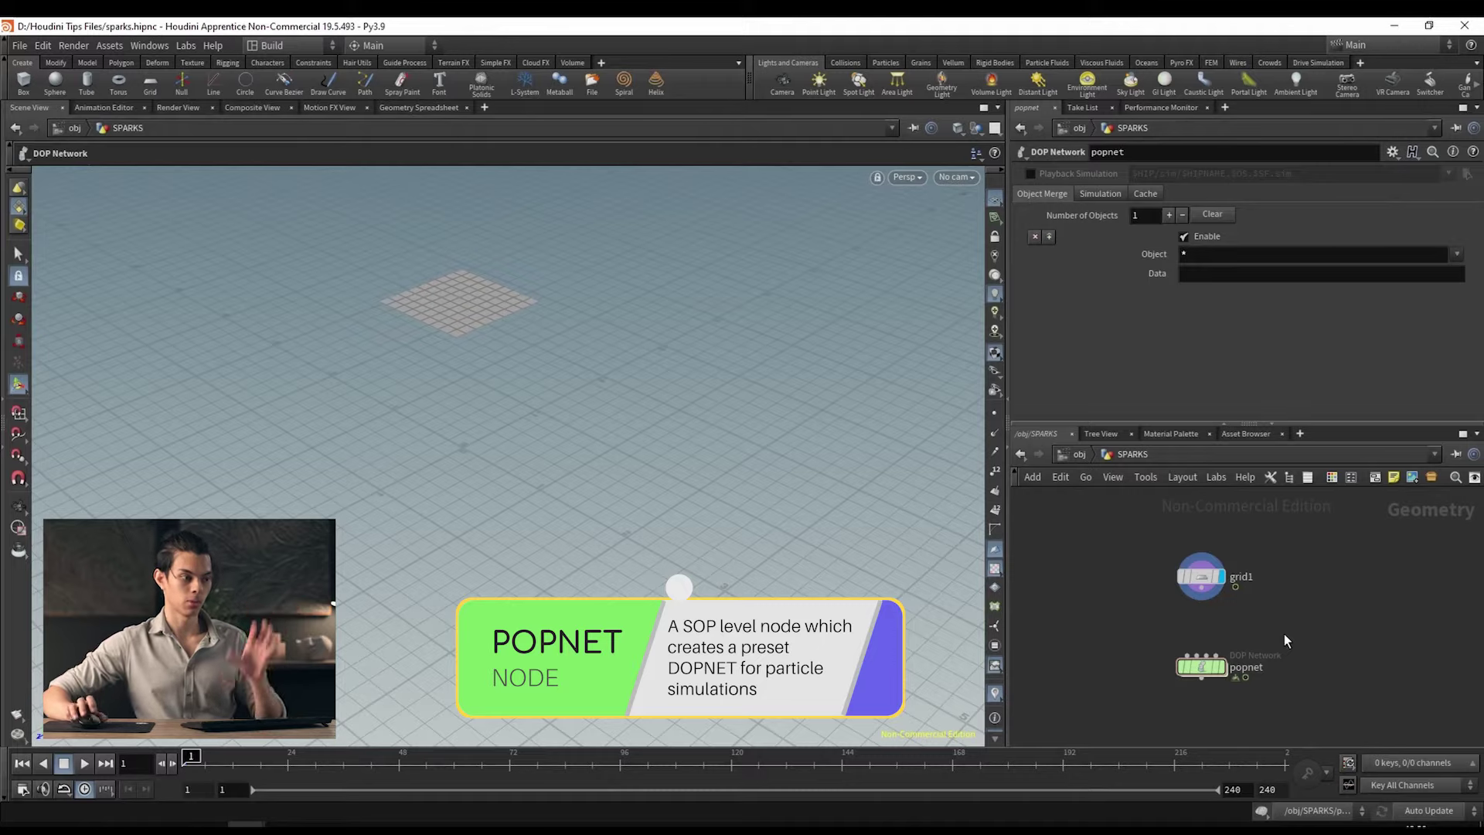
pyautogui.click(1201, 587)
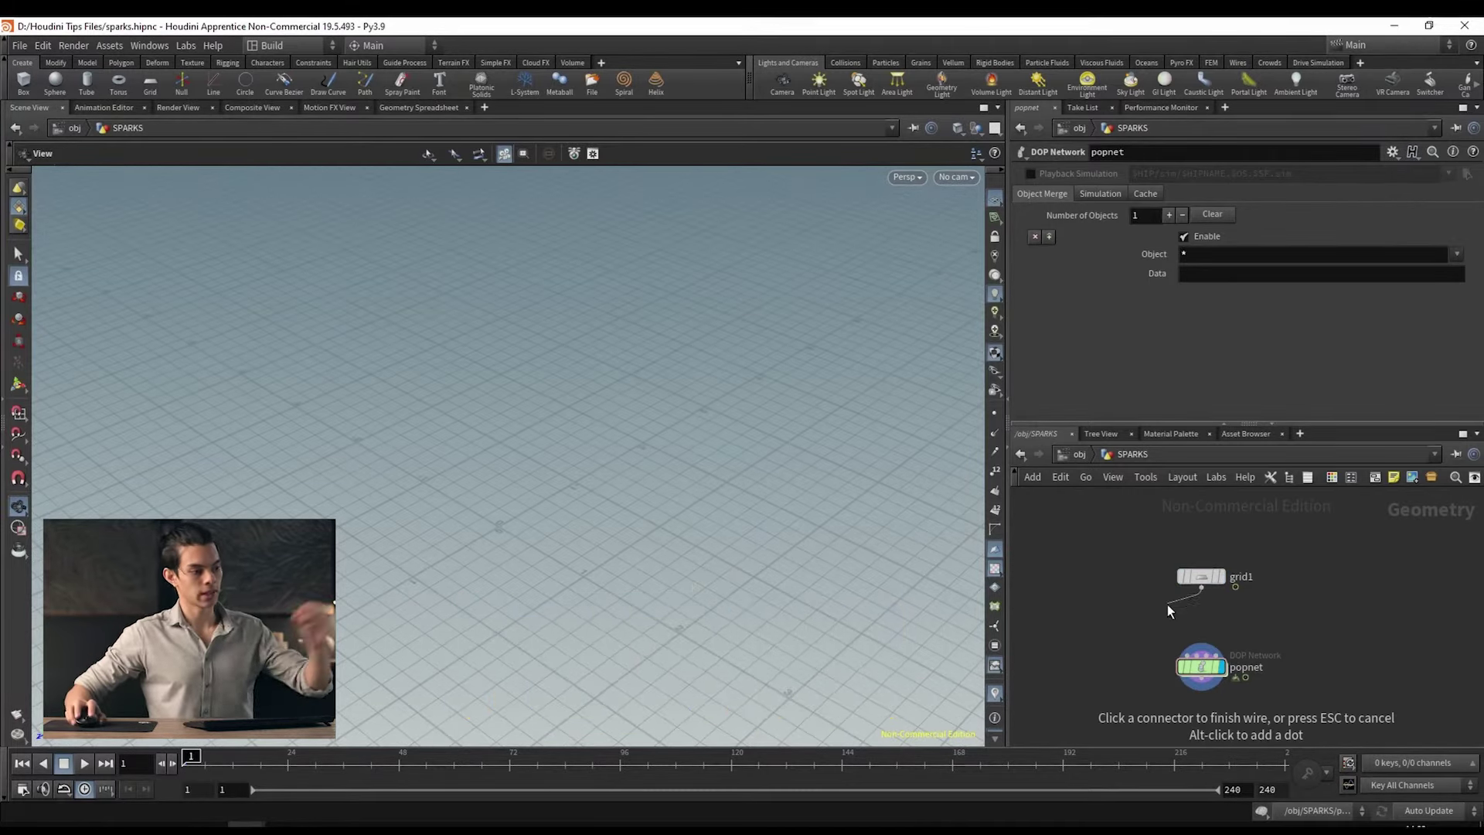
pyautogui.click(1190, 657)
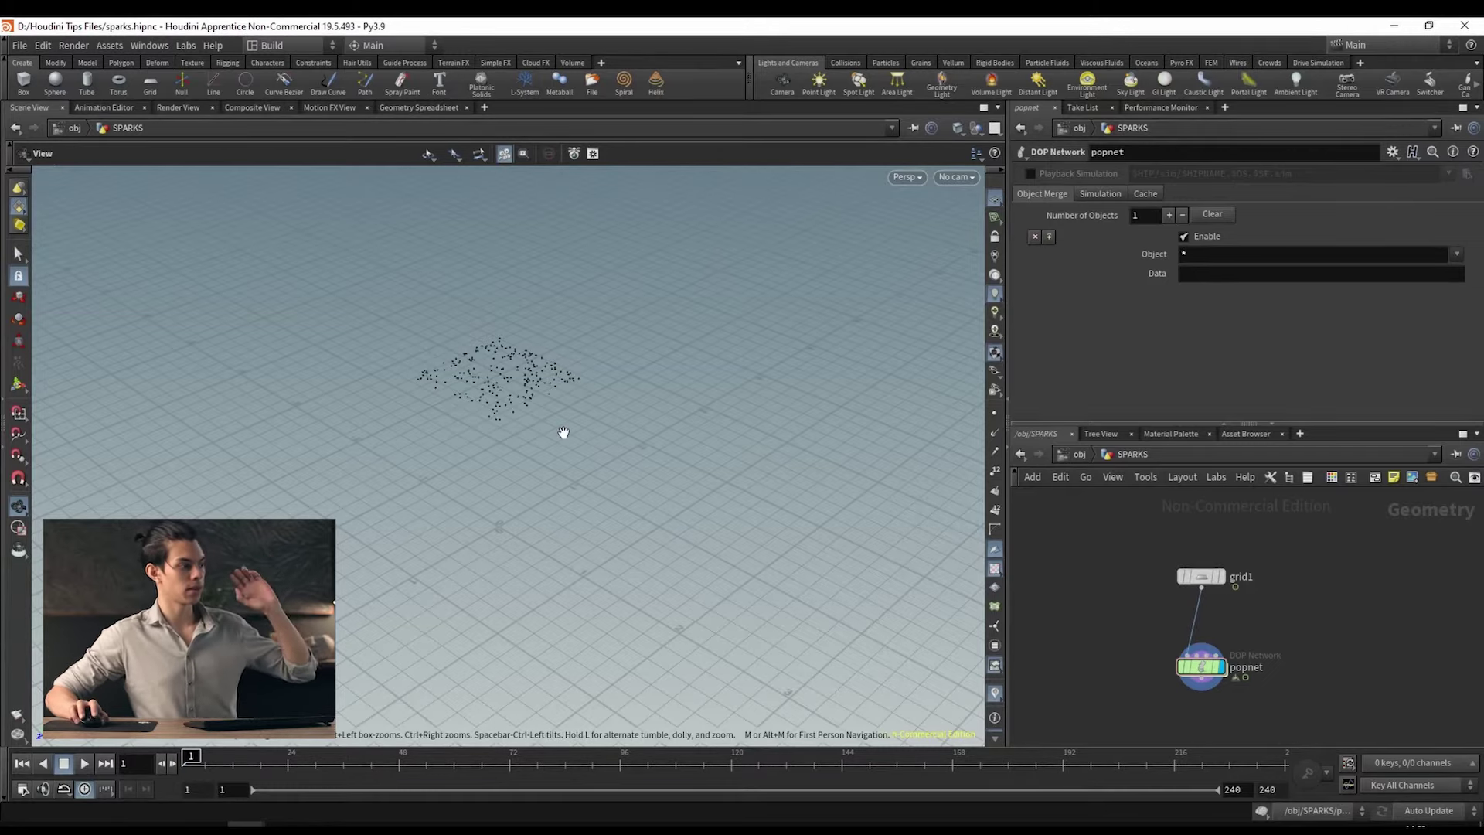
# Step: Play the particle simulation from frame 1 and examine how the moving grid emits particles
pyautogui.scroll(3, 525, 357)
pyautogui.scroll(-3, 513, 401)
pyautogui.click(83, 765)
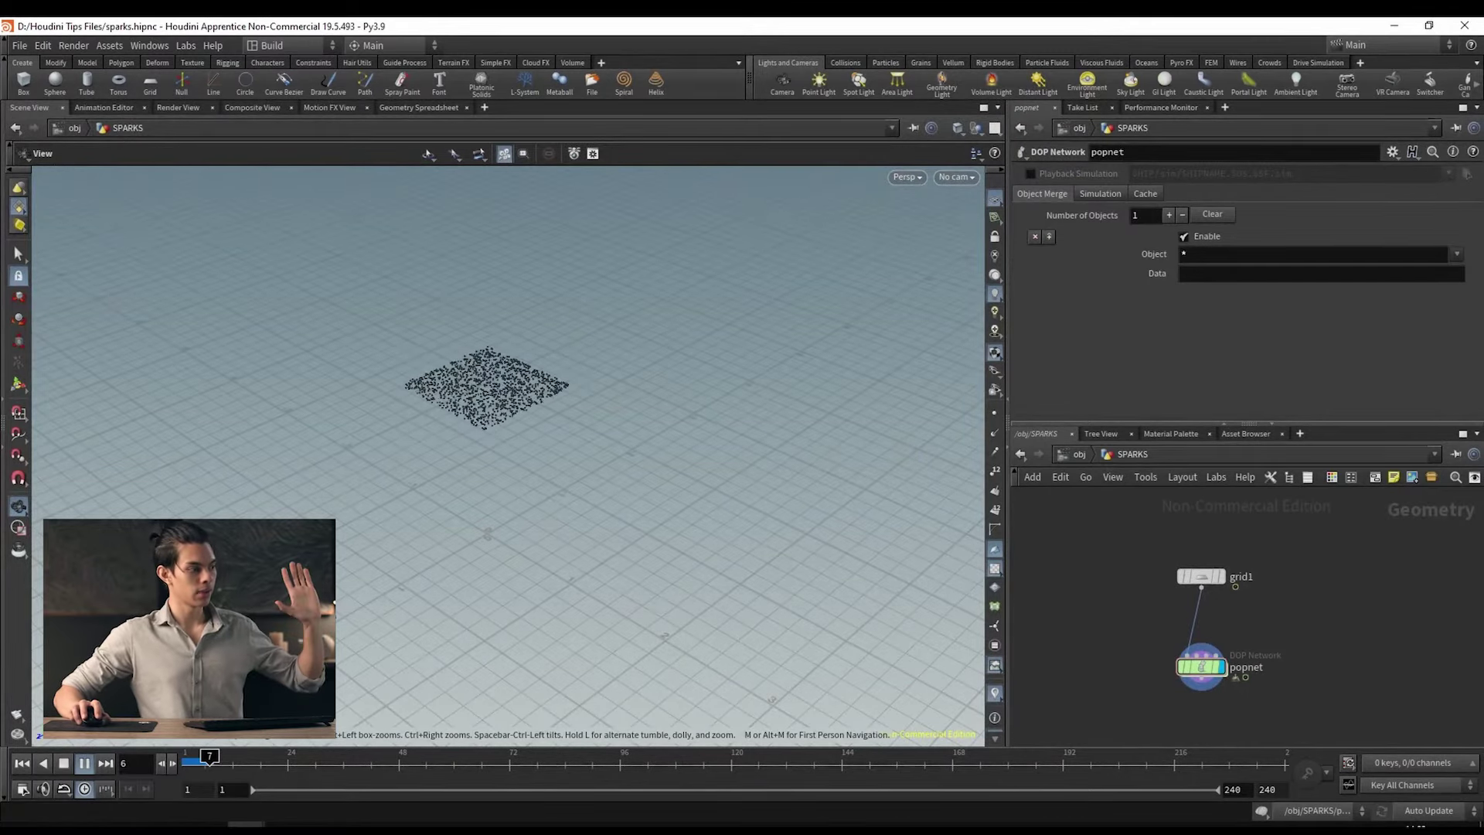
pyautogui.scroll(3, 555, 458)
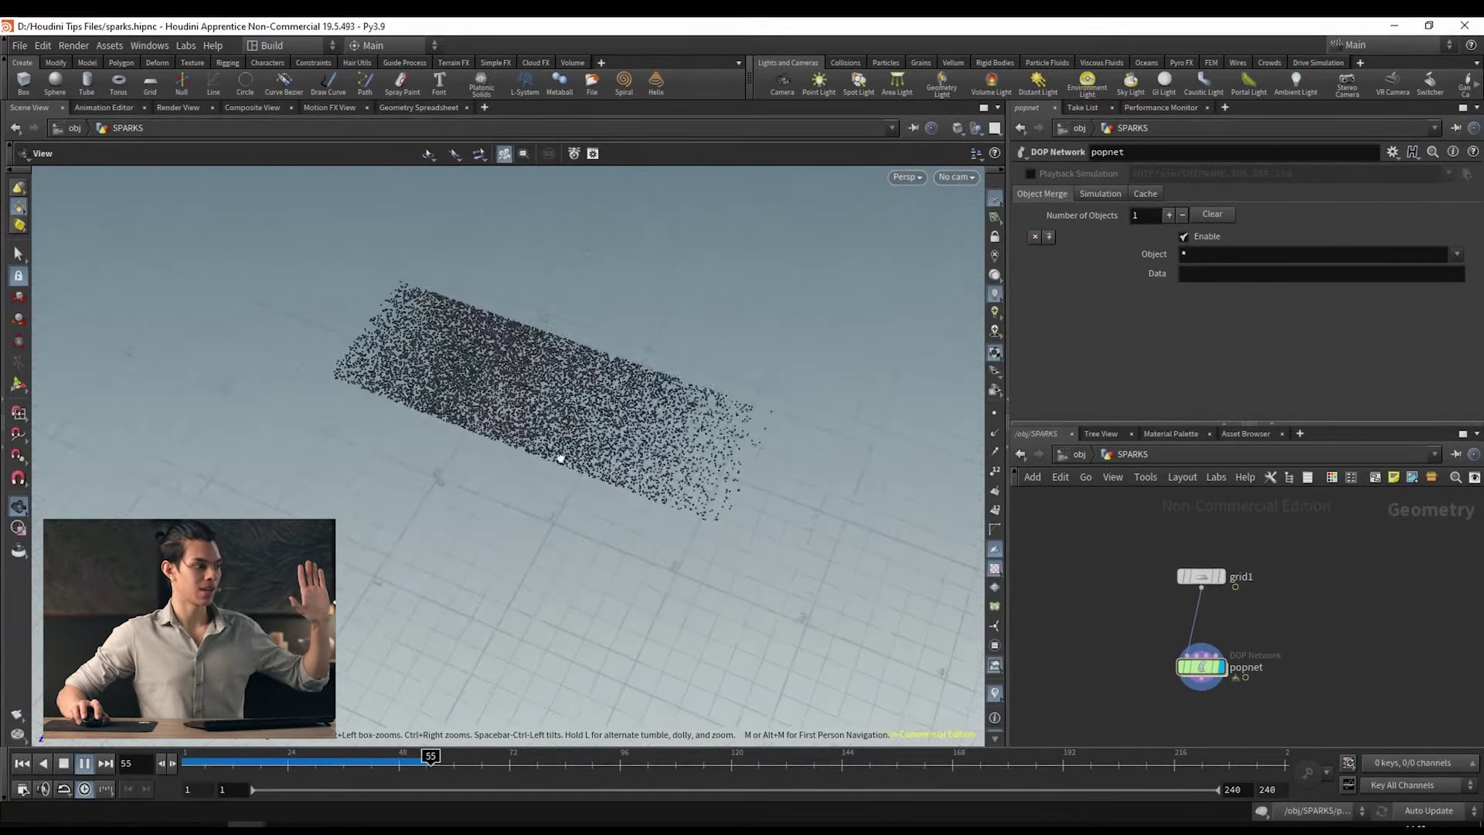
pyautogui.scroll(5, 572, 464)
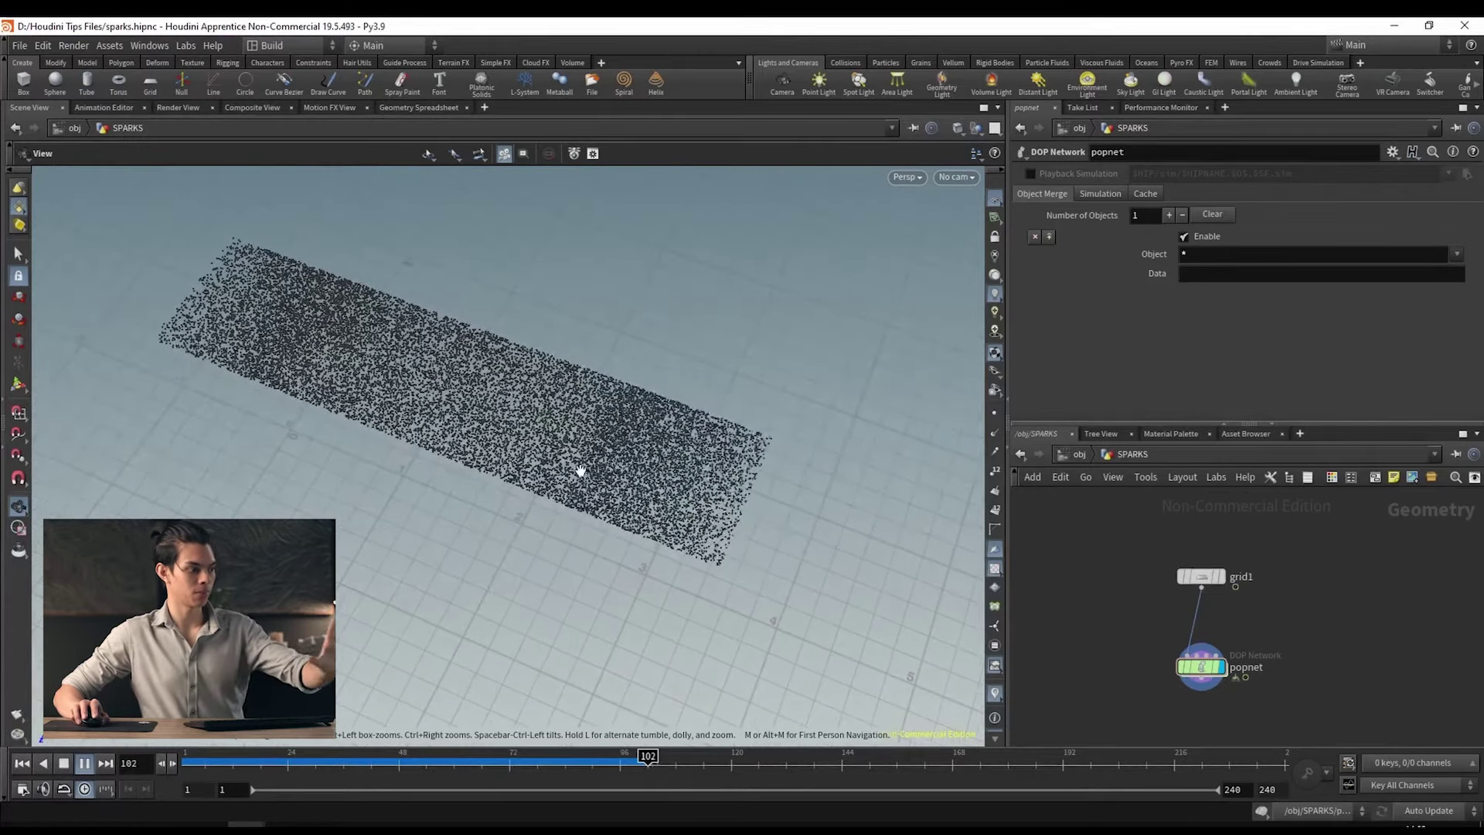
# Step: Stop the playback, return to frame 1 and turn on the template flag of the grid1 node
pyautogui.click(64, 763)
pyautogui.click(21, 763)
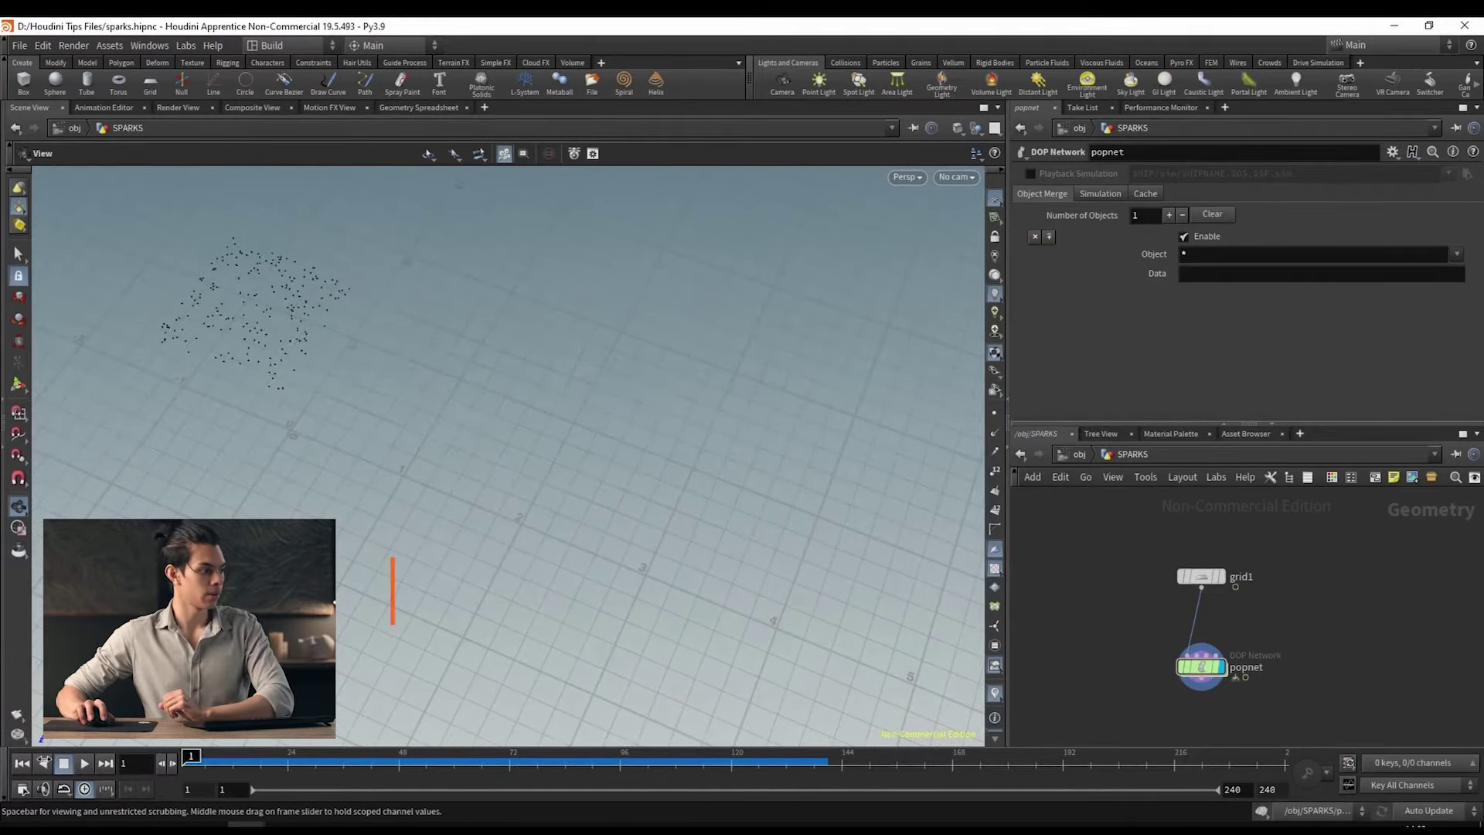
pyautogui.moveTo(1216, 574)
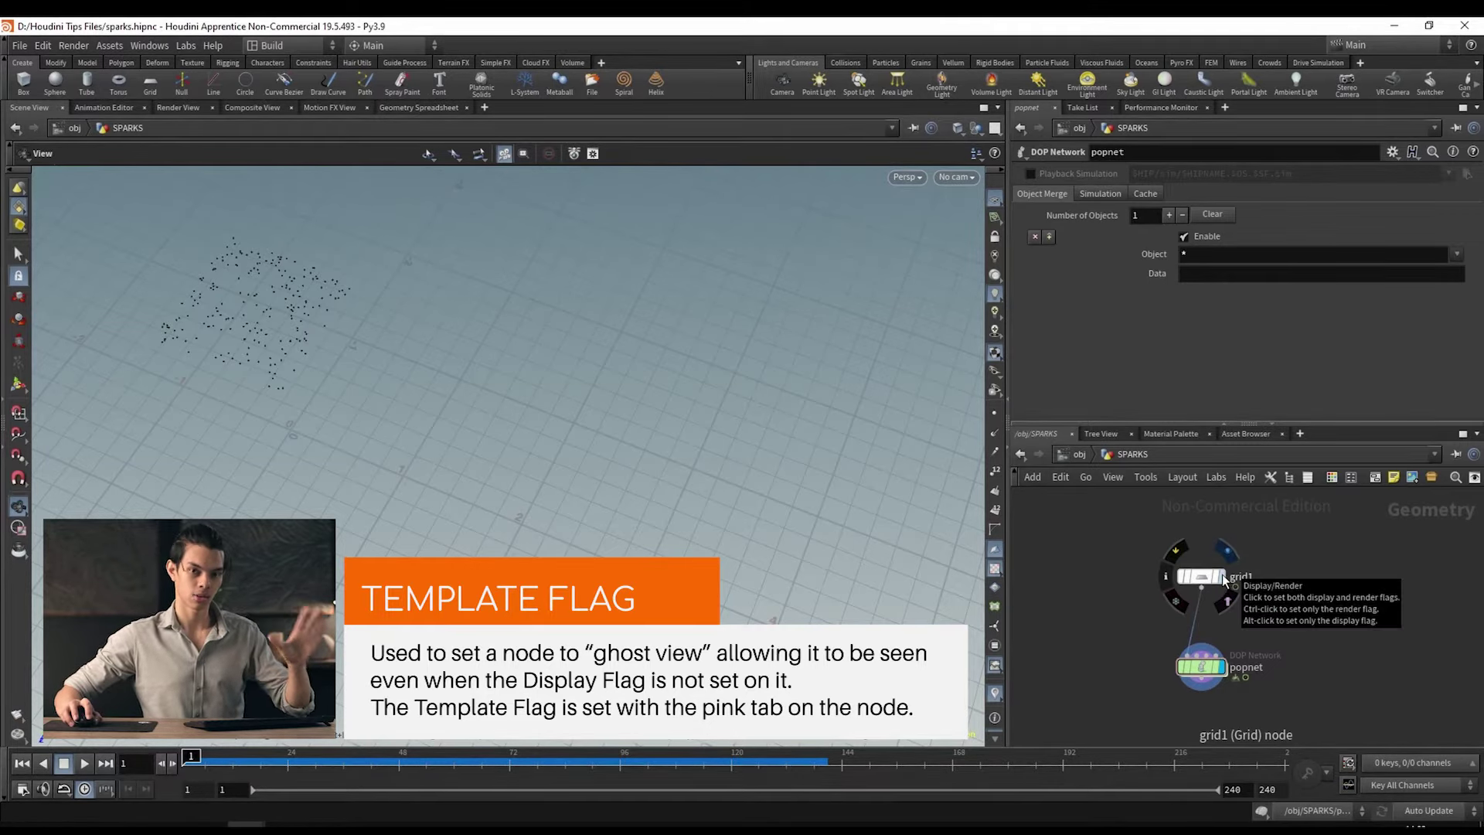
pyautogui.click(1217, 580)
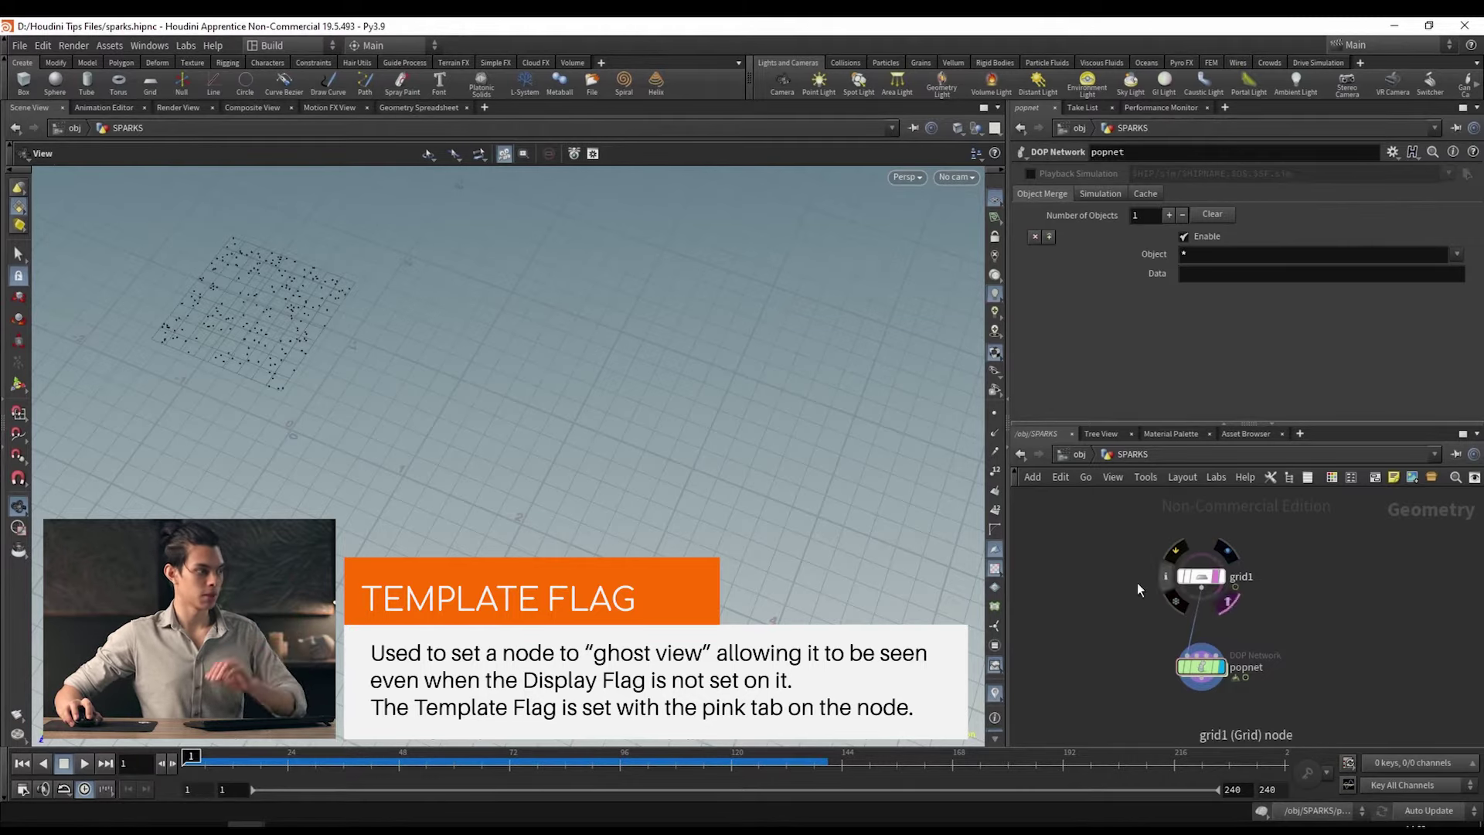
# Step: Play the particle simulation from frame 1 with the templated grid and check how both move together
pyautogui.moveTo(193, 315); pyautogui.dragTo(550, 473)
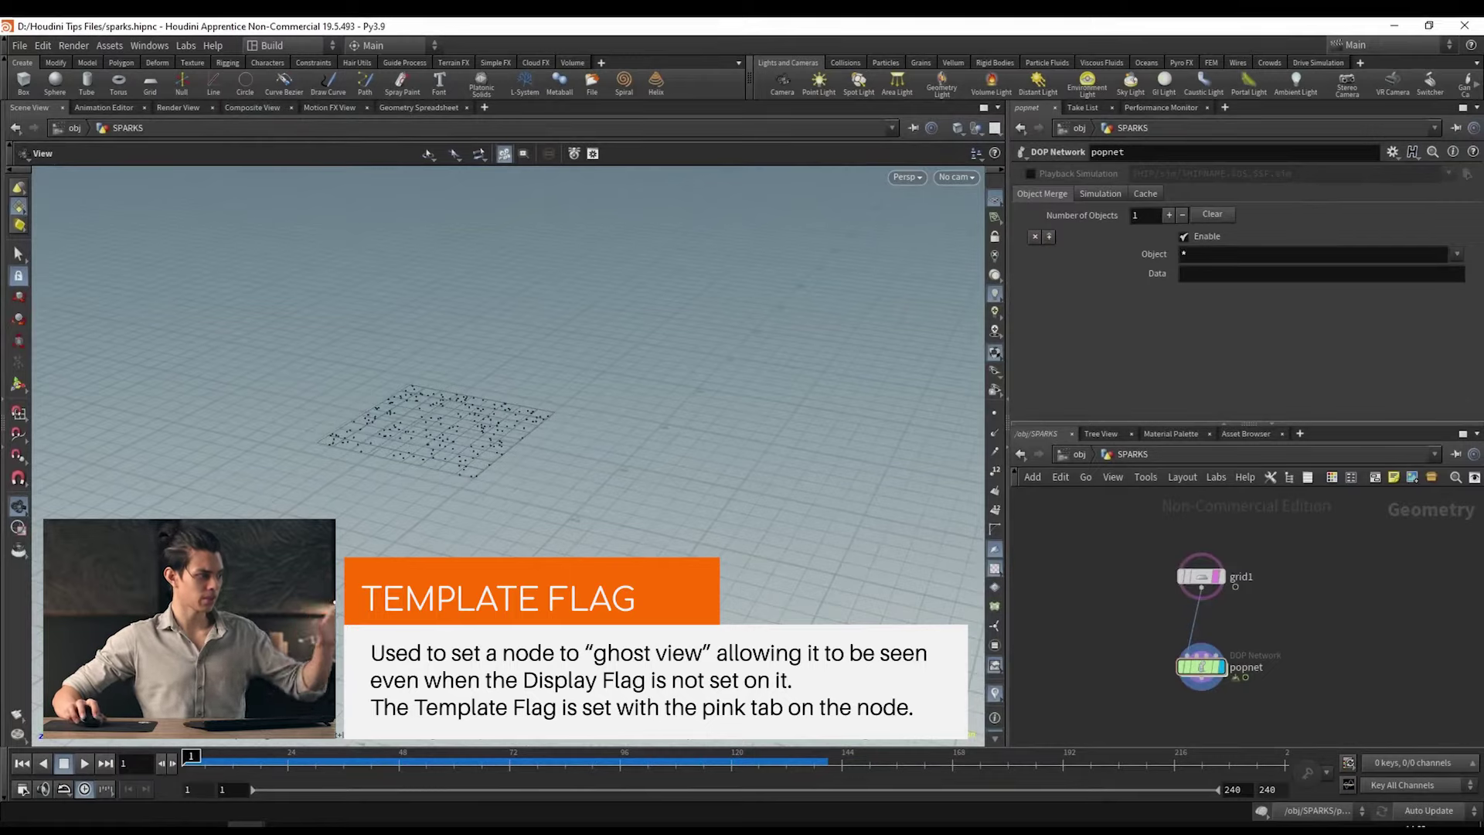
pyautogui.click(85, 763)
pyautogui.scroll(2, 539, 553)
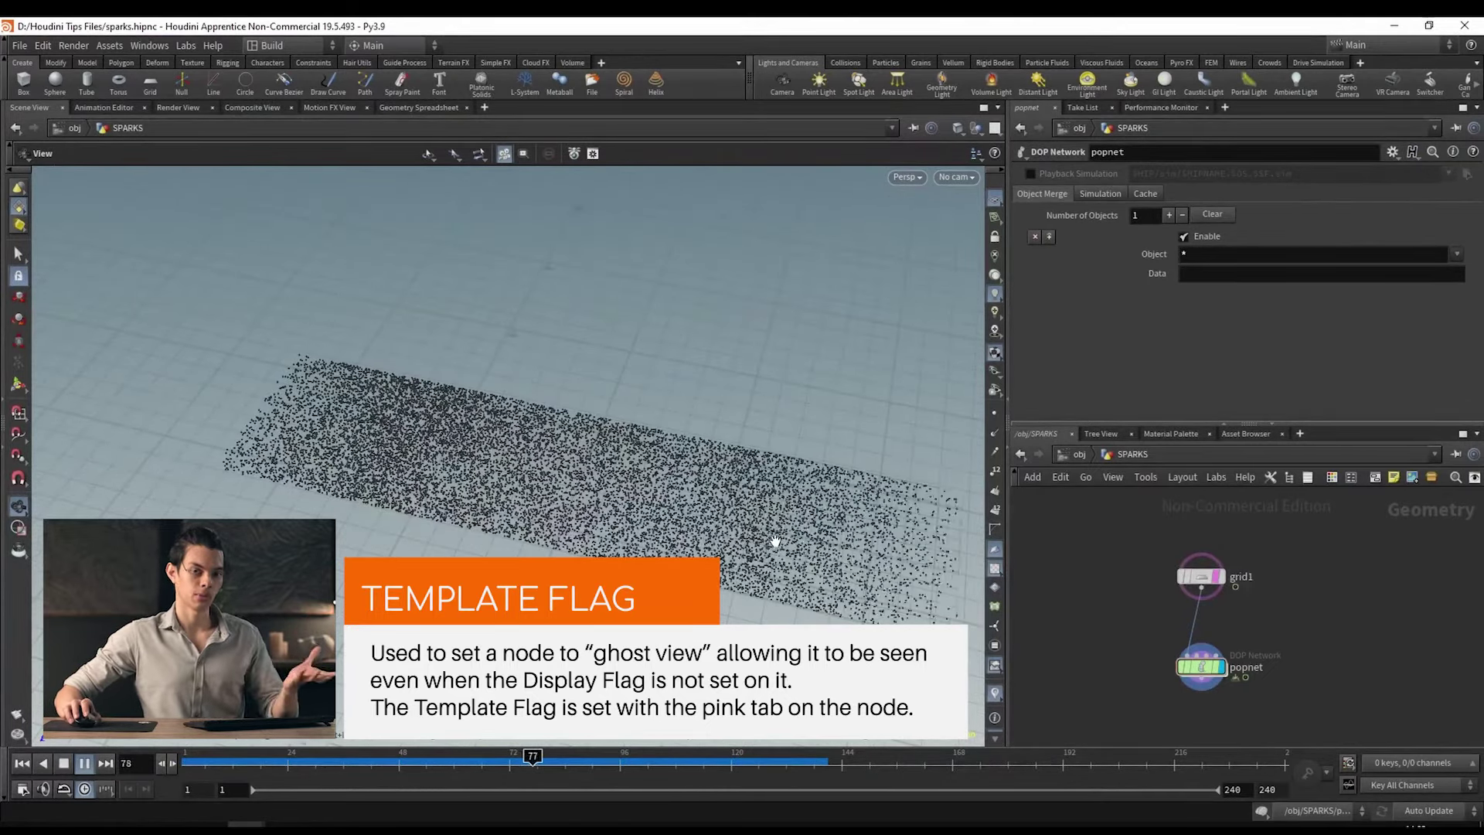
pyautogui.click(64, 763)
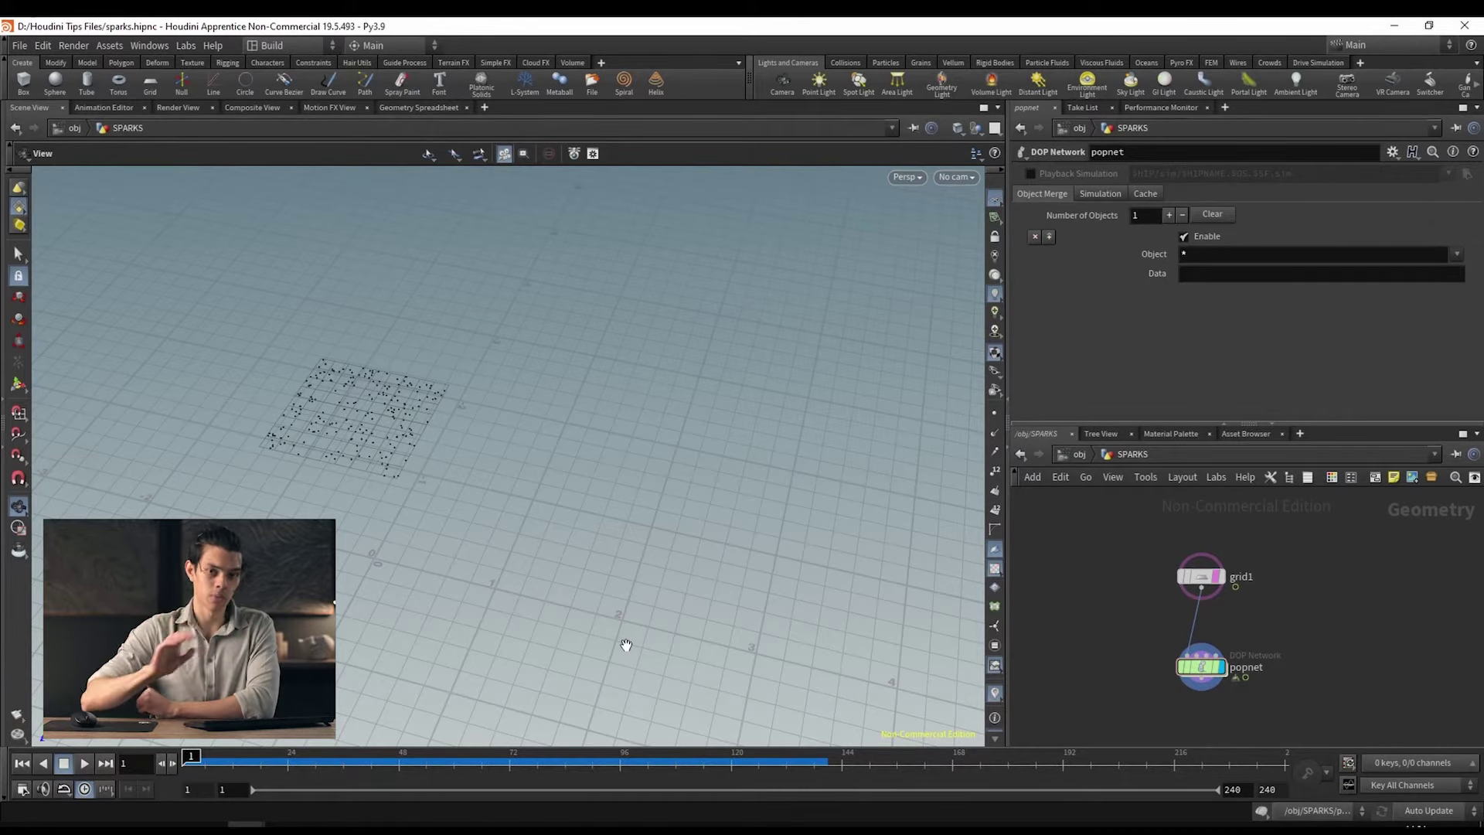
# Step: Go inside the popnet node and spread popobject, the source and merge pair, and output apart around popsolver
pyautogui.moveTo(1210, 668)
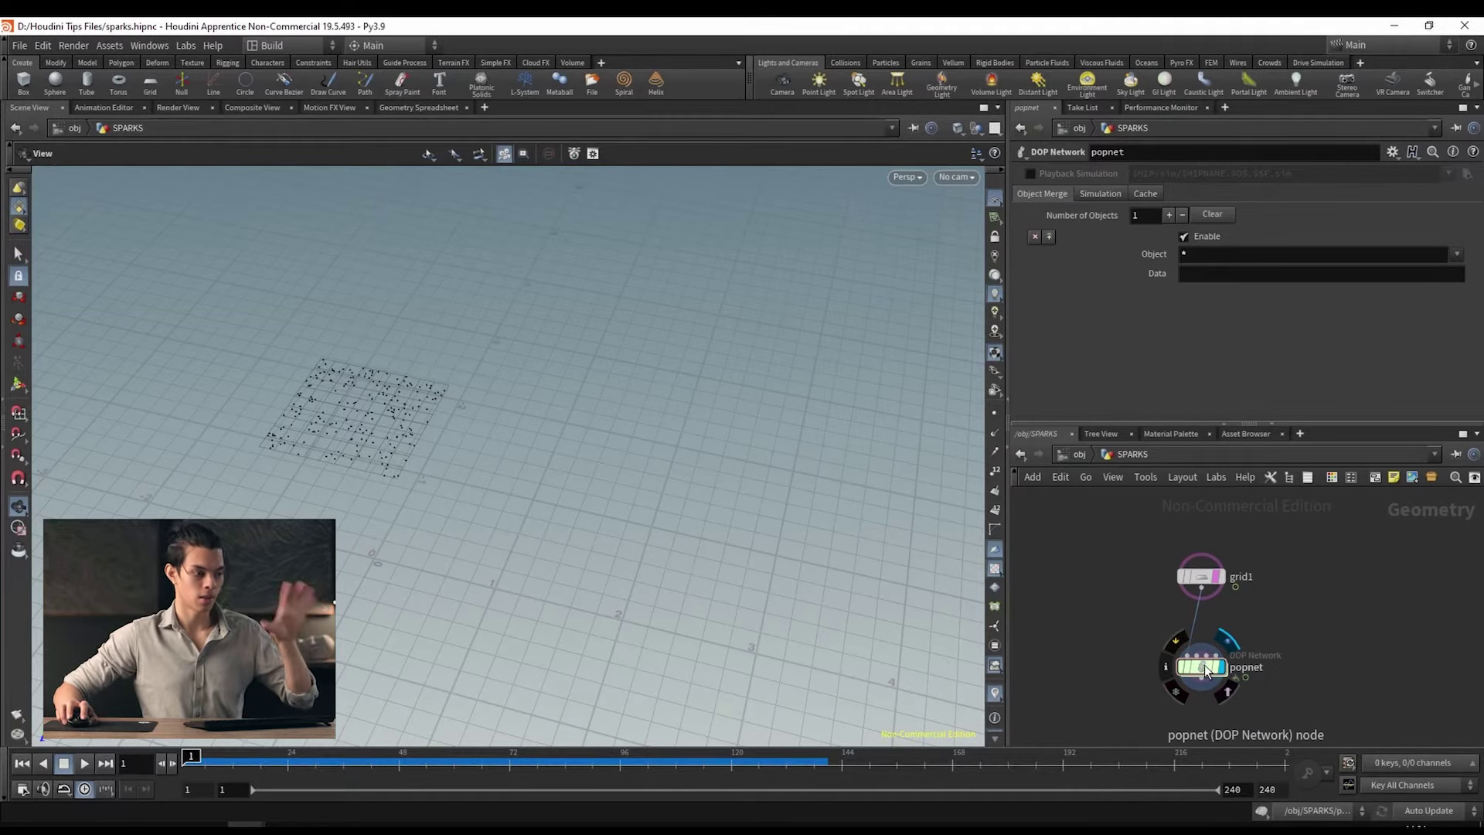
pyautogui.doubleClick(1204, 667)
pyautogui.scroll(-2, 1236, 673)
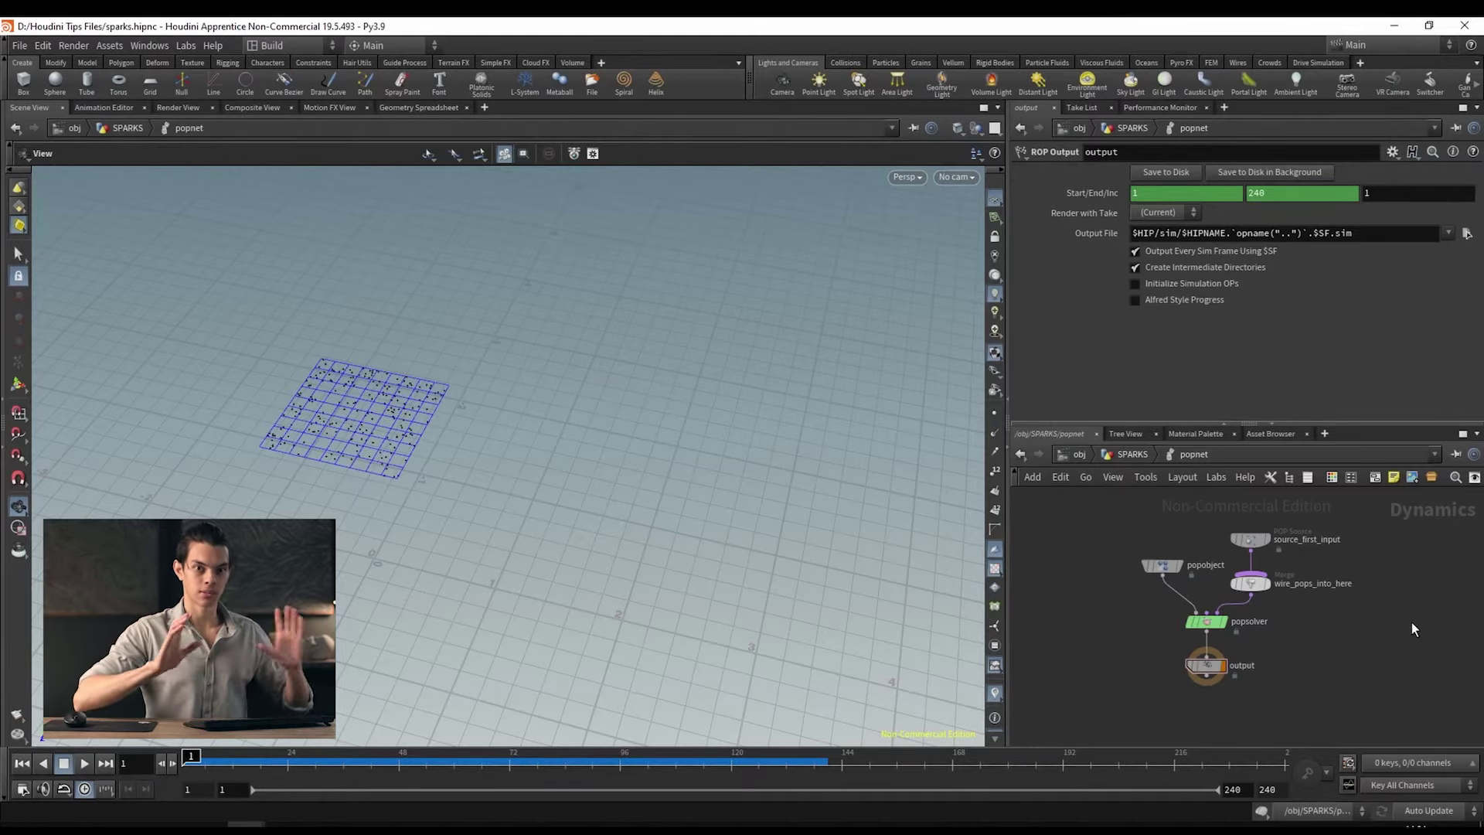
pyautogui.scroll(-2, 1337, 677)
pyautogui.moveTo(1299, 663); pyautogui.dragTo(1302, 635, button='middle')
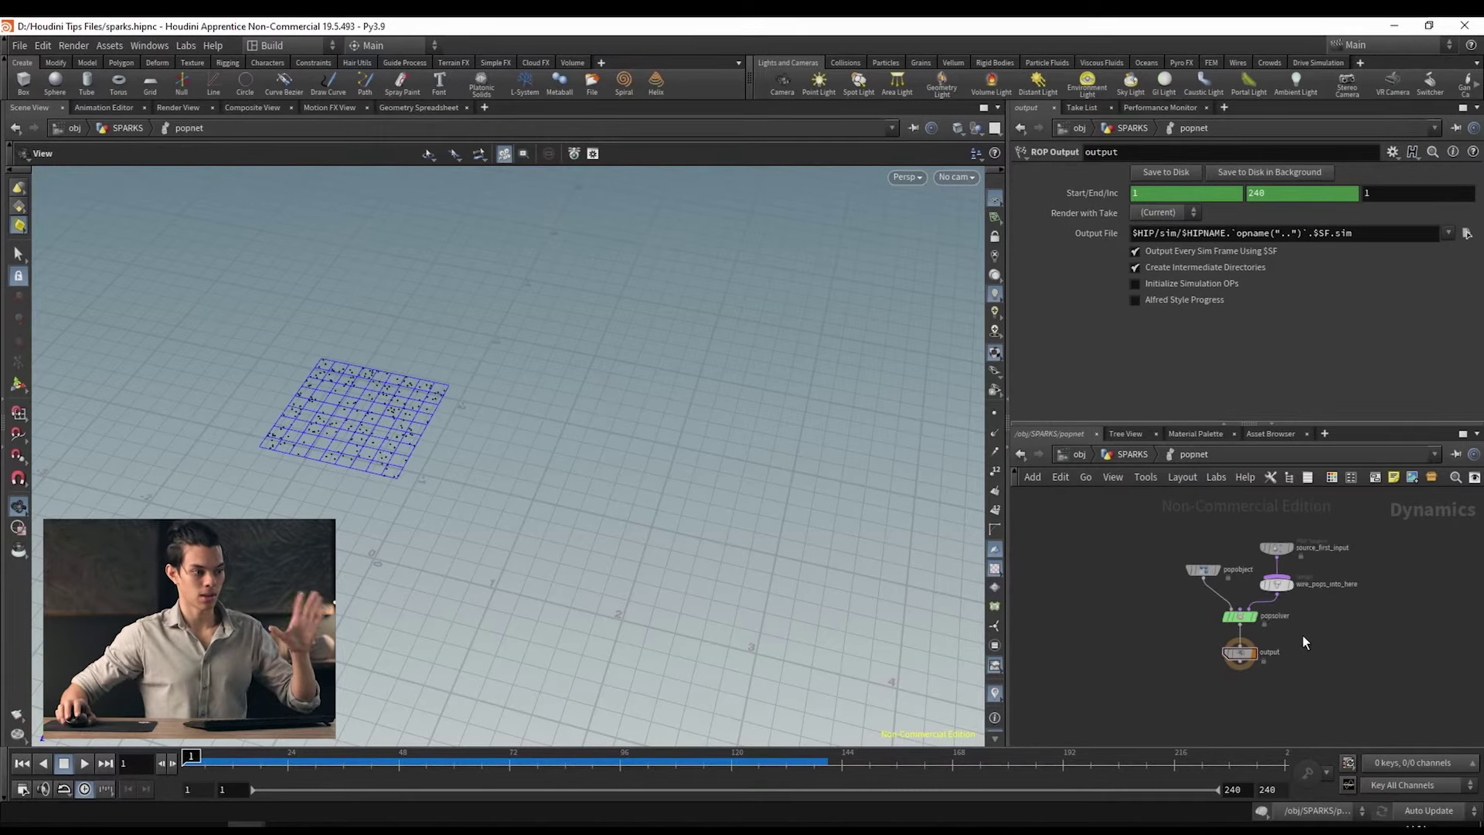
pyautogui.moveTo(1238, 654); pyautogui.dragTo(1238, 710)
pyautogui.moveTo(1200, 574); pyautogui.dragTo(1097, 568)
pyautogui.moveTo(1354, 601)
pyautogui.mouseDown()
pyautogui.moveTo(1324, 579)
pyautogui.moveTo(1318, 543)
pyautogui.mouseUp()
pyautogui.moveTo(1269, 591); pyautogui.dragTo(1354, 578)
pyautogui.click(1324, 638)
pyautogui.moveTo(1235, 679); pyautogui.dragTo(1229, 657, button='middle')
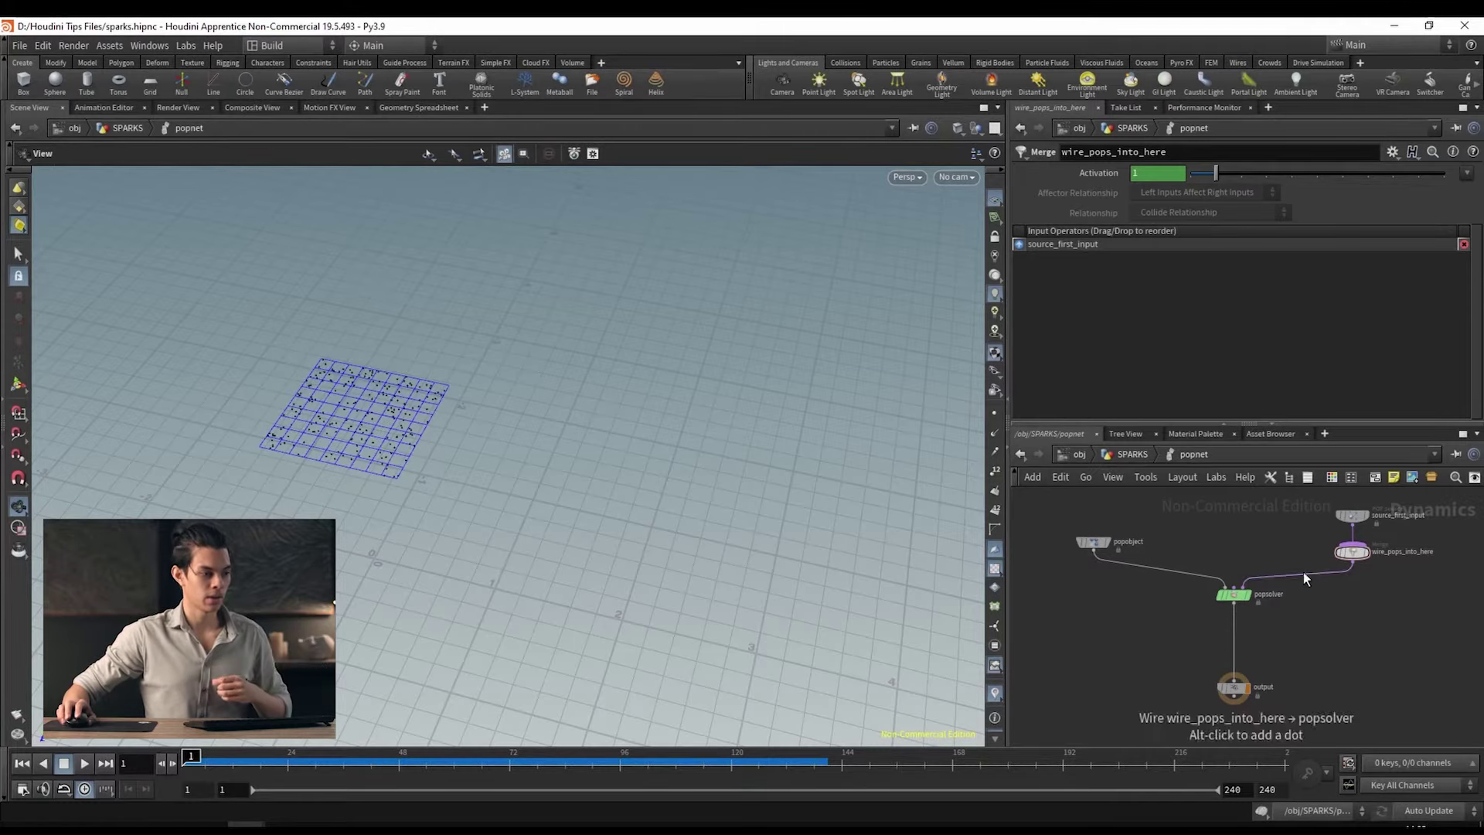
# Step: Maximize the network editor, frame all nodes and examine the popobject, popsolver and source branches
pyautogui.moveTo(1303, 572); pyautogui.dragTo(1302, 581, button='middle')
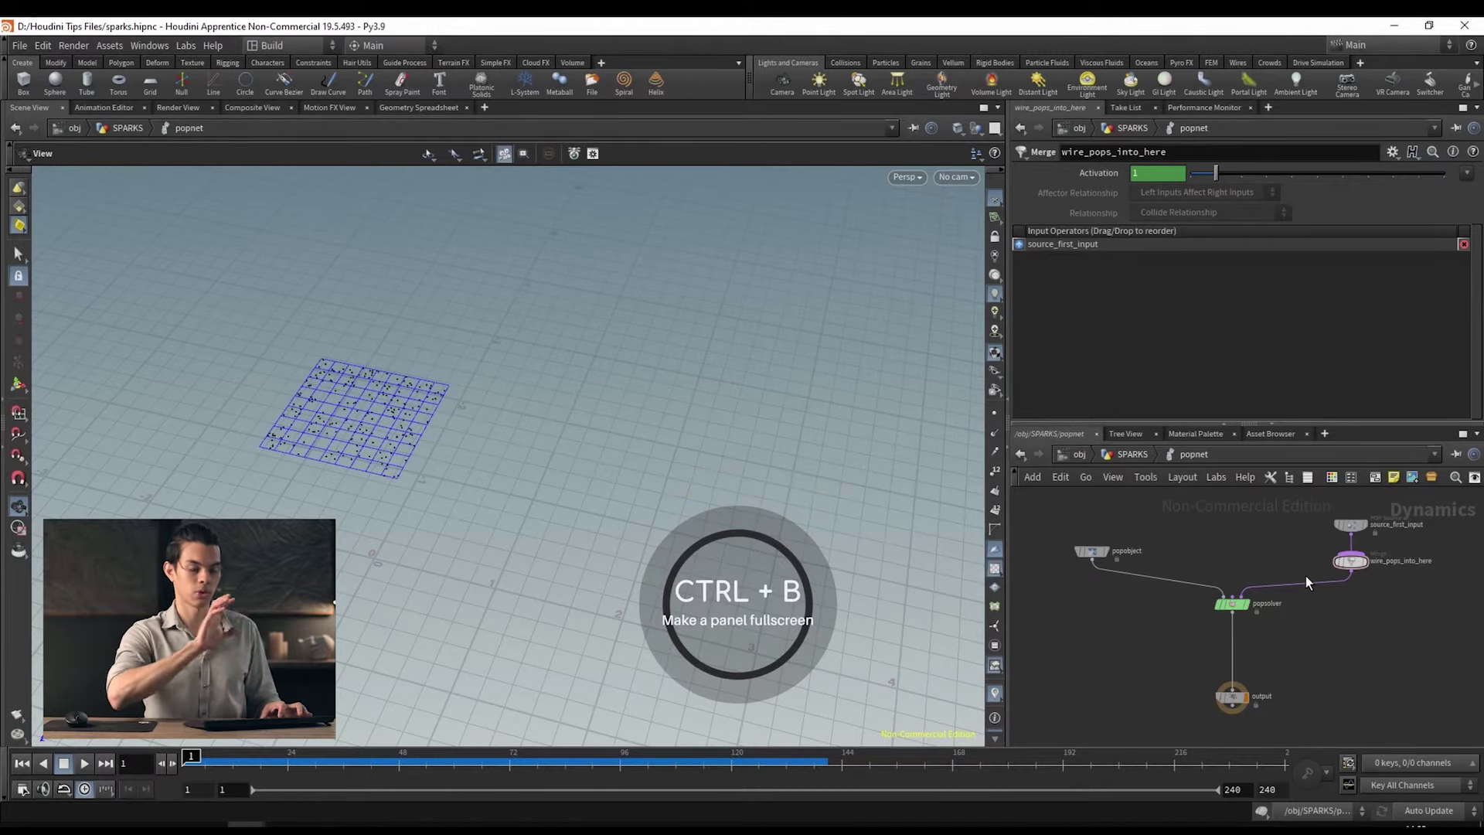
pyautogui.hotkey('ctrl', 'b')
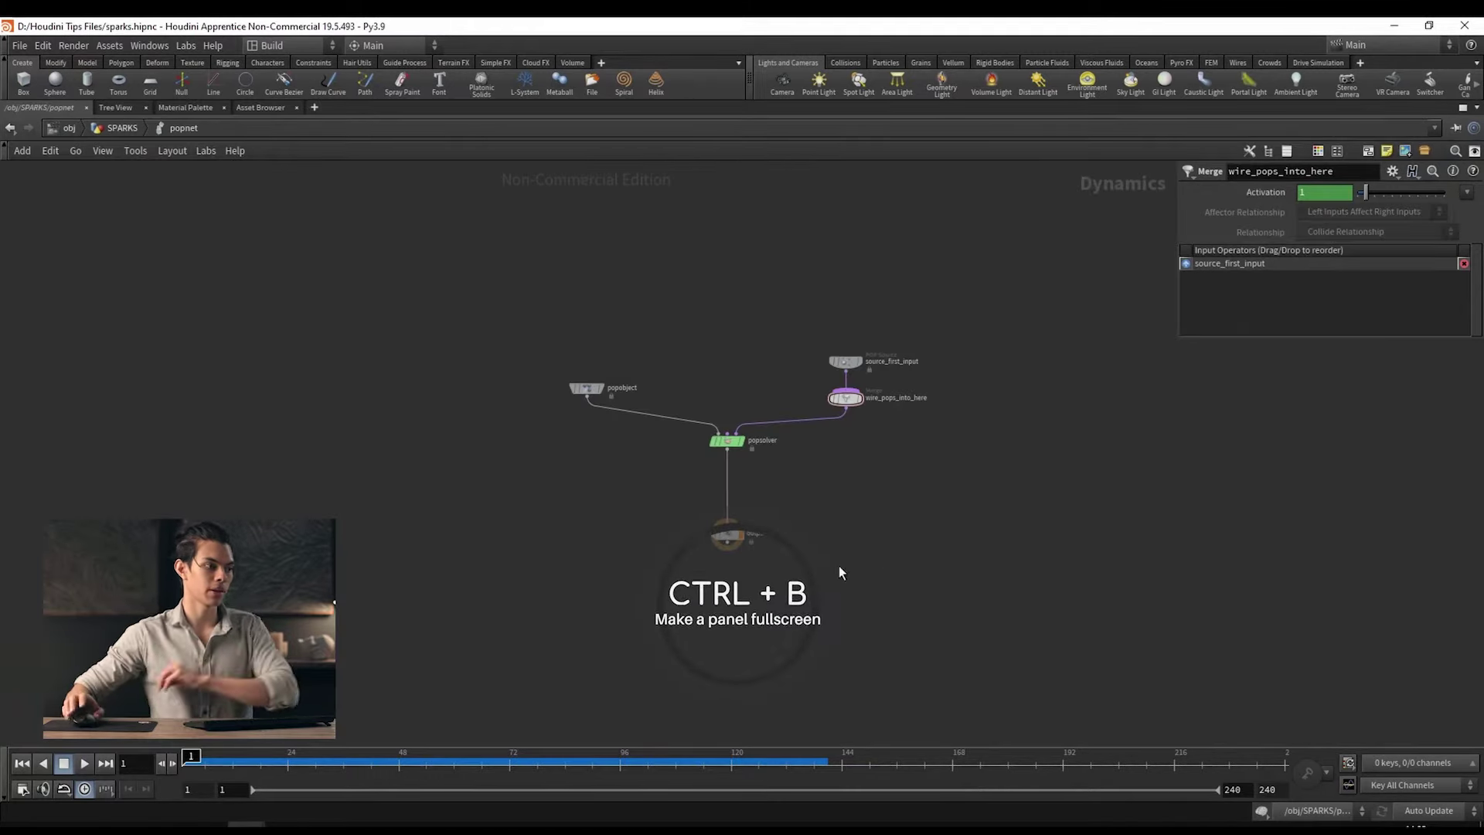
pyautogui.press('h')
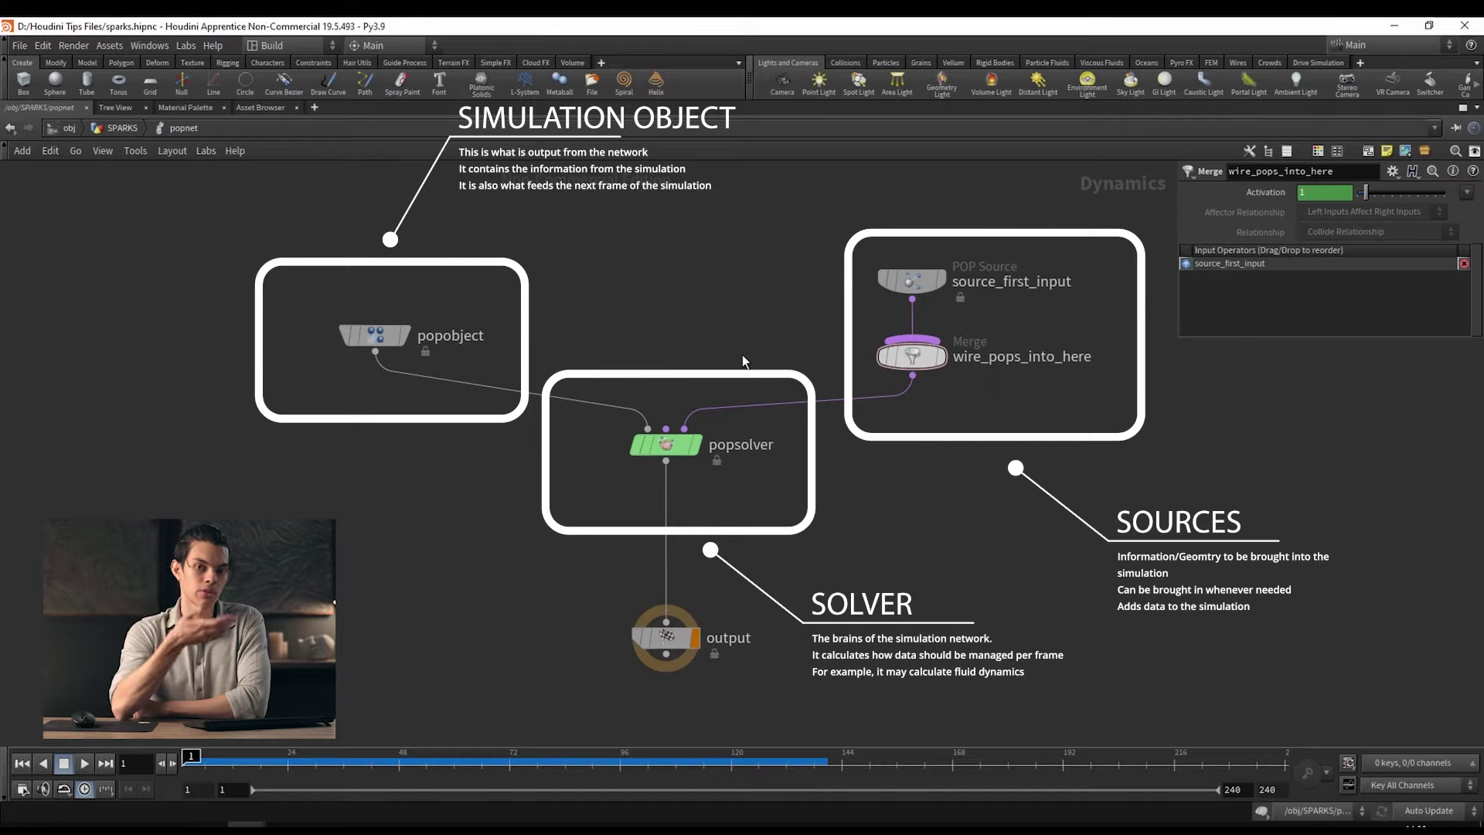
pyautogui.moveTo(374, 334)
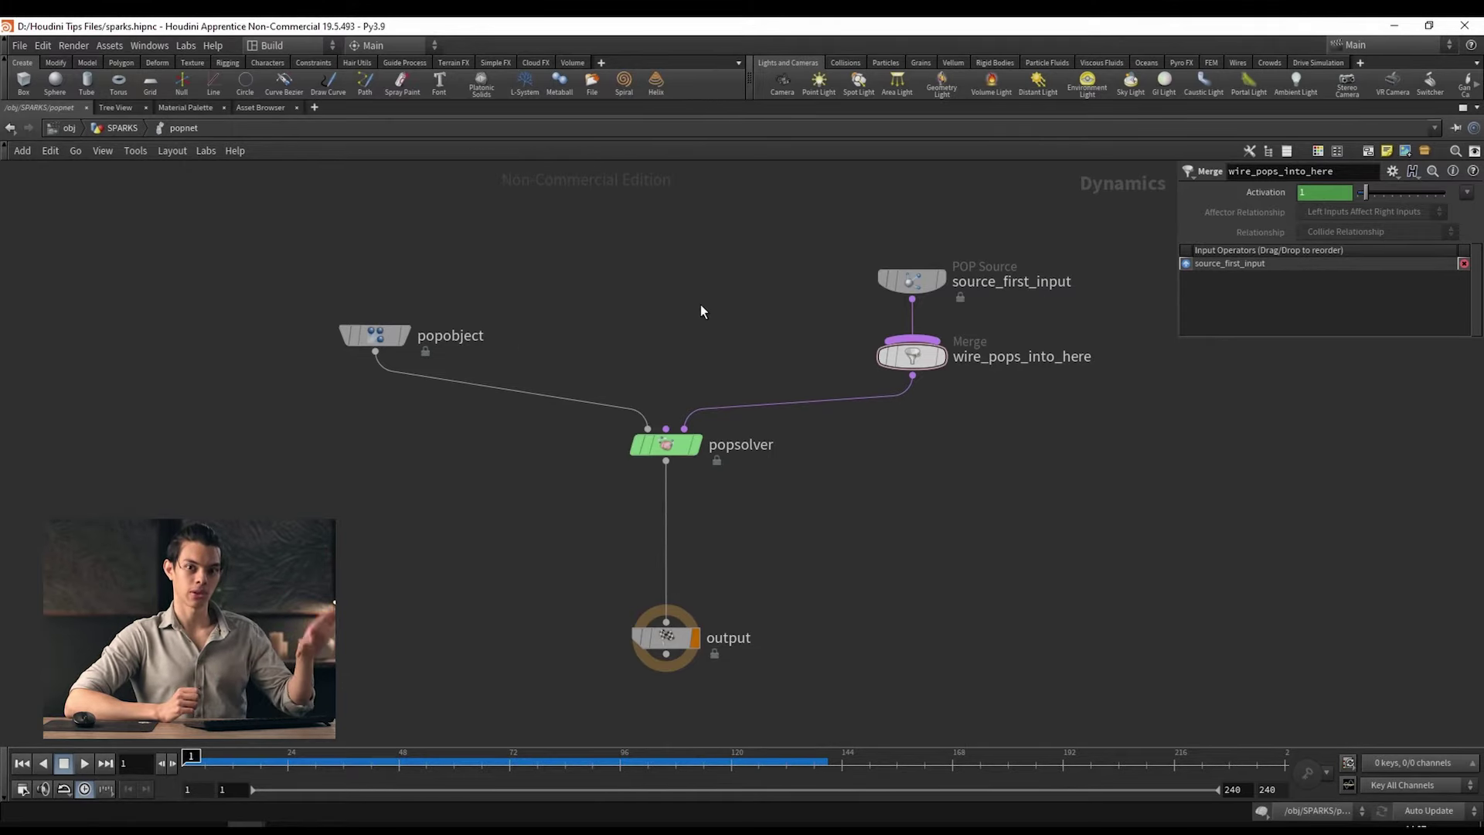
# Step: Insert a Gravity Force node between popsolver and output, and space the nodes evenly below the solver
pyautogui.press('Tab')
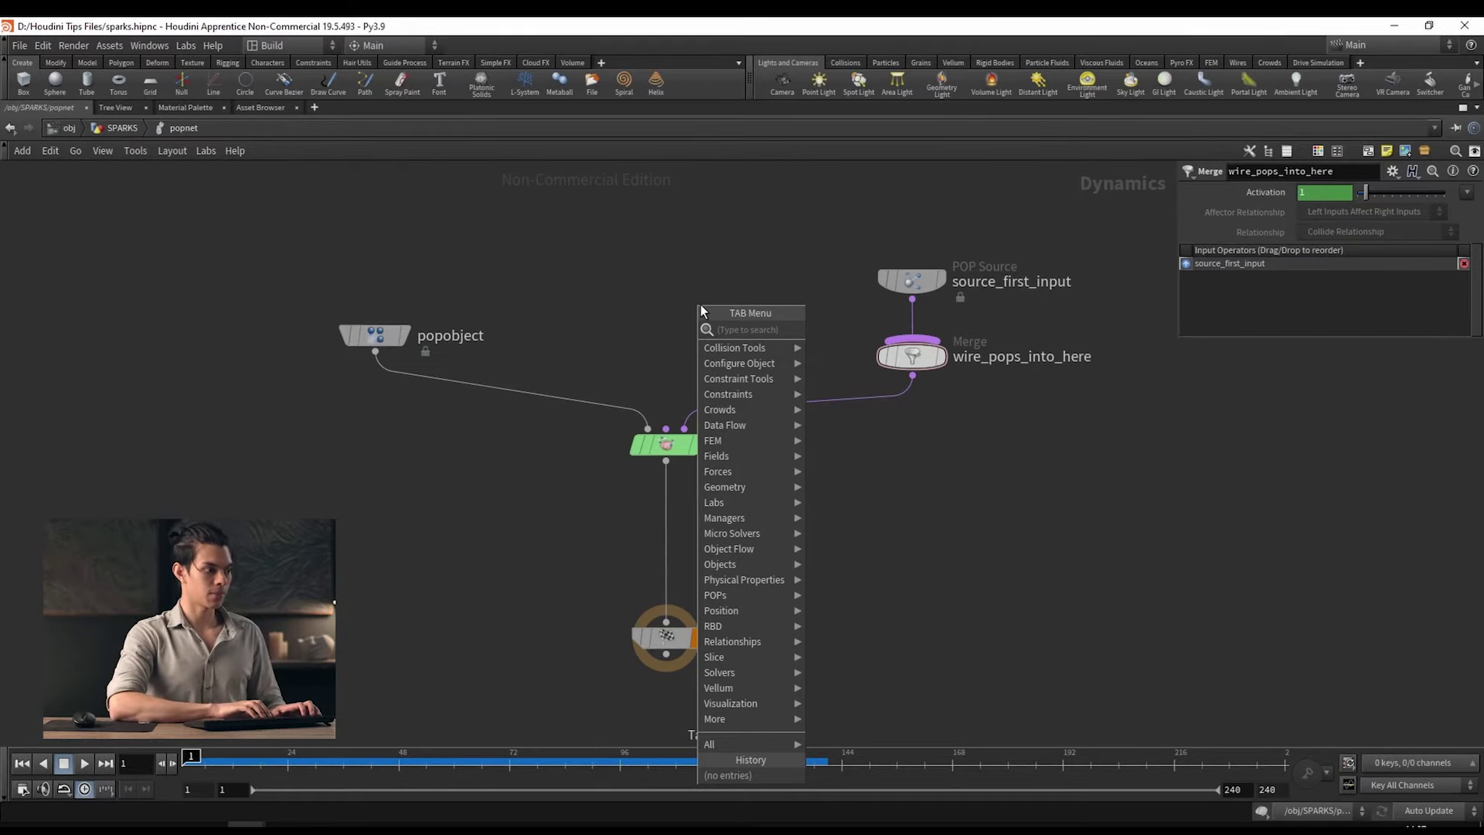
pyautogui.write('null')
pyautogui.press('Return')
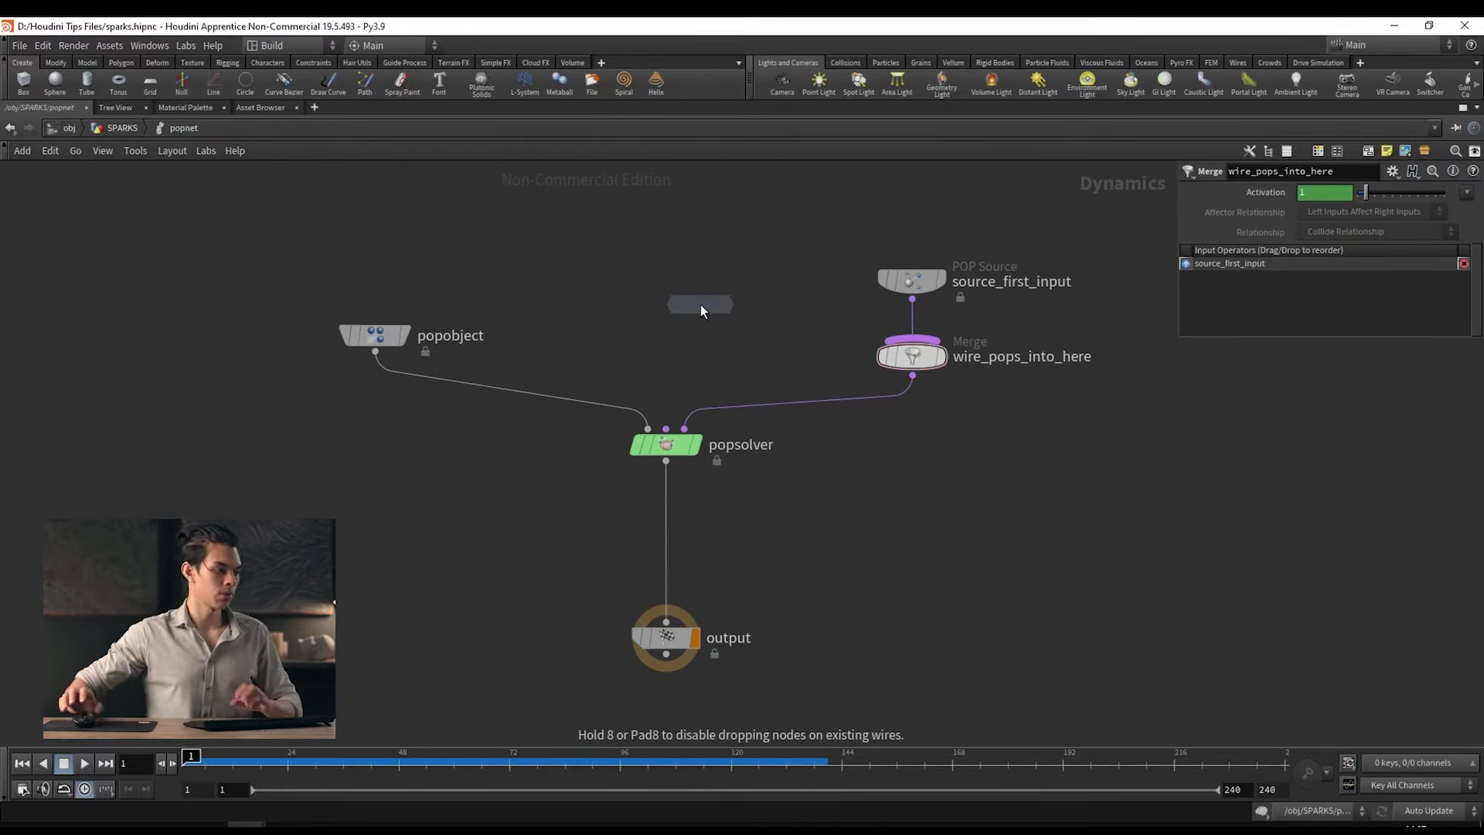
pyautogui.click(665, 559)
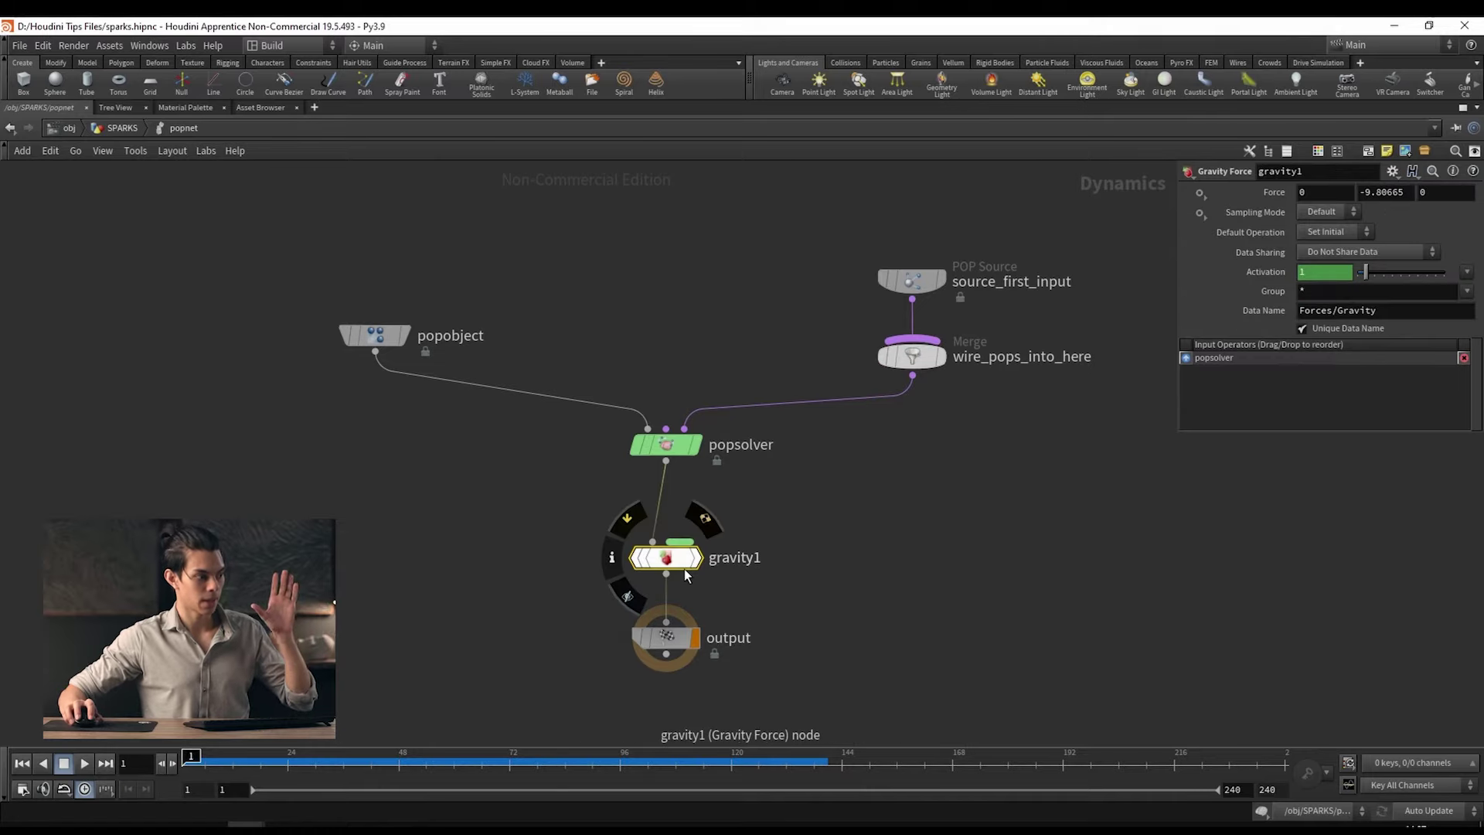
pyautogui.moveTo(776, 577); pyautogui.dragTo(745, 551, button='middle')
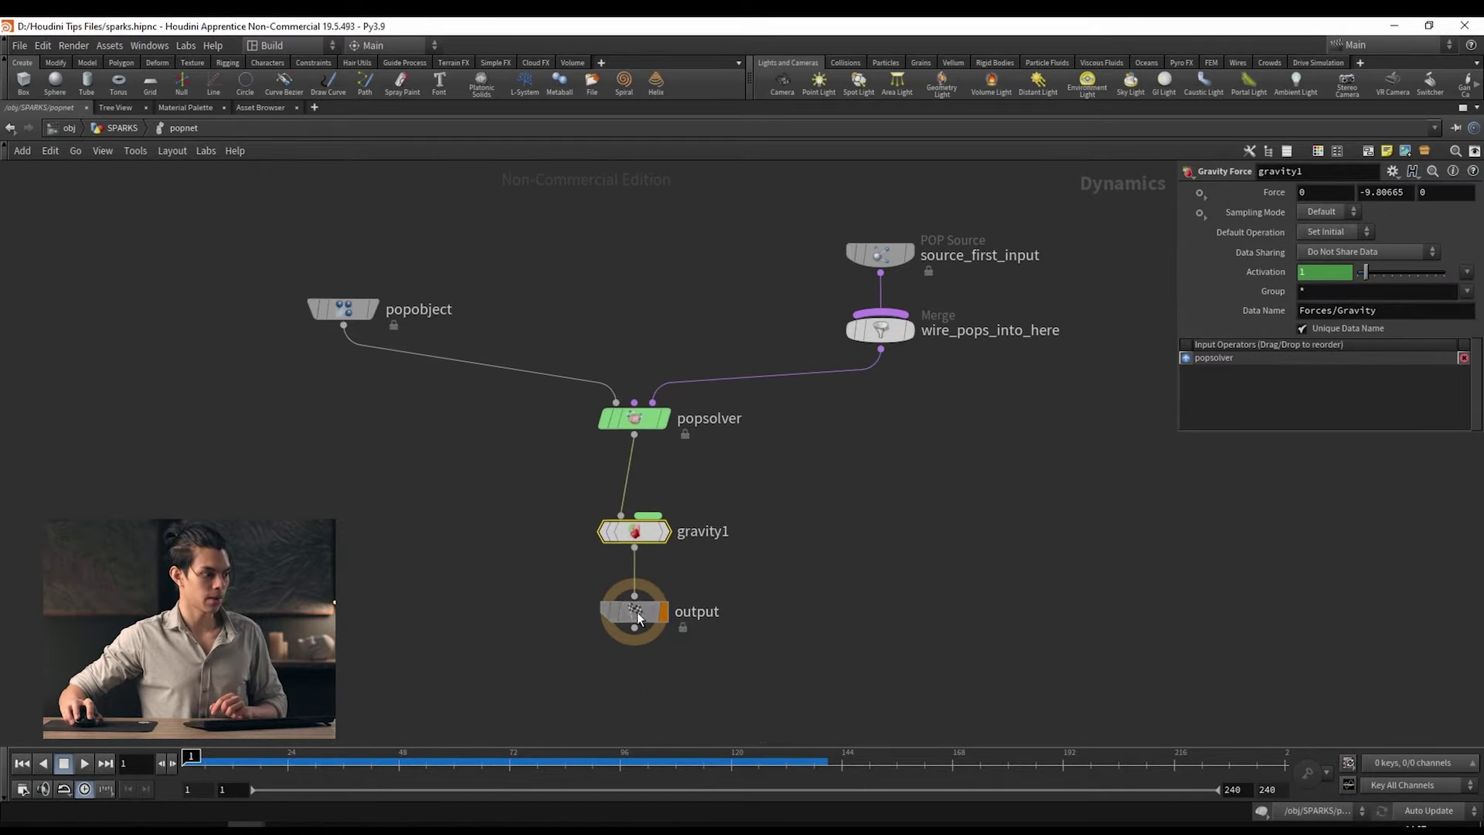
pyautogui.moveTo(638, 618); pyautogui.dragTo(638, 664)
pyautogui.moveTo(641, 532); pyautogui.dragTo(642, 550)
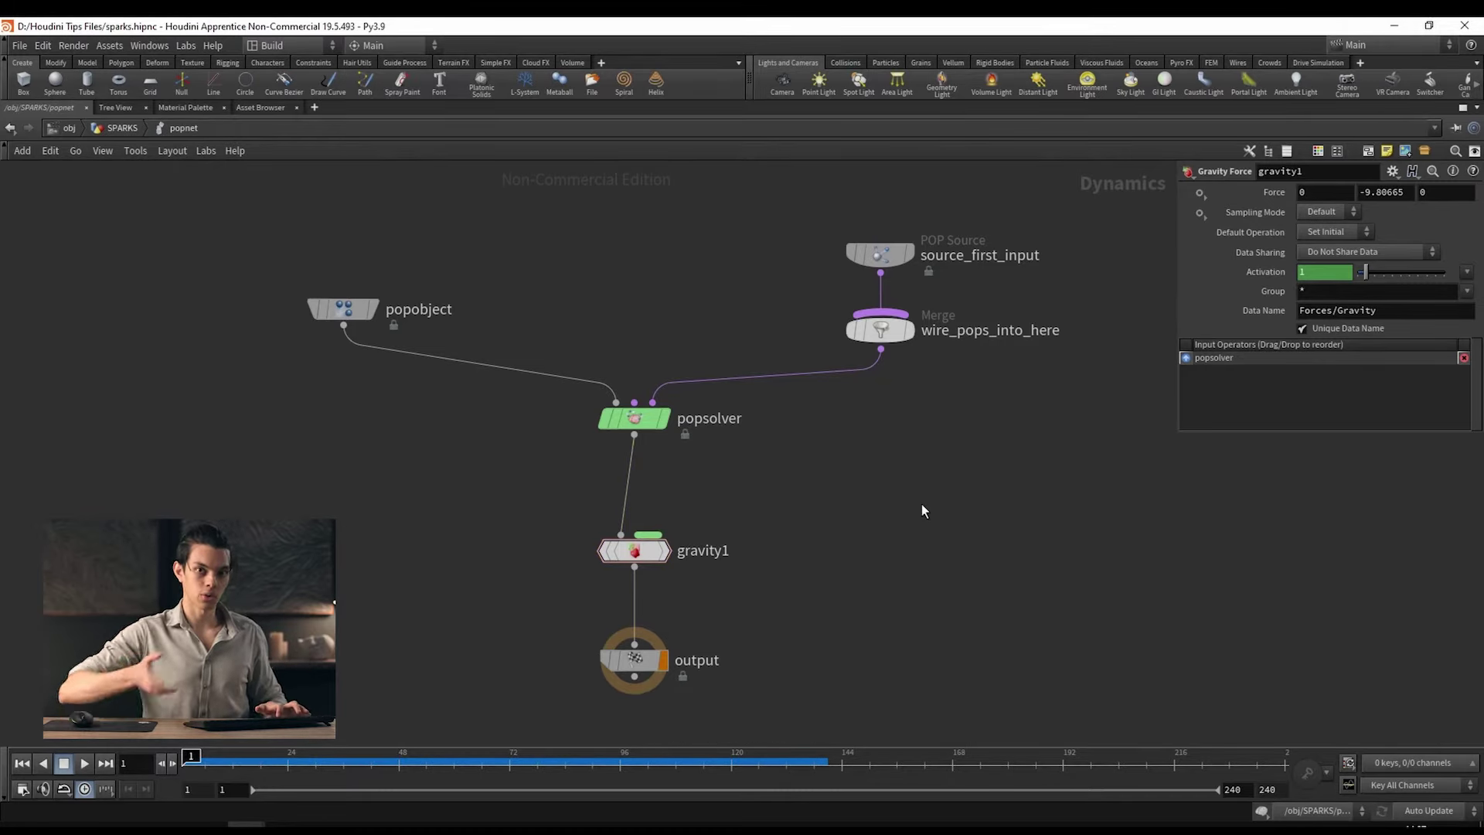
# Step: Restore the pane layout, play the simulation with gravity from frame 1 and examine the falling particles from the side
pyautogui.hotkey('ctrl', 'b')
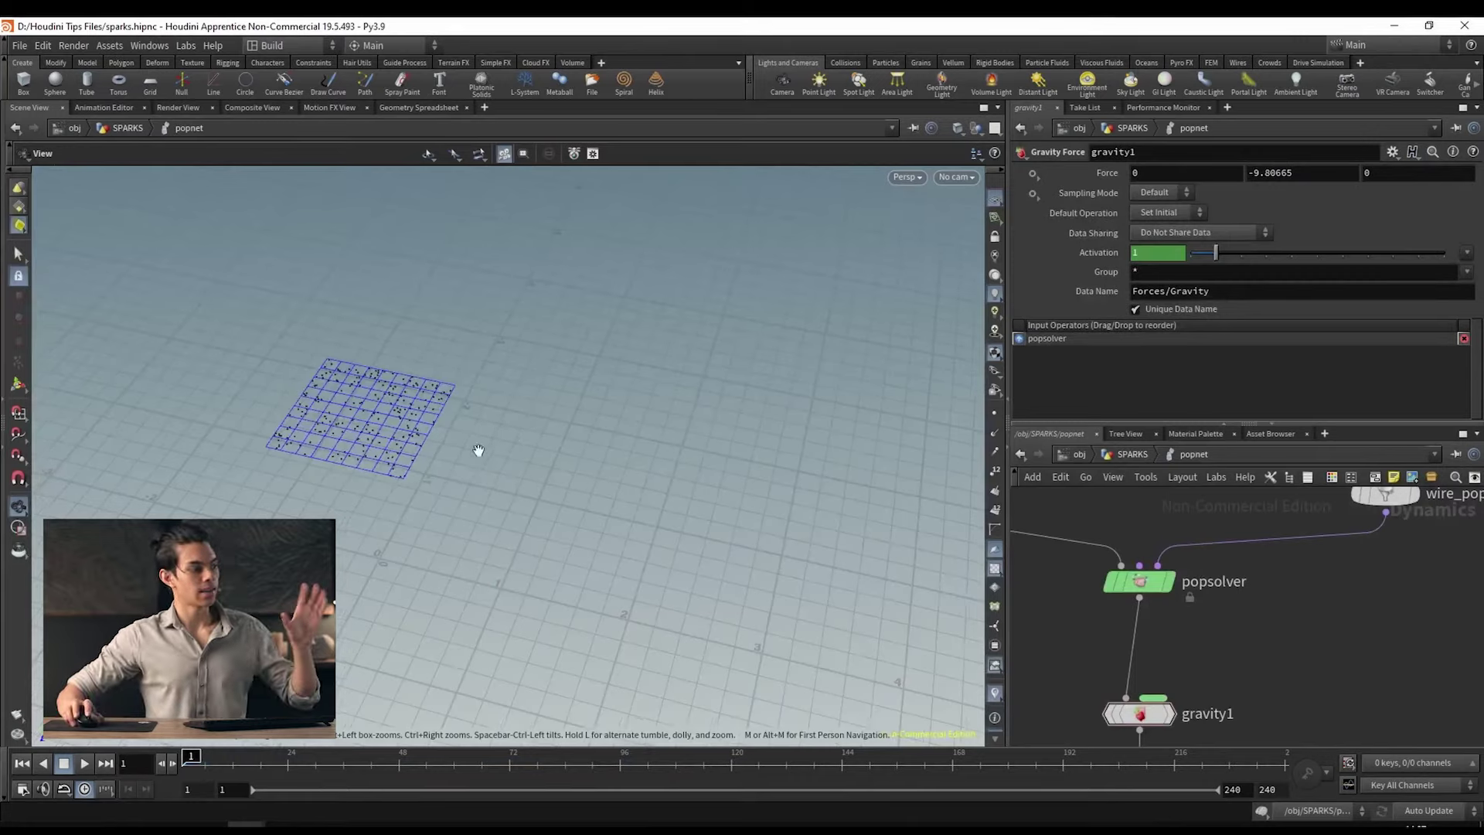
pyautogui.moveTo(478, 450); pyautogui.dragTo(381, 414)
pyautogui.press('Up')
pyautogui.moveTo(552, 579); pyautogui.dragTo(432, 618)
pyautogui.hotkey('ctrl', 'Up')
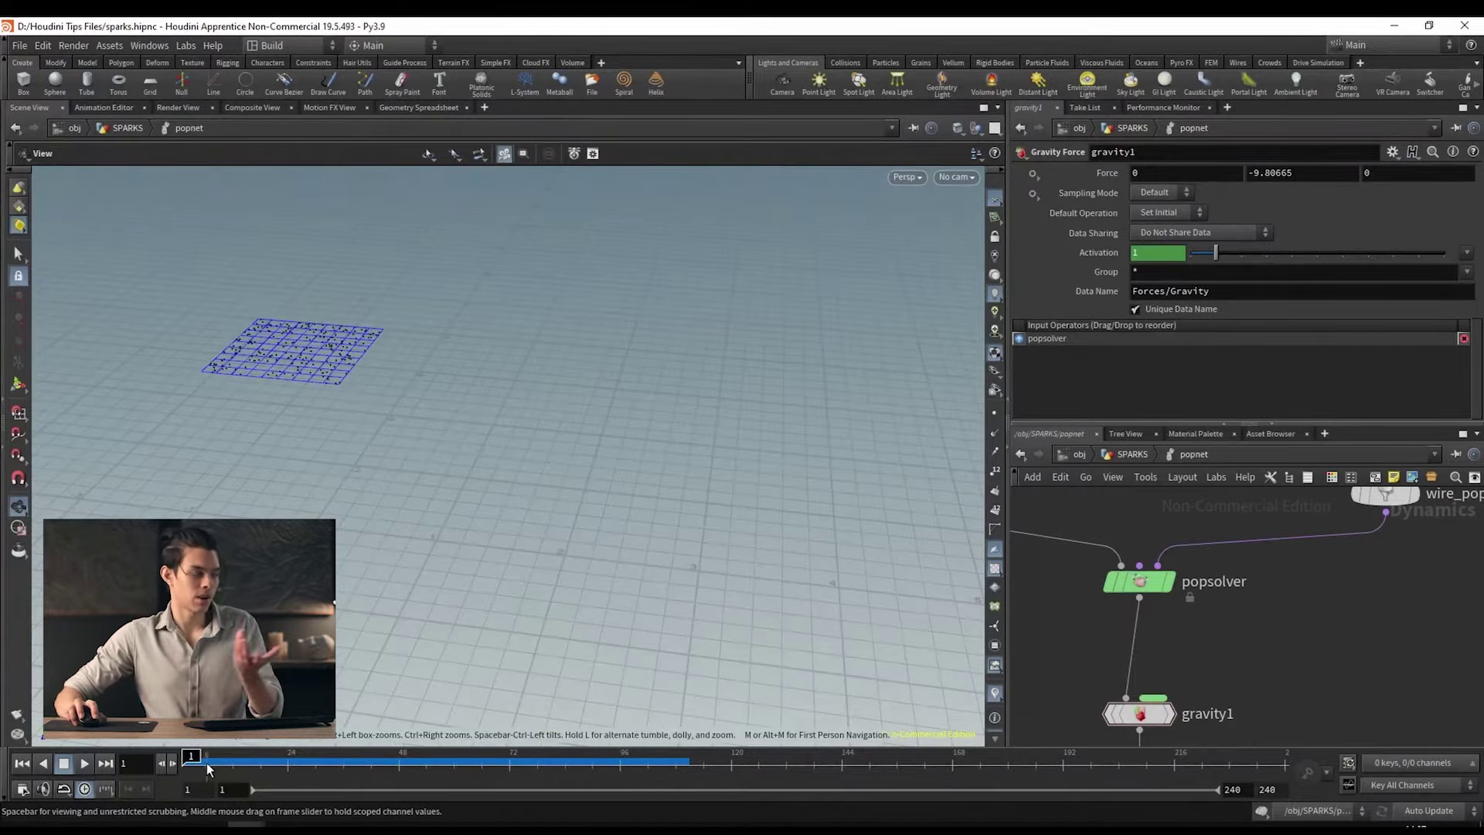
pyautogui.click(87, 764)
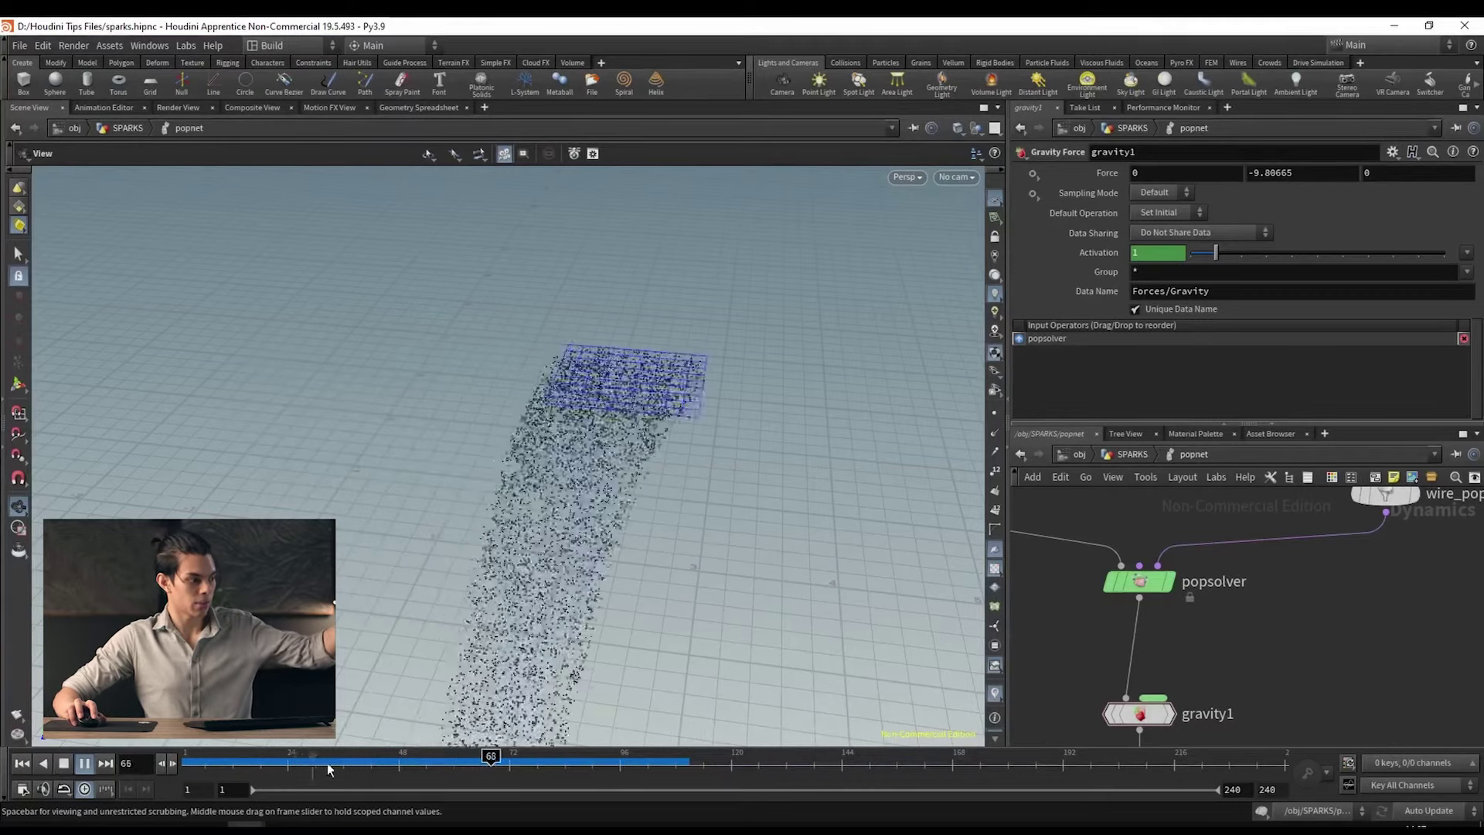
pyautogui.moveTo(464, 695); pyautogui.dragTo(480, 652)
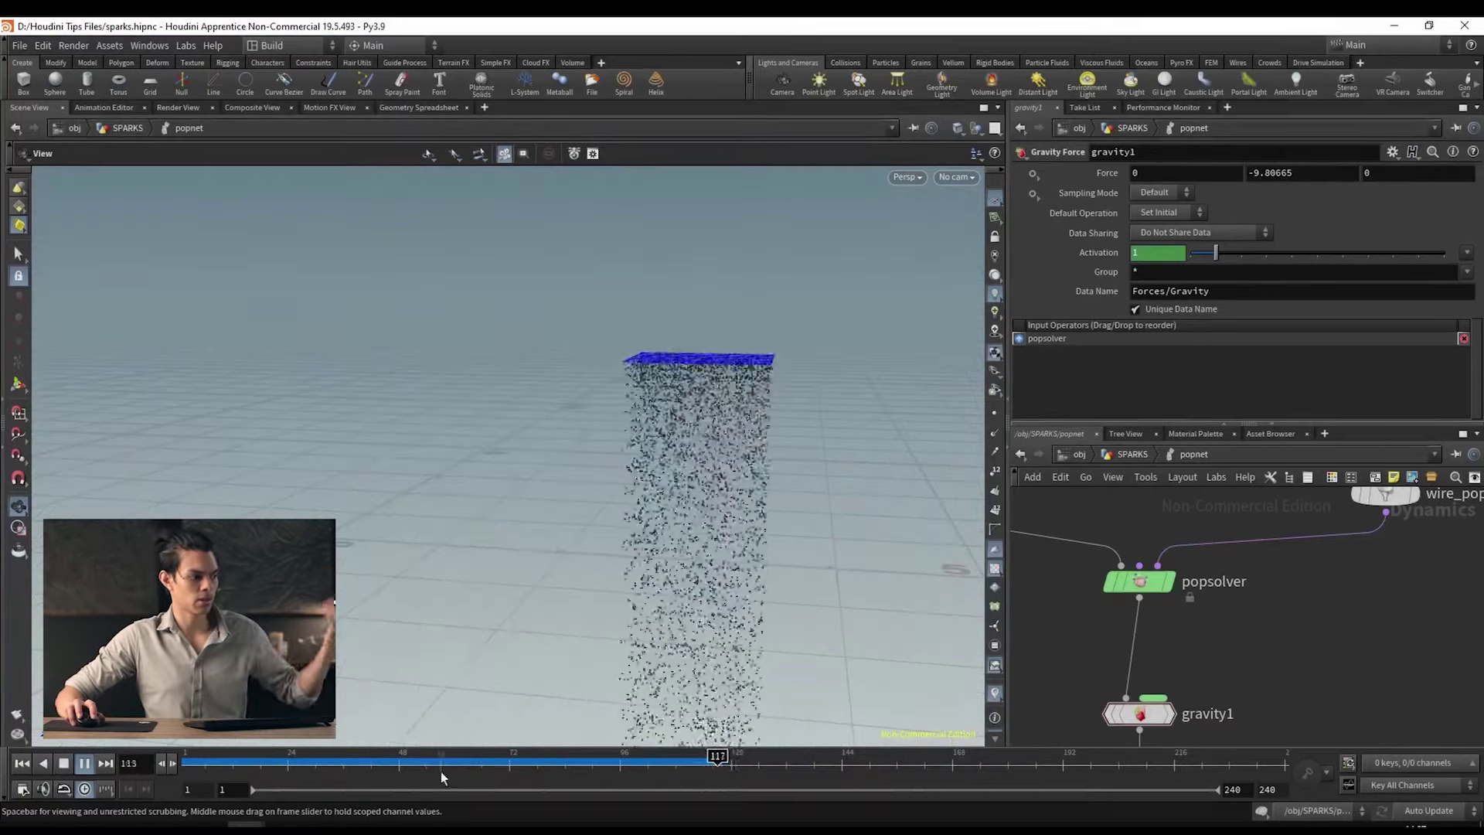
pyautogui.hotkey('ctrl', 'Up')
# Step: Go back up to the SPARKS level, view popnet's cache settings and replay the cached simulation from frame 1
pyautogui.scroll(-3, 1324, 654)
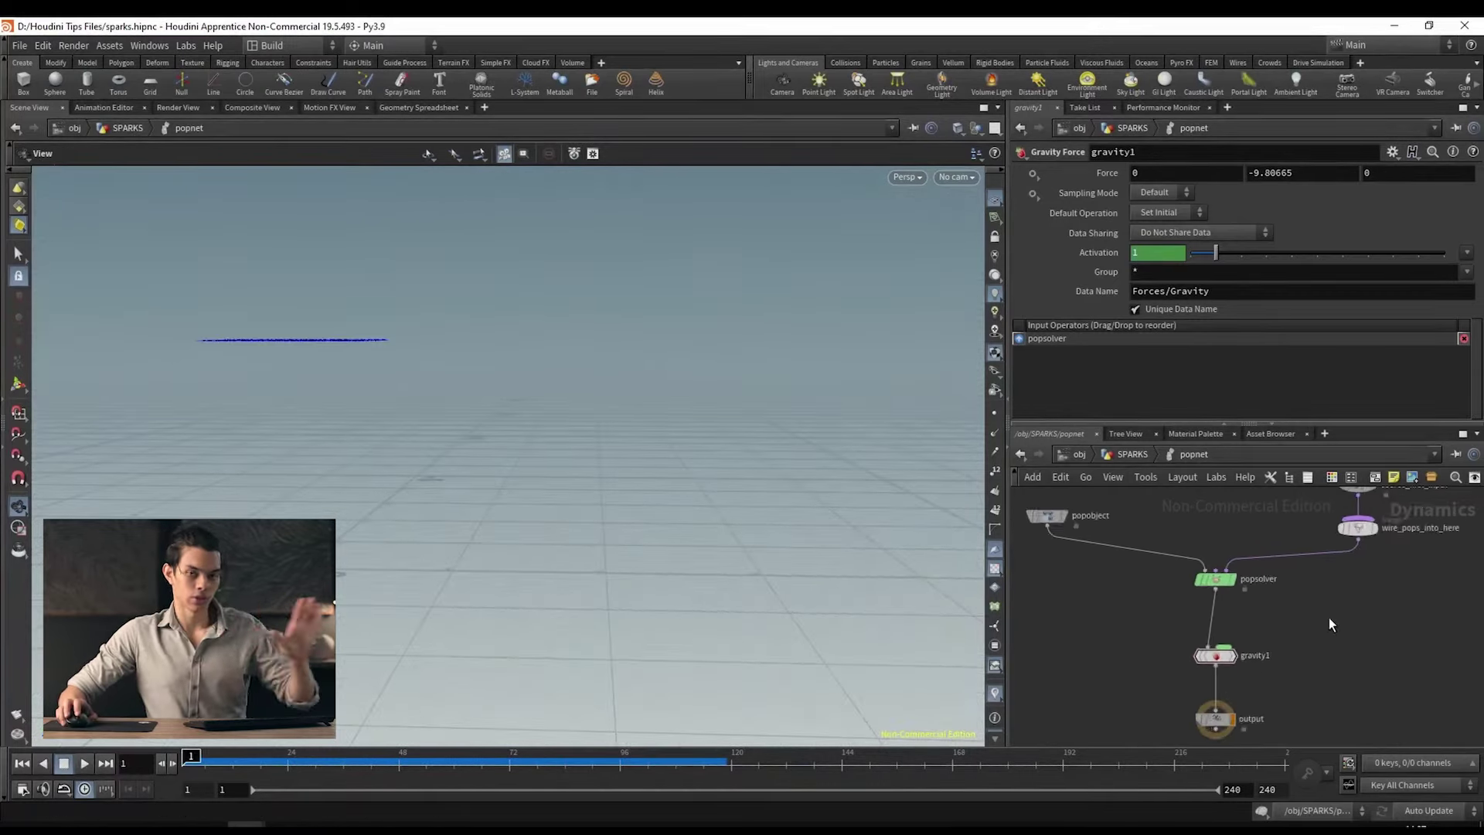
pyautogui.scroll(-1, 1329, 618)
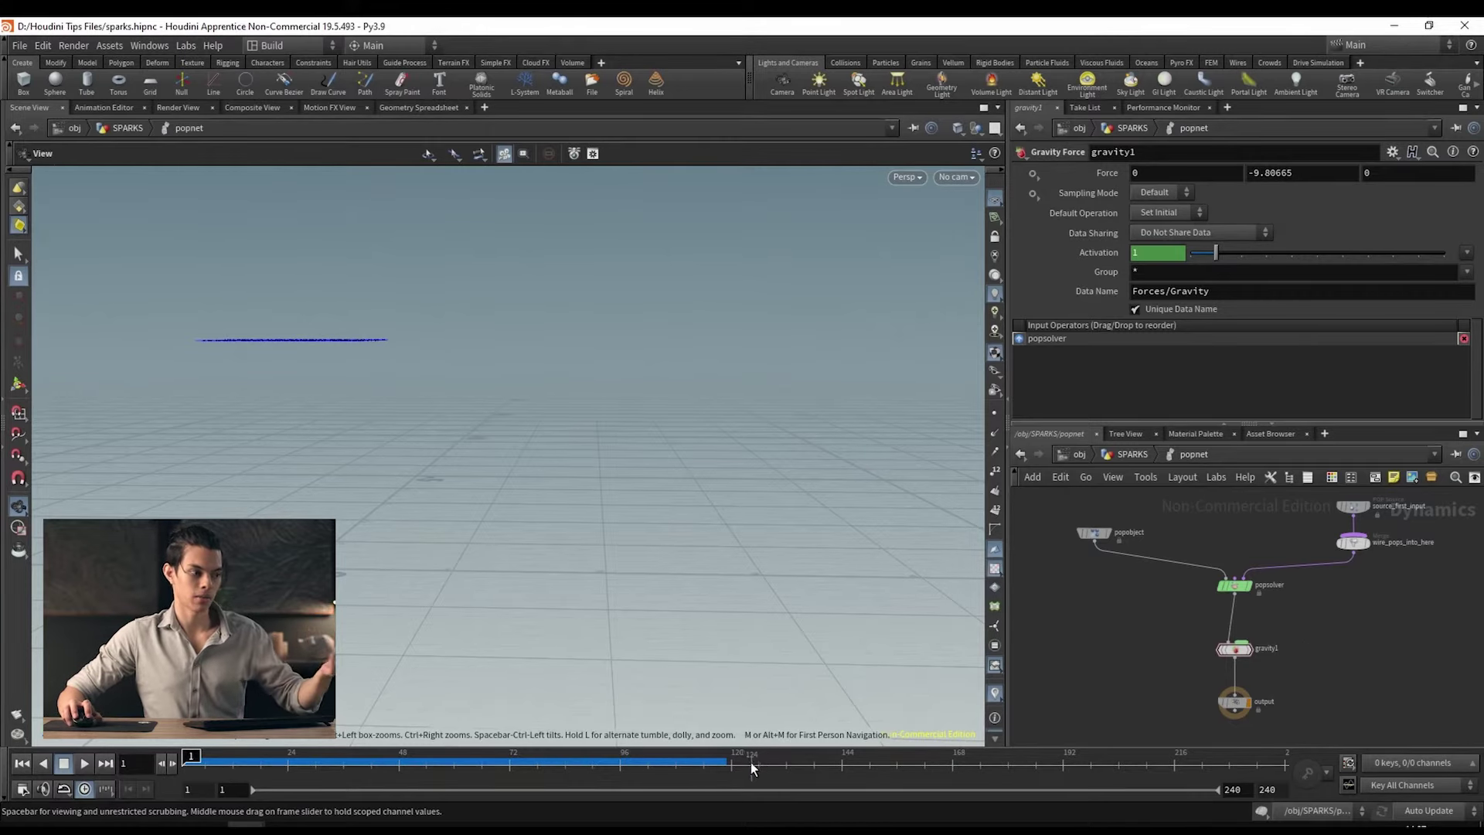
pyautogui.click(1122, 455)
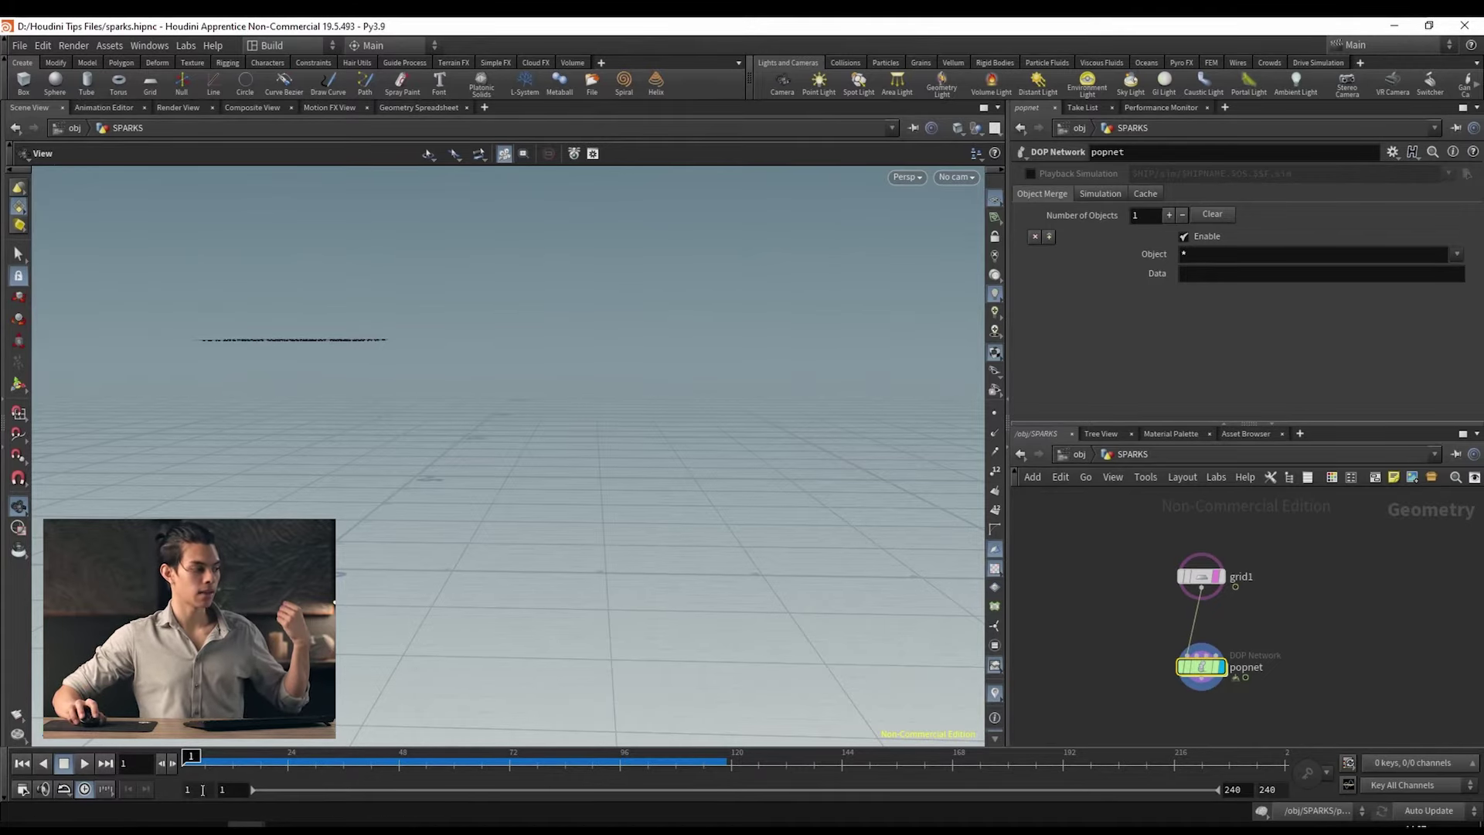
pyautogui.click(1143, 193)
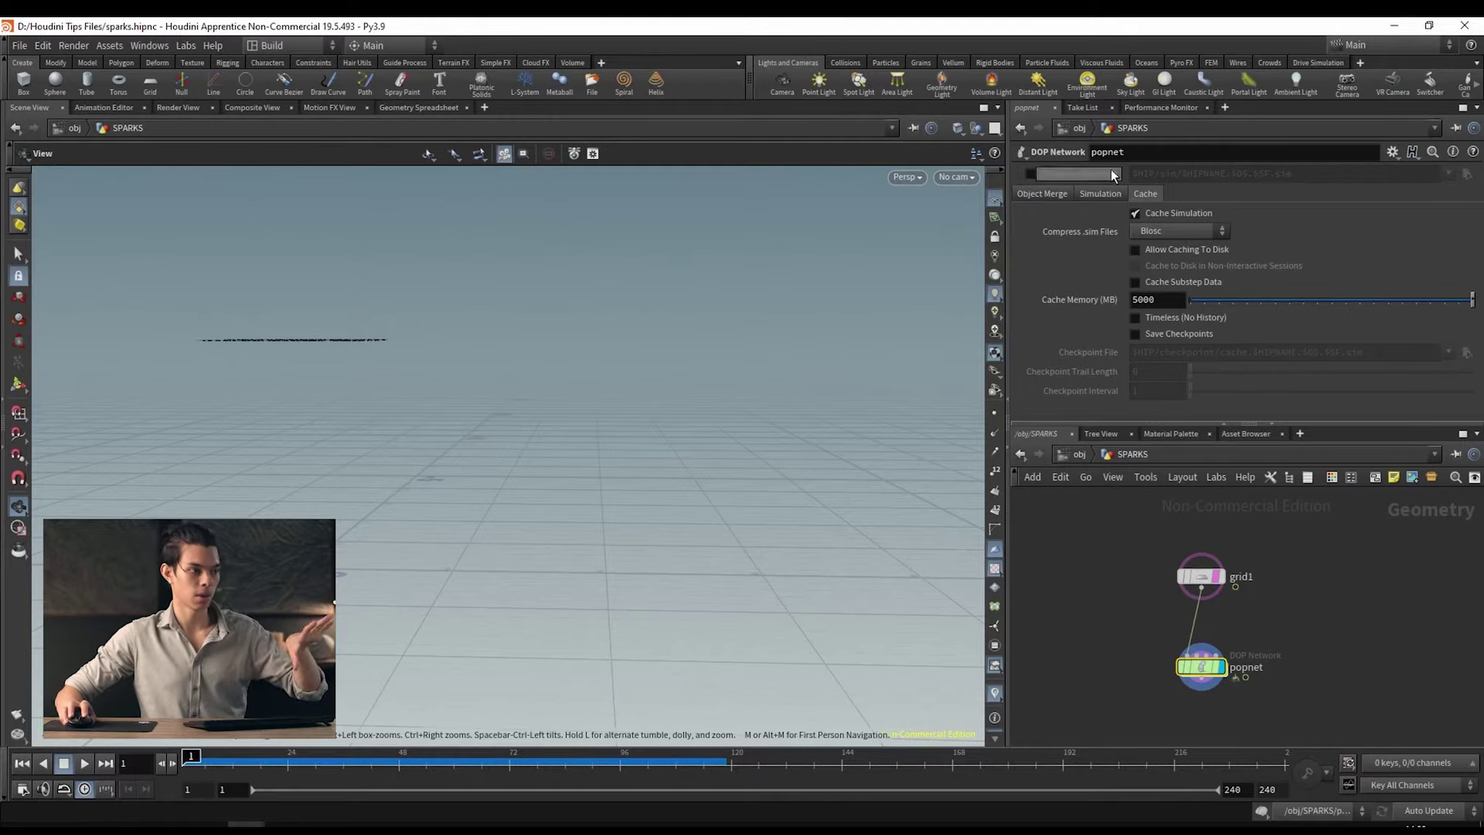
pyautogui.click(1042, 193)
pyautogui.click(708, 761)
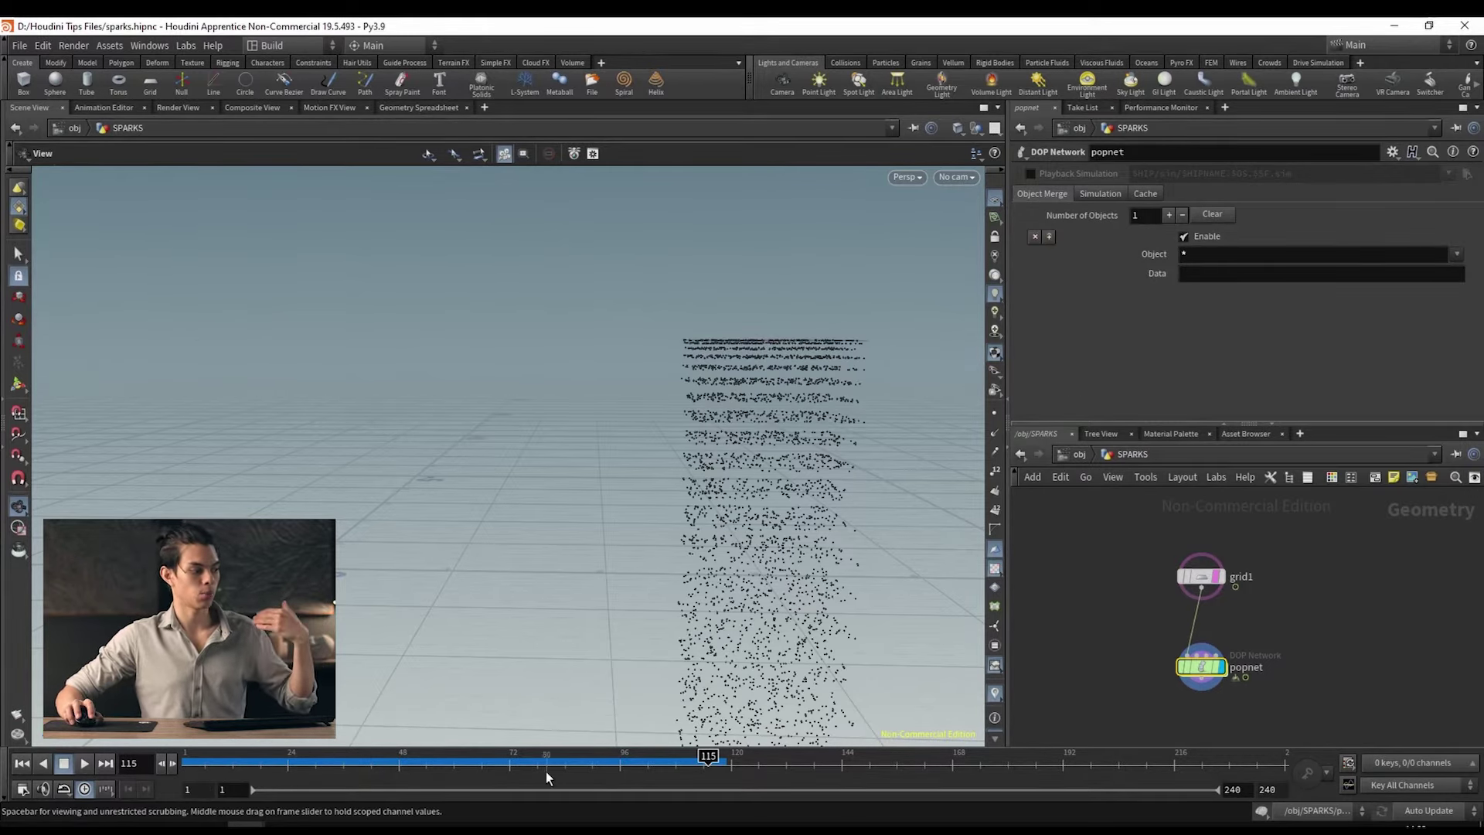
pyautogui.click(190, 765)
pyautogui.click(85, 763)
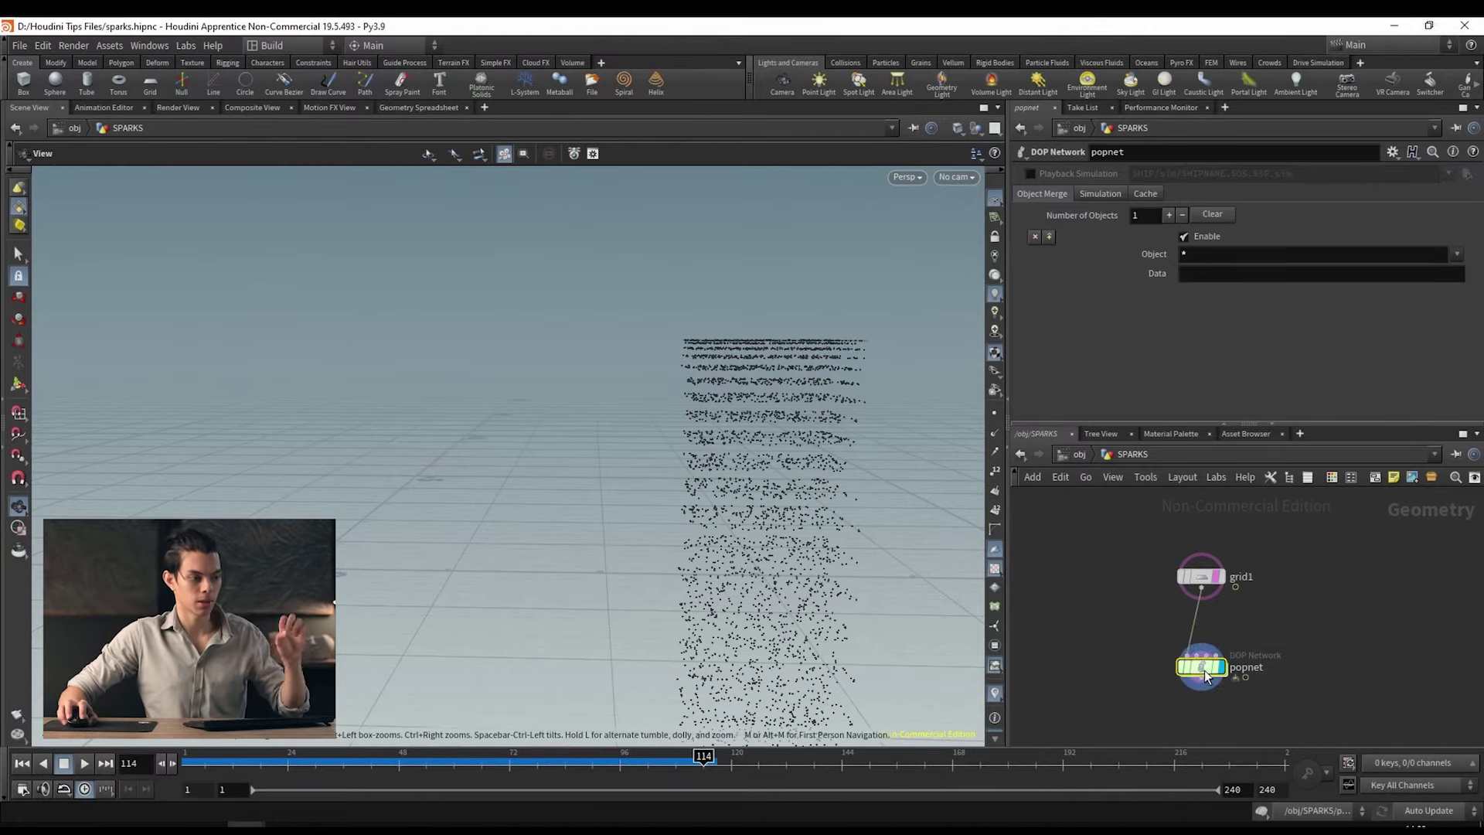
# Step: Go inside popnet and add a Ground Plane node beside the gravity1 node
pyautogui.doubleClick(1203, 668)
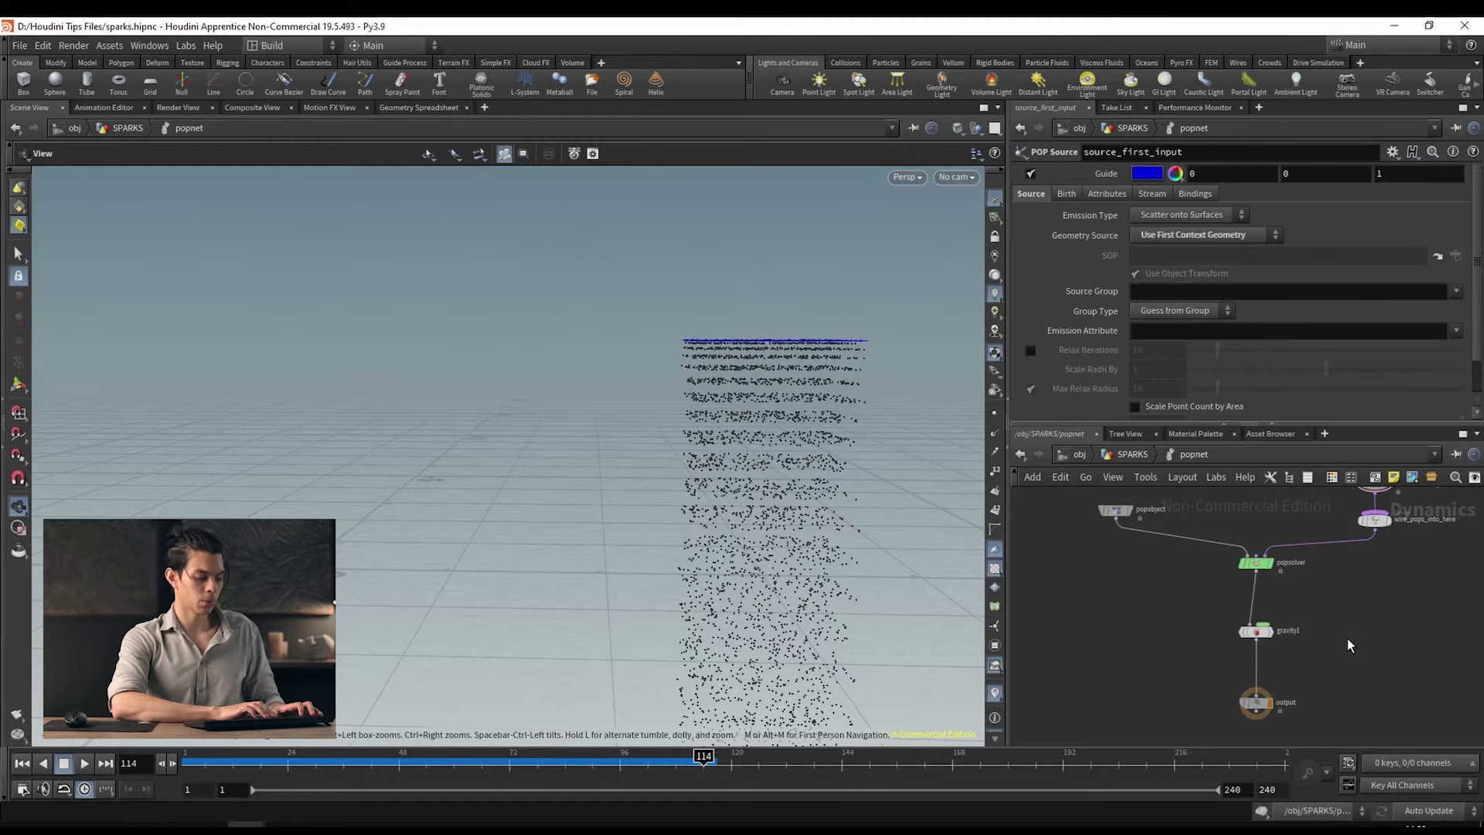
pyautogui.press('Tab')
pyautogui.write('gro')
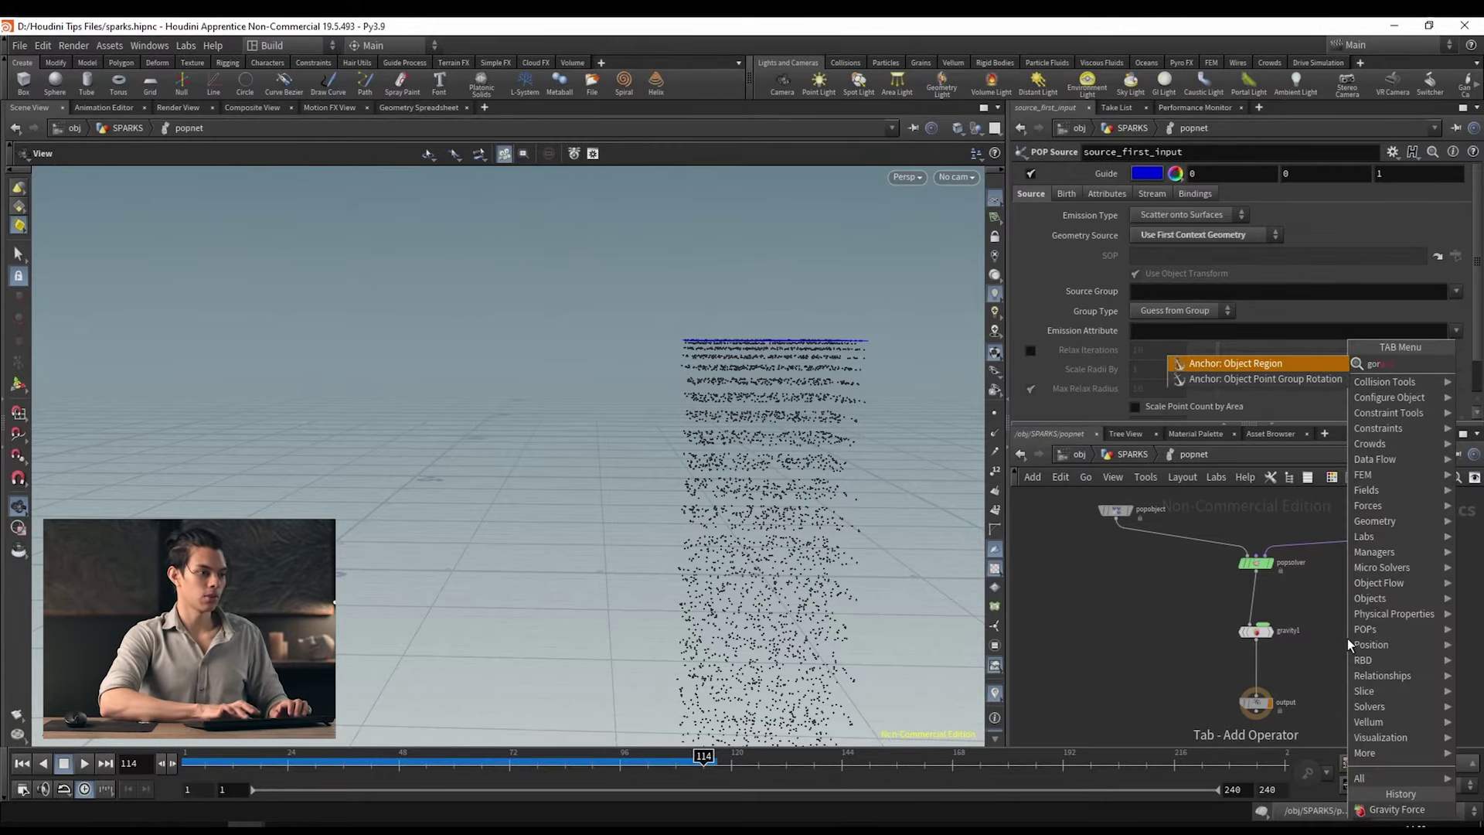
pyautogui.press('Return')
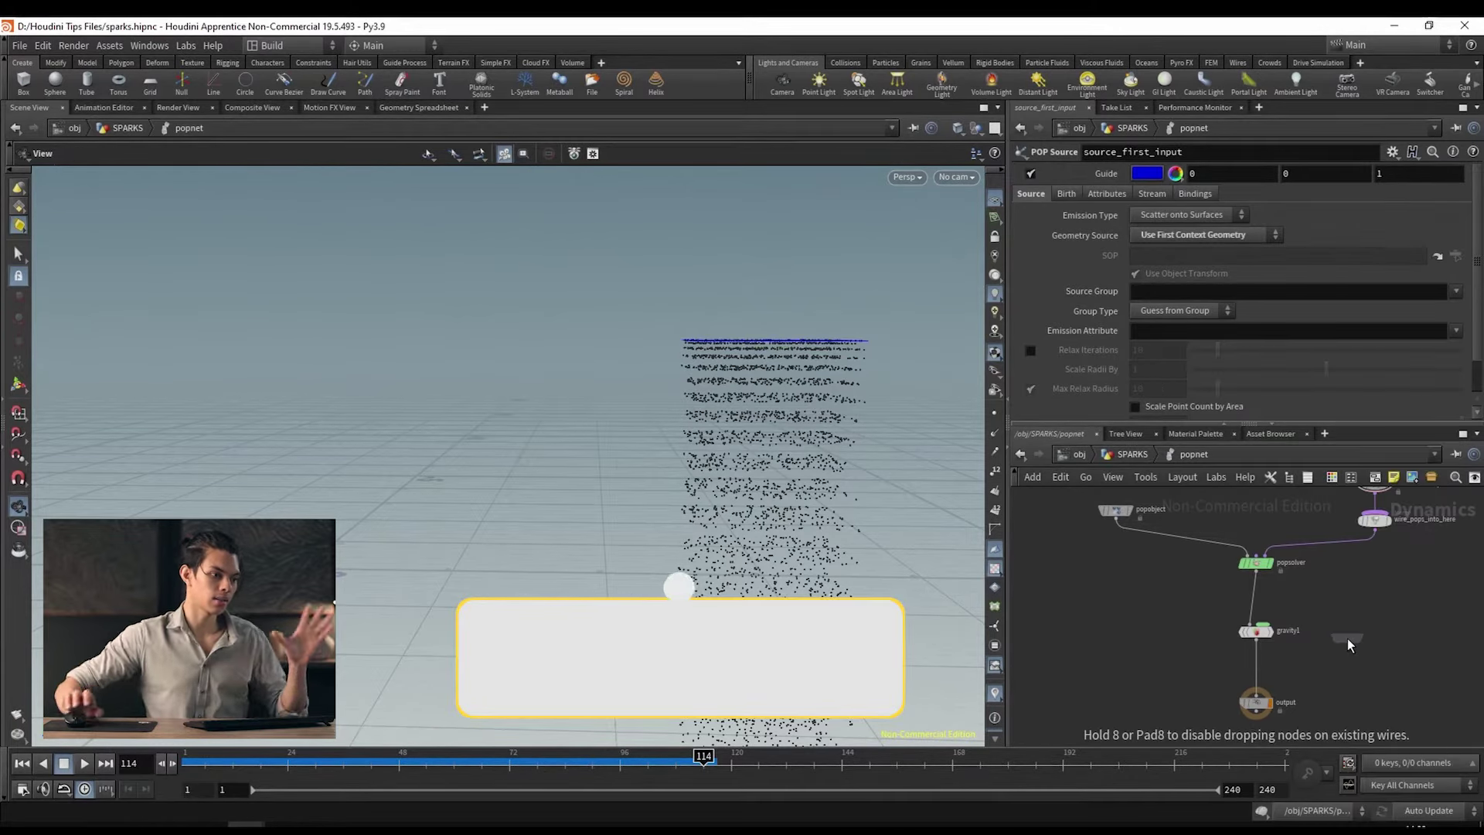
pyautogui.click(1116, 611)
pyautogui.scroll(3, 1122, 632)
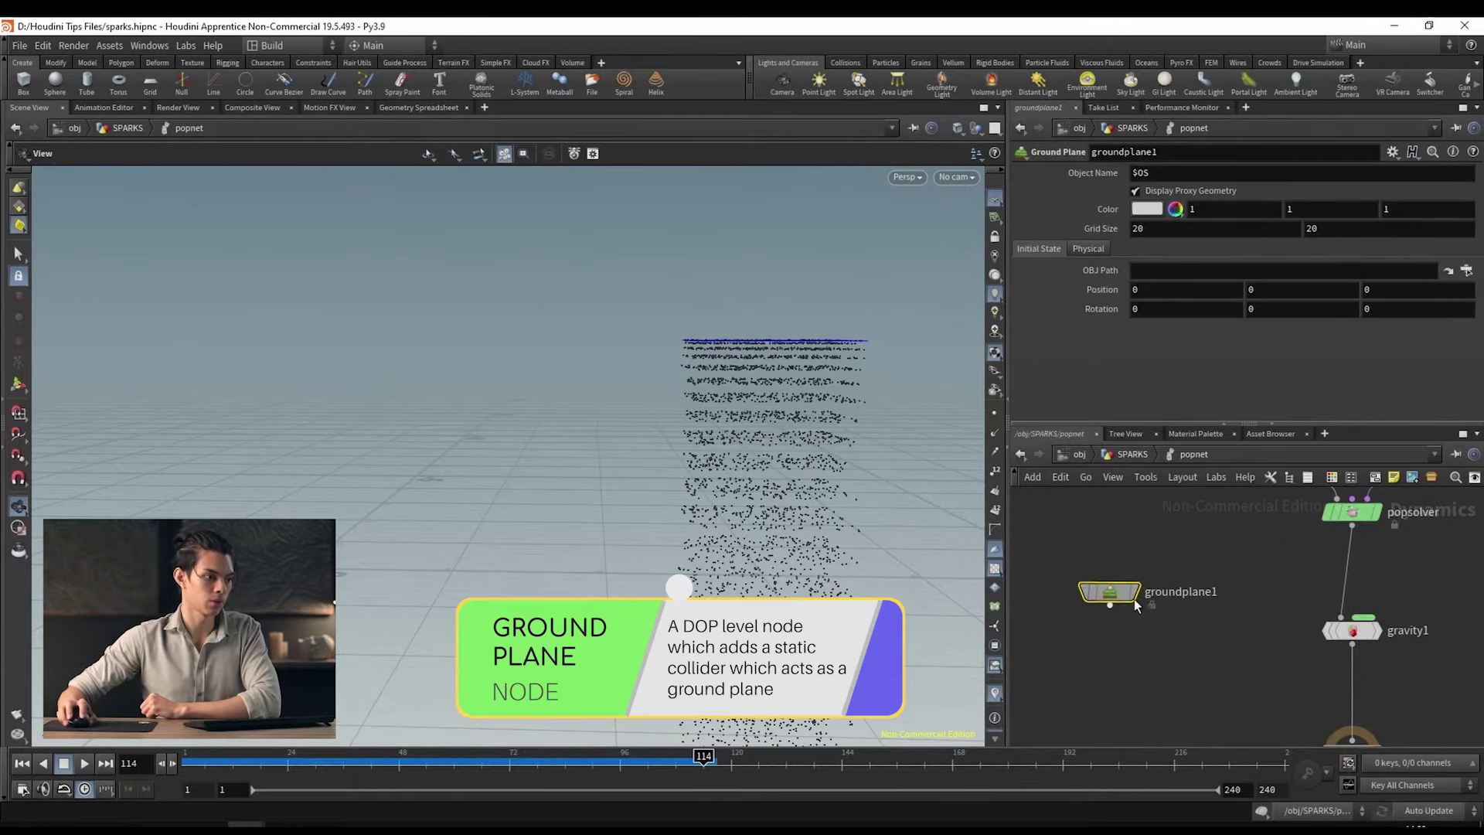
pyautogui.moveTo(1133, 600); pyautogui.dragTo(1208, 627)
pyautogui.scroll(-2, 1402, 624)
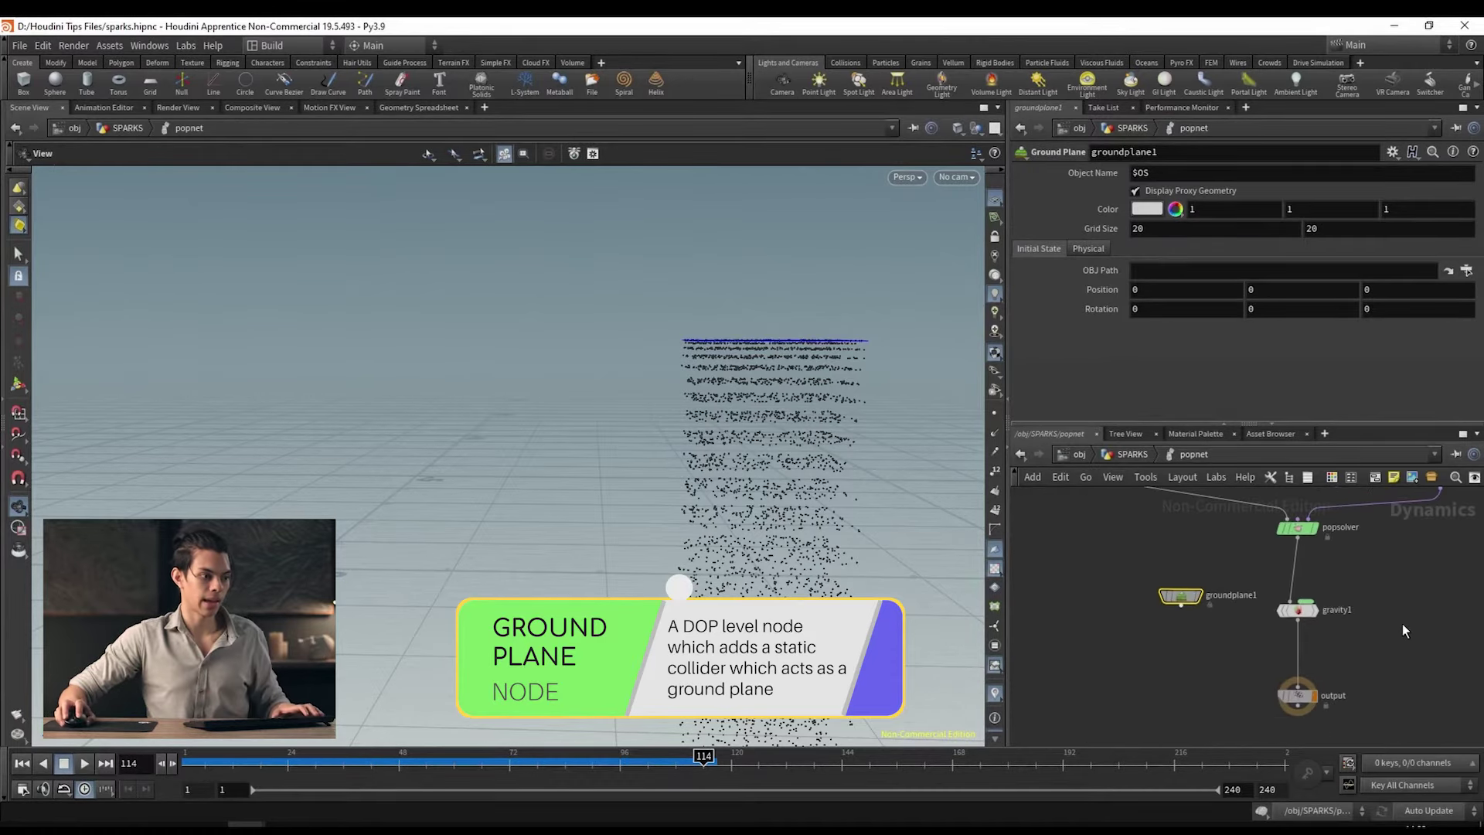
# Step: Insert a Merge node between gravity1 and output, and connect groundplane1 to its input
pyautogui.press('Tab')
pyautogui.write('merg')
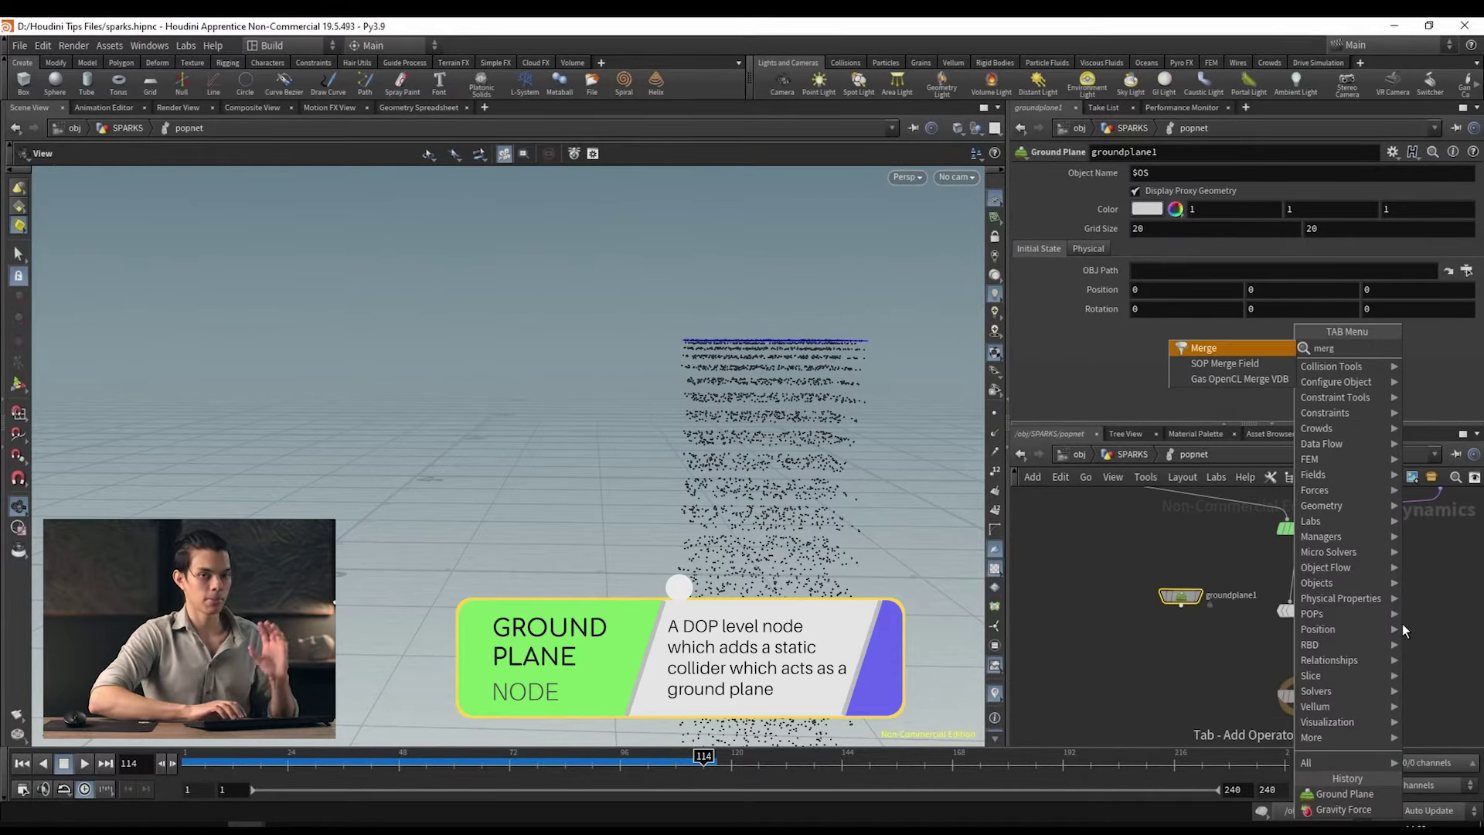
pyautogui.press('Return')
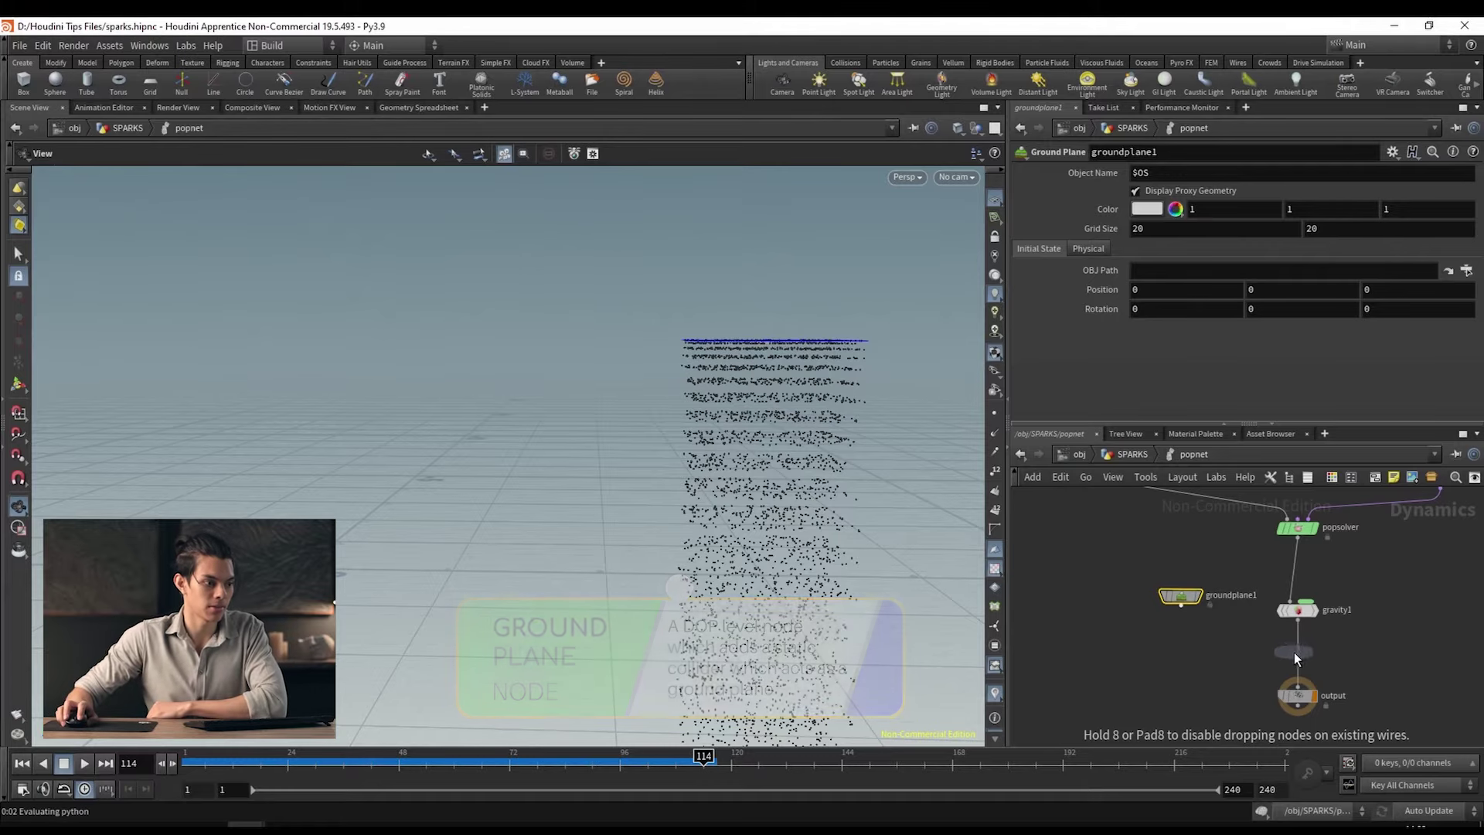
pyautogui.click(1299, 660)
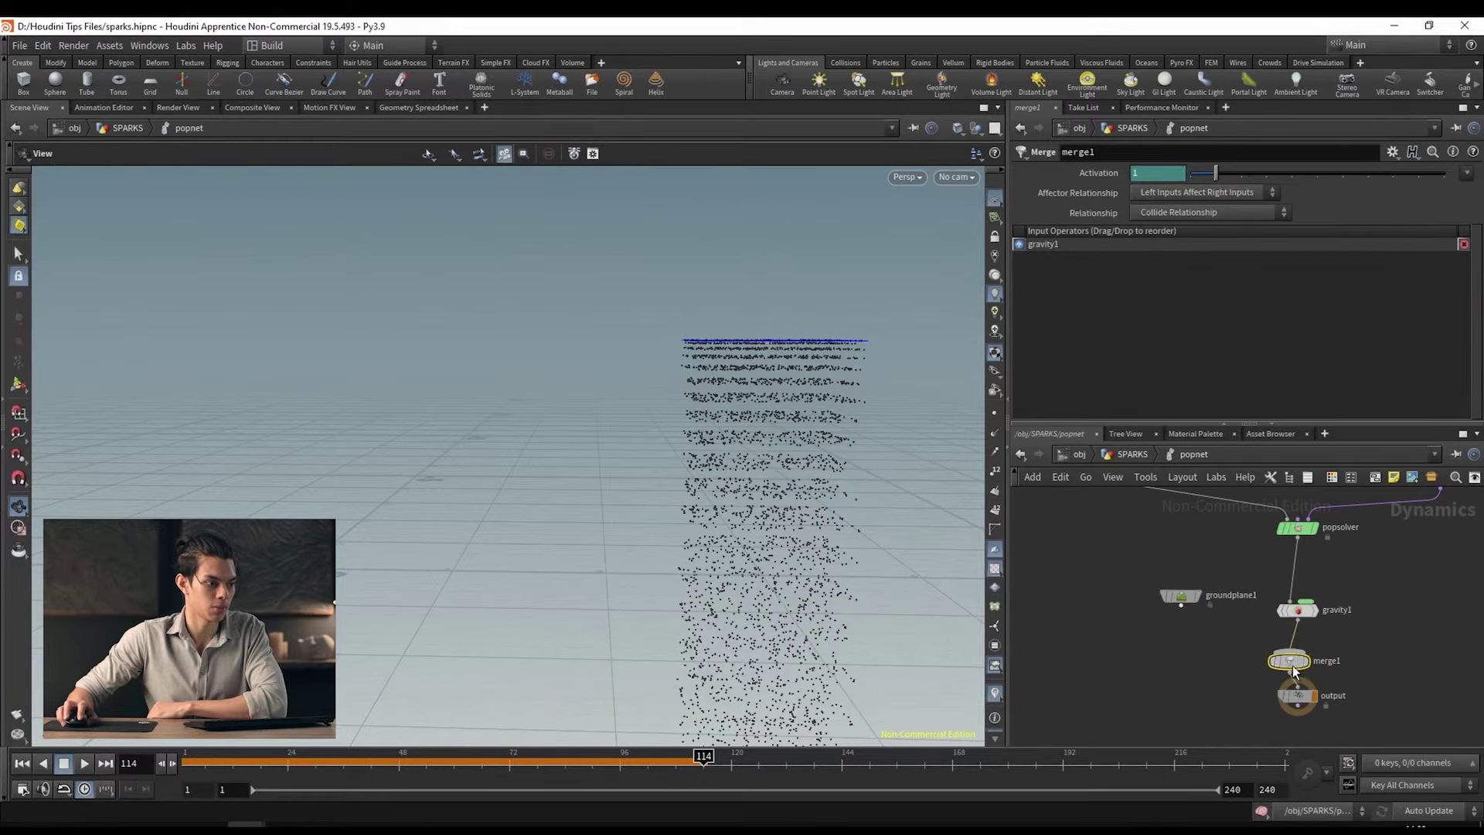
pyautogui.click(1179, 604)
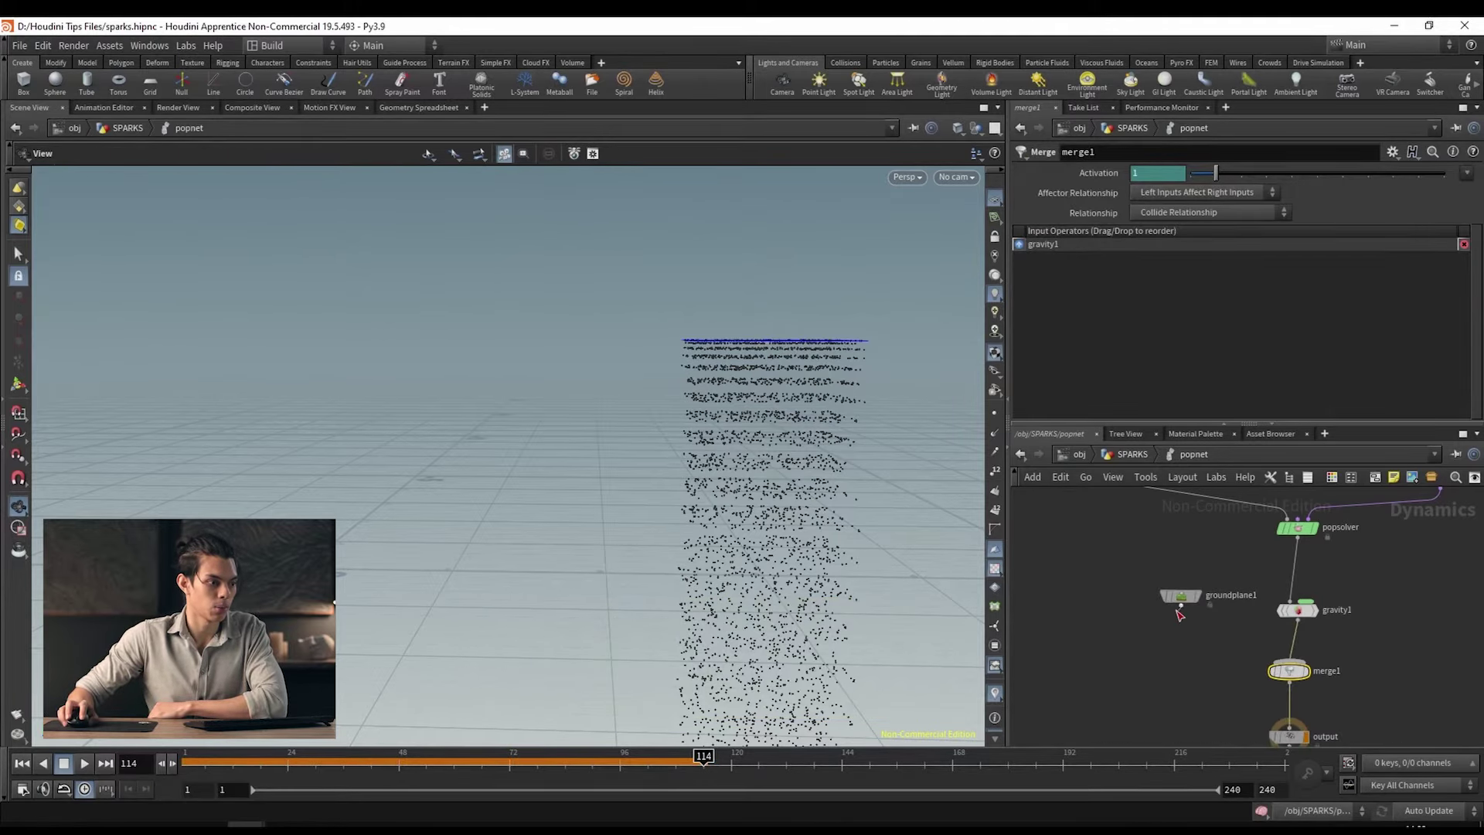
pyautogui.click(1300, 674)
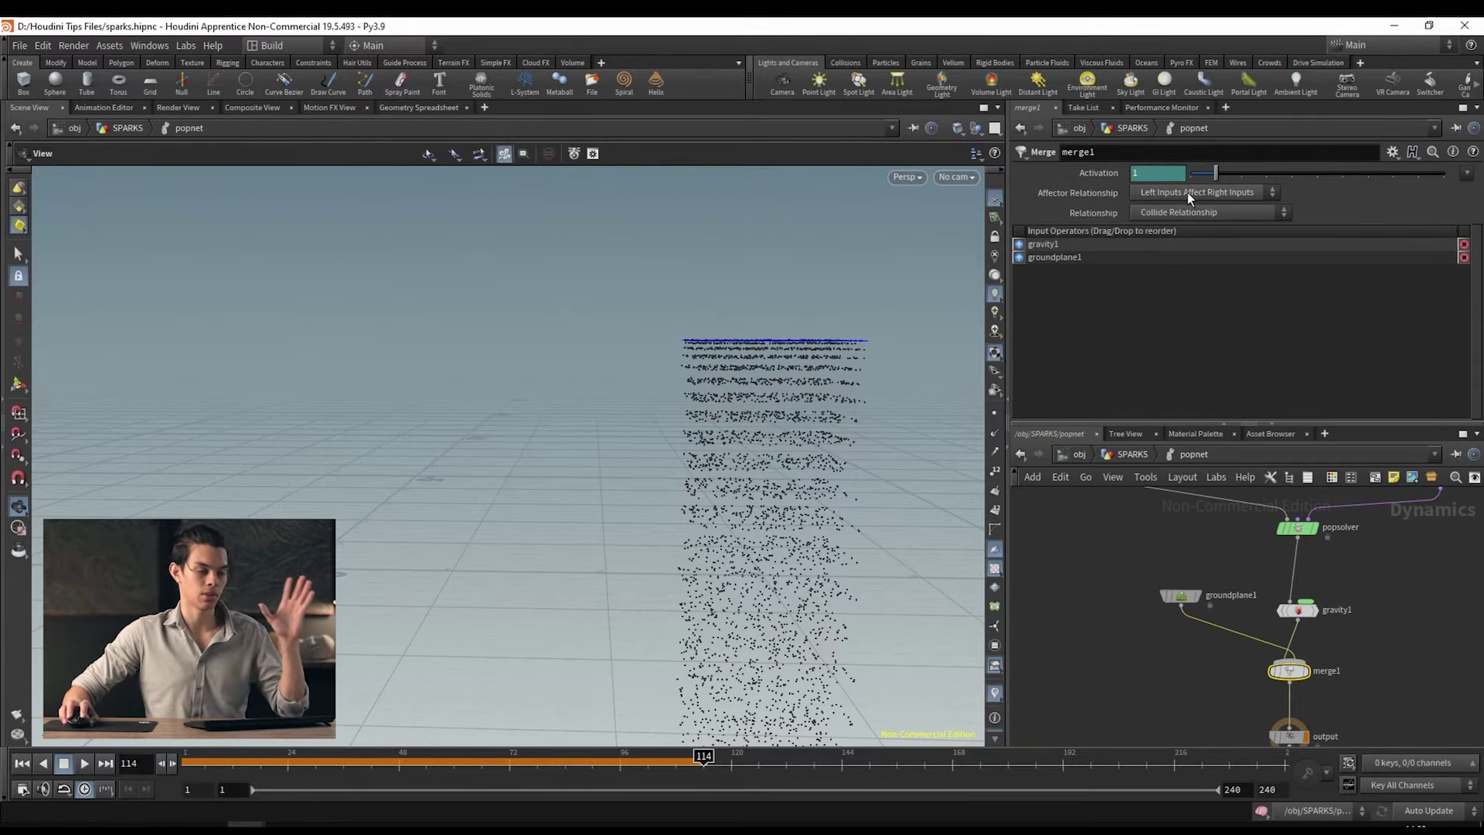
# Step: Reorder merge1's inputs so groundplane1 comes before gravity1, and check the Affector Relationship options, keeping Left Inputs Affect Right Inputs
pyautogui.scroll(3, 1282, 586)
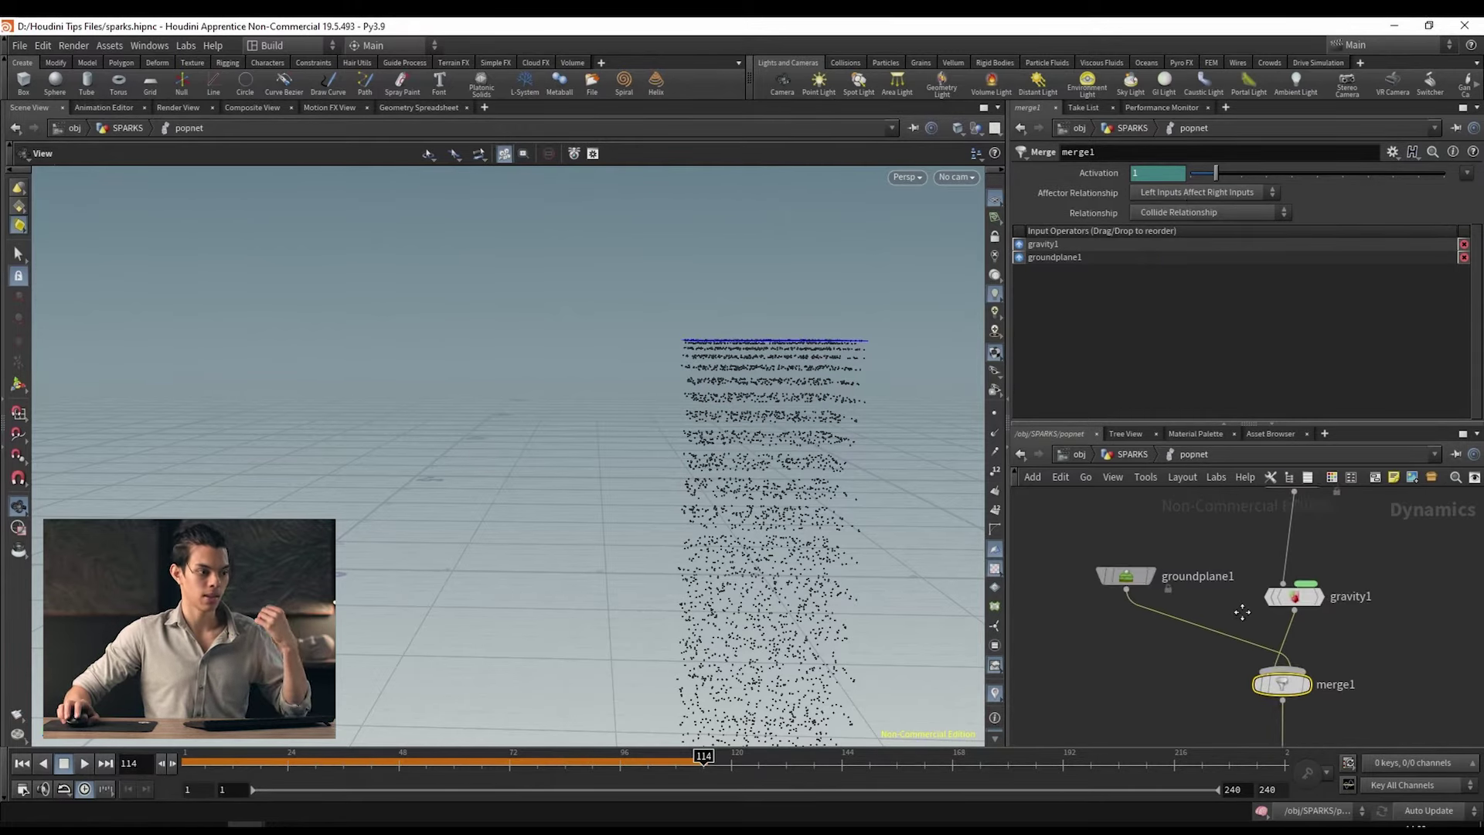
pyautogui.moveTo(1300, 612)
pyautogui.moveTo(1300, 710)
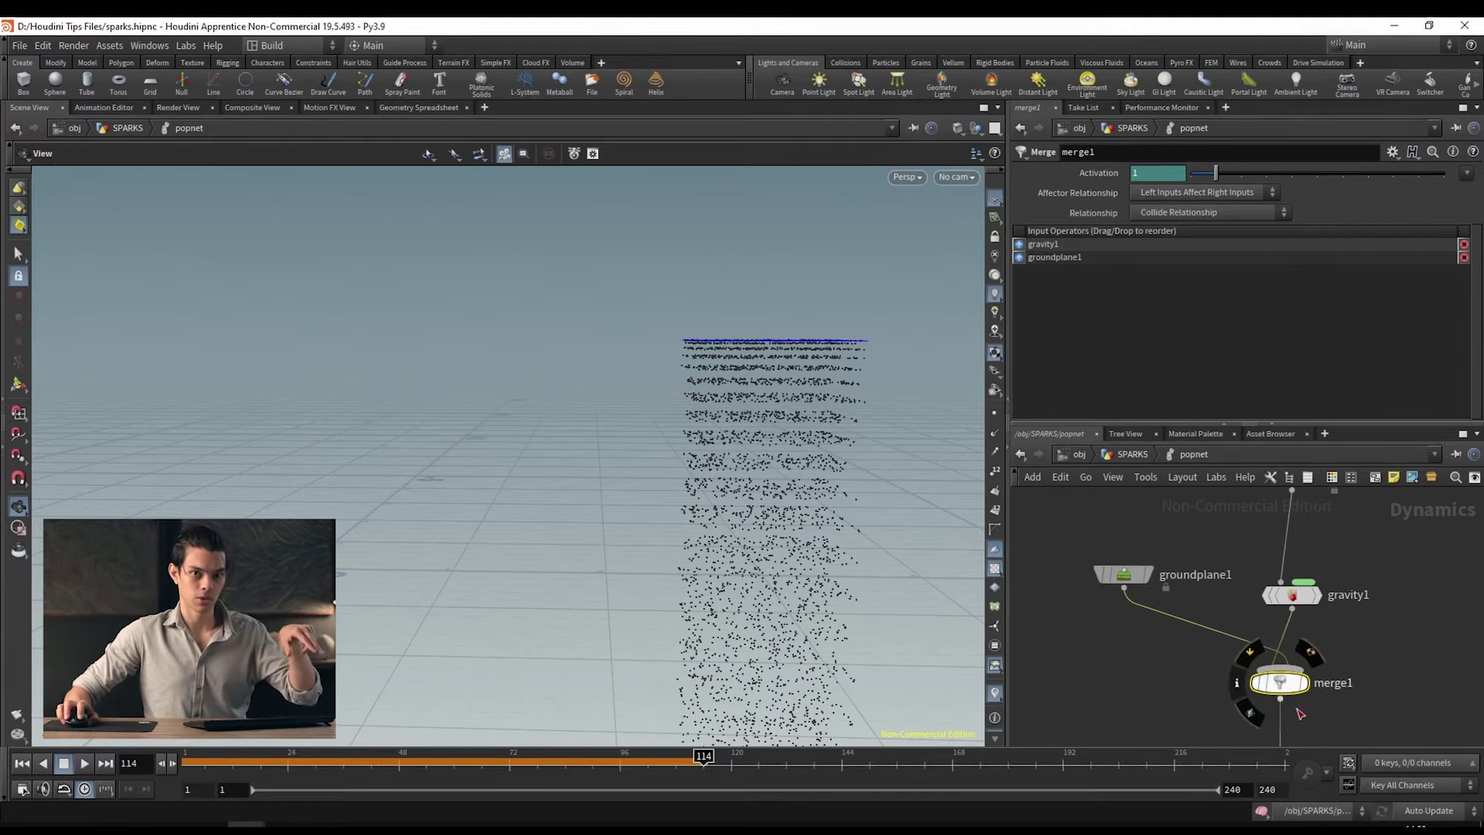
pyautogui.moveTo(1138, 618)
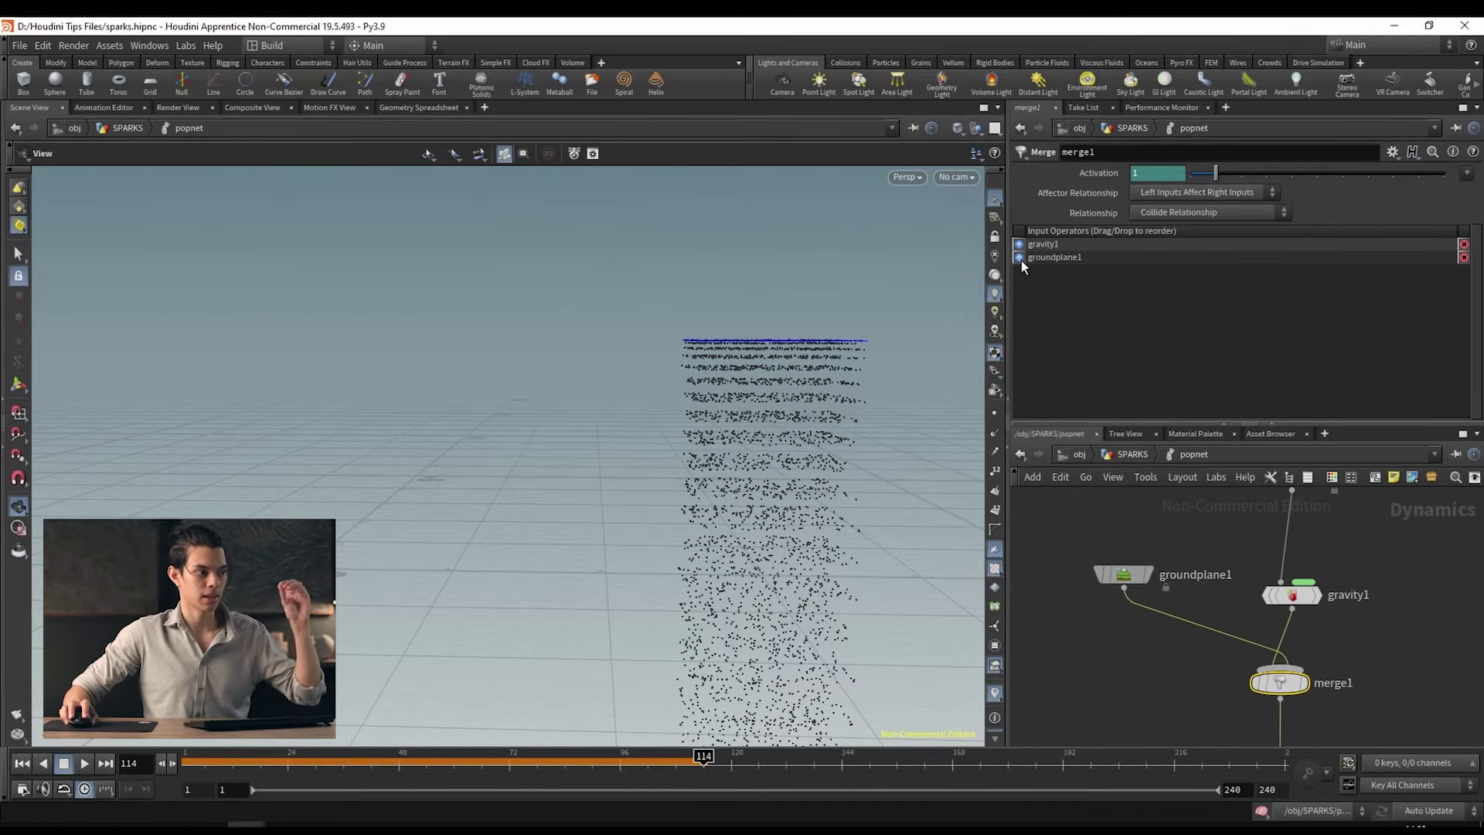
pyautogui.moveTo(1022, 261); pyautogui.dragTo(1020, 242)
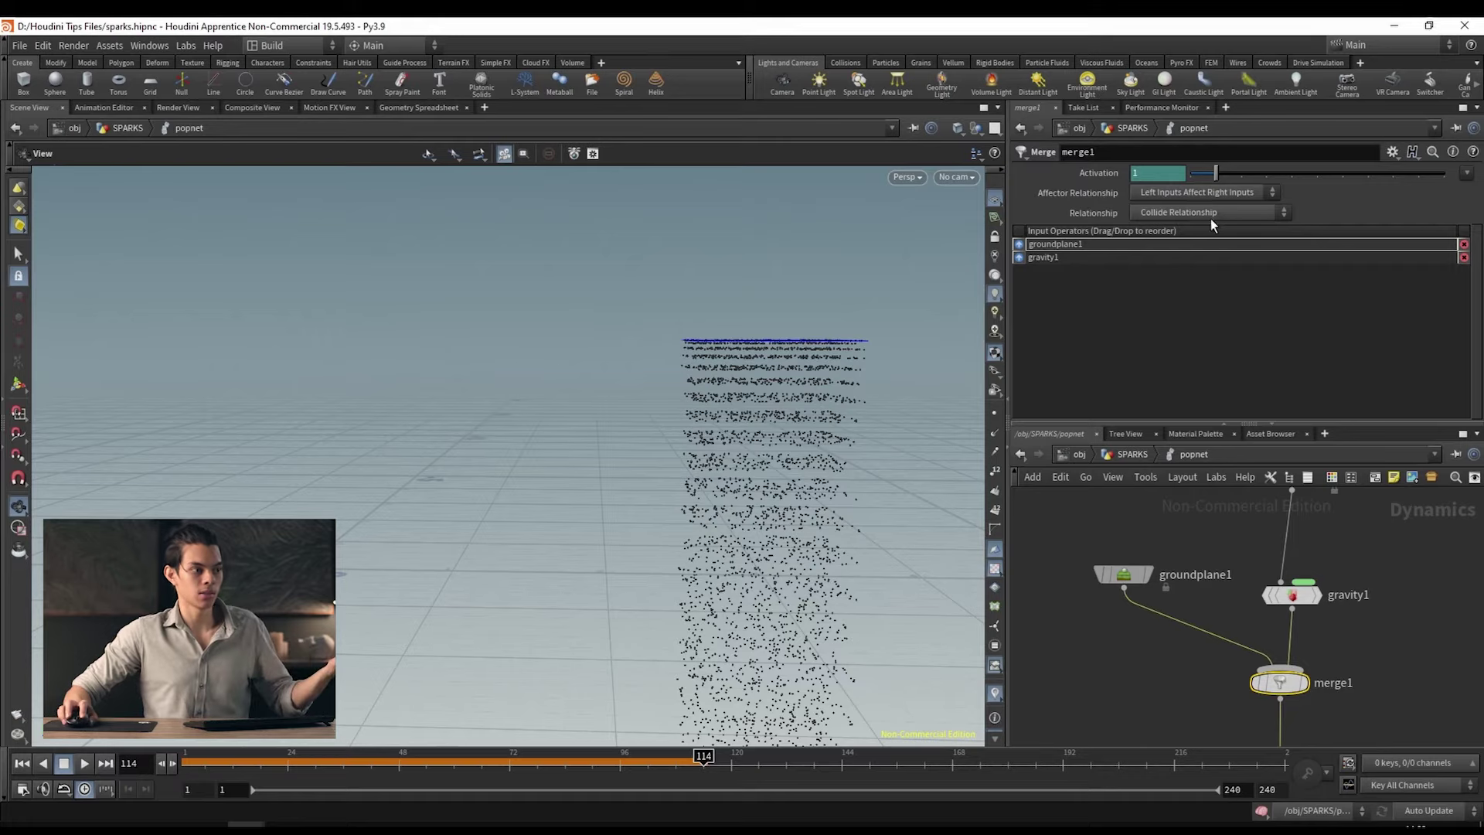
pyautogui.click(1221, 194)
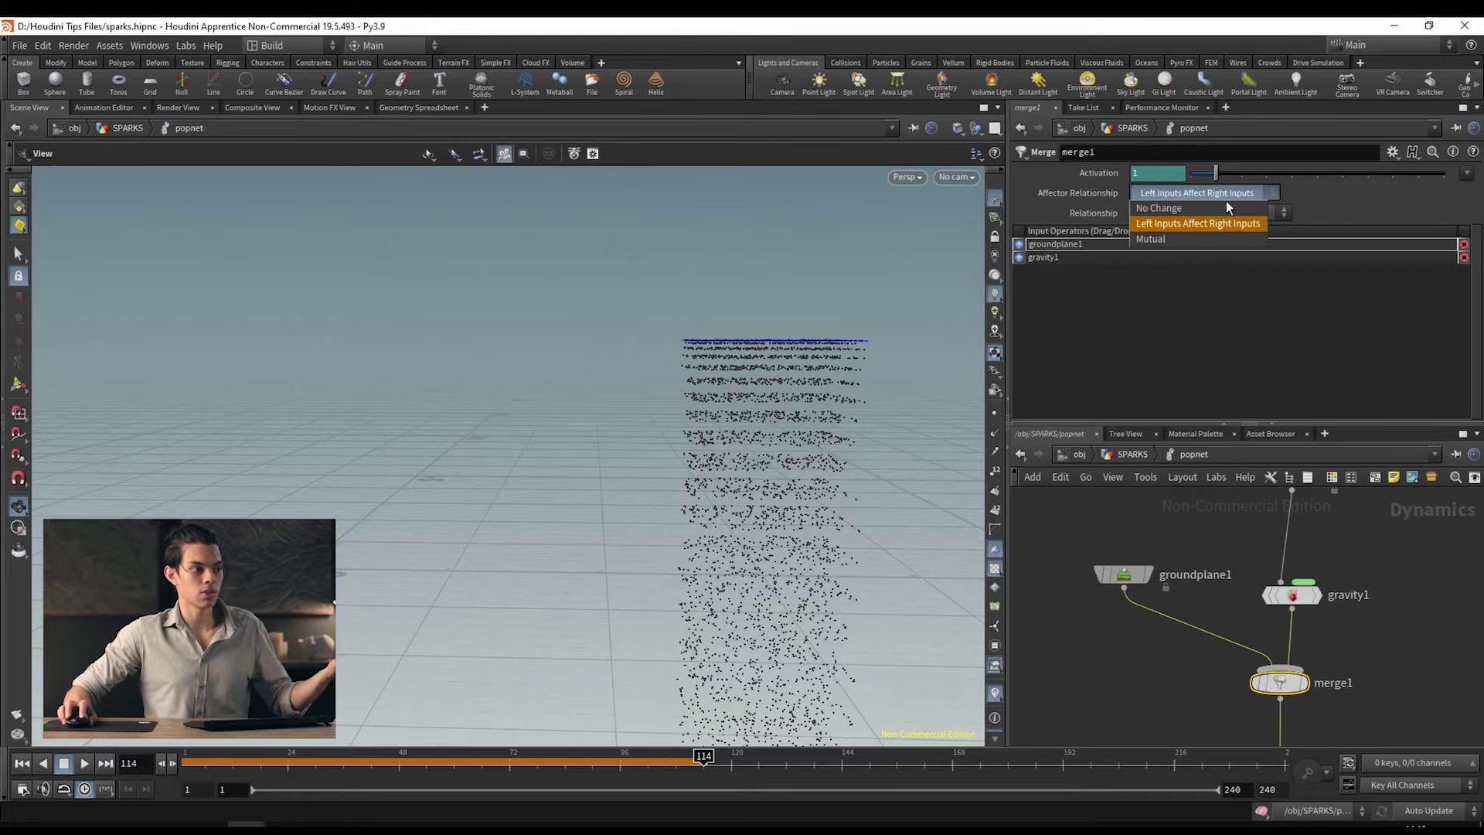
pyautogui.click(1334, 199)
pyautogui.scroll(-2, 1218, 611)
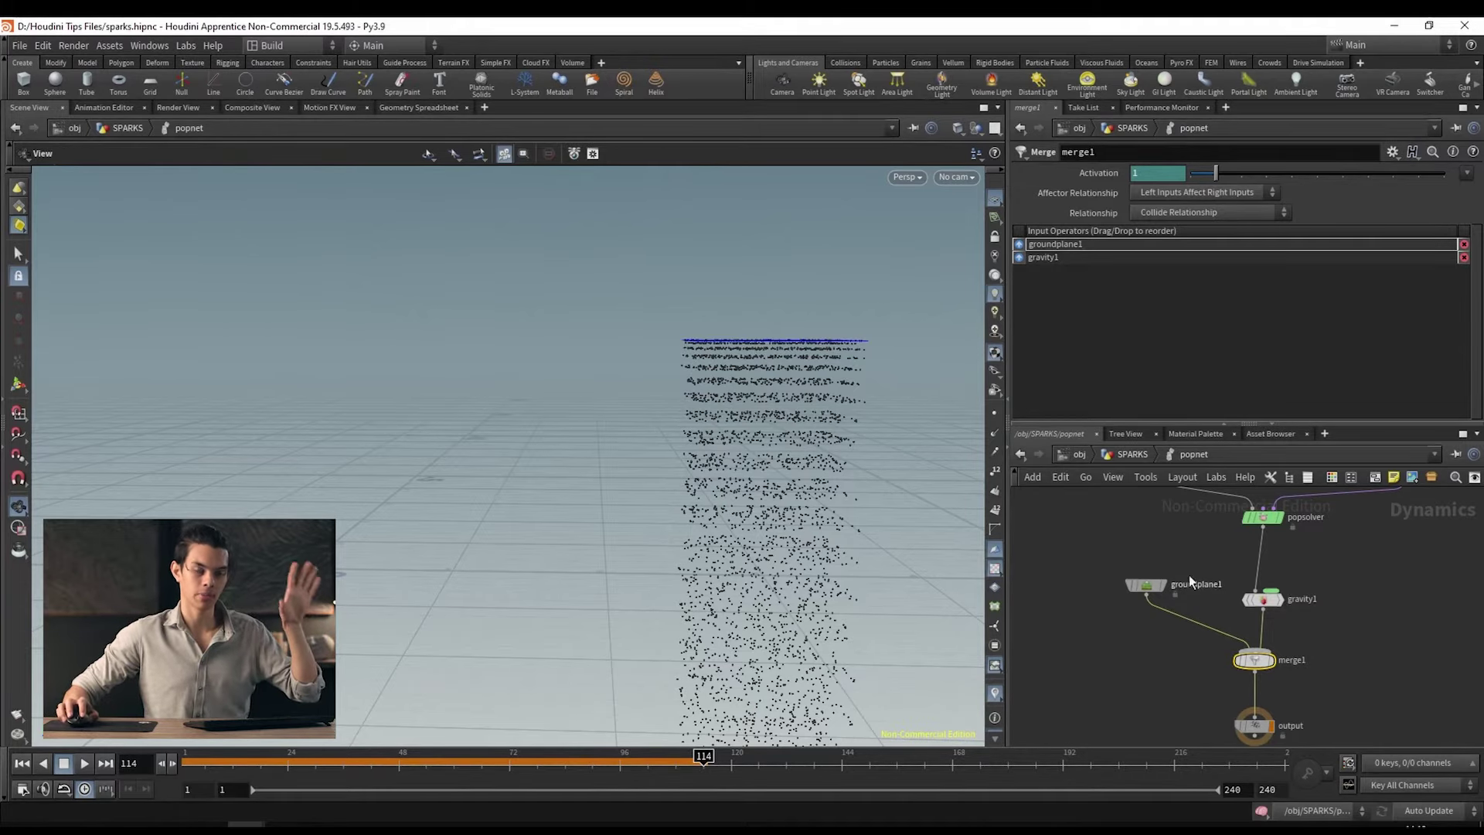
pyautogui.scroll(-2, 1227, 587)
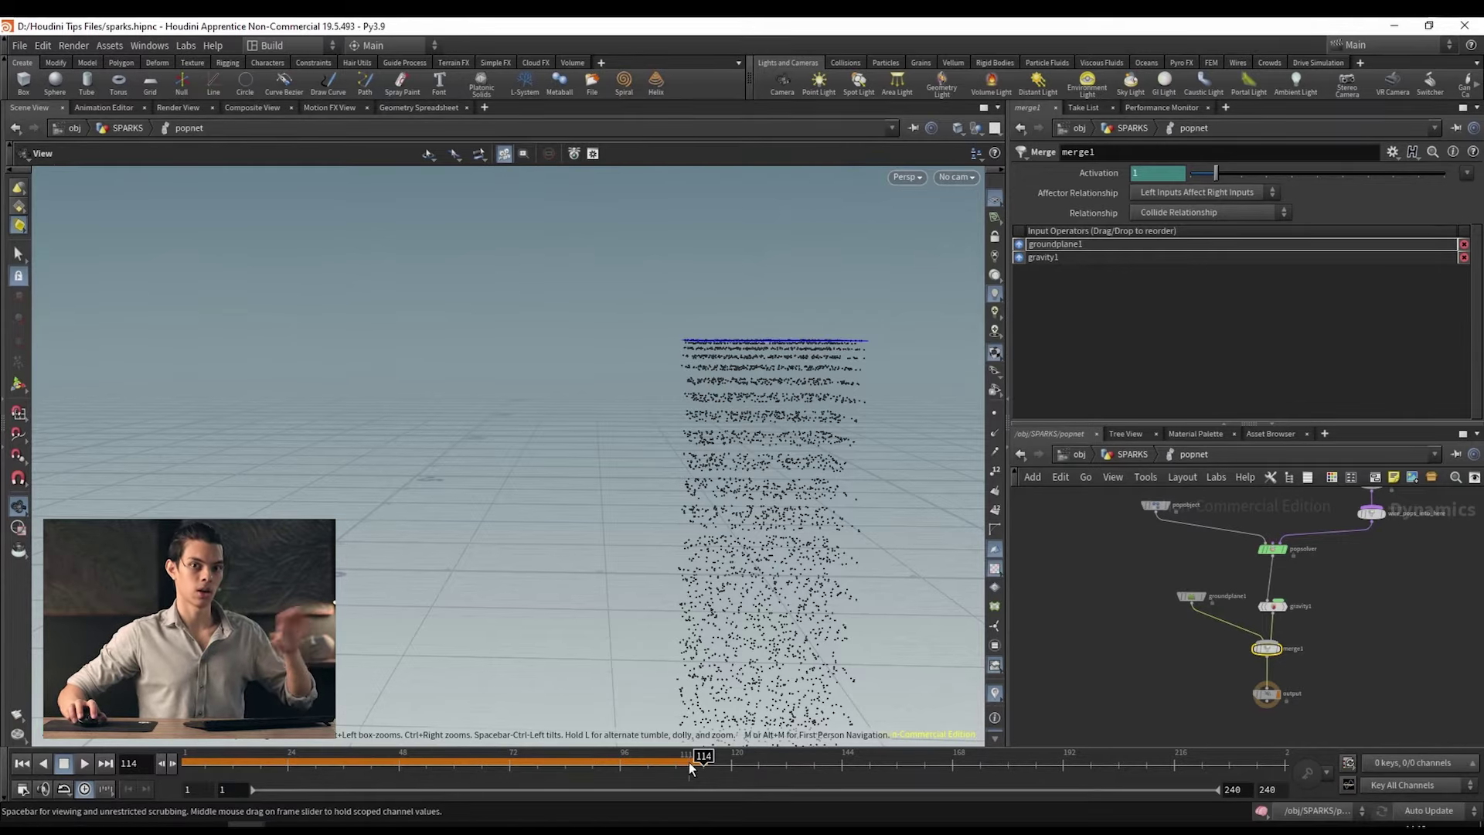
# Step: Play the simulation from frame 1 with the groundplane1 node selected and examine how the particles collide with the ground
pyautogui.click(22, 764)
pyautogui.moveTo(490, 563); pyautogui.dragTo(511, 486)
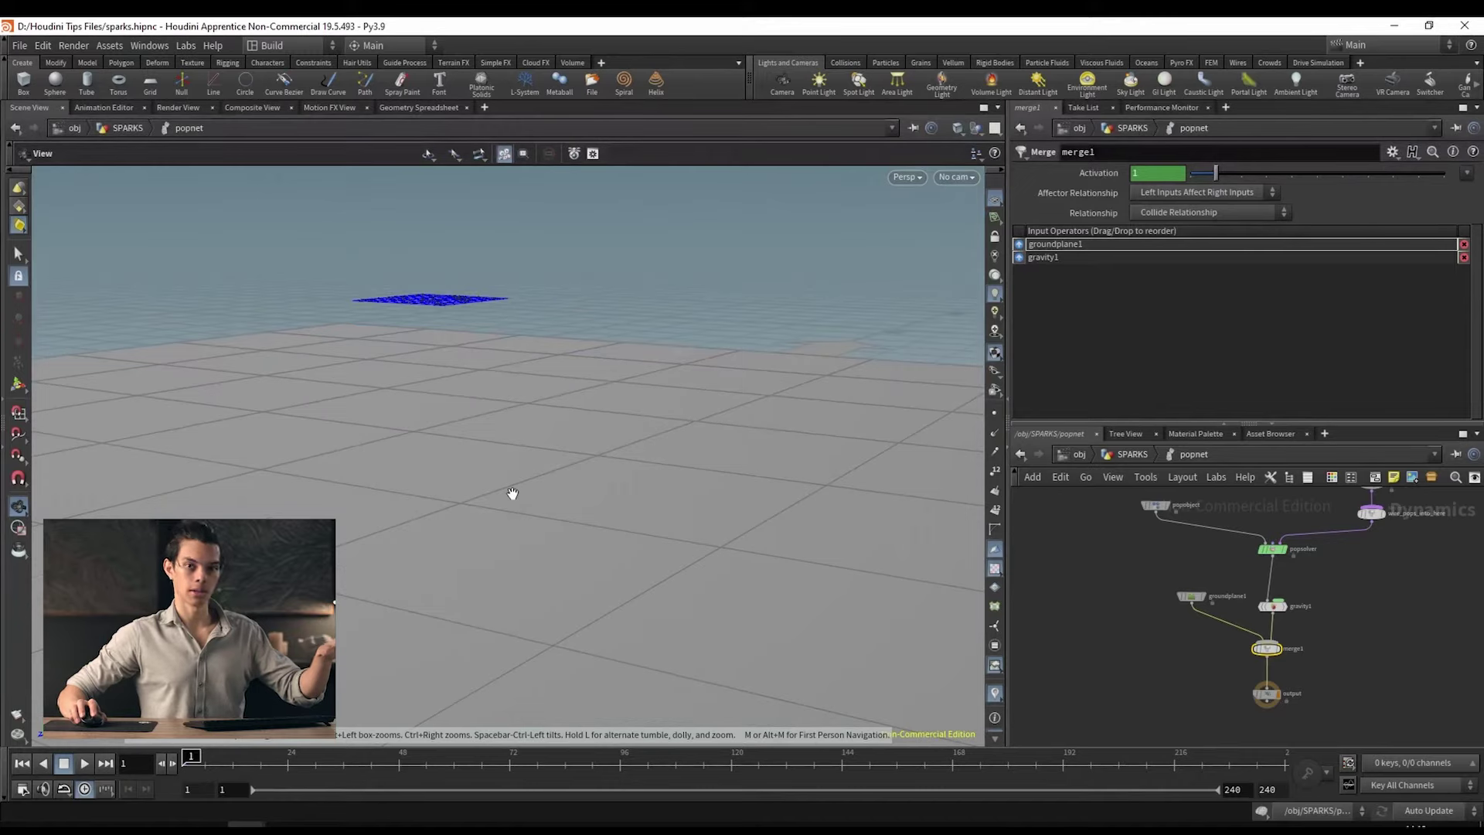
pyautogui.click(1055, 243)
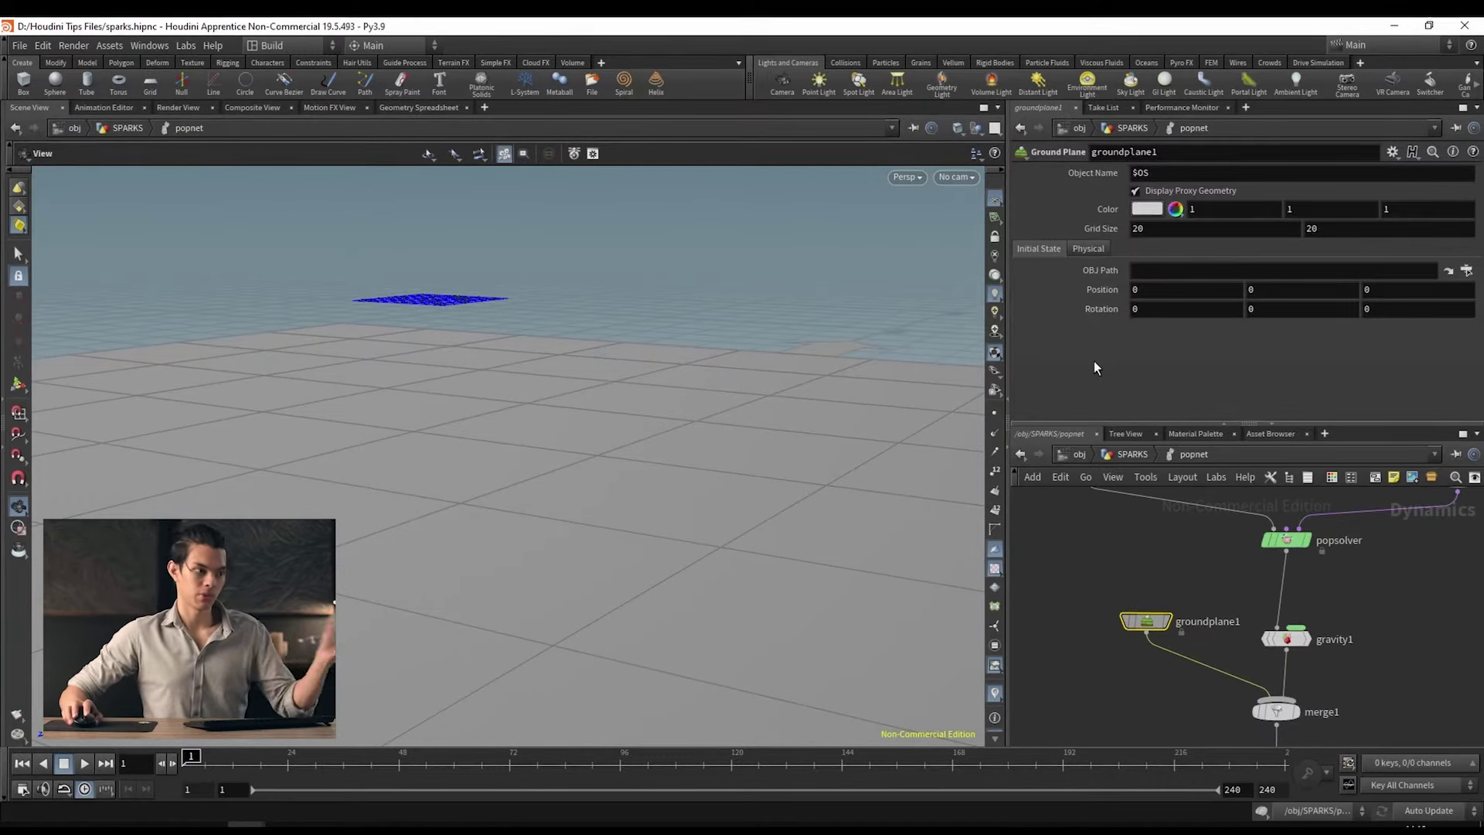
pyautogui.moveTo(418, 495); pyautogui.dragTo(396, 534)
pyautogui.moveTo(527, 567); pyautogui.dragTo(600, 443, button='middle')
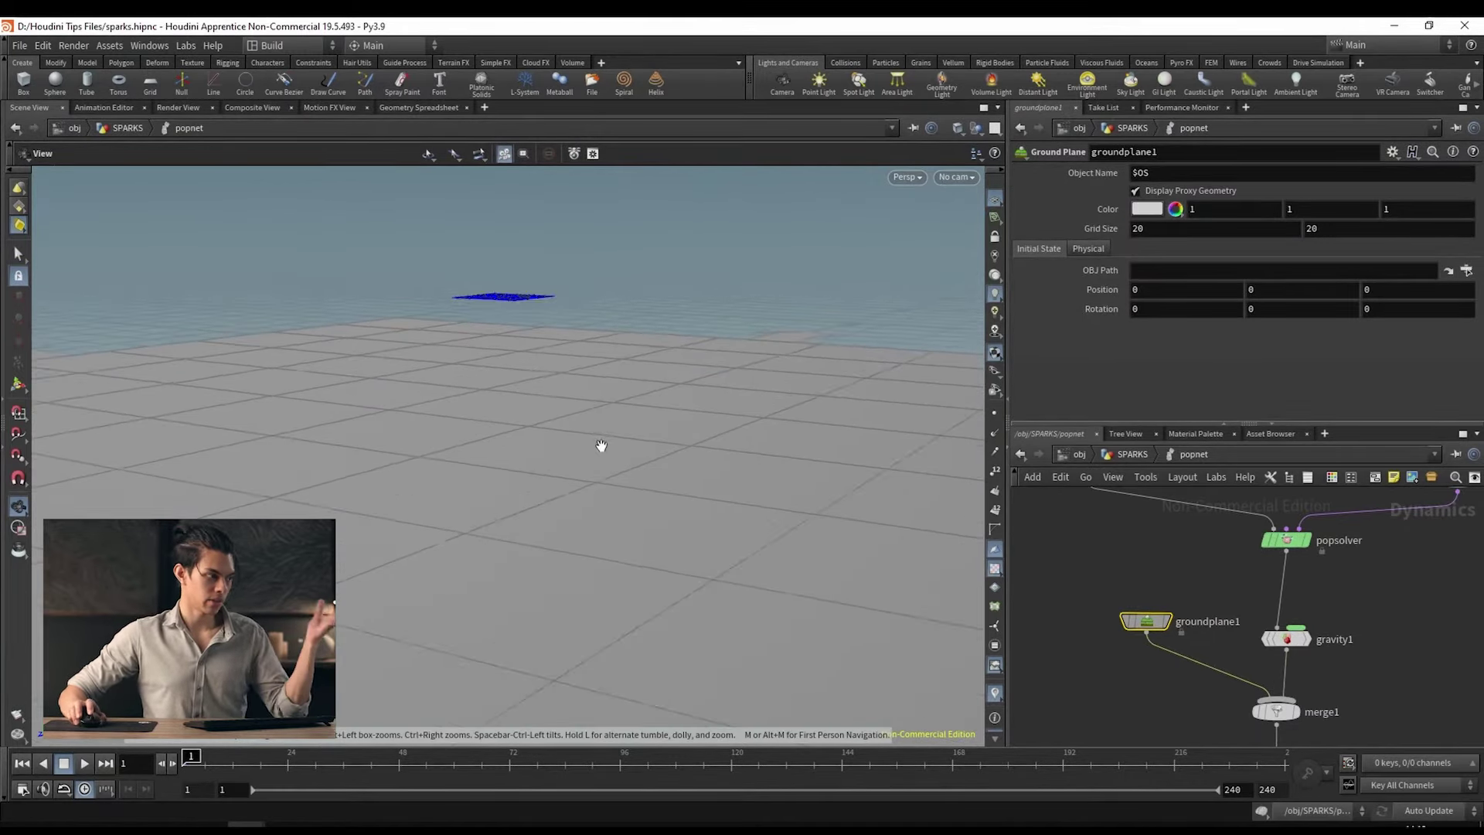
pyautogui.moveTo(487, 454); pyautogui.dragTo(495, 402)
pyautogui.click(84, 762)
pyautogui.moveTo(596, 454); pyautogui.dragTo(644, 428)
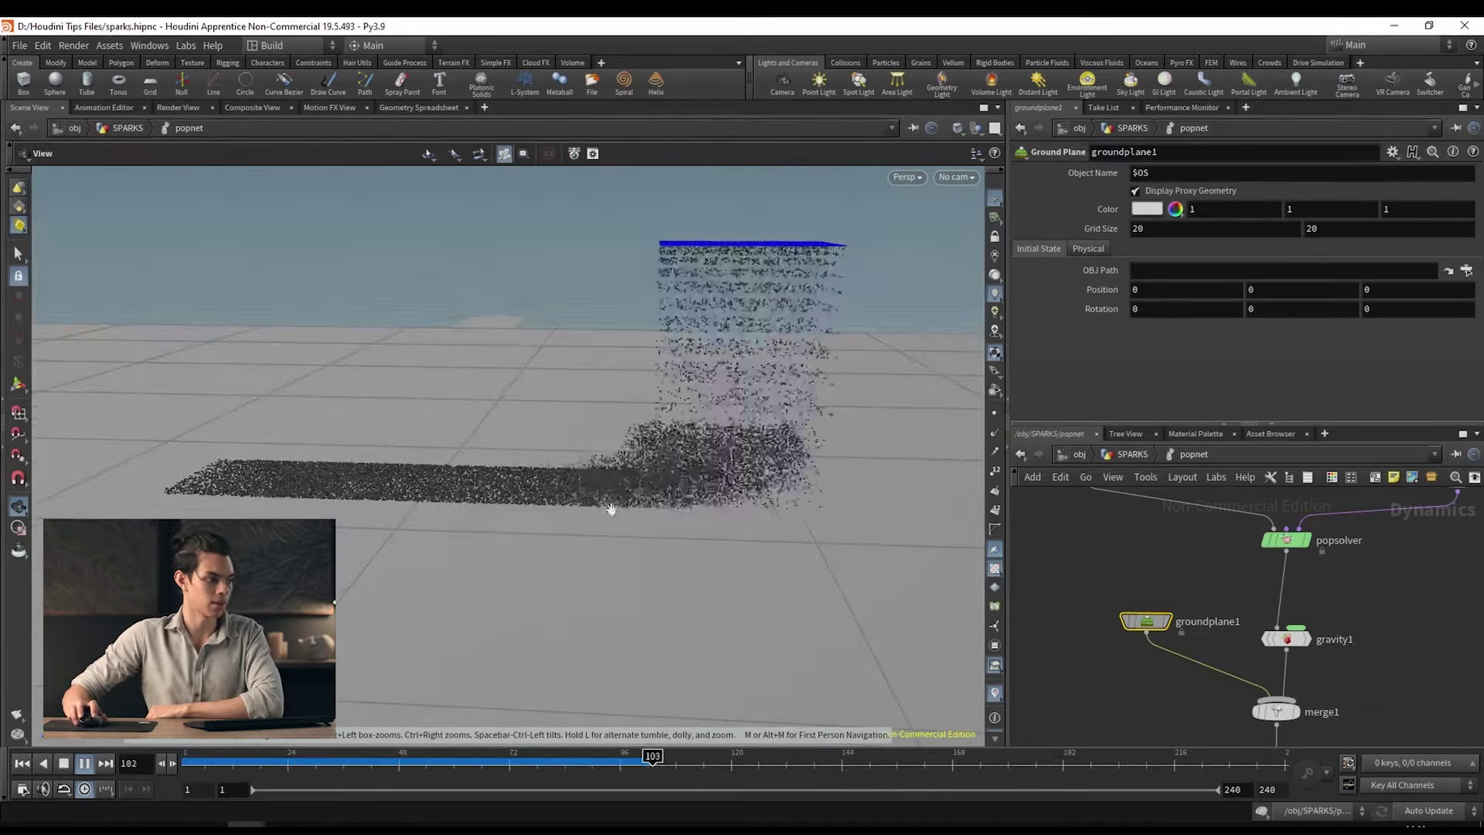
pyautogui.click(63, 763)
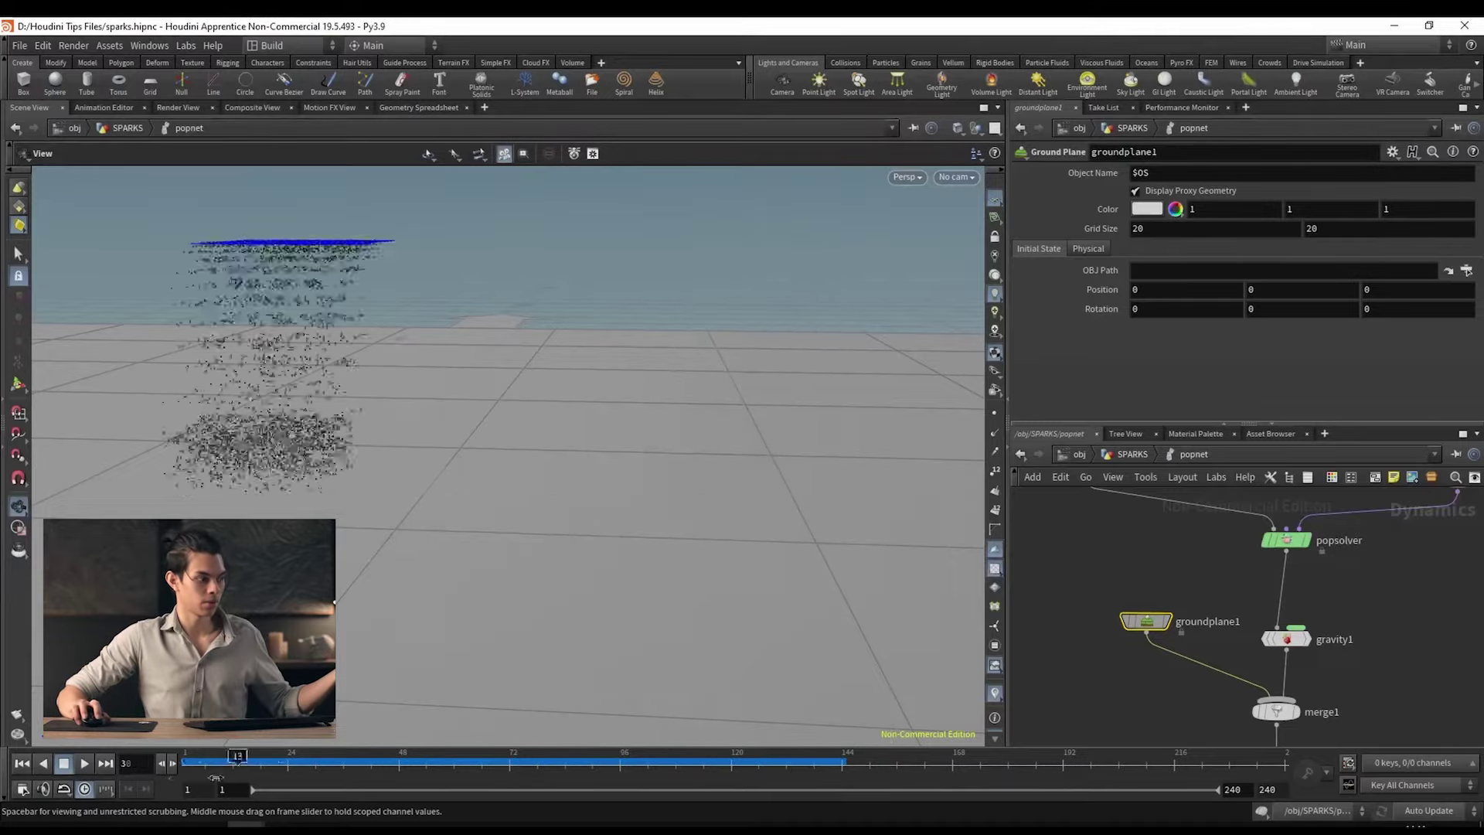
# Step: Examine the spacing of the emitted particle layers at frame 53 from close up
pyautogui.moveTo(371, 464); pyautogui.dragTo(568, 592)
pyautogui.hotkey('ctrl', 'Up')
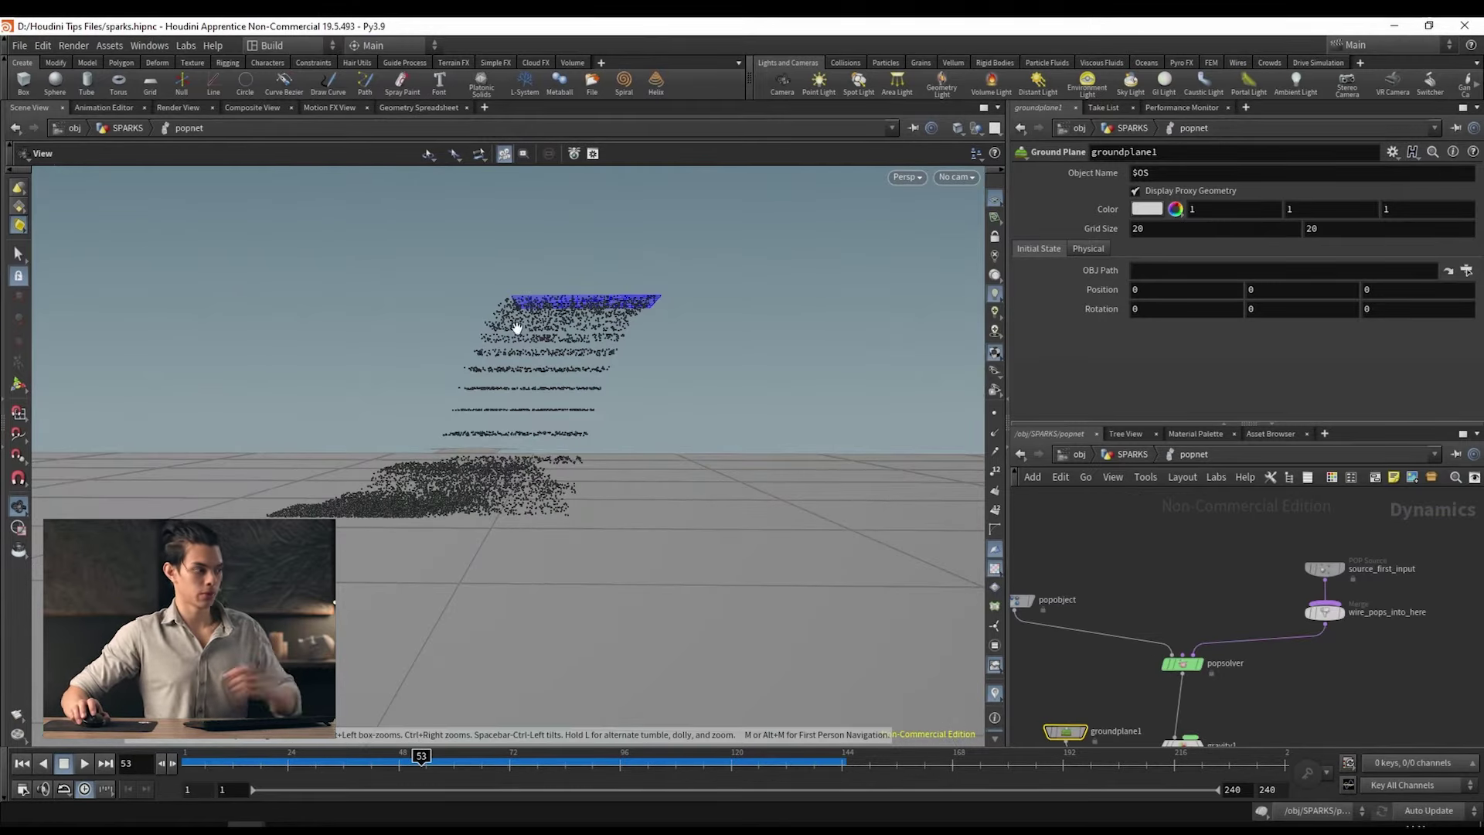
pyautogui.moveTo(517, 327); pyautogui.dragTo(500, 421)
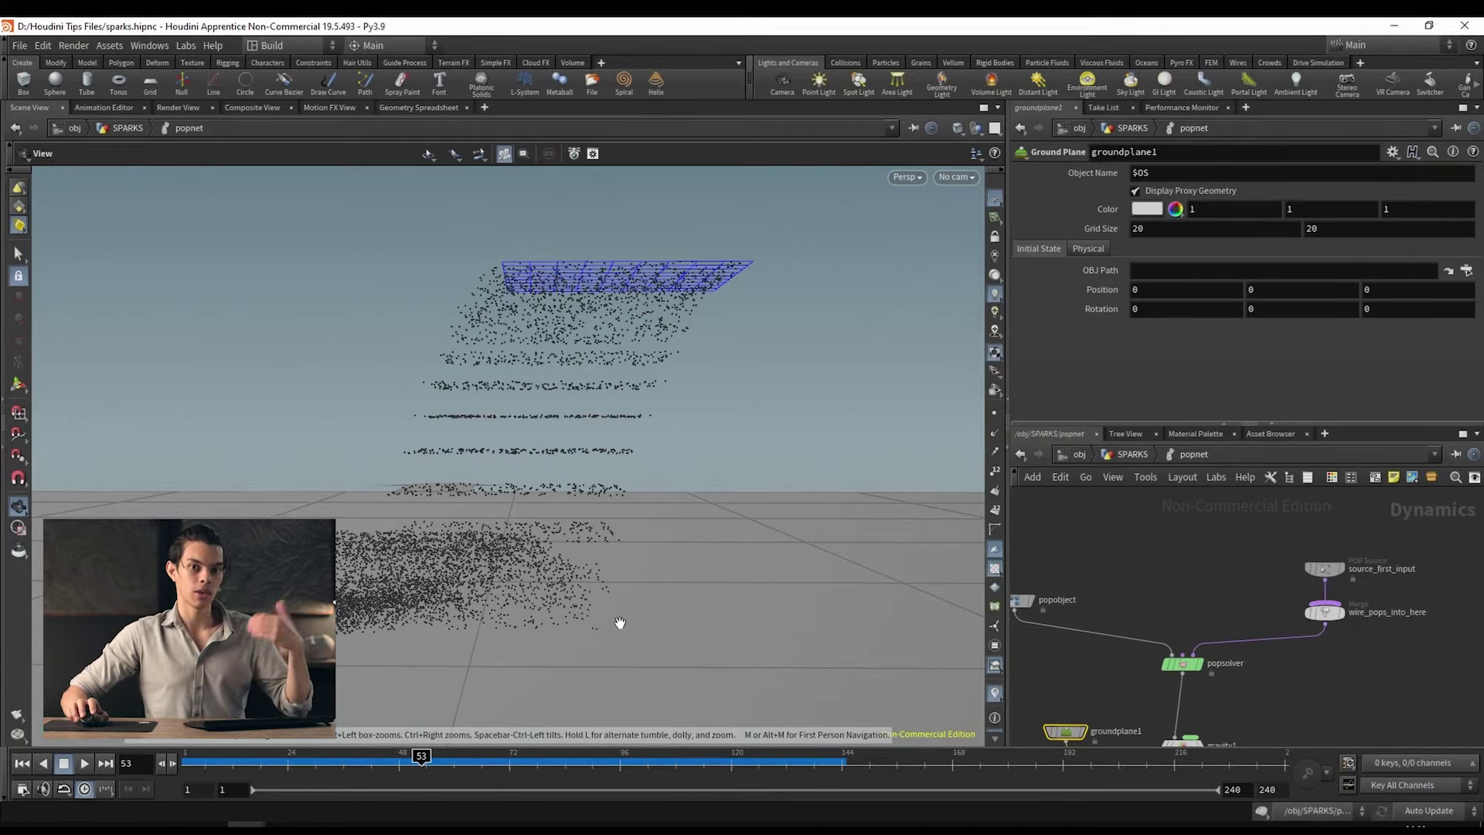
# Step: Return to frame 1 and advance frame by frame to frame 6, examining how each batch of particles is emitted
pyautogui.hotkey('ctrl', 'Up')
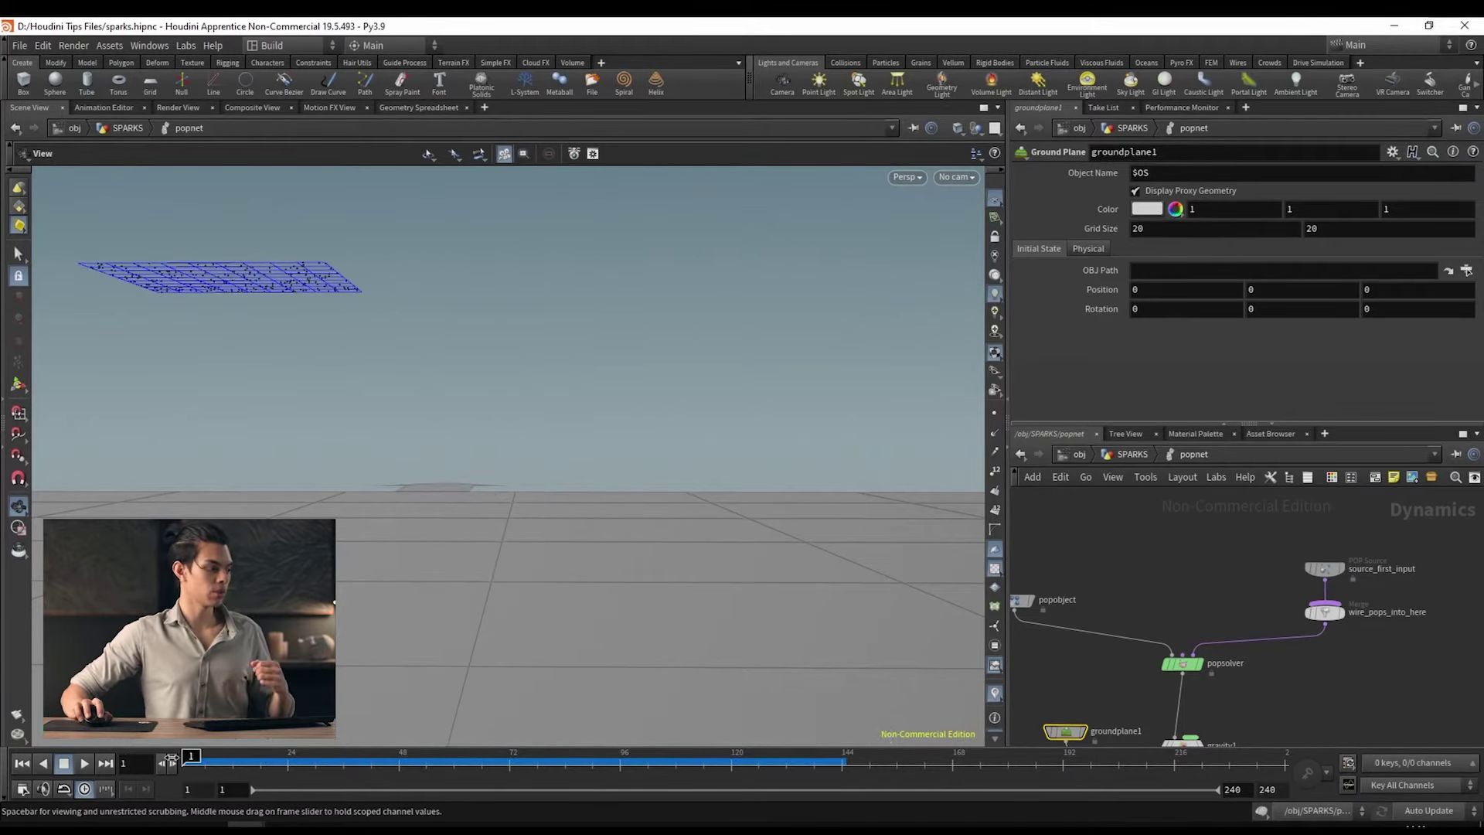
pyautogui.moveTo(309, 404); pyautogui.dragTo(444, 414)
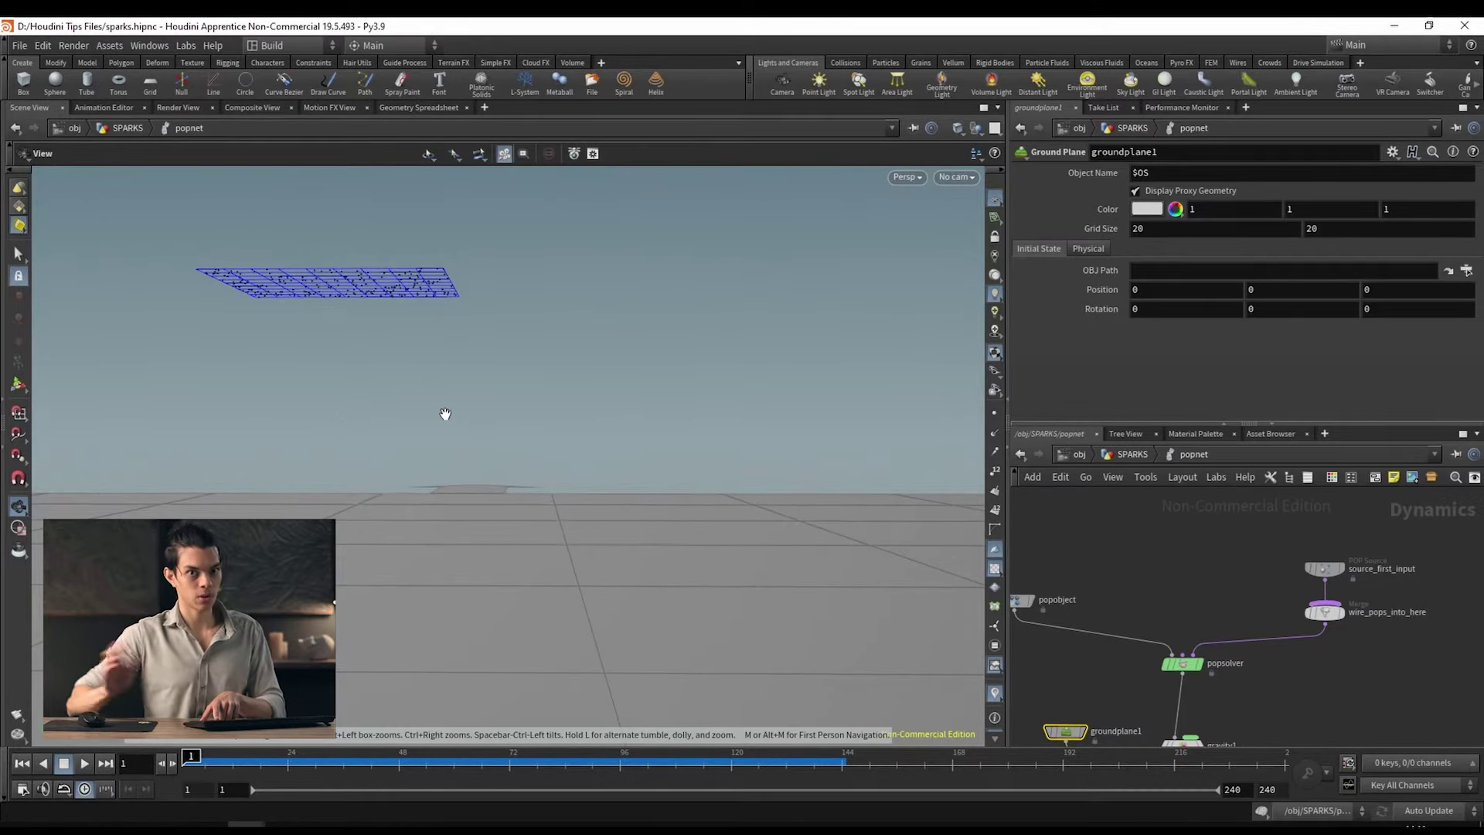
pyautogui.press('Right')
pyautogui.moveTo(484, 467); pyautogui.dragTo(327, 384)
pyautogui.press('Right')
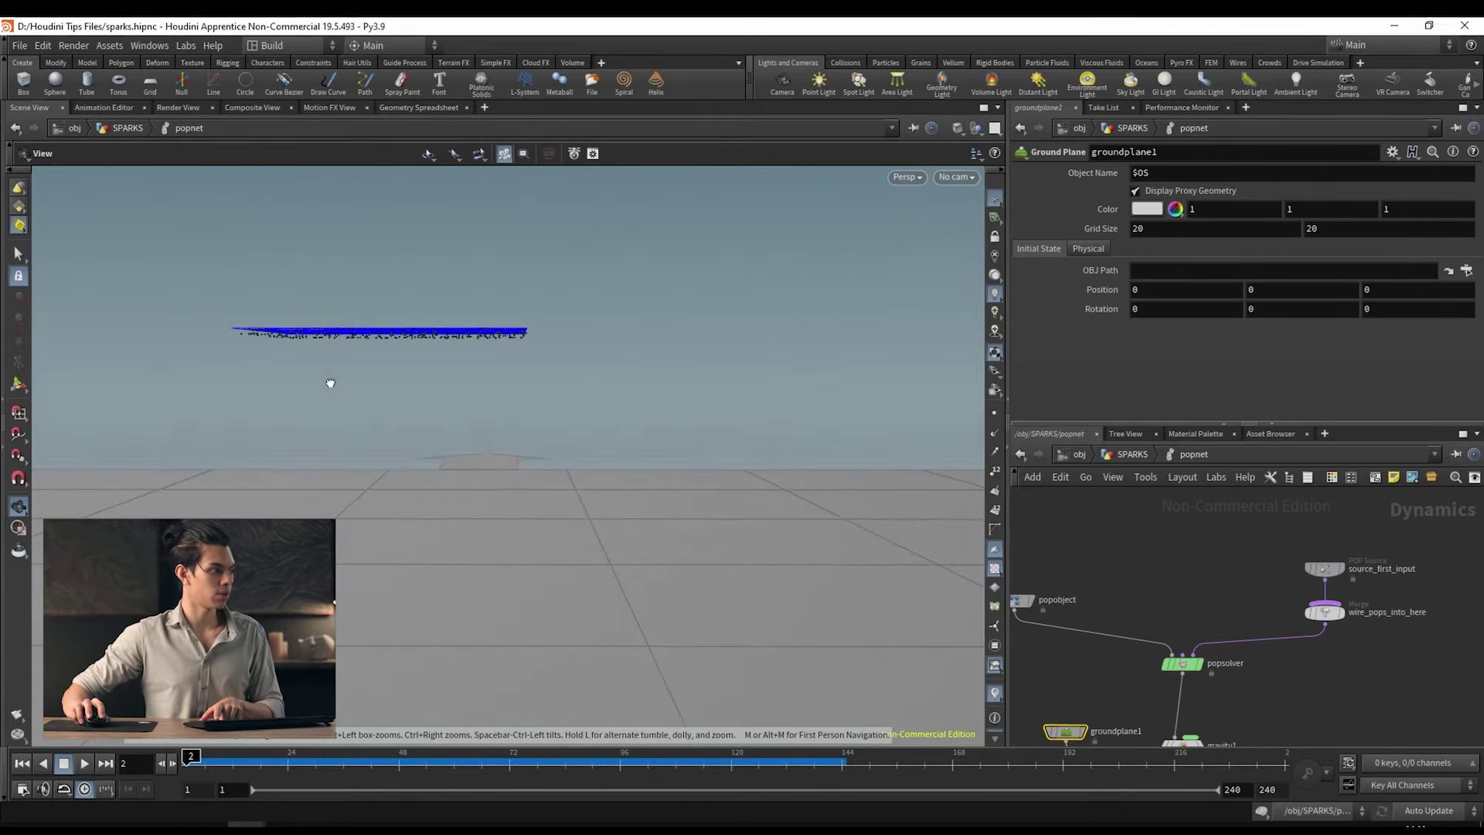
pyautogui.press('Right')
pyautogui.press('Right')
pyautogui.press('Right')
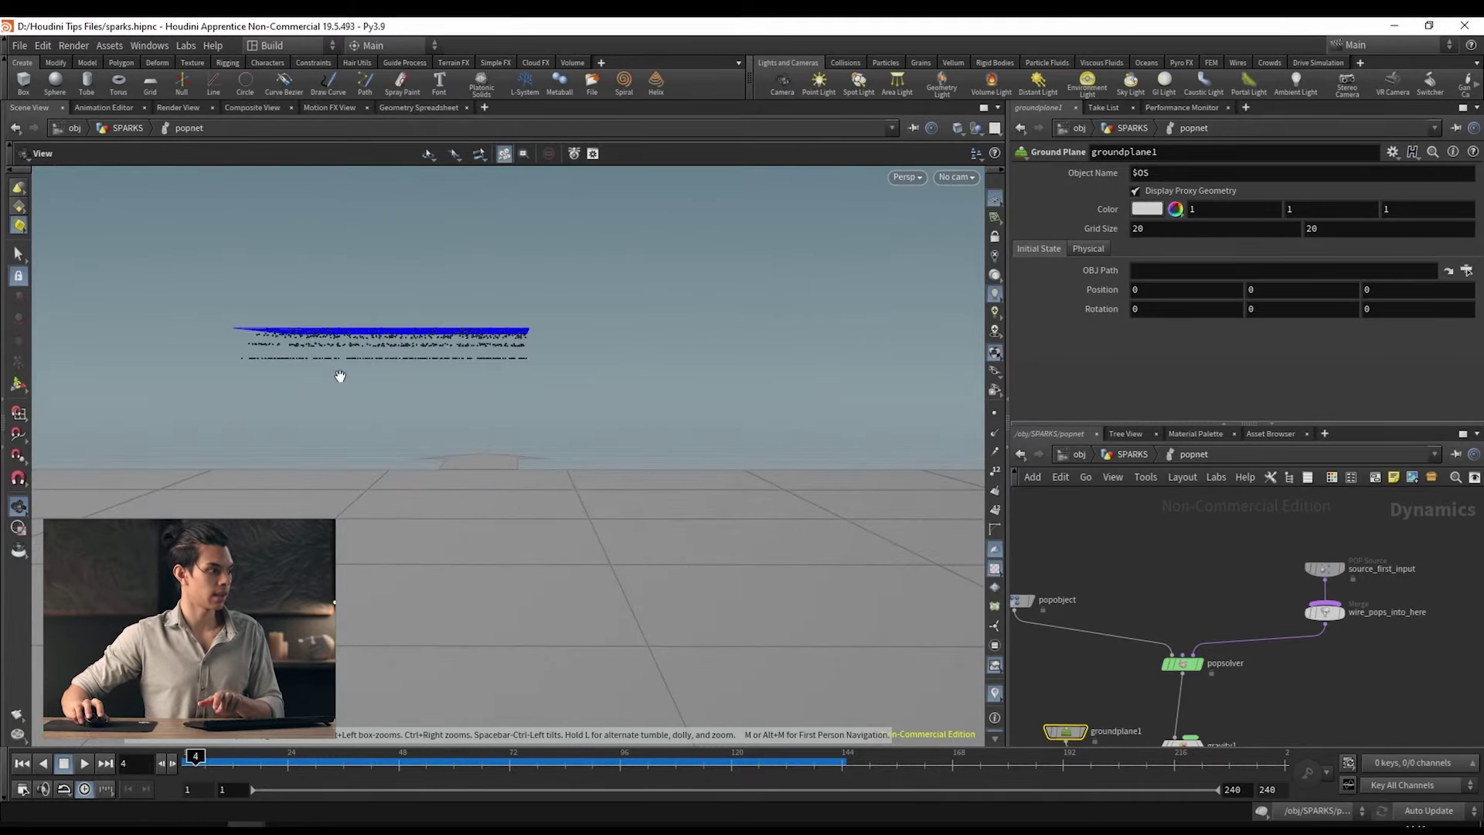
pyautogui.moveTo(340, 376); pyautogui.dragTo(374, 420)
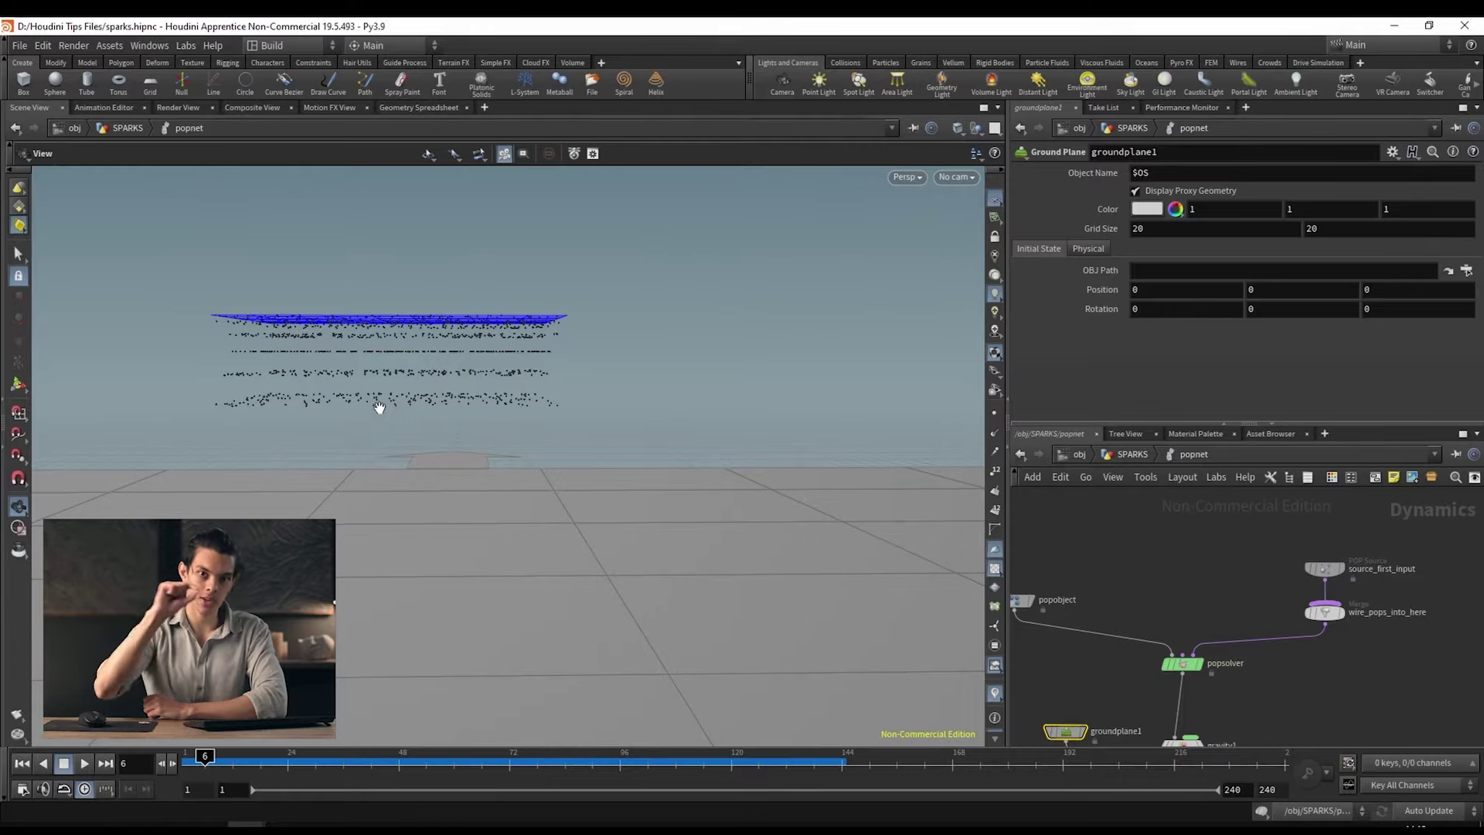
# Step: Set Jitter Birth Time to Negative in the birth settings of the source_first_input node
pyautogui.scroll(3, 1317, 535)
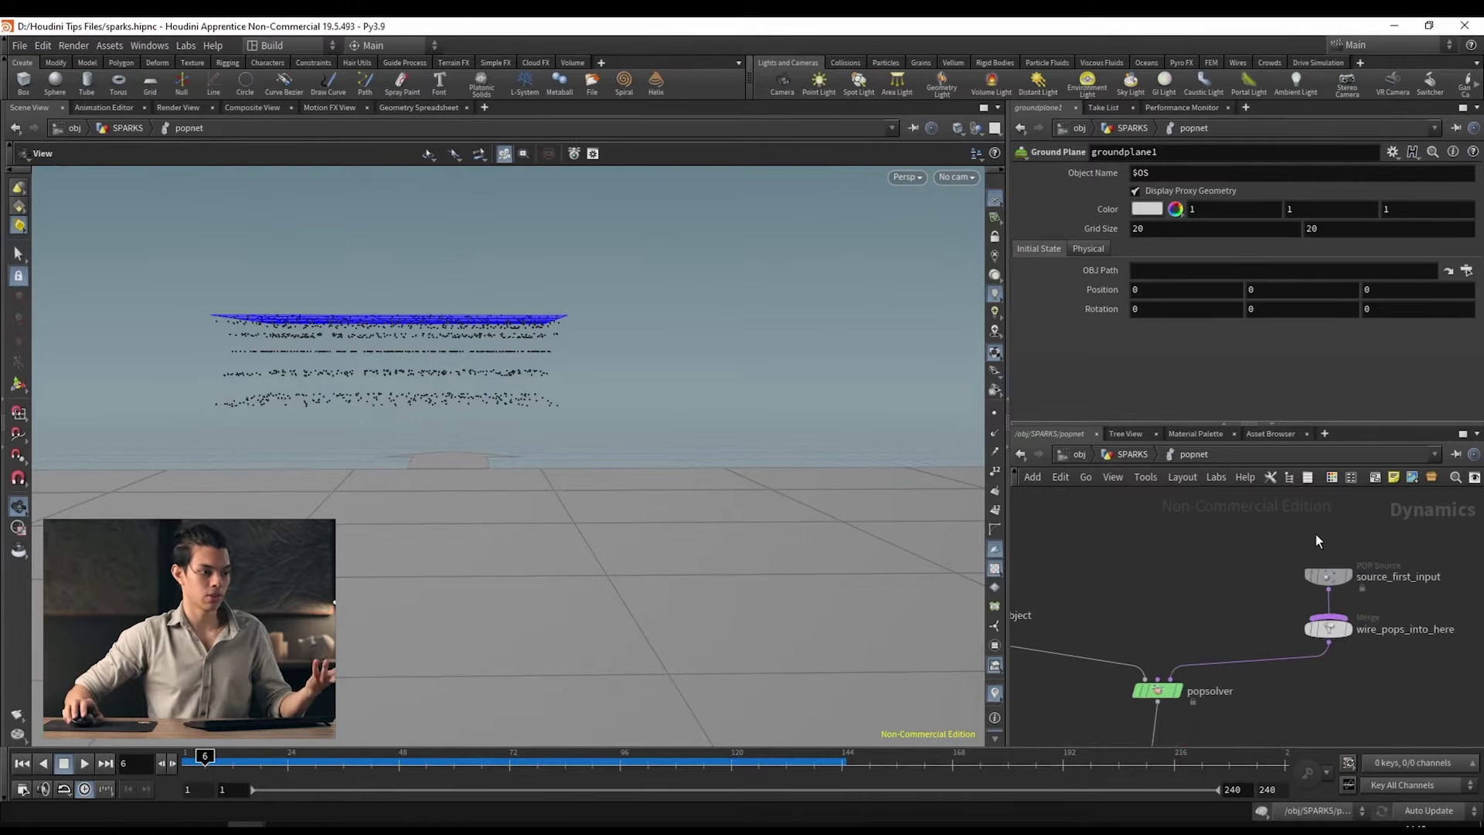
pyautogui.click(1326, 584)
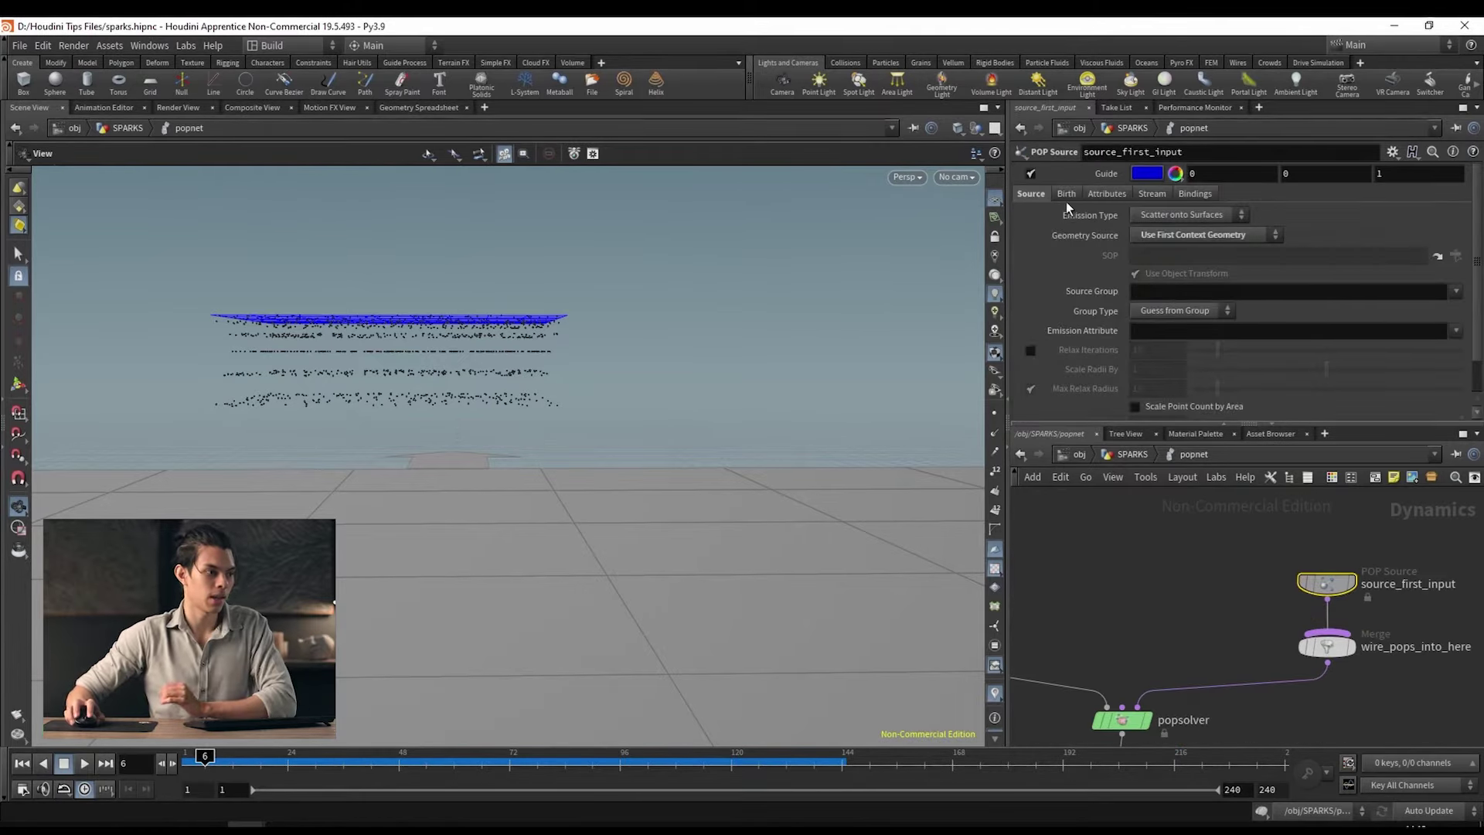
pyautogui.scroll(-1, 1144, 319)
pyautogui.scroll(1, 1130, 355)
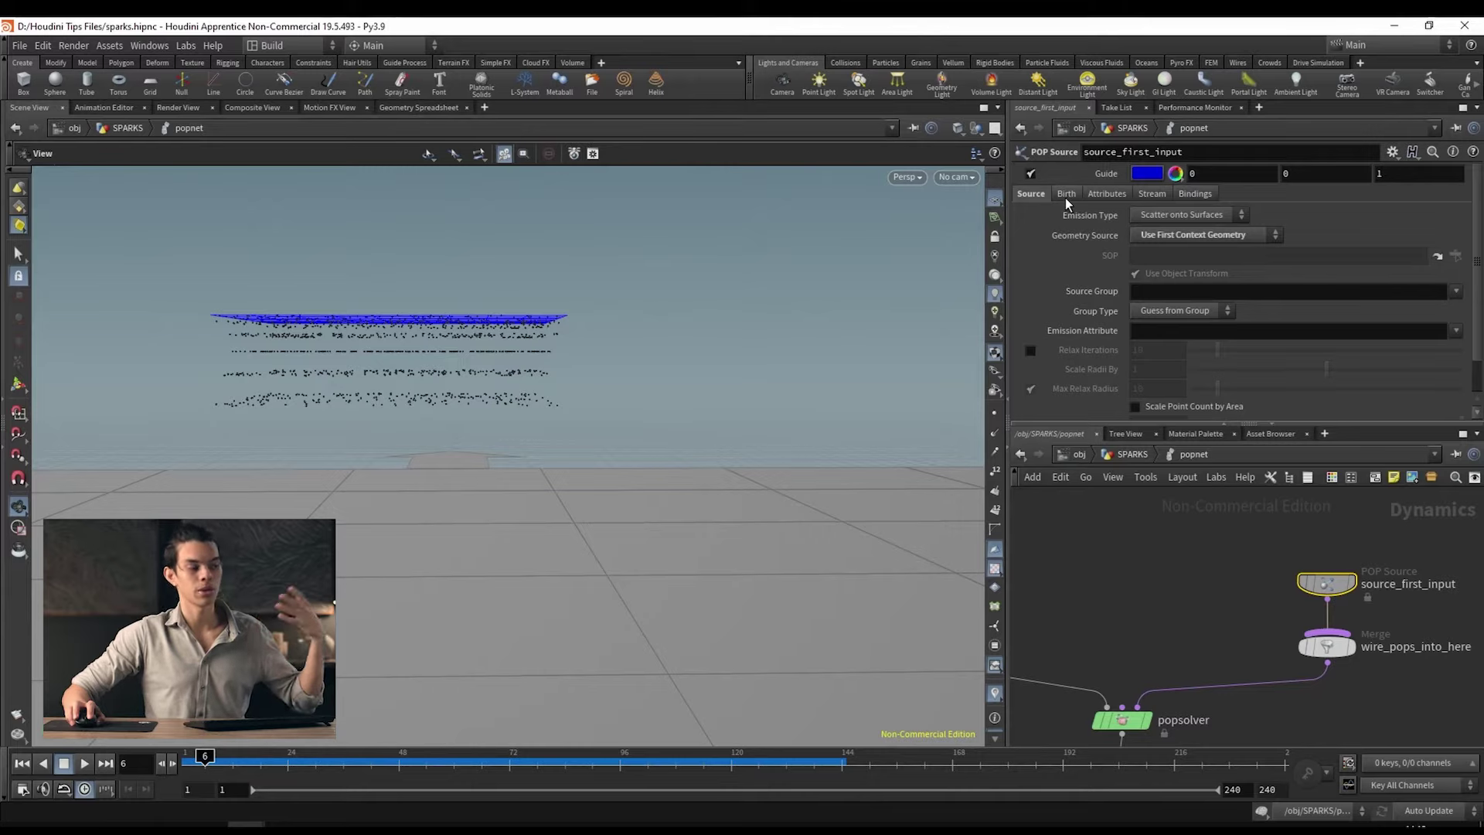
pyautogui.click(1065, 194)
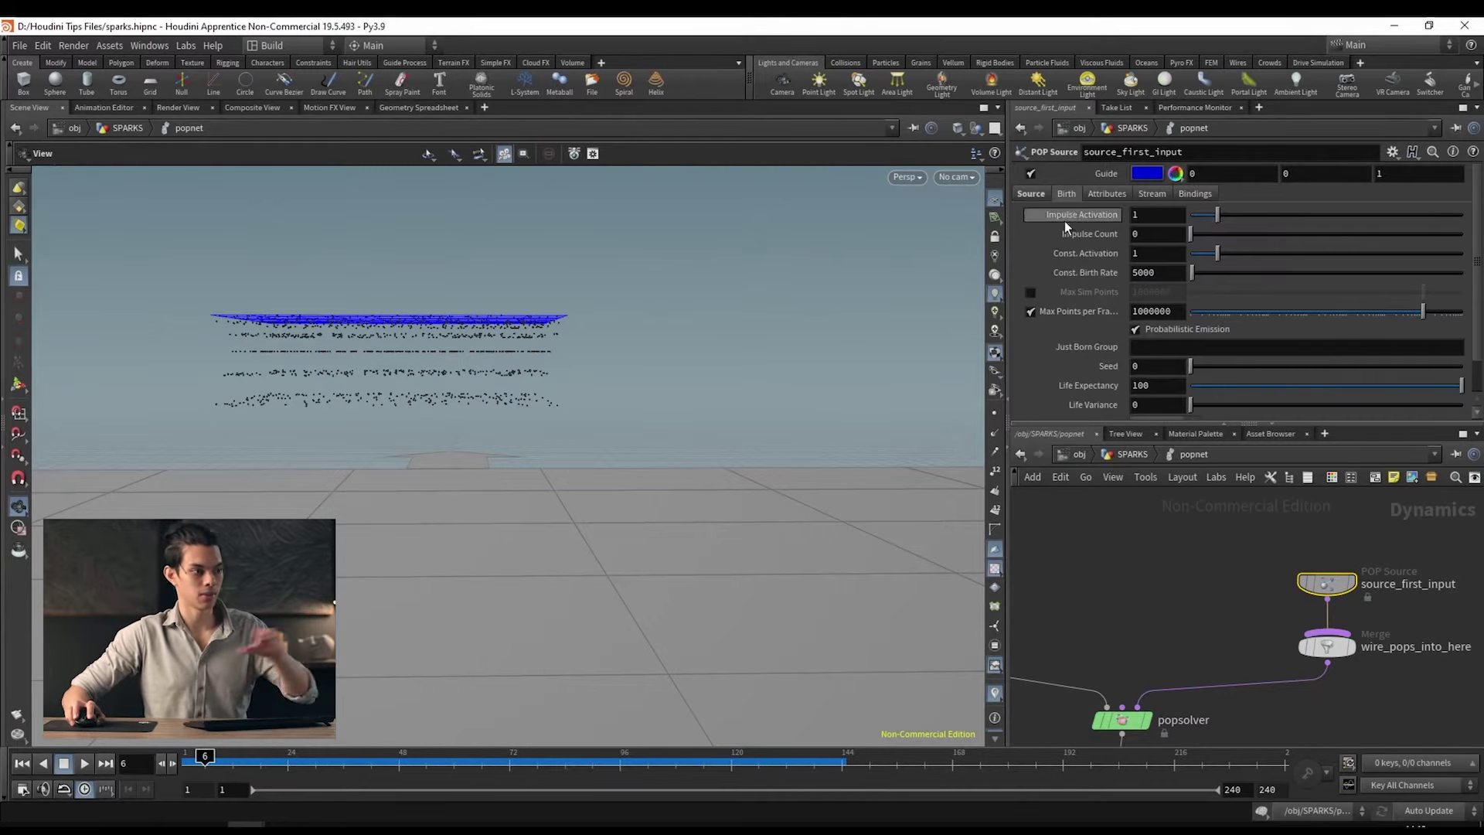
pyautogui.scroll(-3, 1082, 392)
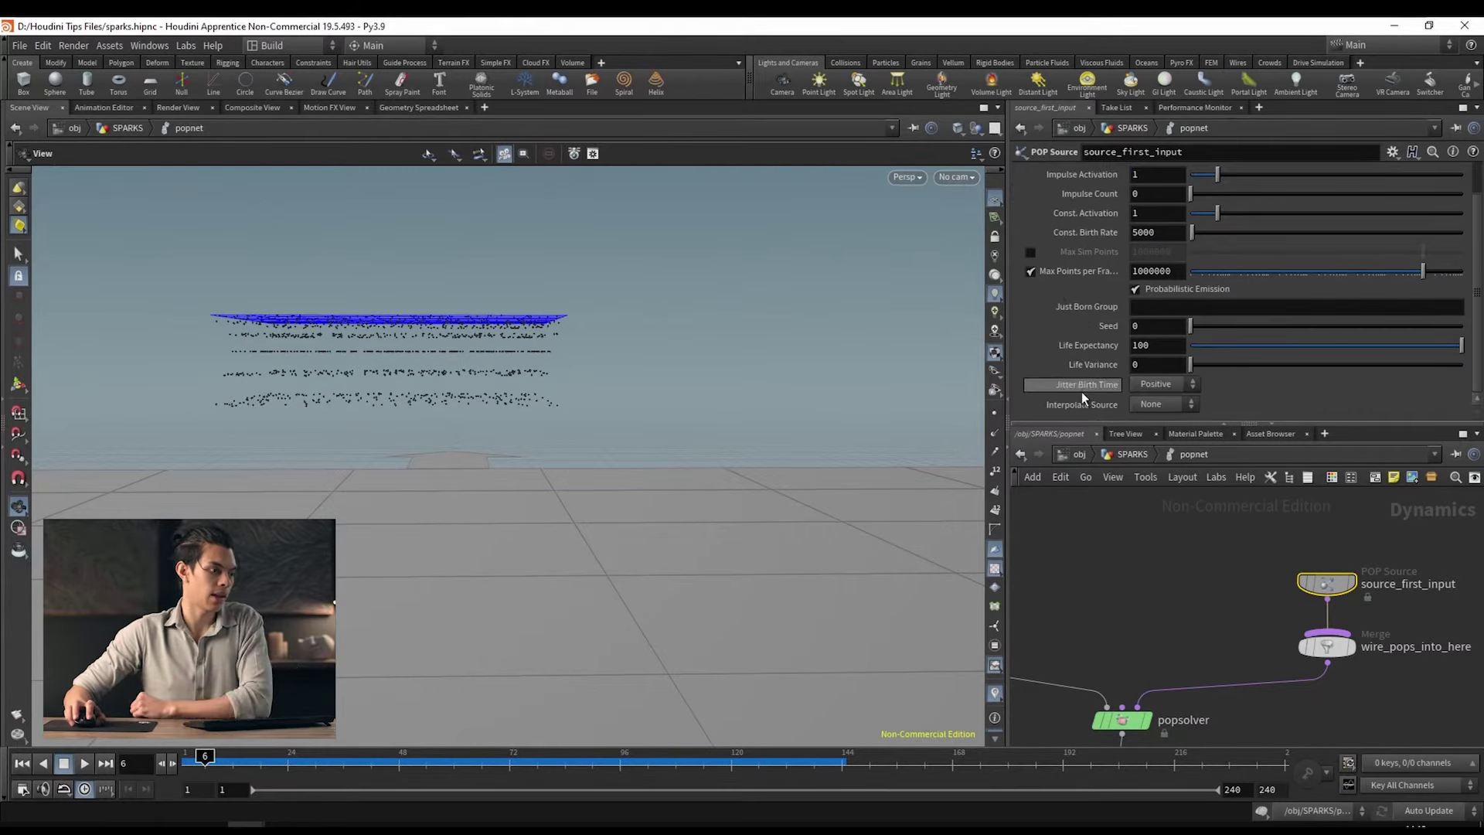
pyautogui.click(1181, 385)
pyautogui.click(1172, 417)
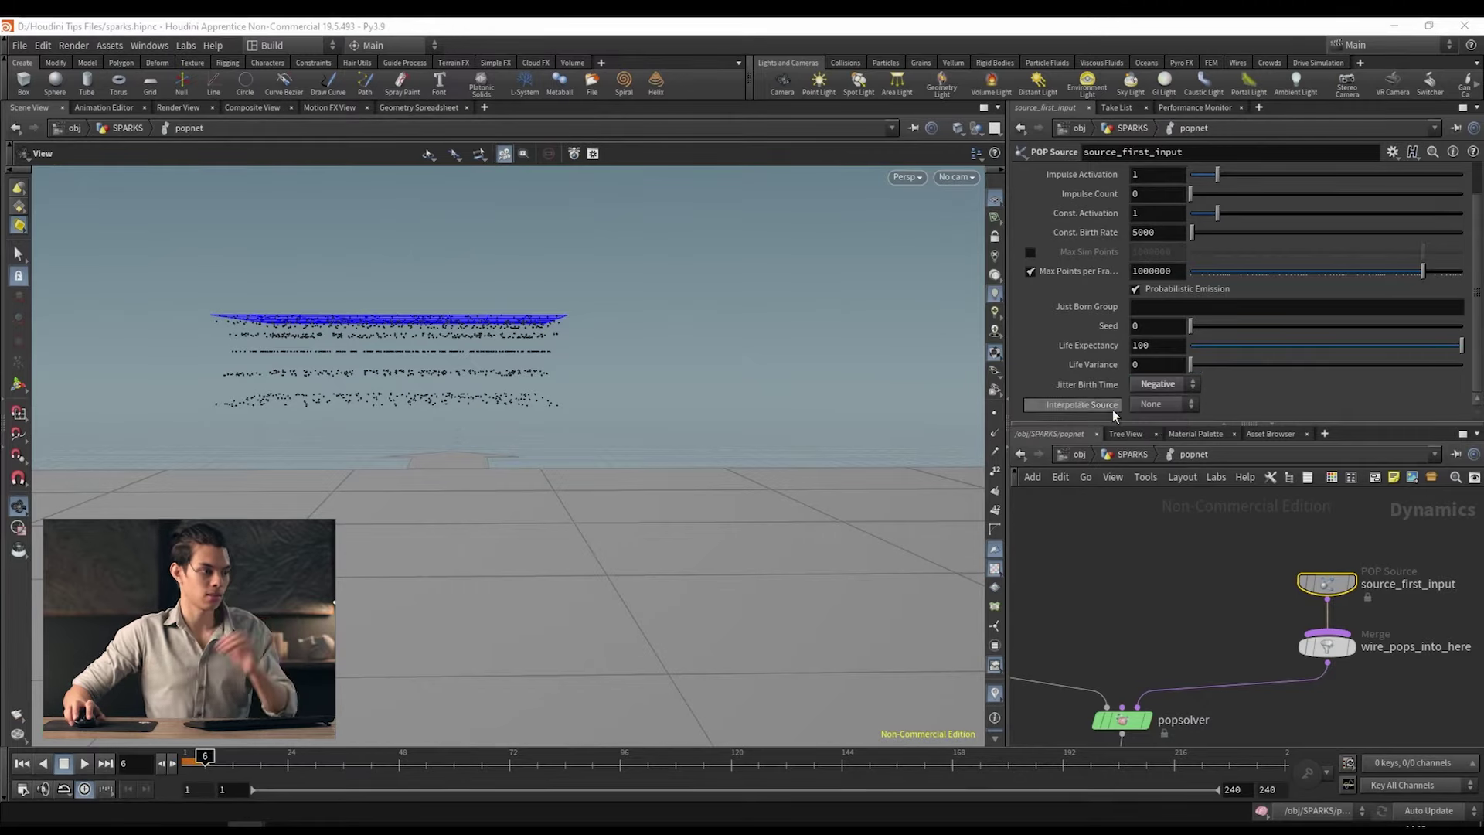
pyautogui.moveTo(1100, 384)
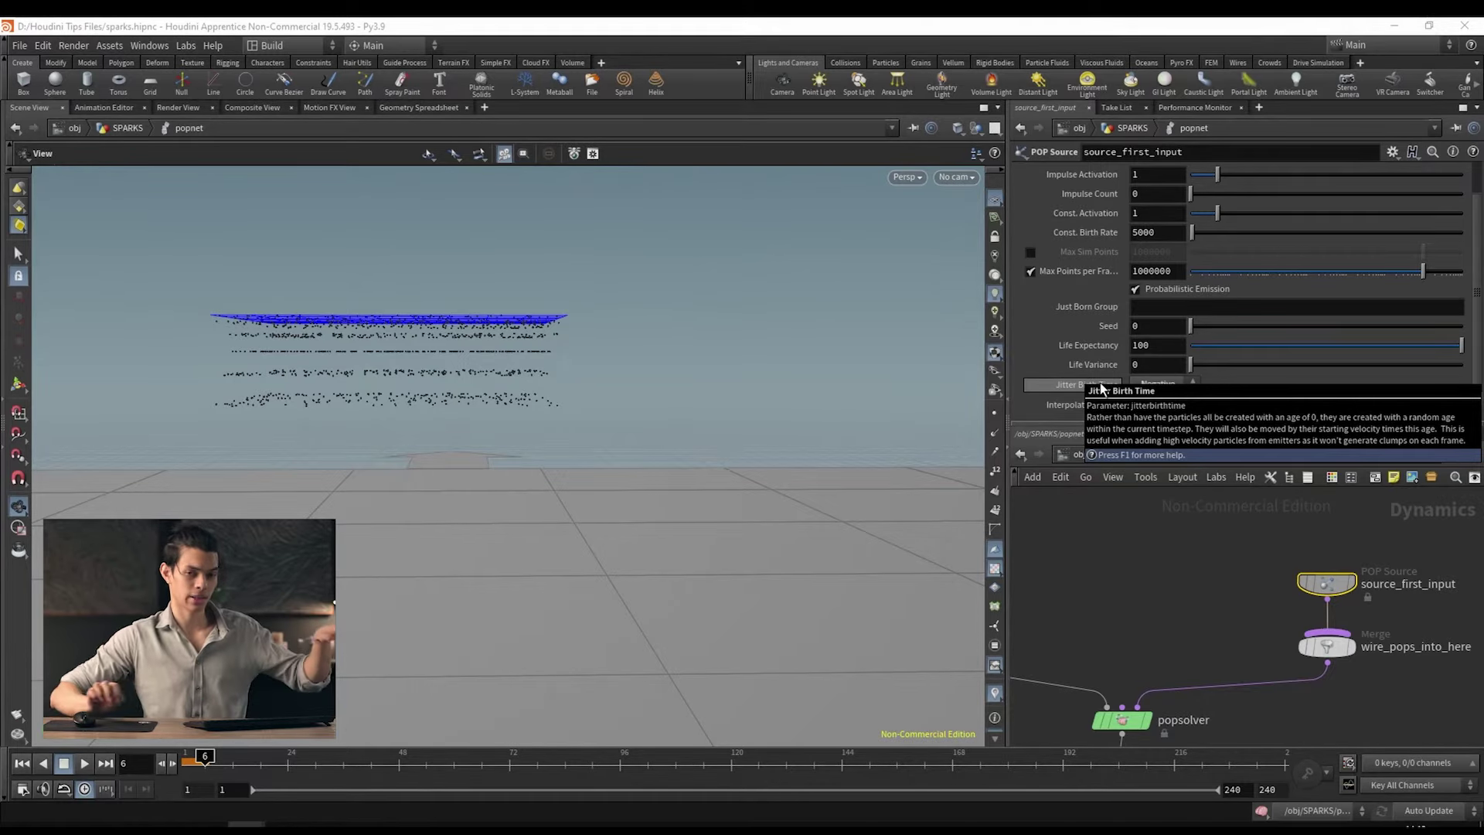
# Step: Replay the simulation from frame 1 and examine the particle emission with the jittered birth time
pyautogui.click(22, 762)
pyautogui.click(84, 763)
pyautogui.moveTo(311, 496); pyautogui.dragTo(510, 496, button='middle')
pyautogui.moveTo(510, 496); pyautogui.dragTo(454, 401)
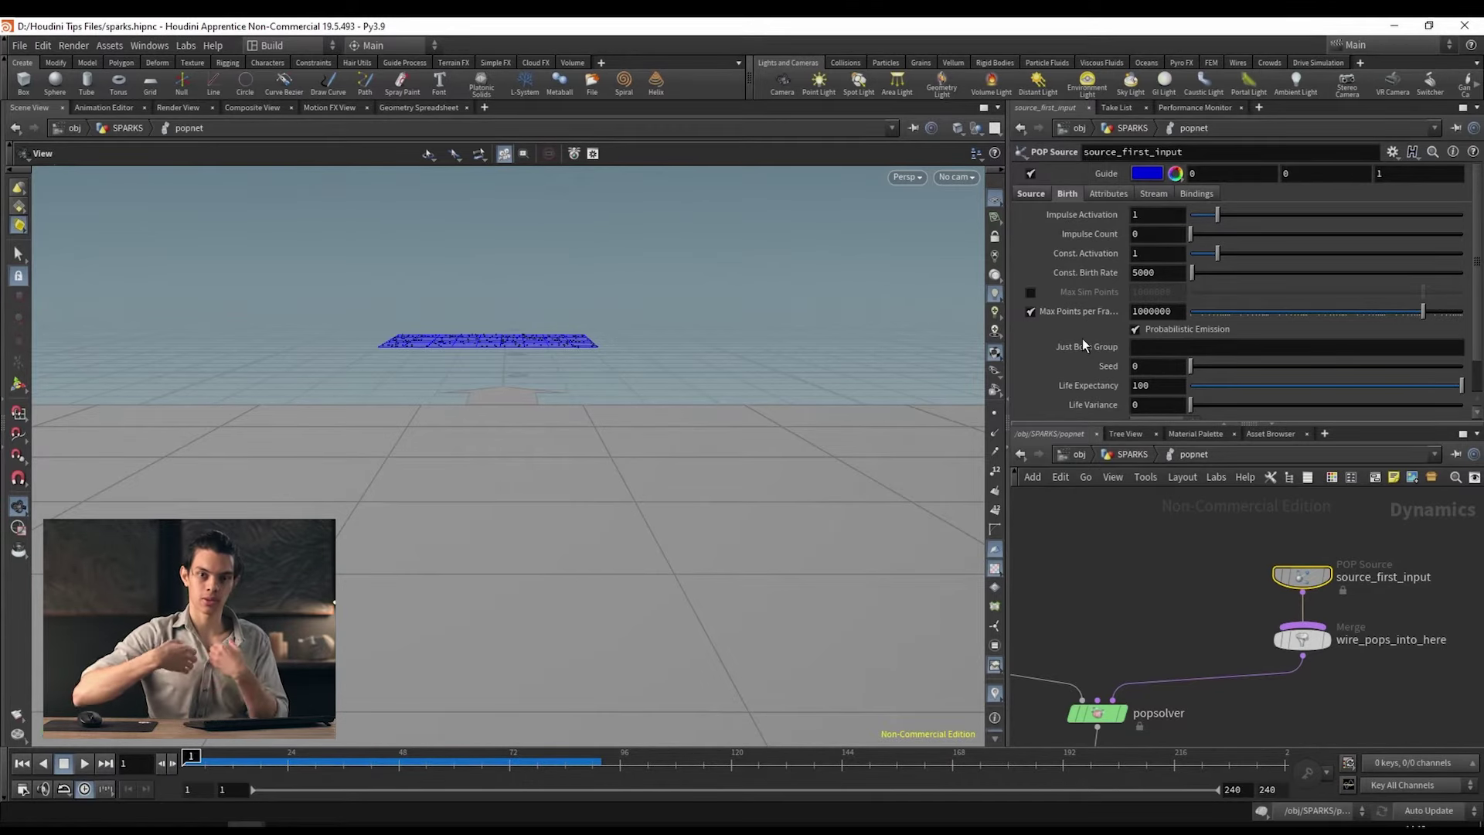
# Step: Change the Initial Velocity mode of the source_first_input node to Set initial velocity
pyautogui.click(1103, 193)
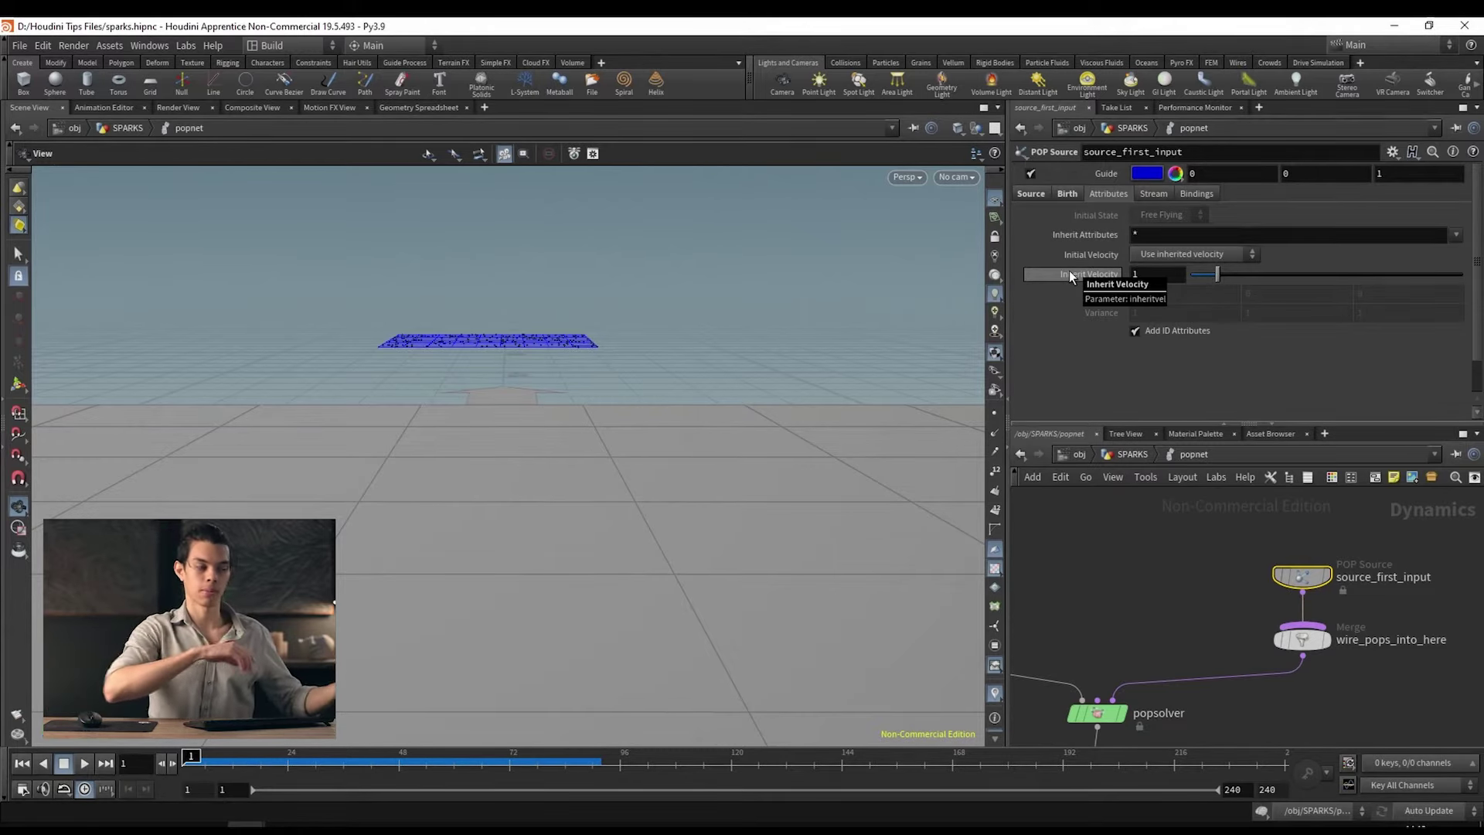
pyautogui.click(1189, 256)
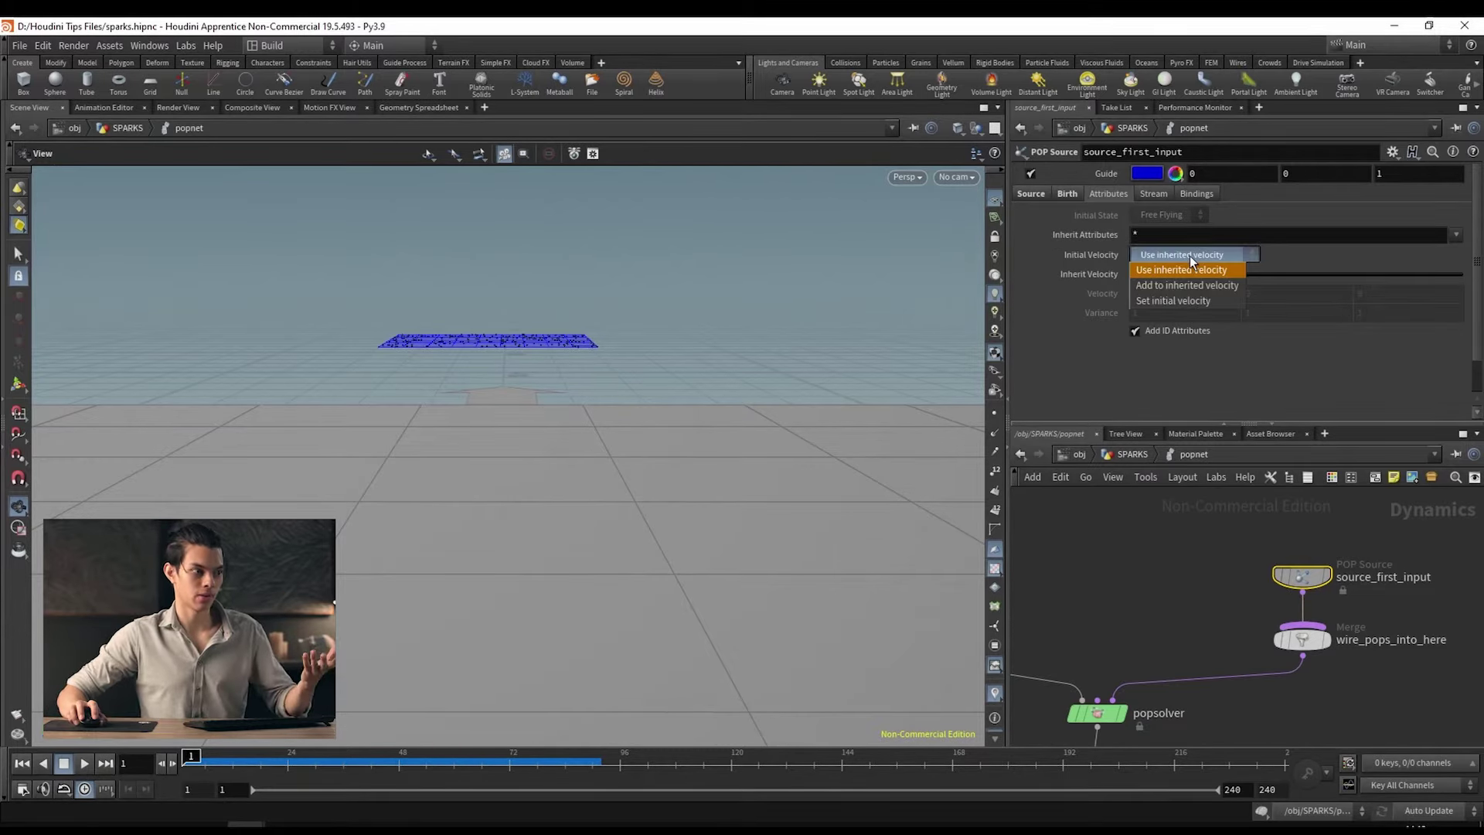
pyautogui.click(1182, 300)
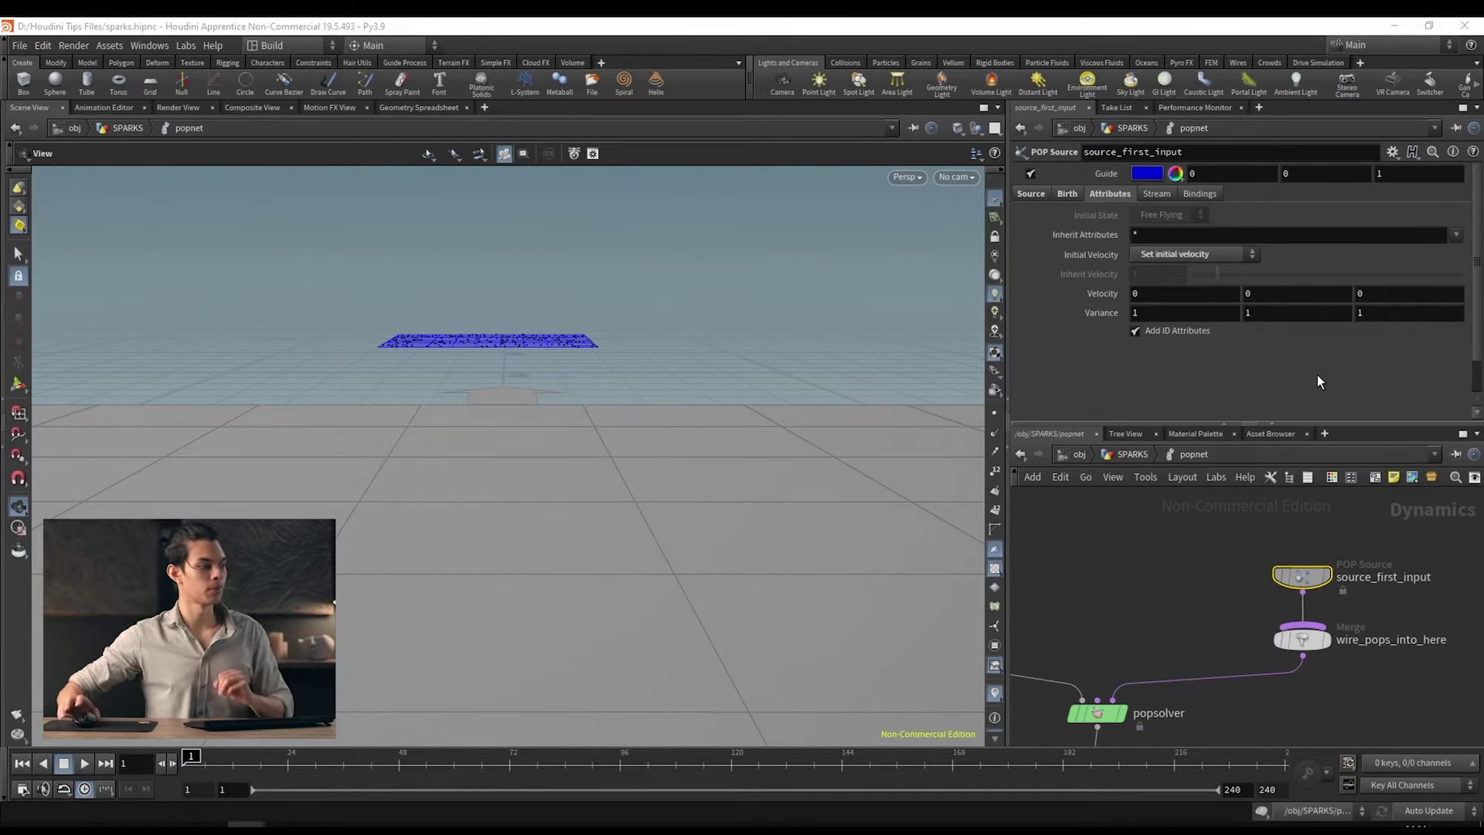
# Step: Play the simulation from frame 1 and examine how the particles spread with the set initial velocity
pyautogui.click(84, 763)
pyautogui.moveTo(553, 531); pyautogui.dragTo(433, 588)
pyautogui.moveTo(232, 757); pyautogui.dragTo(155, 744)
pyautogui.moveTo(278, 587); pyautogui.dragTo(966, 591)
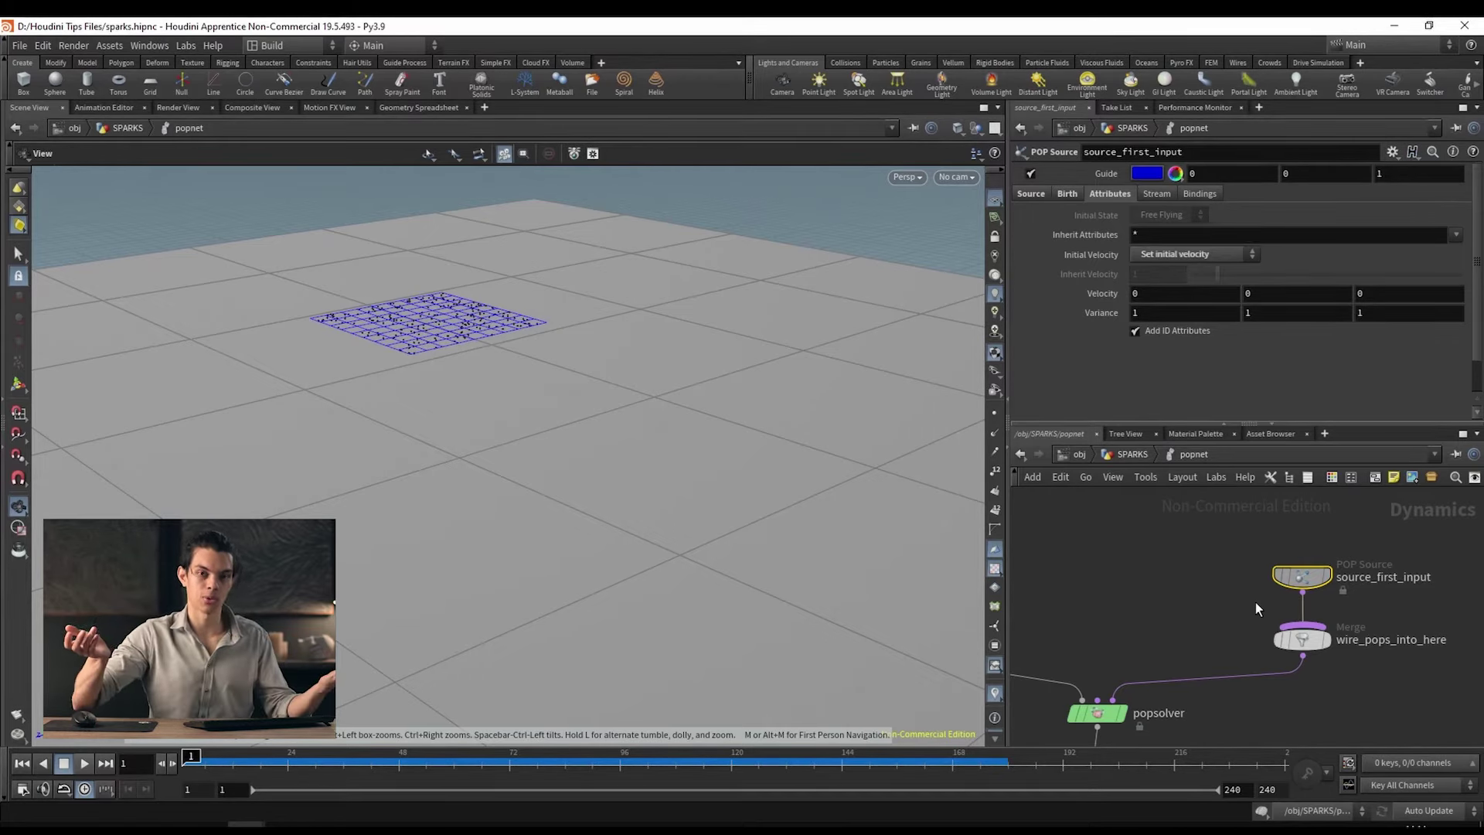
# Step: Add a POP Collision Behavior node between wire_pops_into_here and popsolver
pyautogui.moveTo(768, 439); pyautogui.dragTo(552, 494)
pyautogui.scroll(-3, 1252, 669)
pyautogui.press('Tab')
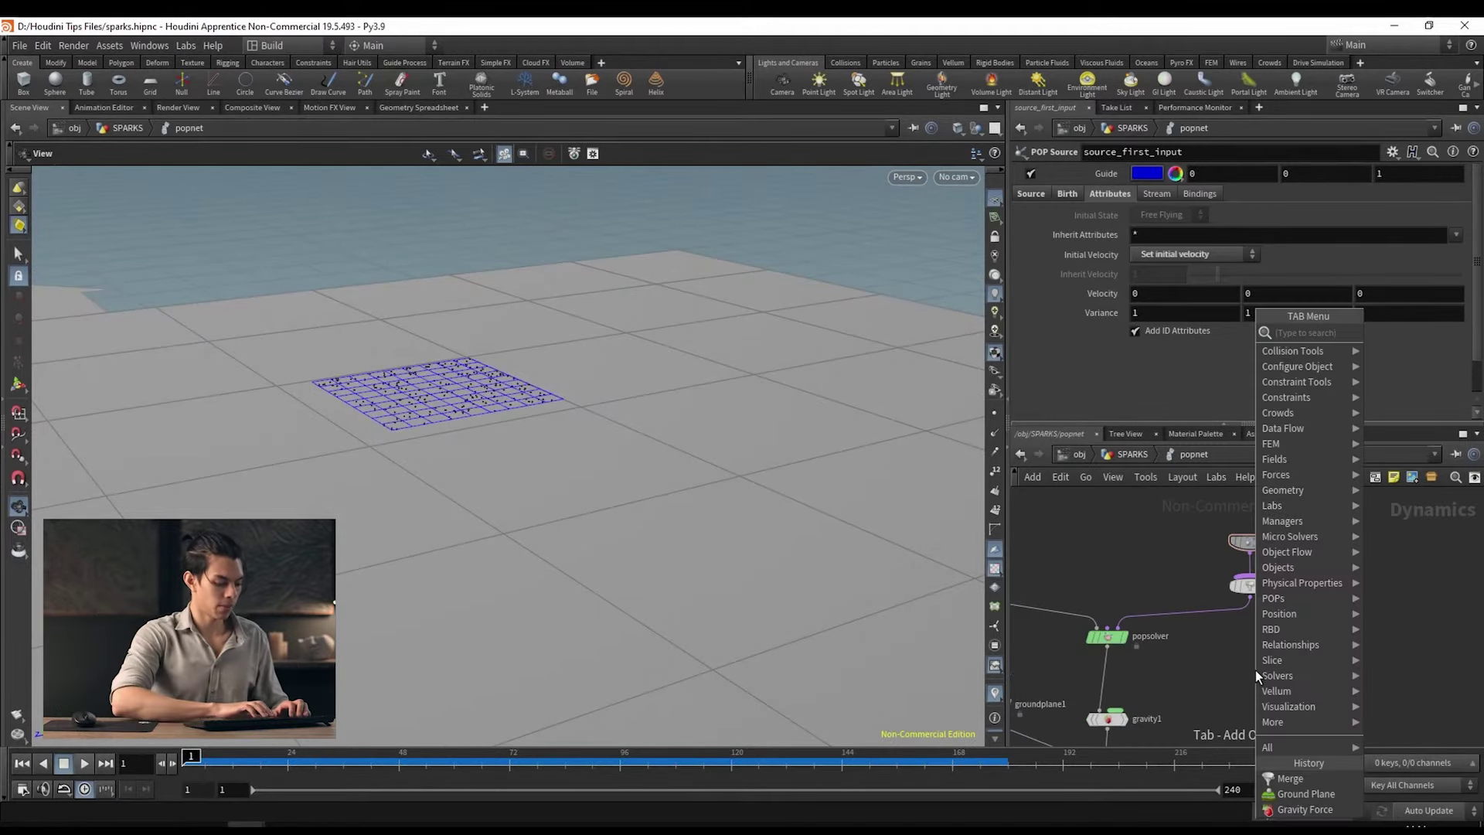
pyautogui.write('pop collision')
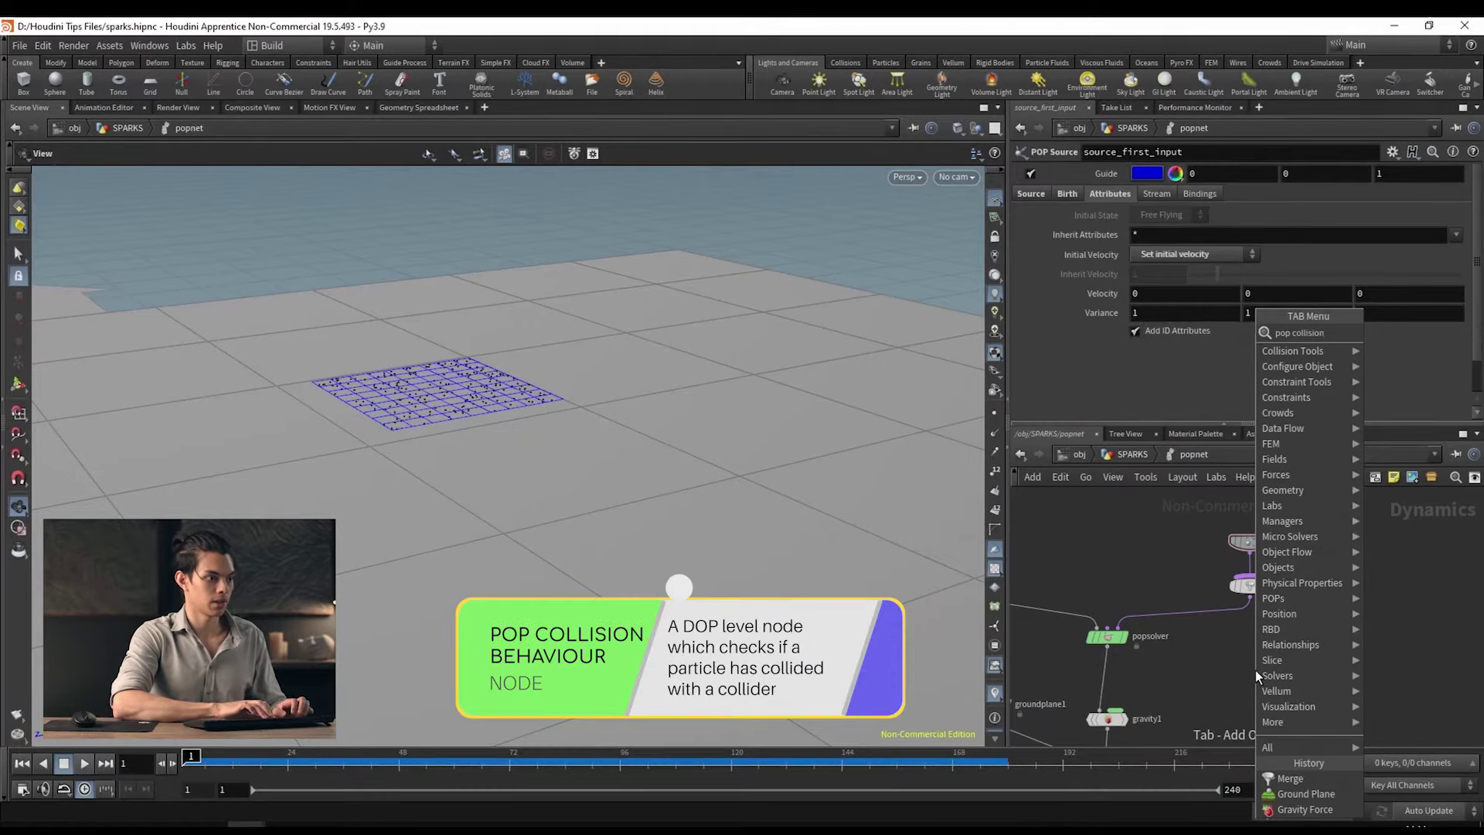
pyautogui.press('Return')
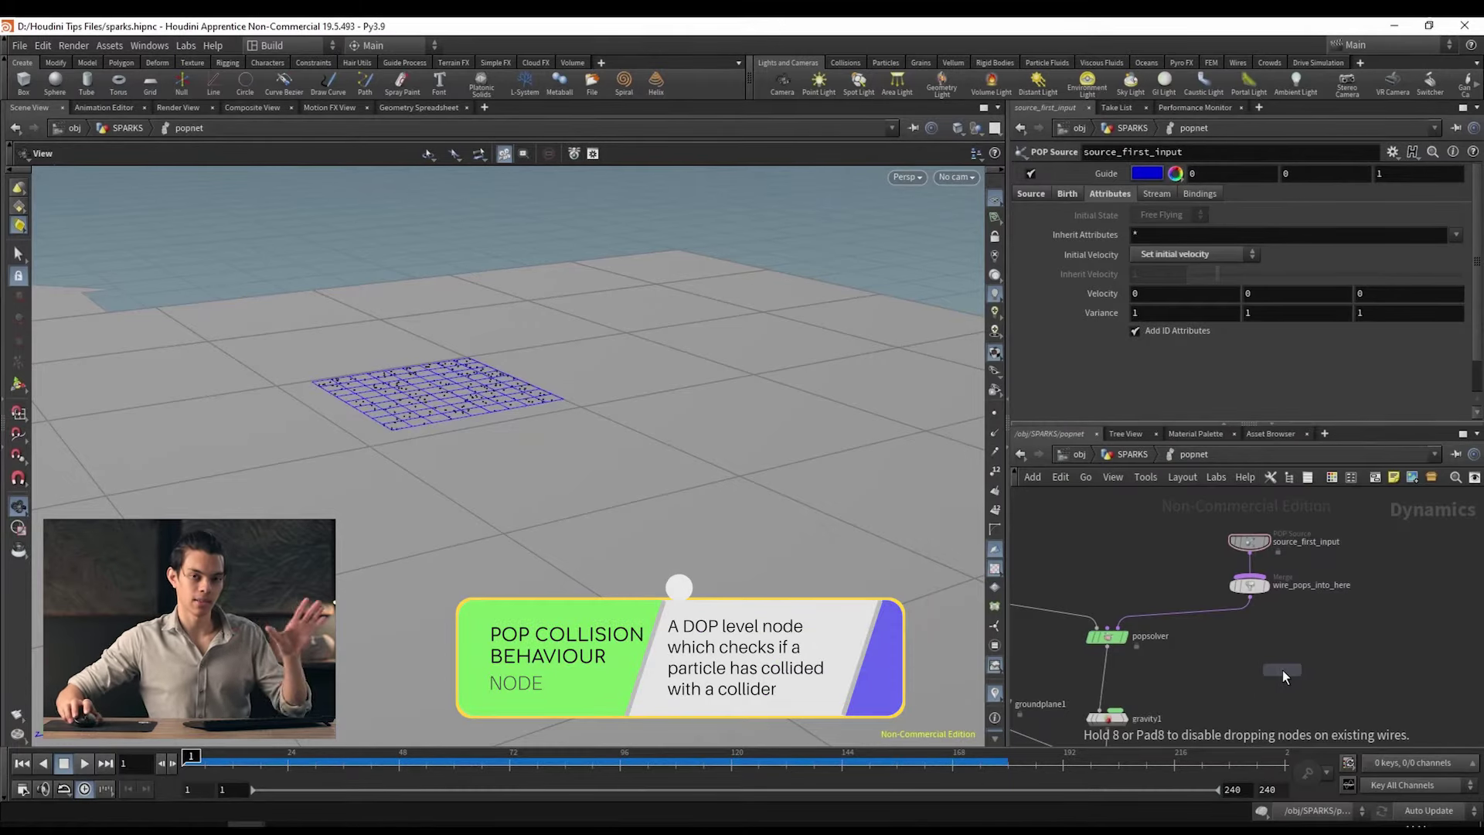
pyautogui.click(1218, 620)
pyautogui.click(1249, 541)
# Step: Examine how the collision behavior node fits into the POP network and inspect the popsolver's substep parameters
pyautogui.scroll(-2, 1385, 645)
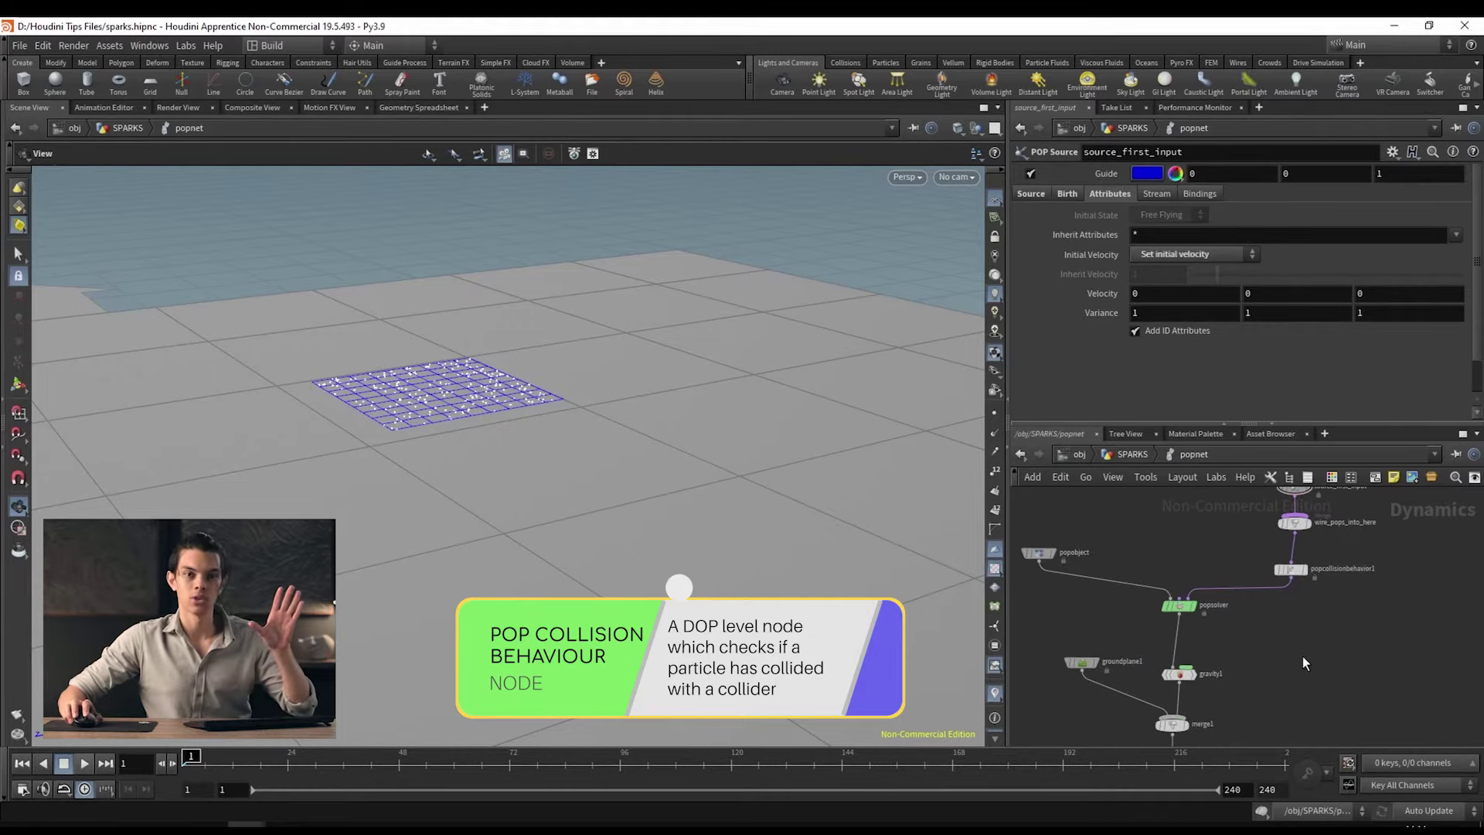
pyautogui.scroll(-2, 1303, 657)
pyautogui.scroll(2, 1144, 590)
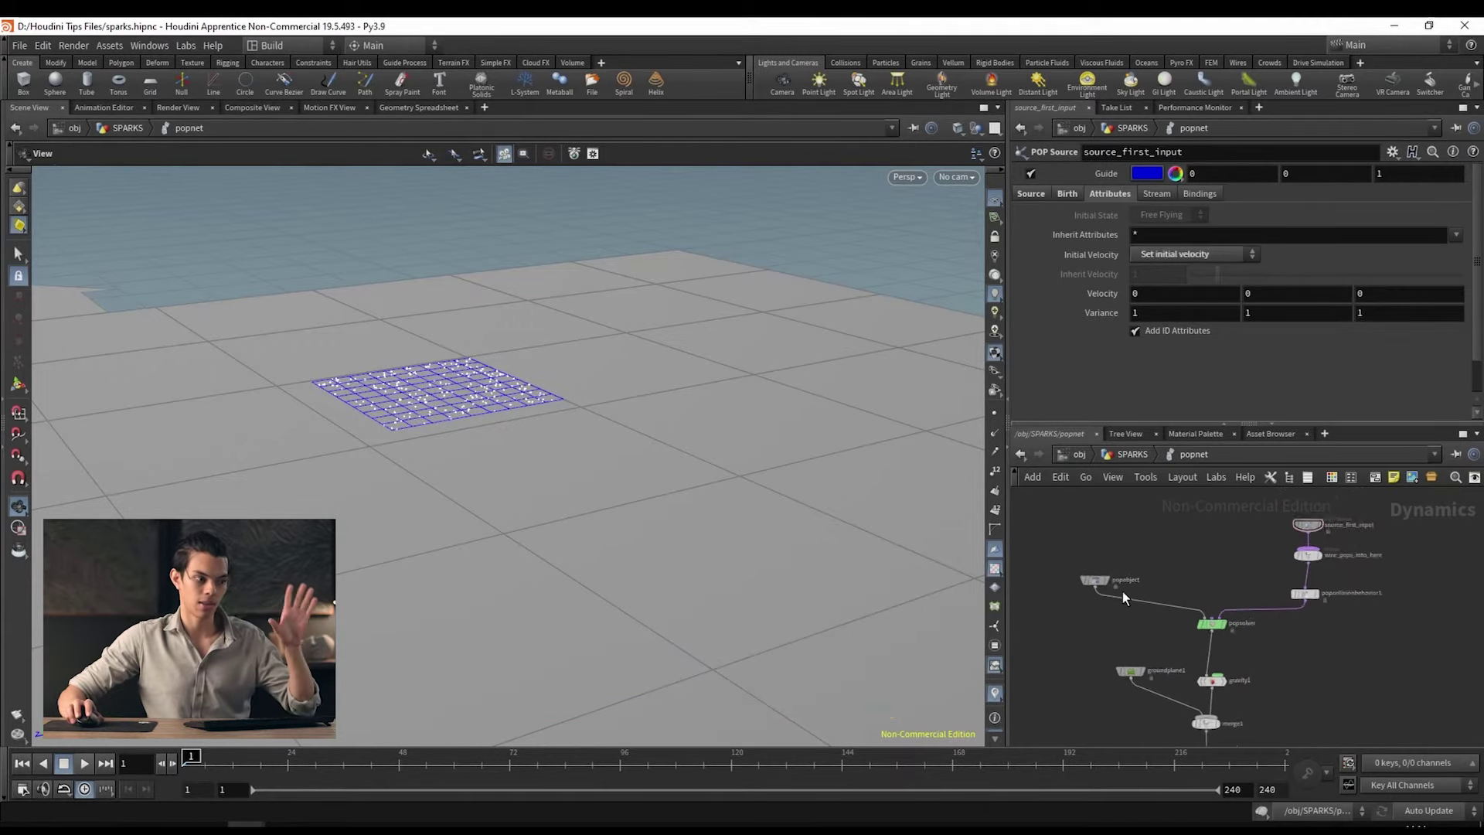
pyautogui.scroll(1, 1190, 598)
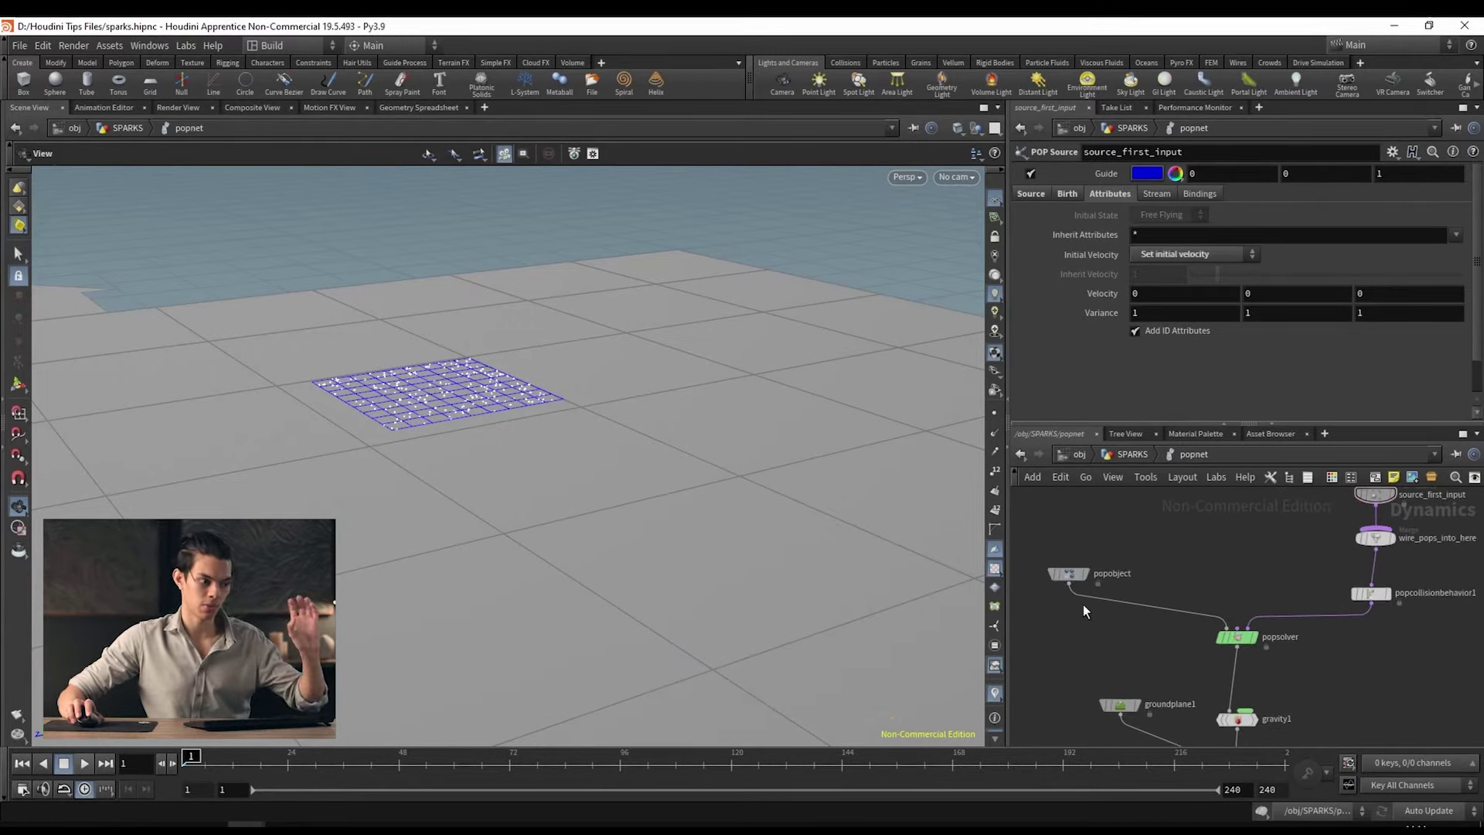
pyautogui.scroll(1, 1268, 557)
pyautogui.moveTo(1277, 560); pyautogui.dragTo(1272, 572)
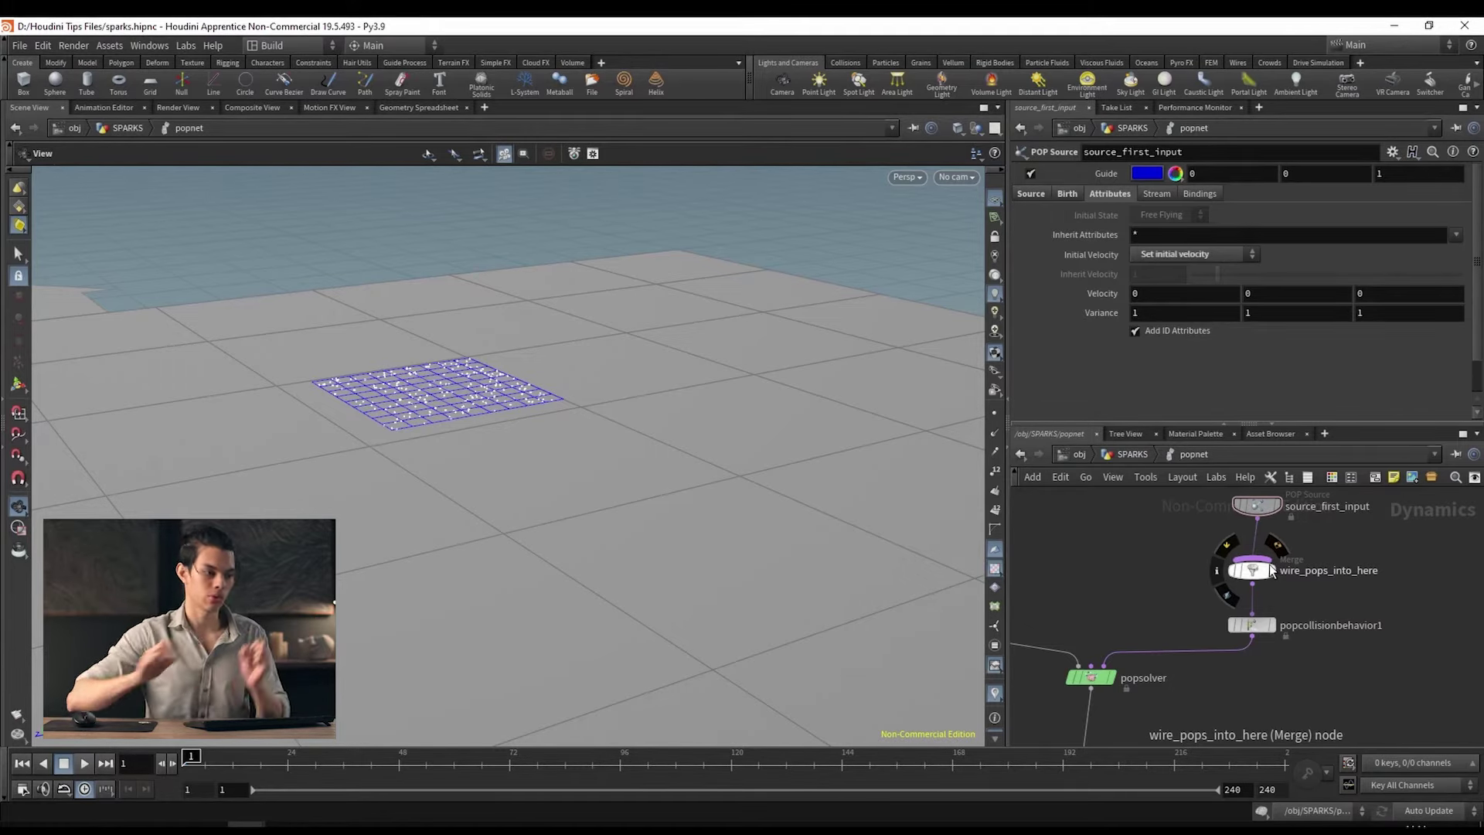
pyautogui.scroll(2, 1189, 628)
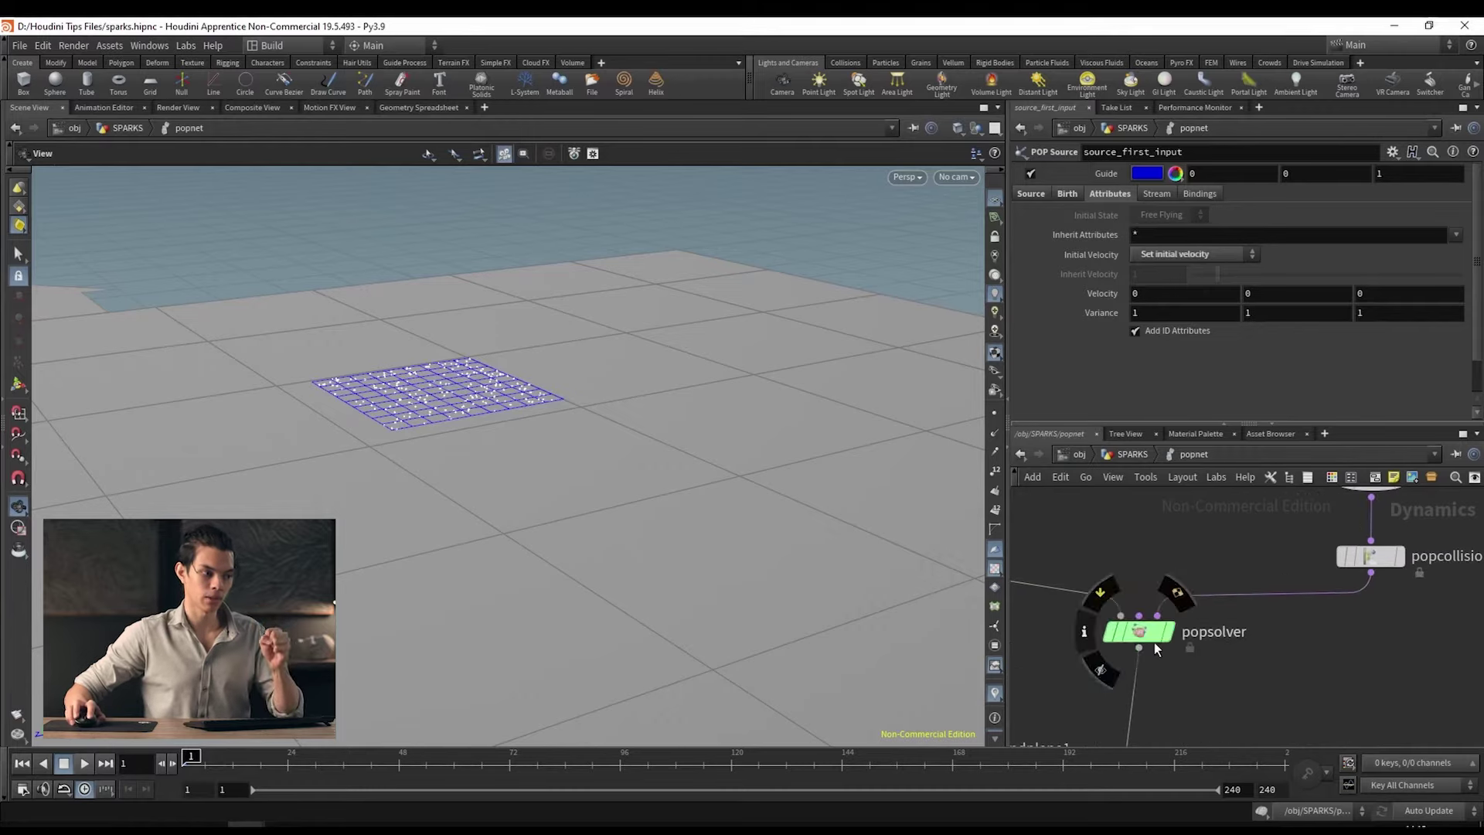
pyautogui.click(1156, 635)
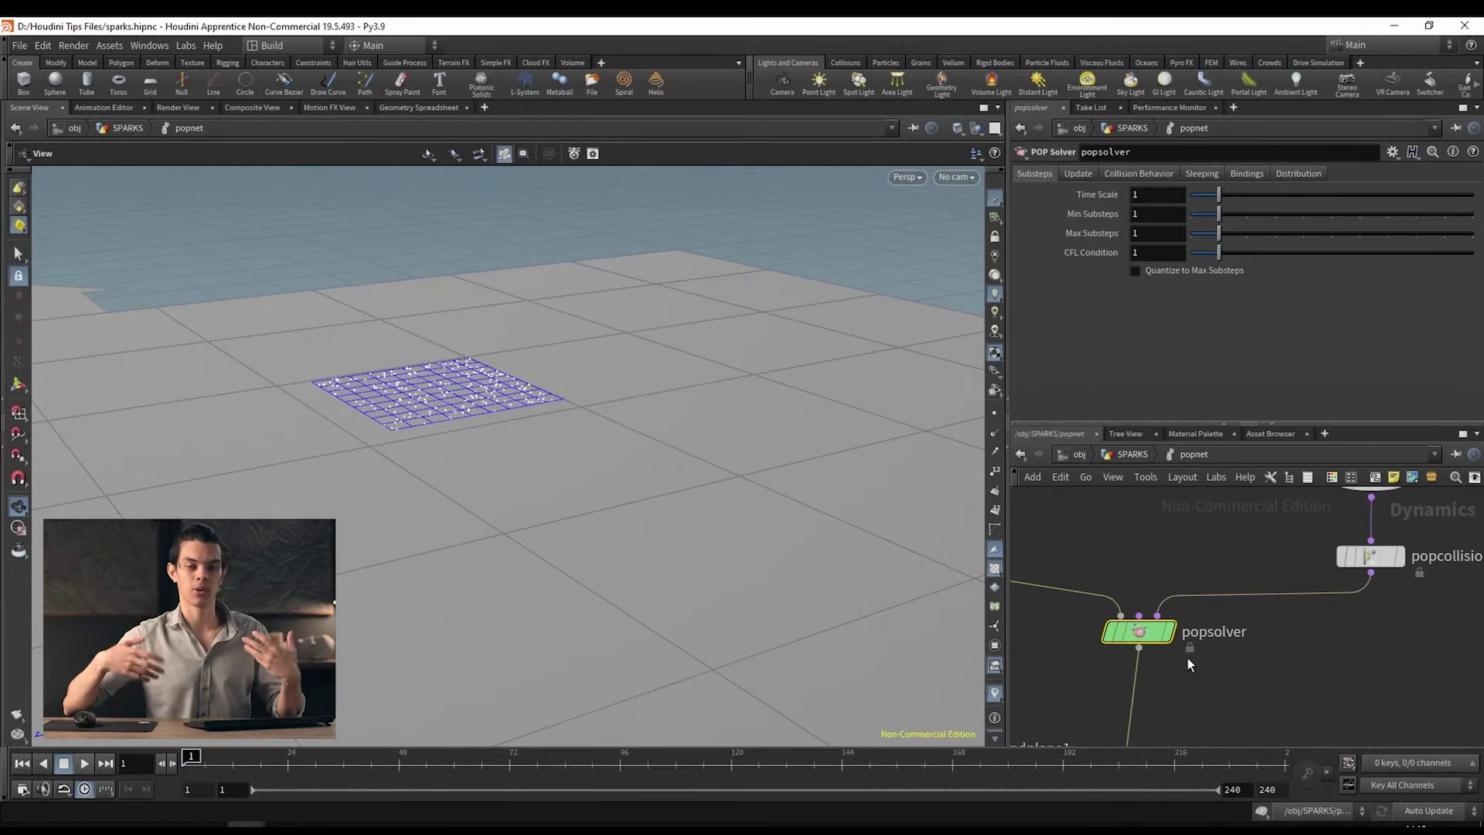
pyautogui.scroll(-2, 1187, 657)
# Step: Inspect the popcollisionbehavior1 settings and play the simulation to examine how particles that hit the ground are coloured
pyautogui.click(1251, 639)
pyautogui.moveTo(719, 497); pyautogui.dragTo(371, 603)
pyautogui.click(85, 764)
pyautogui.moveTo(572, 595); pyautogui.dragTo(574, 462)
pyautogui.moveTo(471, 572); pyautogui.dragTo(657, 533)
pyautogui.click(65, 763)
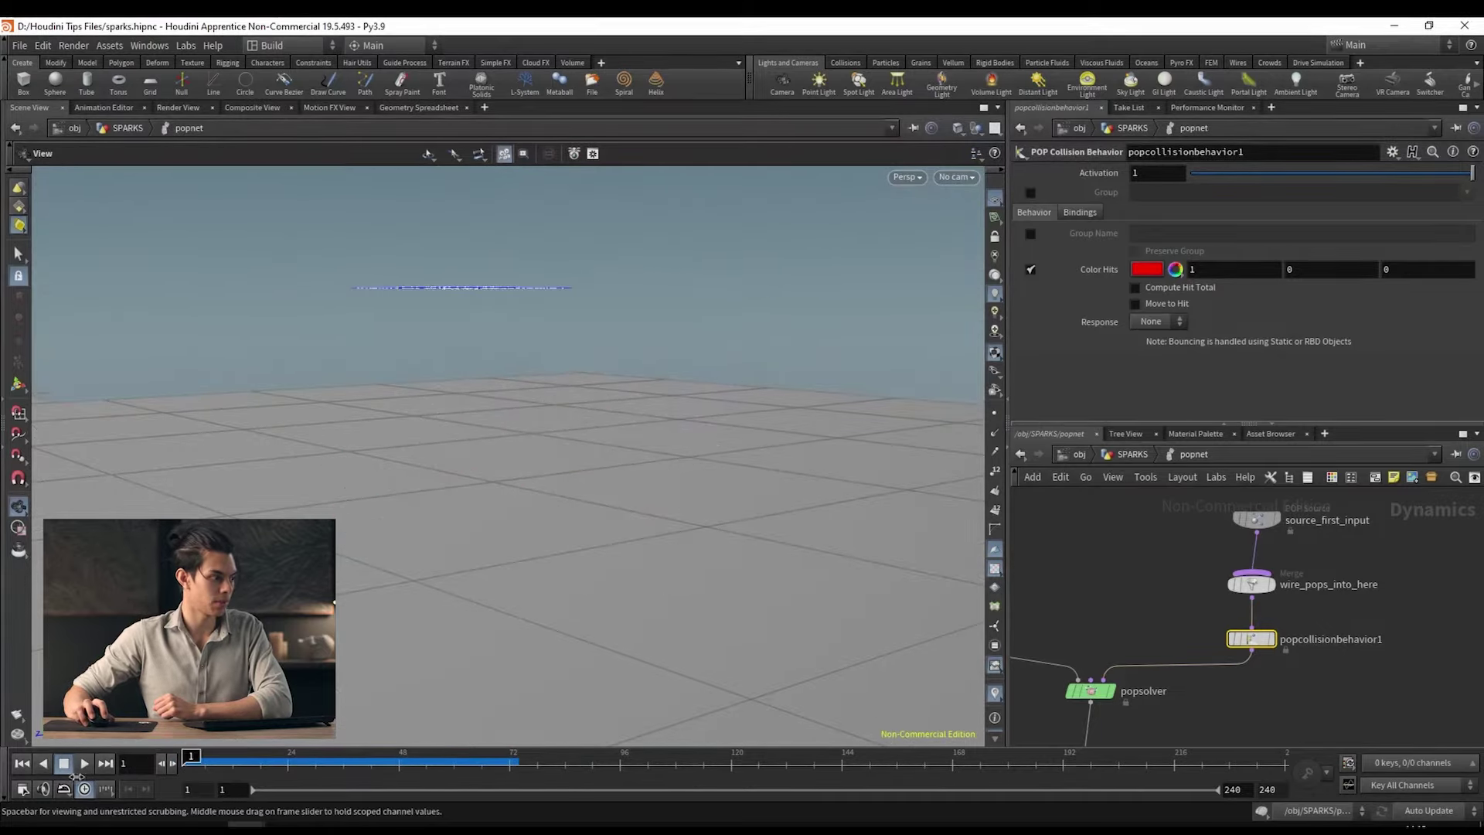
pyautogui.moveTo(255, 757); pyautogui.dragTo(261, 758)
pyautogui.moveTo(438, 646); pyautogui.dragTo(367, 539)
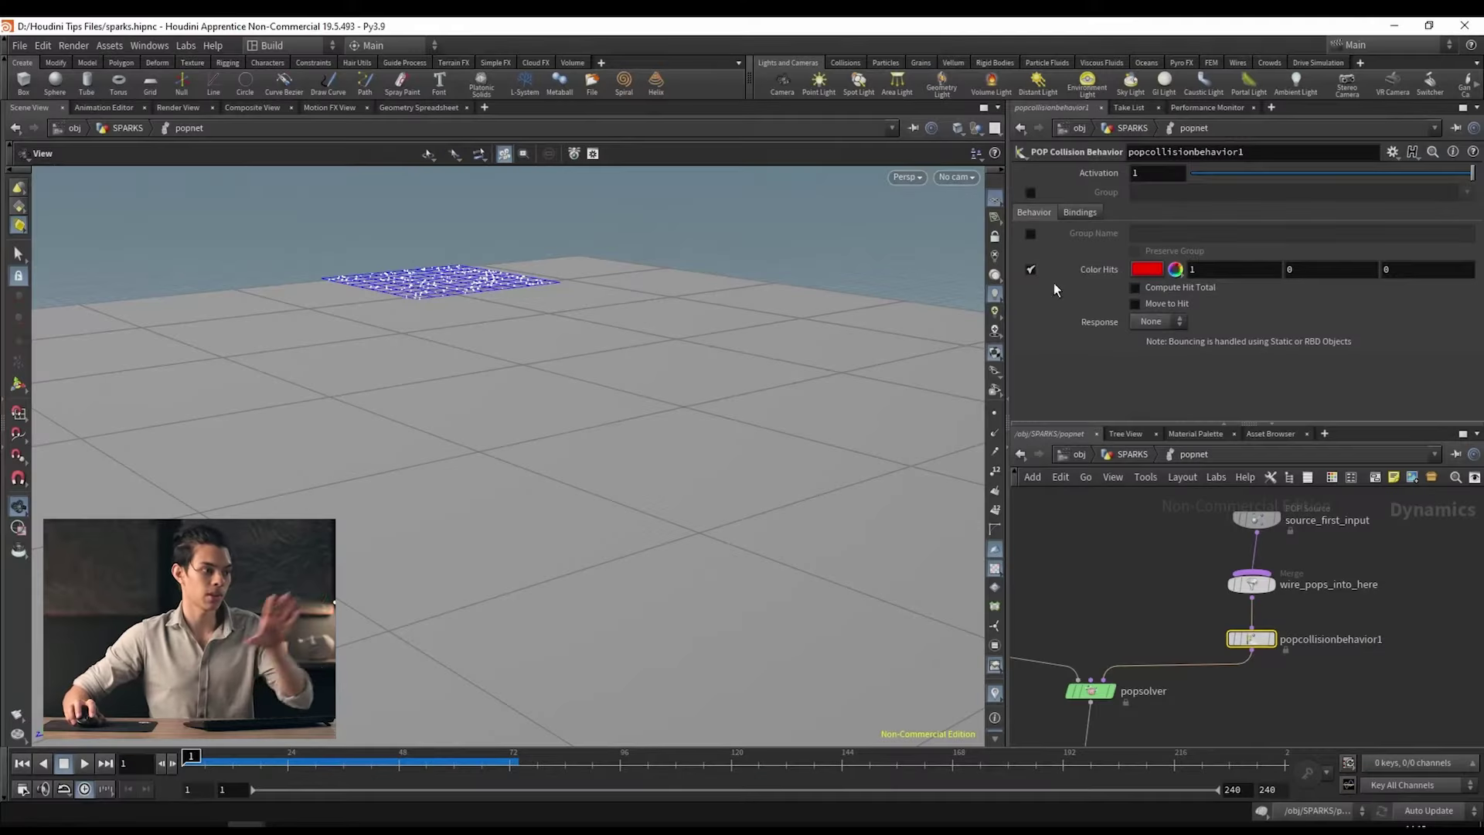
# Step: Enable the Group Name option on popcollisionbehavior1 and name the collision group impact
pyautogui.click(1031, 233)
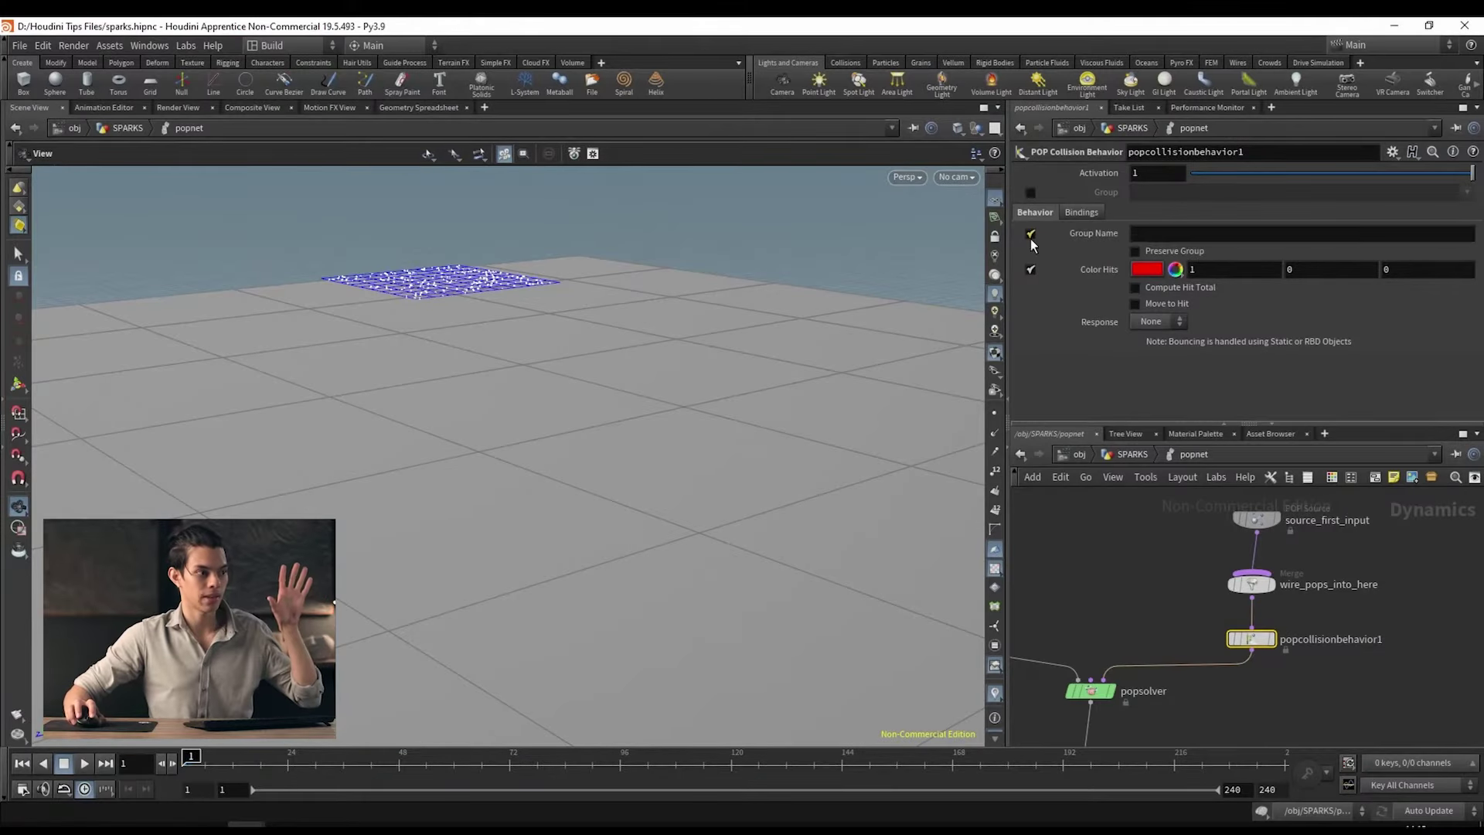
pyautogui.click(1187, 229)
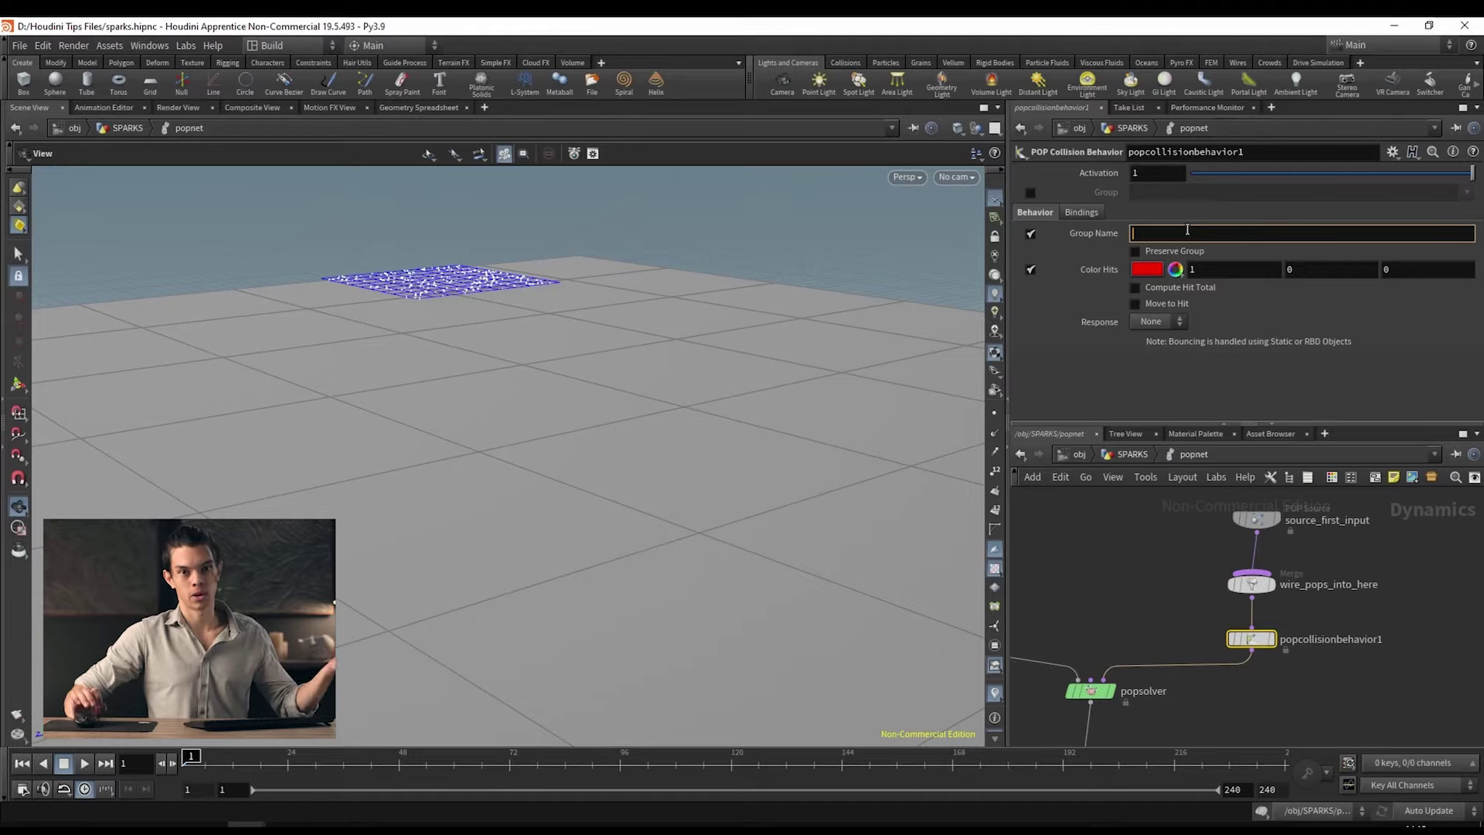
pyautogui.write('impact')
pyautogui.press('Return')
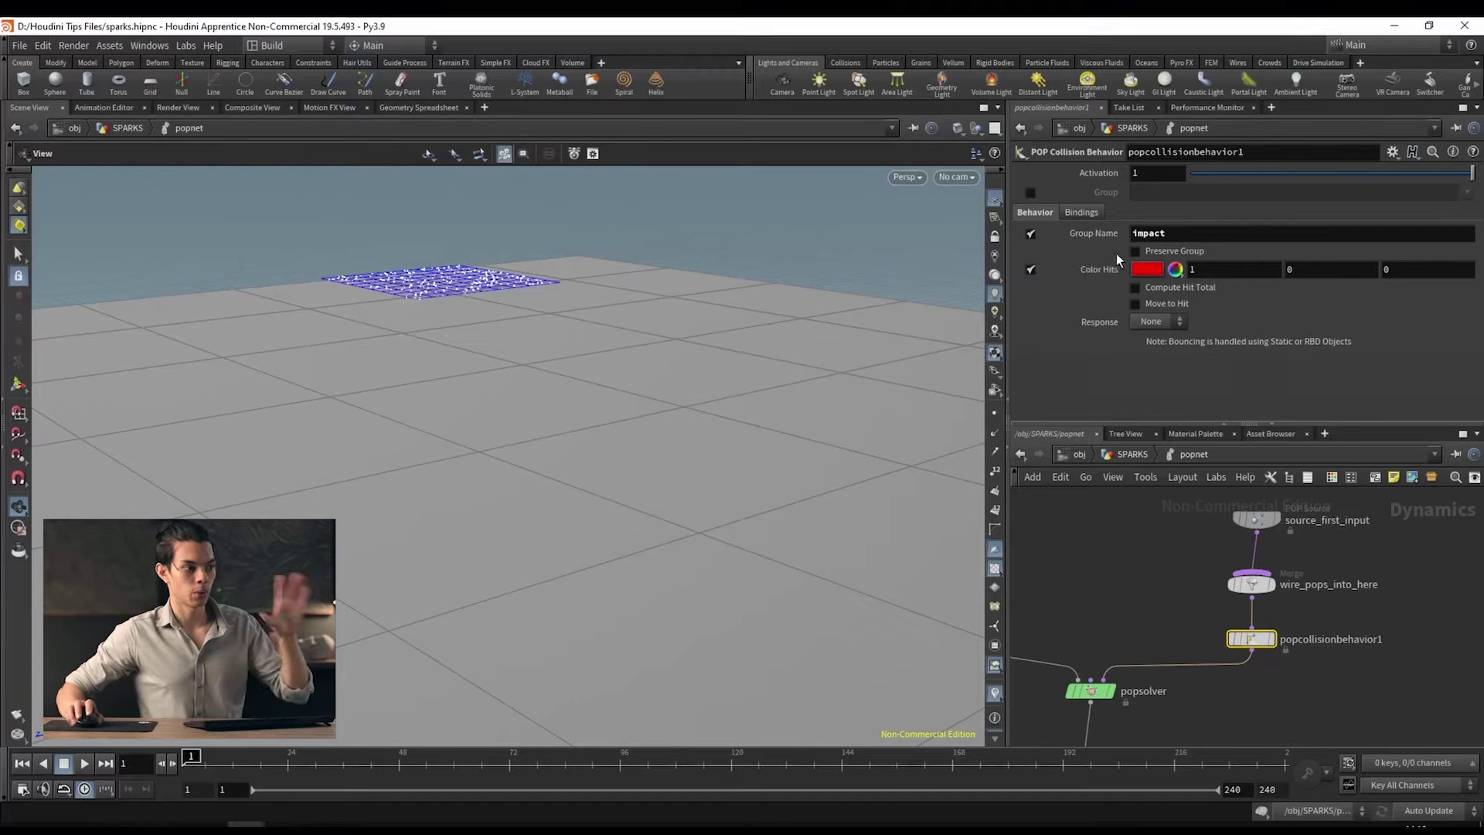
# Step: Go up to the SPARKS level, play the simulation to frame 27 and inspect the point groups in popnet's node info
pyautogui.scroll(-4, 1310, 645)
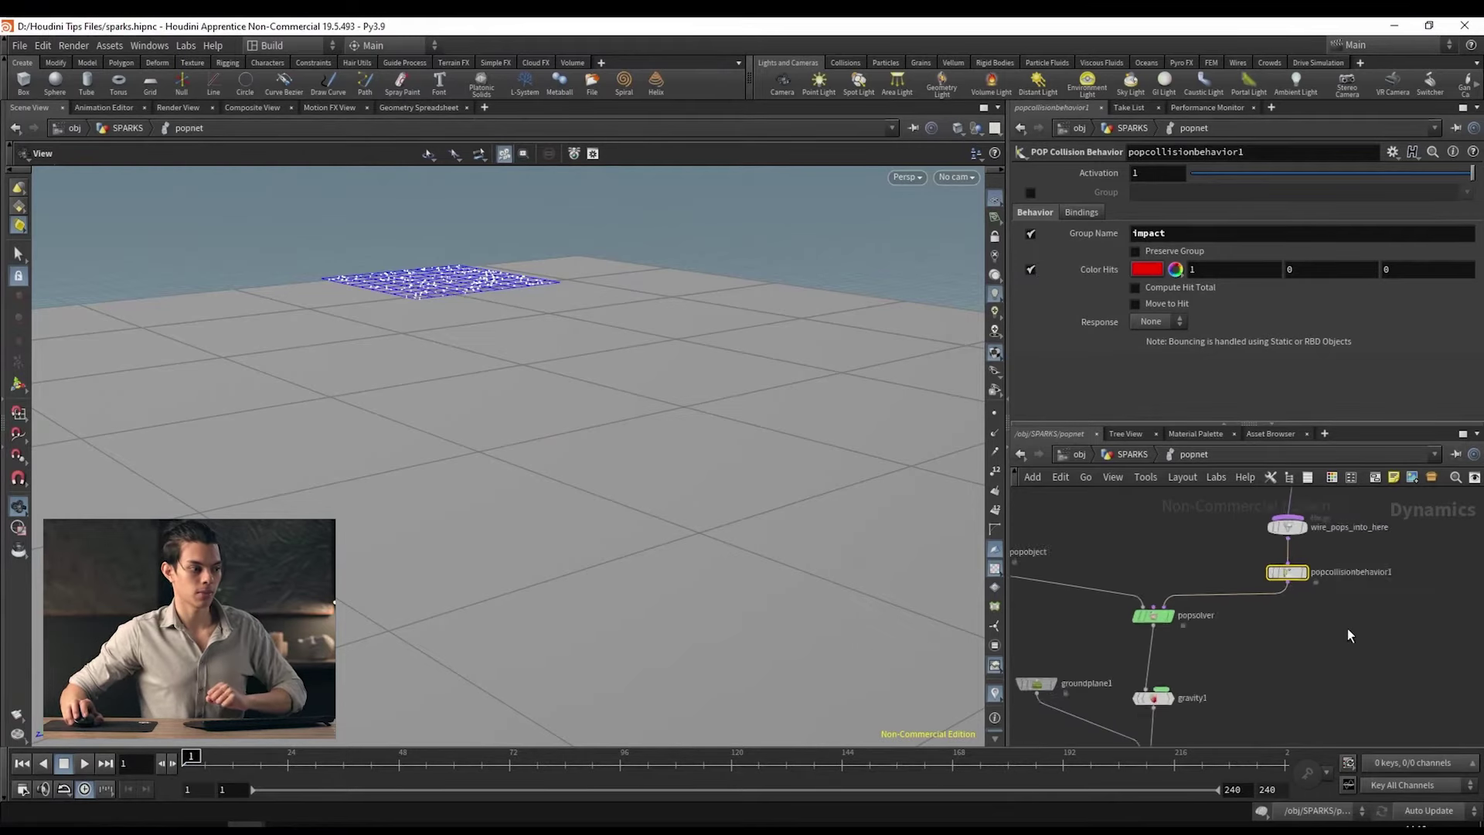
pyautogui.click(1143, 455)
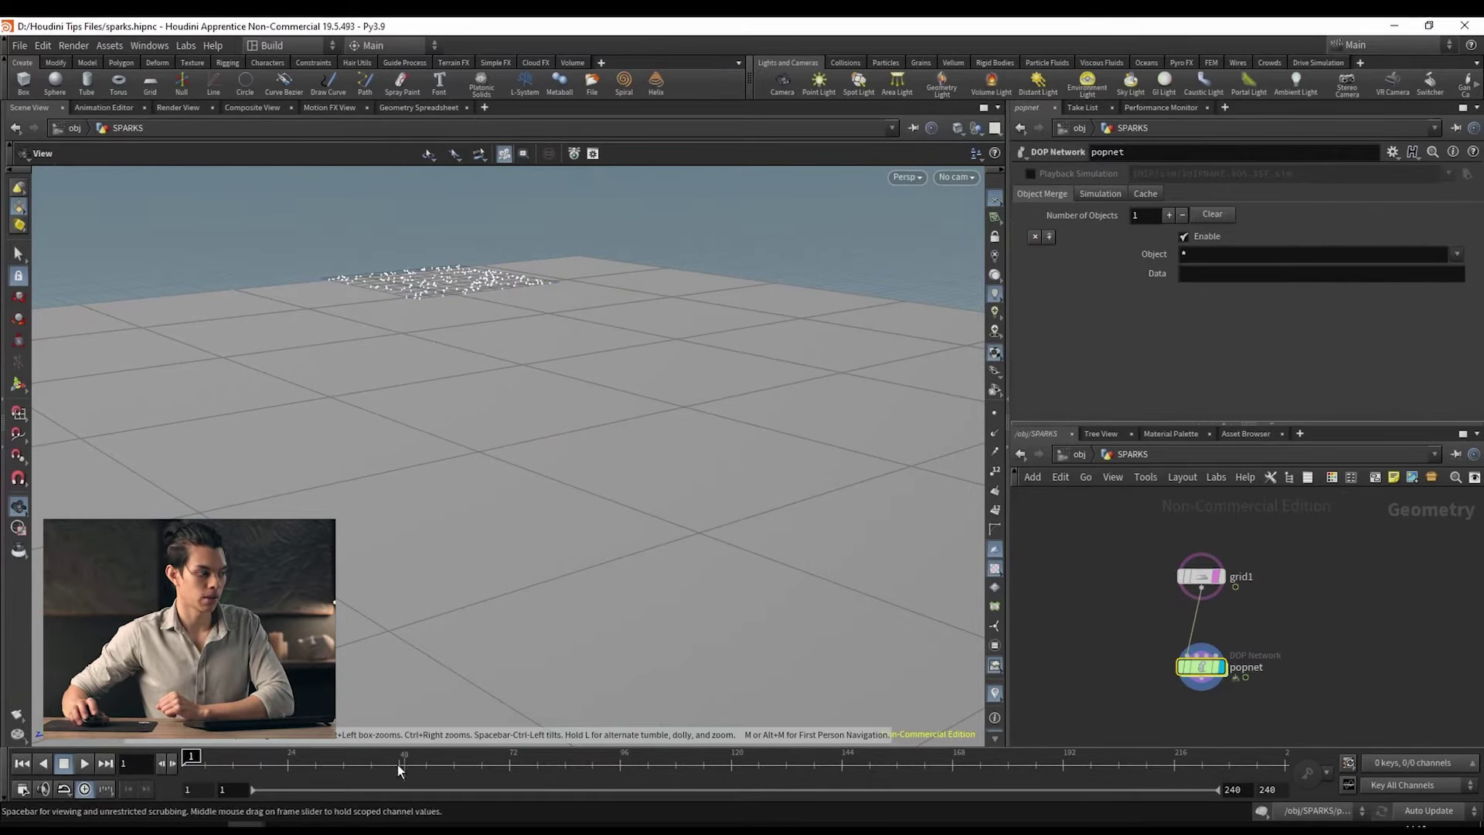
pyautogui.click(84, 763)
pyautogui.middleClick(1208, 678)
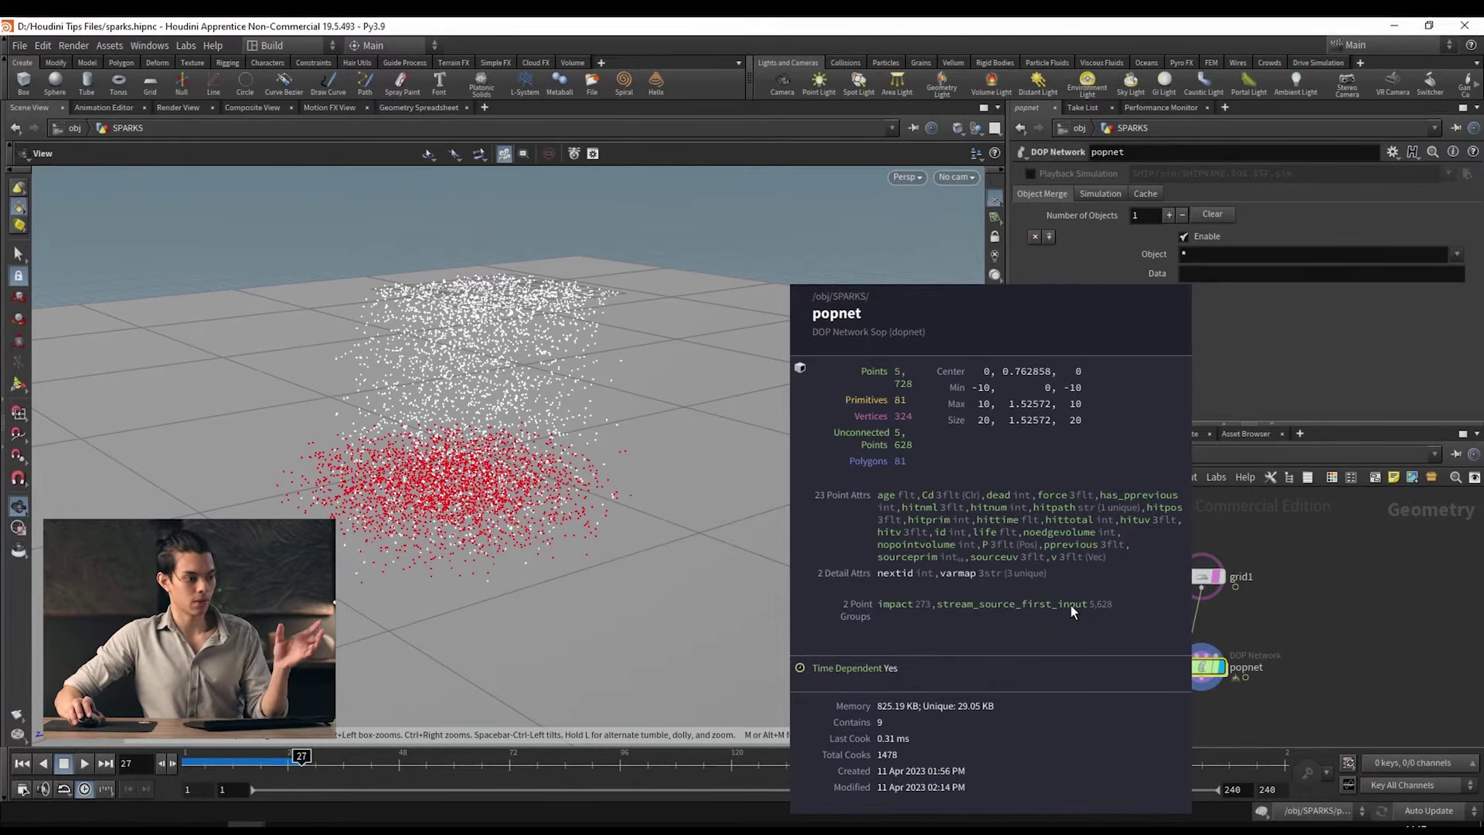
# Step: Return inside popnet and inspect the Stream Name setting of the source_first_input node
pyautogui.doubleClick(1203, 669)
pyautogui.scroll(3, 1284, 549)
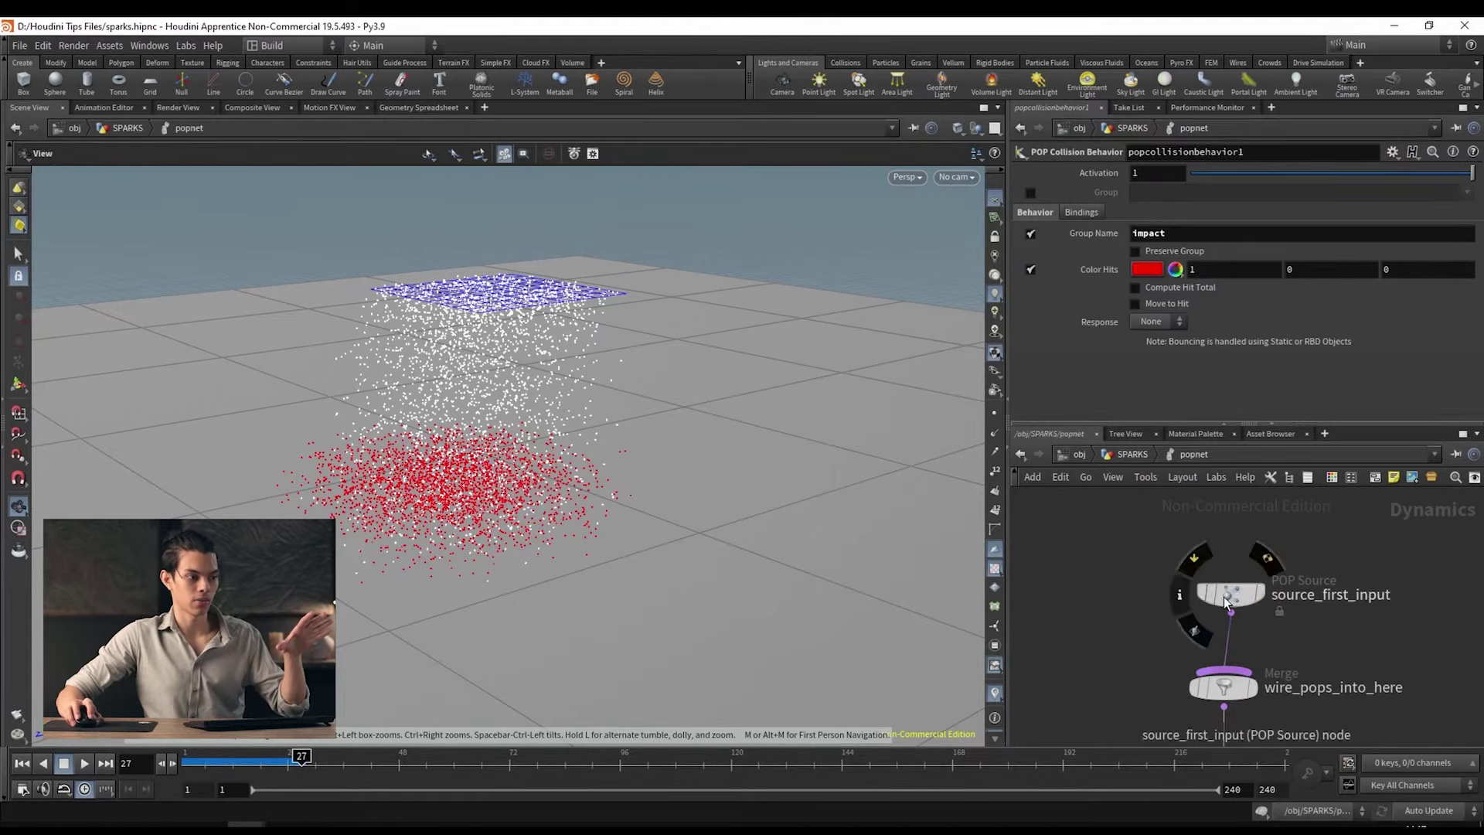
pyautogui.click(1224, 597)
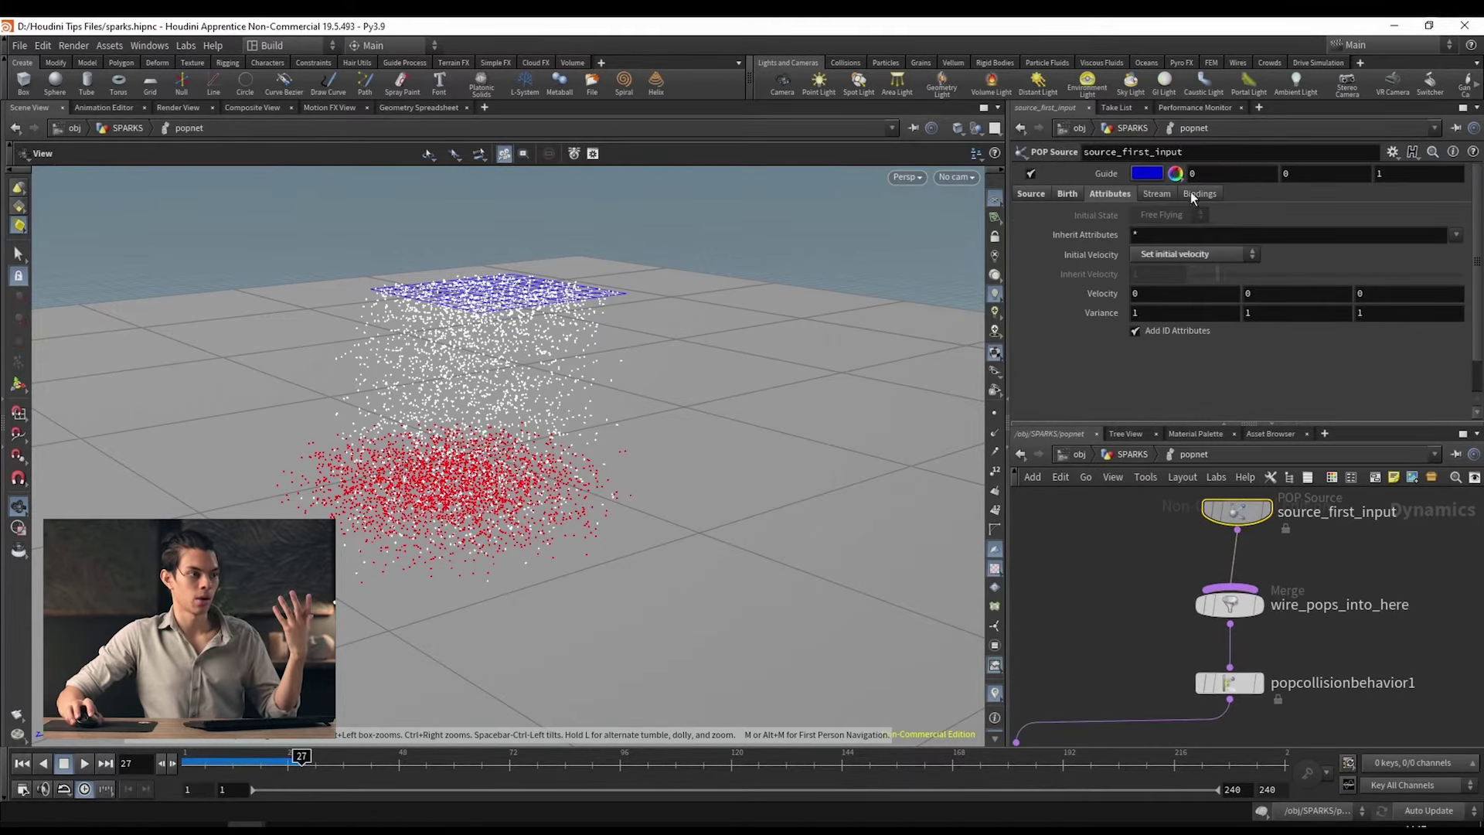
pyautogui.click(1159, 198)
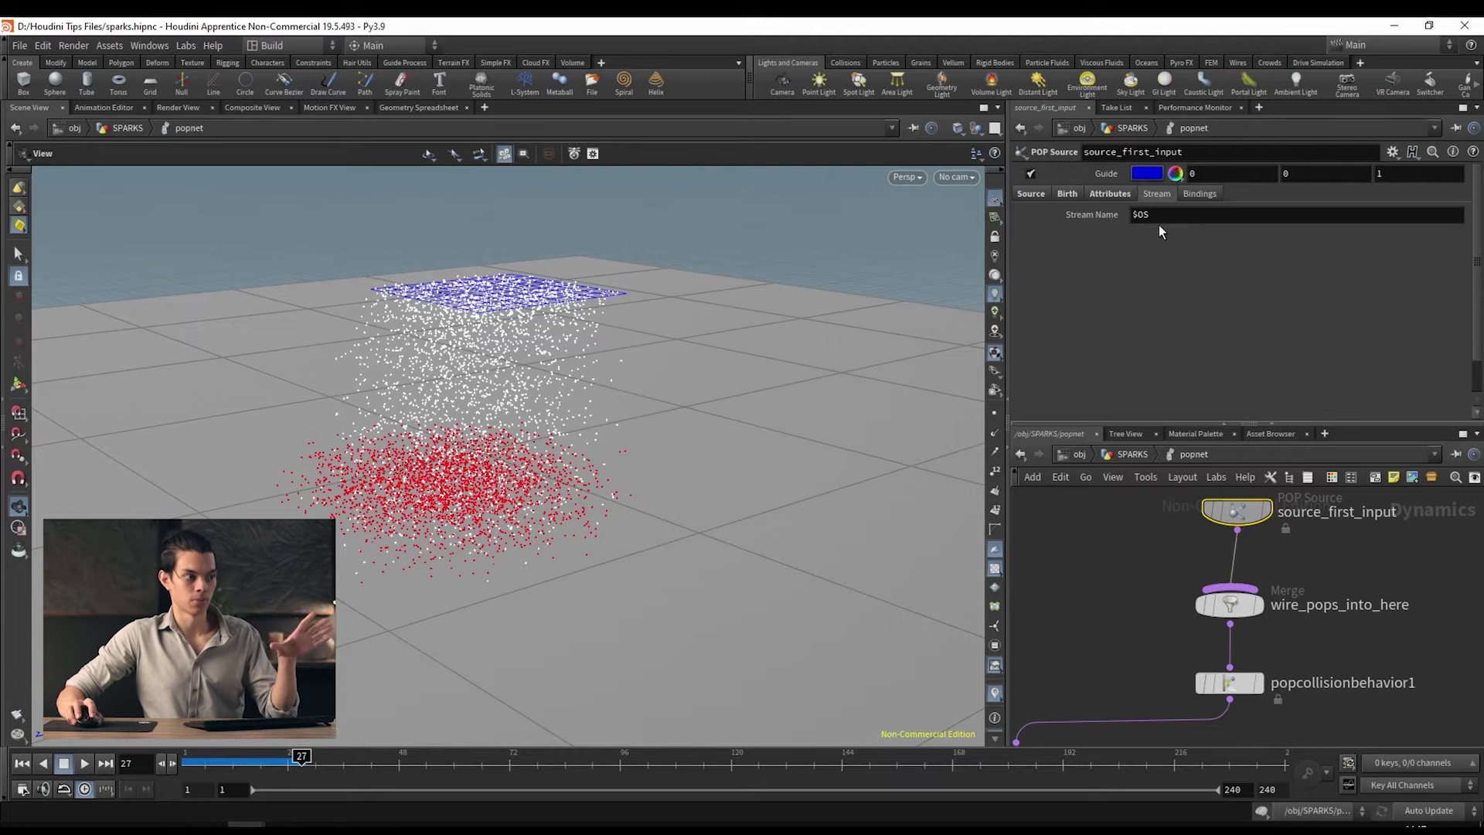
pyautogui.scroll(-2, 1328, 558)
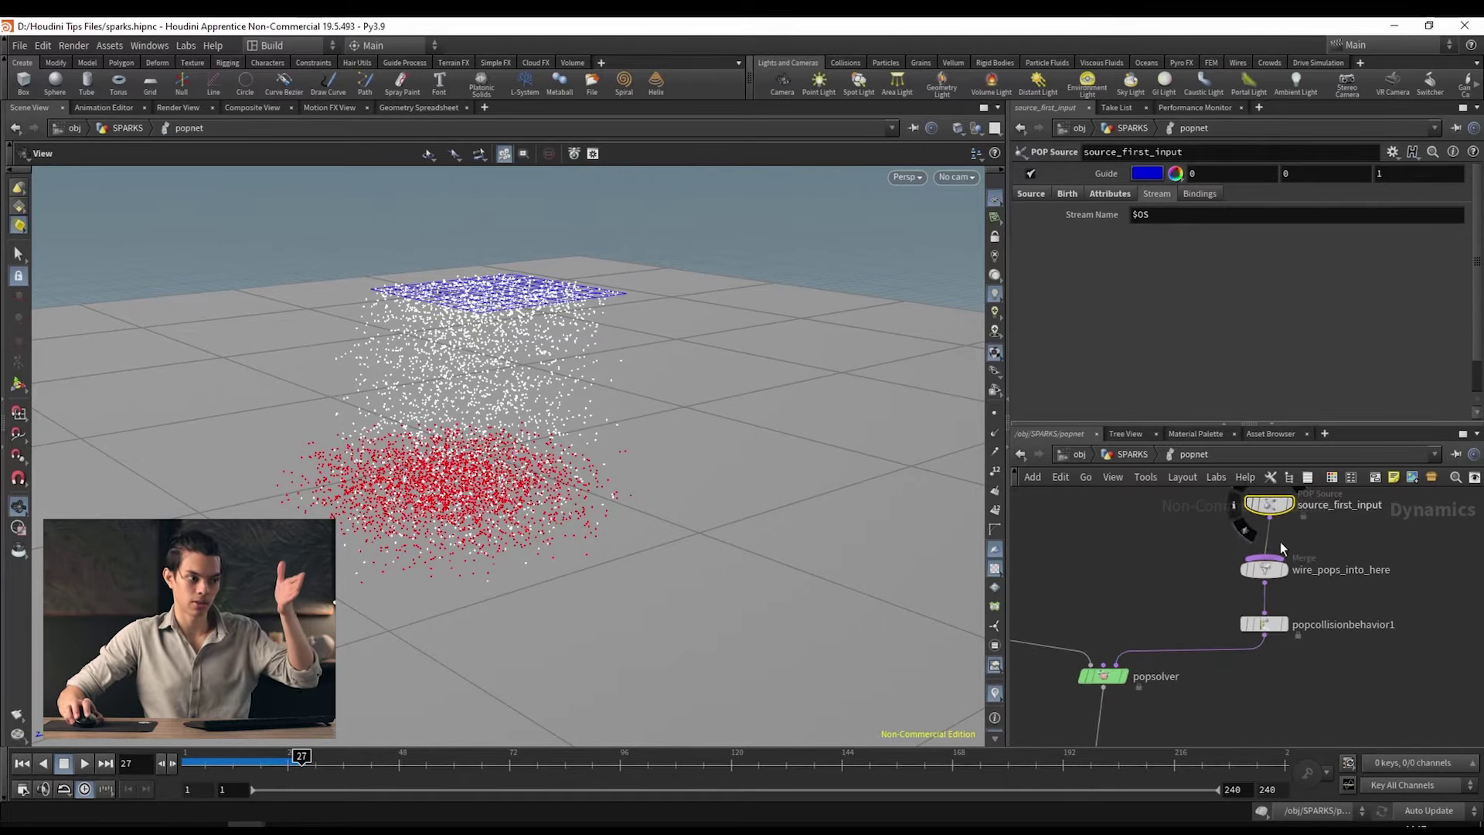
pyautogui.scroll(-1, 1346, 580)
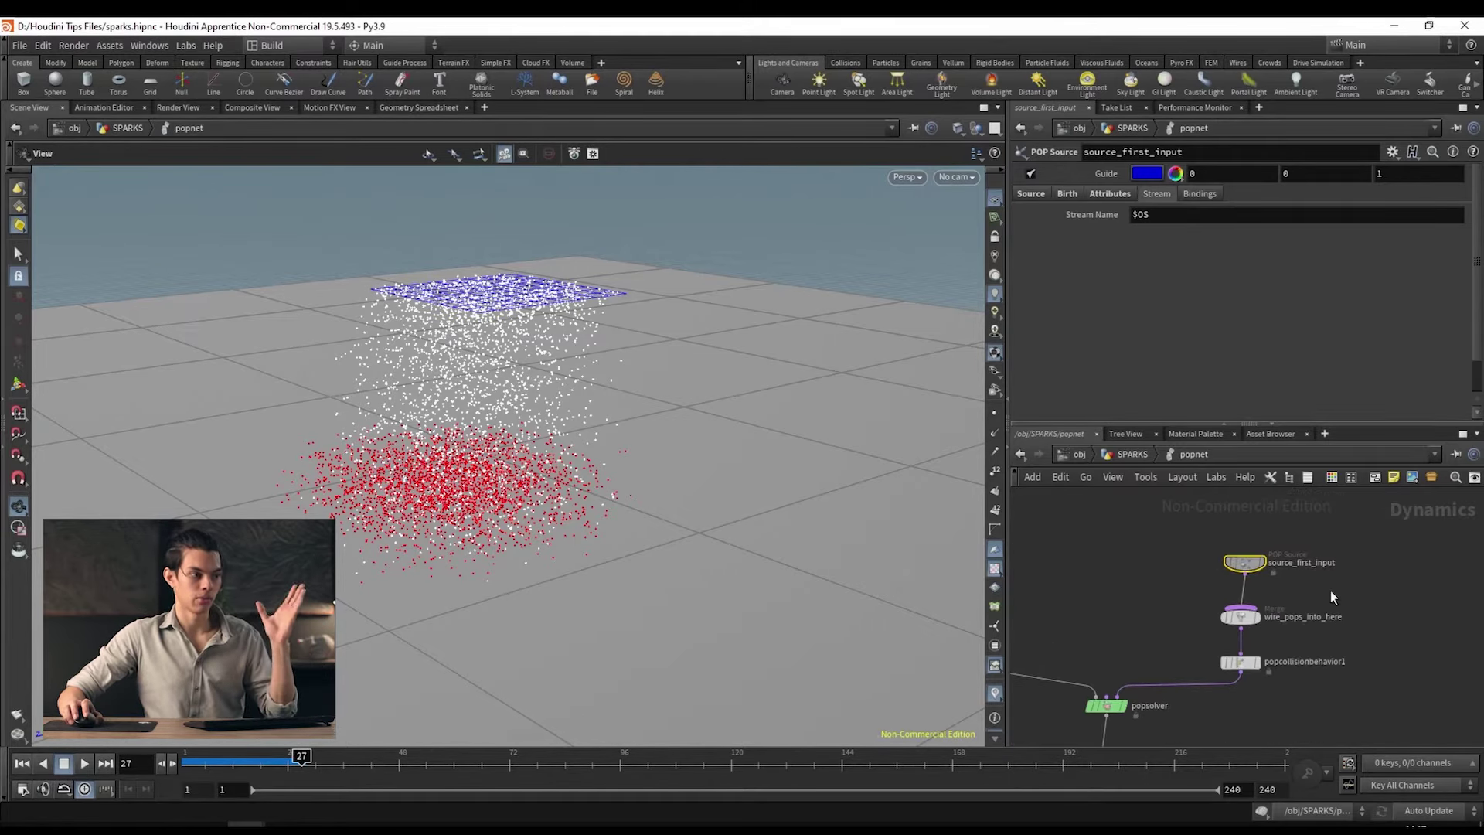
# Step: Set the Response of popcollisionbehavior1 to Die and replay the simulation from frame 1 to check the ground impacts
pyautogui.click(1241, 663)
pyautogui.scroll(1, 1352, 661)
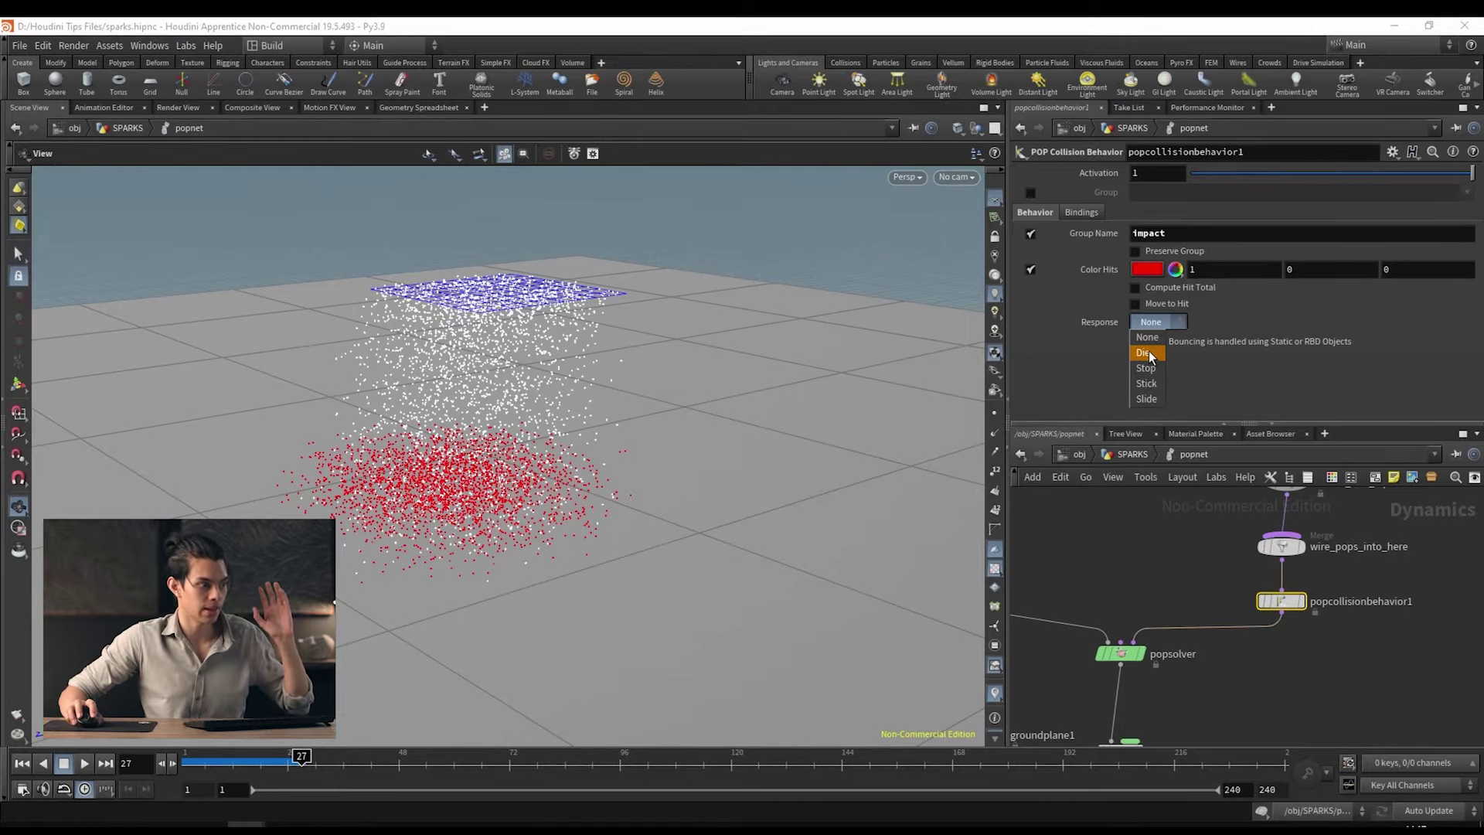
pyautogui.click(1144, 352)
pyautogui.hotkey('ctrl', 'Up')
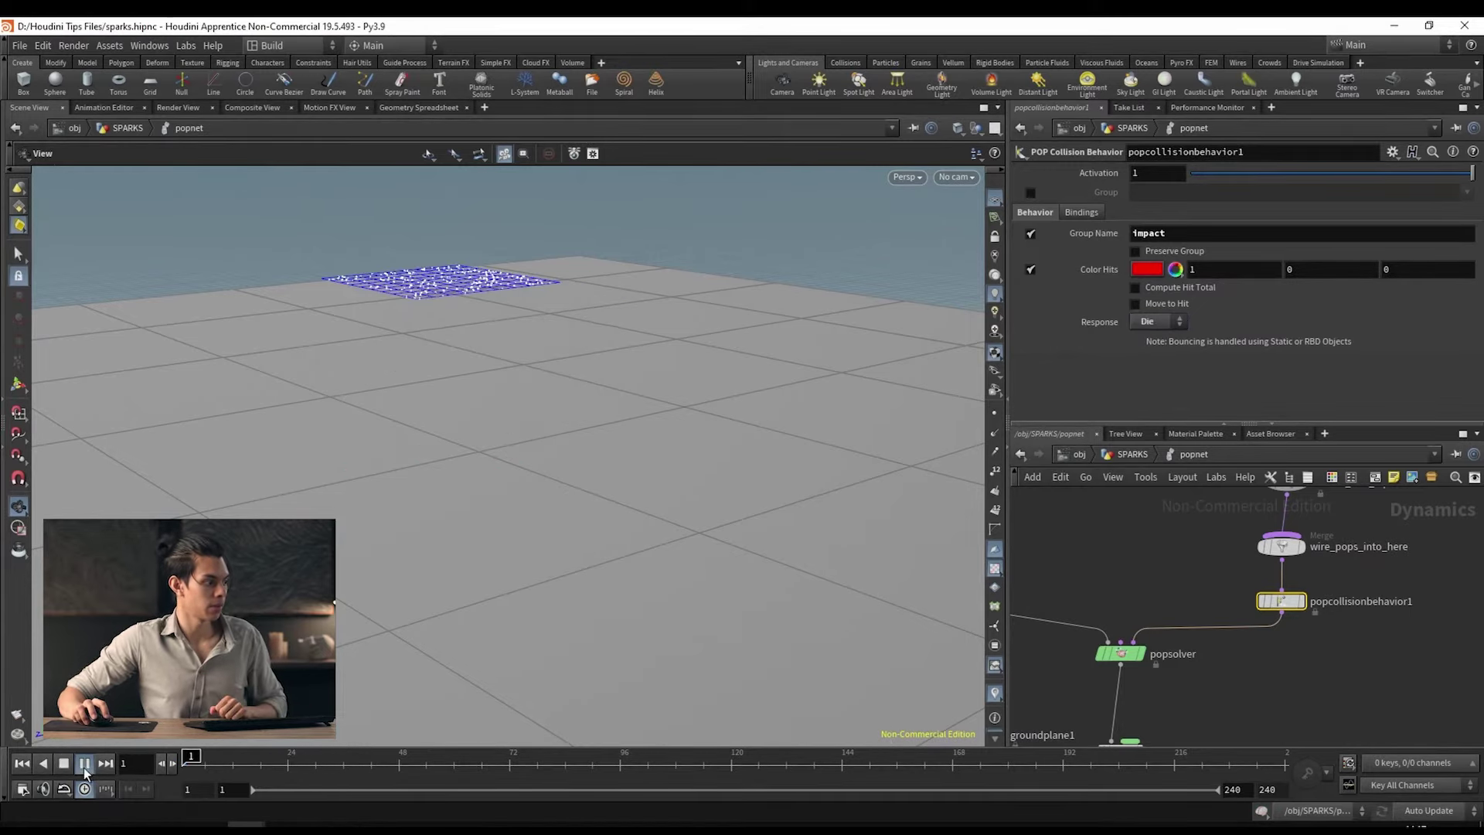
pyautogui.moveTo(712, 546); pyautogui.dragTo(480, 490)
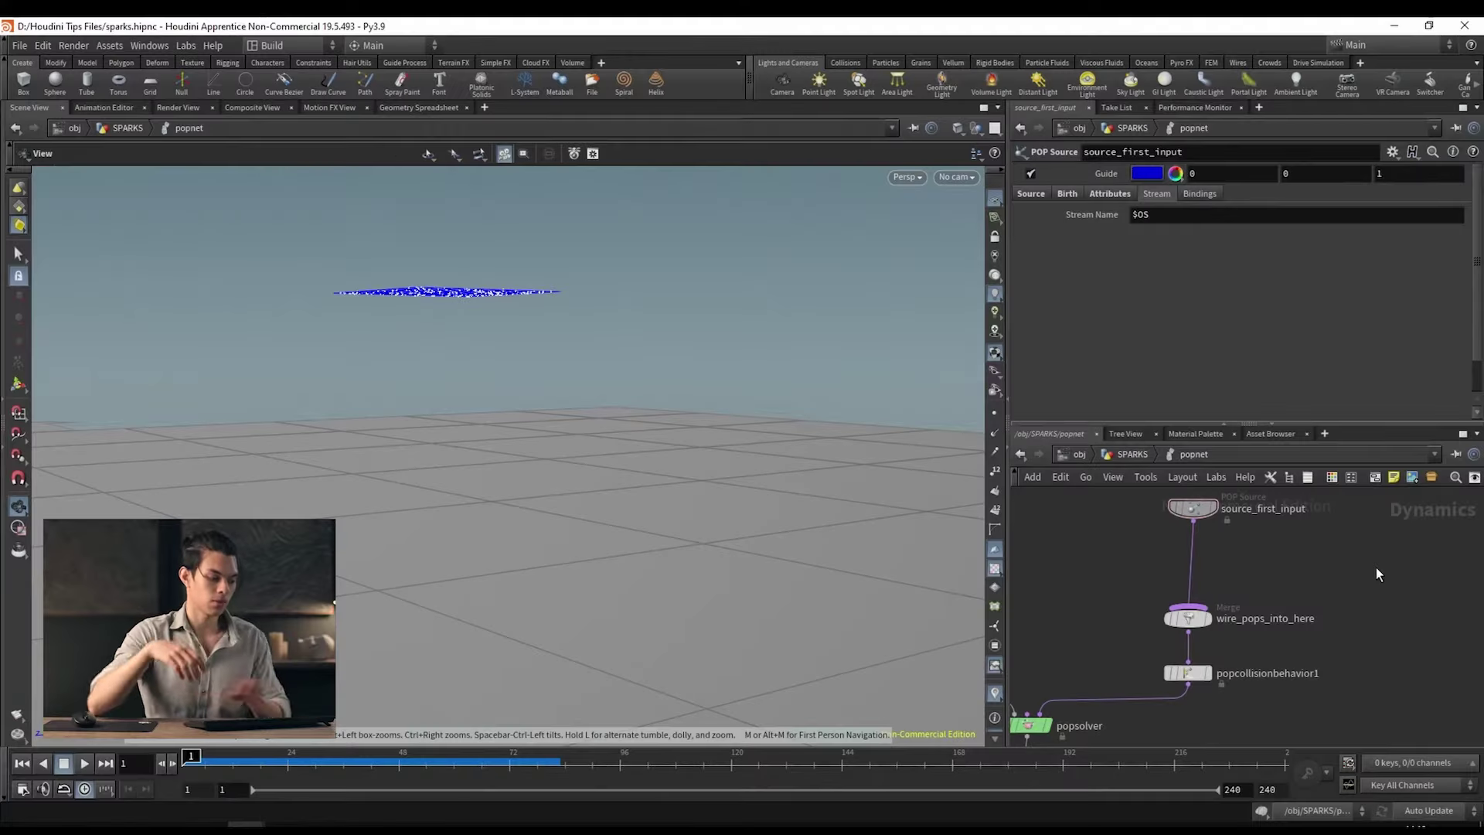
# Step: Add a POP Replicate node beside source_first_input and wire its output into the wire_pops_into_here merge
pyautogui.press('Tab')
pyautogui.write('pop repli')
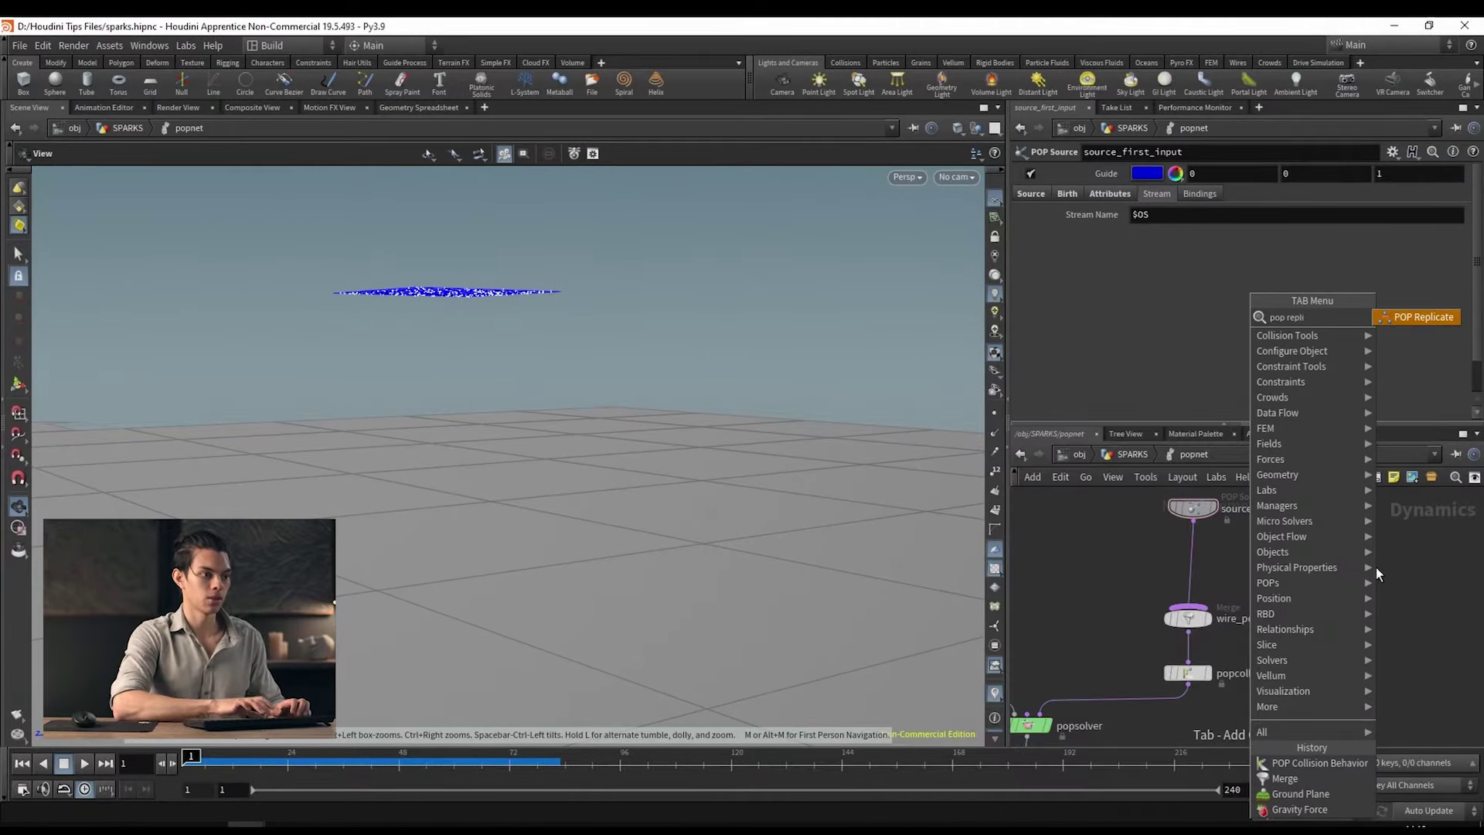
pyautogui.press('Return')
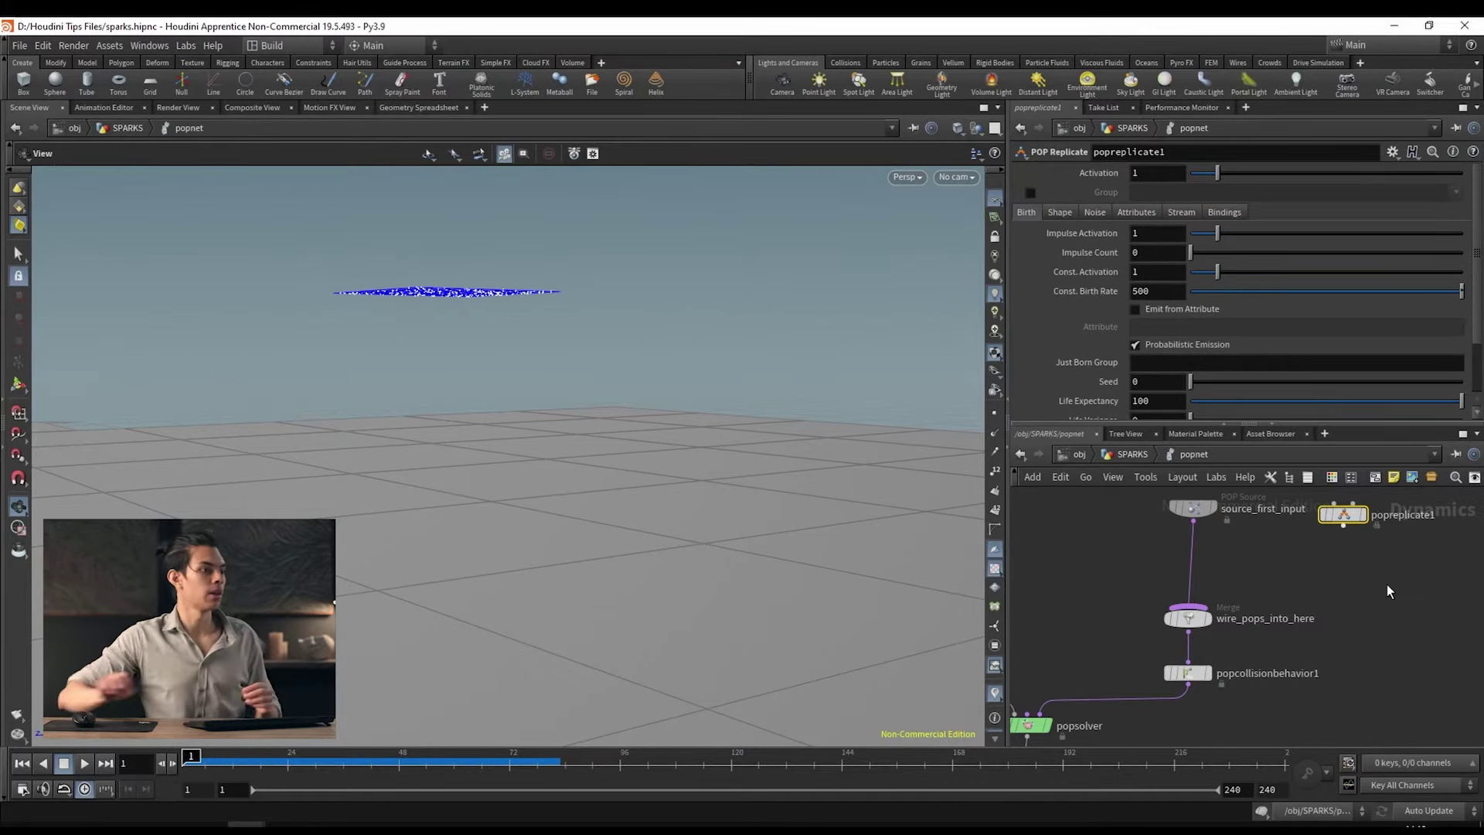
pyautogui.click(1343, 526)
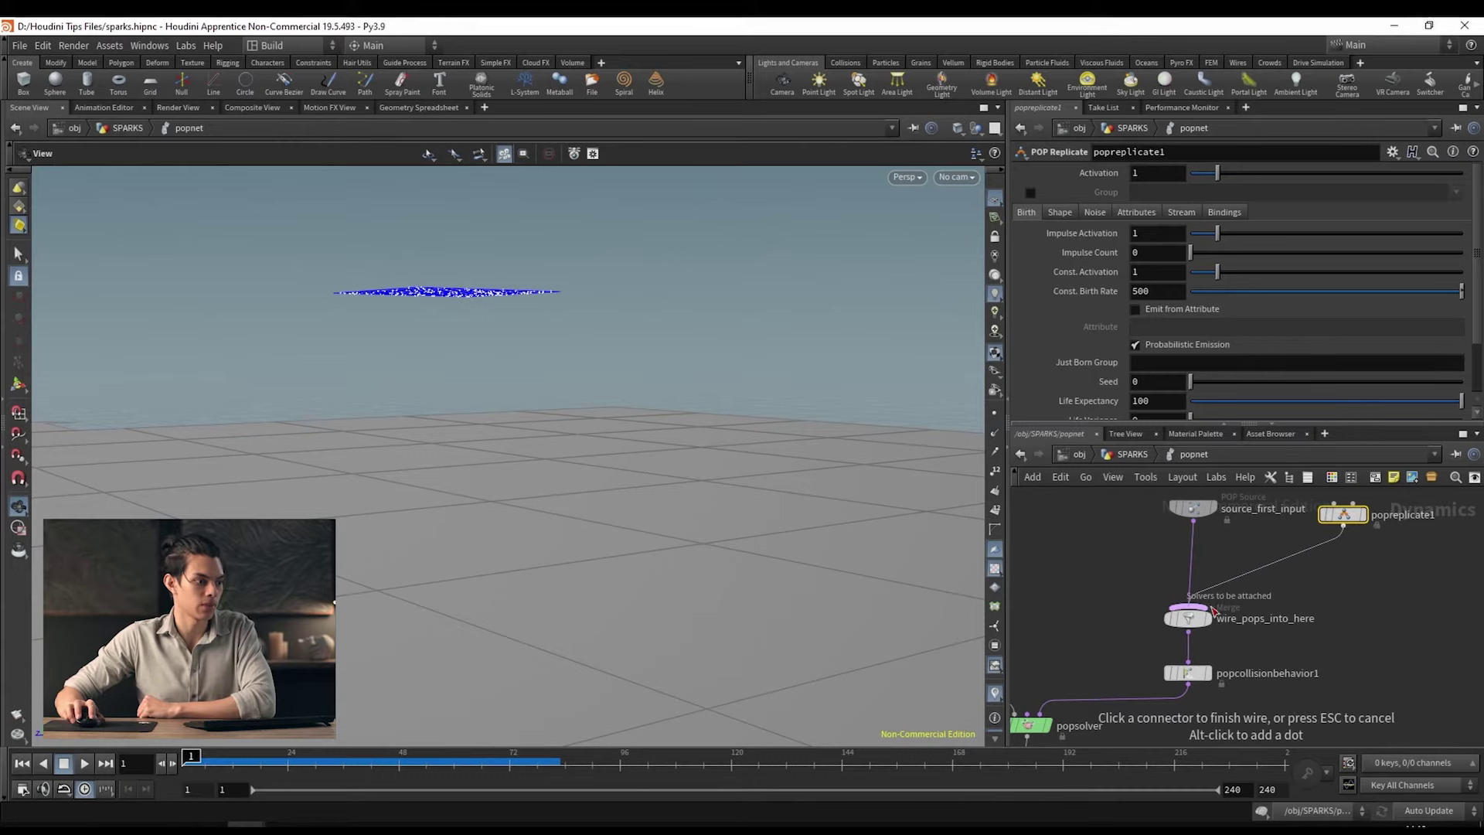
pyautogui.click(1195, 607)
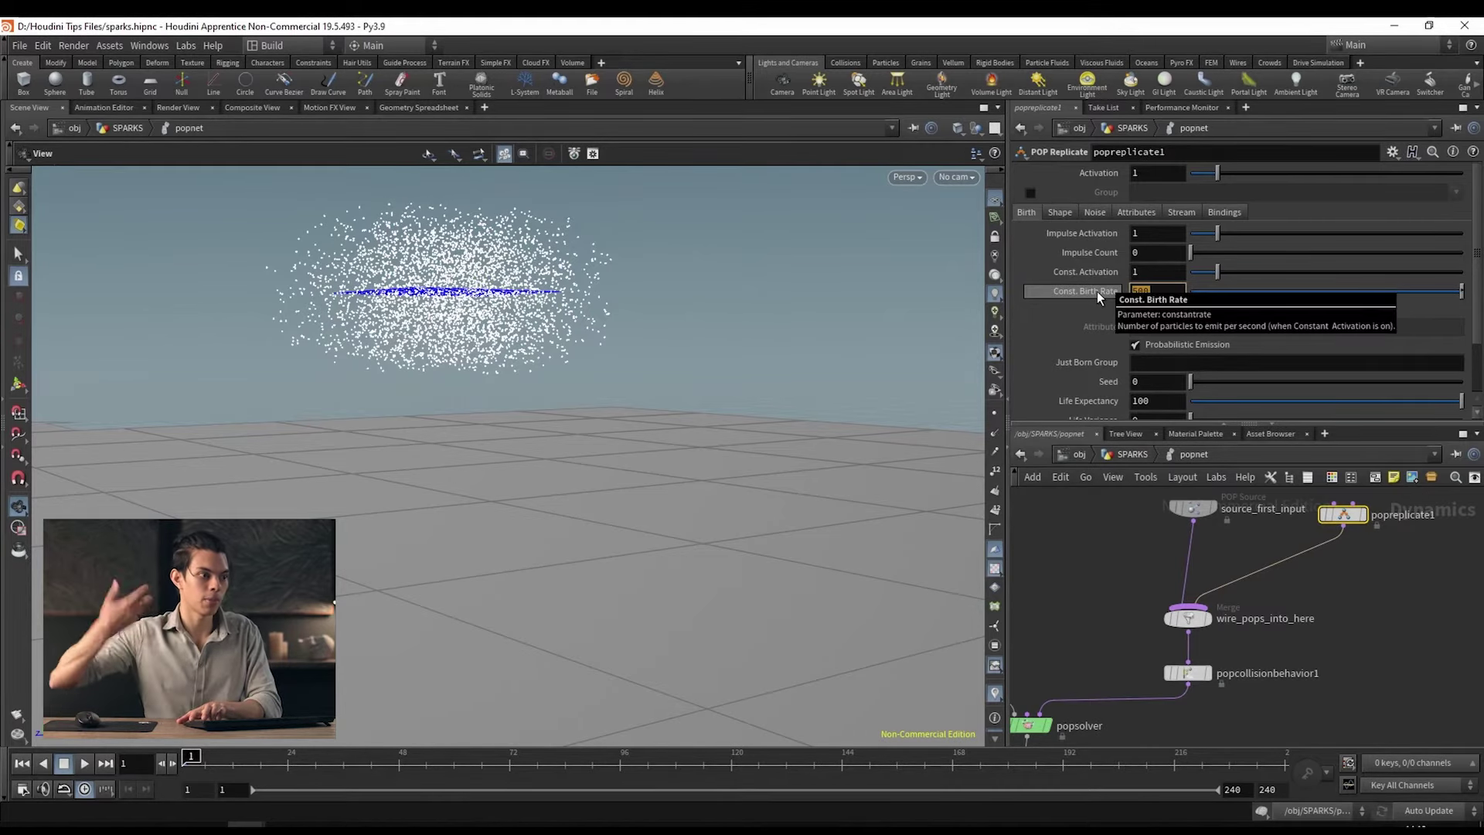
# Step: Set the POP Replicate node's Const. Activation and Const. Birth Rate to 0 and its Impulse Count to 5
pyautogui.write('0')
pyautogui.press('Return')
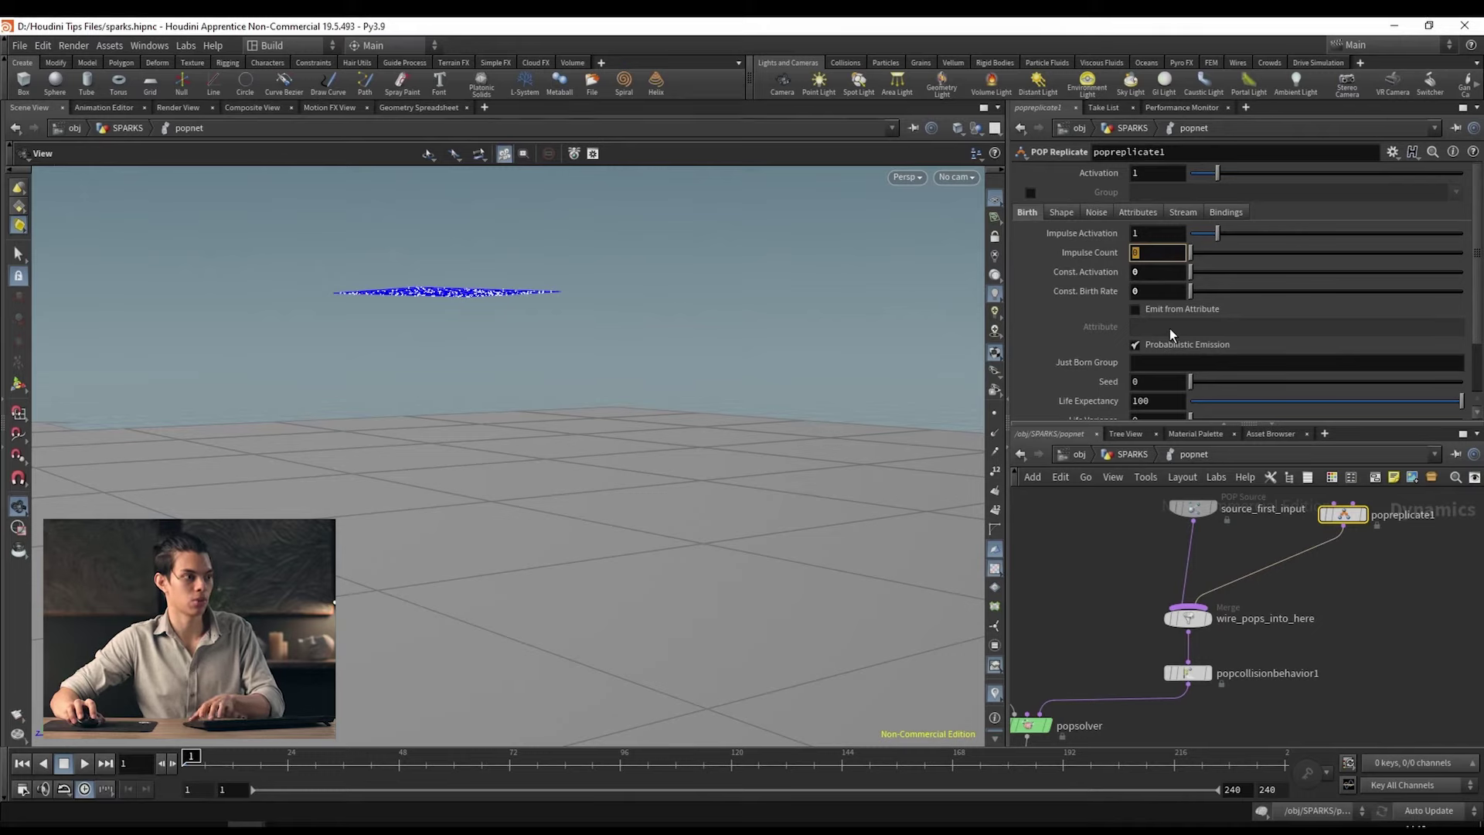
pyautogui.write('5')
pyautogui.press('Return')
# Step: Enable the Group option on popreplicate1 and restrict replication to the impact group
pyautogui.click(1030, 193)
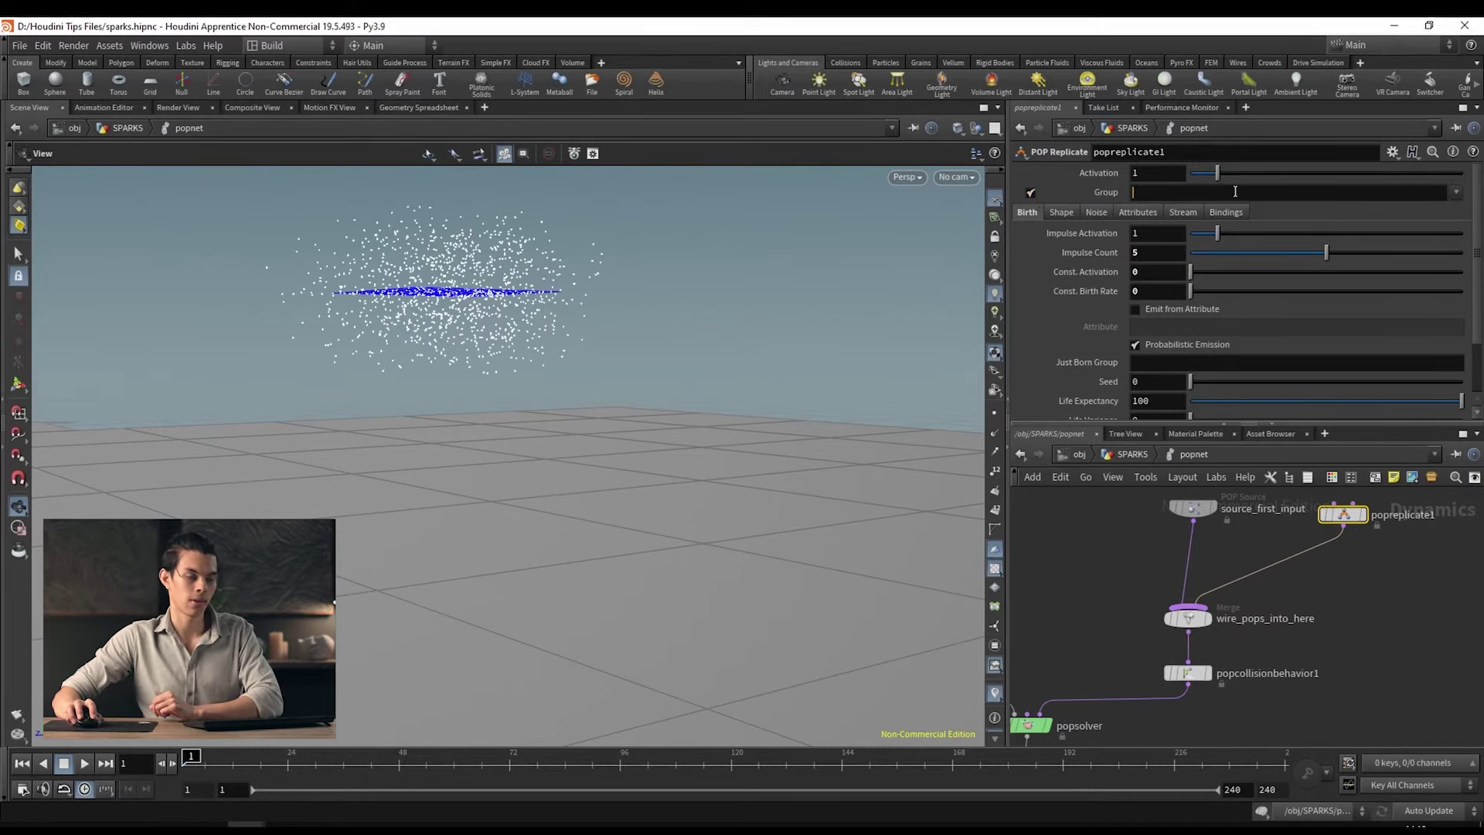
pyautogui.write('impact')
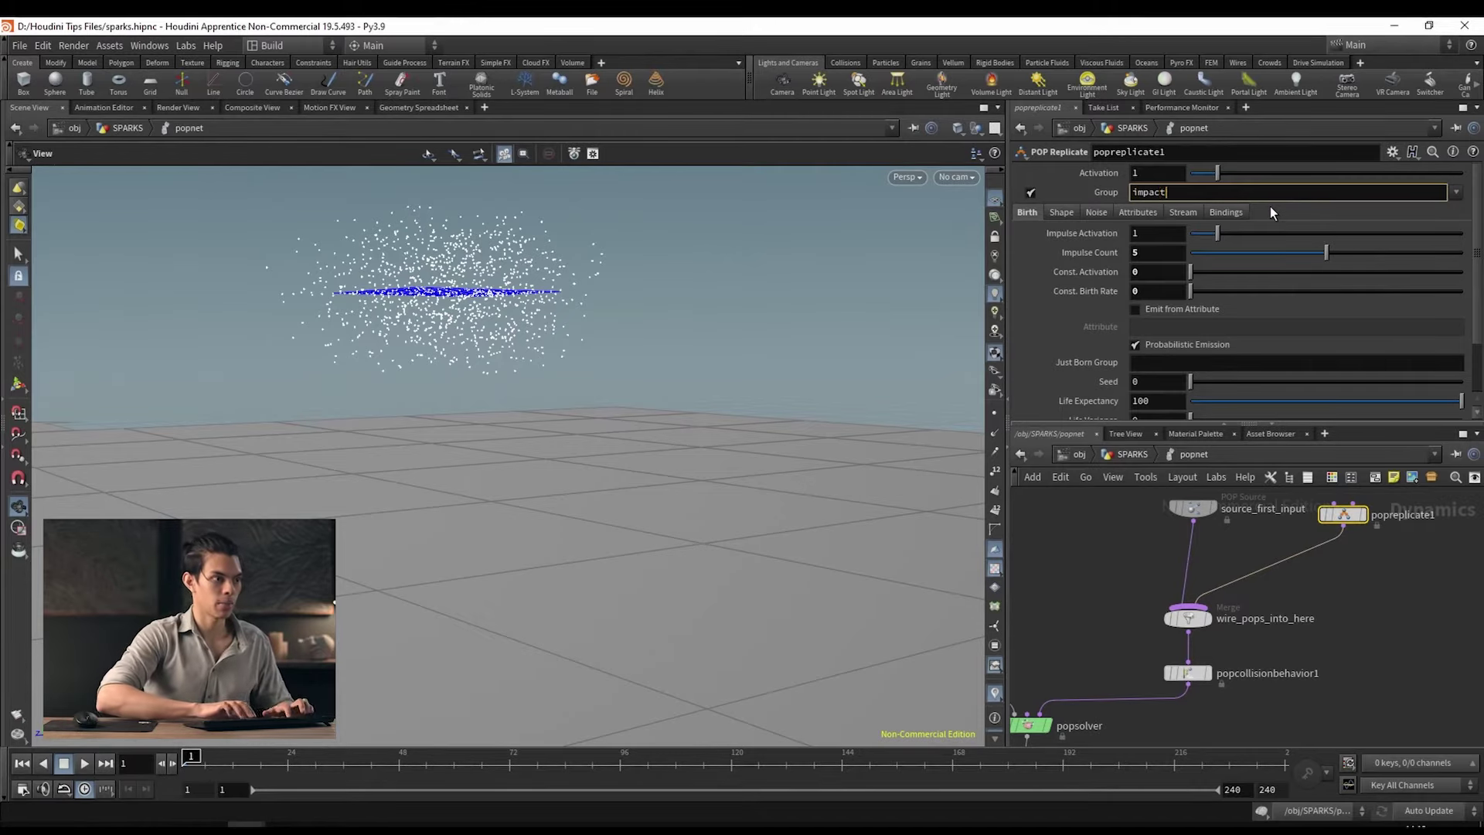
pyautogui.press('Return')
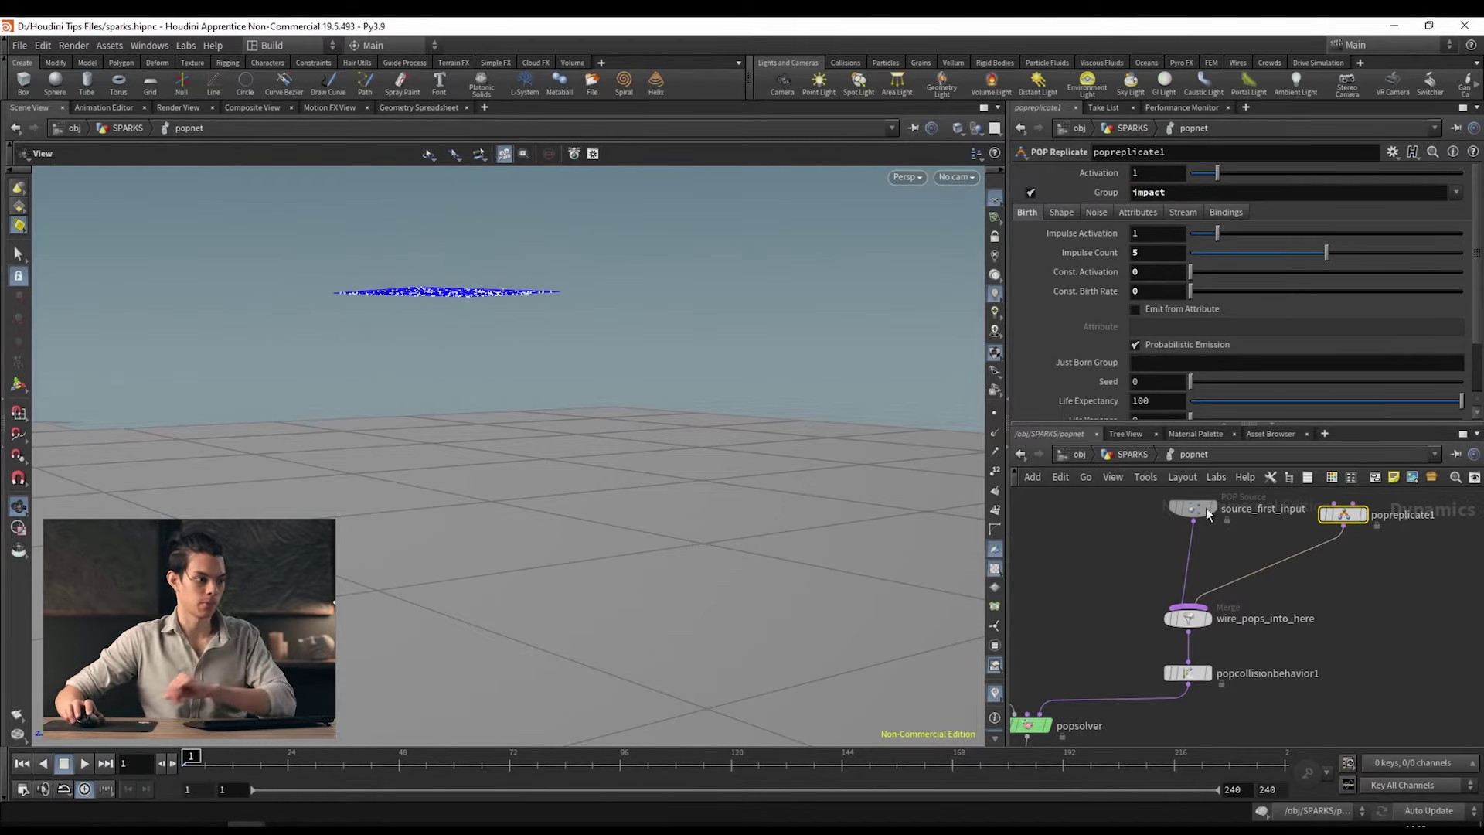
# Step: Set the POP Replicate node's birth Shape to Point and replay the simulation
pyautogui.click(1061, 212)
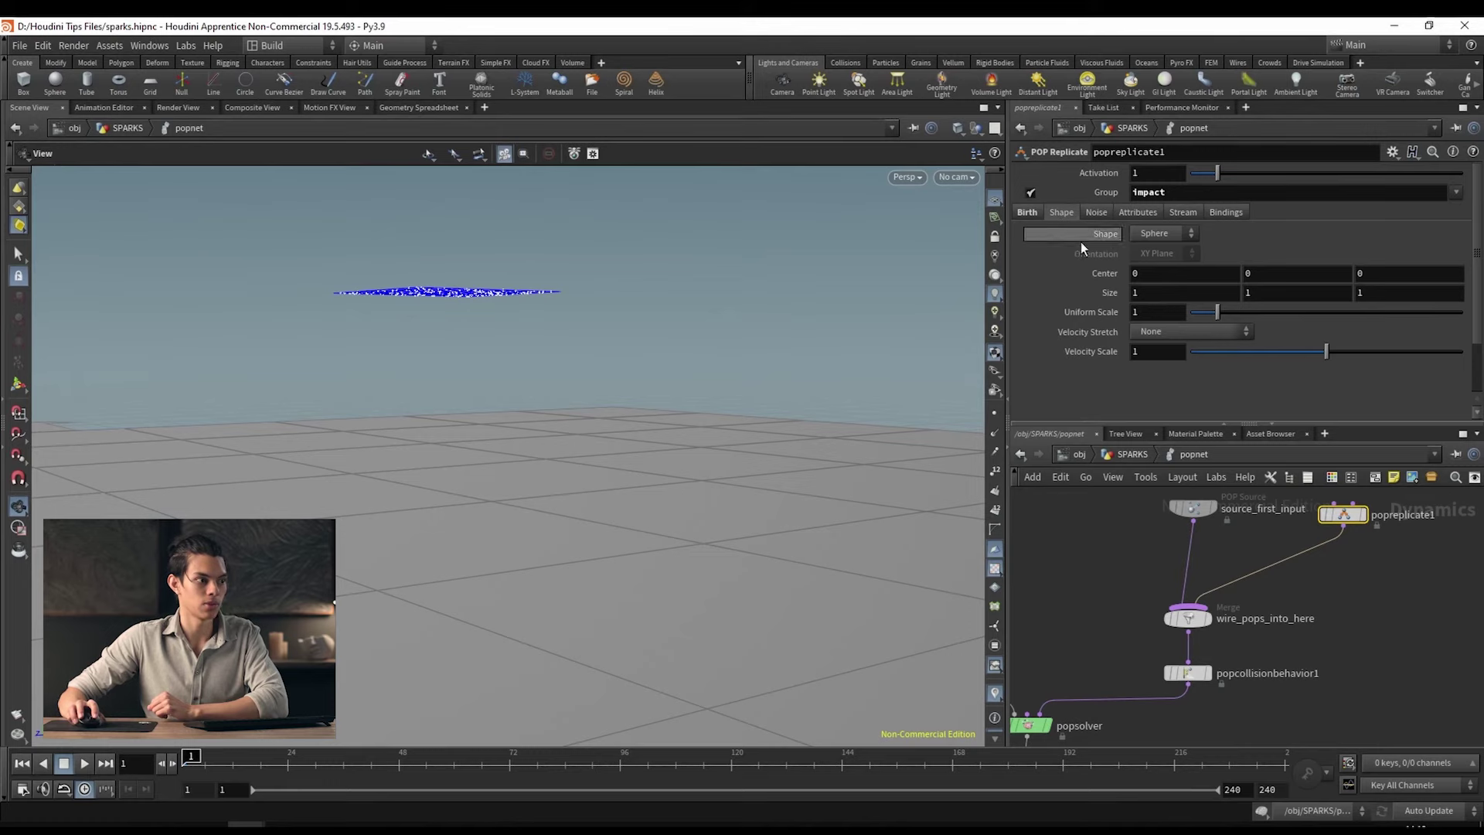
pyautogui.moveTo(1115, 238)
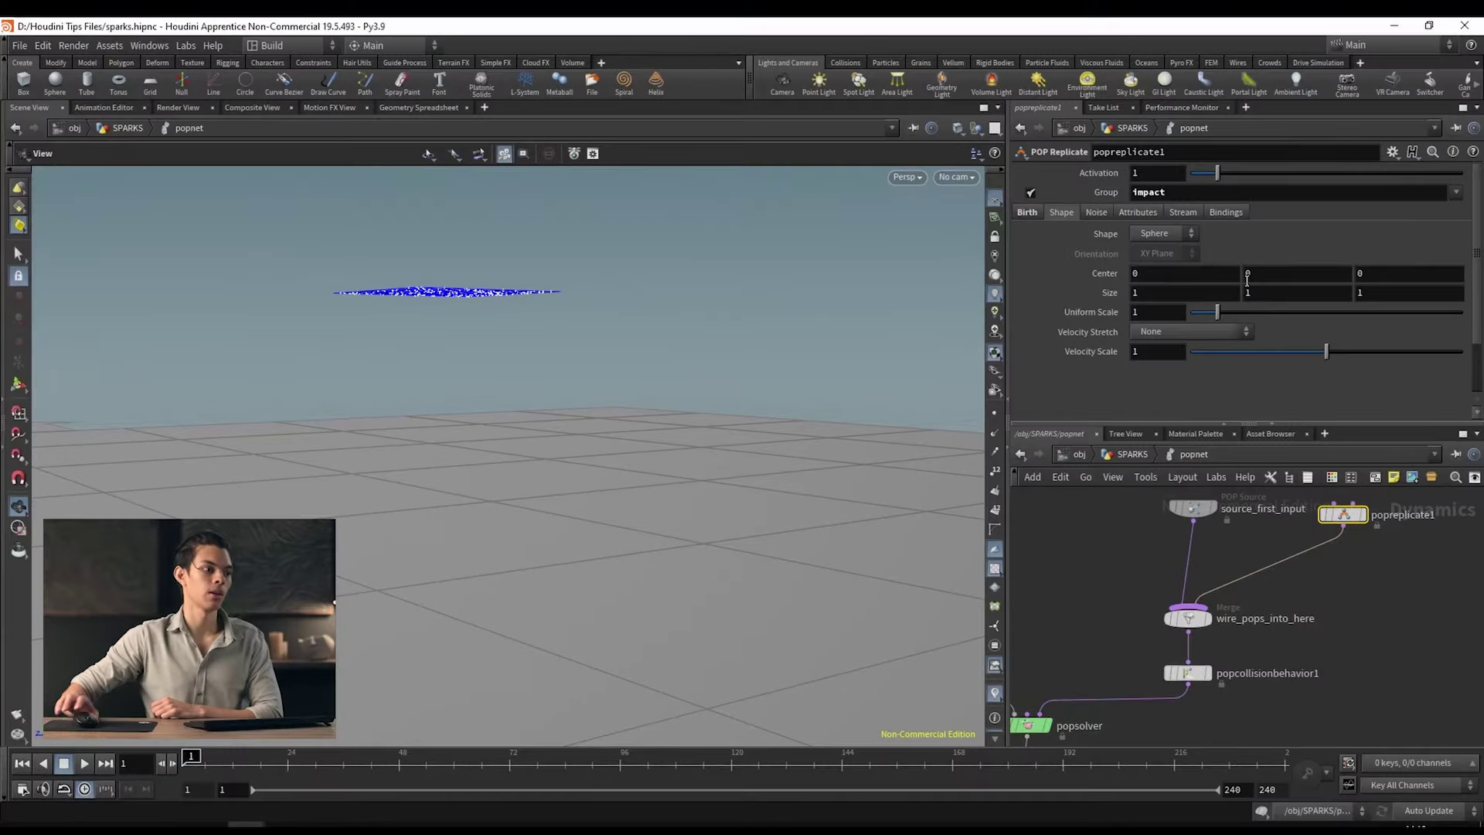
pyautogui.click(1180, 231)
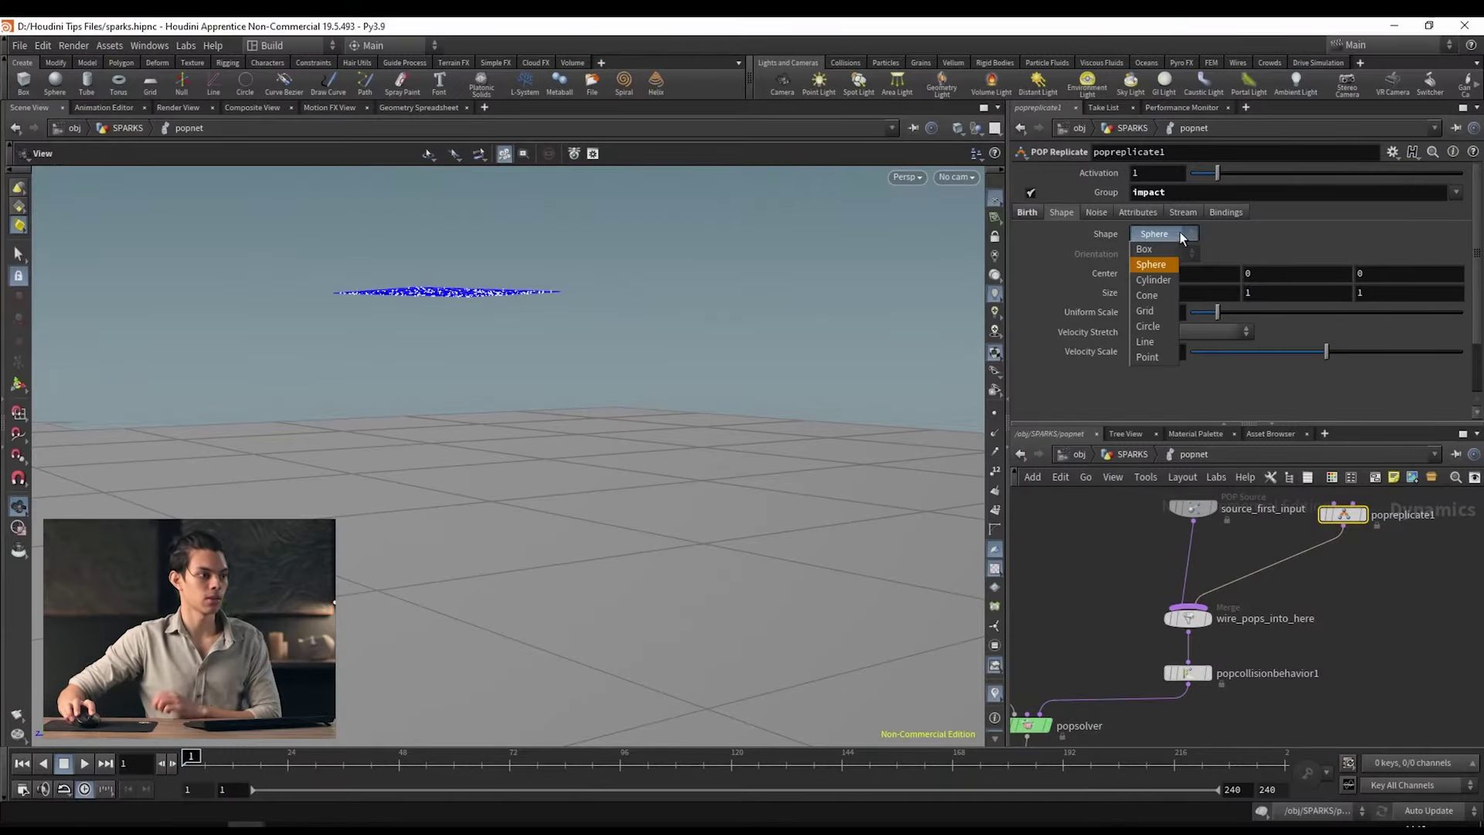
pyautogui.click(1148, 350)
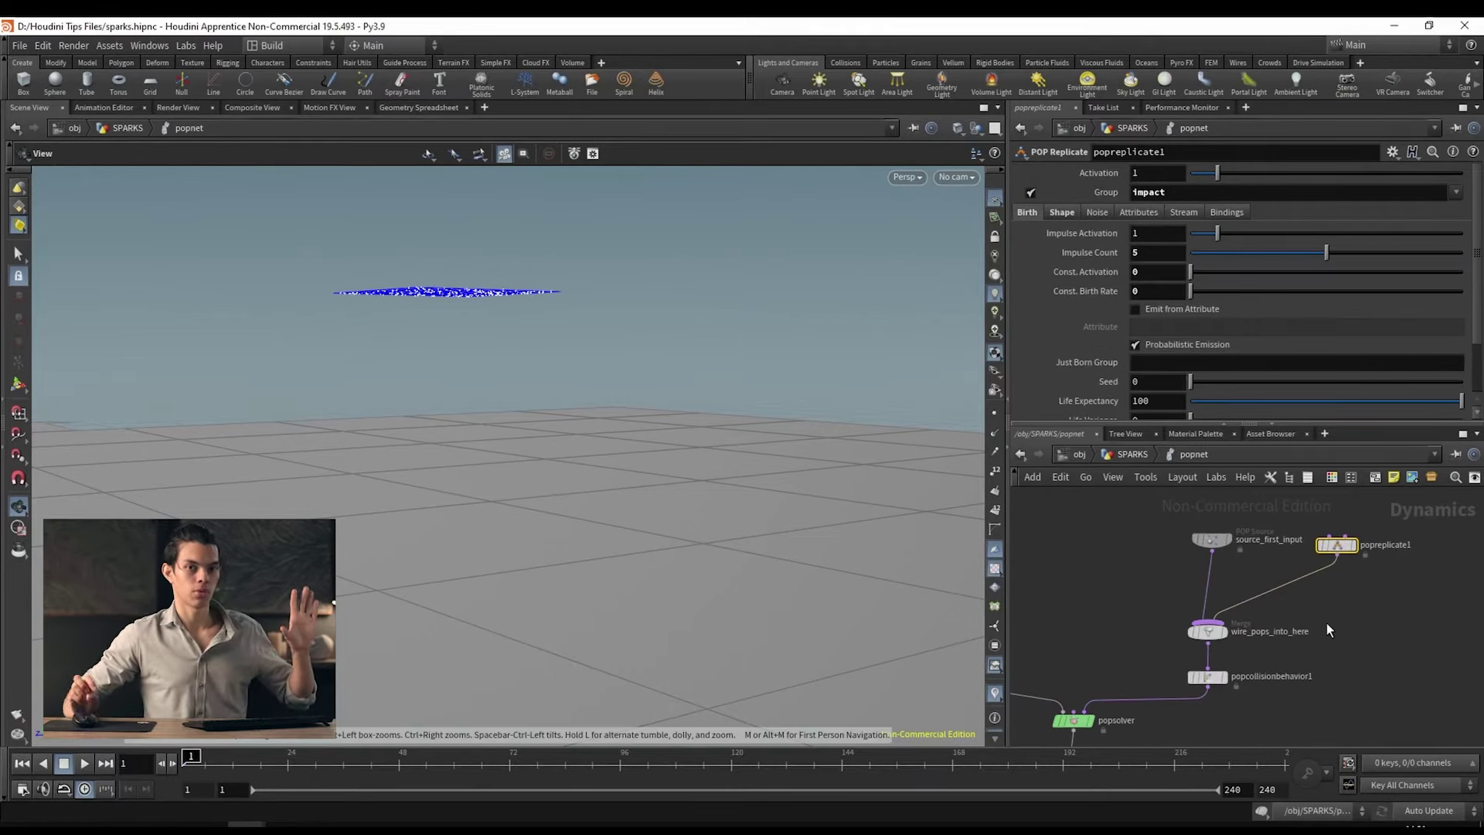
pyautogui.click(83, 764)
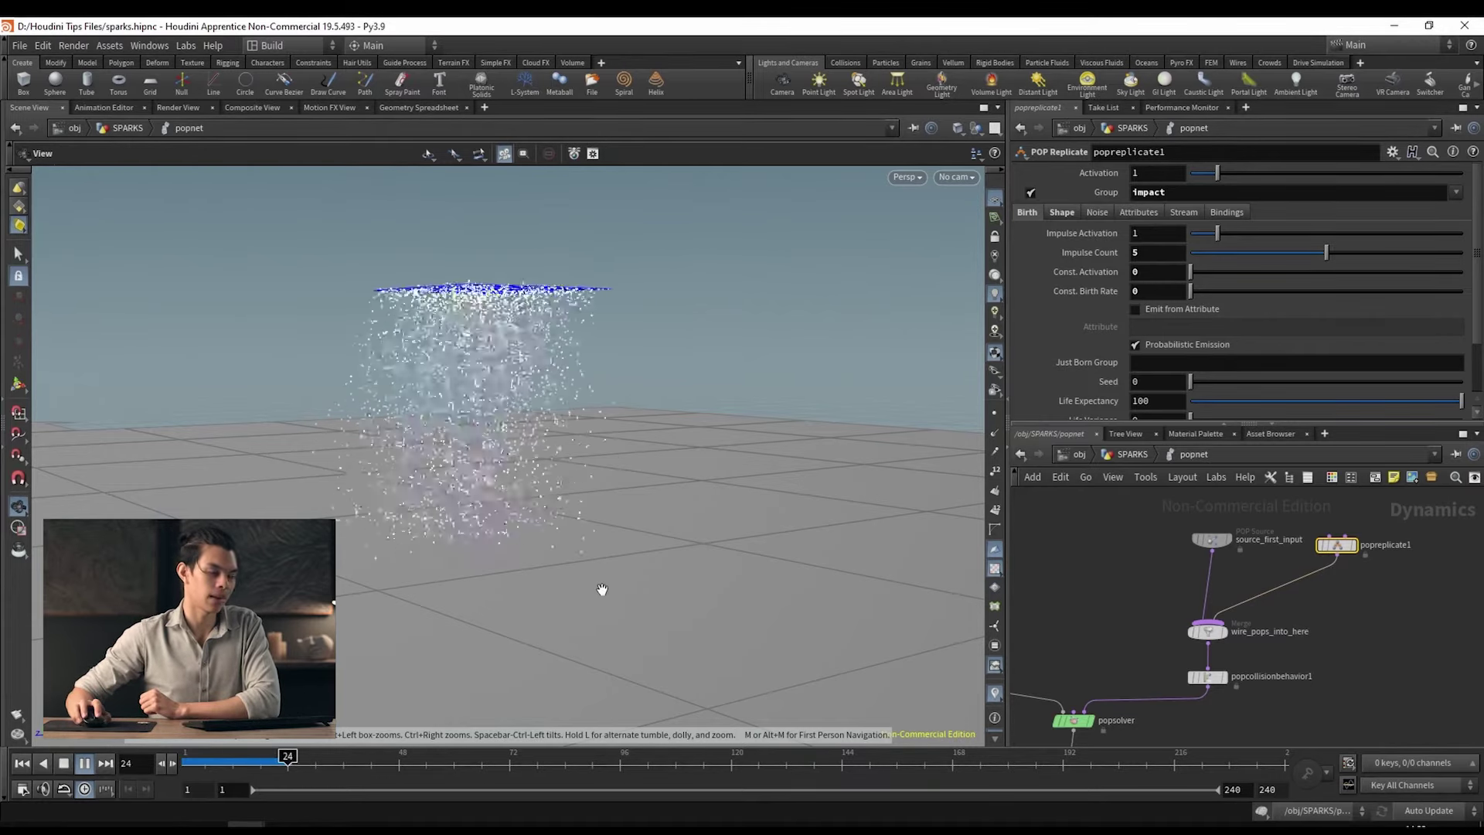
pyautogui.hotkey('ctrl', 'Up')
# Step: Move popcollisionbehavior1 above the wire_pops_into_here merge so it is wired only between source_first_input and the merge
pyautogui.moveTo(1310, 622); pyautogui.dragTo(1285, 604, button='middle')
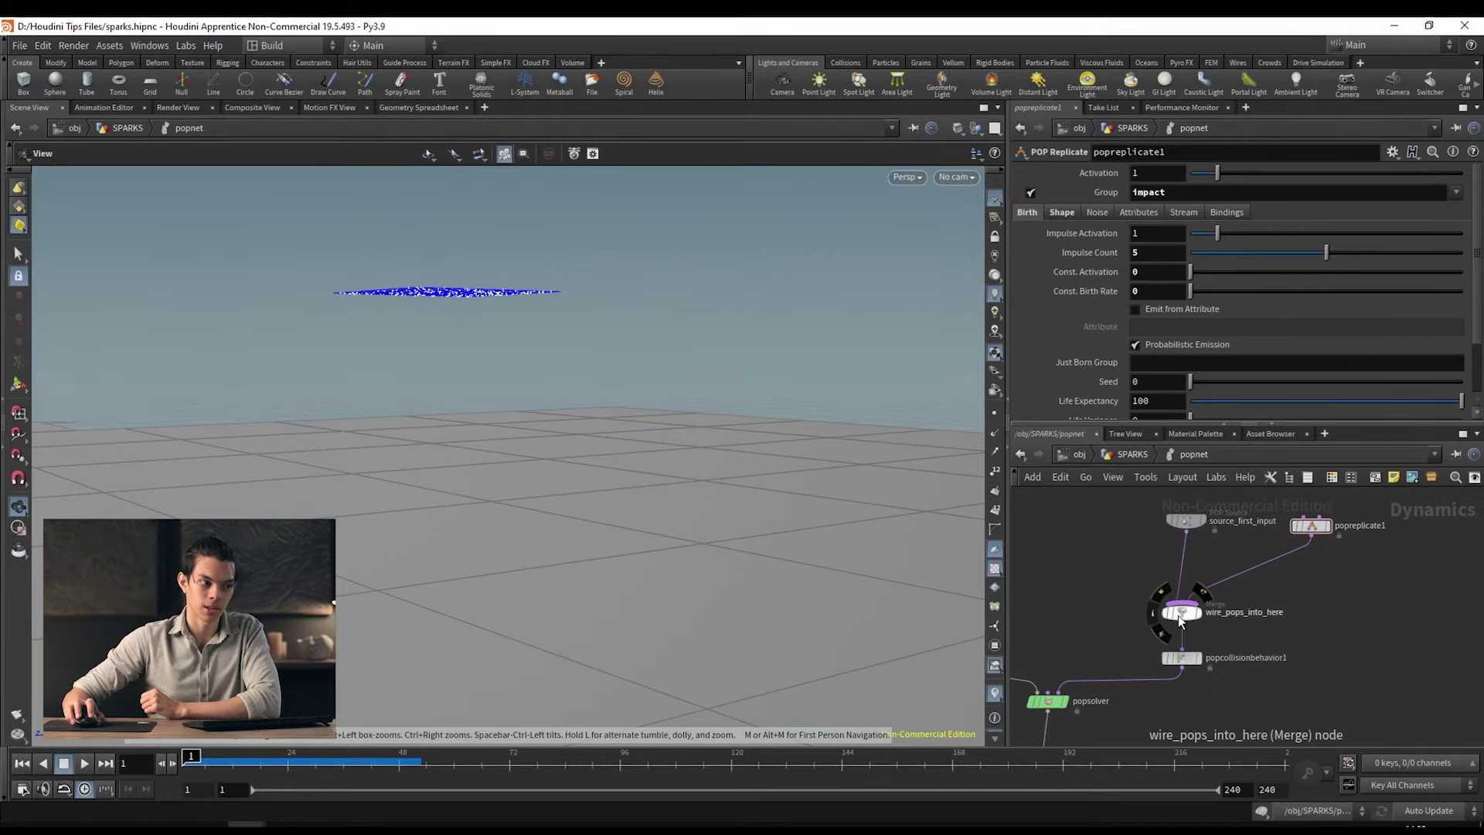
pyautogui.scroll(2, 1151, 664)
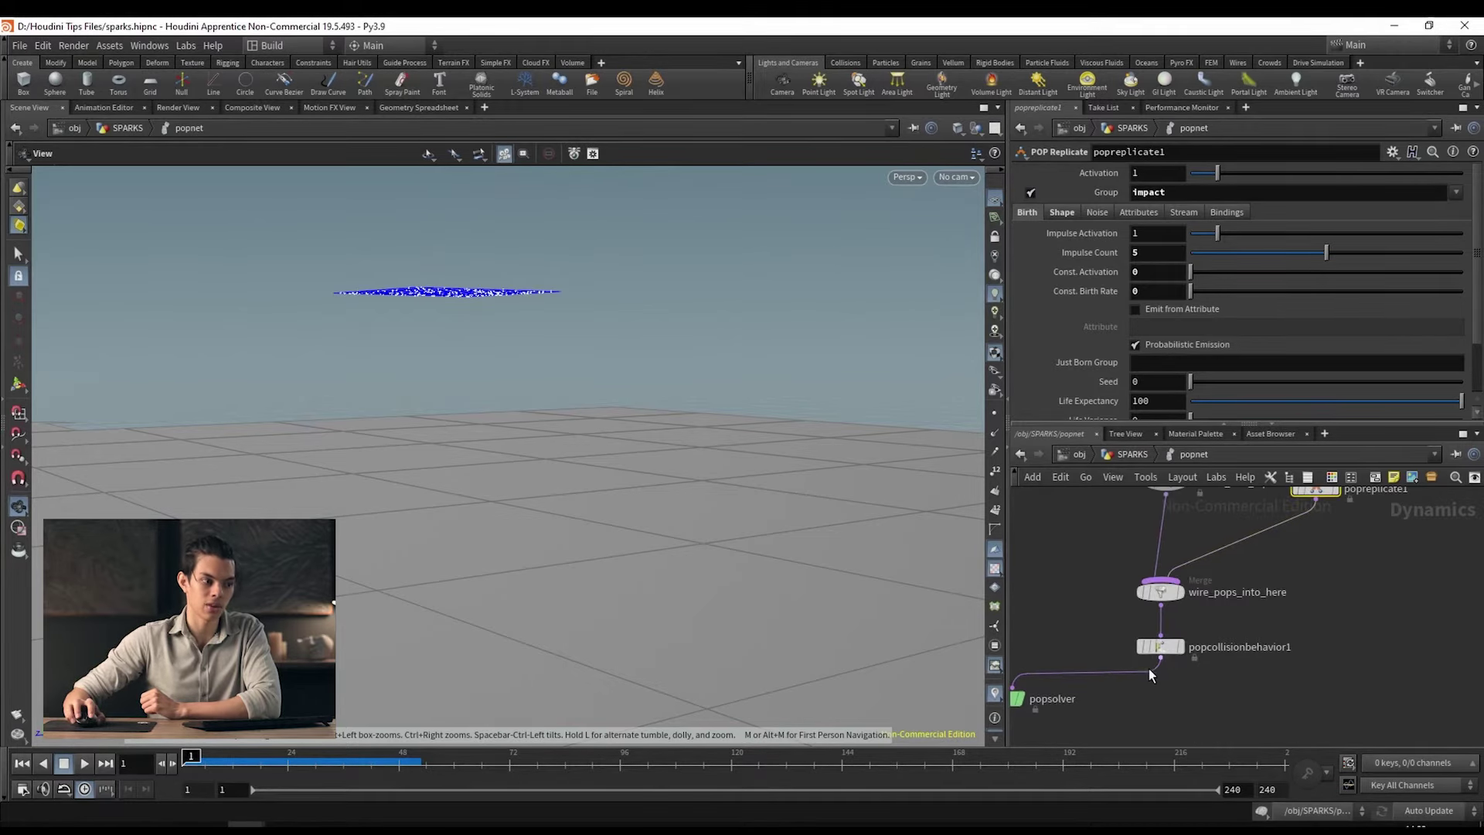
pyautogui.scroll(2, 1149, 669)
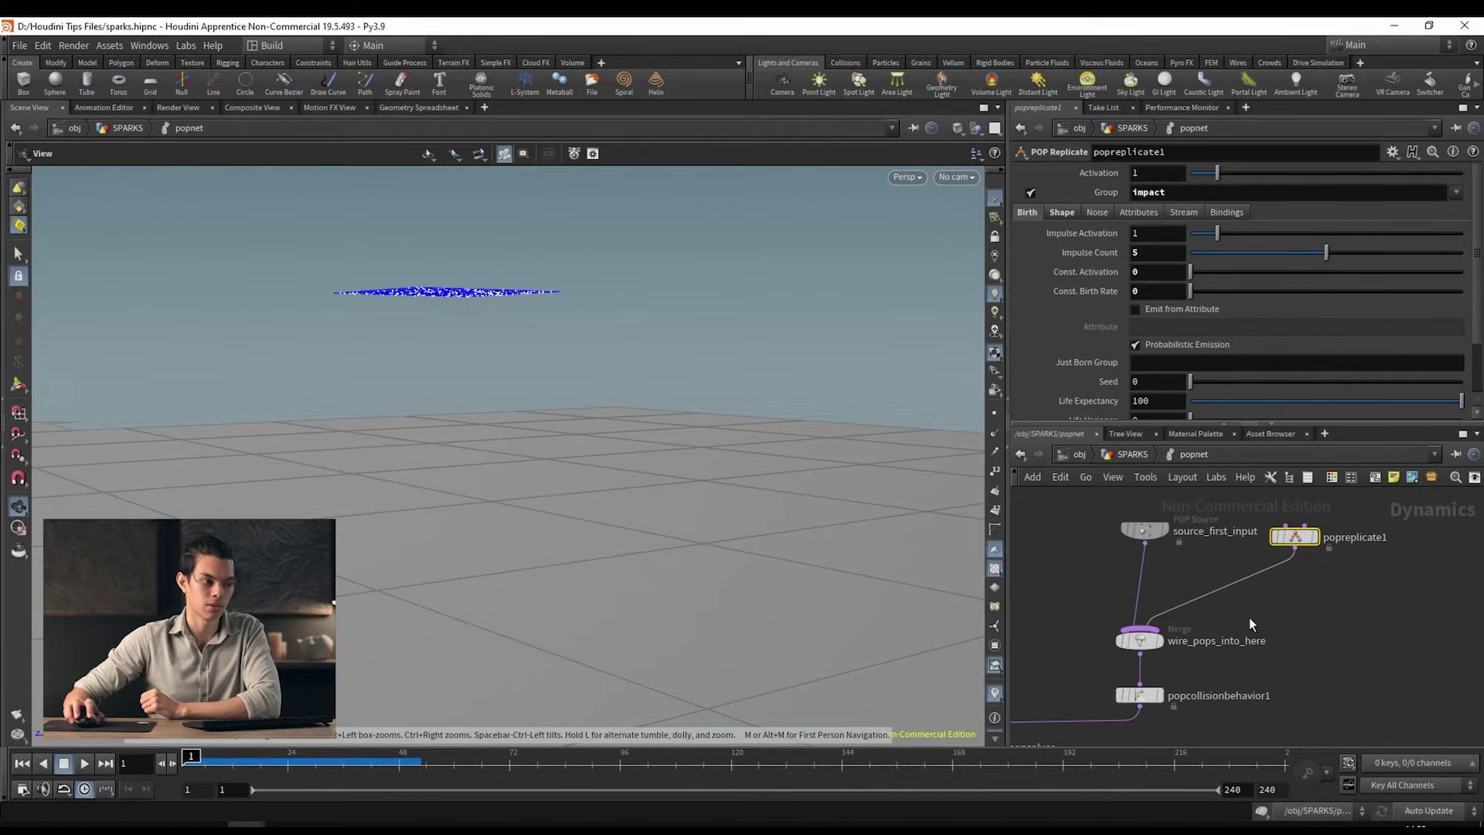
pyautogui.scroll(-2, 1259, 645)
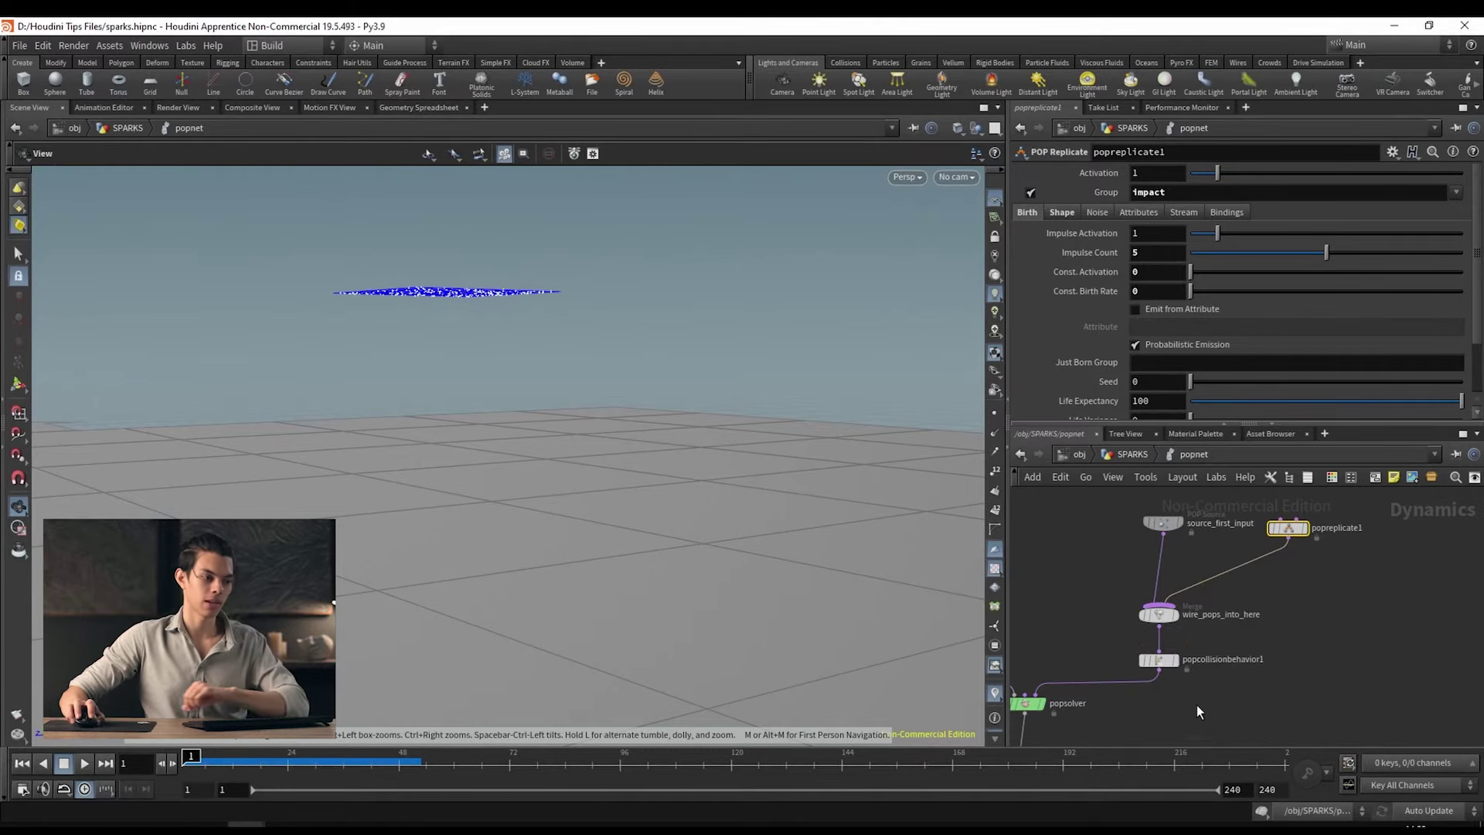
pyautogui.click(1161, 659)
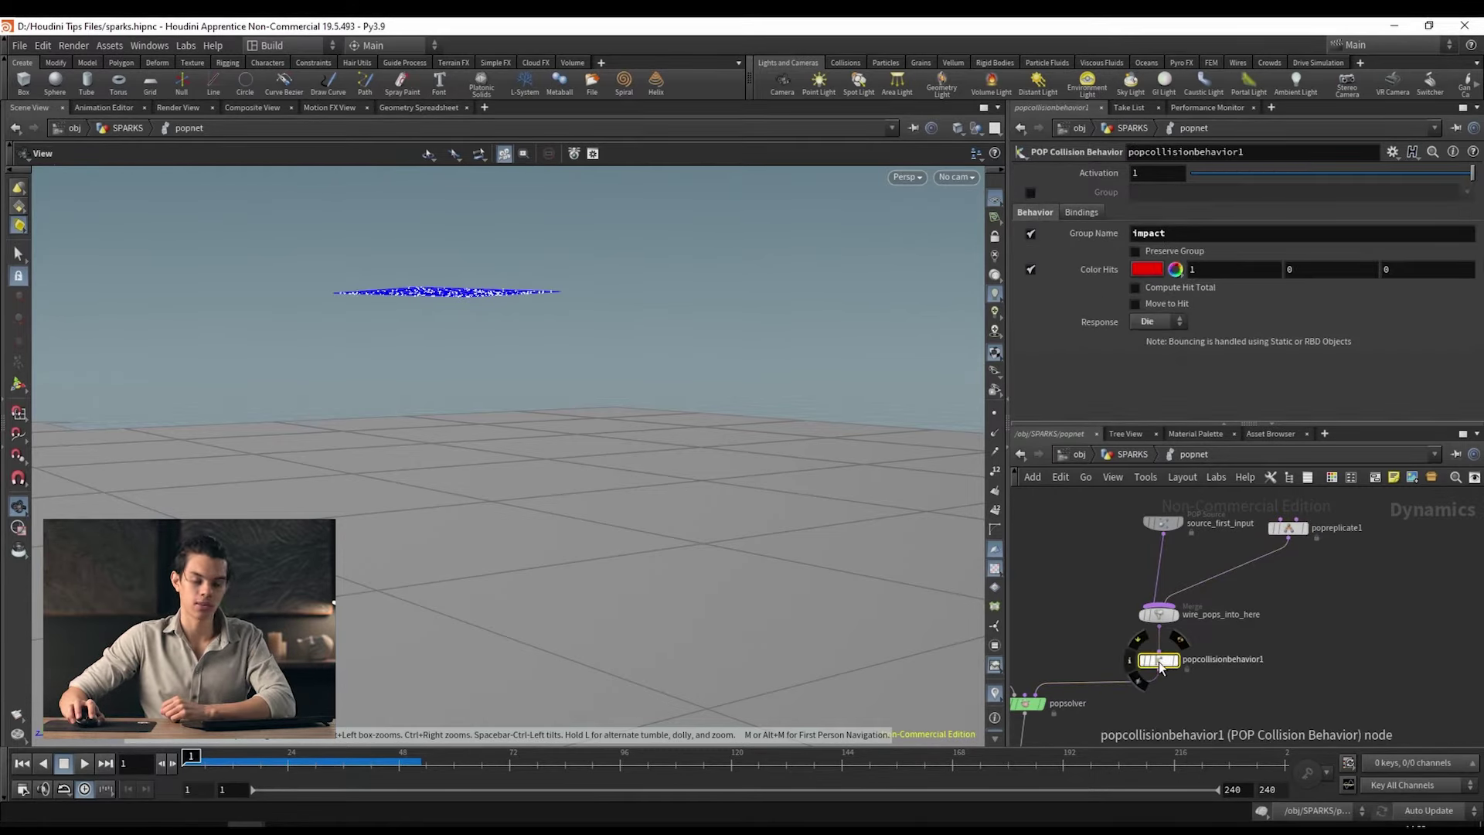
pyautogui.moveTo(1161, 666)
pyautogui.mouseDown()
pyautogui.moveTo(1260, 676)
pyautogui.moveTo(1292, 648)
pyautogui.moveTo(1167, 574)
pyautogui.moveTo(1175, 649)
pyautogui.mouseUp()
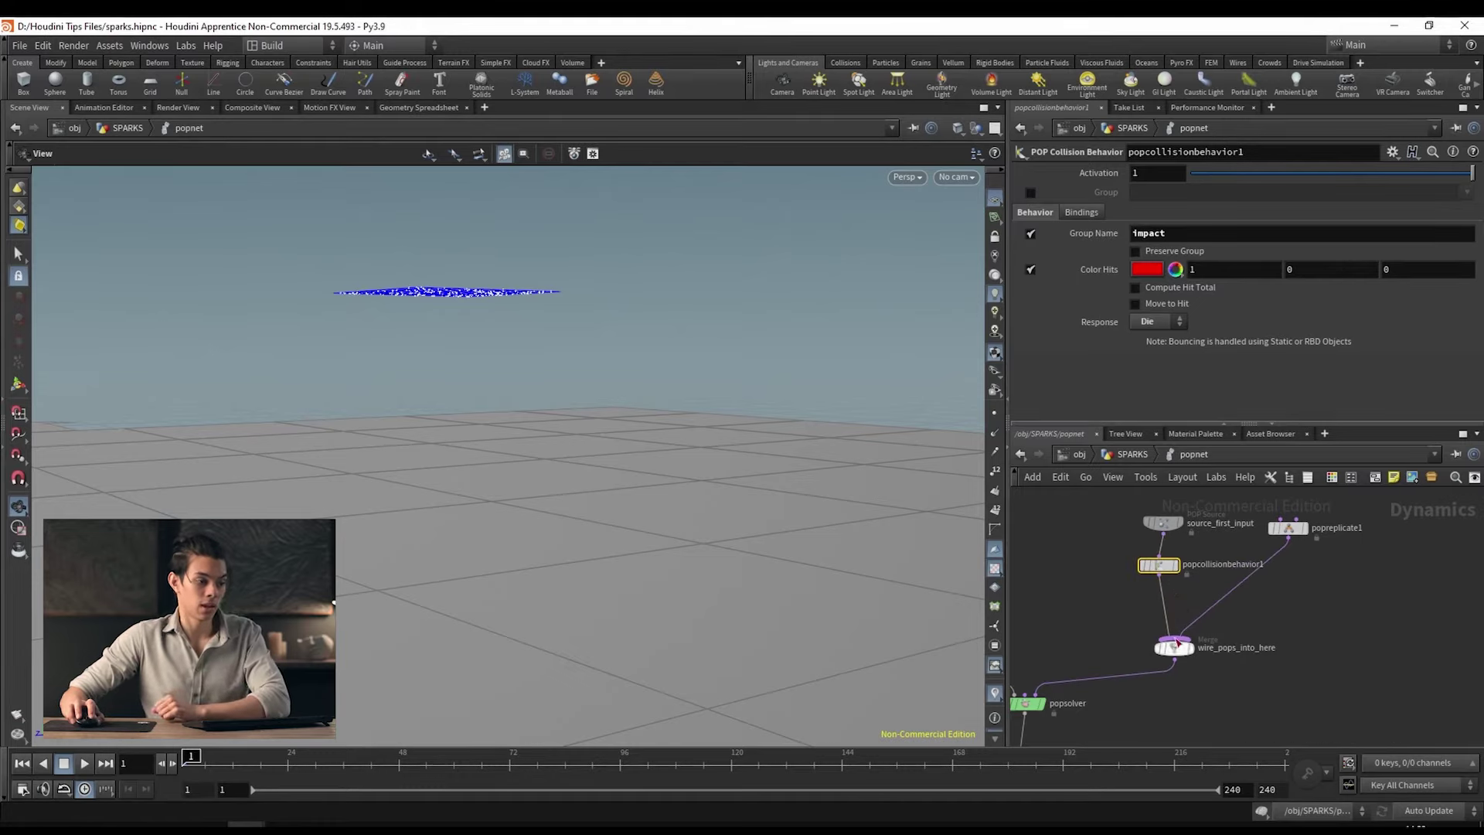
pyautogui.moveTo(1167, 574); pyautogui.dragTo(1167, 581)
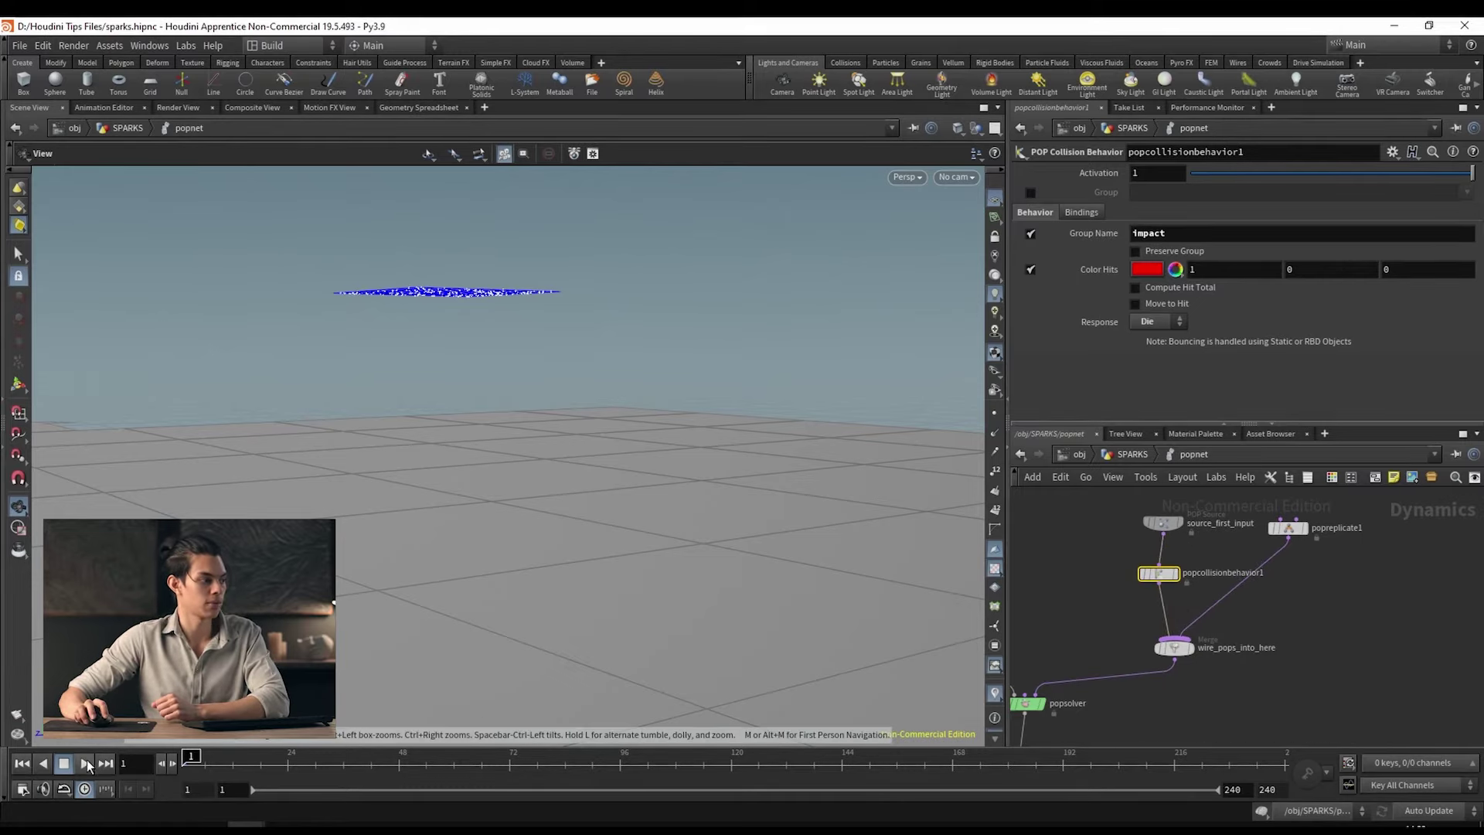
# Step: Replay the simulation while orbiting around the ground impacts, and place popcollisionbehavior1 slightly closer to the merge
pyautogui.press('Up')
pyautogui.moveTo(500, 476); pyautogui.dragTo(744, 502)
pyautogui.moveTo(536, 540); pyautogui.dragTo(370, 698)
pyautogui.hotkey('ctrl', 'Up')
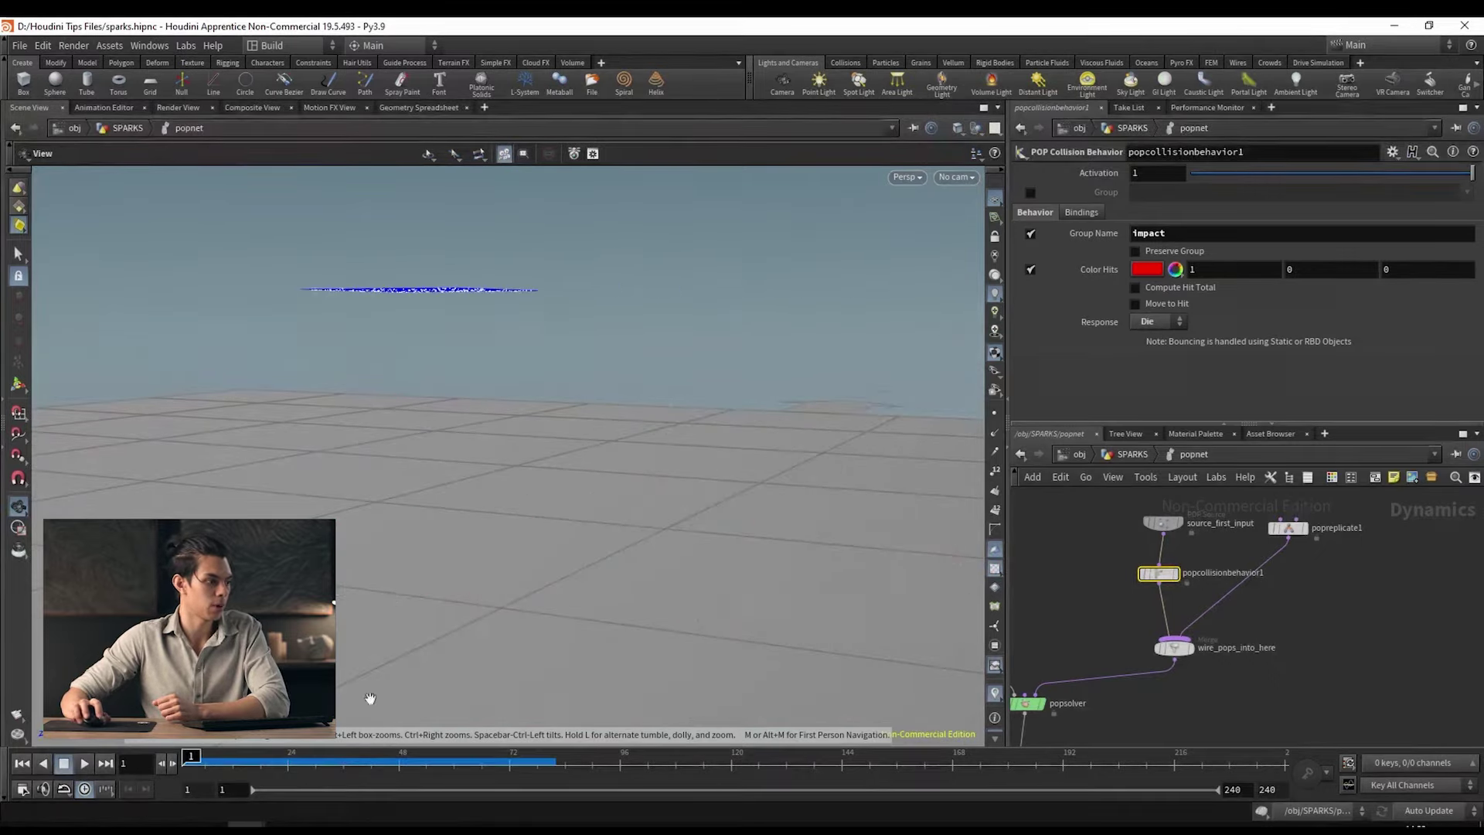
pyautogui.moveTo(1158, 572); pyautogui.dragTo(1164, 593)
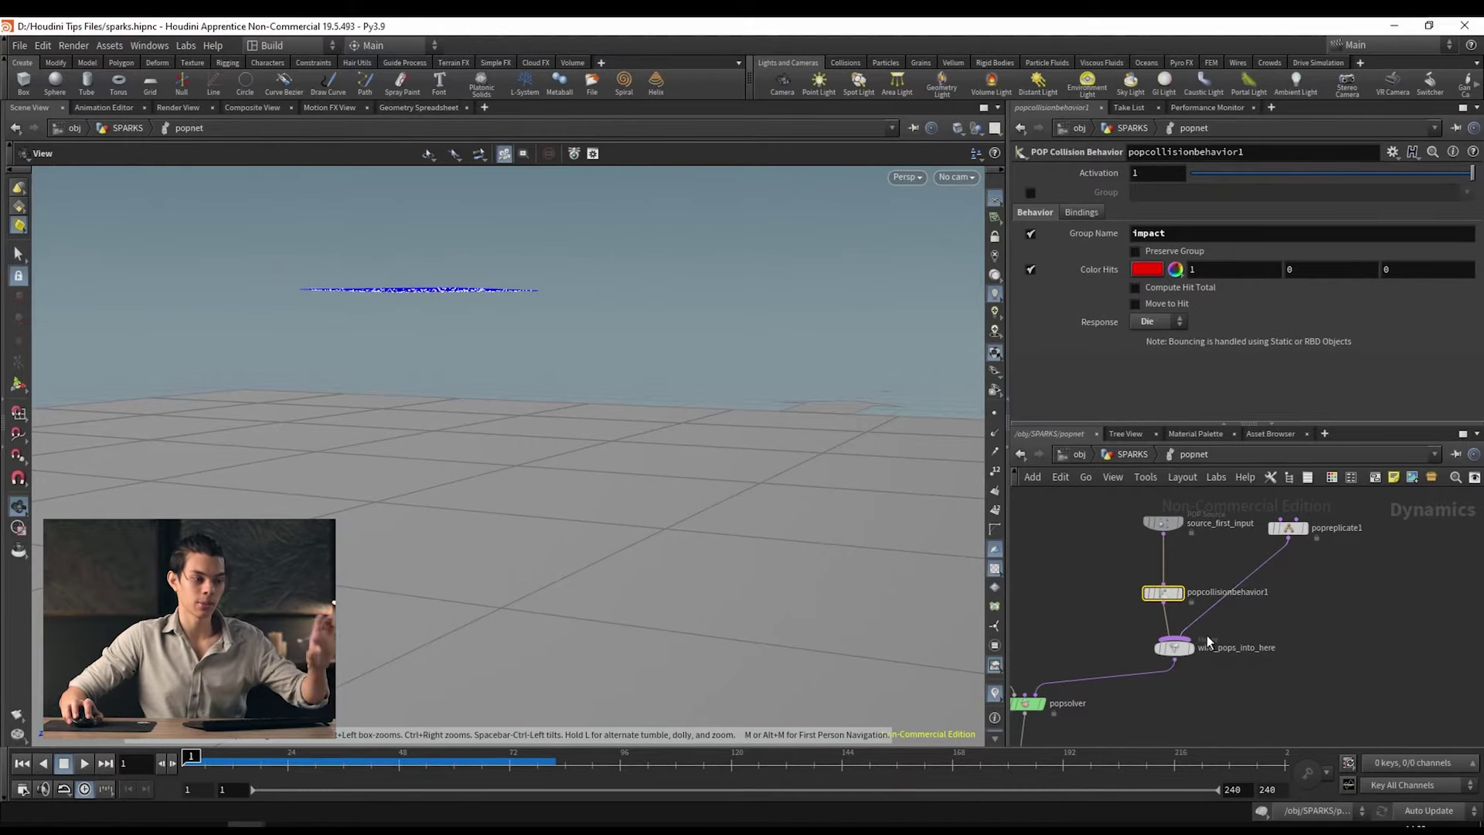
# Step: On popreplicate1, limit Inherit Attributes to v and set Initial Velocity to Add to inherited velocity
pyautogui.click(1289, 528)
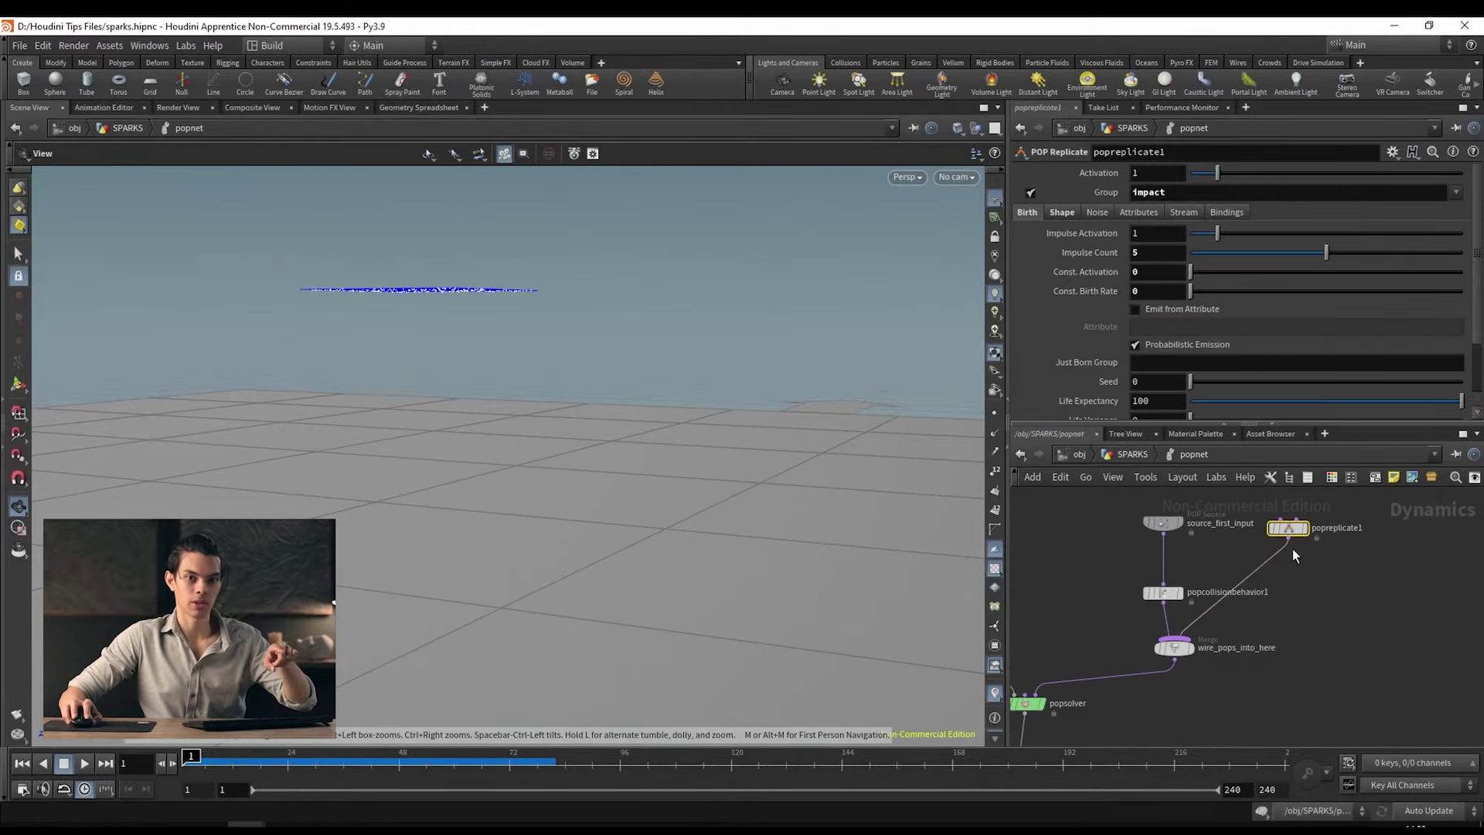
pyautogui.moveTo(191, 762); pyautogui.dragTo(238, 765)
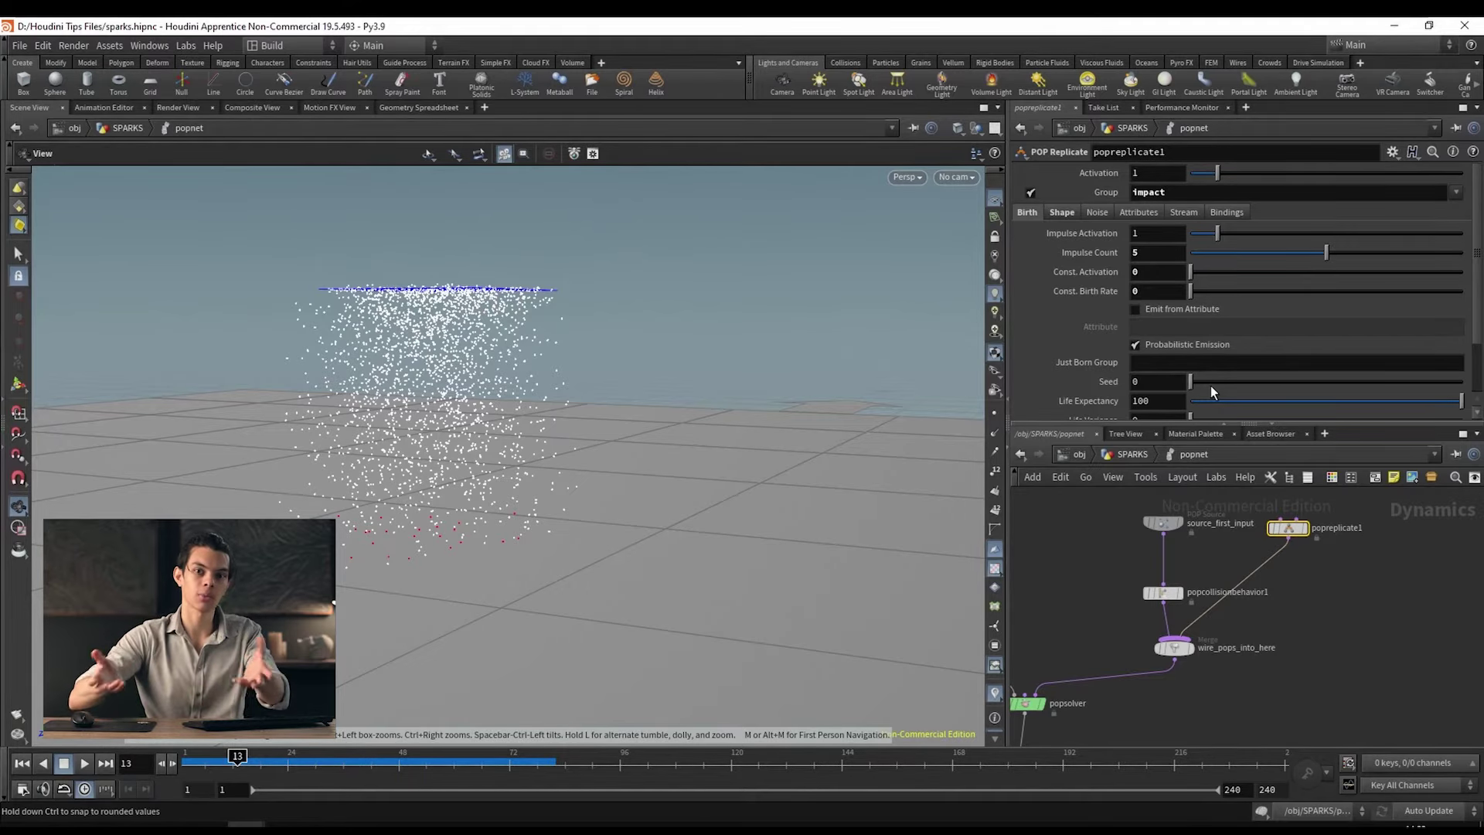
pyautogui.click(1133, 216)
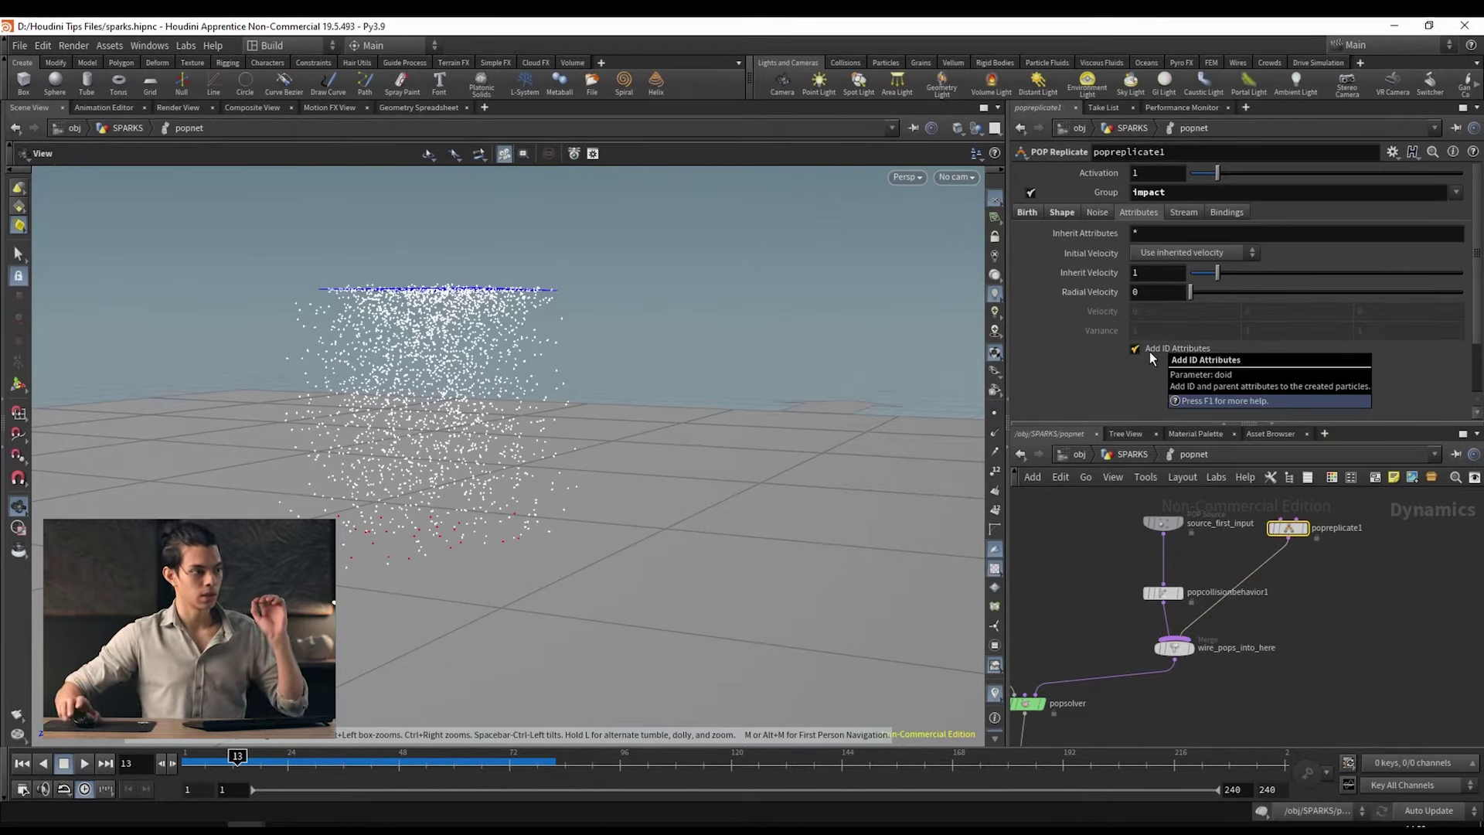
pyautogui.click(1140, 233)
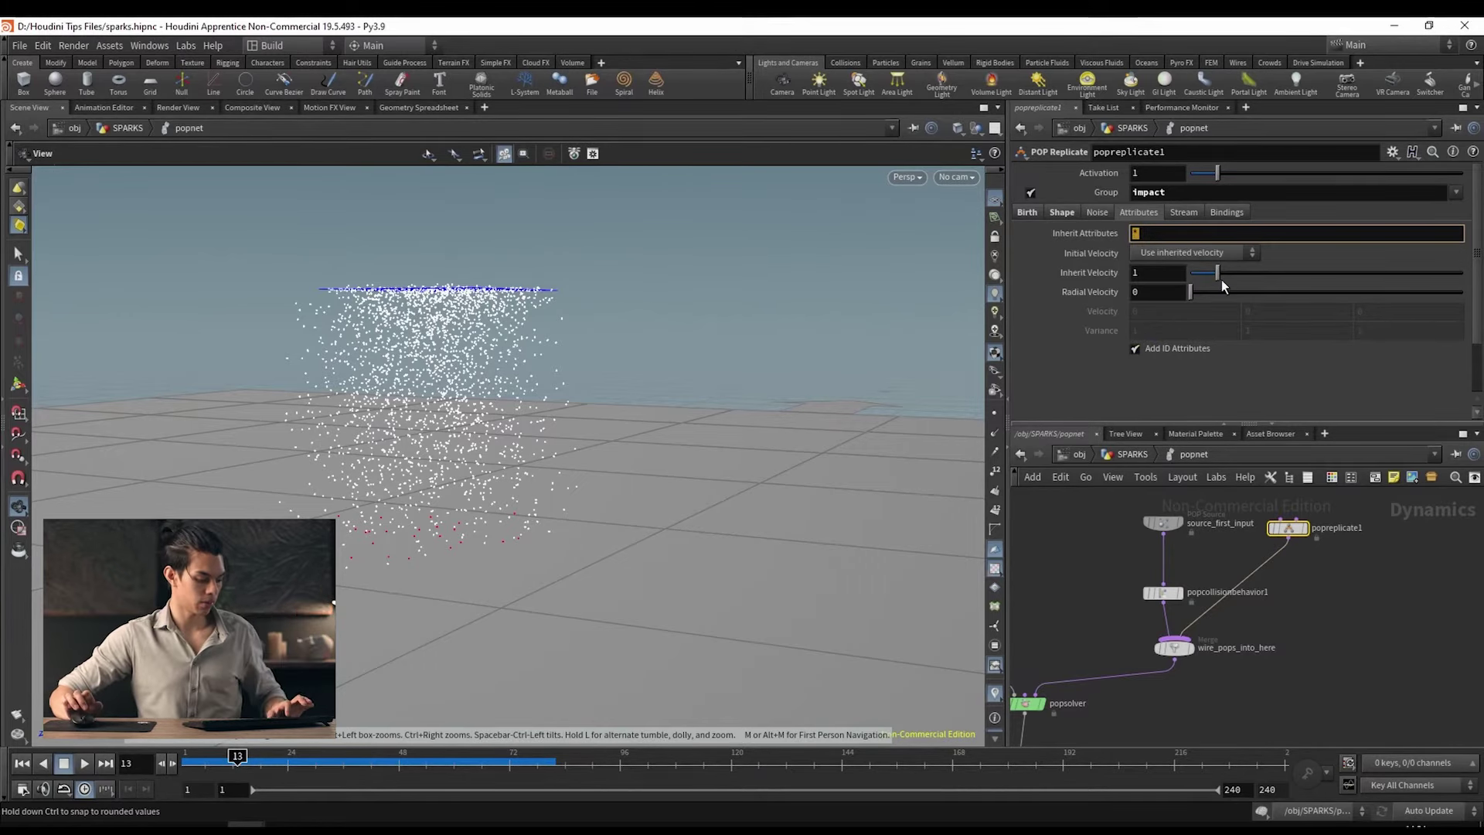
pyautogui.write('v')
pyautogui.press('Return')
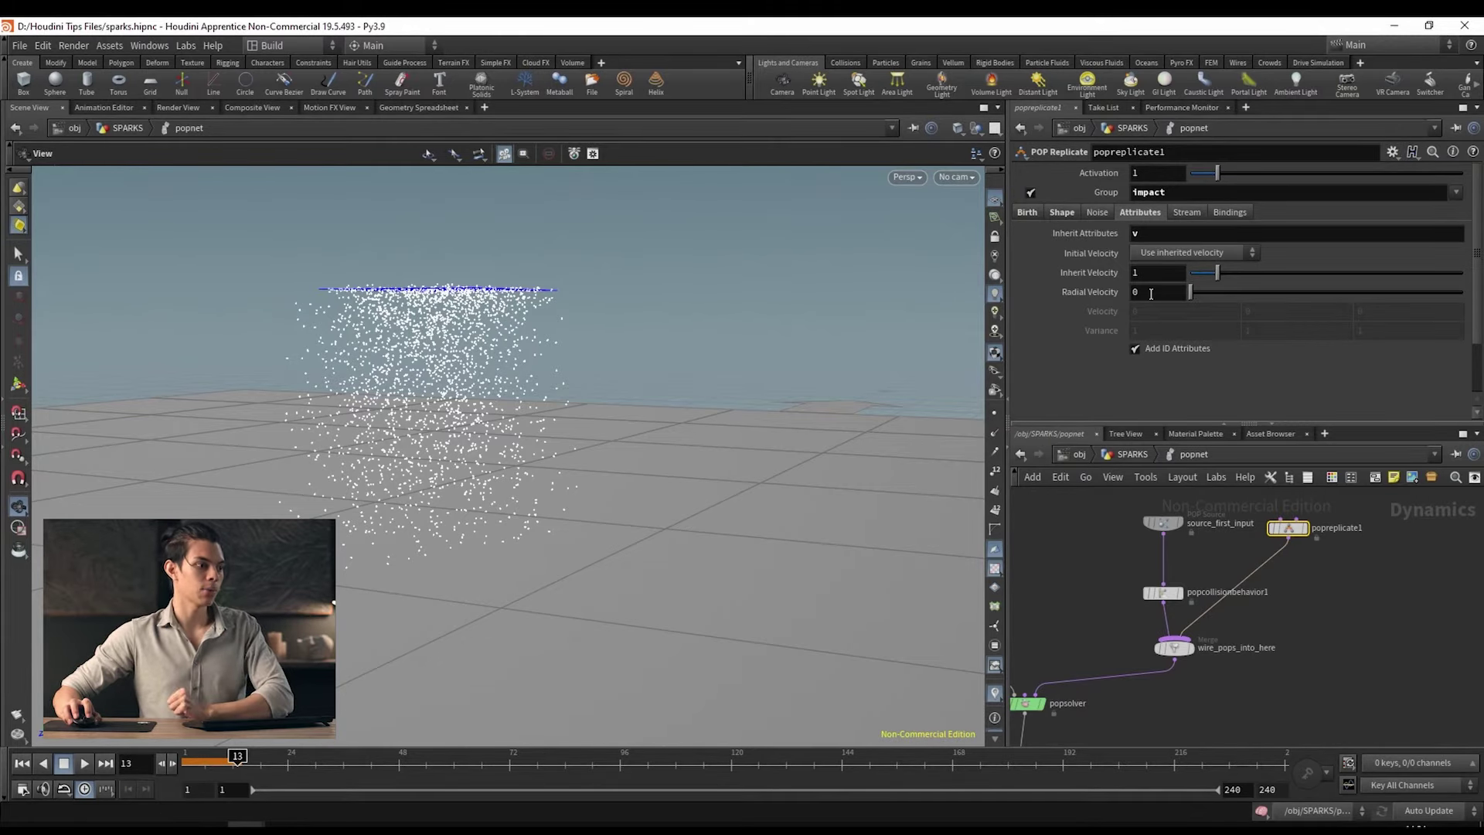
pyautogui.click(1149, 255)
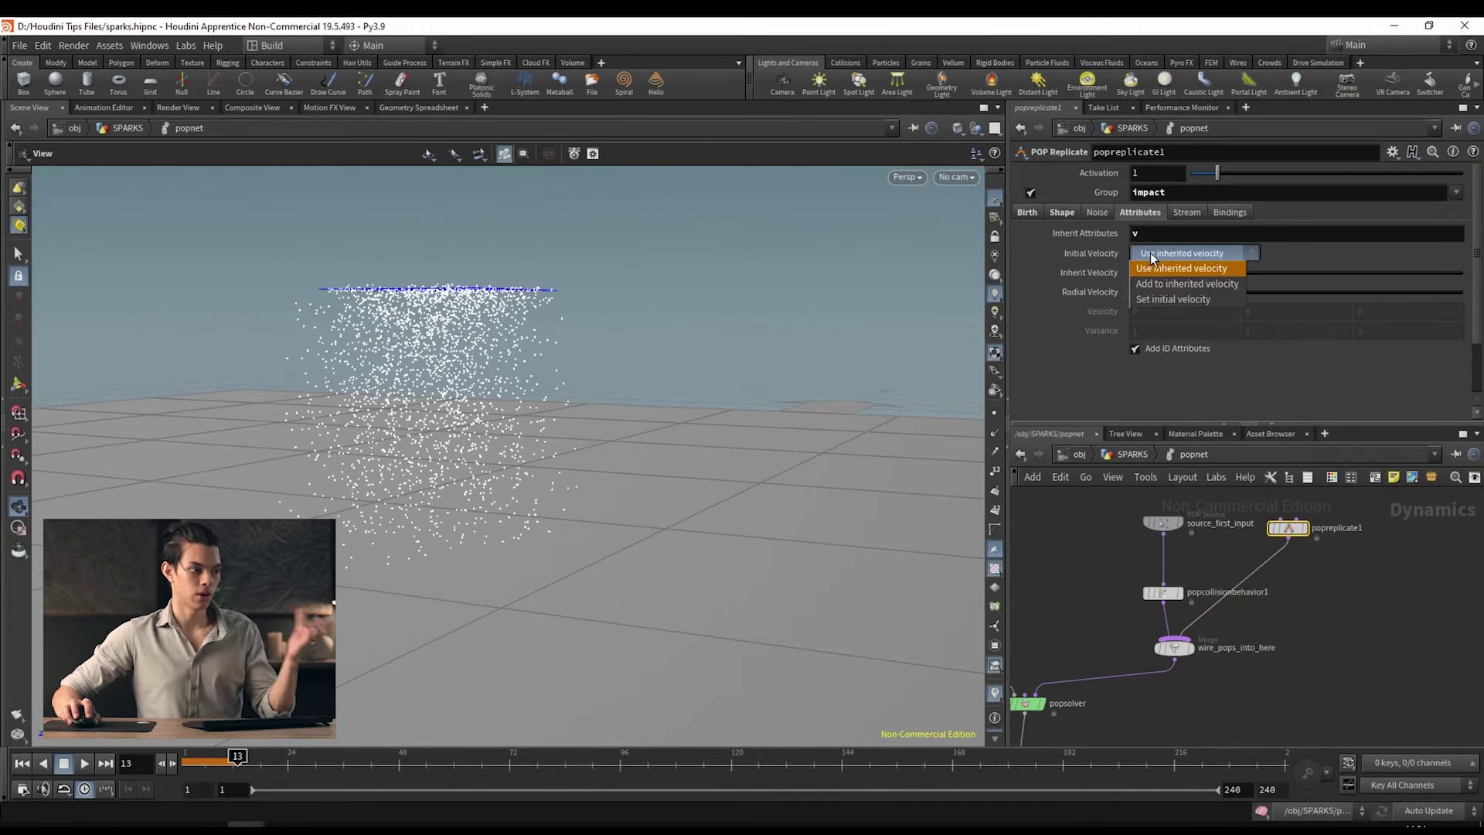
pyautogui.click(1182, 289)
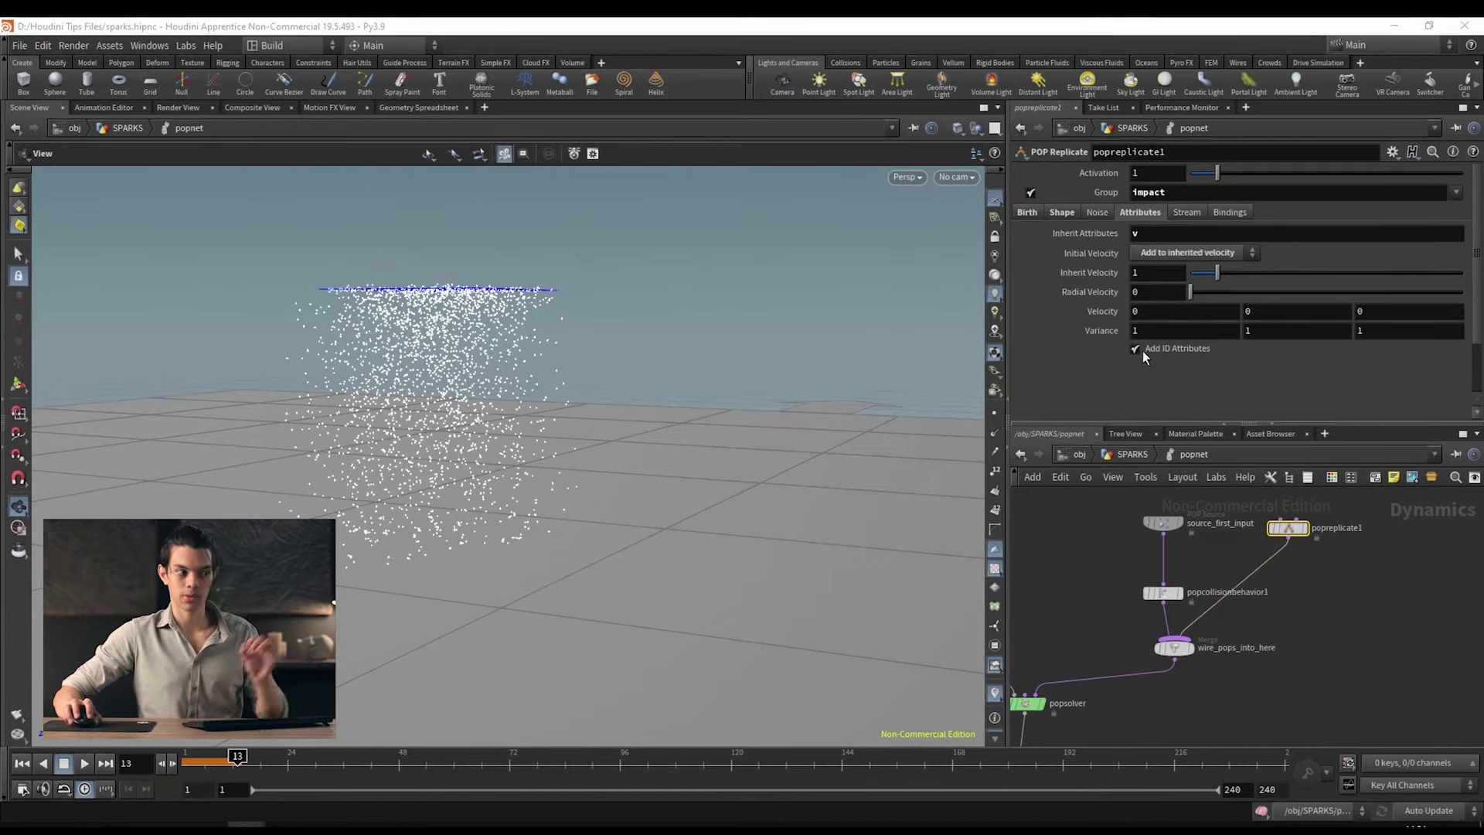
# Step: Replay the simulation from frame 1 and examine the replicated spark splash up close
pyautogui.click(21, 763)
pyautogui.click(85, 763)
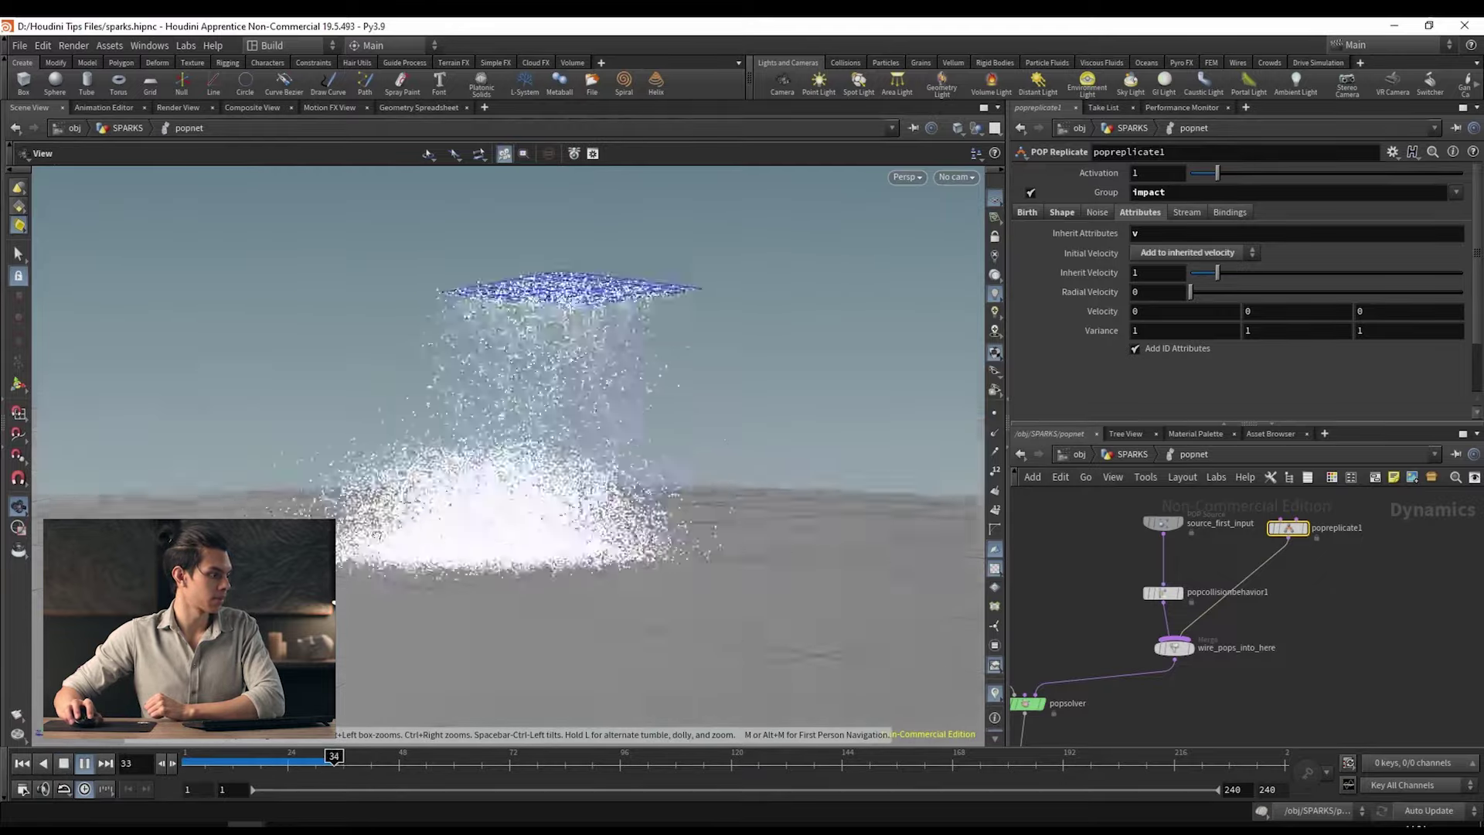
pyautogui.moveTo(495, 433)
pyautogui.mouseDown()
pyautogui.moveTo(371, 487)
pyautogui.moveTo(493, 431)
pyautogui.mouseUp()
pyautogui.scroll(3, 492, 432)
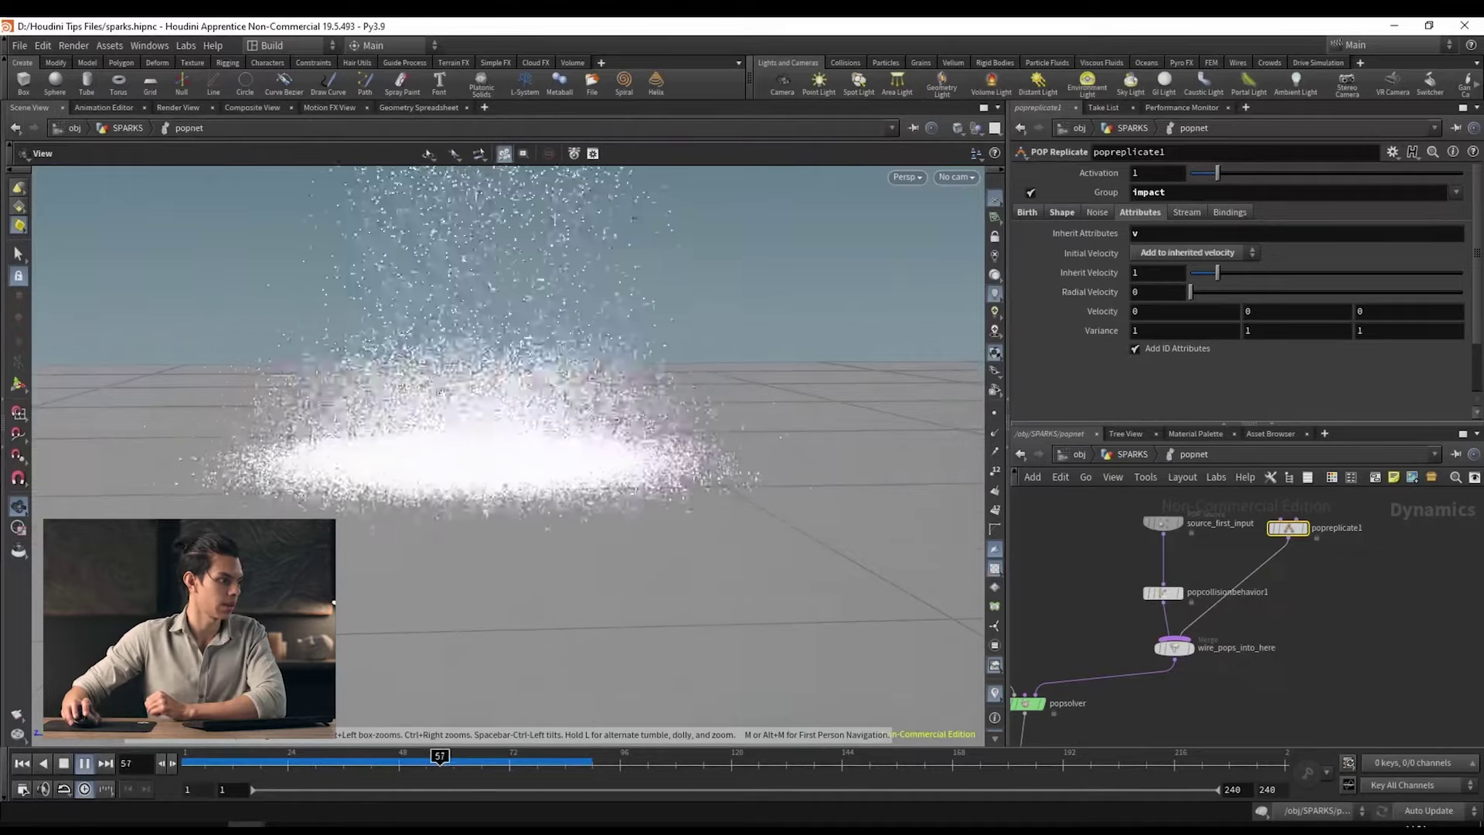
pyautogui.hotkey('ctrl', 'Up')
pyautogui.scroll(-4, 392, 623)
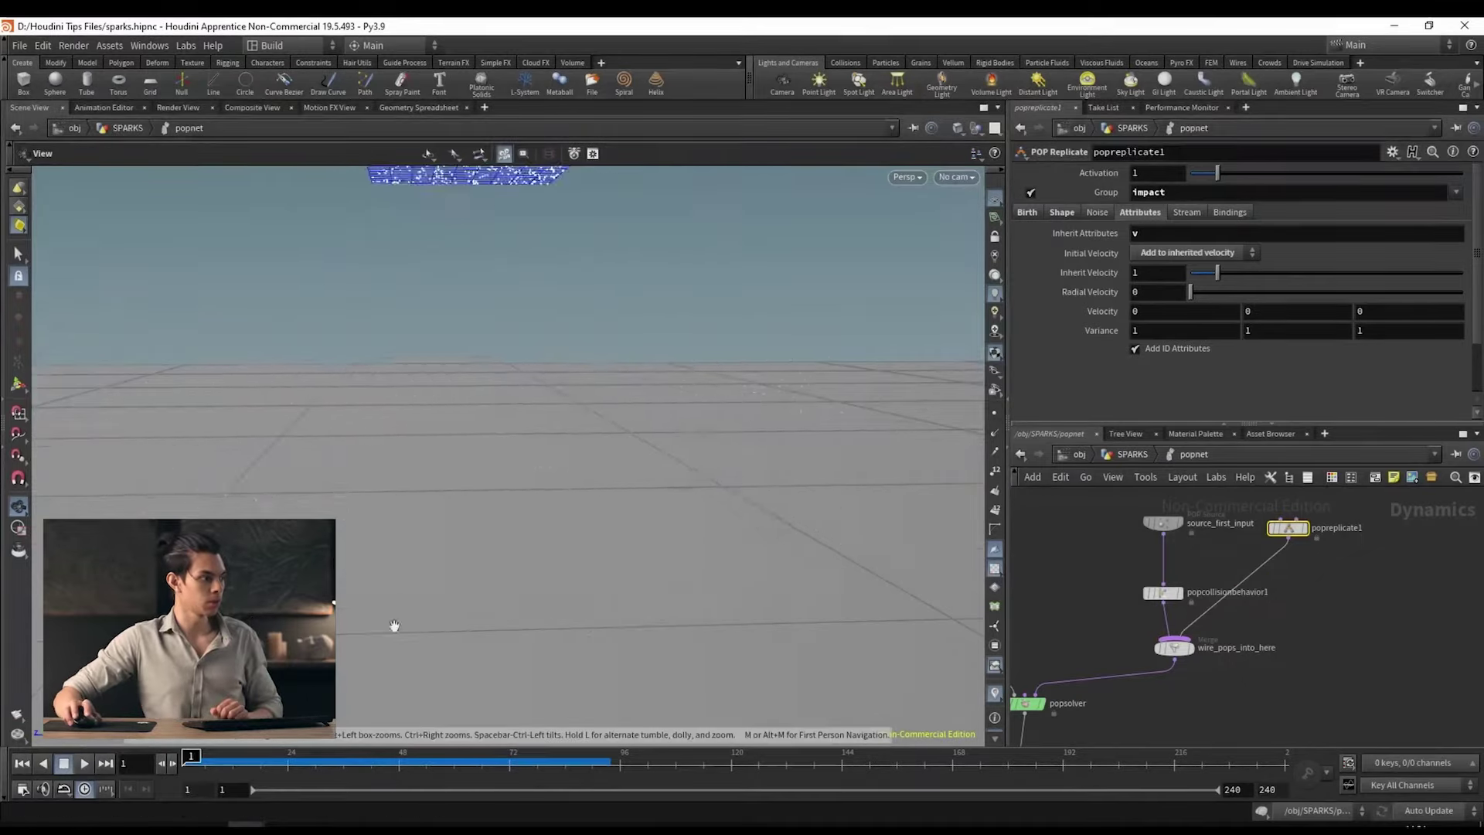
# Step: Try a Life Expectancy of 0.1 for the replicated particles and replay the simulation
pyautogui.click(1062, 211)
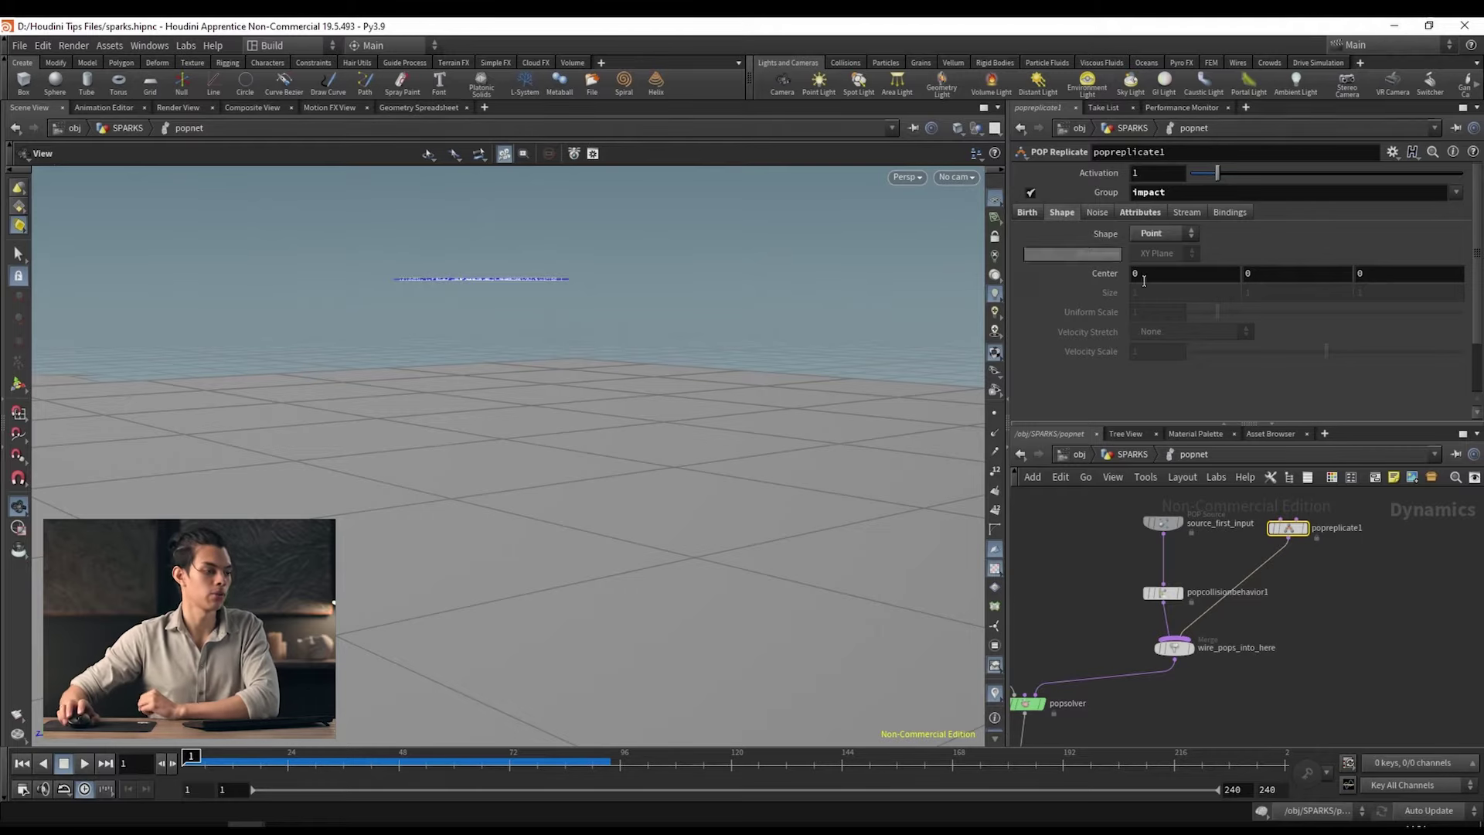
pyautogui.click(1027, 212)
pyautogui.scroll(-2, 1094, 368)
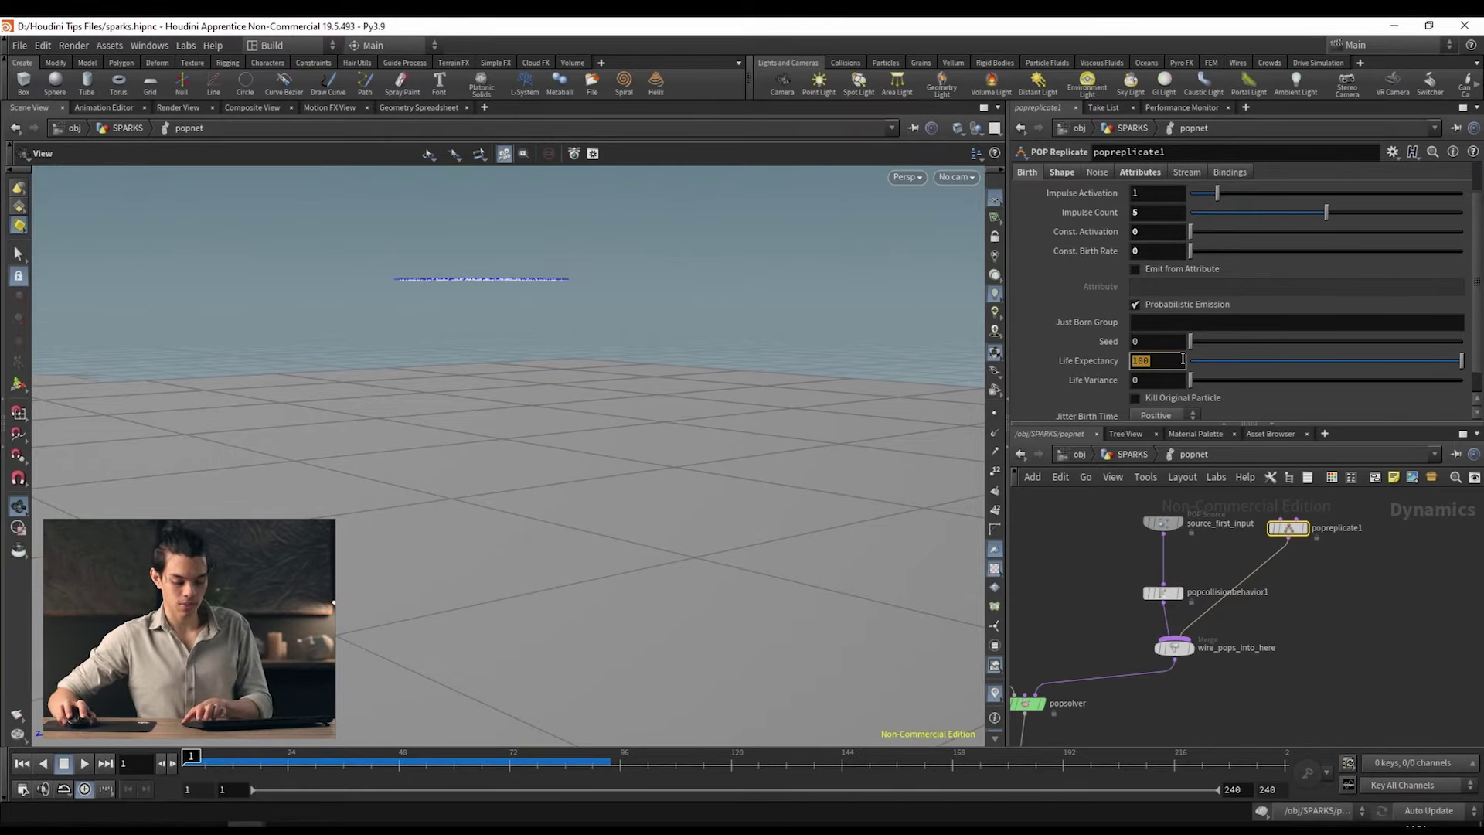
pyautogui.write('1')
pyautogui.press('Return')
pyautogui.press('Up')
pyautogui.moveTo(510, 430); pyautogui.dragTo(624, 723)
pyautogui.hotkey('ctrl', 'Up')
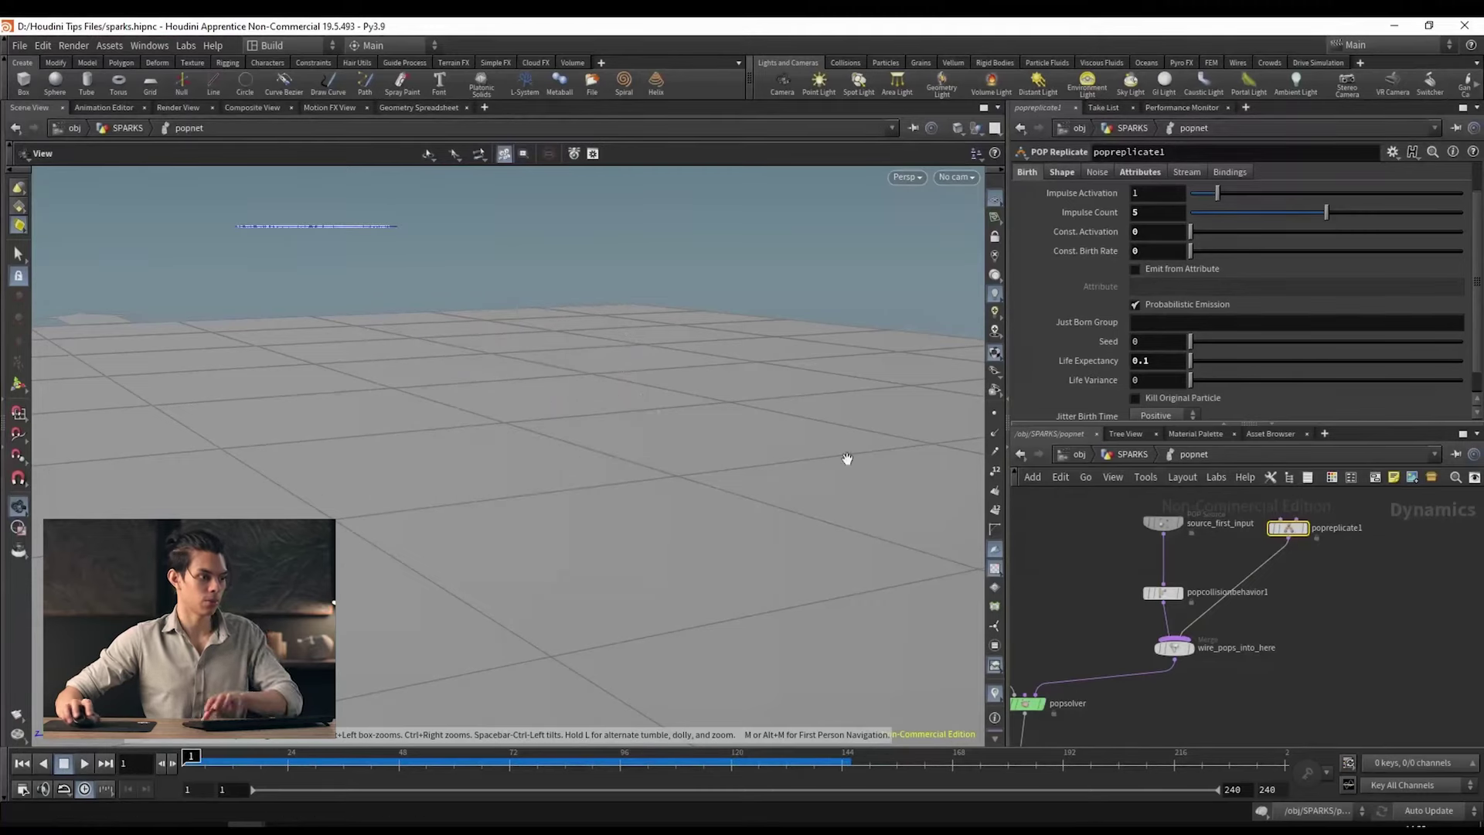
# Step: Set popreplicate1's Life Expectancy to 0.2 and replay the simulation to check the splash
pyautogui.write('.2')
pyautogui.press('Return')
pyautogui.press('Up')
pyautogui.moveTo(536, 530); pyautogui.dragTo(360, 380)
pyautogui.press('Up')
pyautogui.moveTo(381, 546); pyautogui.dragTo(458, 477)
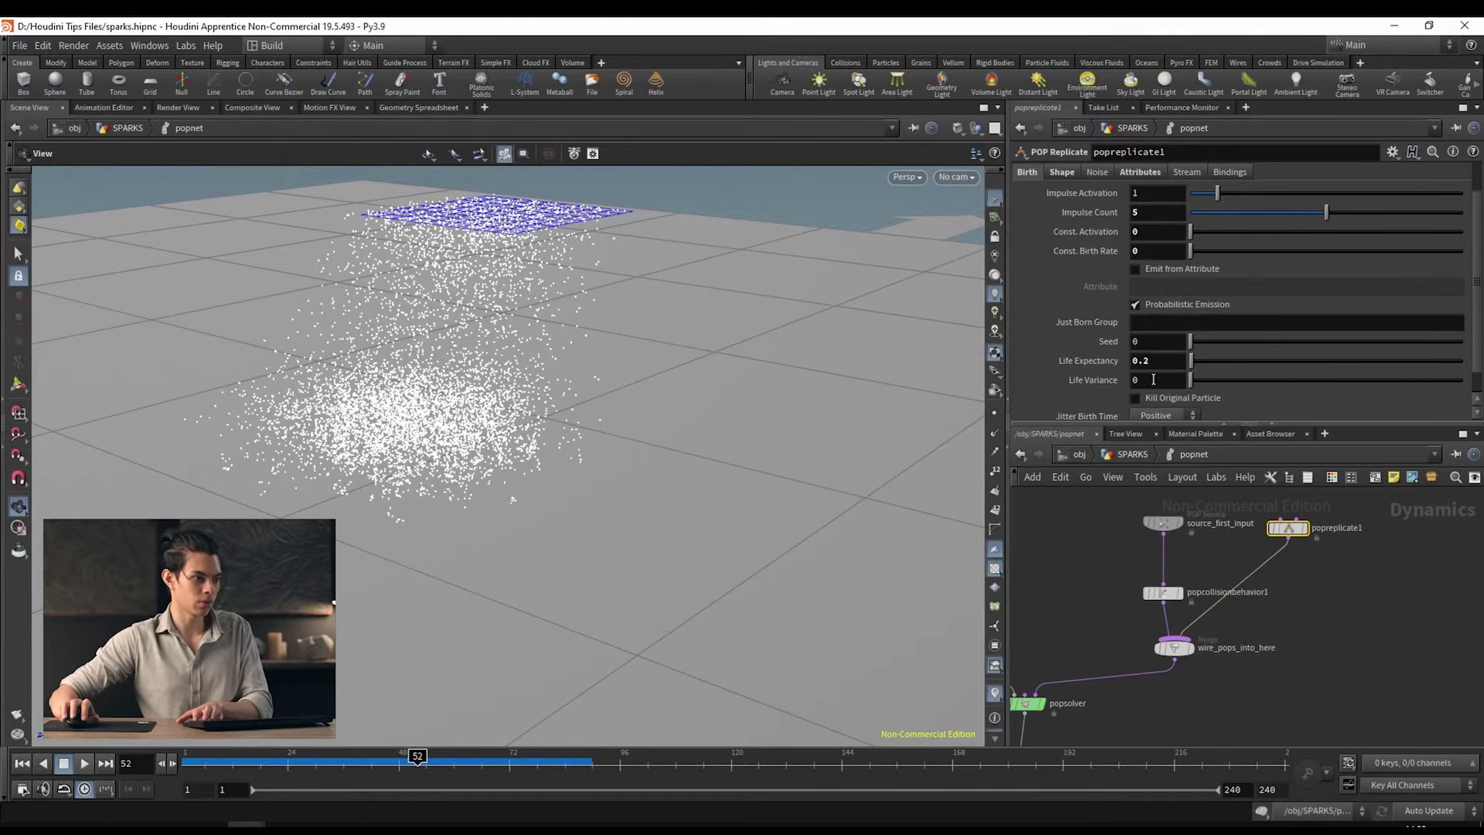
# Step: Set popreplicate1's Life Variance to 0.1 and replay the simulation from frame 1
pyautogui.write('0.1')
pyautogui.press('Return')
pyautogui.hotkey('ctrl', 'Left')
pyautogui.press('Up')
pyautogui.moveTo(502, 433); pyautogui.dragTo(328, 386)
pyautogui.press('h')
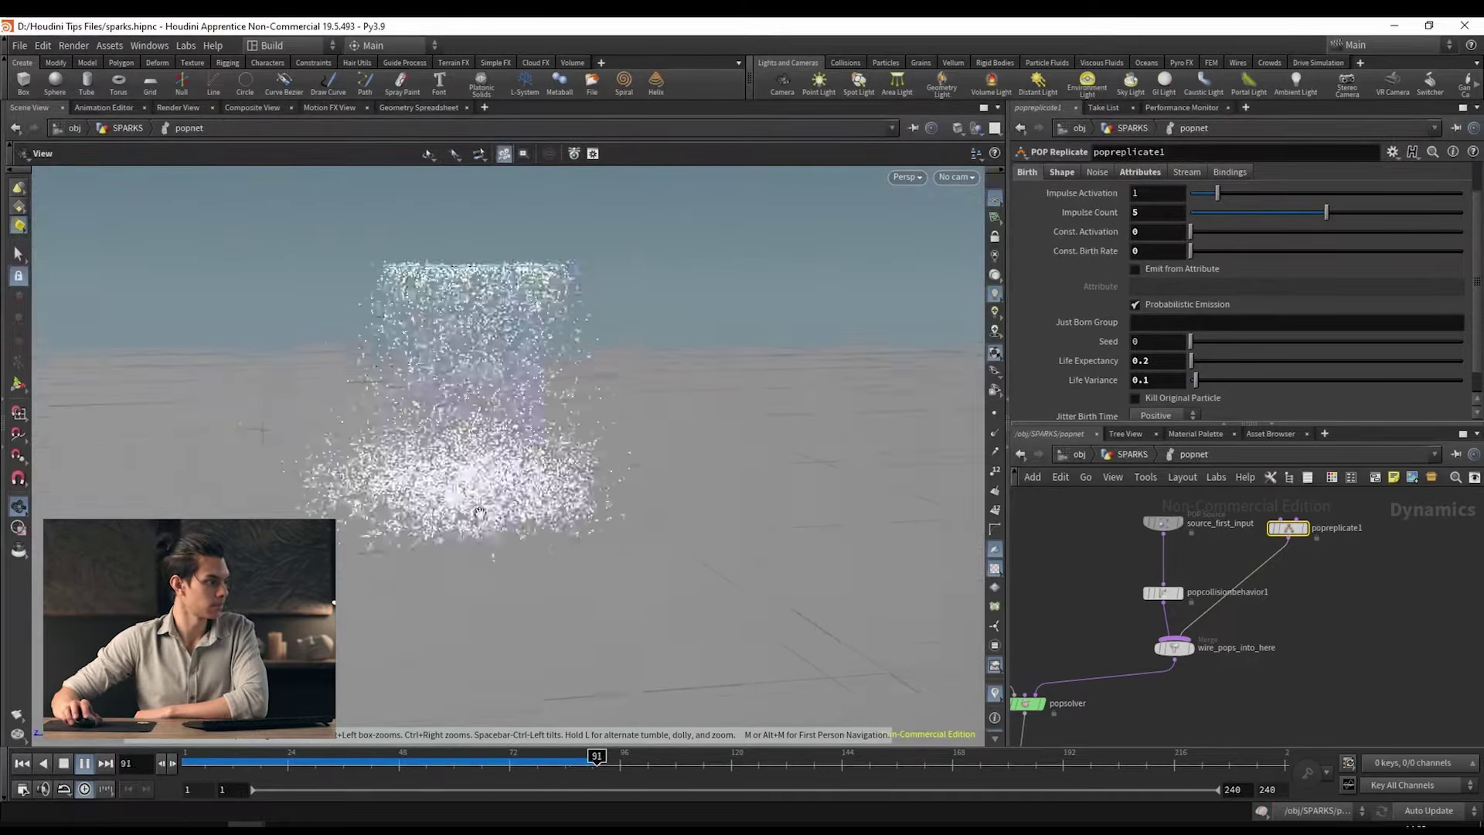
pyautogui.hotkey('ctrl', 'Left')
# Step: Add a POP Group node and insert it on the wire between popreplicate1 and the wire_pops_into_here merge
pyautogui.click(1312, 647)
pyautogui.press('Tab')
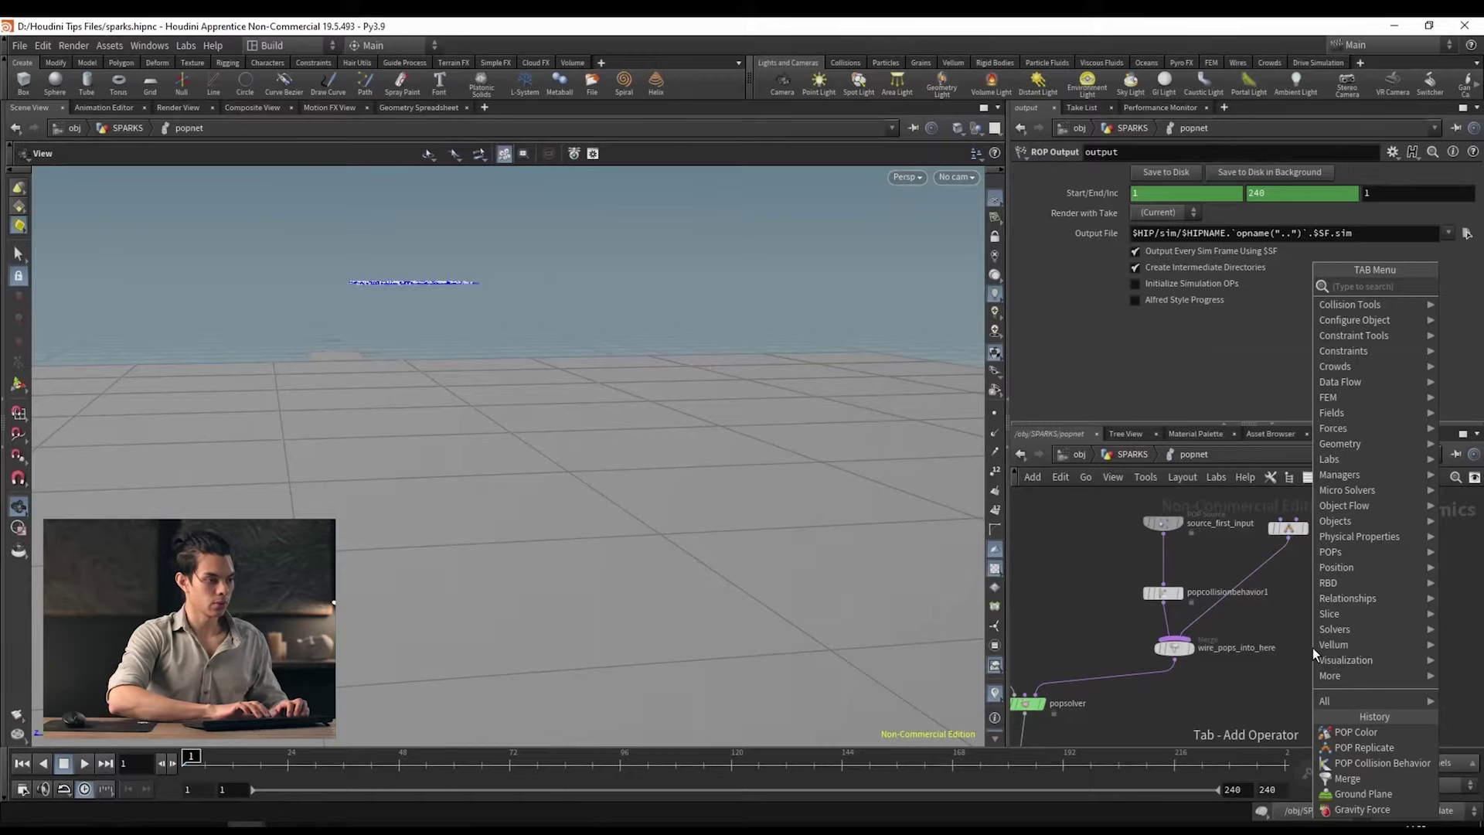
pyautogui.write('group')
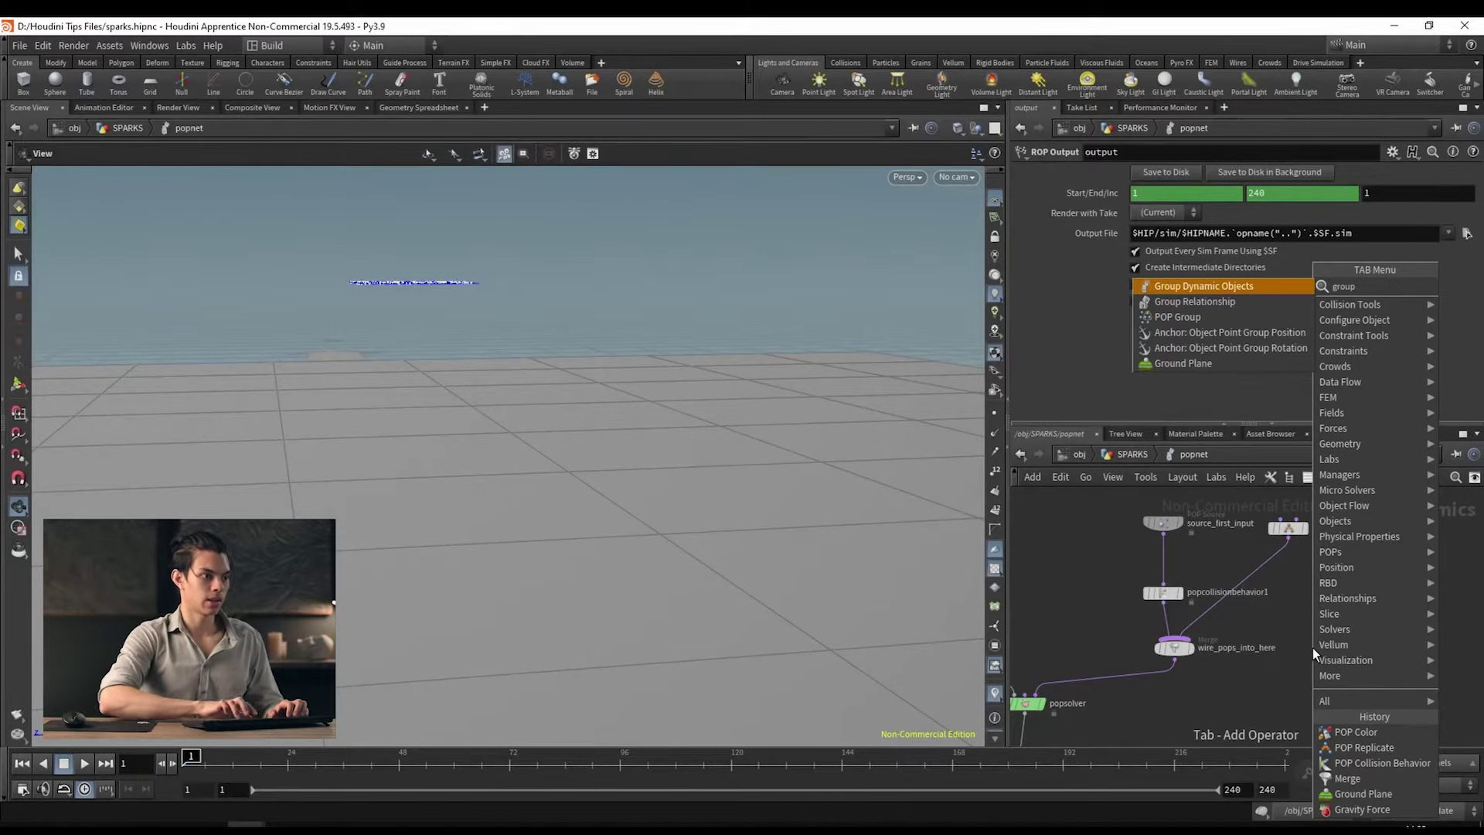
pyautogui.press('Down')
pyautogui.press('Down')
pyautogui.press('Return')
pyautogui.click(1288, 601)
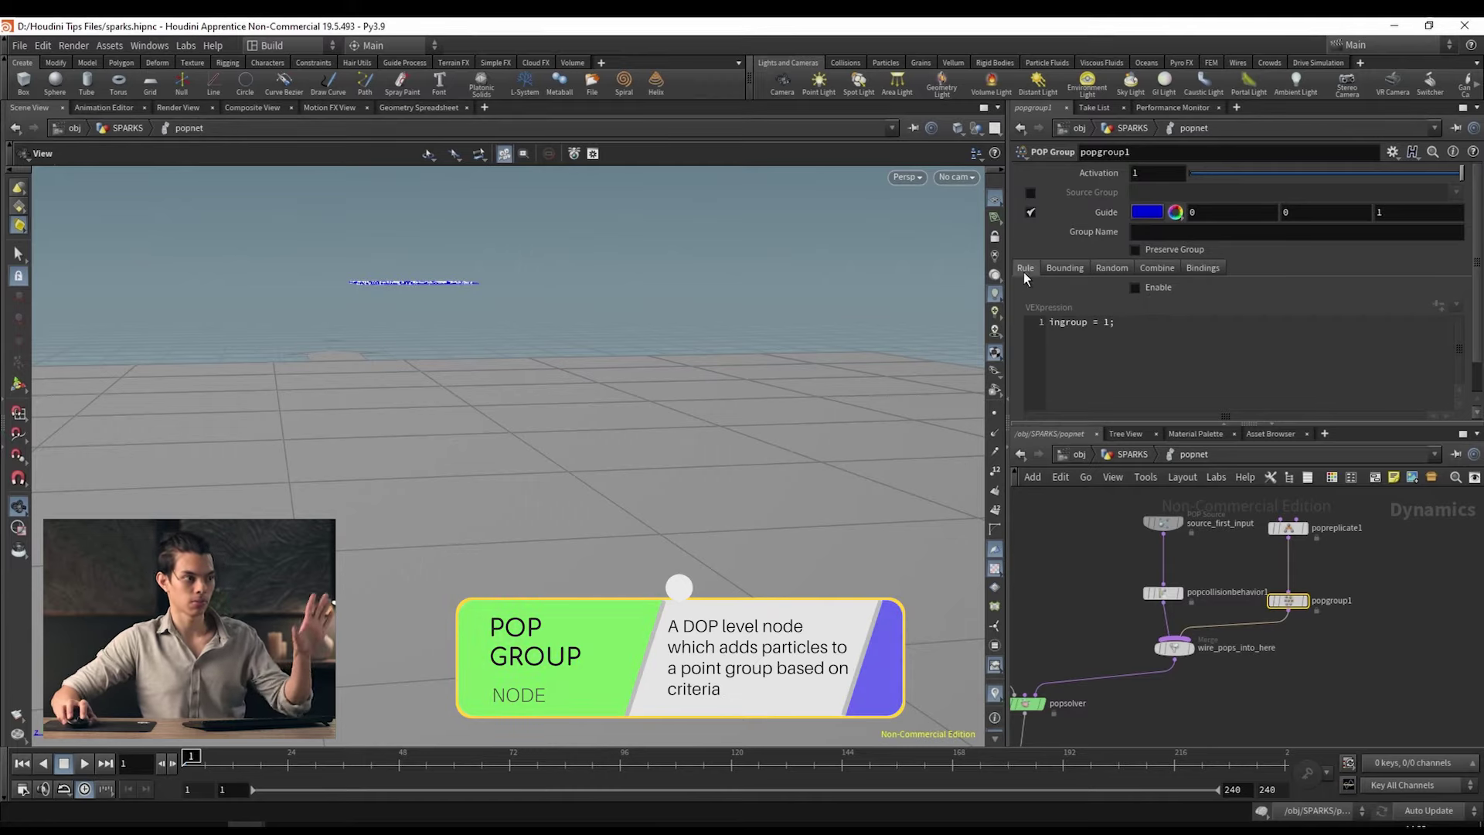
# Step: Enable the rule on popgroup1 and name its group splash
pyautogui.click(1135, 288)
pyautogui.click(1132, 232)
pyautogui.write('splash')
pyautogui.press('Return')
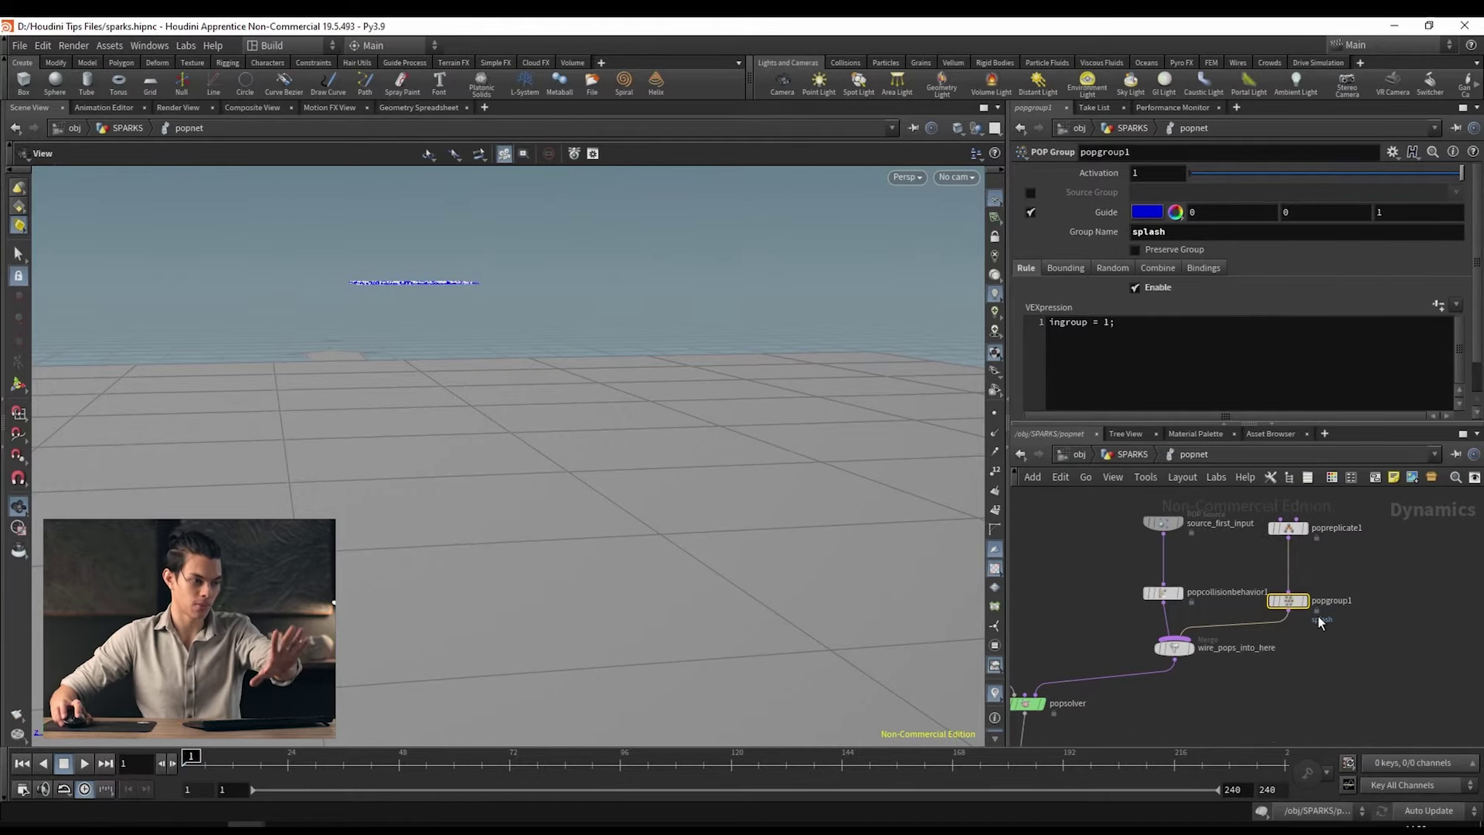
pyautogui.moveTo(1297, 610); pyautogui.dragTo(1328, 572, button='middle')
pyautogui.moveTo(1202, 555); pyautogui.dragTo(1253, 560, button='middle')
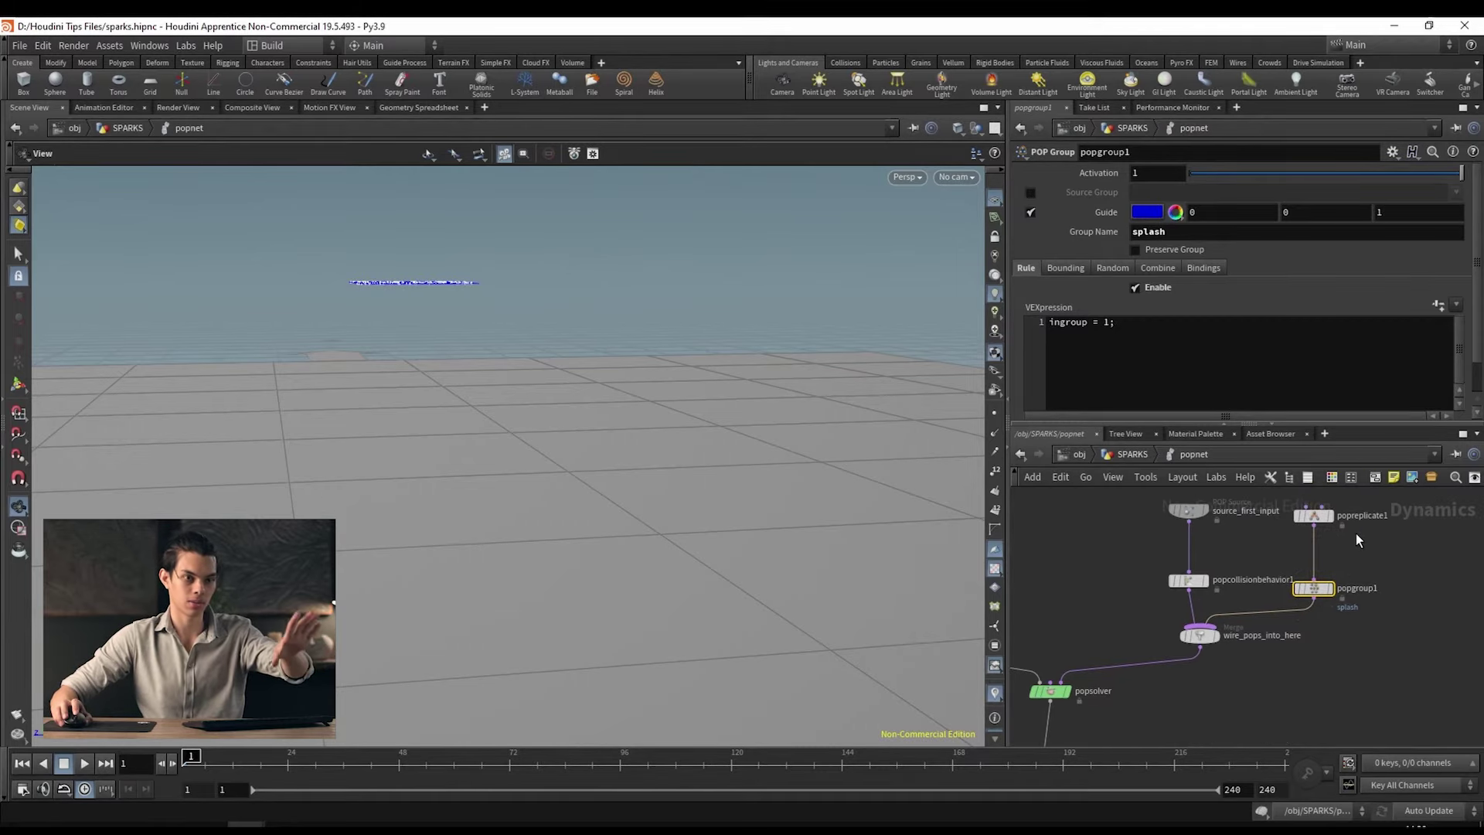
# Step: Return to the SPARKS geometry network and scrub to frame 75 to view the simulated particles
pyautogui.click(1135, 453)
pyautogui.moveTo(1325, 668); pyautogui.dragTo(1338, 603, button='middle')
pyautogui.moveTo(288, 761); pyautogui.dragTo(523, 756)
pyautogui.moveTo(541, 588); pyautogui.dragTo(602, 541)
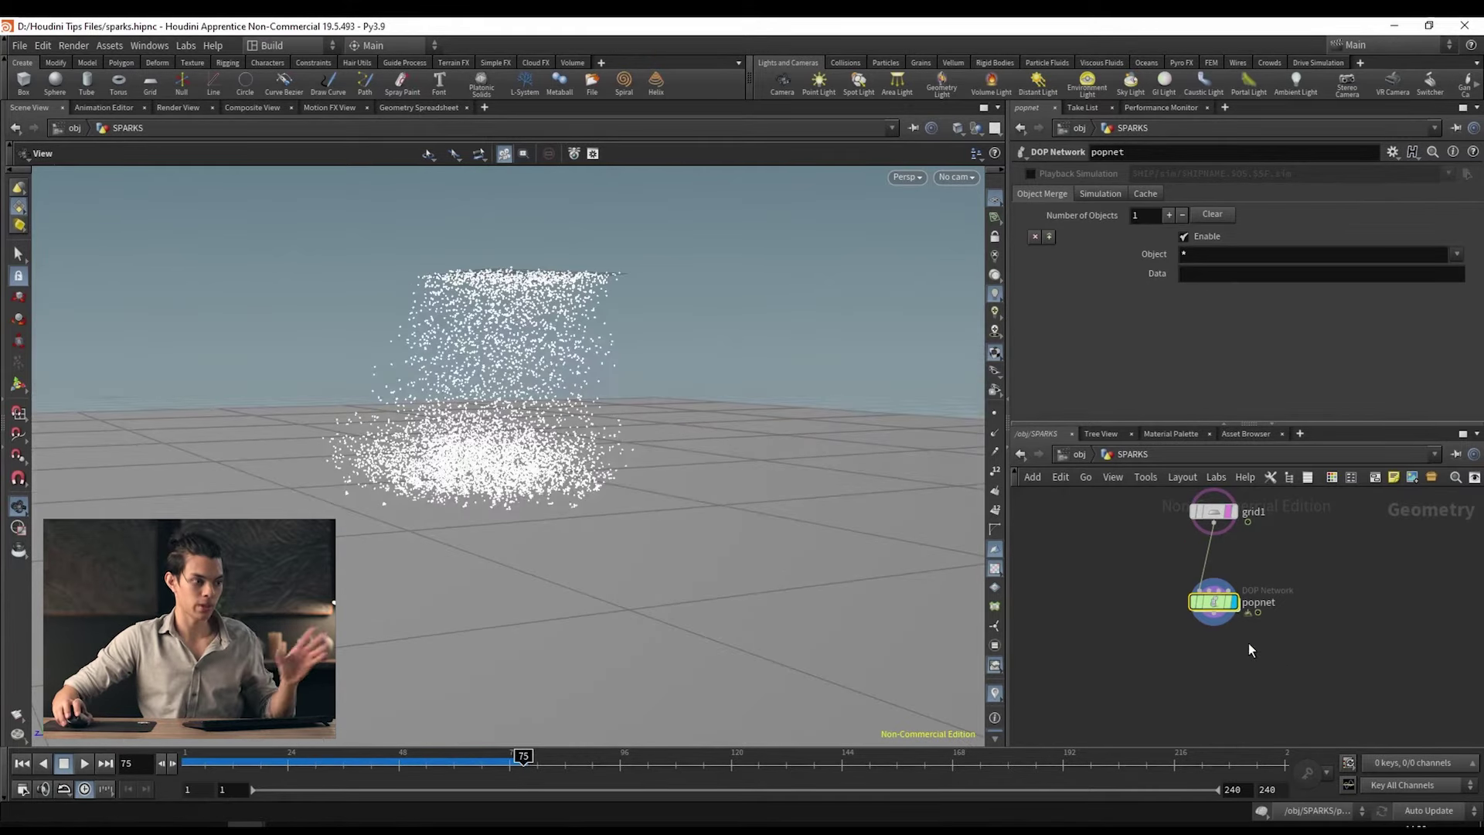
# Step: Add a Color node below popnet, connect it to popnet's output and display it
pyautogui.moveTo(1229, 704); pyautogui.dragTo(1226, 642, button='middle')
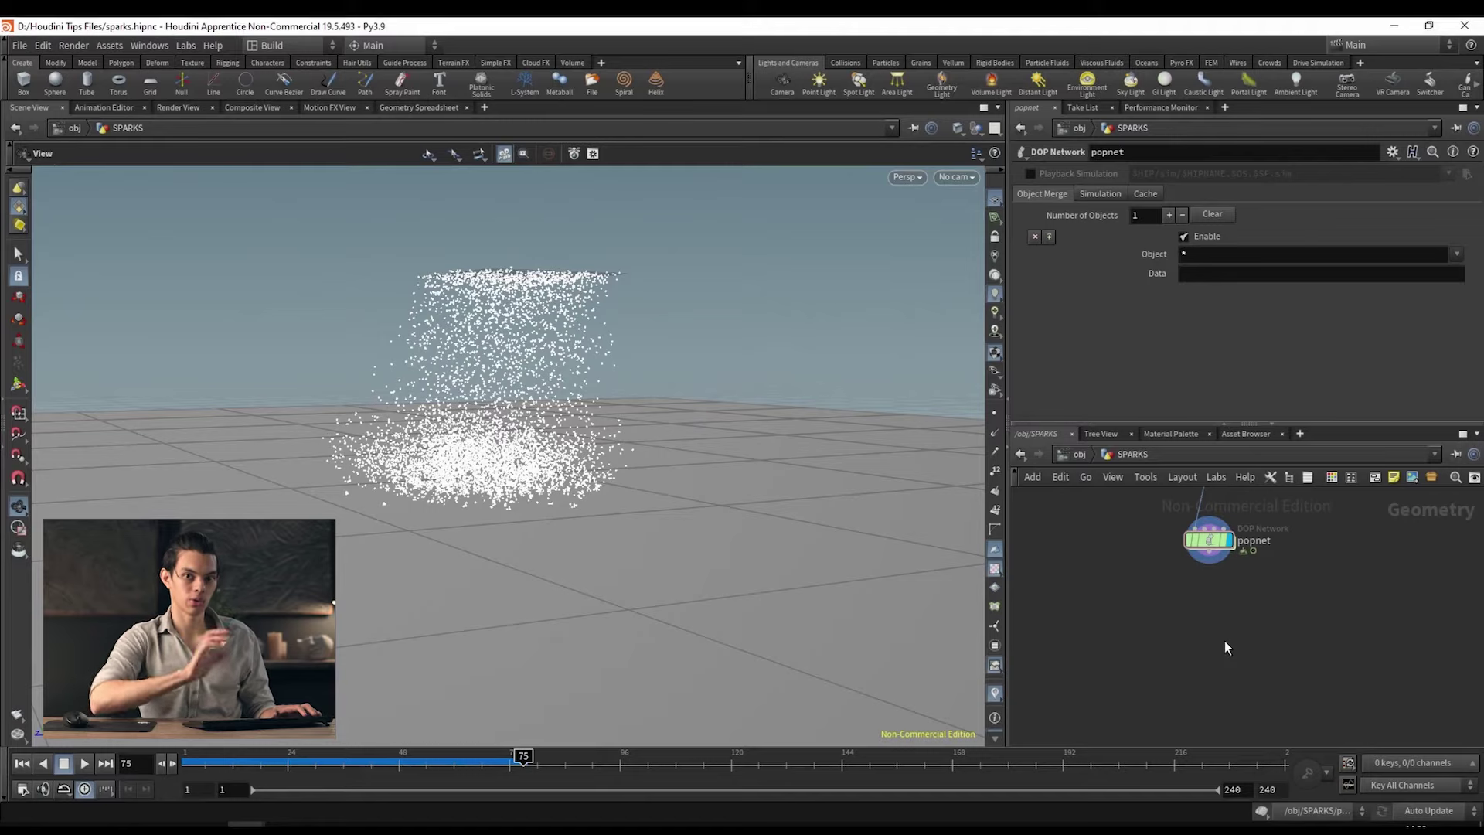
pyautogui.press('Tab')
pyautogui.write('dop')
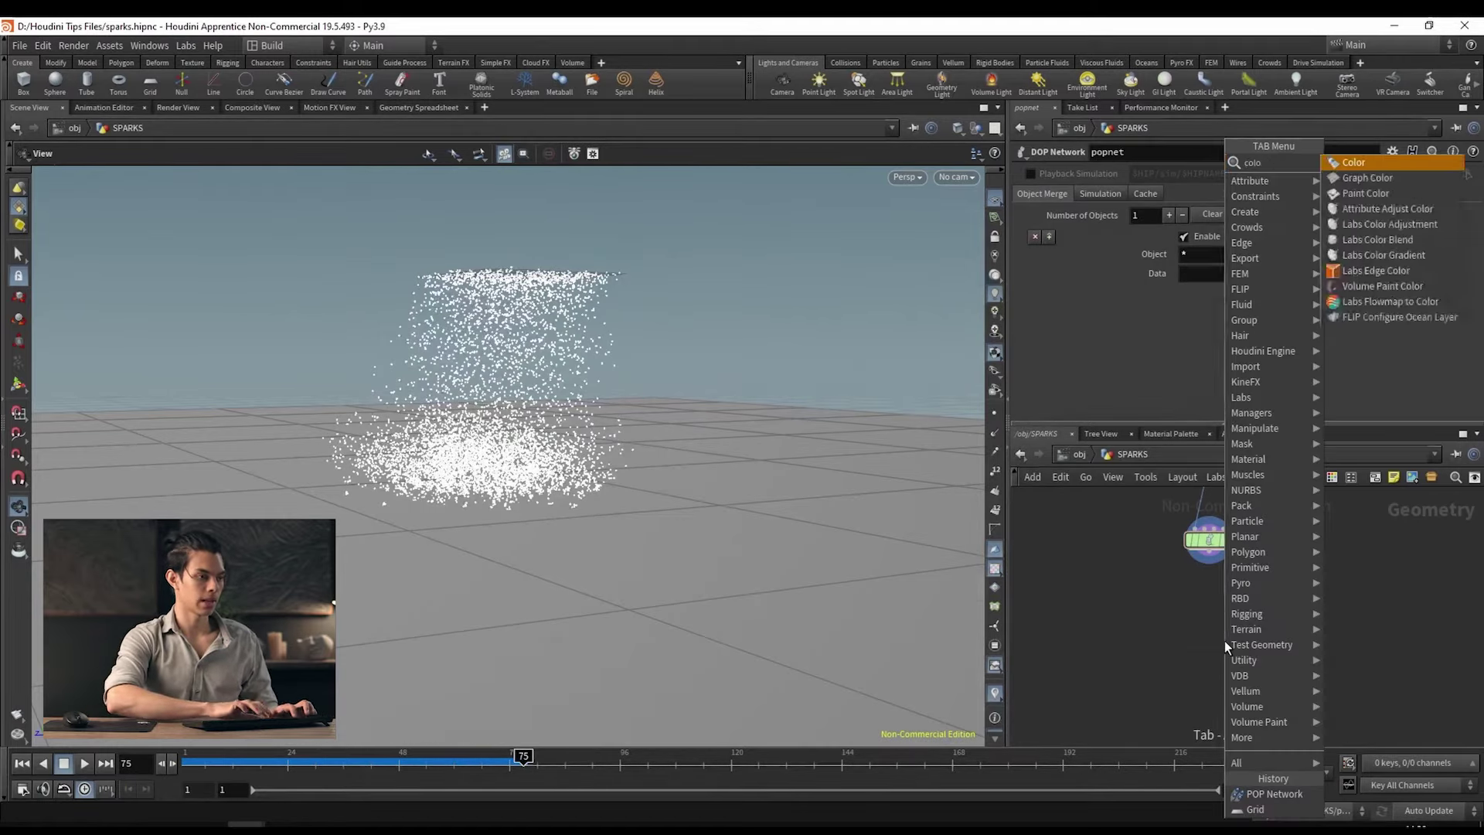
pyautogui.press('Return')
pyautogui.click(1225, 642)
pyautogui.click(1210, 563)
pyautogui.click(1224, 632)
pyautogui.click(1244, 641)
pyautogui.moveTo(1224, 641); pyautogui.dragTo(1201, 630)
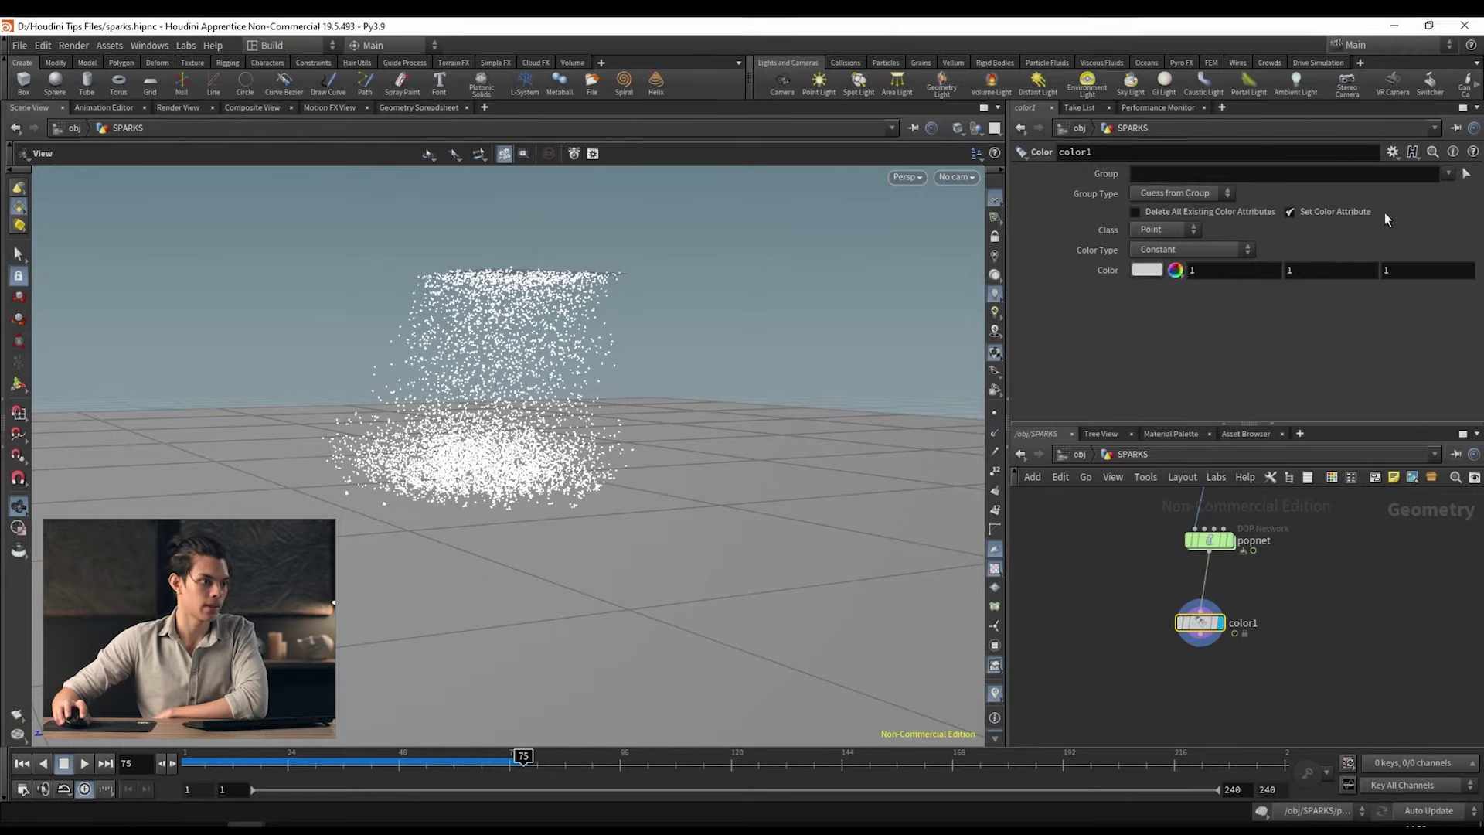
# Step: Restrict color1 to the splash group and set its colour to golden yellow (1, 0.606406, 0)
pyautogui.click(1448, 176)
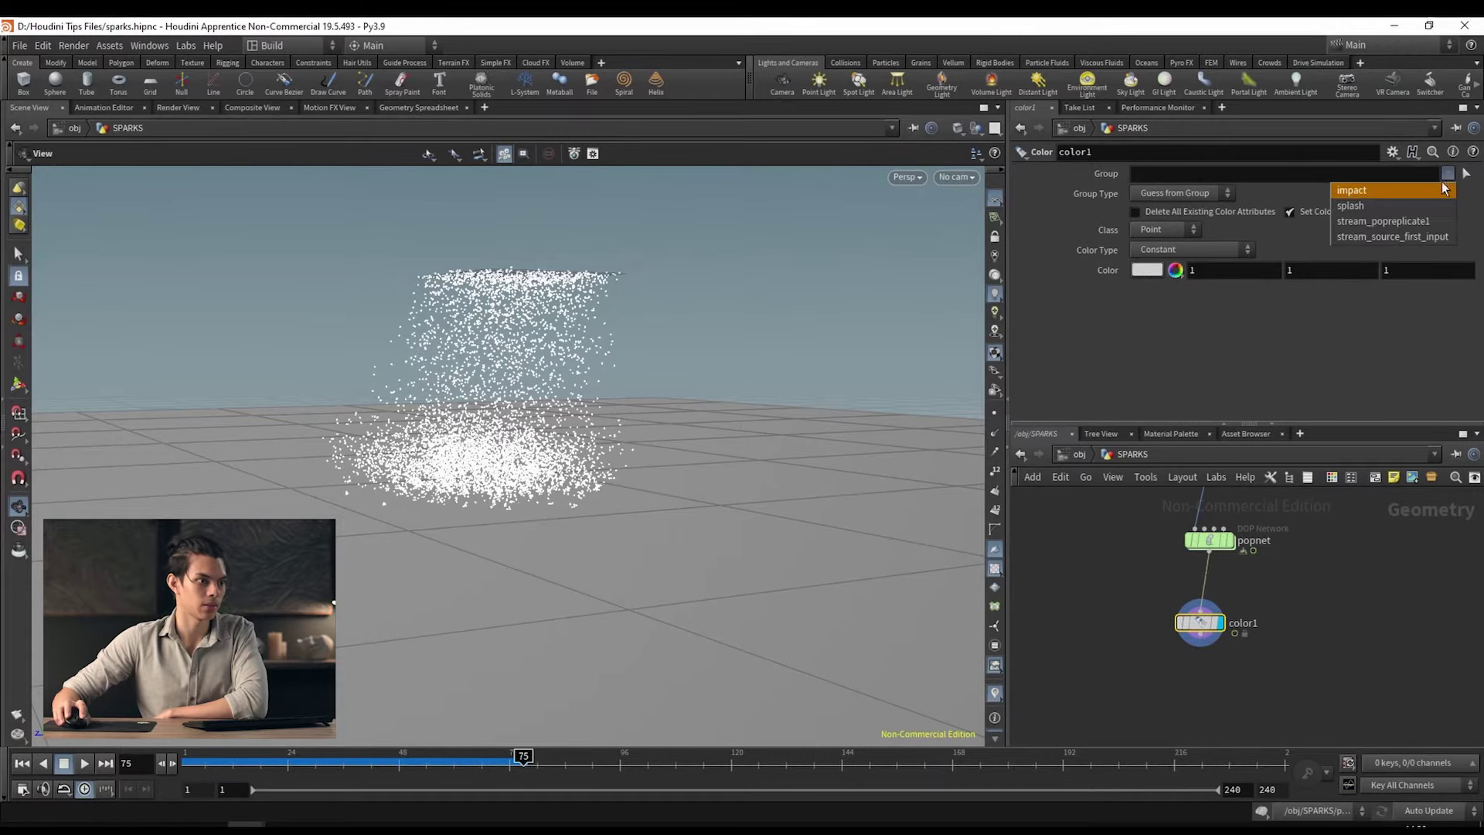
pyautogui.click(1403, 203)
pyautogui.click(1147, 270)
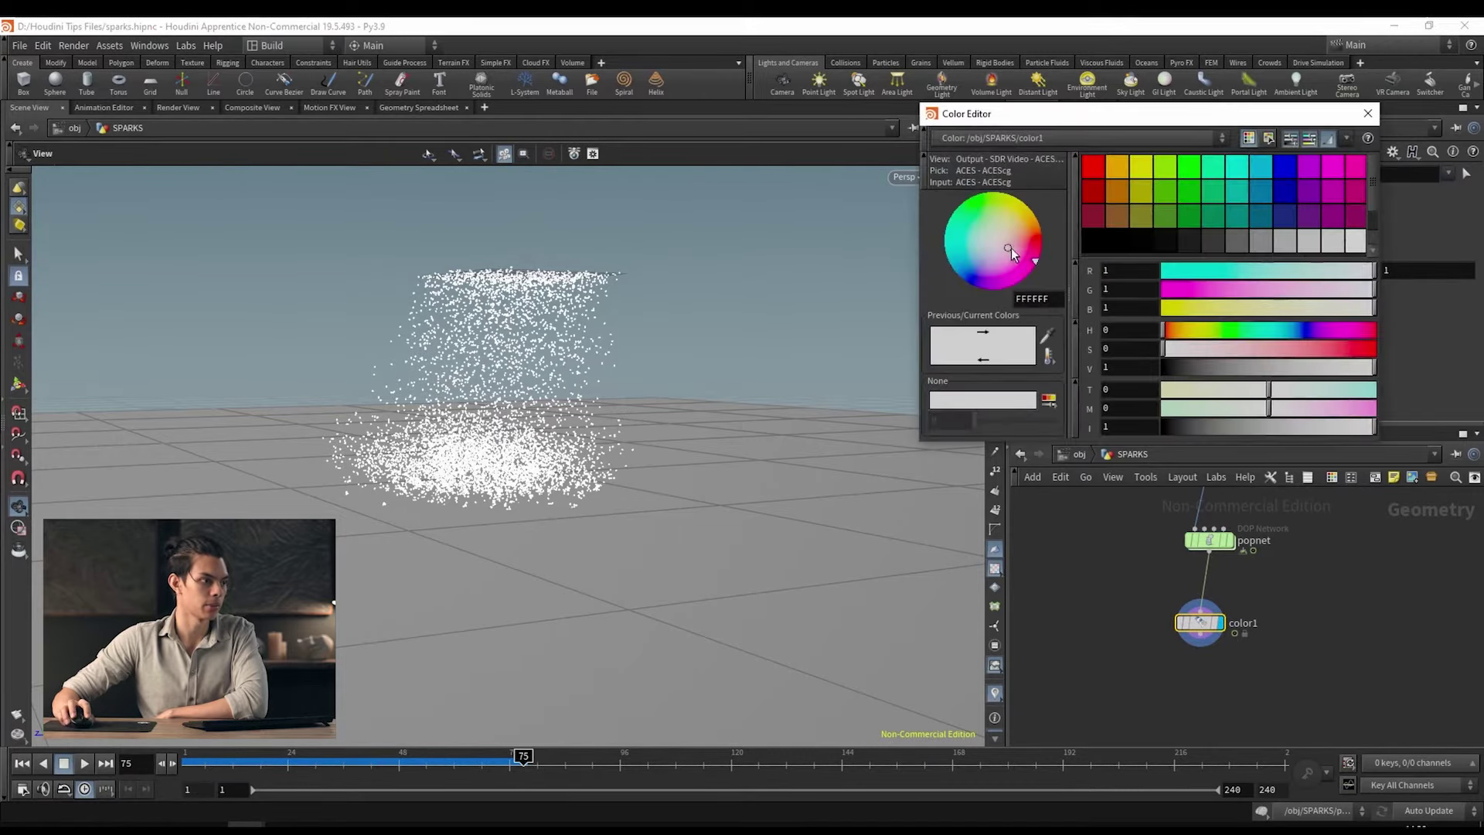
pyautogui.click(1036, 240)
pyautogui.click(1028, 215)
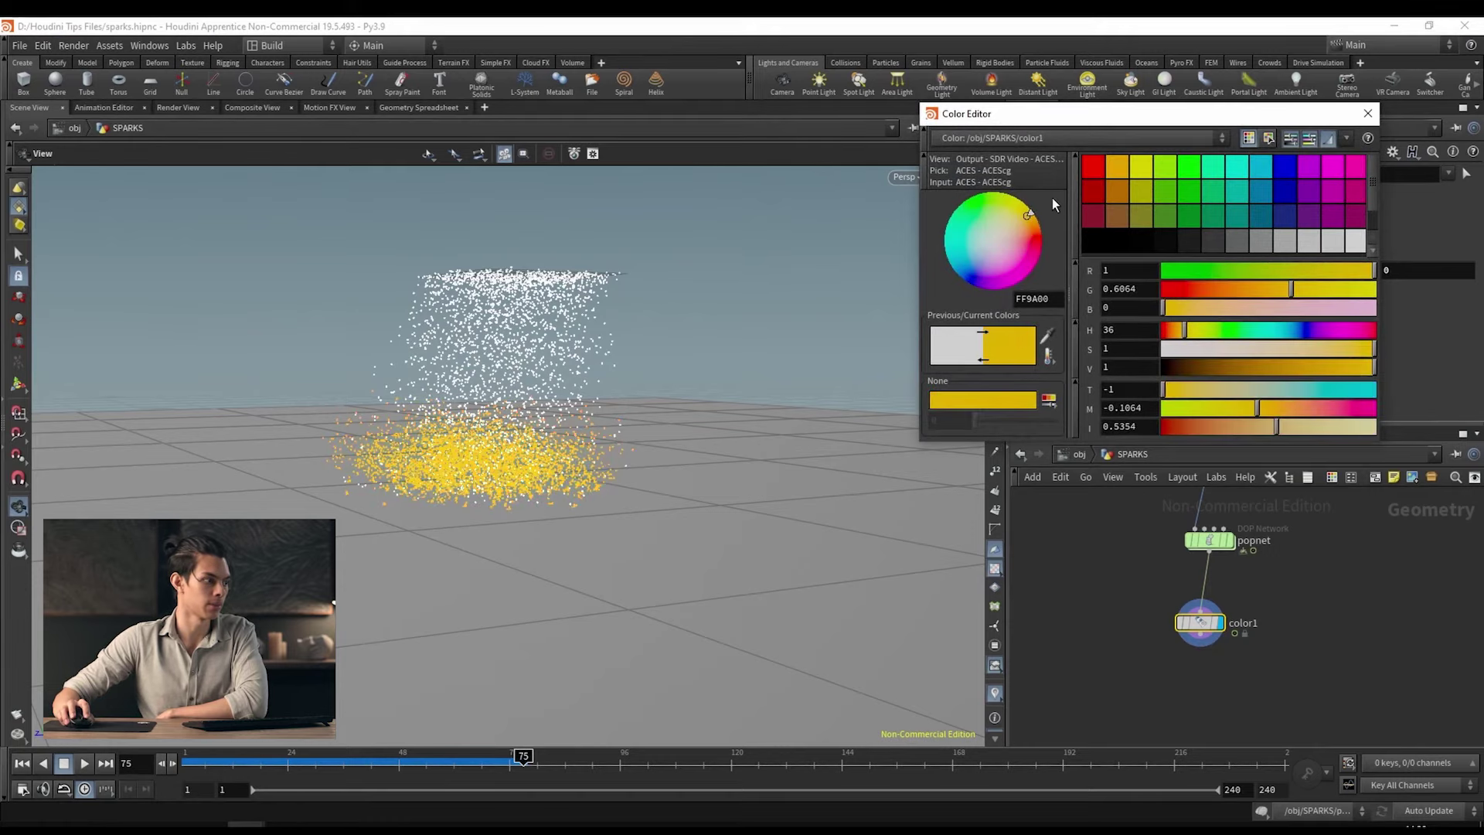
pyautogui.click(1369, 116)
# Step: Replay the simulation from frame 1 to check the coloured splash particles, and delete the color1 node
pyautogui.click(22, 763)
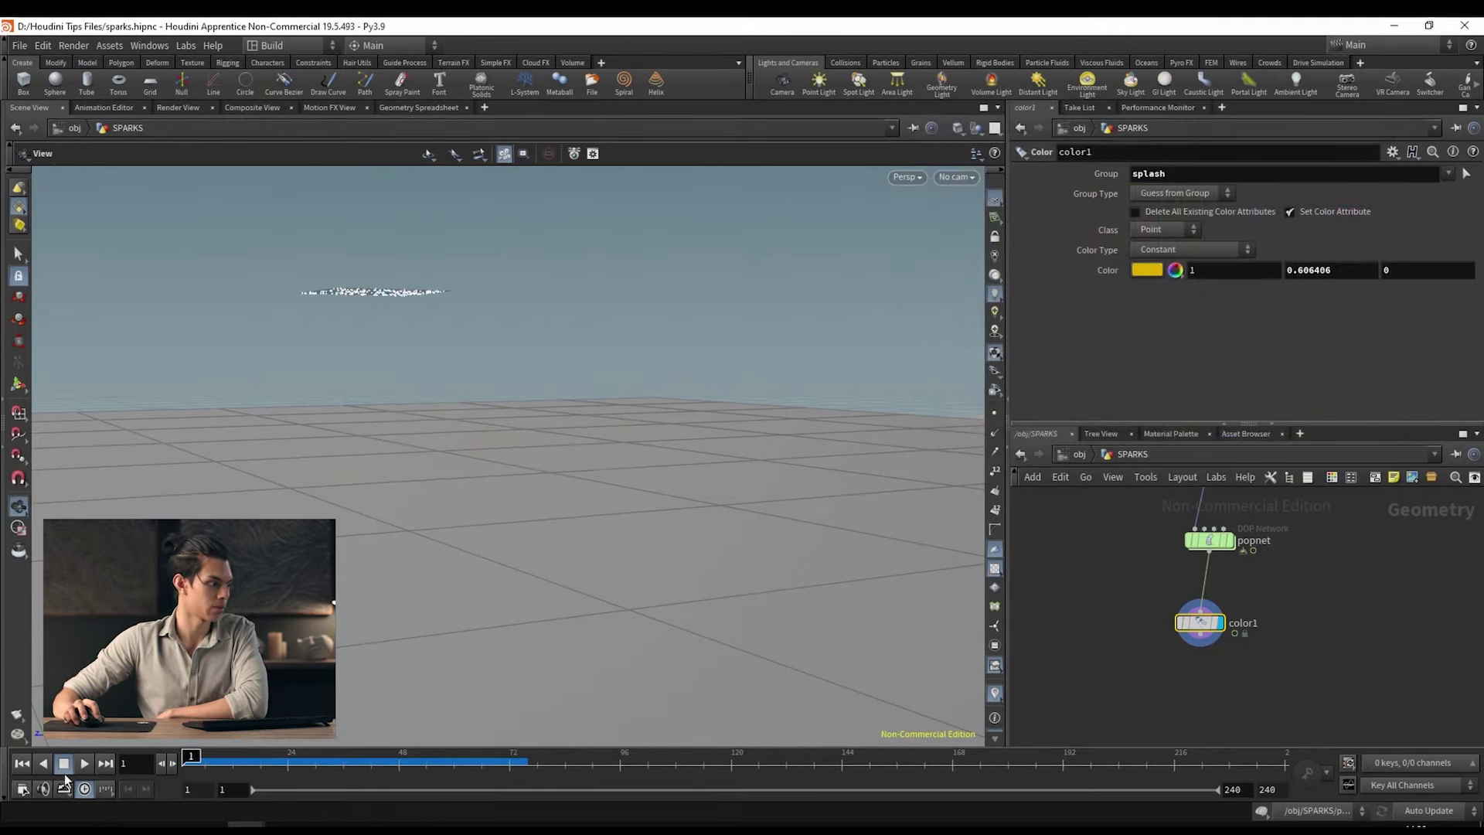
pyautogui.click(80, 764)
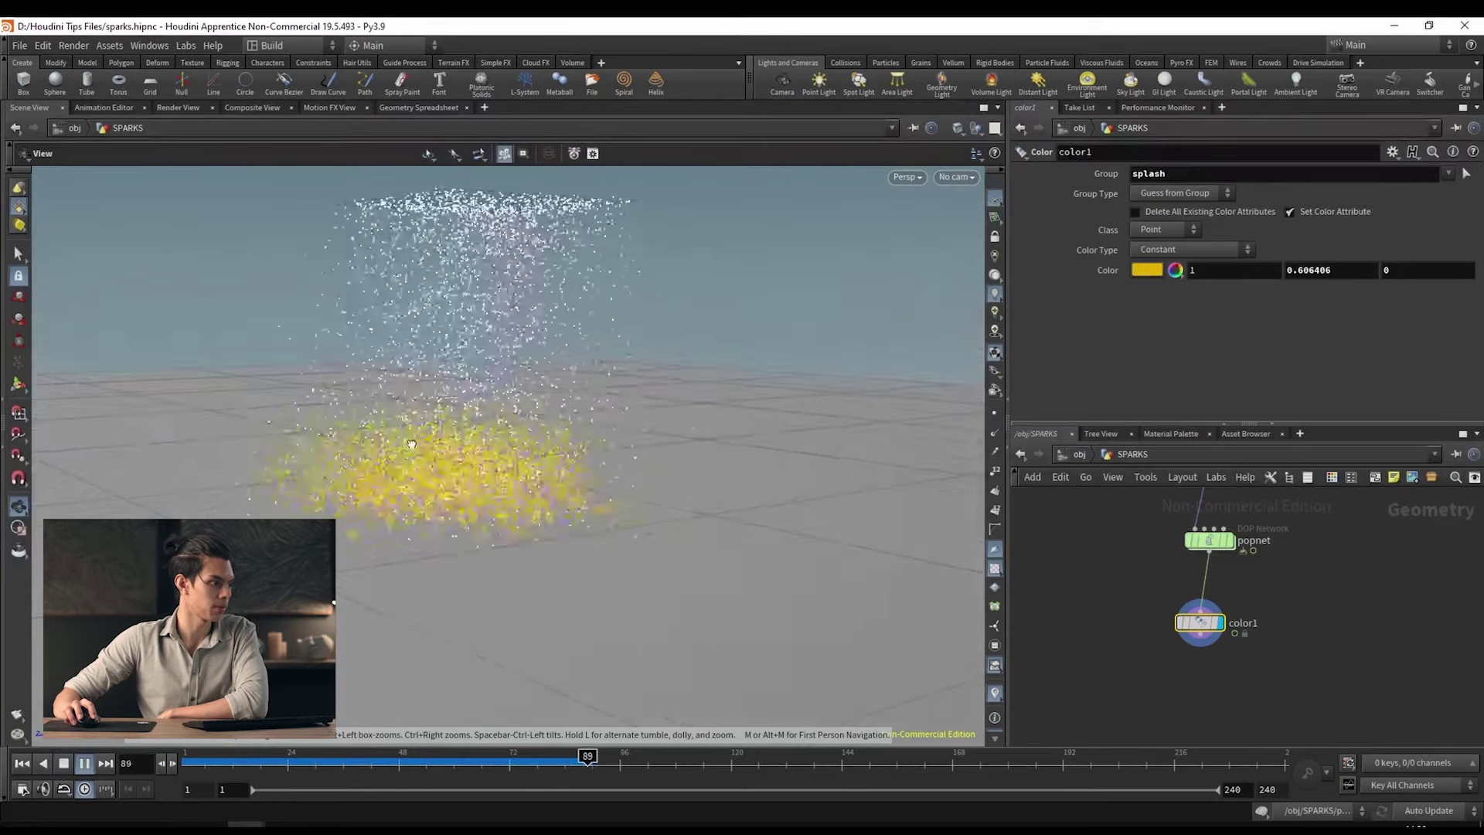
pyautogui.press('Delete')
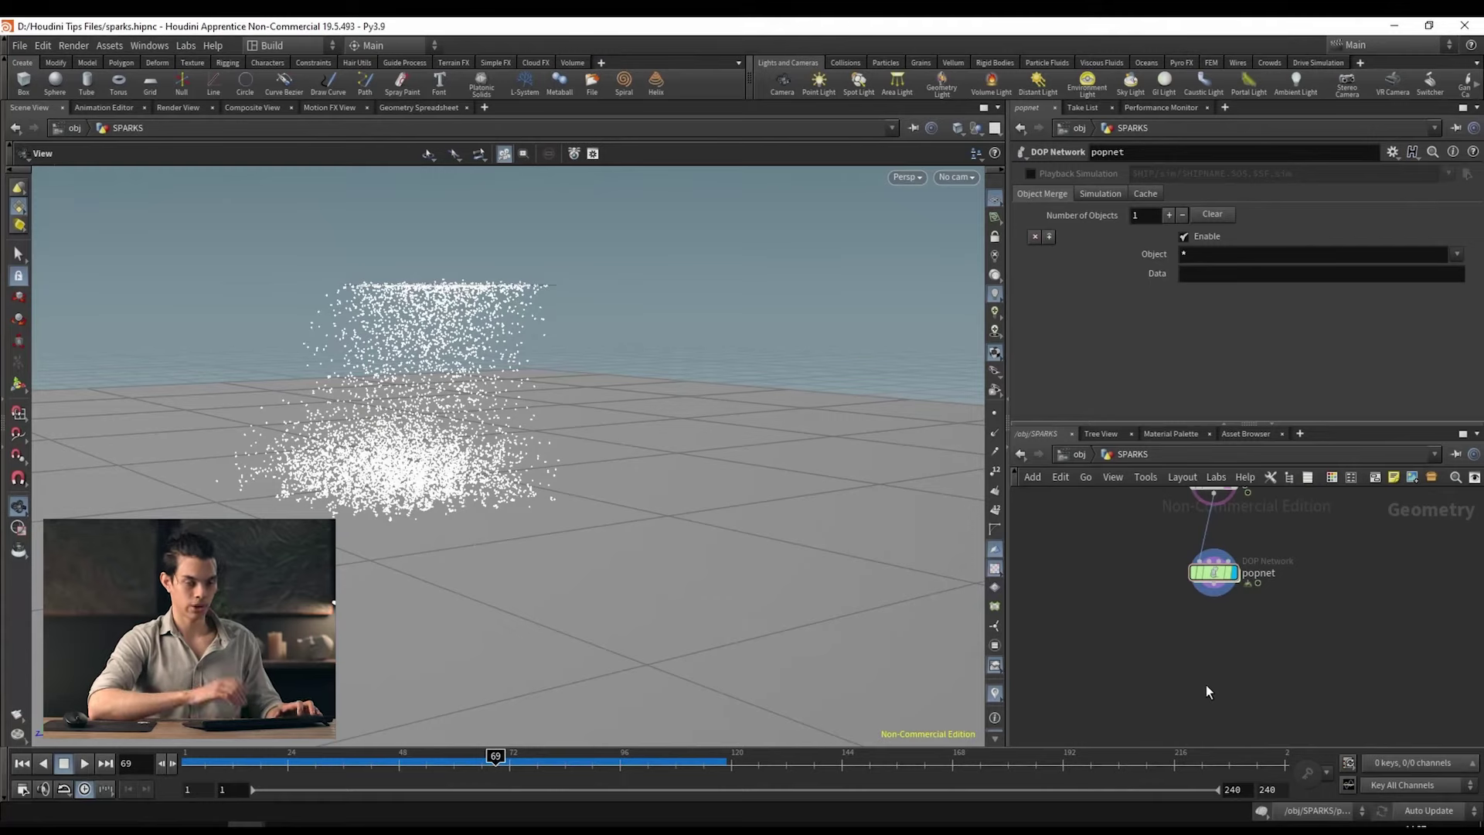
# Step: Add an Attribute Wrangle node below popnet, connect it to popnet's output and display it
pyautogui.press('Tab')
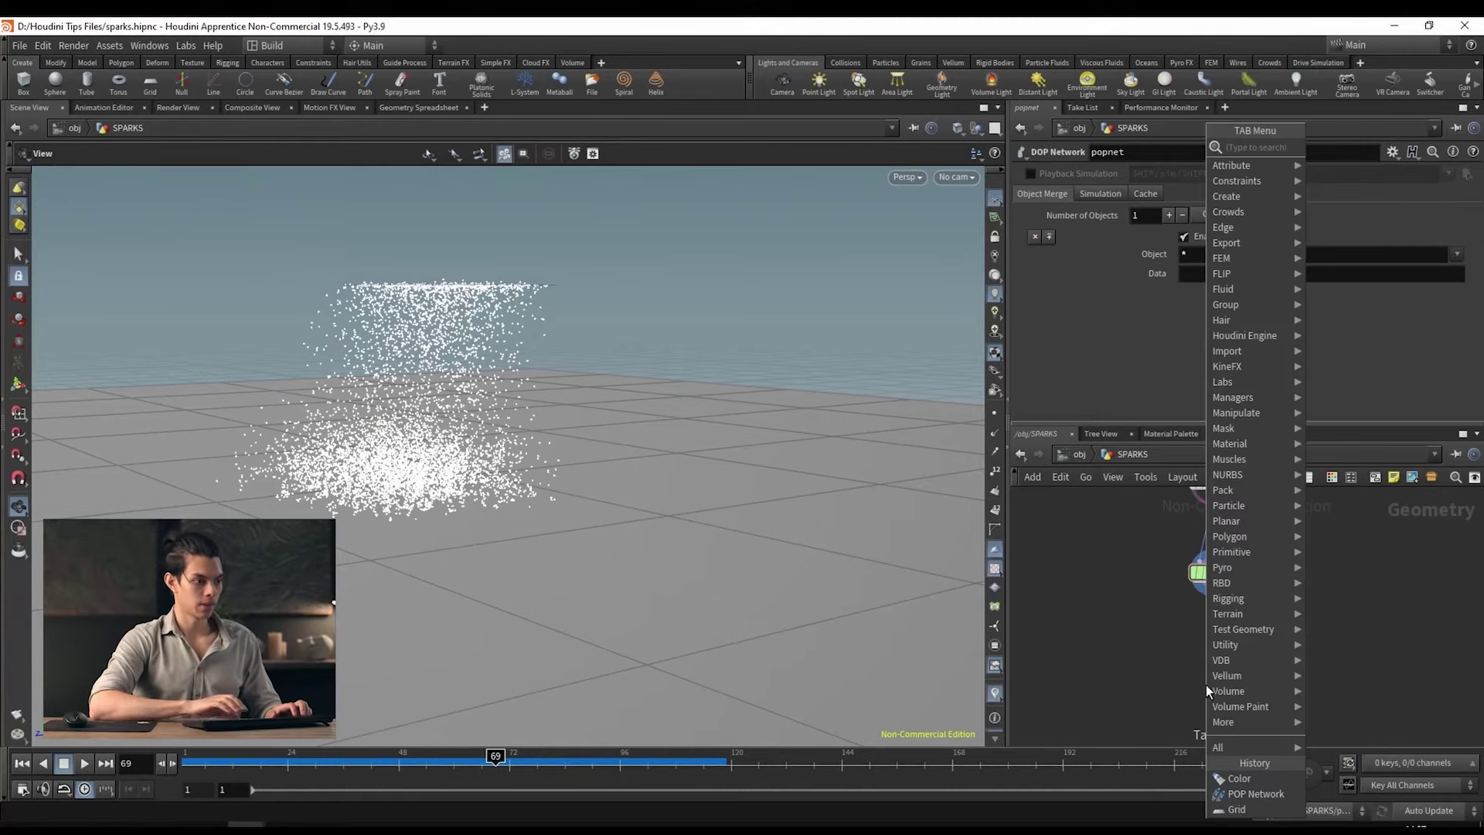
pyautogui.write('aw')
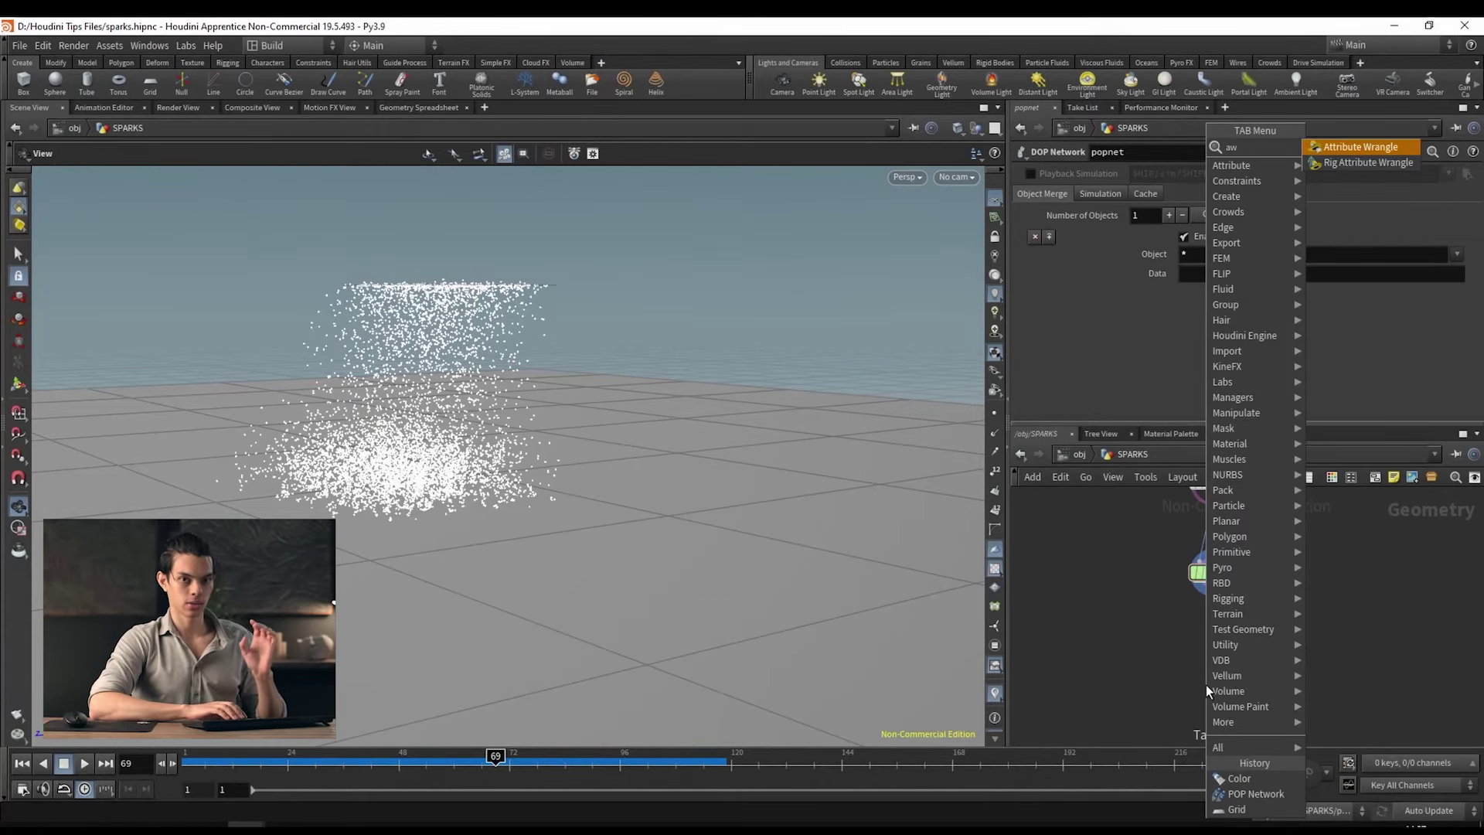
pyautogui.press('Return')
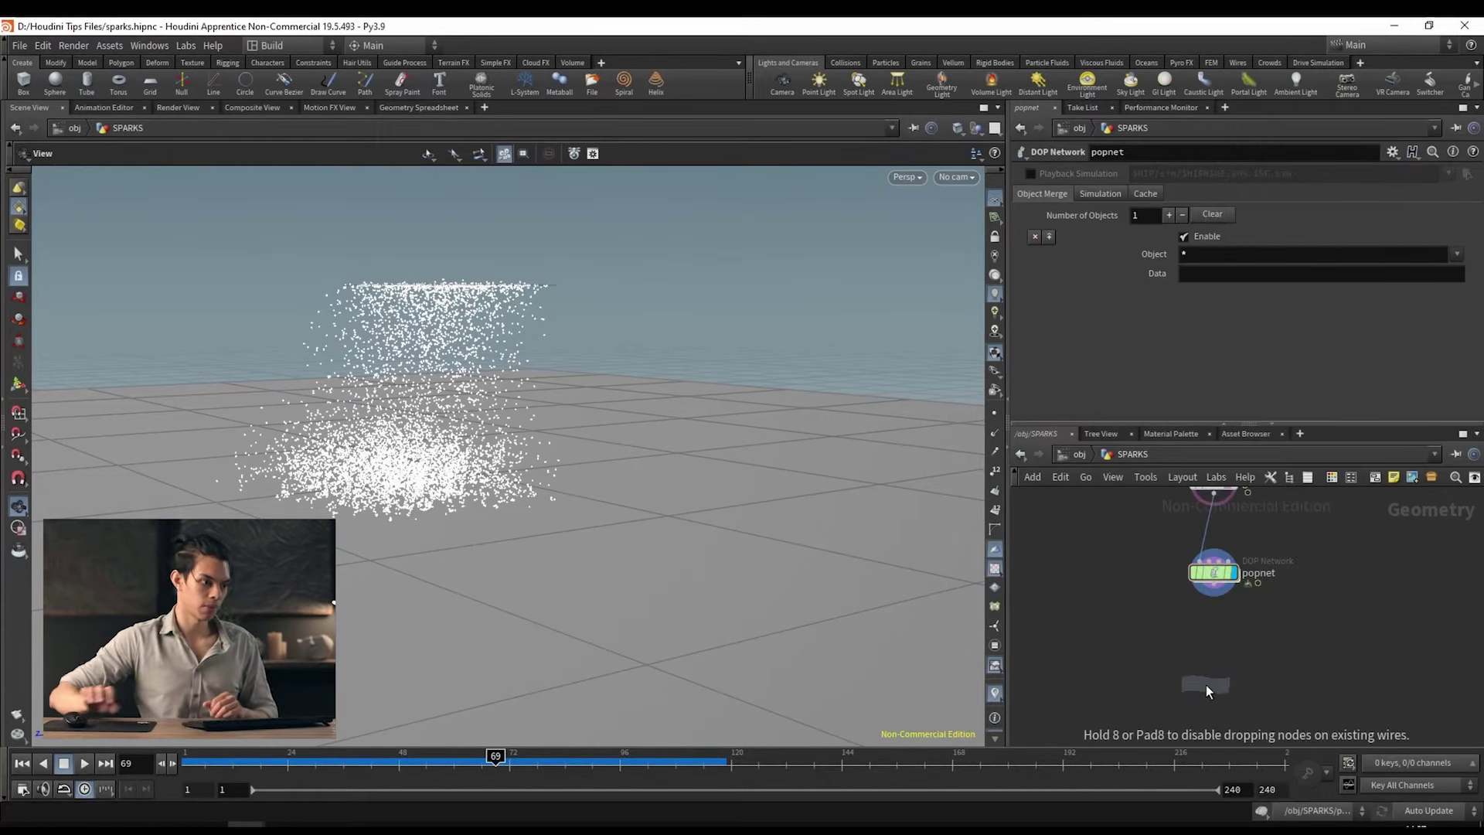
pyautogui.click(1216, 661)
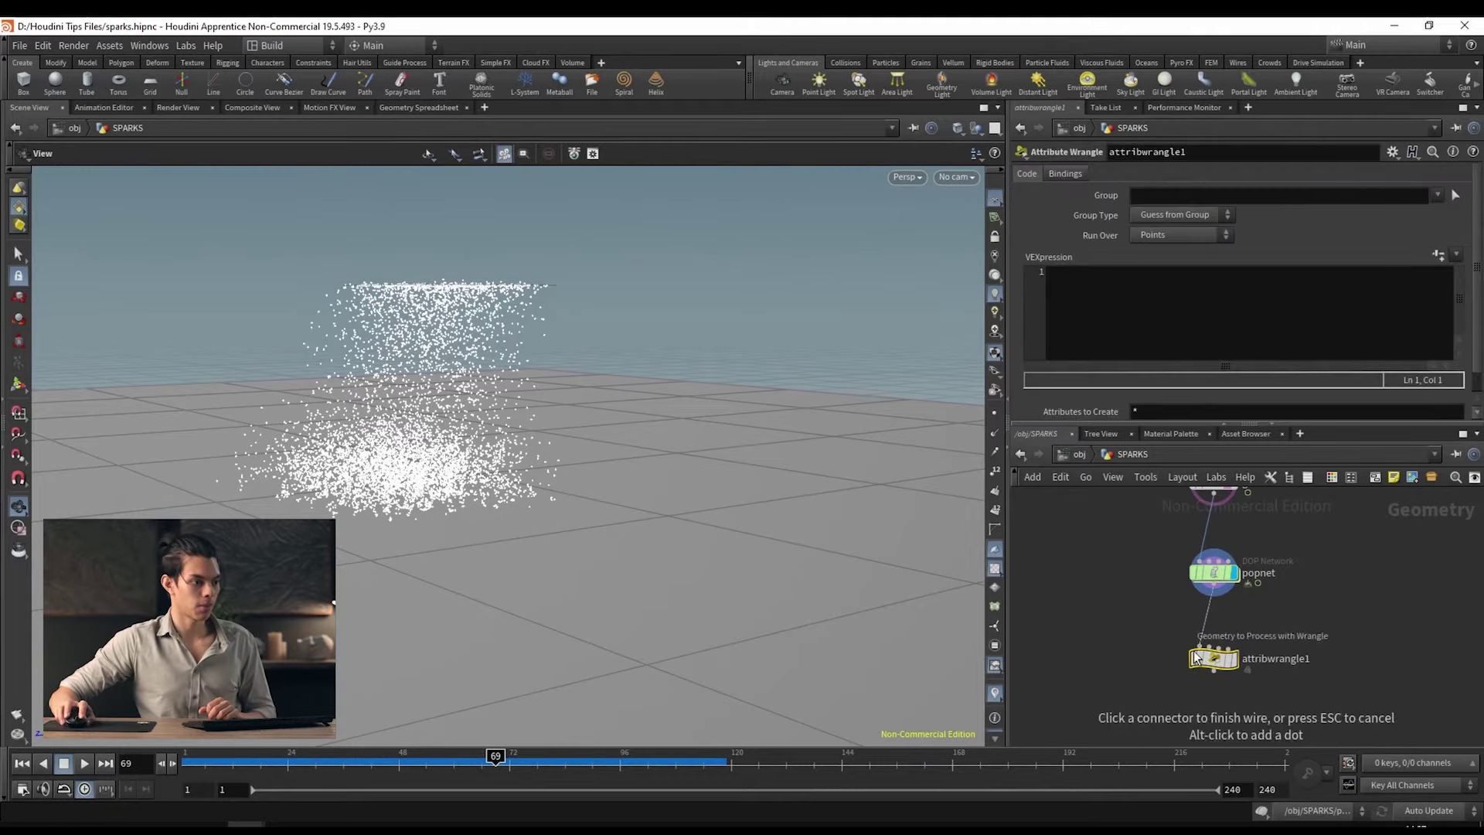
pyautogui.click(1055, 319)
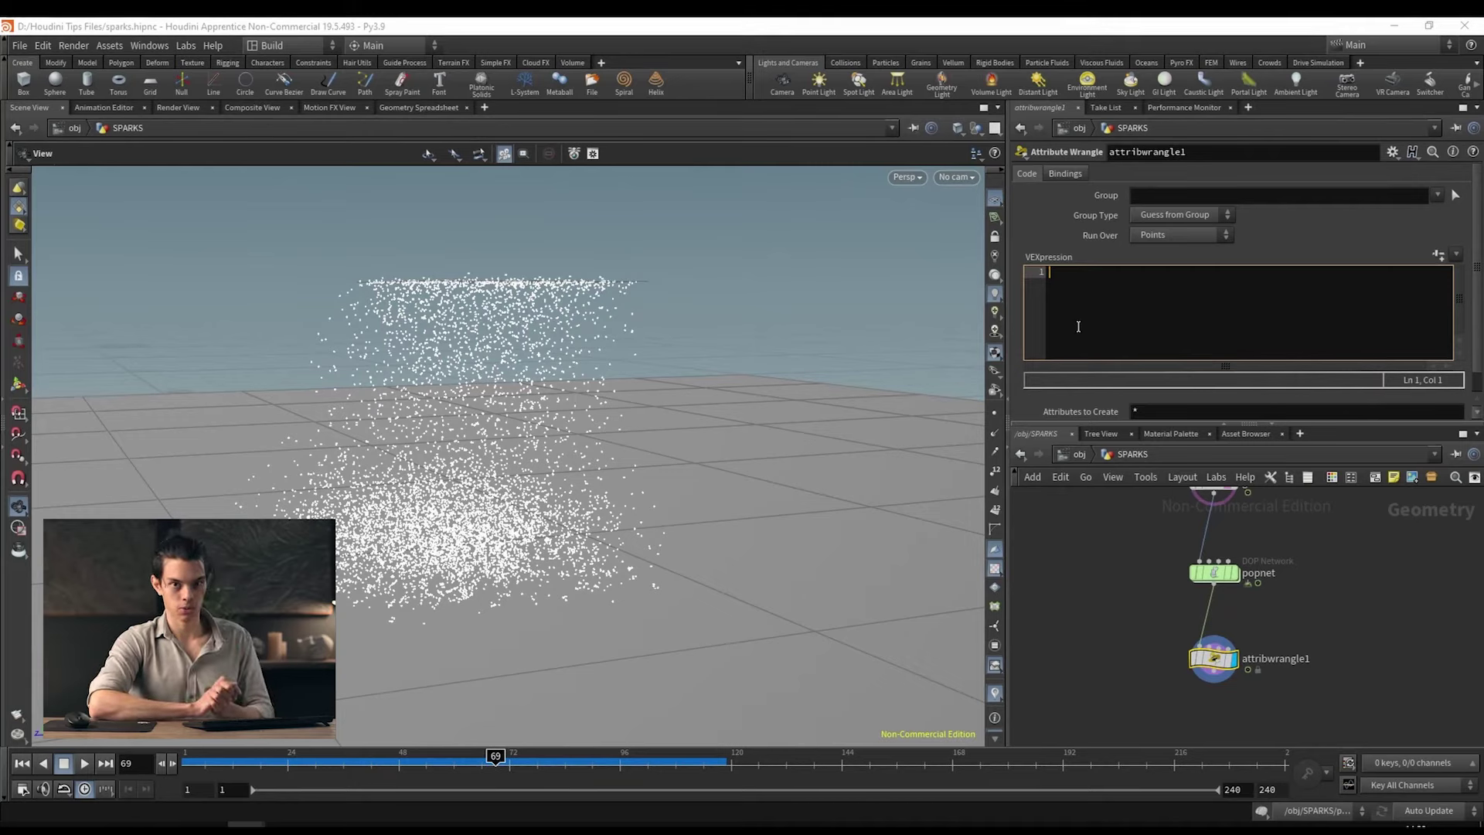
pyautogui.write('@')
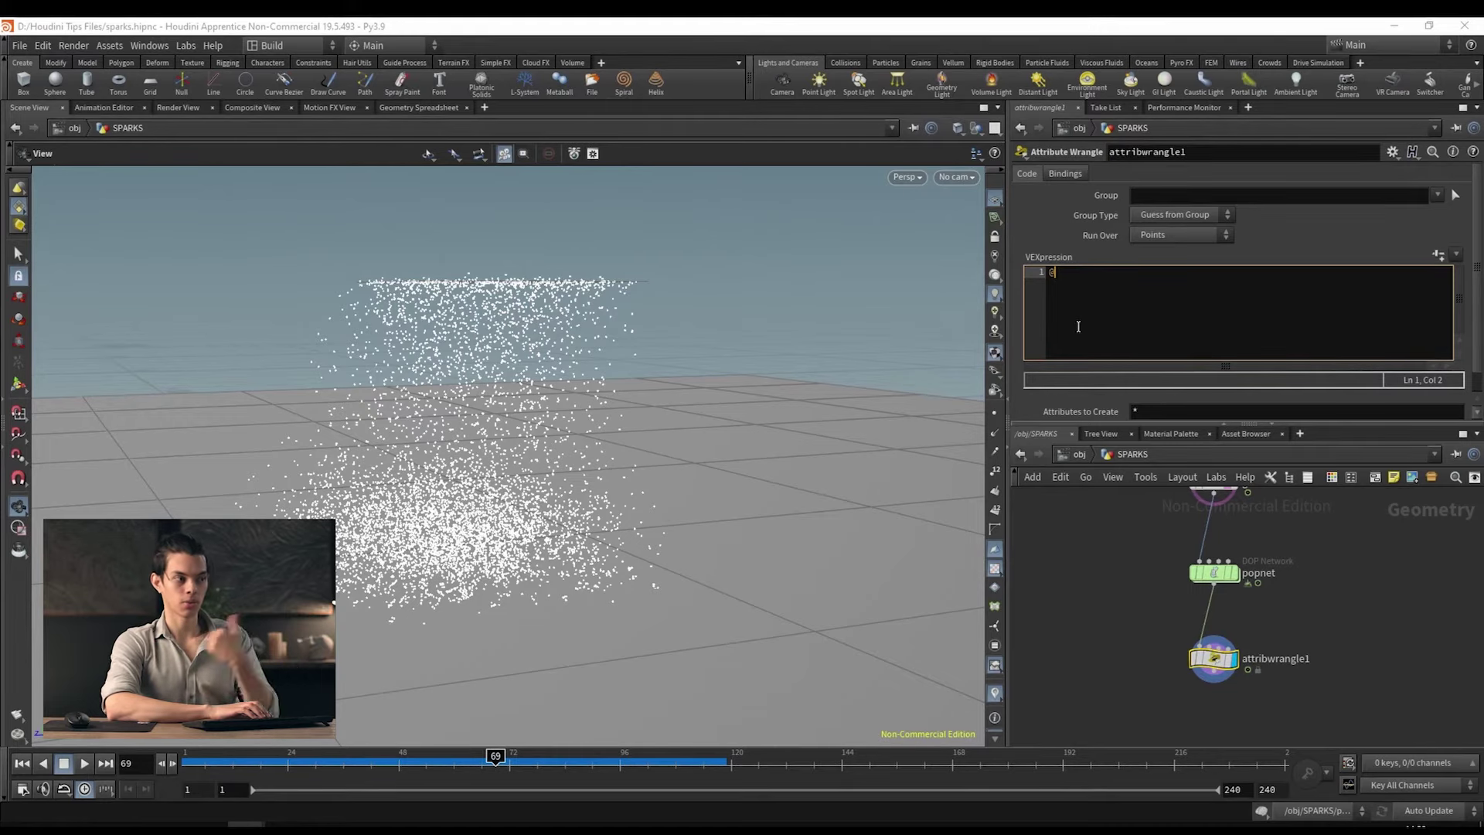
pyautogui.write('P')
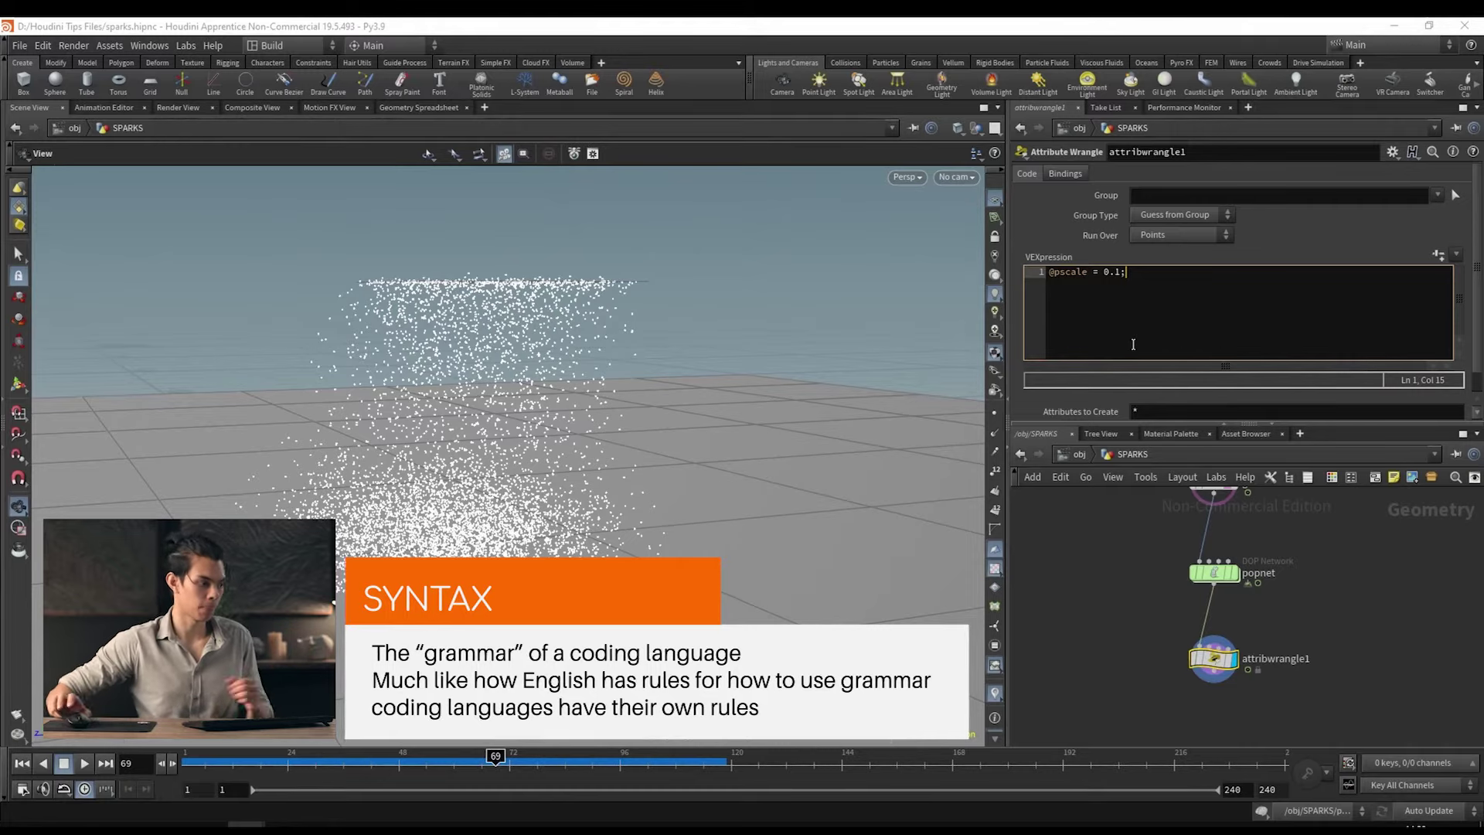
# Step: Inspect attribwrangle1's node info and filter the Geometry Spreadsheet to the pscale attribute
pyautogui.moveTo(742, 421); pyautogui.dragTo(605, 432)
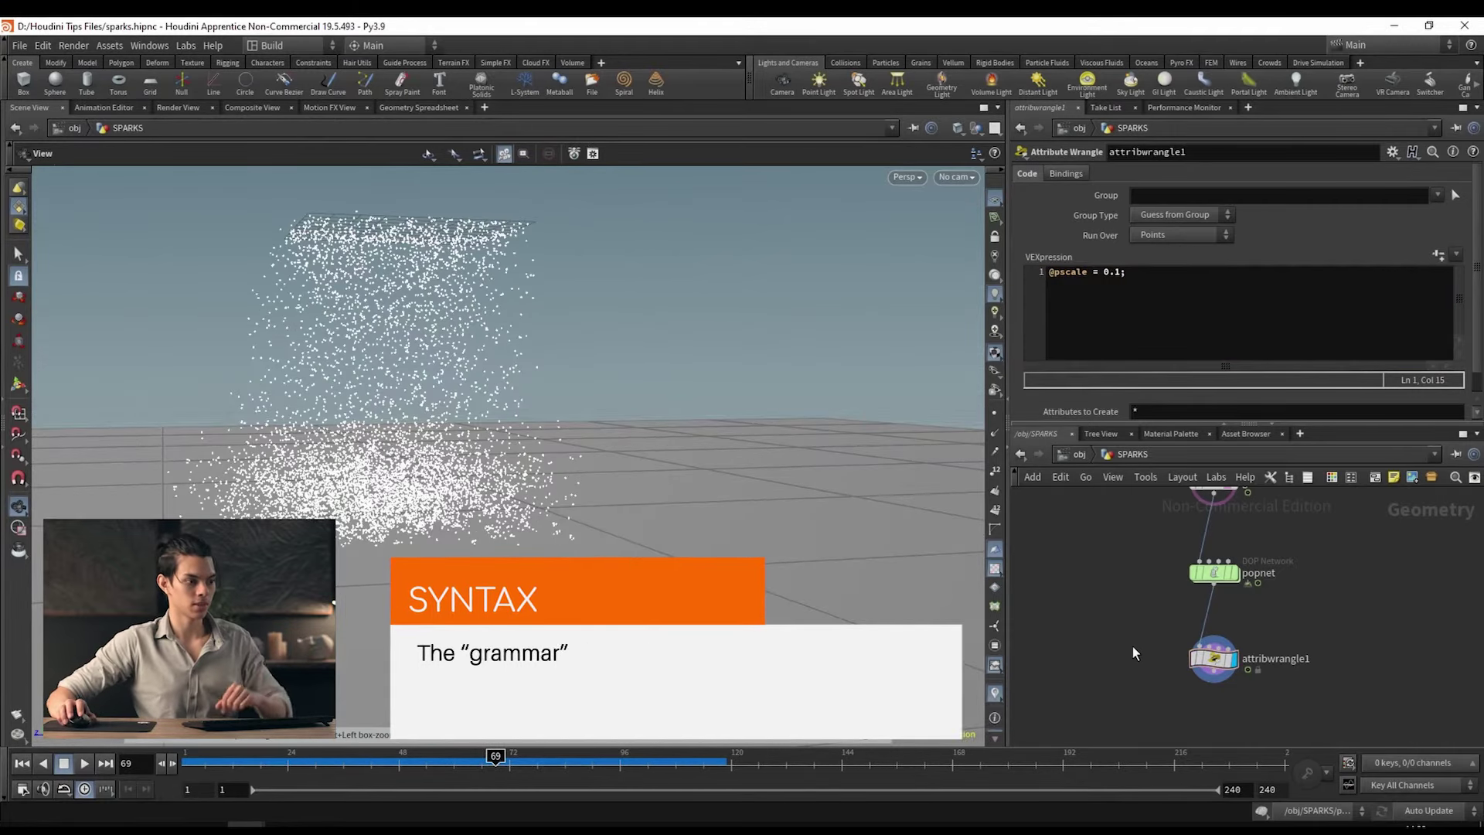
pyautogui.moveTo(1231, 661)
pyautogui.click(1178, 659)
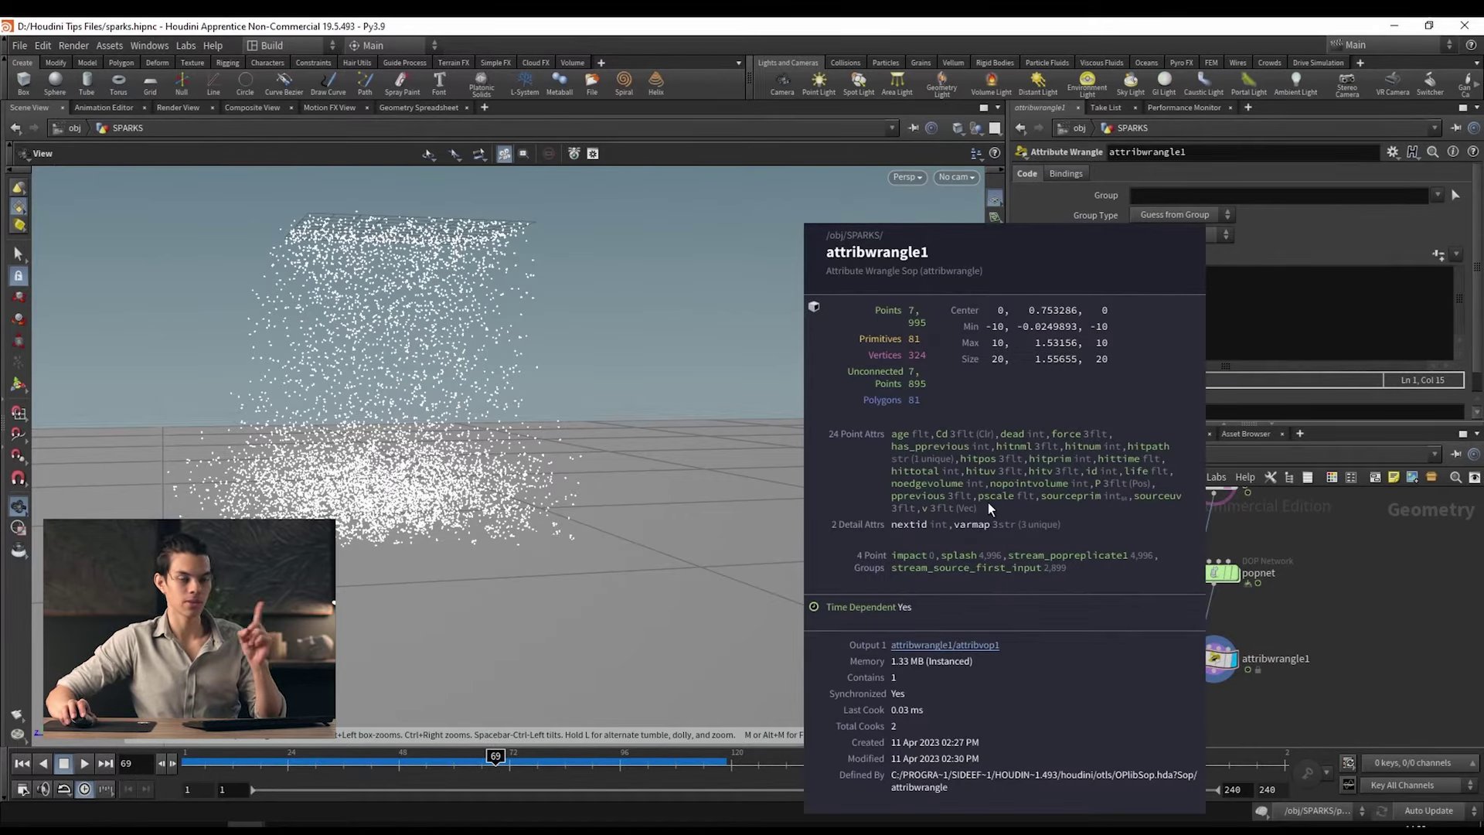
pyautogui.click(424, 107)
pyautogui.click(757, 154)
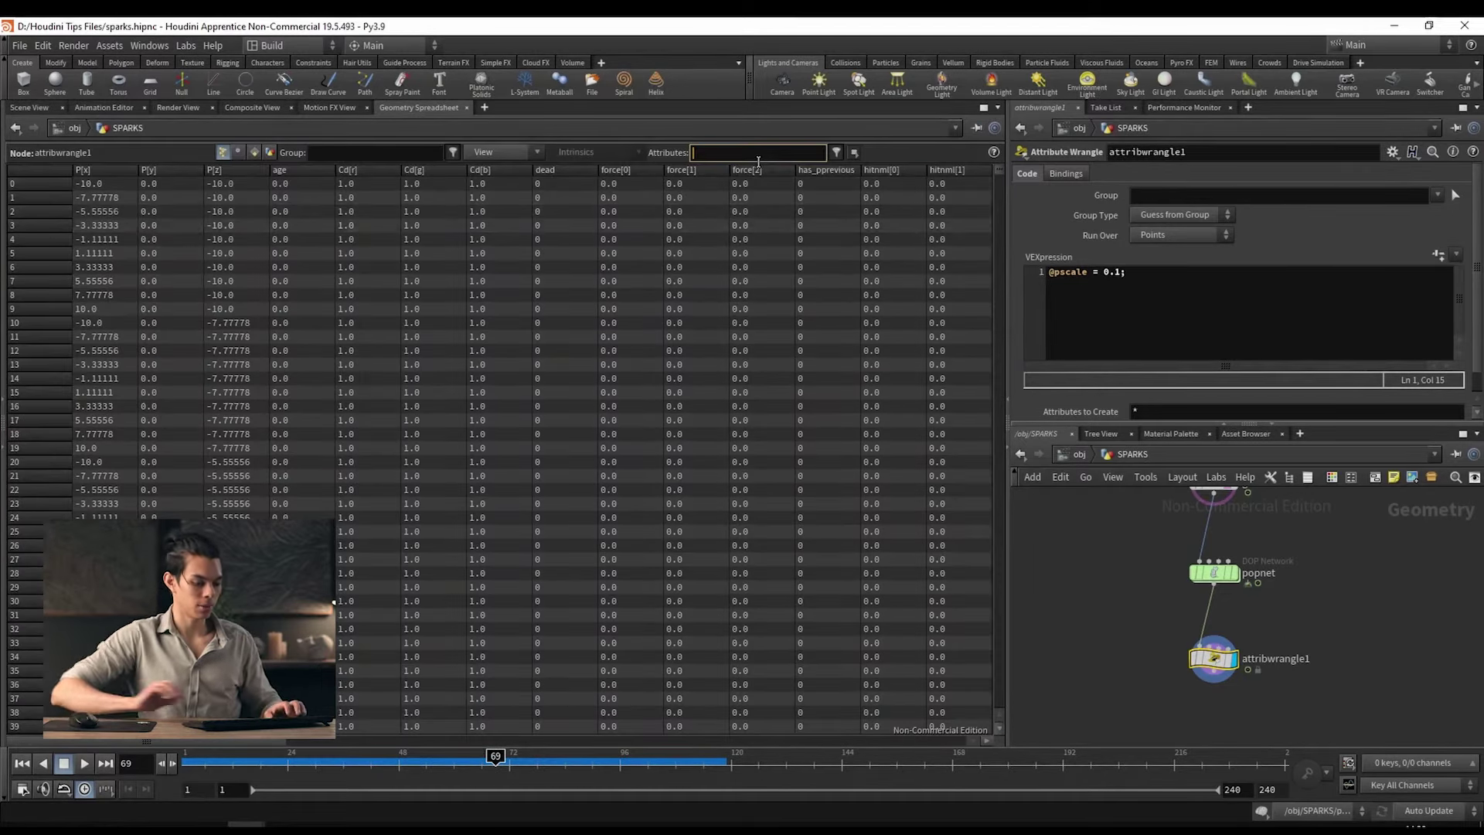
pyautogui.write('pscae')
pyautogui.press('Return')
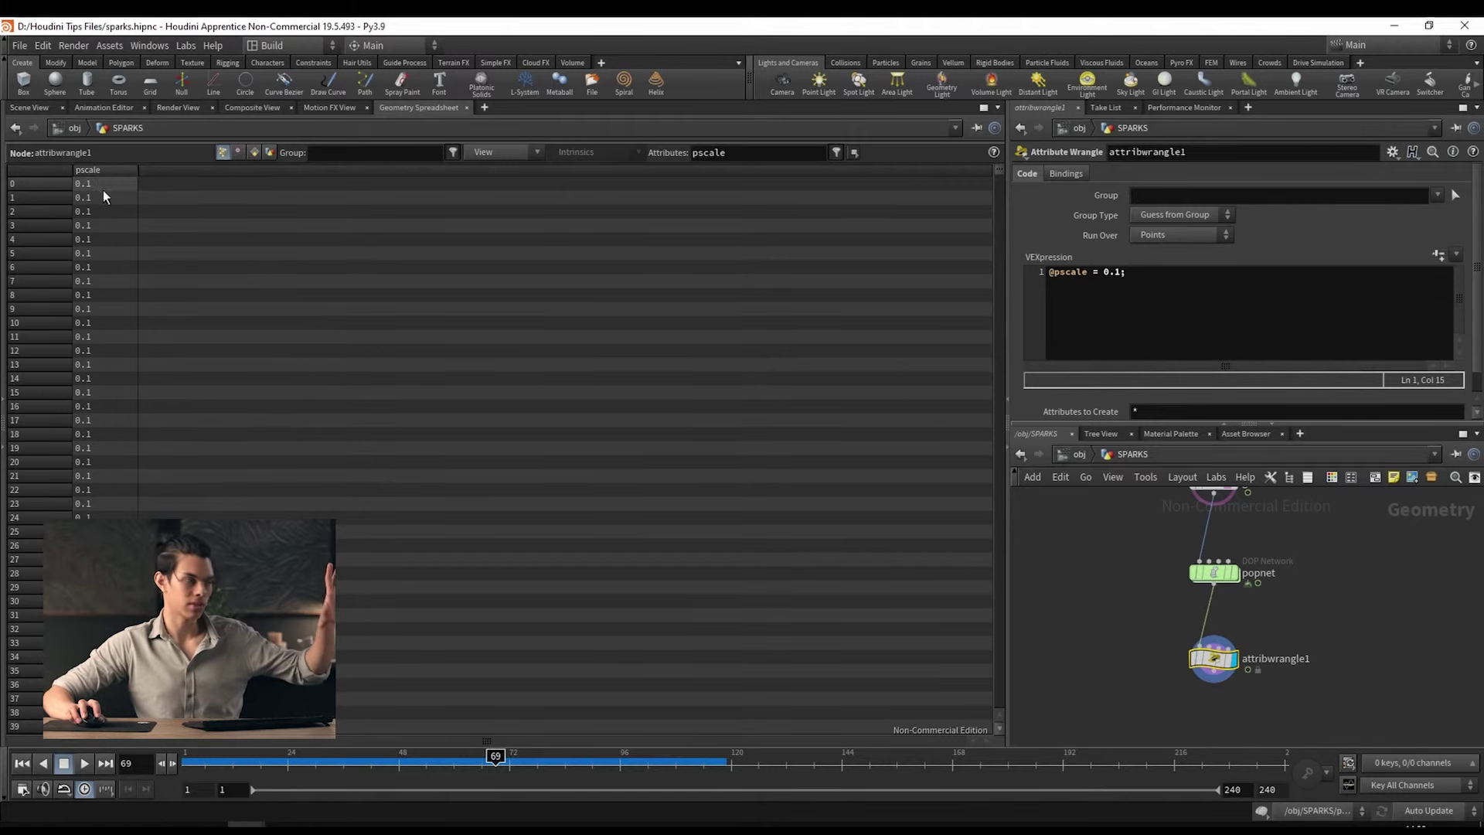
# Step: Return to the scene view and set the viewport's geometry display options to show particles as Lit Spheres
pyautogui.click(45, 107)
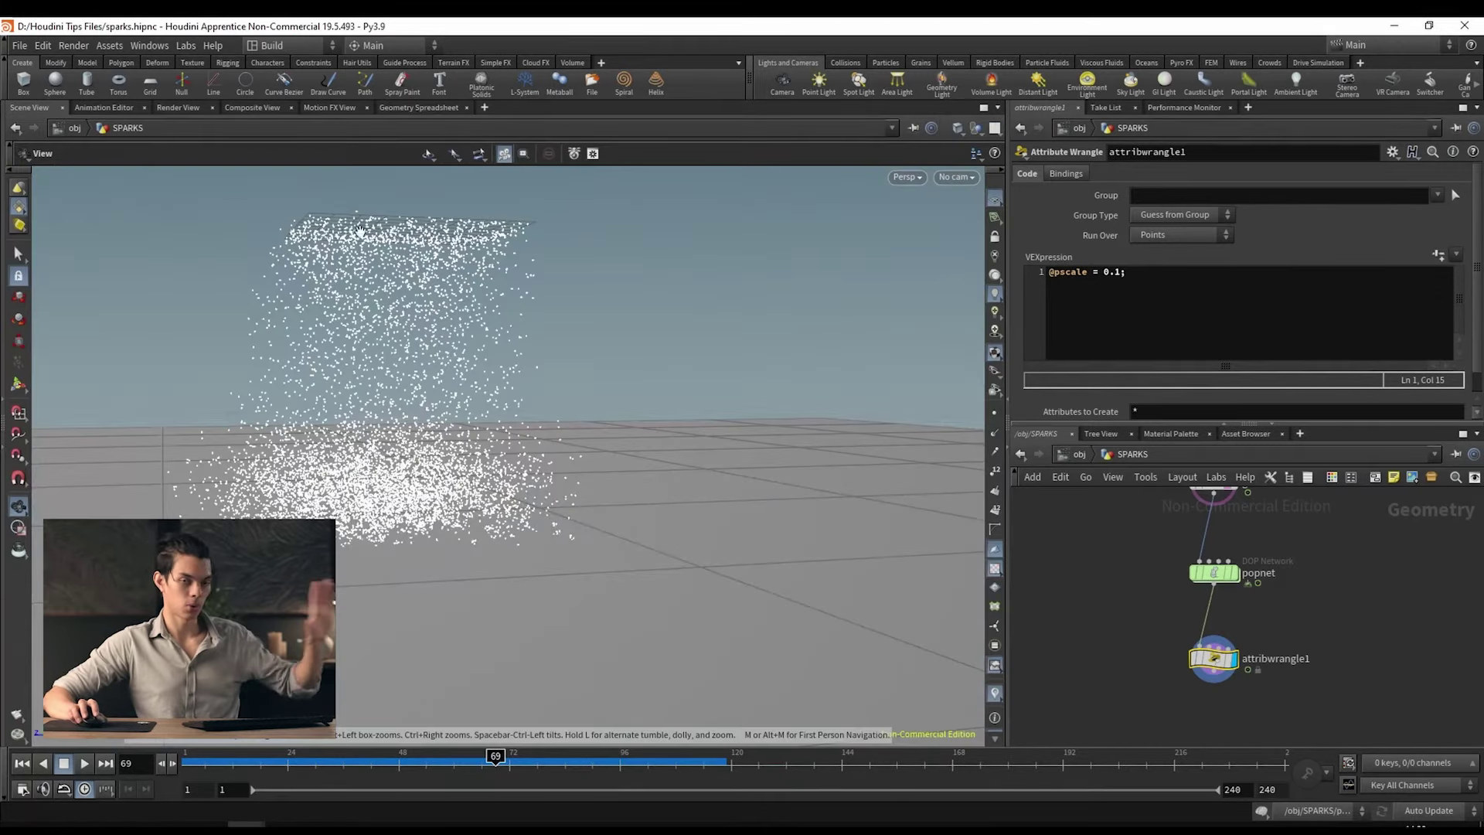
pyautogui.moveTo(342, 296); pyautogui.dragTo(419, 337)
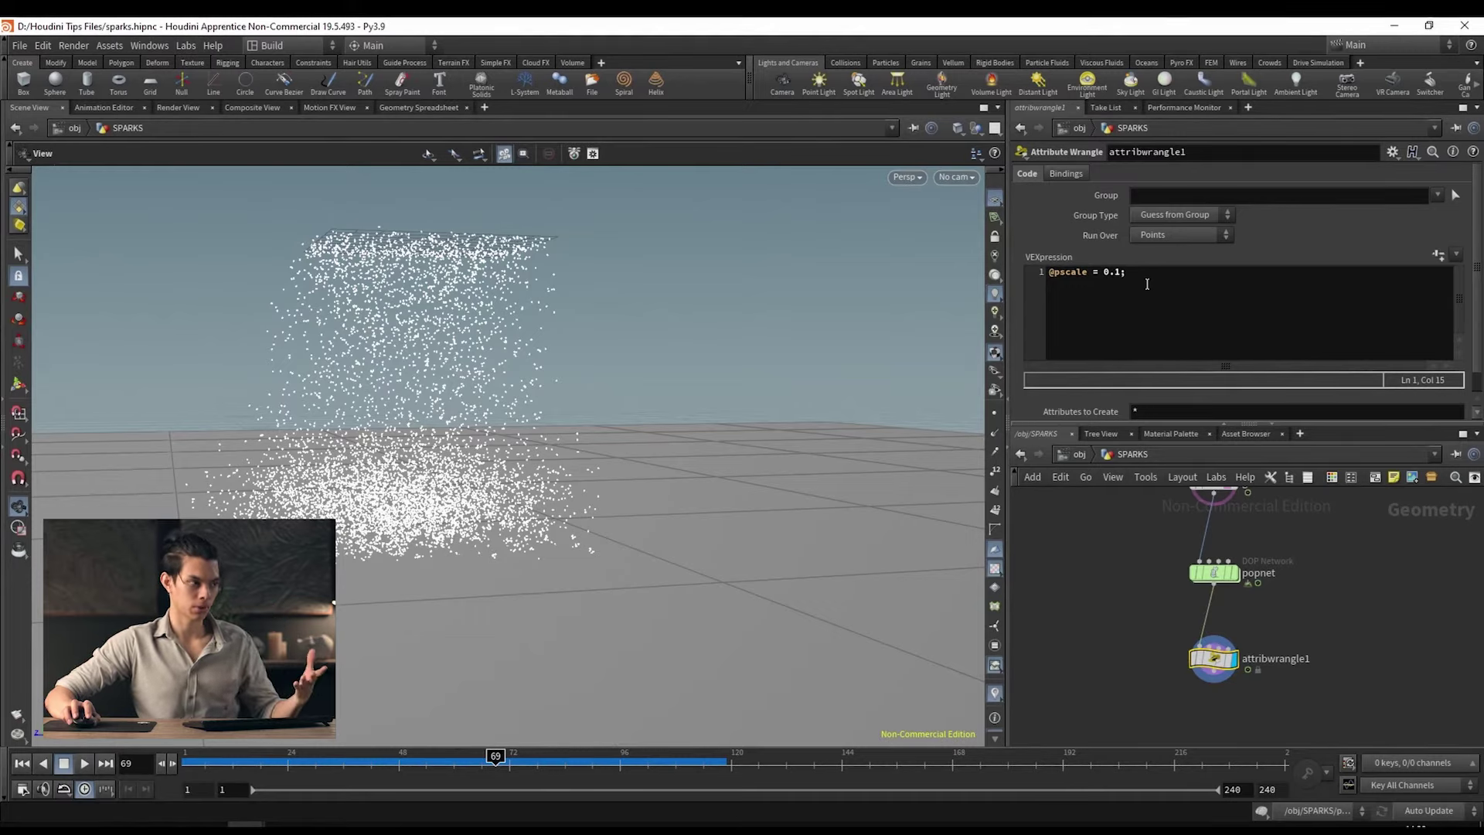
pyautogui.moveTo(572, 387); pyautogui.dragTo(665, 378)
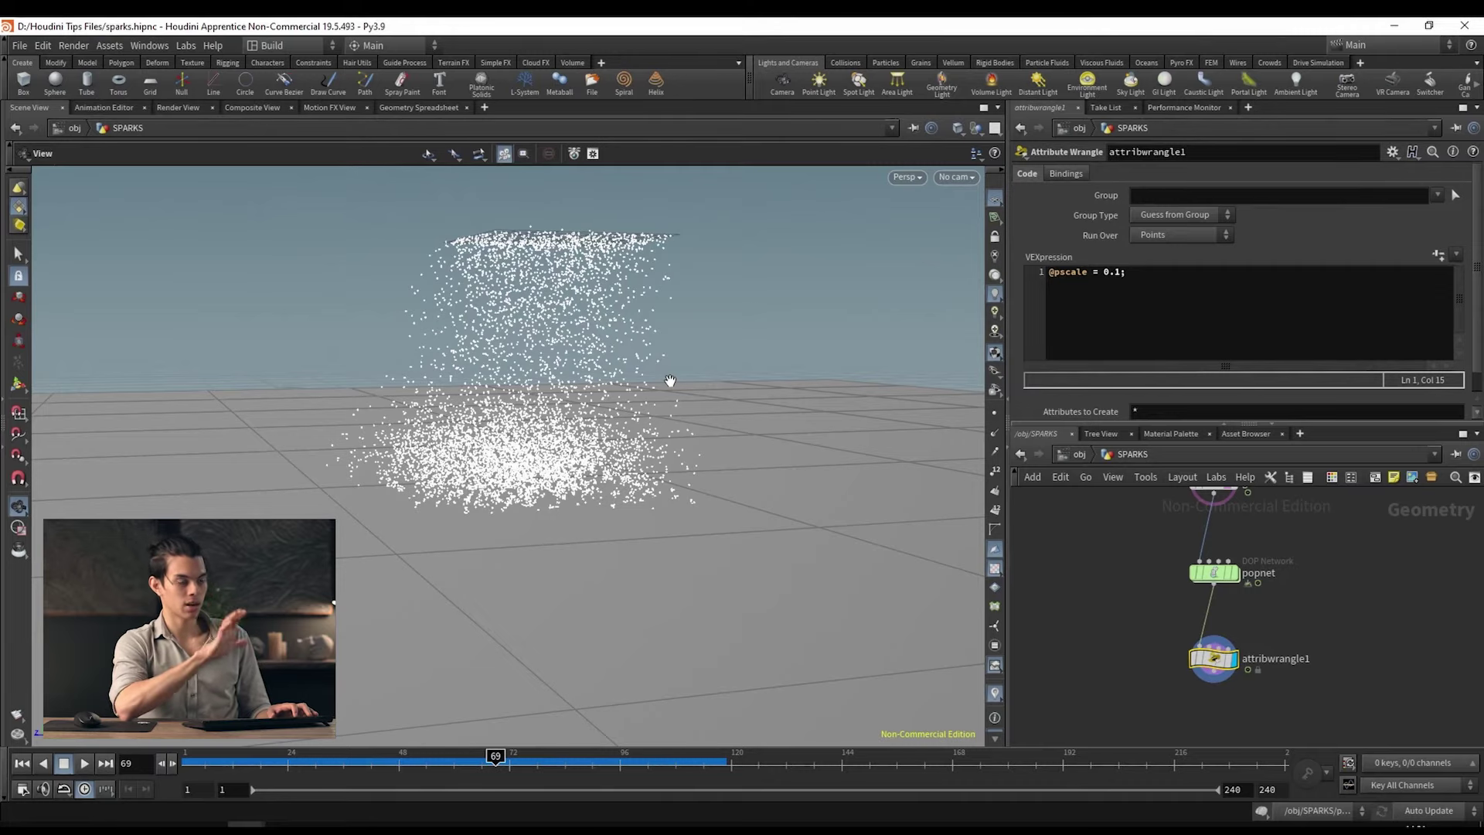
pyautogui.press('d')
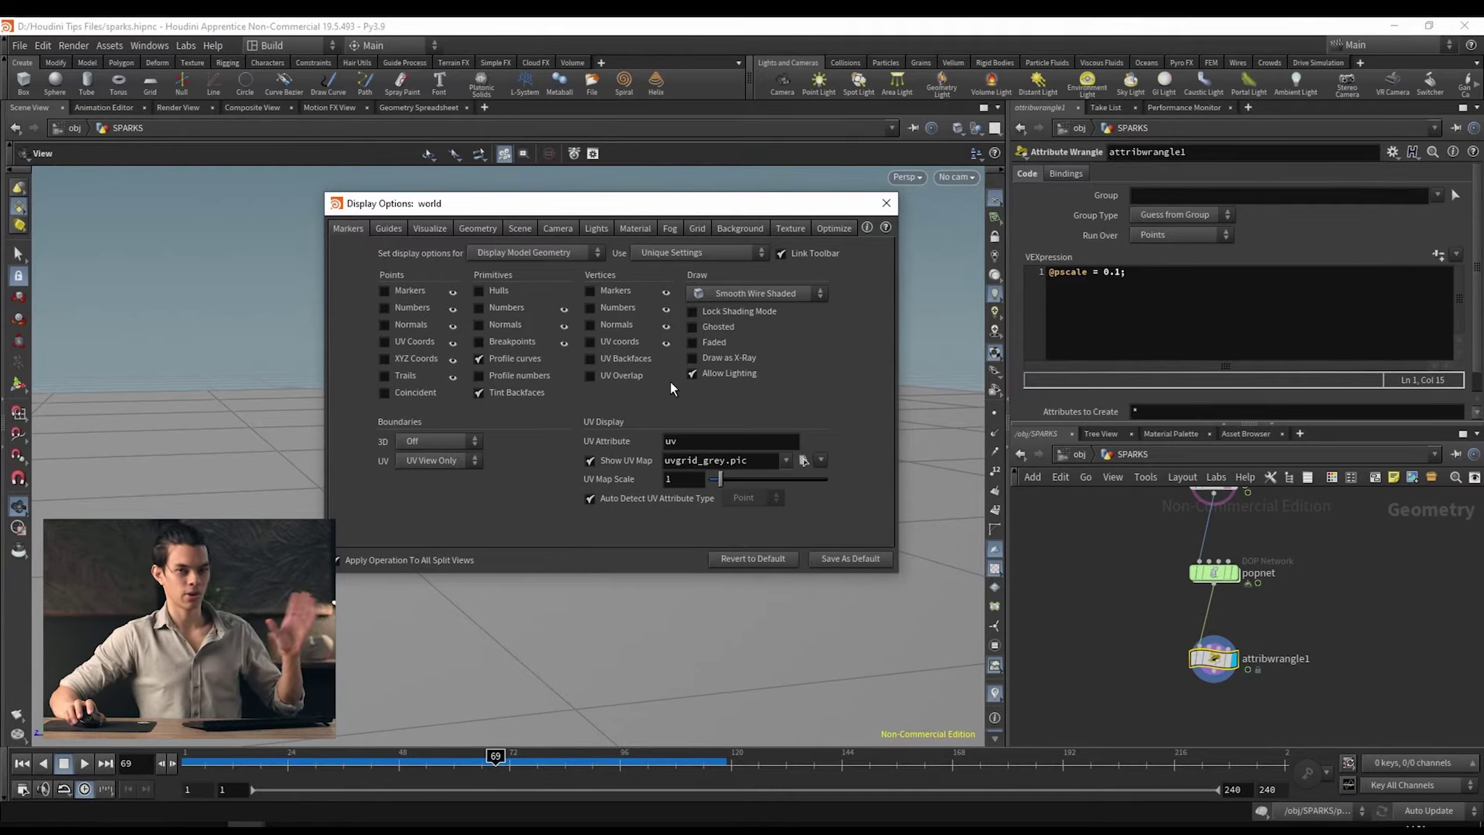
pyautogui.click(489, 232)
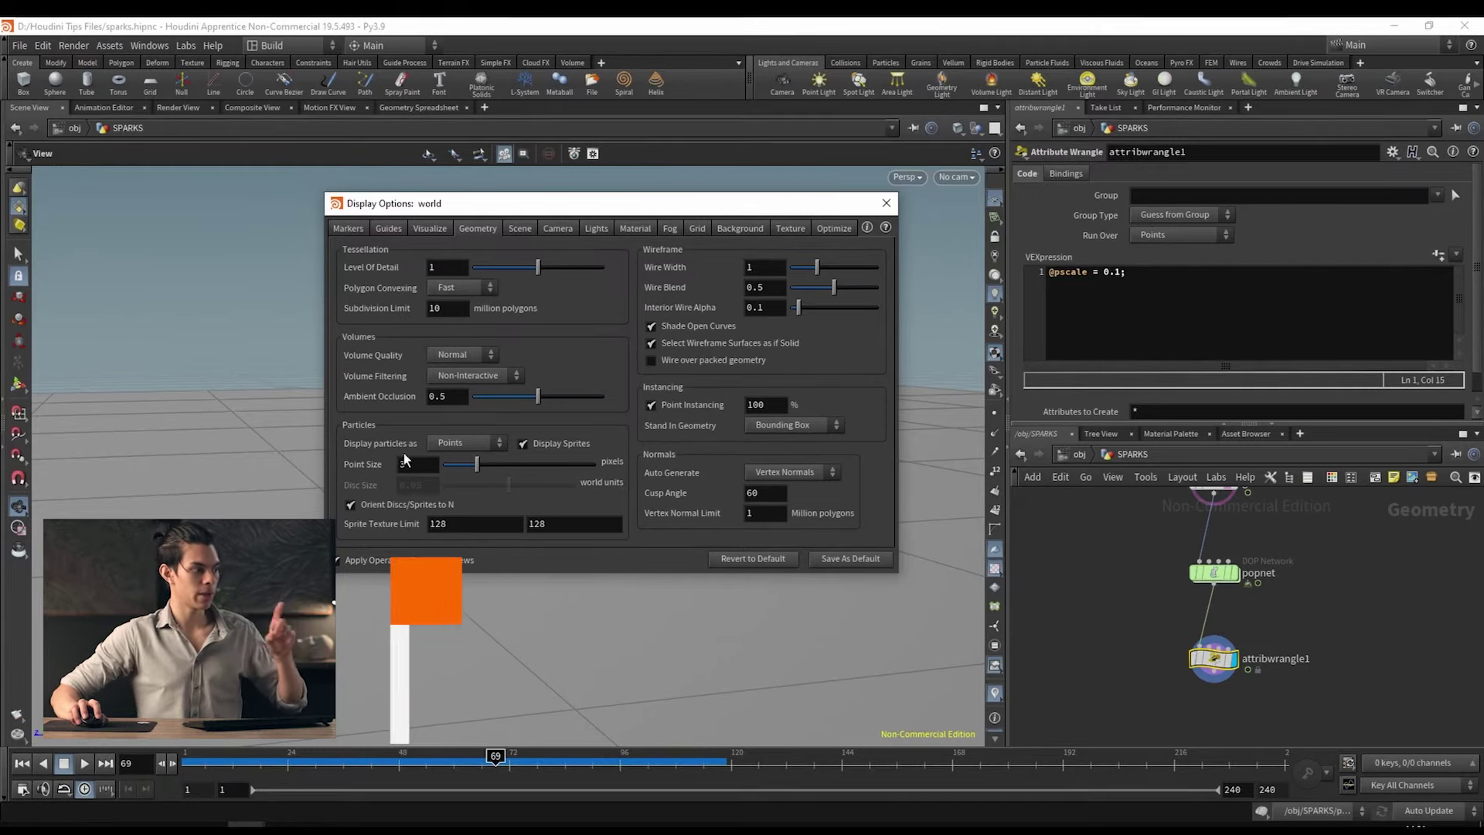
pyautogui.click(471, 440)
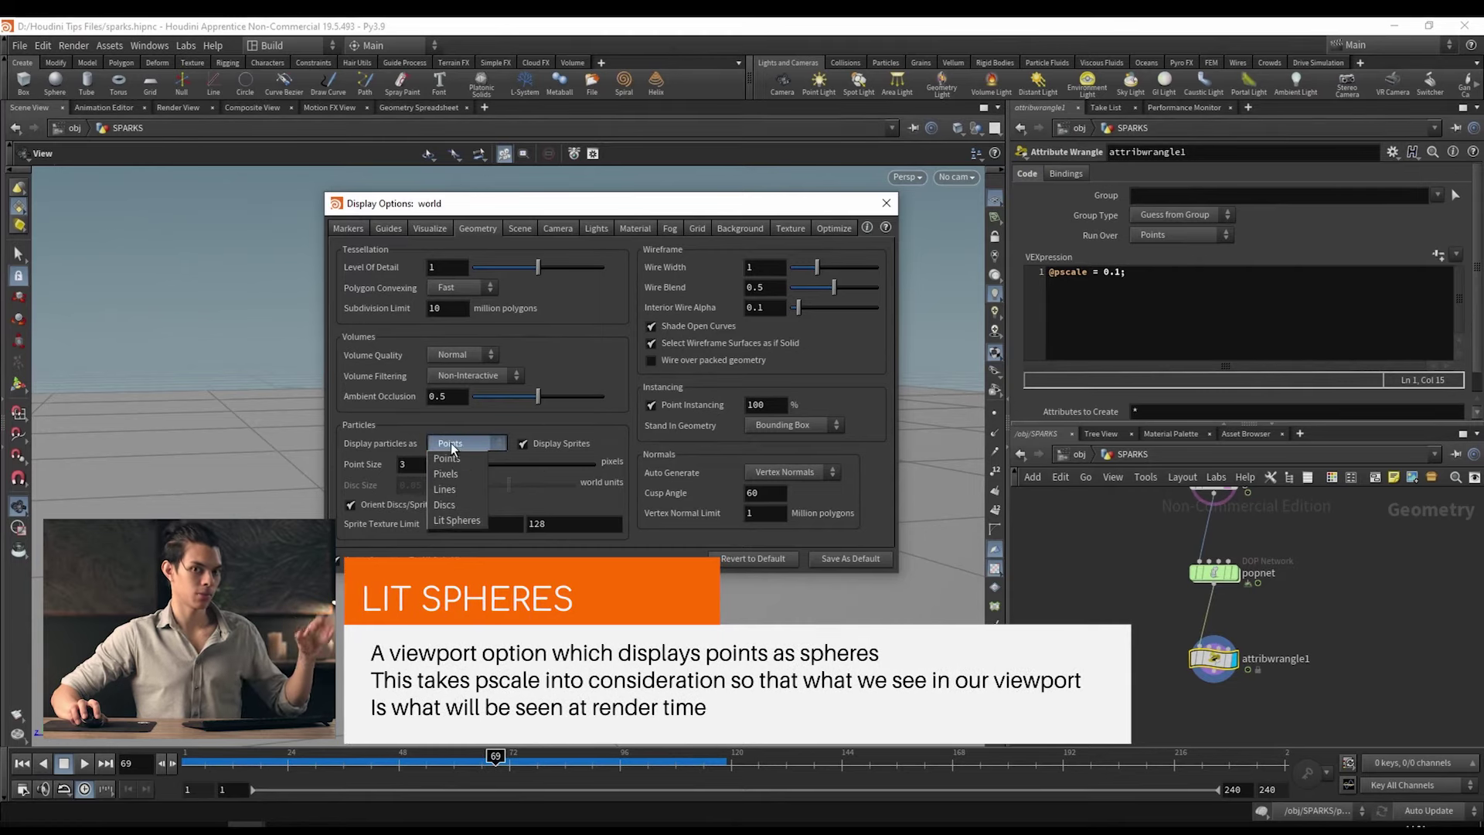
pyautogui.click(452, 520)
pyautogui.moveTo(844, 213); pyautogui.dragTo(1275, 255)
pyautogui.click(1318, 245)
pyautogui.moveTo(633, 324); pyautogui.dragTo(956, 501)
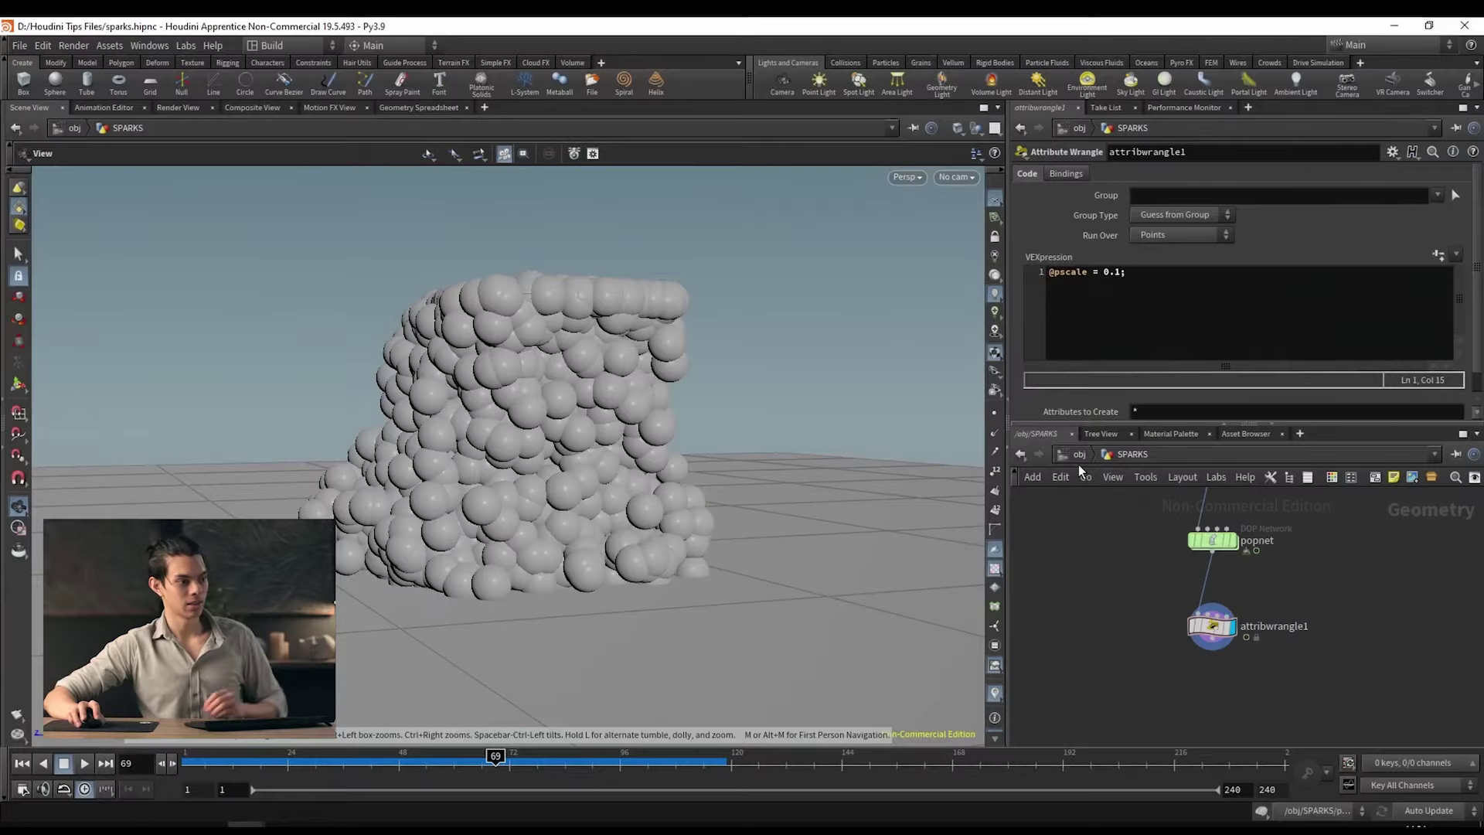
# Step: Switch from the object level to the stage network and add a SOP Import node
pyautogui.click(1079, 456)
pyautogui.click(1159, 453)
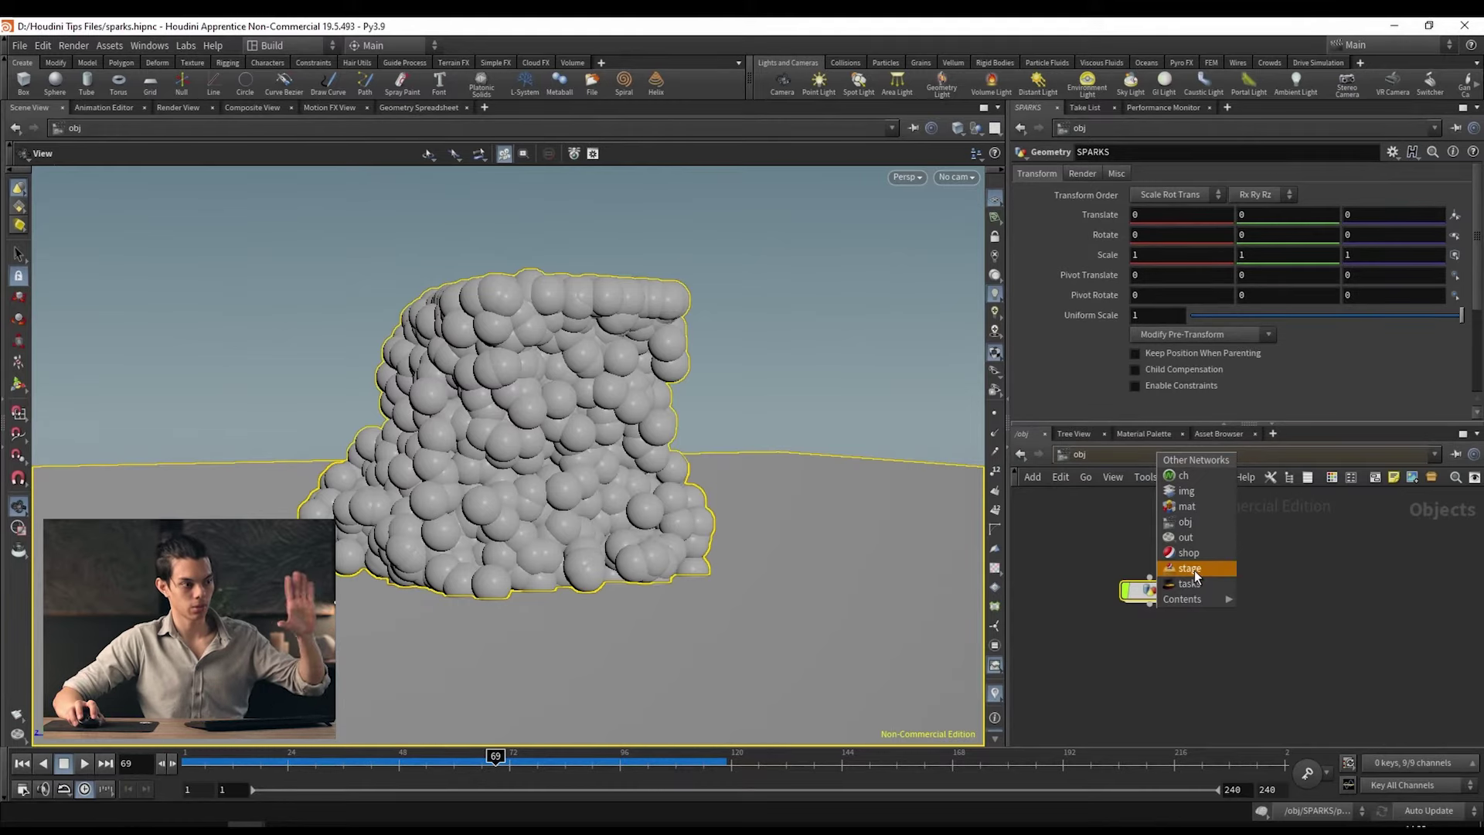
pyautogui.click(1194, 572)
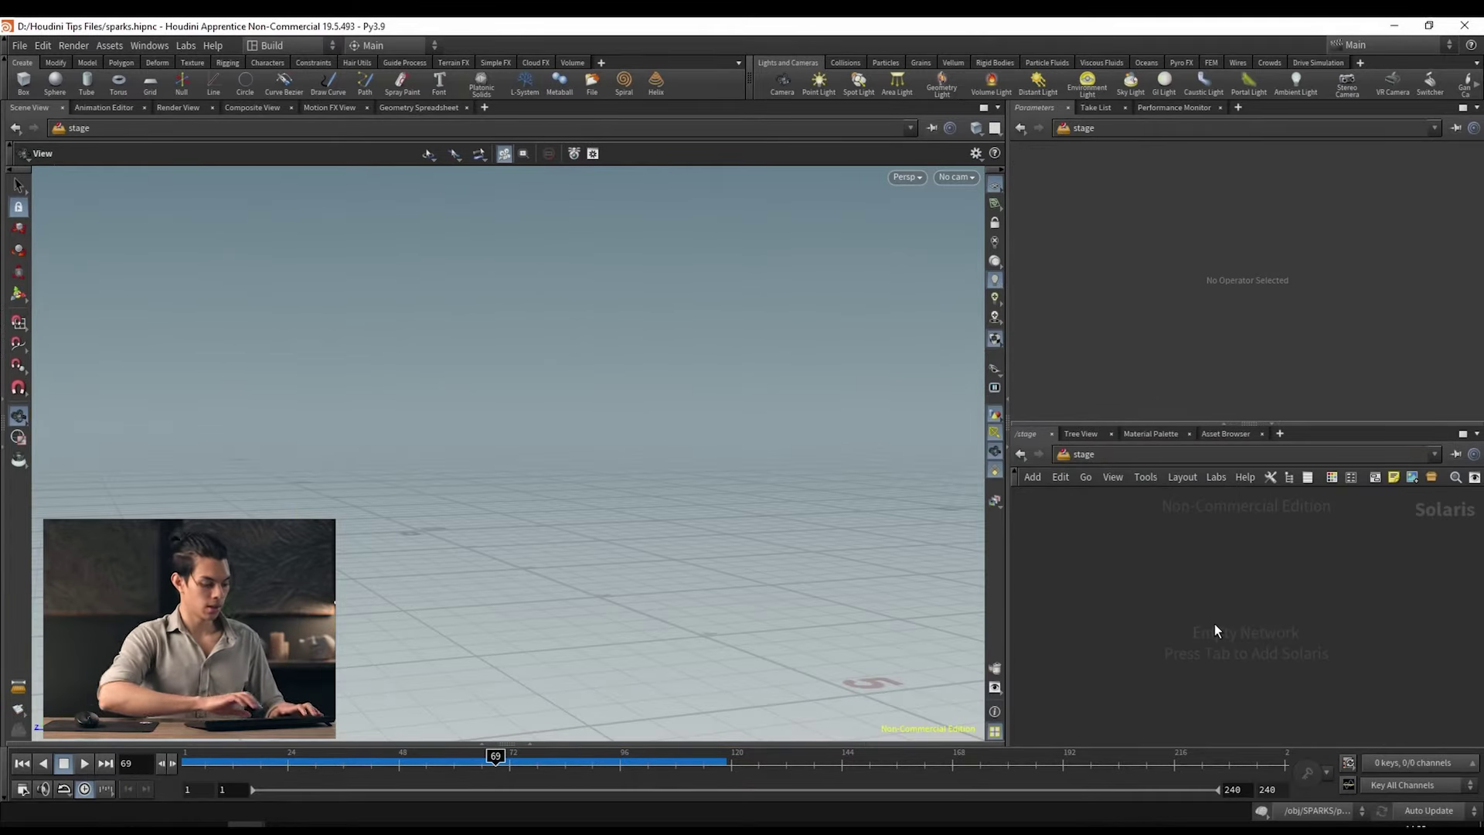
pyautogui.press('Tab')
pyautogui.write('SOP IM')
pyautogui.press('Return')
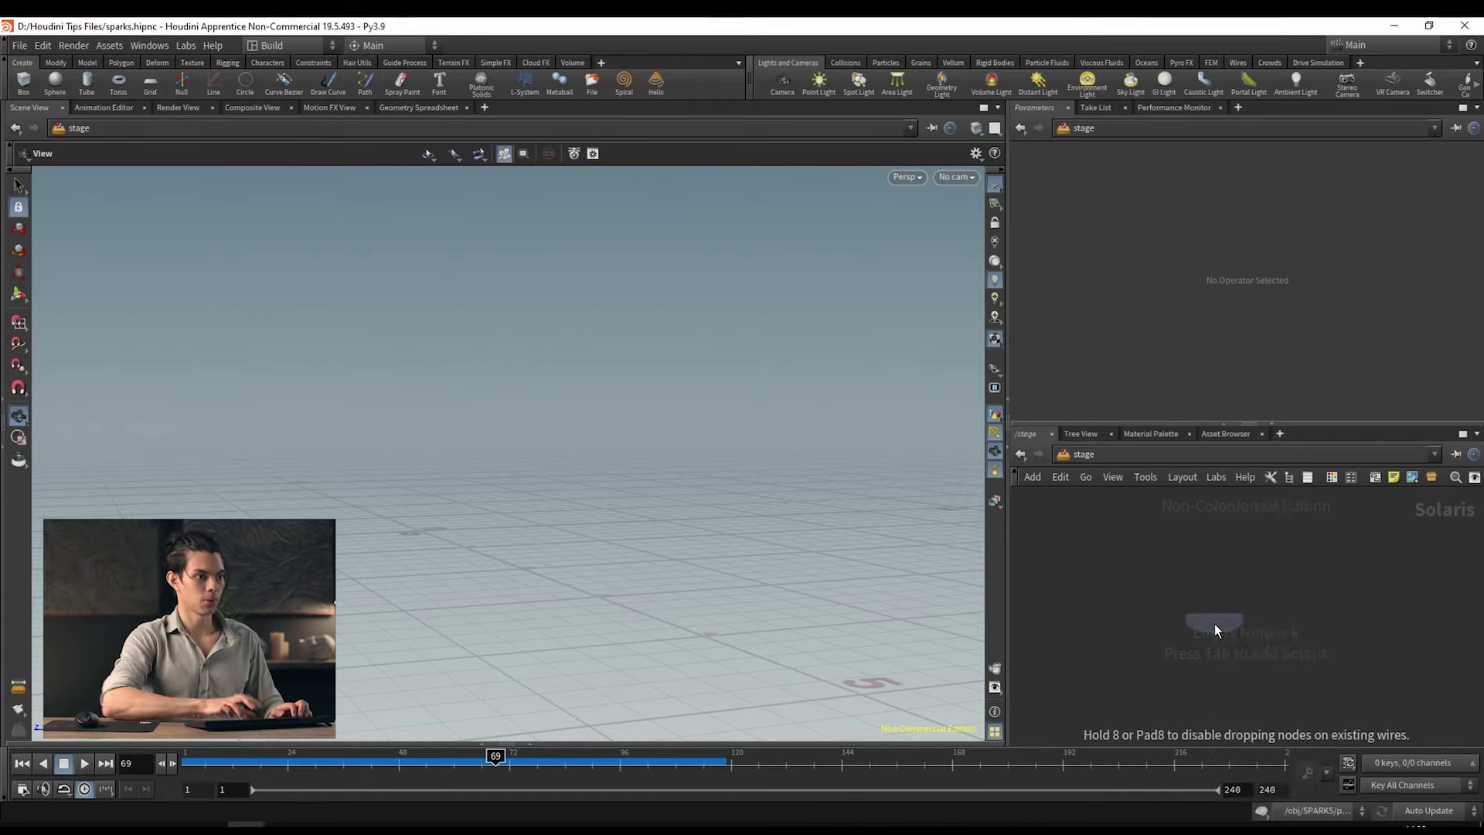
pyautogui.click(1230, 563)
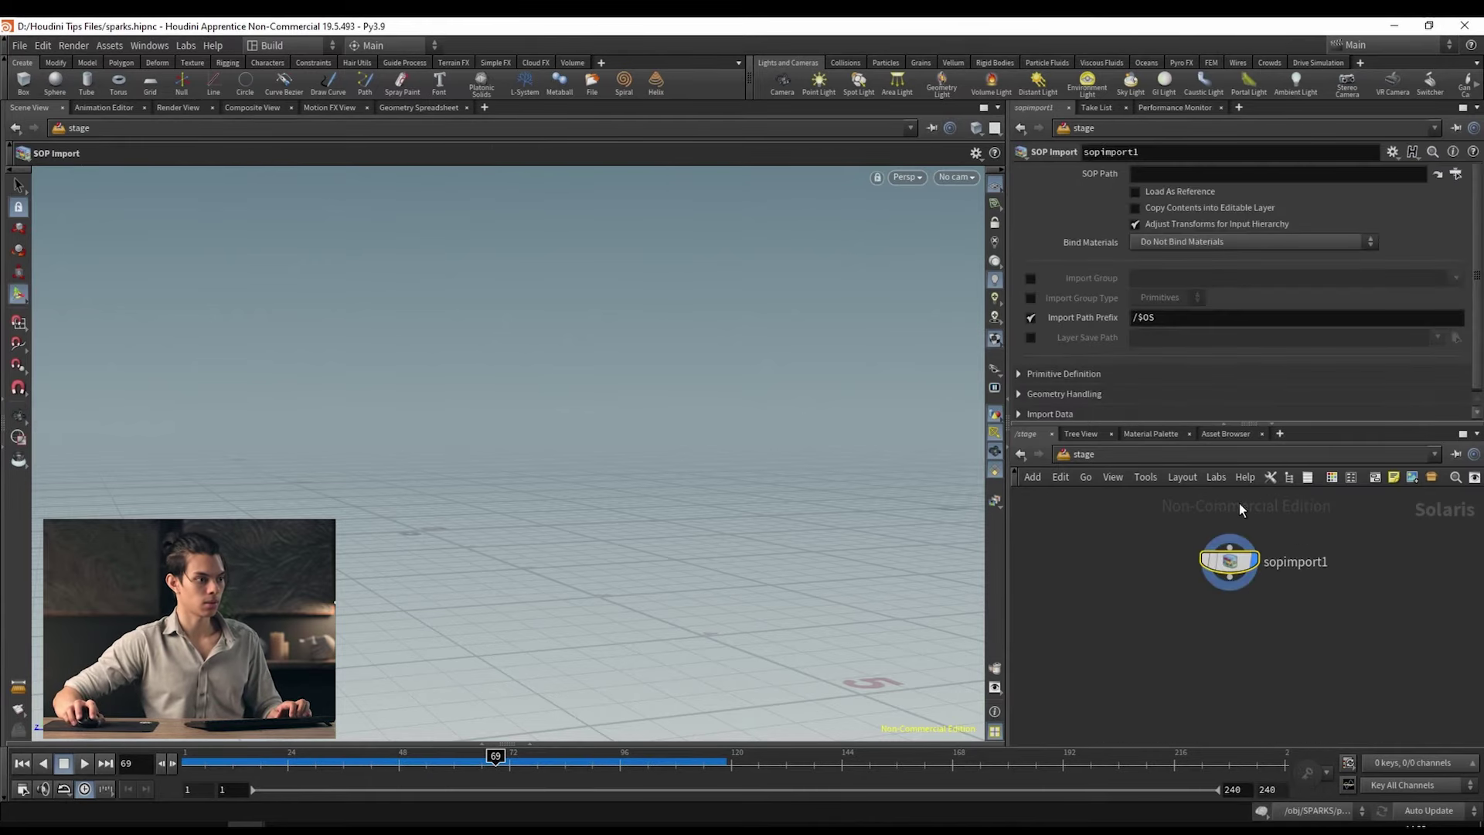
# Step: Set sopimport1's SOP Path to /obj/SPARKS and inspect the imported particles in the viewport
pyautogui.click(1455, 175)
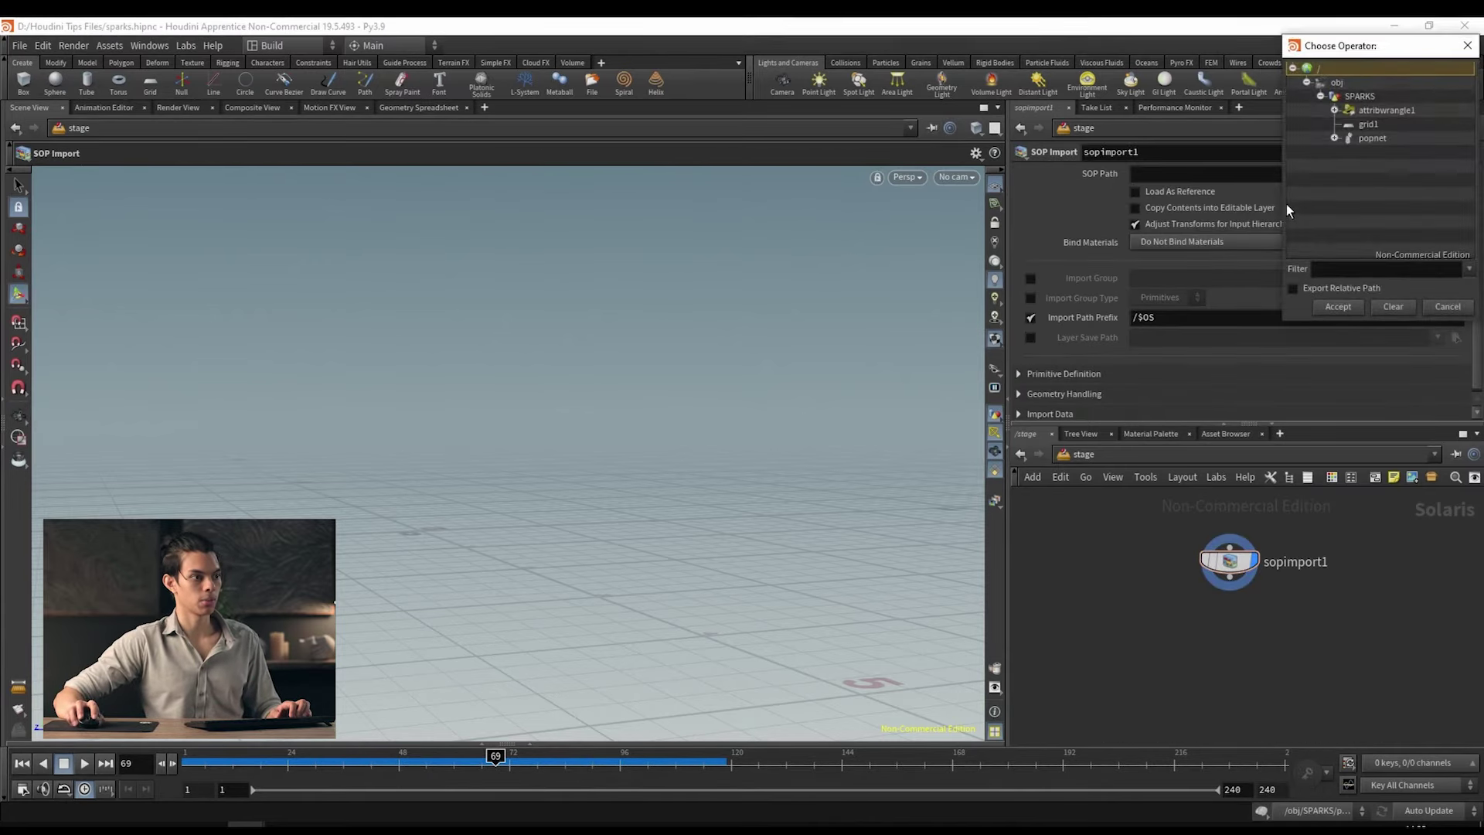
pyautogui.doubleClick(1344, 96)
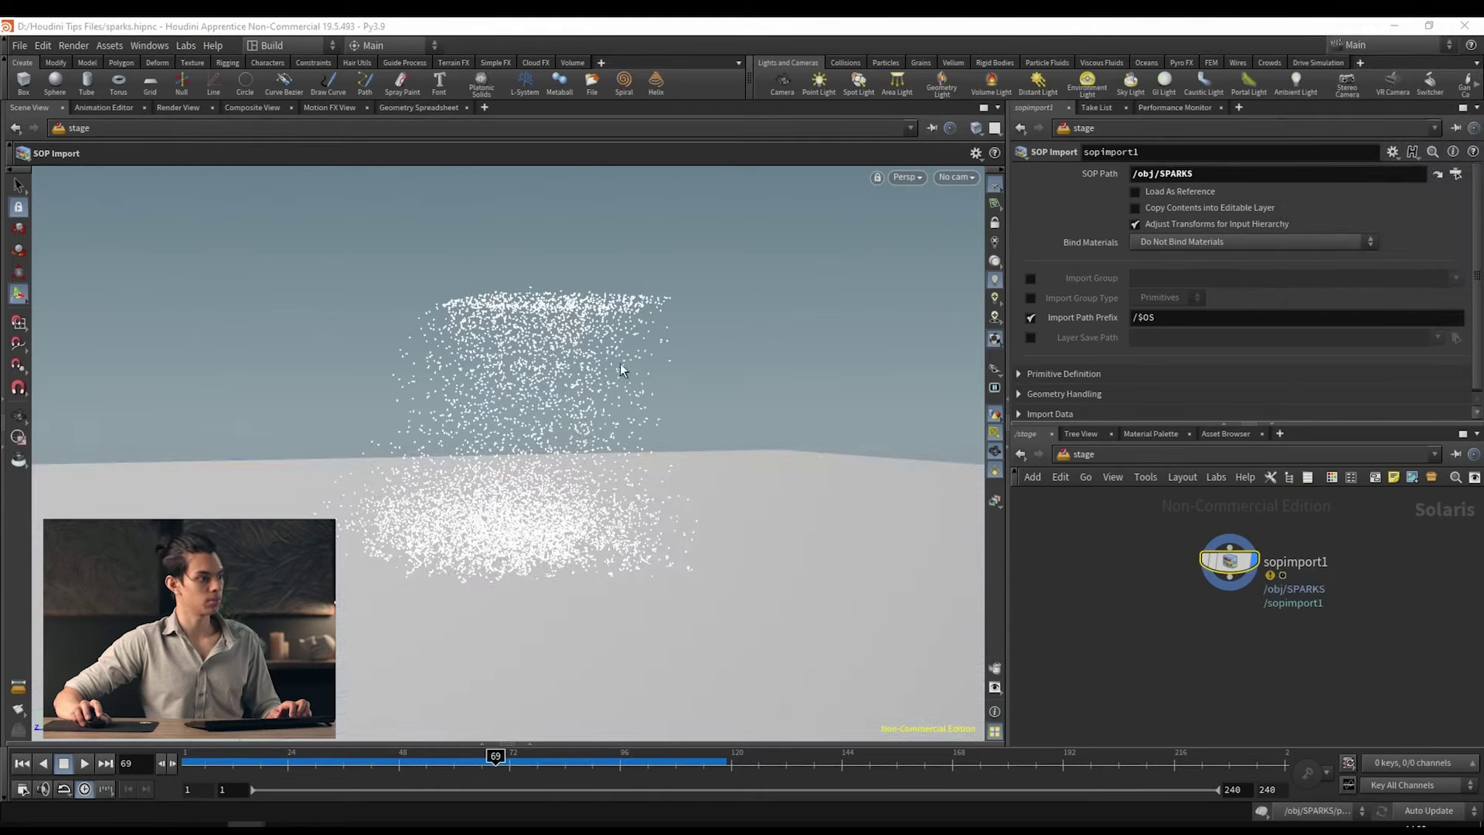
pyautogui.click(18, 416)
pyautogui.moveTo(541, 464); pyautogui.dragTo(597, 345)
# Step: Go back to the obj network and enter the SPARKS geometry node
pyautogui.click(1096, 454)
pyautogui.click(1136, 535)
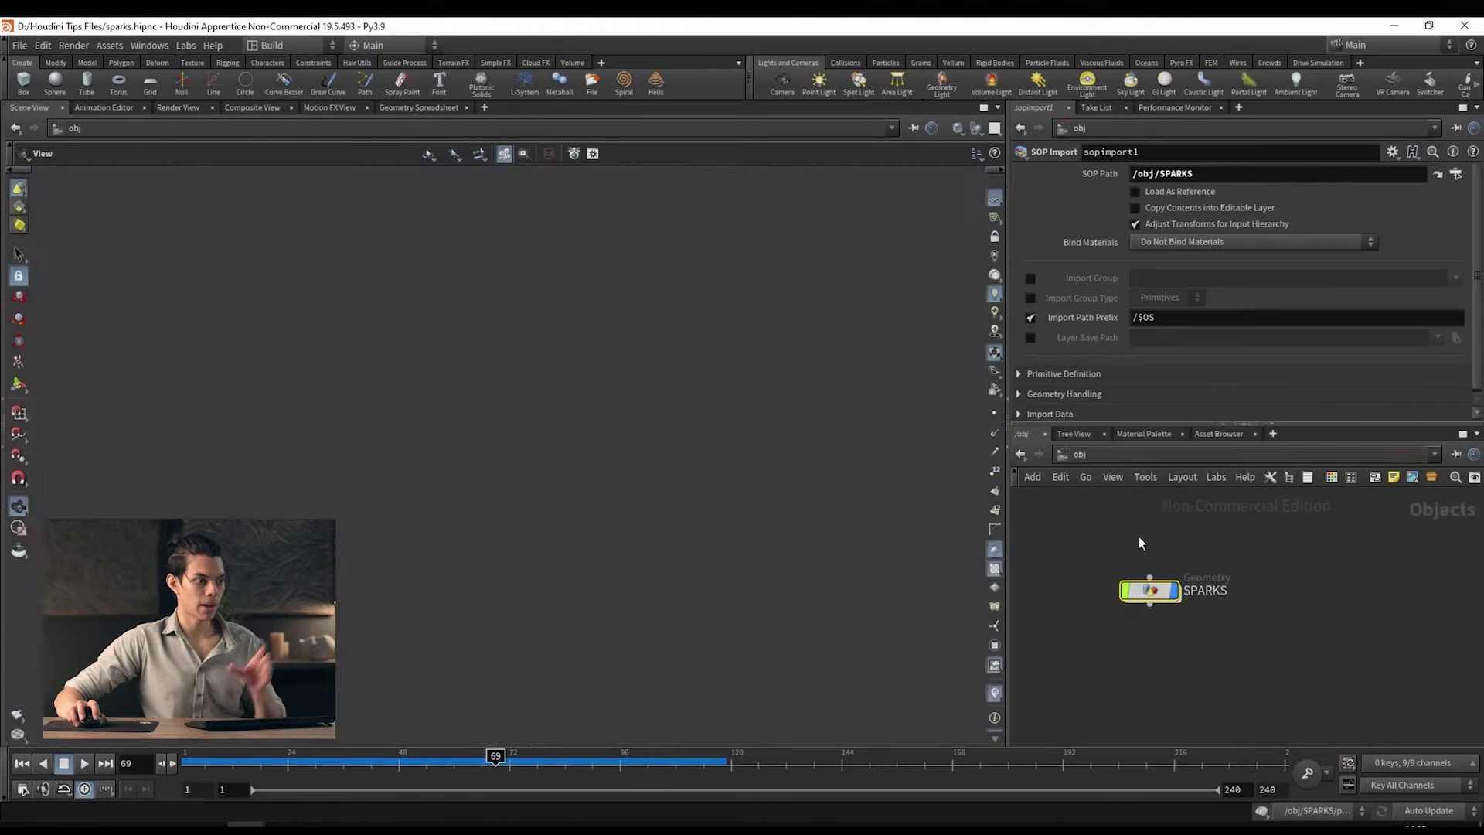
pyautogui.doubleClick(1156, 593)
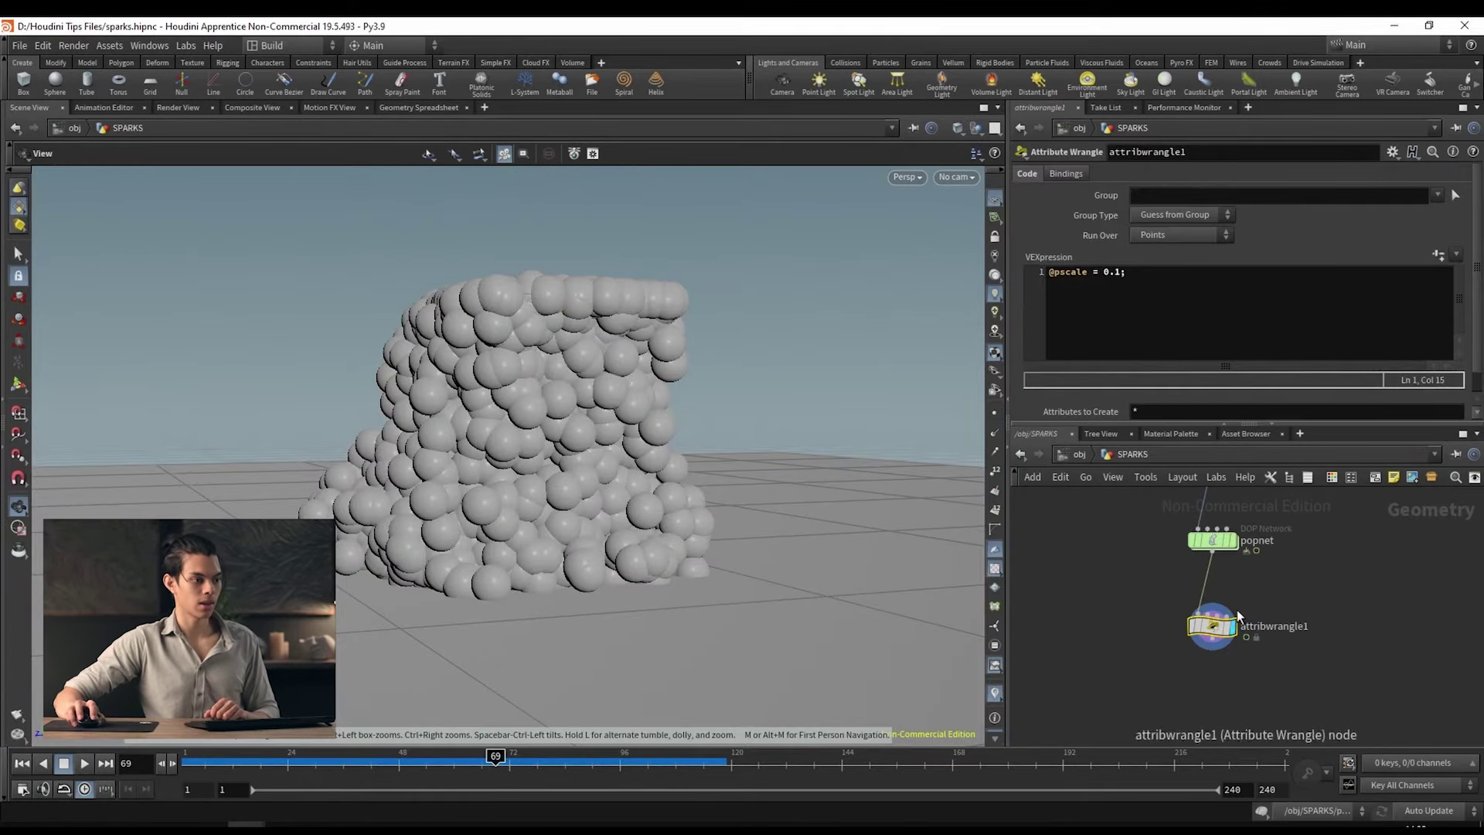
# Step: Enter the popnet to examine its popobject and ground plane nodes, and return to the SPARKS network
pyautogui.click(1216, 539)
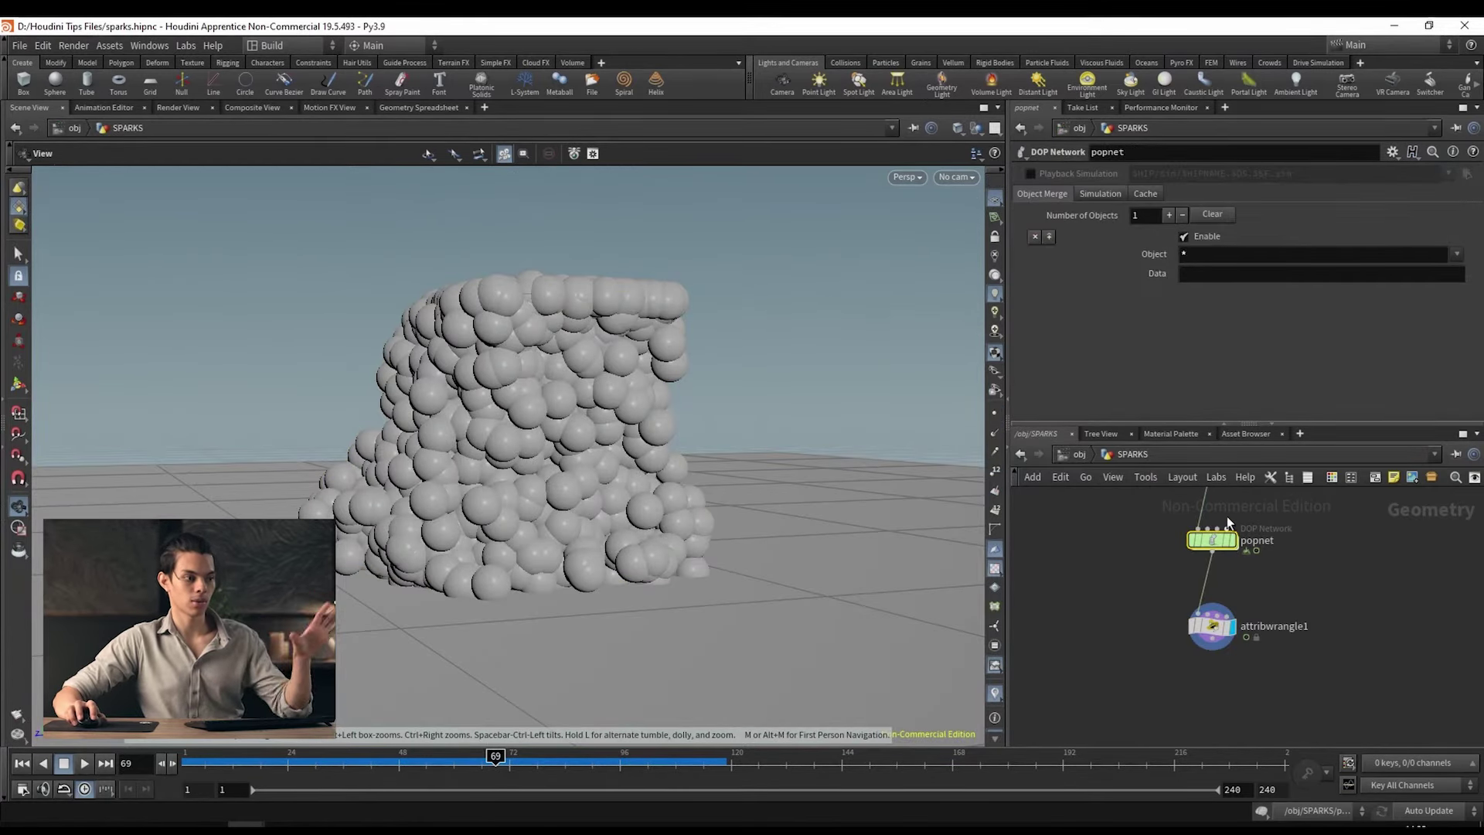
pyautogui.moveTo(1211, 504)
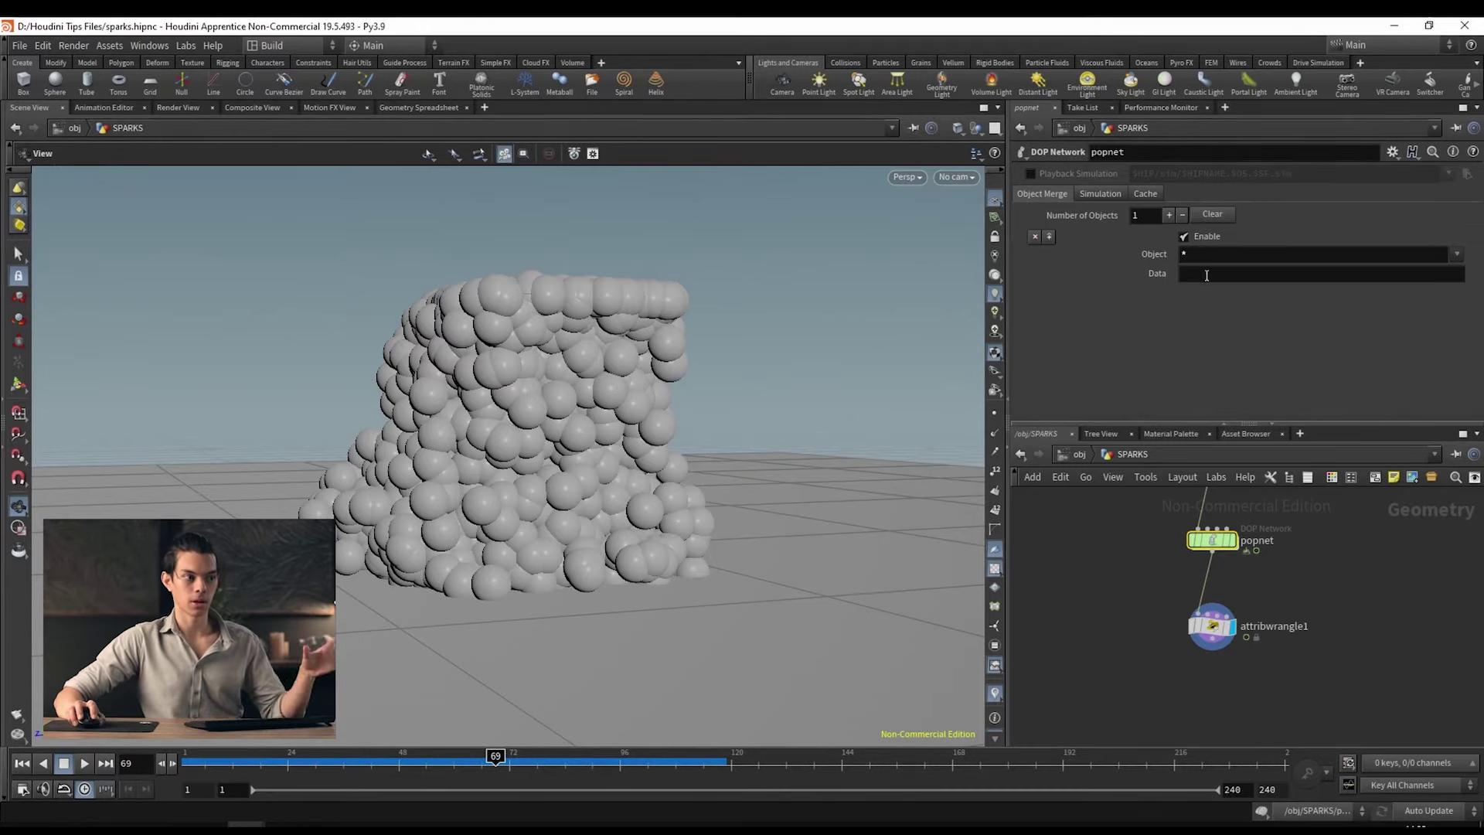
pyautogui.doubleClick(1213, 539)
pyautogui.moveTo(1108, 632); pyautogui.dragTo(1241, 588, button='middle')
pyautogui.scroll(3, 1107, 567)
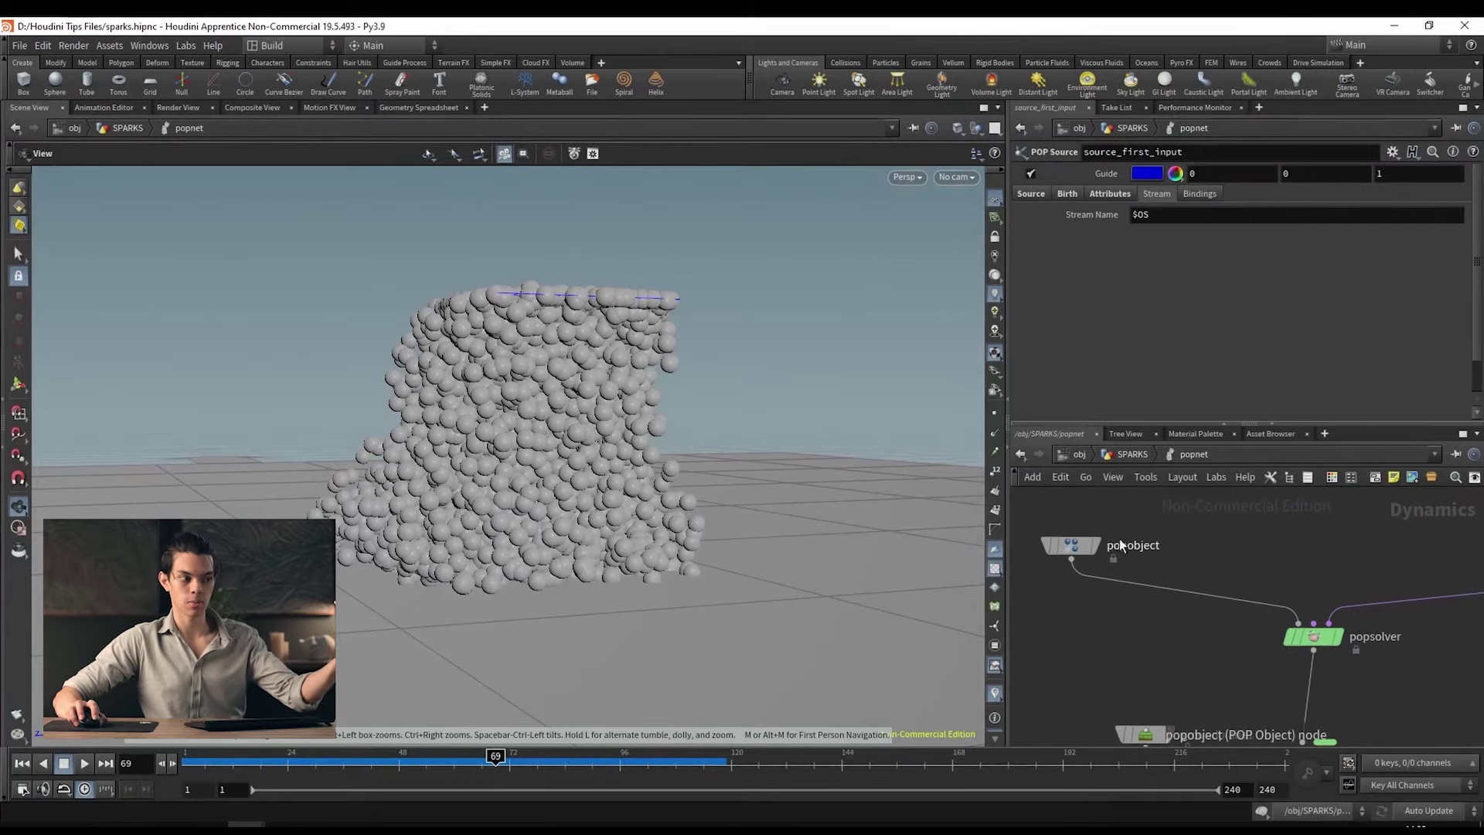
pyautogui.scroll(-2, 1181, 581)
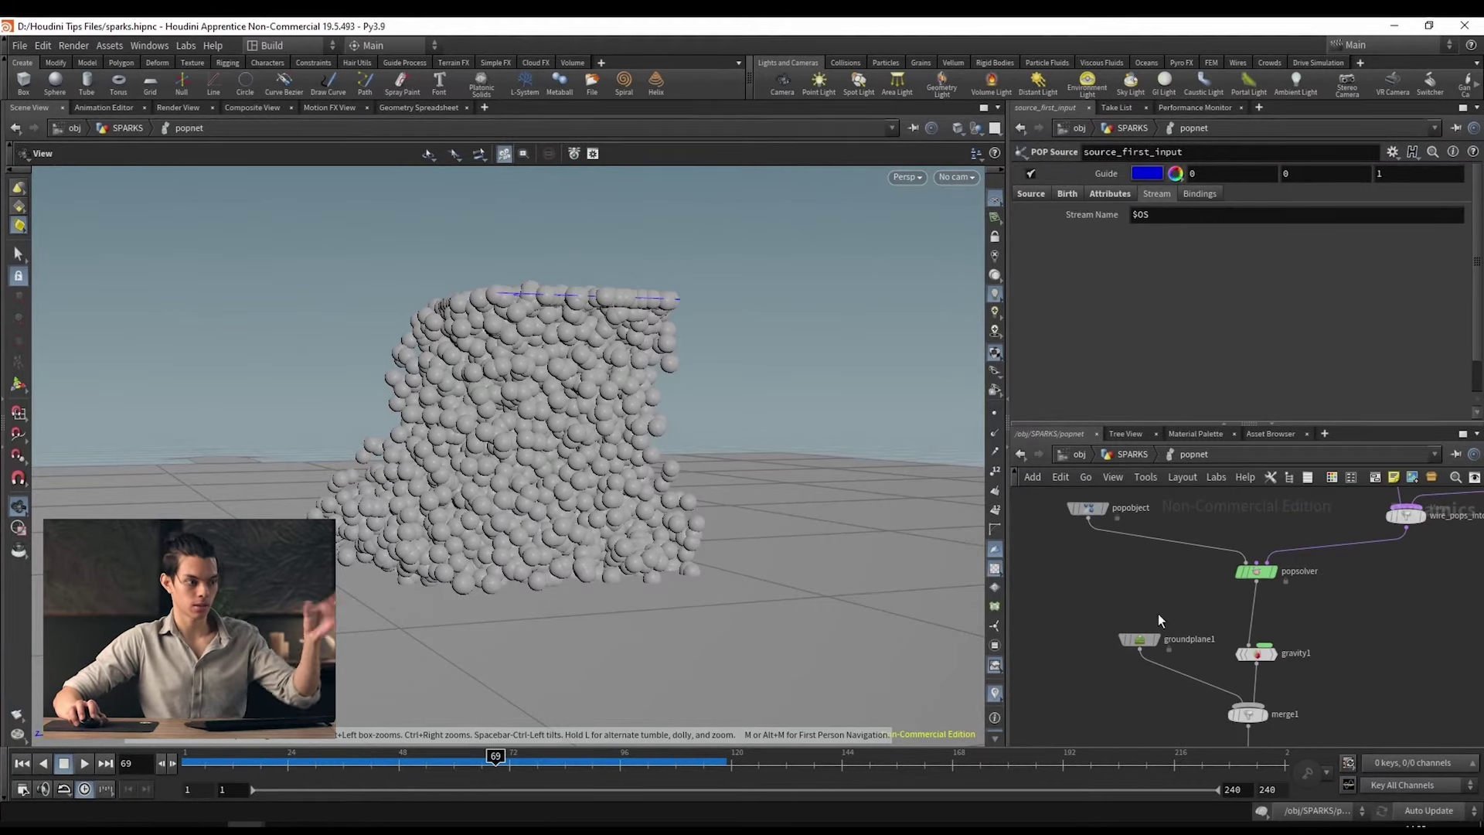
pyautogui.click(1130, 461)
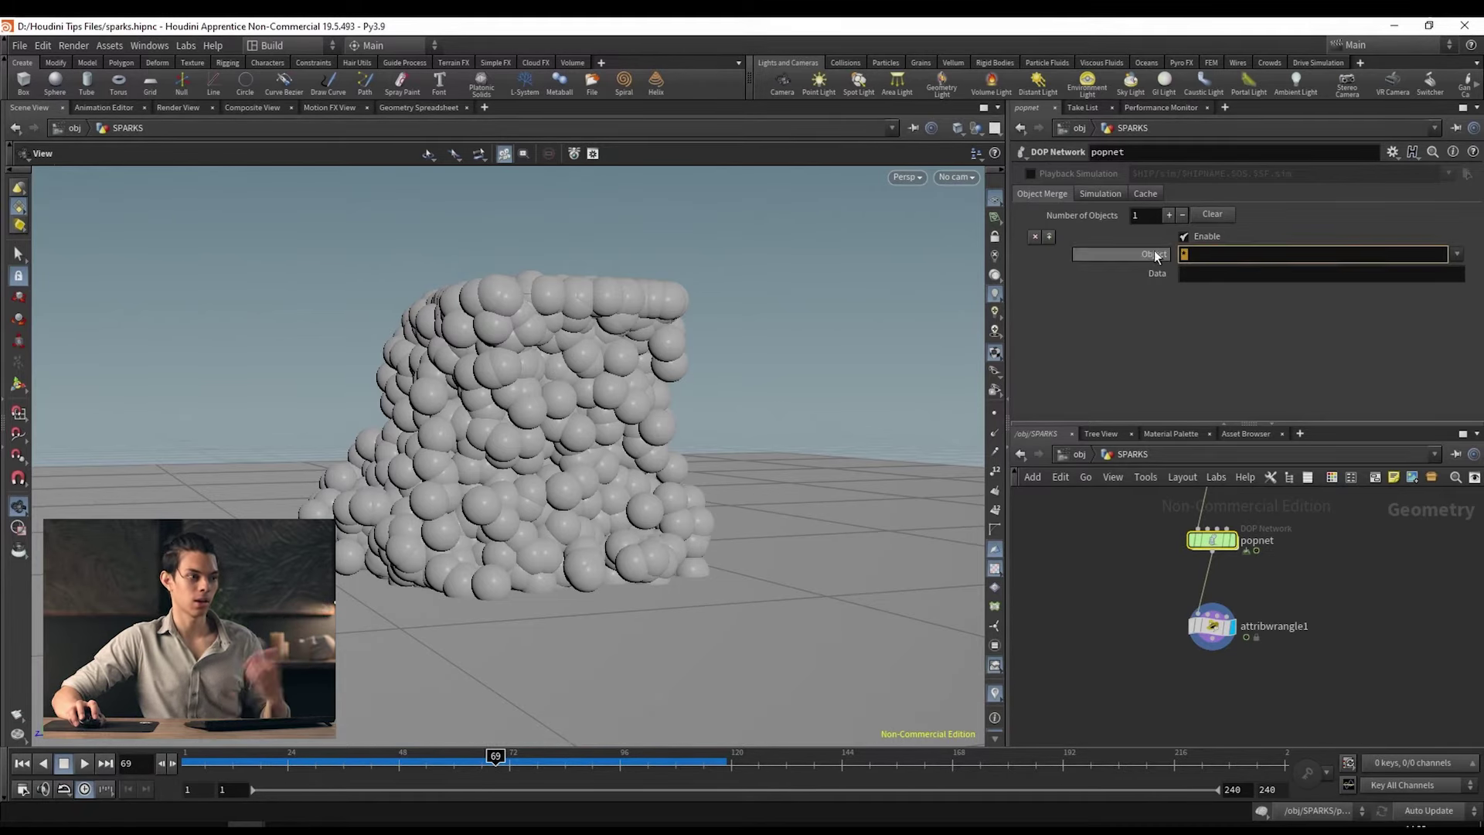
# Step: Set the popnet's merged Object to popobject so only the particles are output
pyautogui.click(1457, 254)
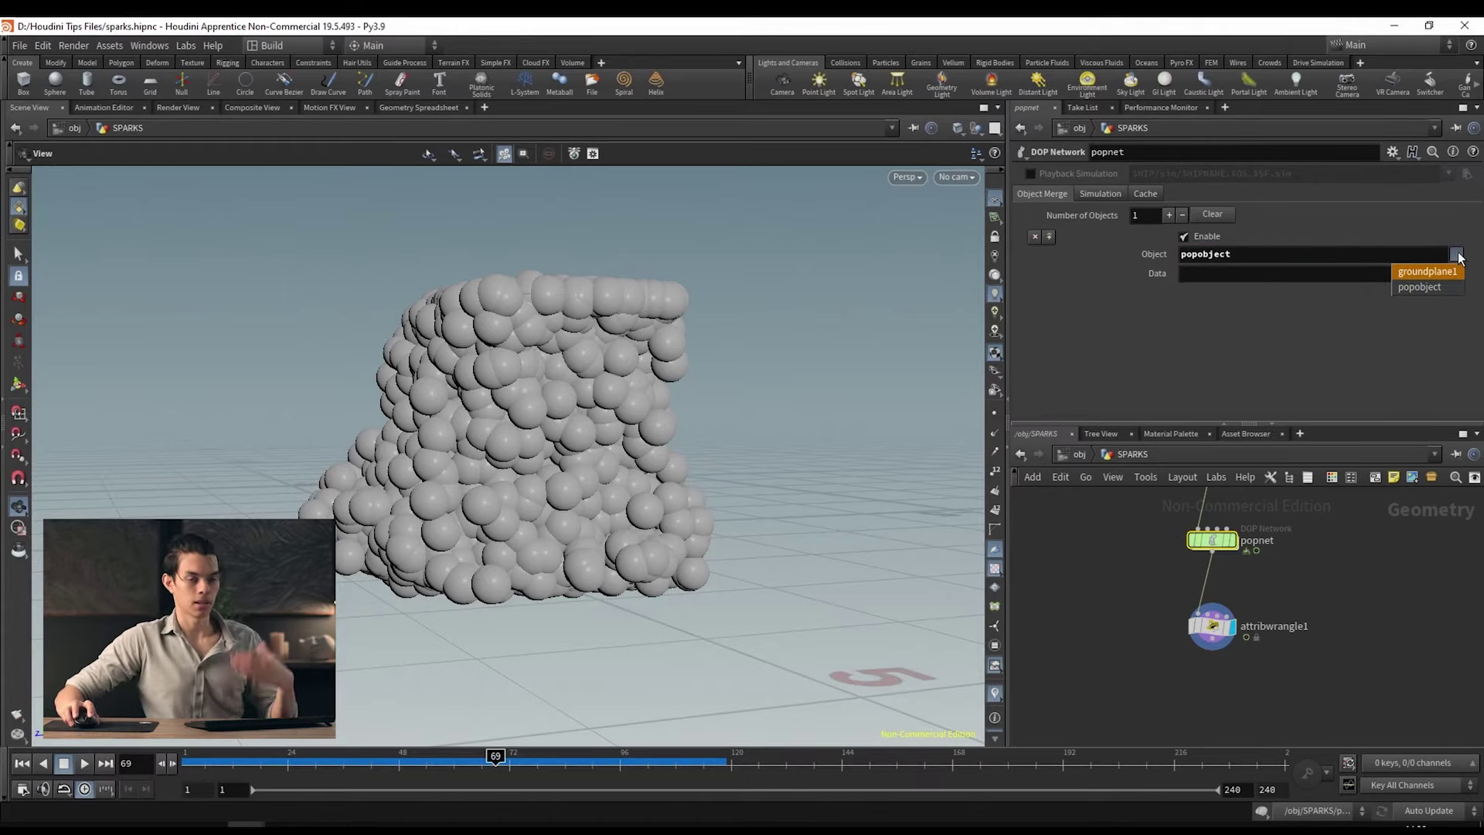
pyautogui.click(1419, 287)
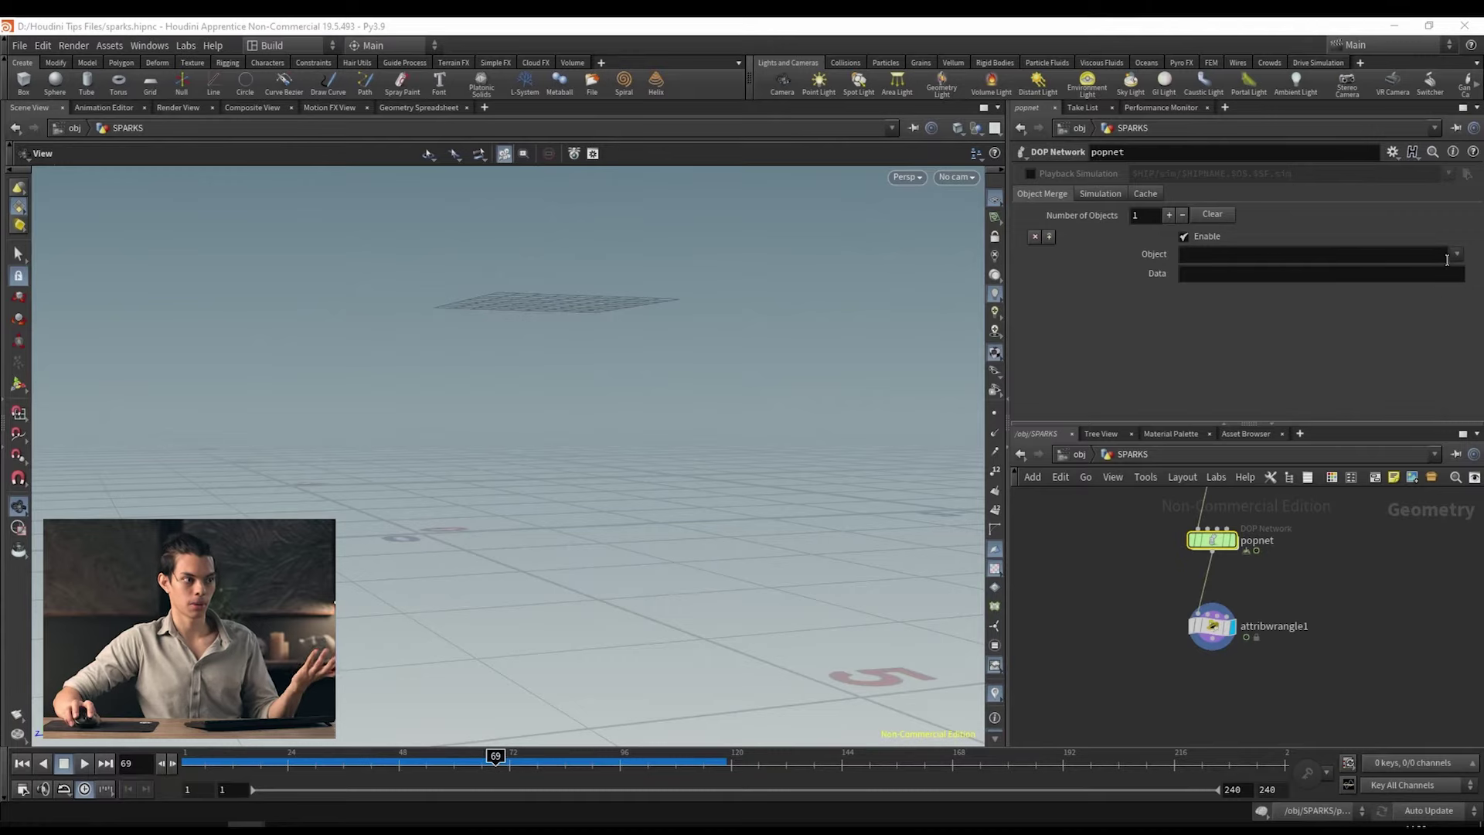
pyautogui.hotkey('ctrl', 'z')
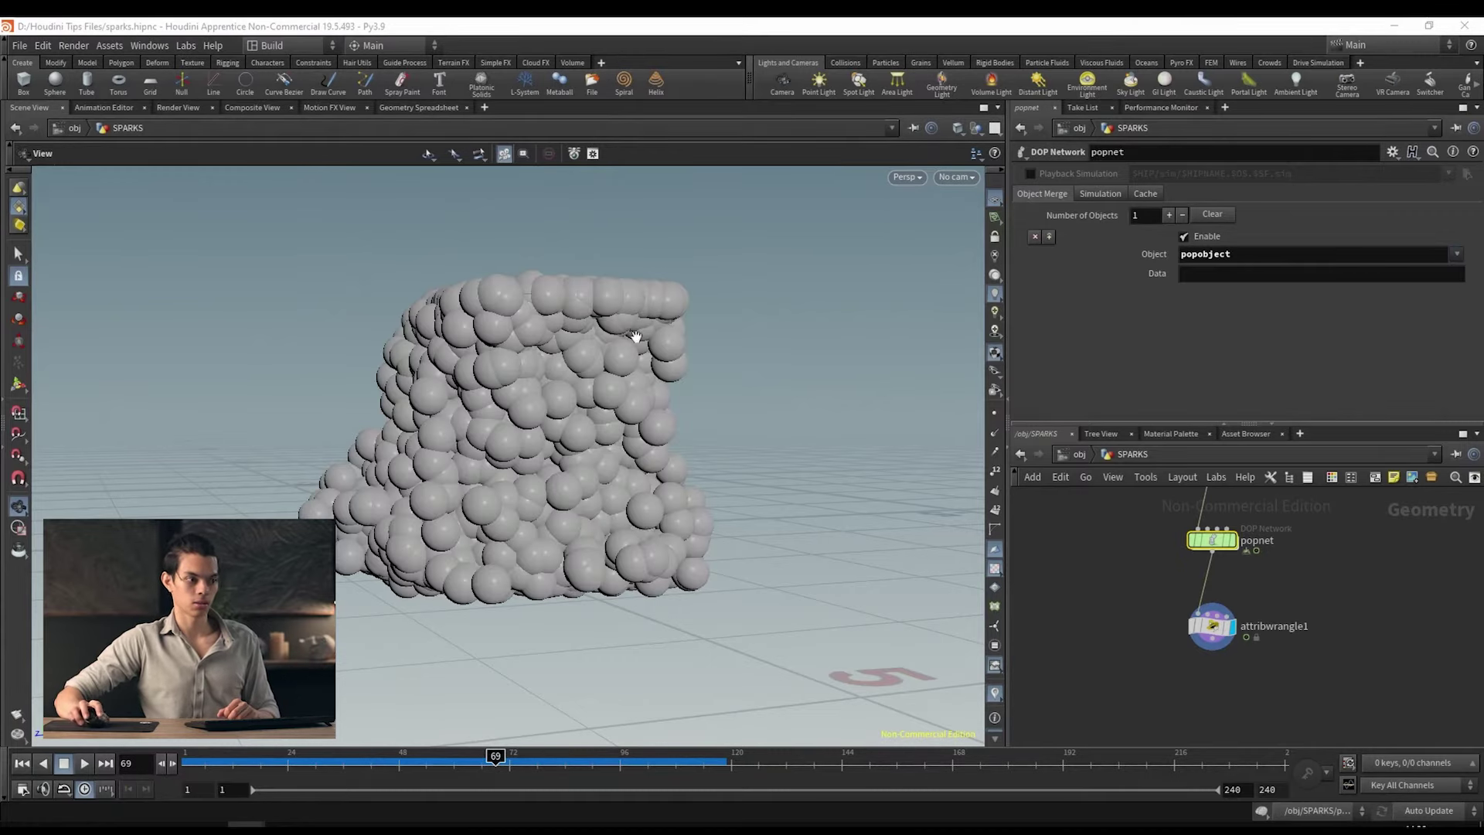
# Step: Leave the SPARKS network, switch to the stage network and view the imported particles
pyautogui.press('u')
pyautogui.click(1104, 456)
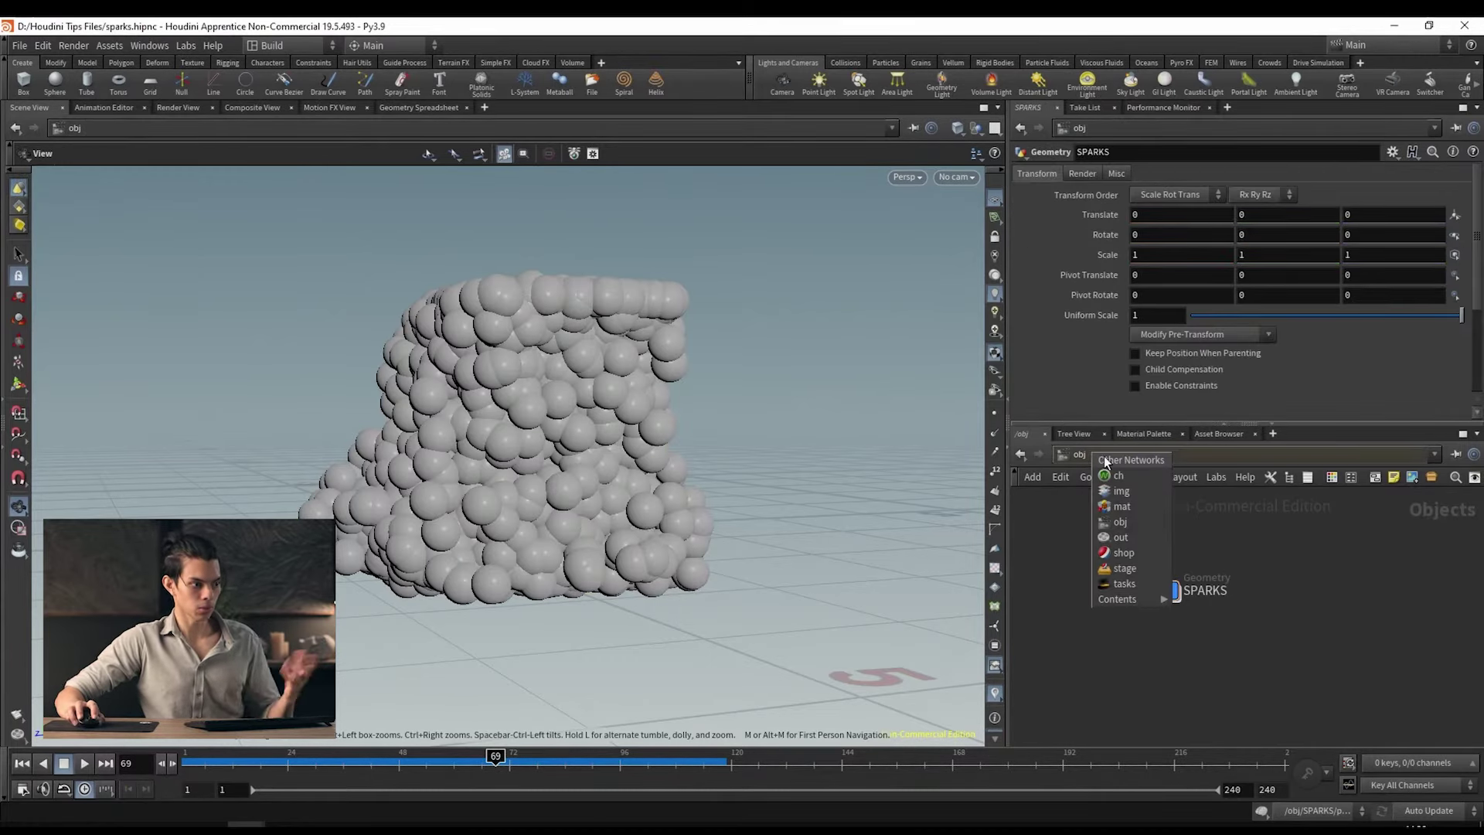
pyautogui.click(1133, 569)
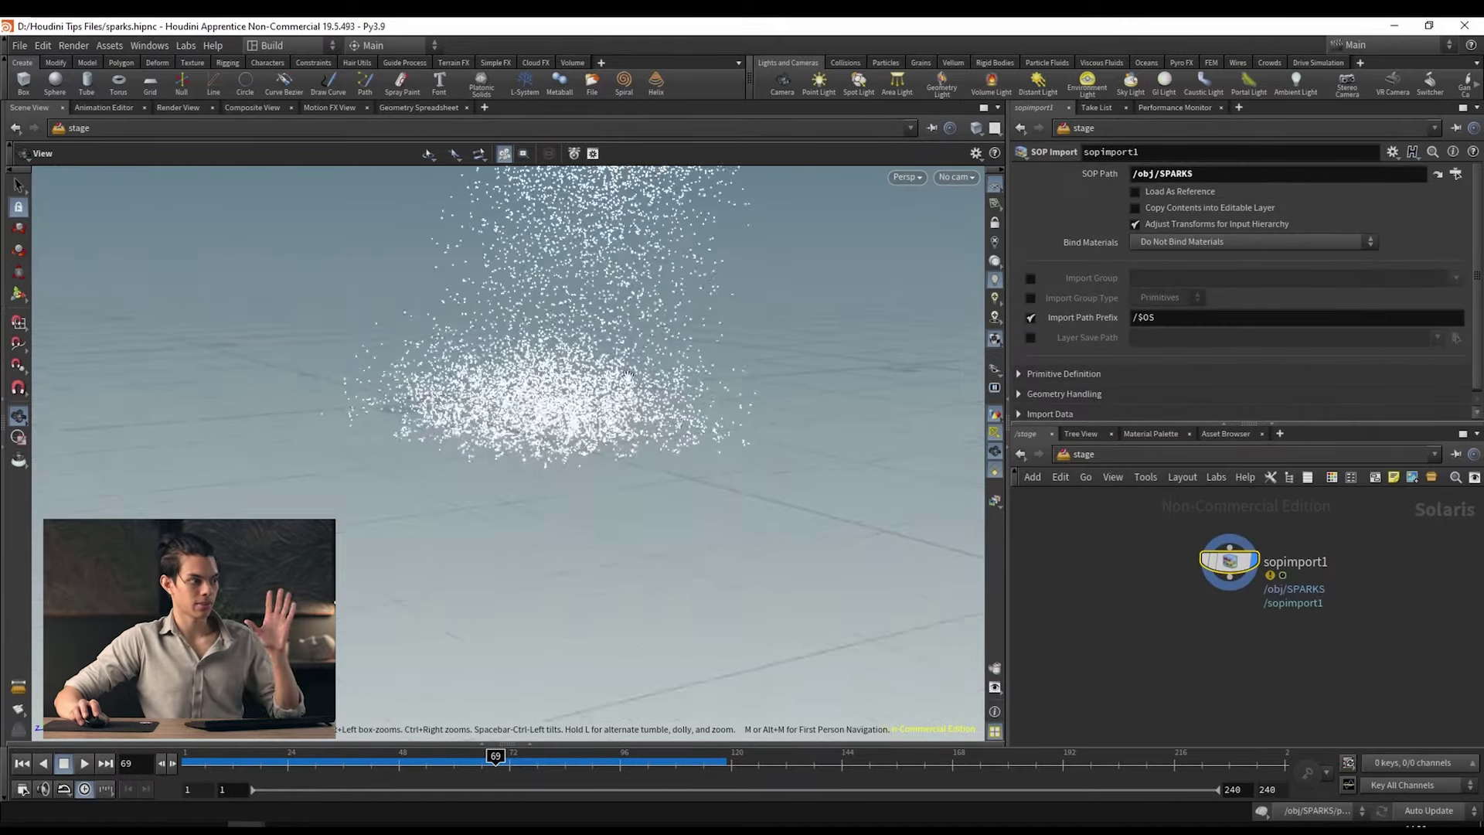
pyautogui.moveTo(567, 518); pyautogui.dragTo(641, 495)
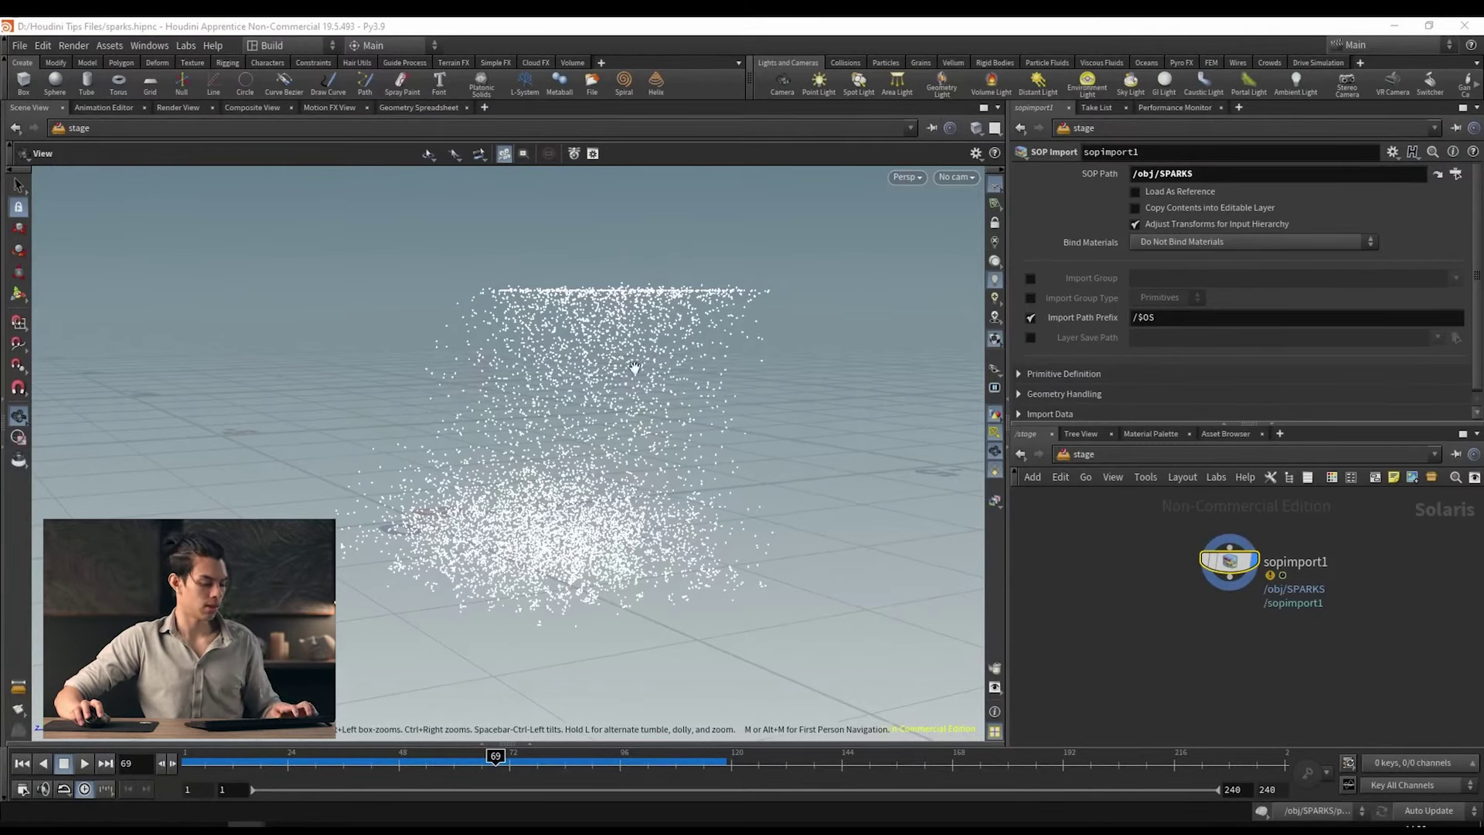
# Step: Try to display the particles as Lit Spheres through the Solaris viewport's geometry display options
pyautogui.press('d')
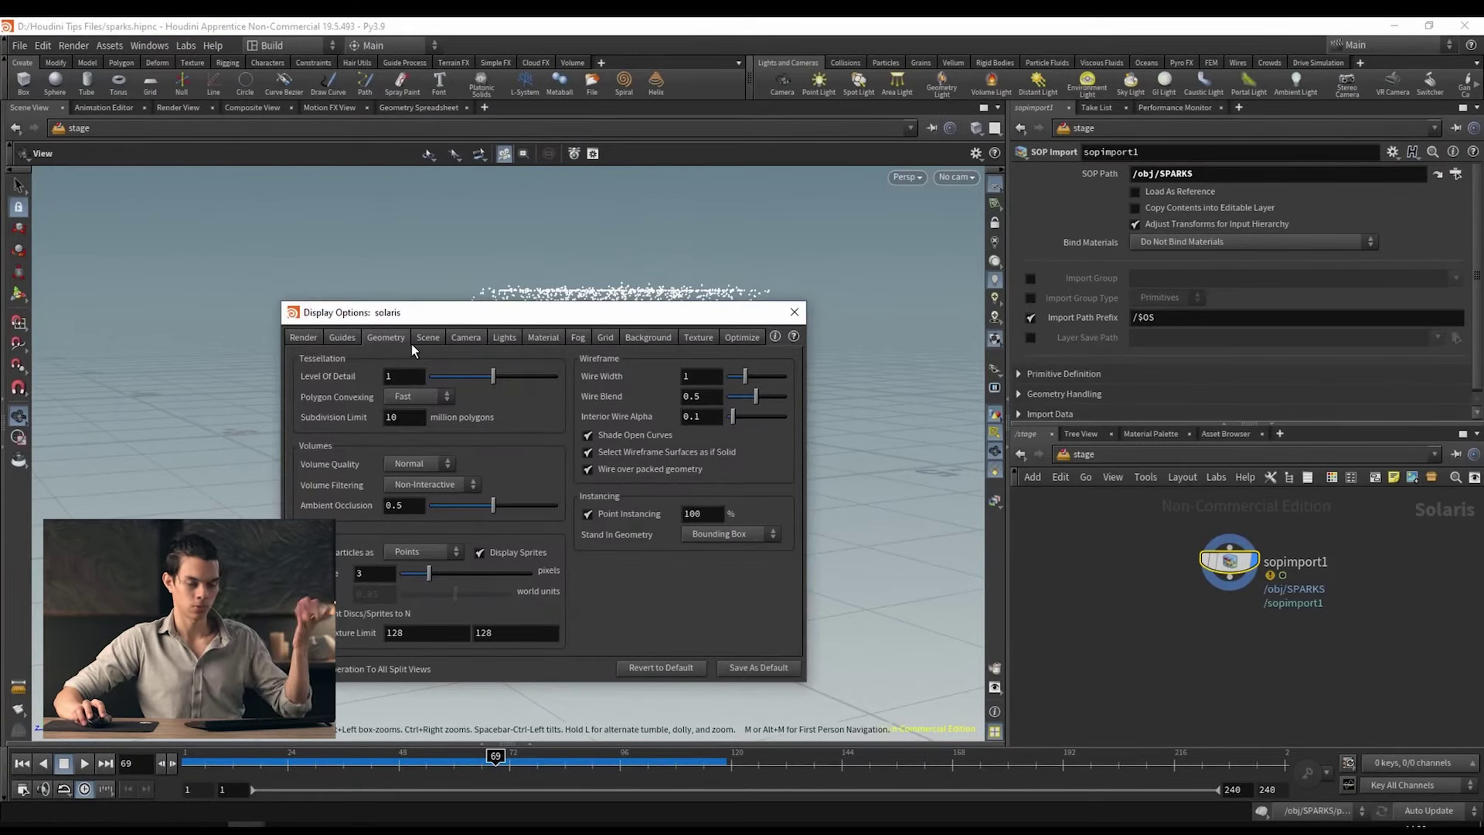
pyautogui.click(425, 550)
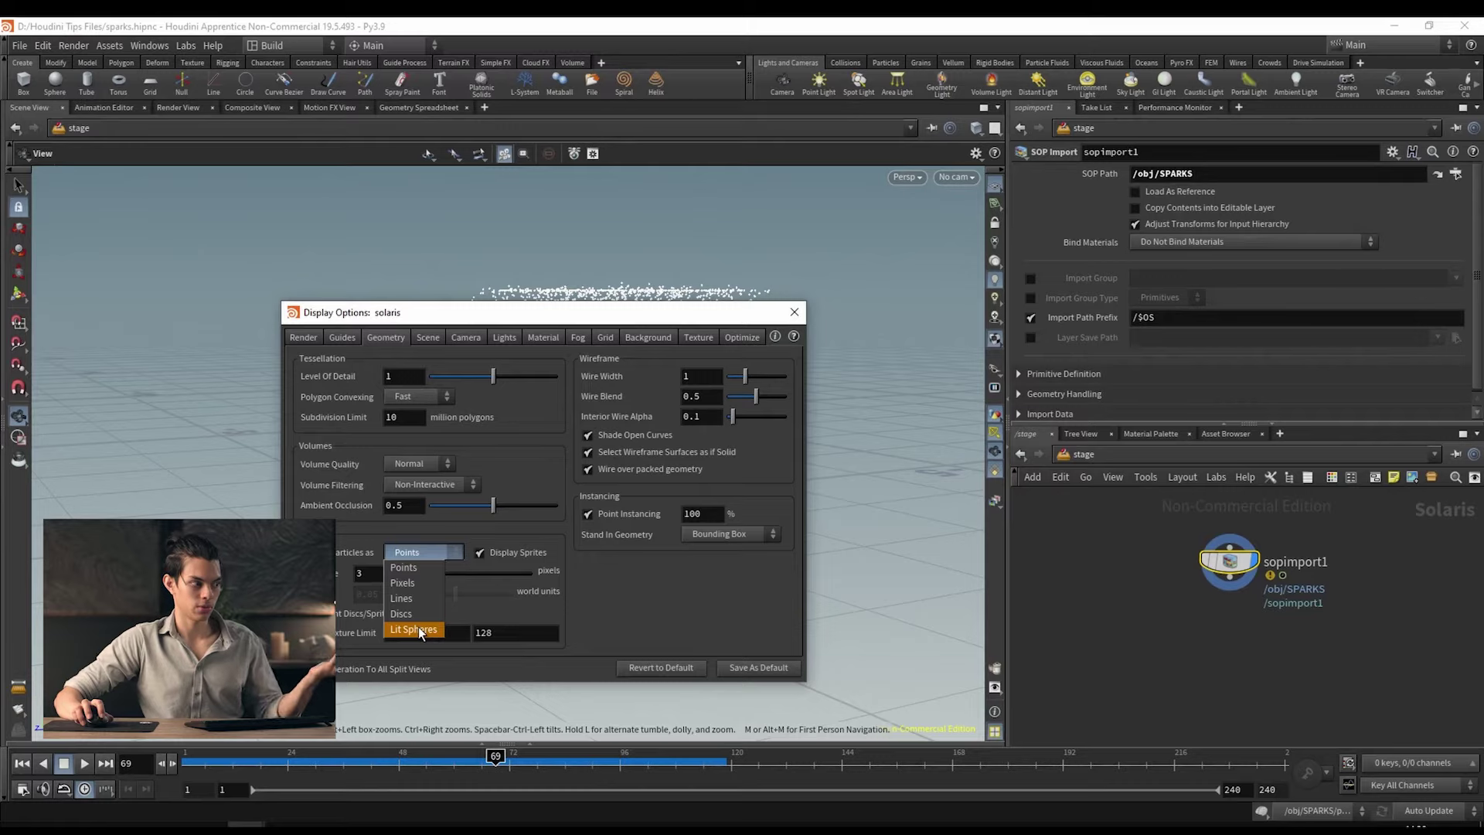
pyautogui.click(795, 312)
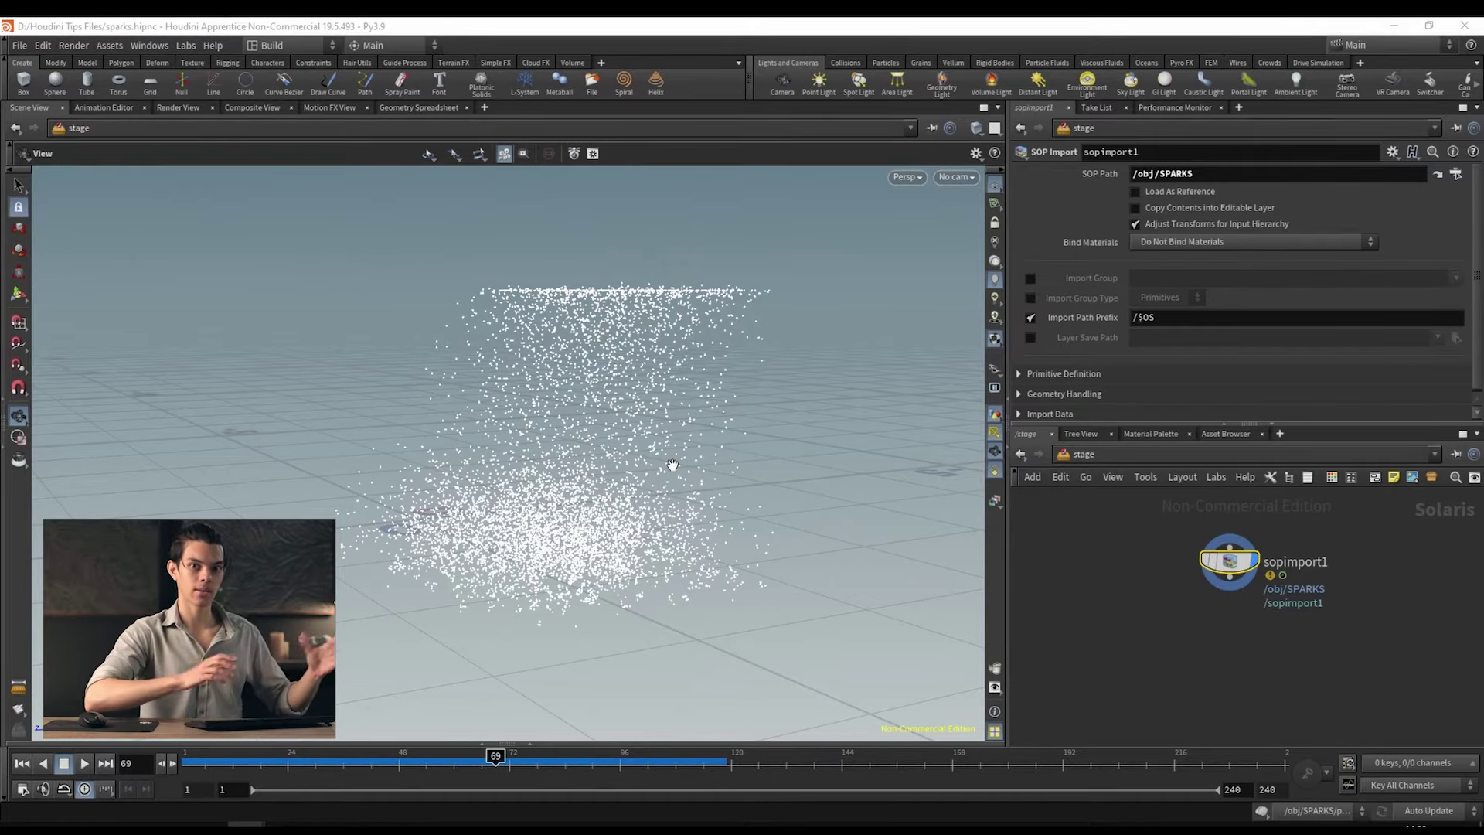
# Step: Try switching the perspective viewport's renderer from Houdini GL to Karma
pyautogui.scroll(-2, 1242, 636)
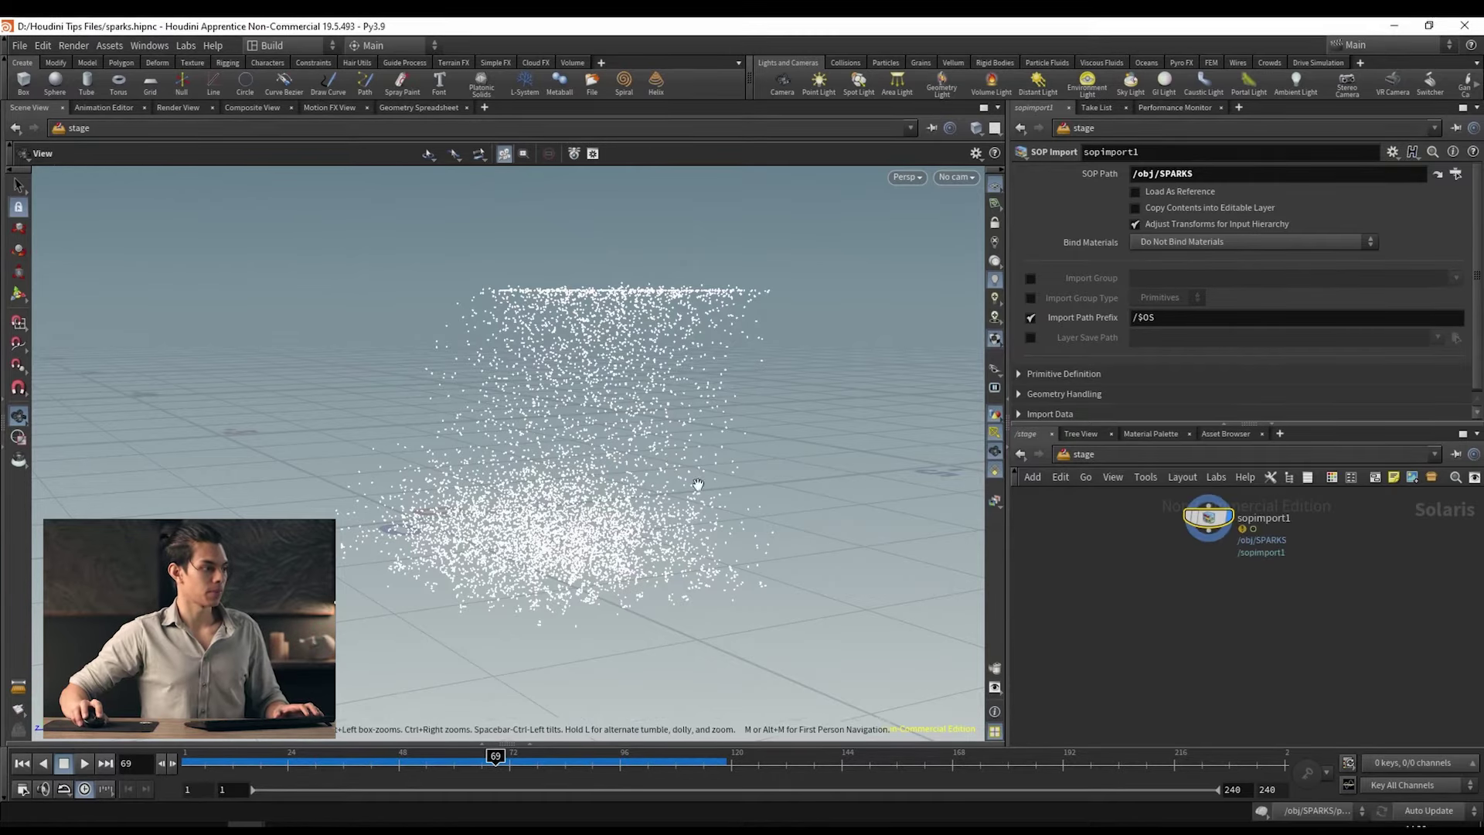
pyautogui.moveTo(696, 490); pyautogui.dragTo(686, 474)
pyautogui.click(906, 177)
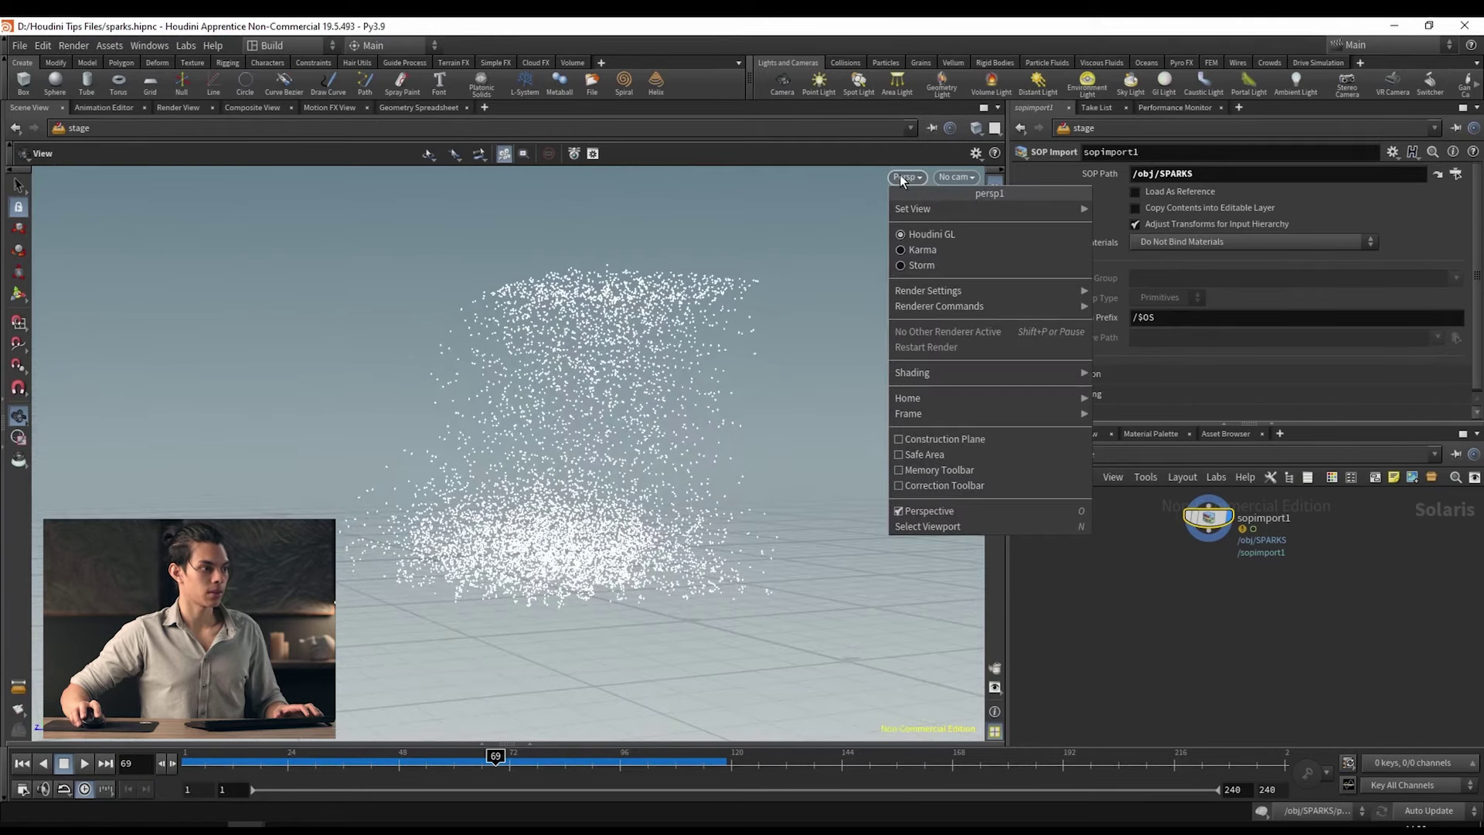
pyautogui.click(919, 254)
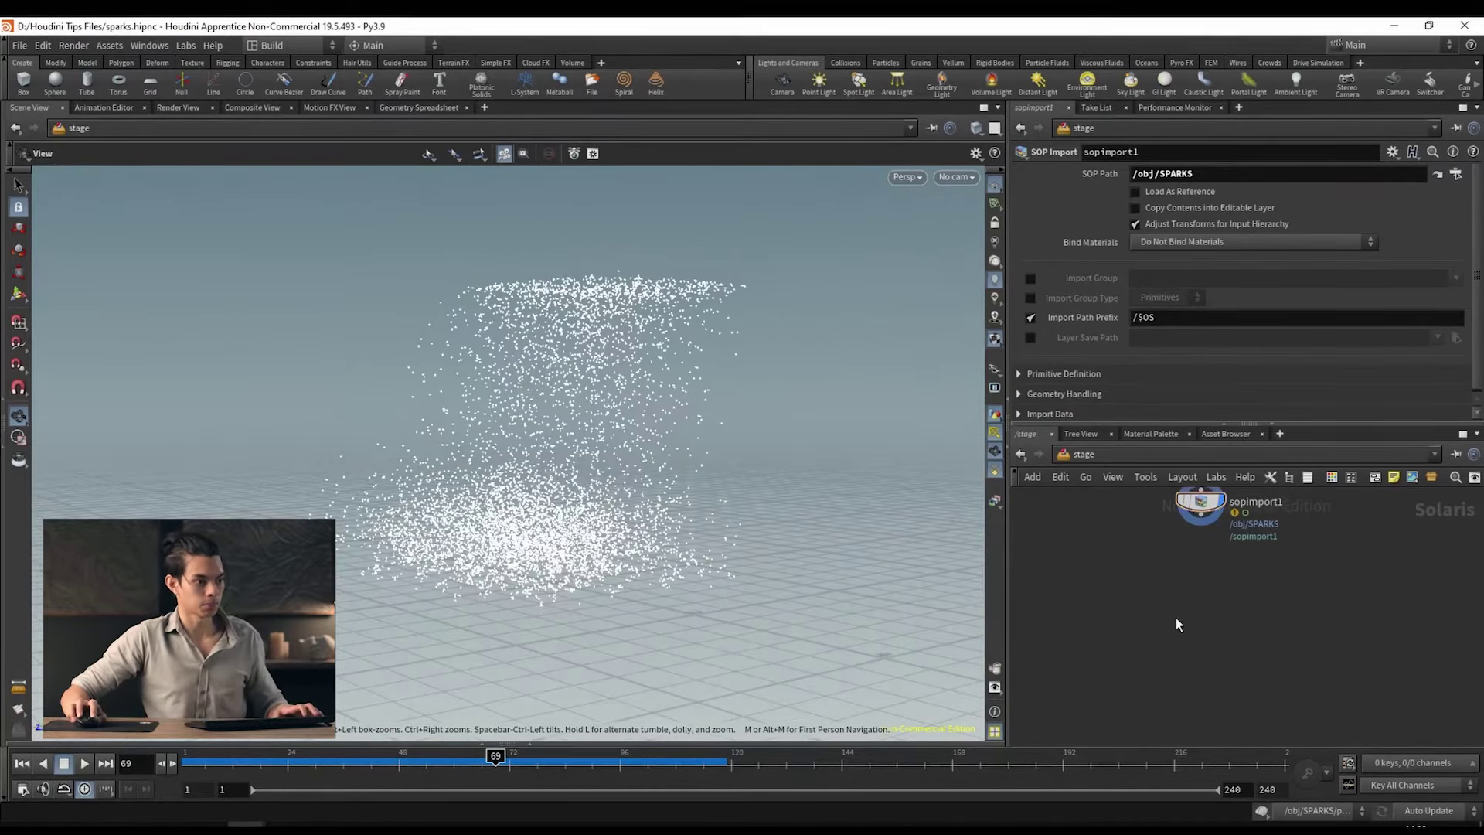
# Step: Add a Camera node connected below sopimport1 and space it further down the network
pyautogui.press('Tab')
pyautogui.write('cam')
pyautogui.press('Return')
pyautogui.click(1207, 569)
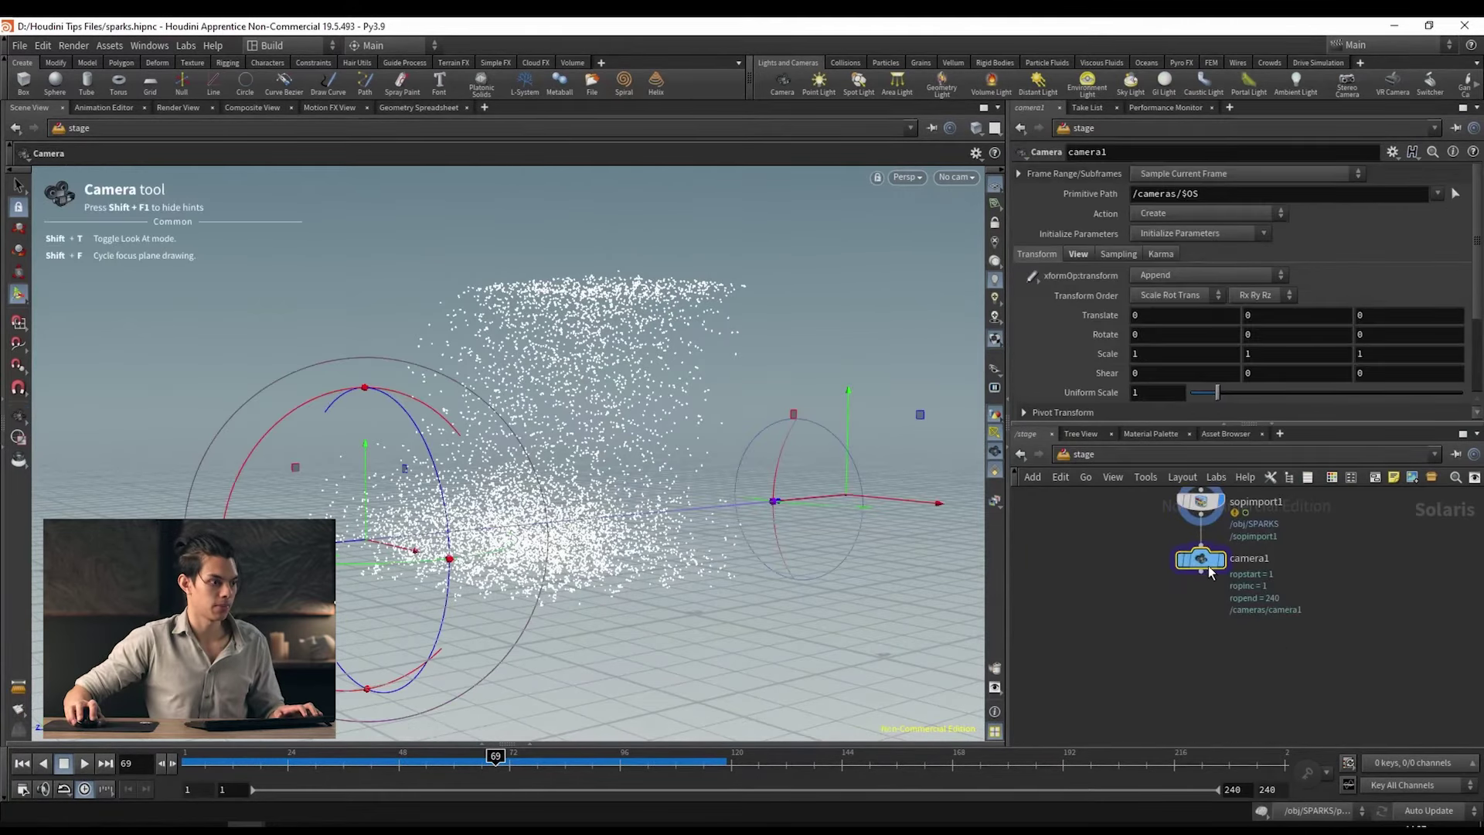
pyautogui.moveTo(1211, 572); pyautogui.dragTo(1211, 611)
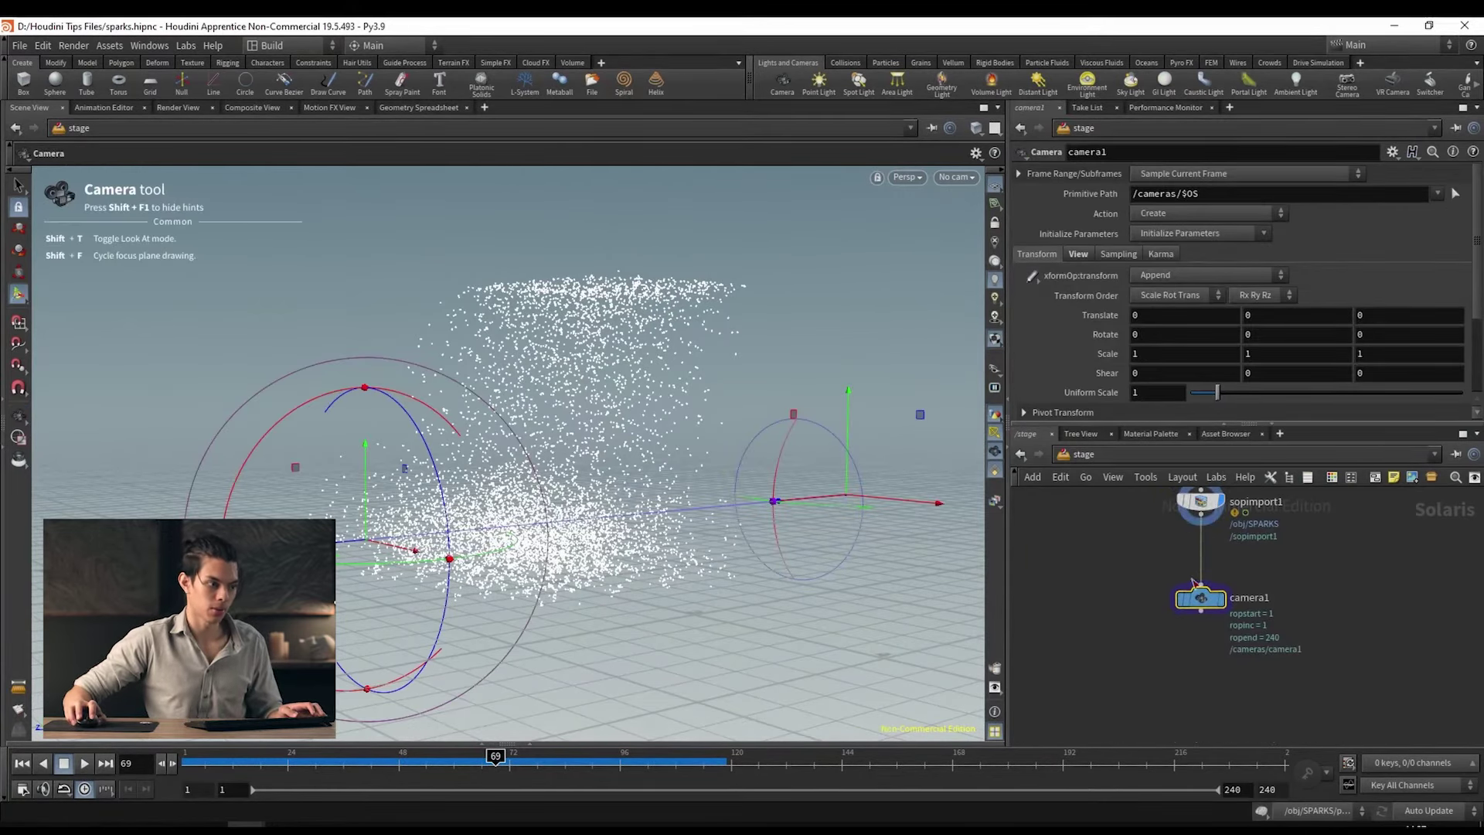
# Step: Make the camera node the displayed node and show its manipulation handles alongside the particles
pyautogui.press('Escape')
pyautogui.moveTo(464, 386); pyautogui.dragTo(433, 371)
pyautogui.click(1202, 603)
pyautogui.moveTo(696, 432); pyautogui.dragTo(232, 386)
pyautogui.click(18, 293)
pyautogui.moveTo(502, 479); pyautogui.dragTo(603, 525)
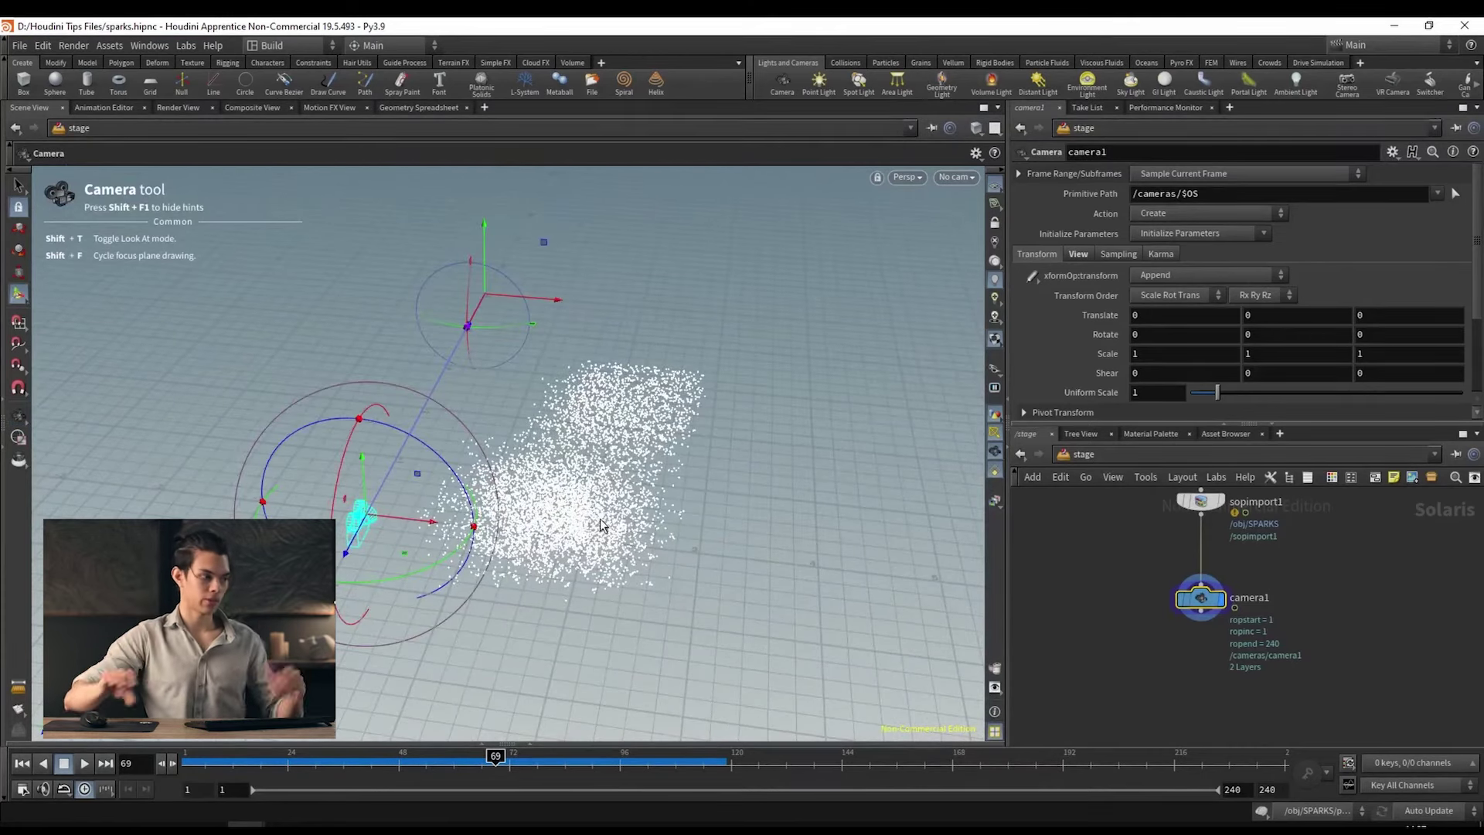
# Step: Go to frame 26, move the camera to about 3.6 on X and rotate it roughly towards the particles
pyautogui.click(192, 759)
pyautogui.moveTo(191, 759); pyautogui.dragTo(297, 759)
pyautogui.moveTo(399, 524); pyautogui.dragTo(802, 532)
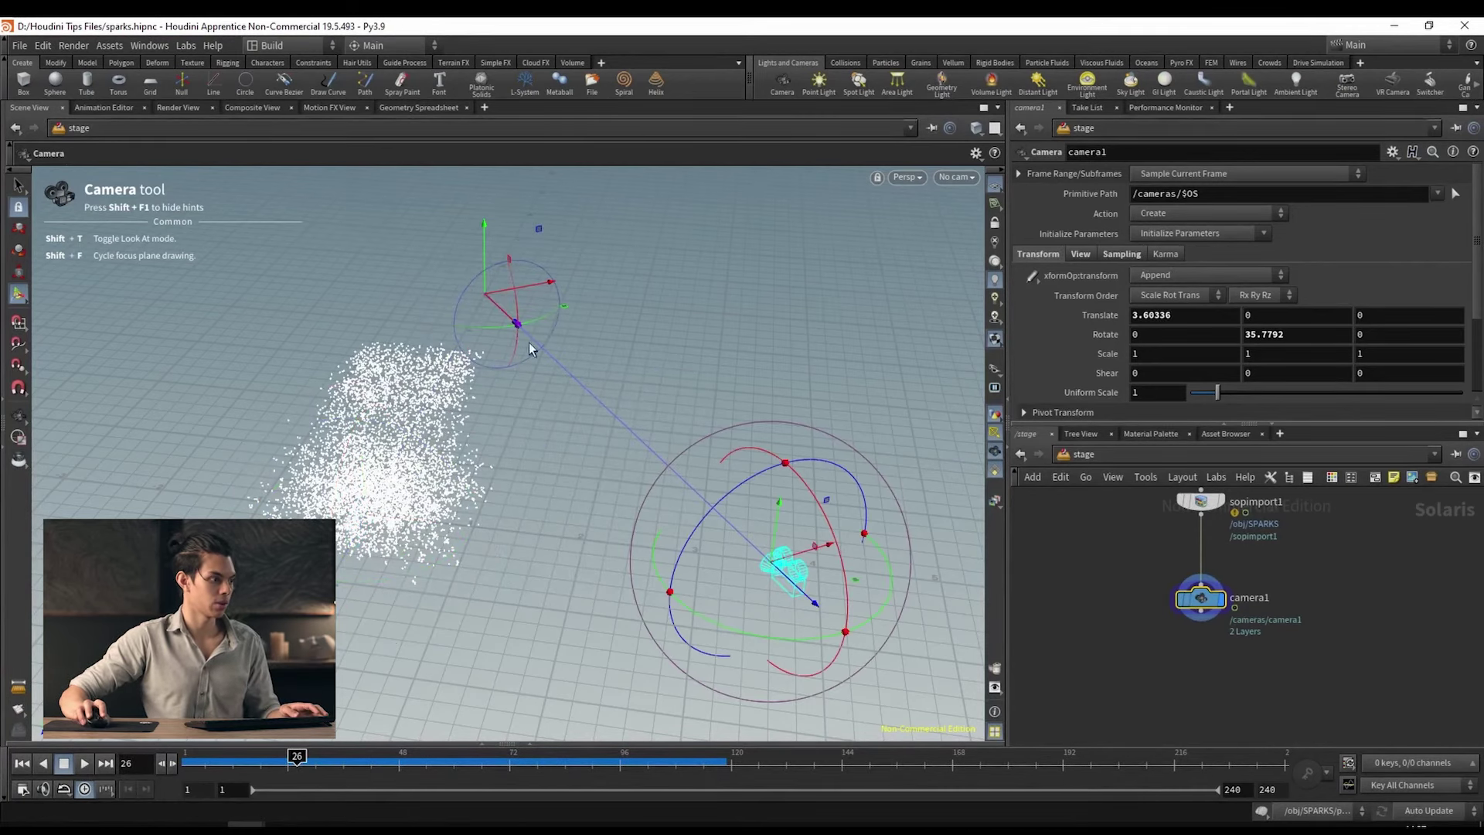
pyautogui.moveTo(485, 301); pyautogui.dragTo(448, 518)
pyautogui.press('space')
pyautogui.moveTo(486, 575); pyautogui.dragTo(757, 431)
pyautogui.moveTo(629, 590); pyautogui.dragTo(672, 541)
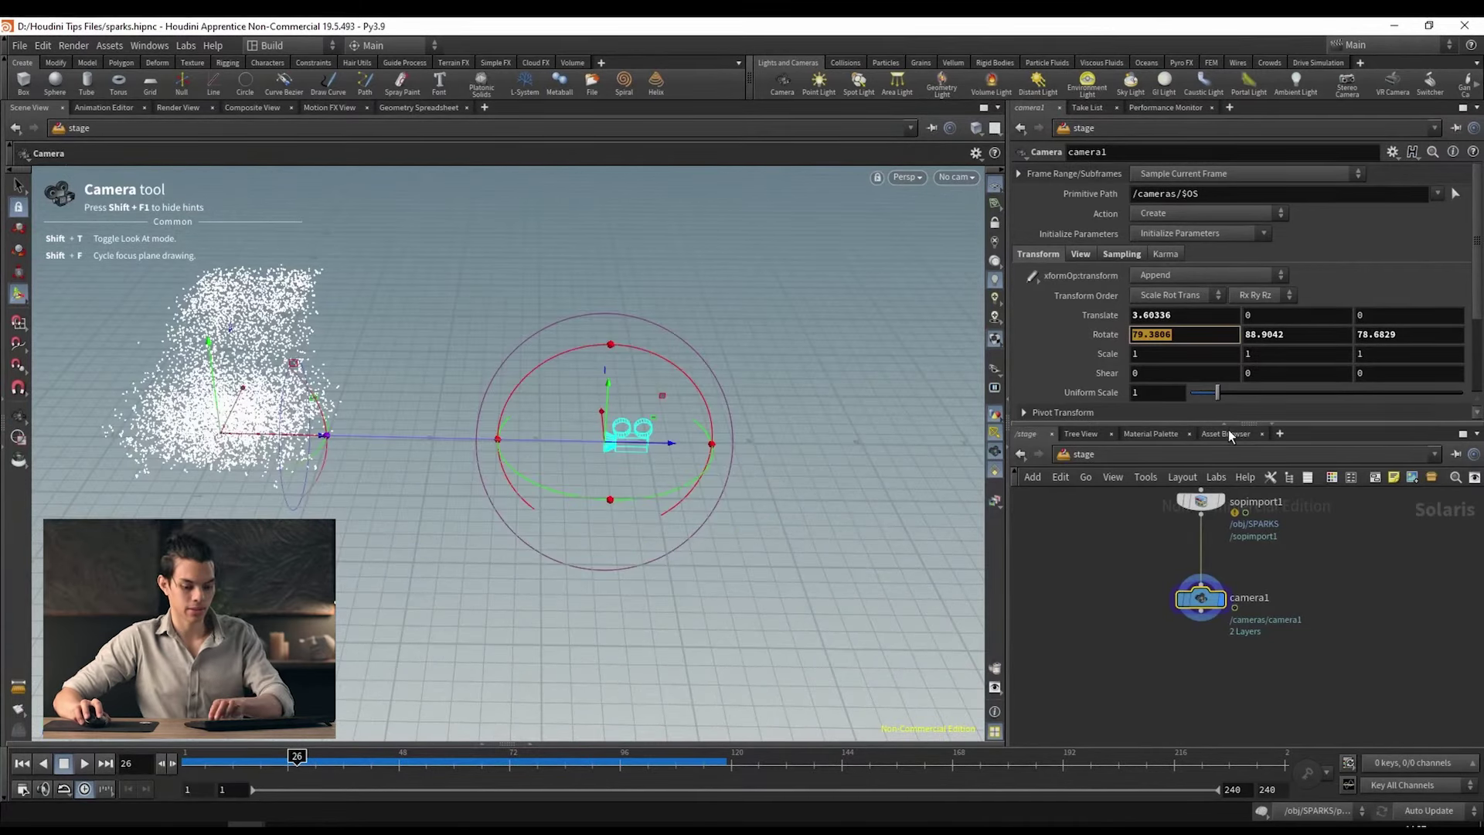
# Step: Set the camera's Rotate values to 90 on the X, Y and Z axes
pyautogui.write('90')
pyautogui.press('Return')
pyautogui.click(1402, 340)
pyautogui.write('90')
pyautogui.press('Return')
pyautogui.click(1320, 338)
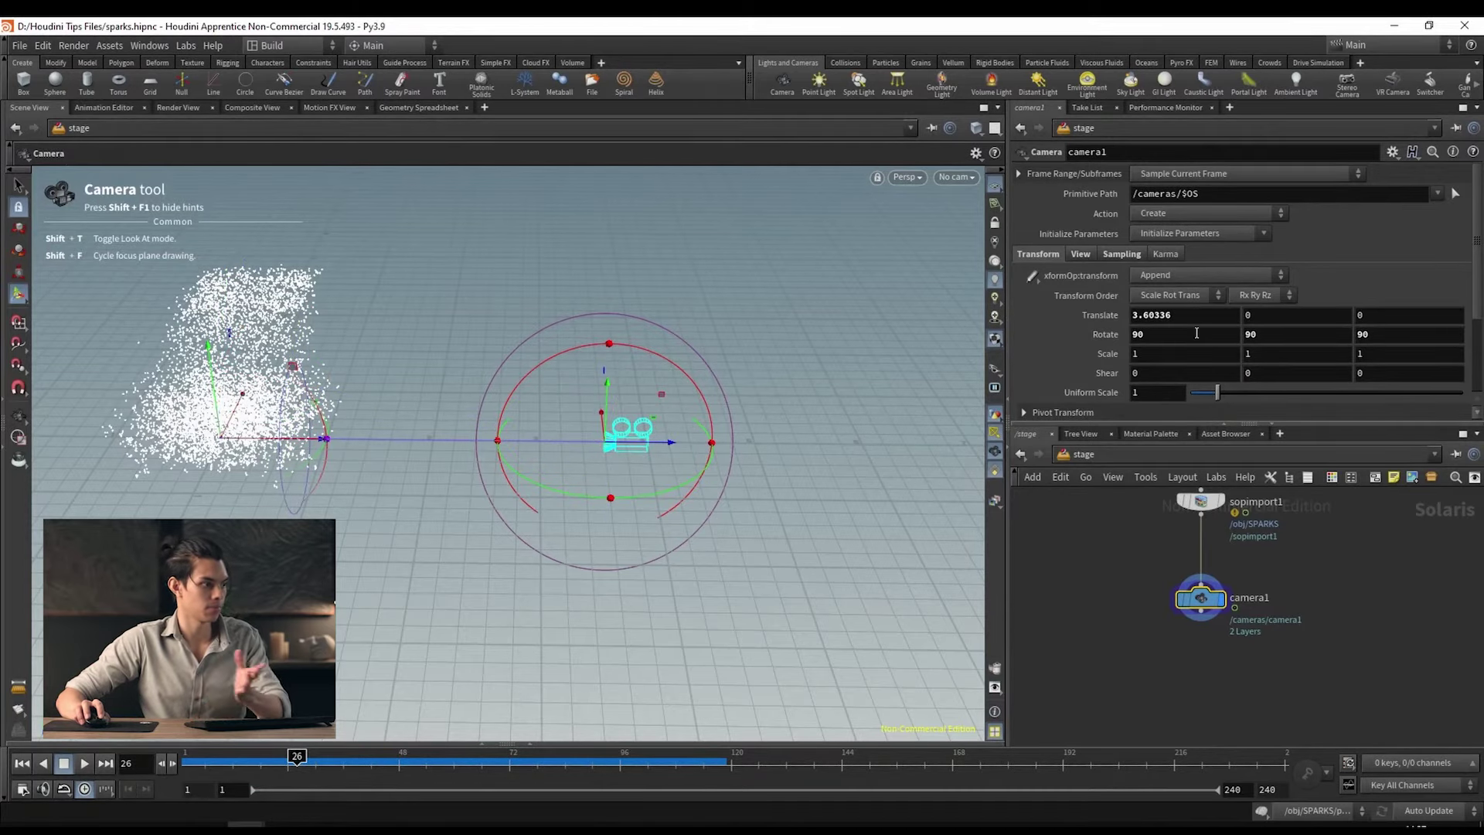
# Step: Move the camera to about 1.96 on X, go to frame 73 and raise its Translate Y to 0.2
pyautogui.moveTo(663, 446); pyautogui.dragTo(478, 448)
pyautogui.moveTo(297, 757); pyautogui.dragTo(513, 755)
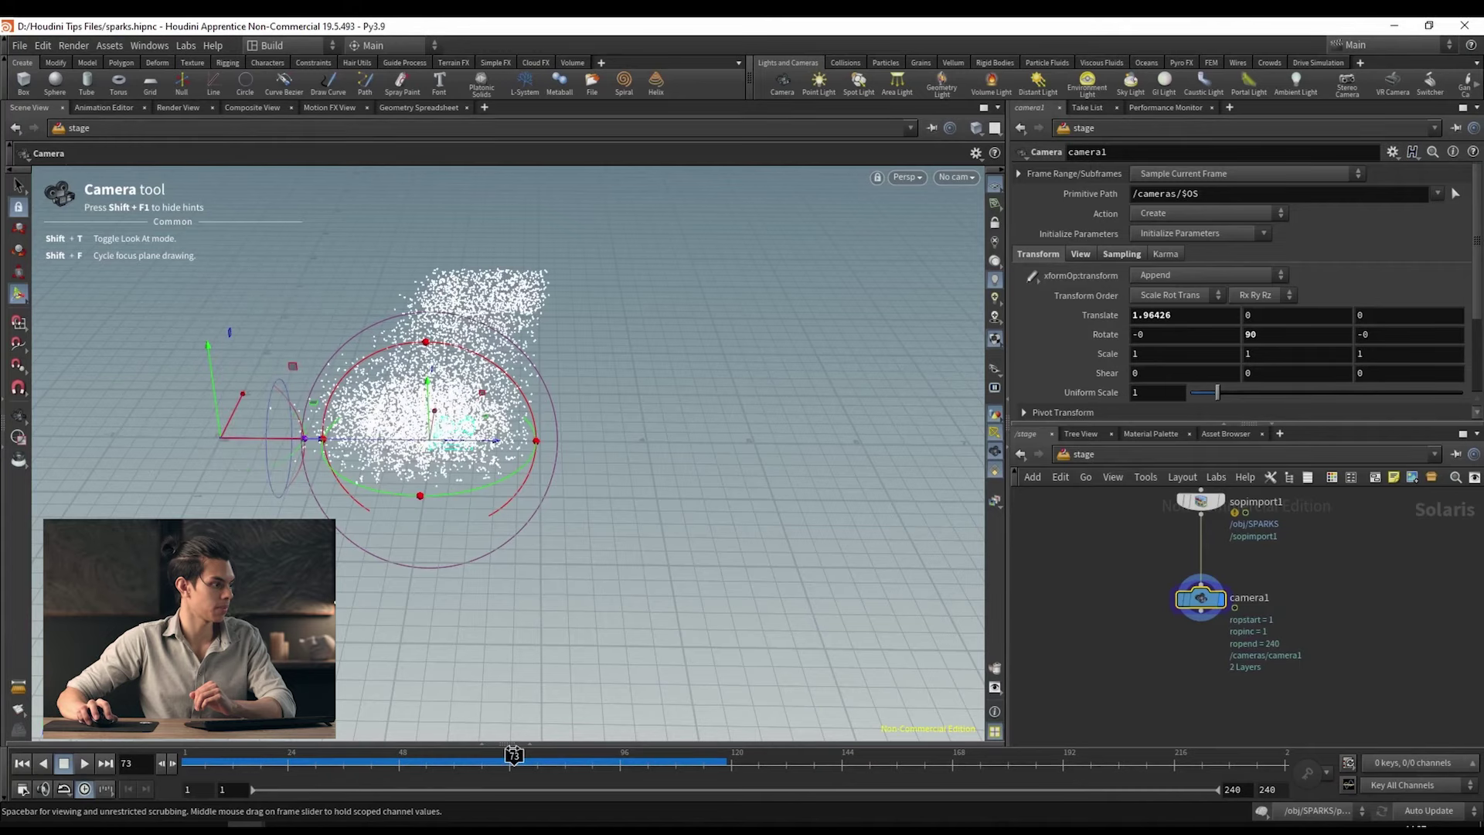
pyautogui.click(1268, 324)
pyautogui.write('.1')
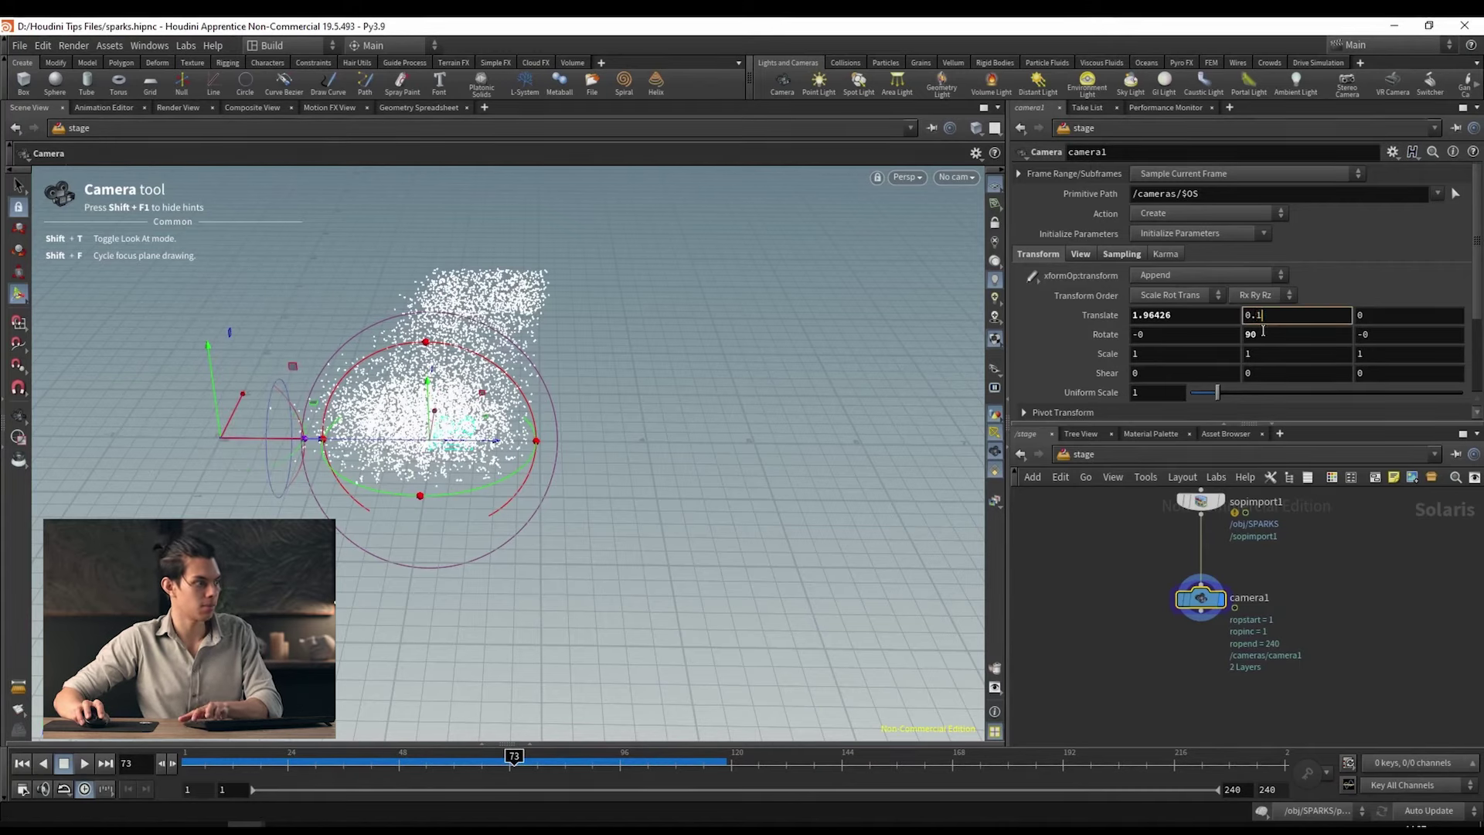
pyautogui.press('Return')
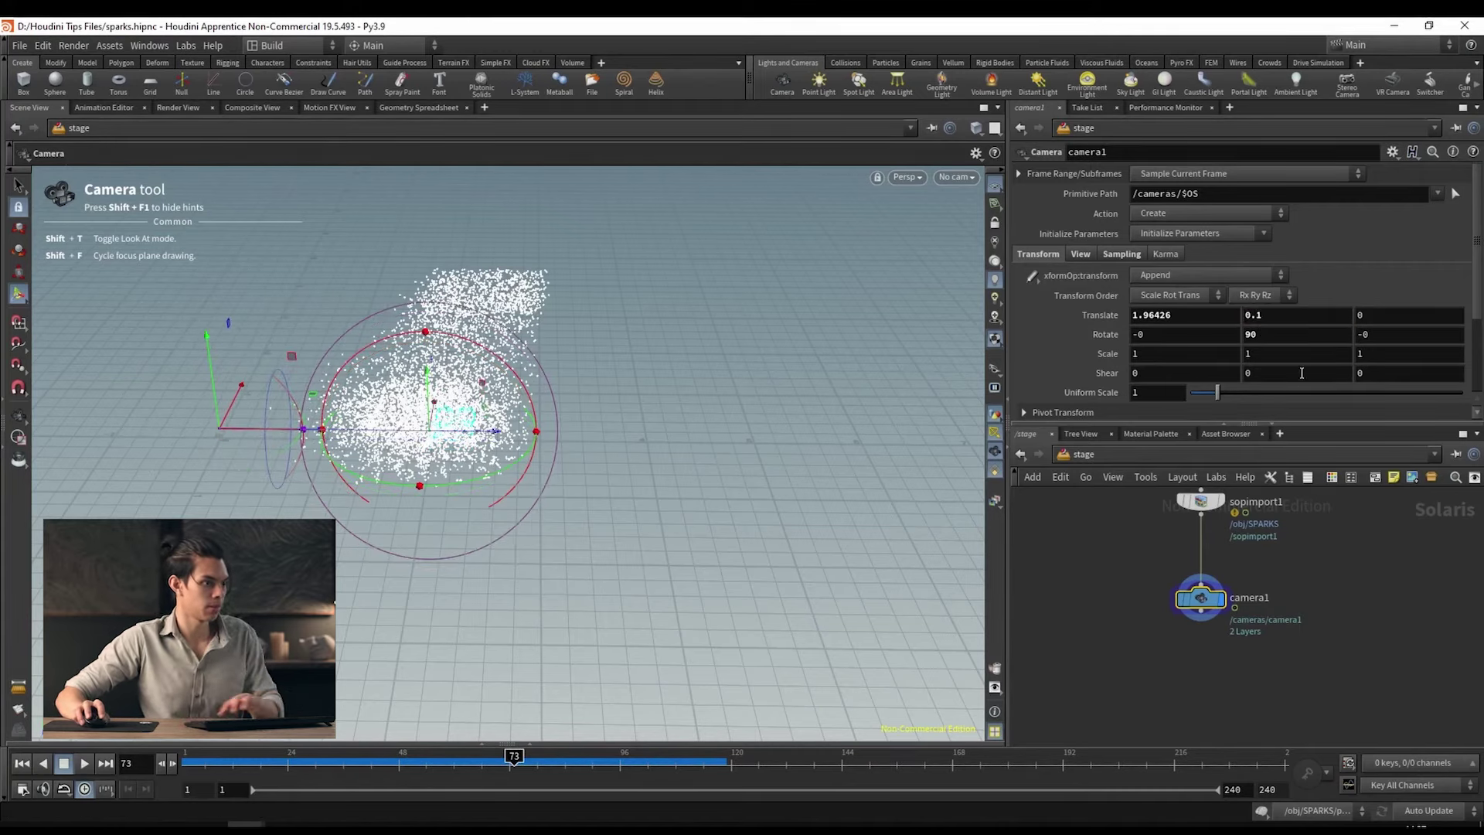
pyautogui.moveTo(423, 437); pyautogui.dragTo(422, 427)
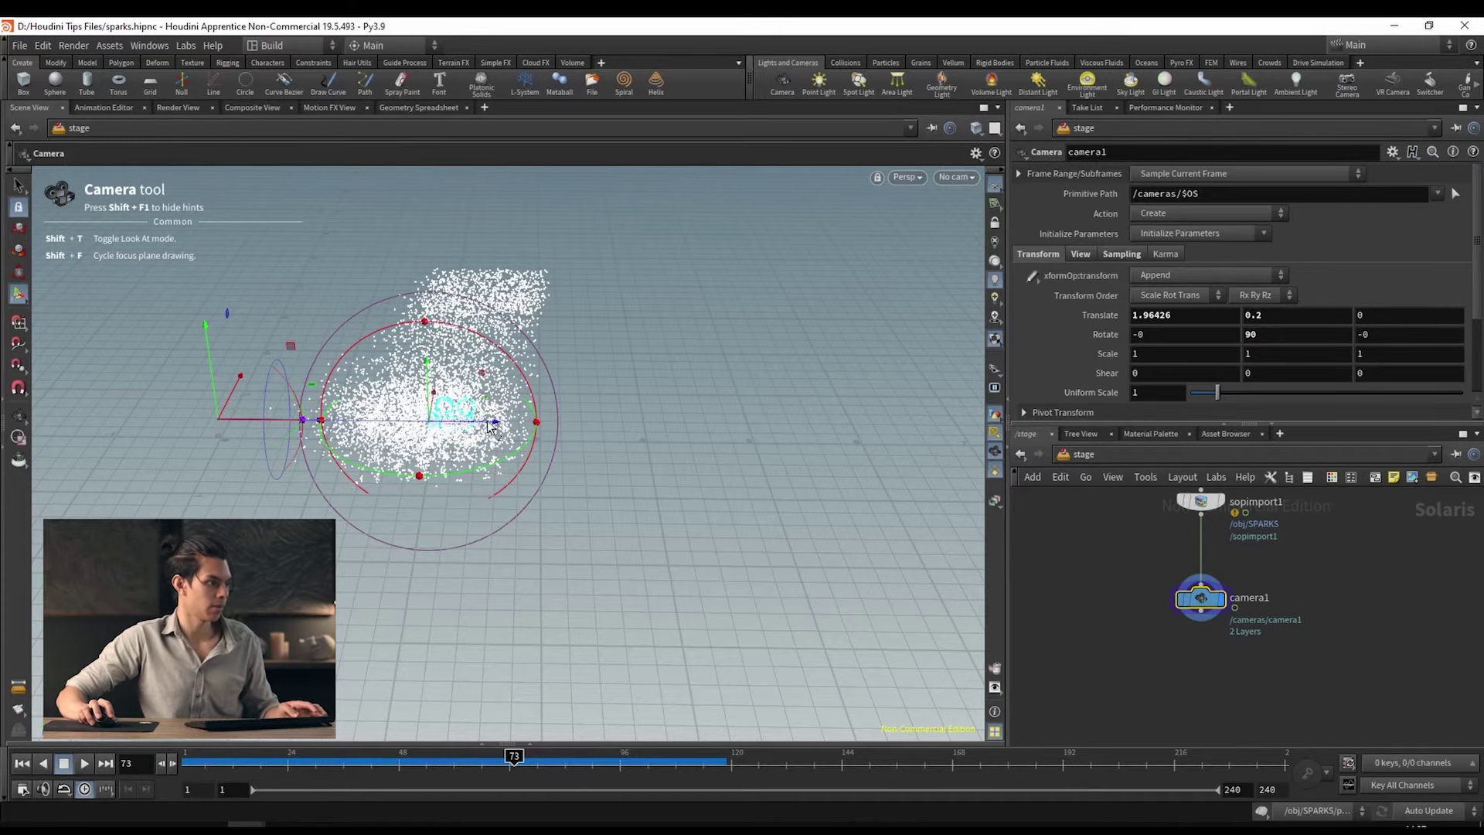
# Step: Check the view through the camera, pull it back to about 4.27 on X and scrub the timeline to frame 89
pyautogui.click(956, 177)
pyautogui.click(992, 197)
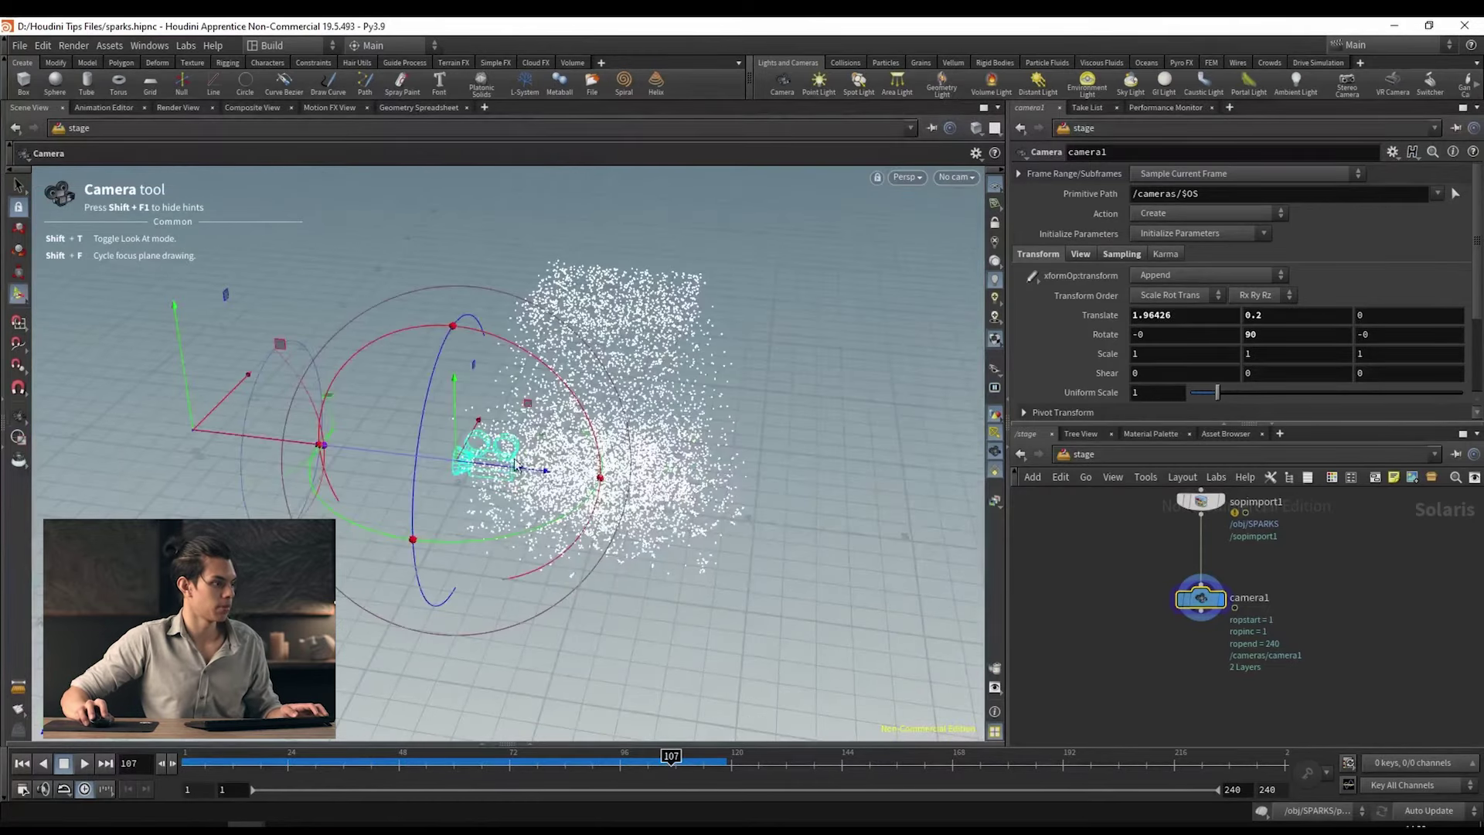
pyautogui.moveTo(525, 473); pyautogui.dragTo(825, 475)
pyautogui.moveTo(671, 758); pyautogui.dragTo(255, 773)
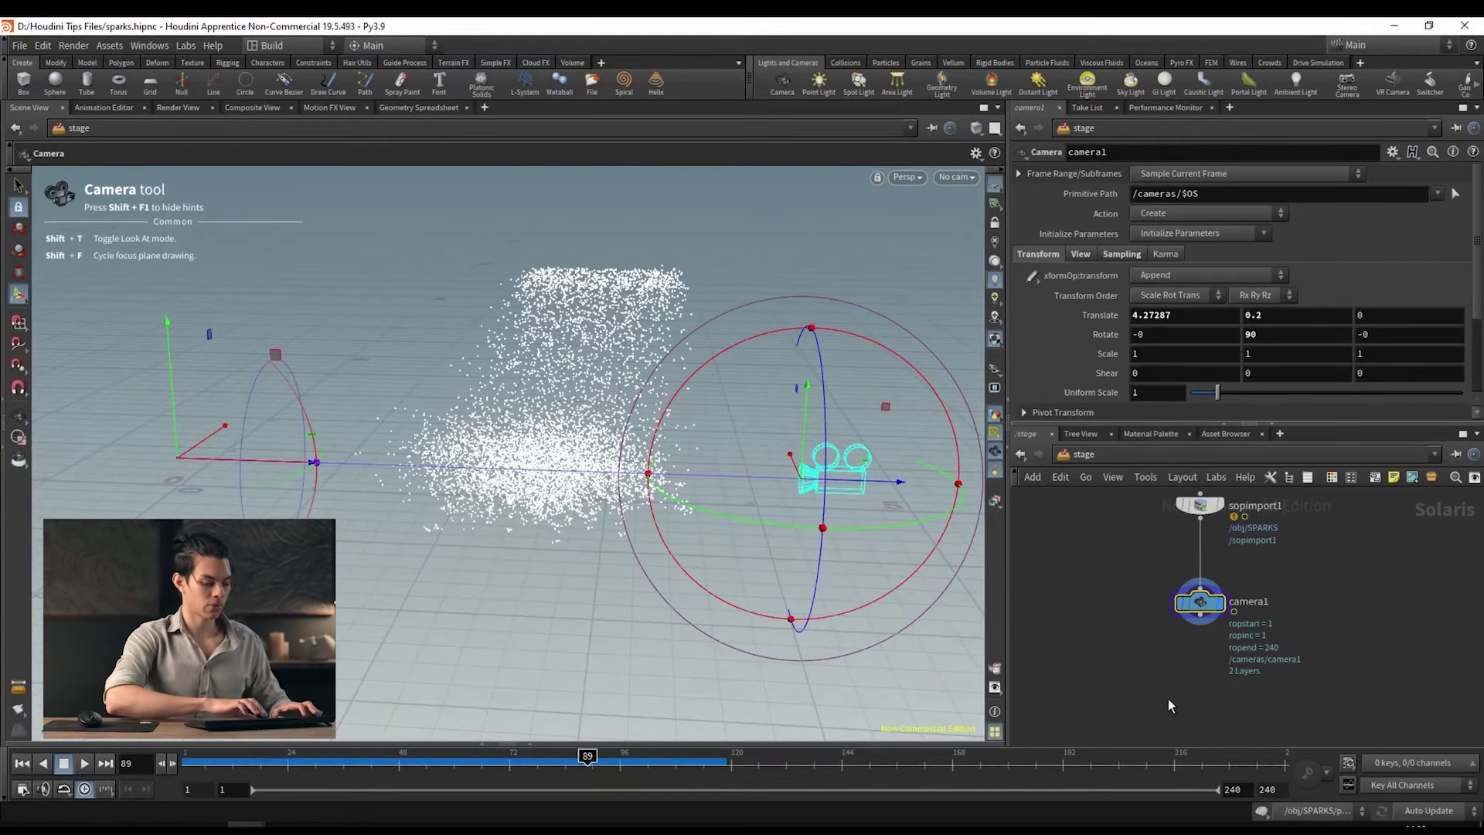
# Step: Add a Karma render node setup beneath the camera node in the stage network
pyautogui.press('Tab')
pyautogui.write('karma')
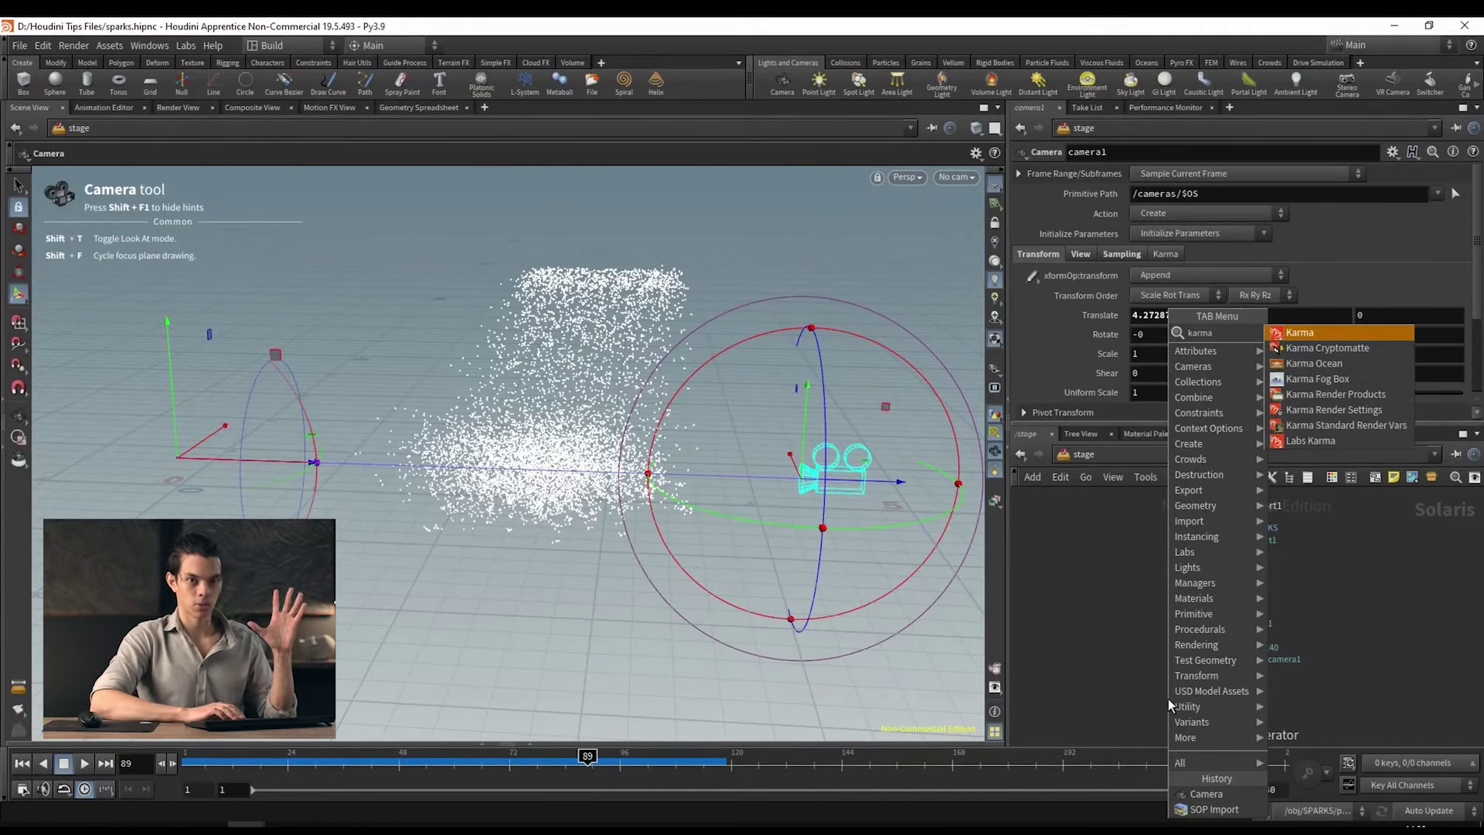
pyautogui.press('Return')
pyautogui.click(1221, 690)
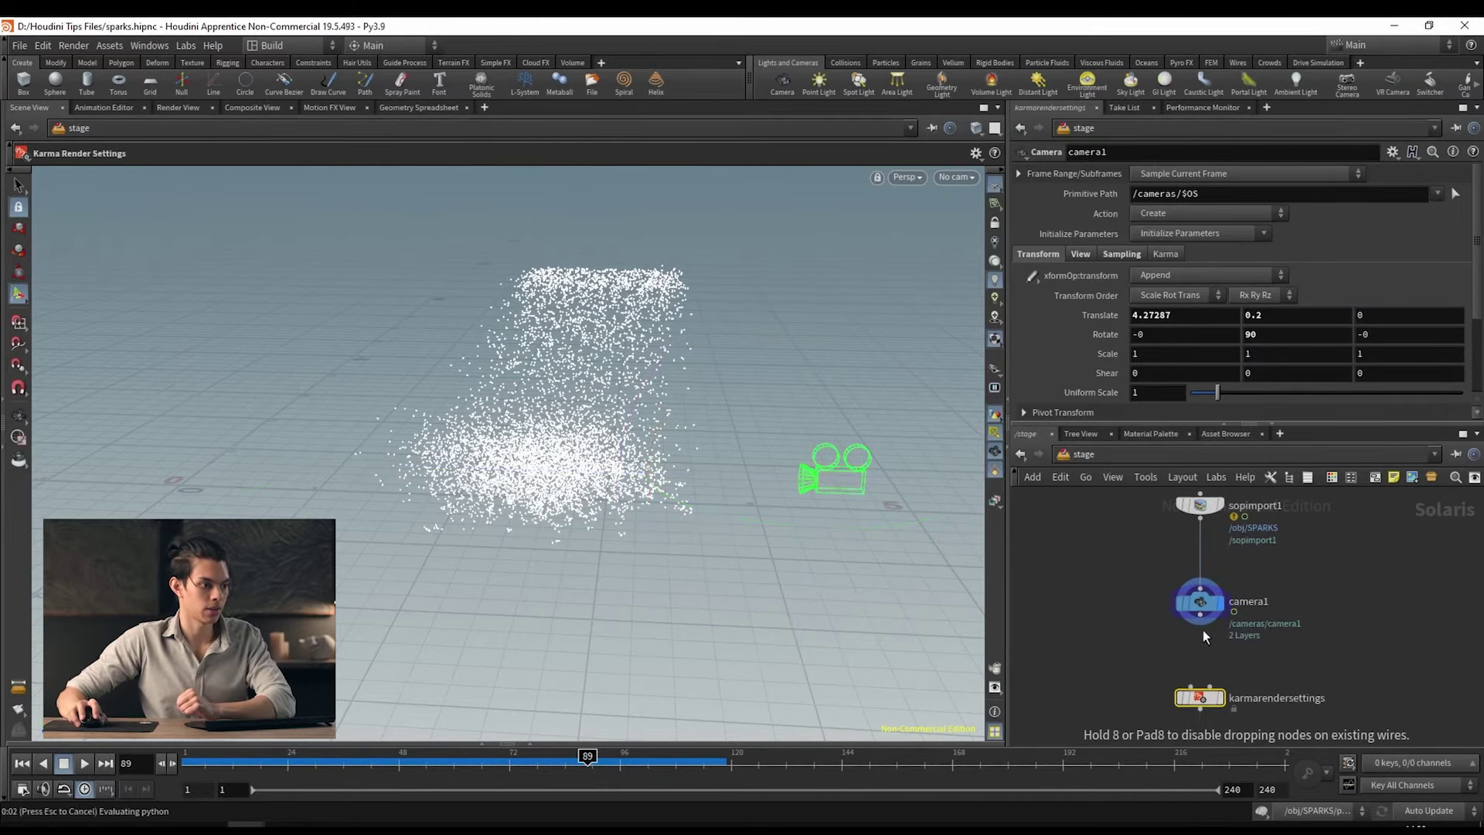
# Step: Connect the camera's output to the Karma Render Settings node and space the Karma and USD Render ROP nodes apart
pyautogui.click(1201, 623)
pyautogui.click(1190, 698)
pyautogui.scroll(2, 1271, 606)
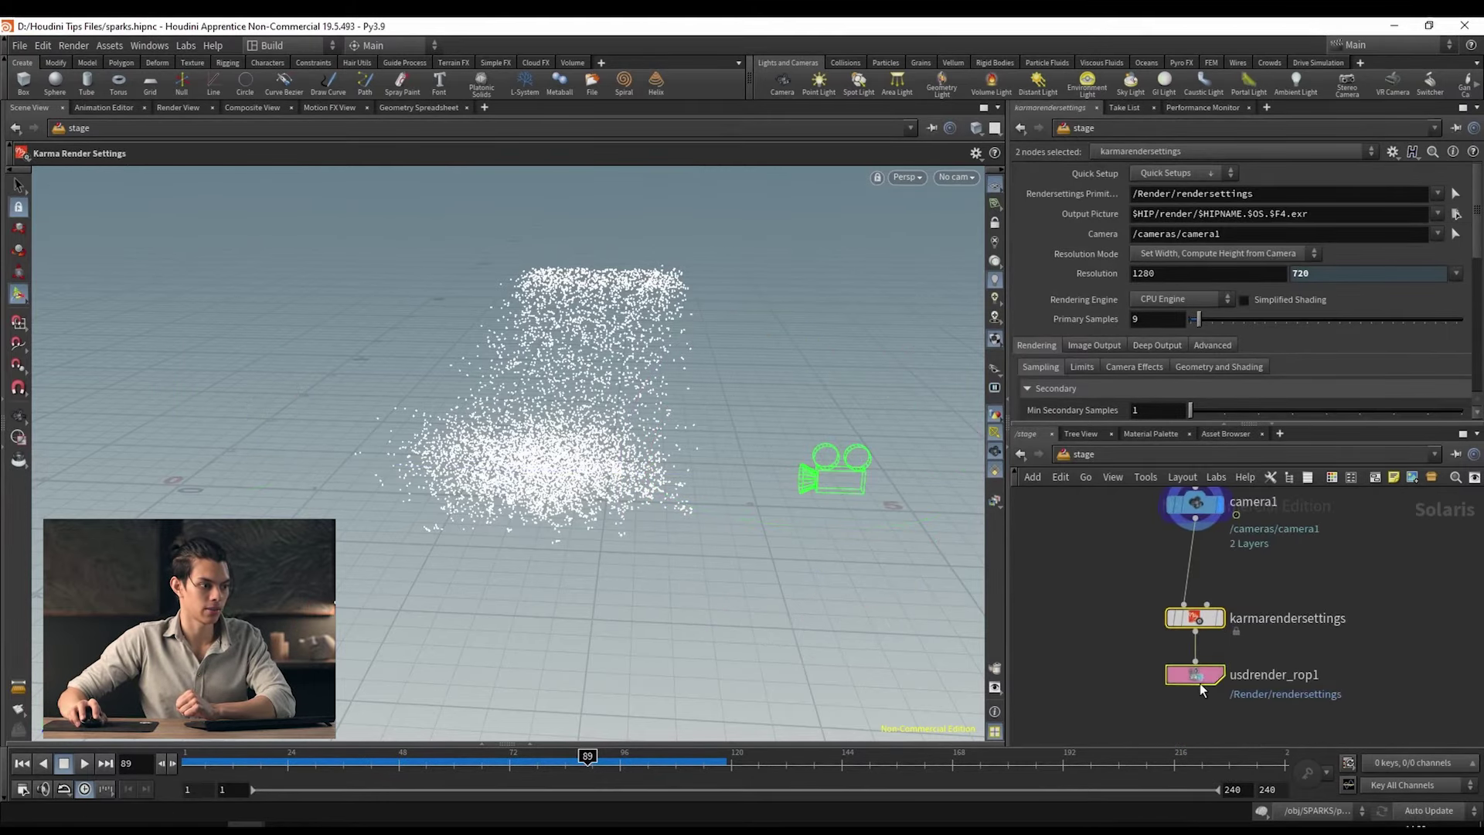
pyautogui.click(1196, 655)
pyautogui.moveTo(1196, 654); pyautogui.dragTo(1195, 622)
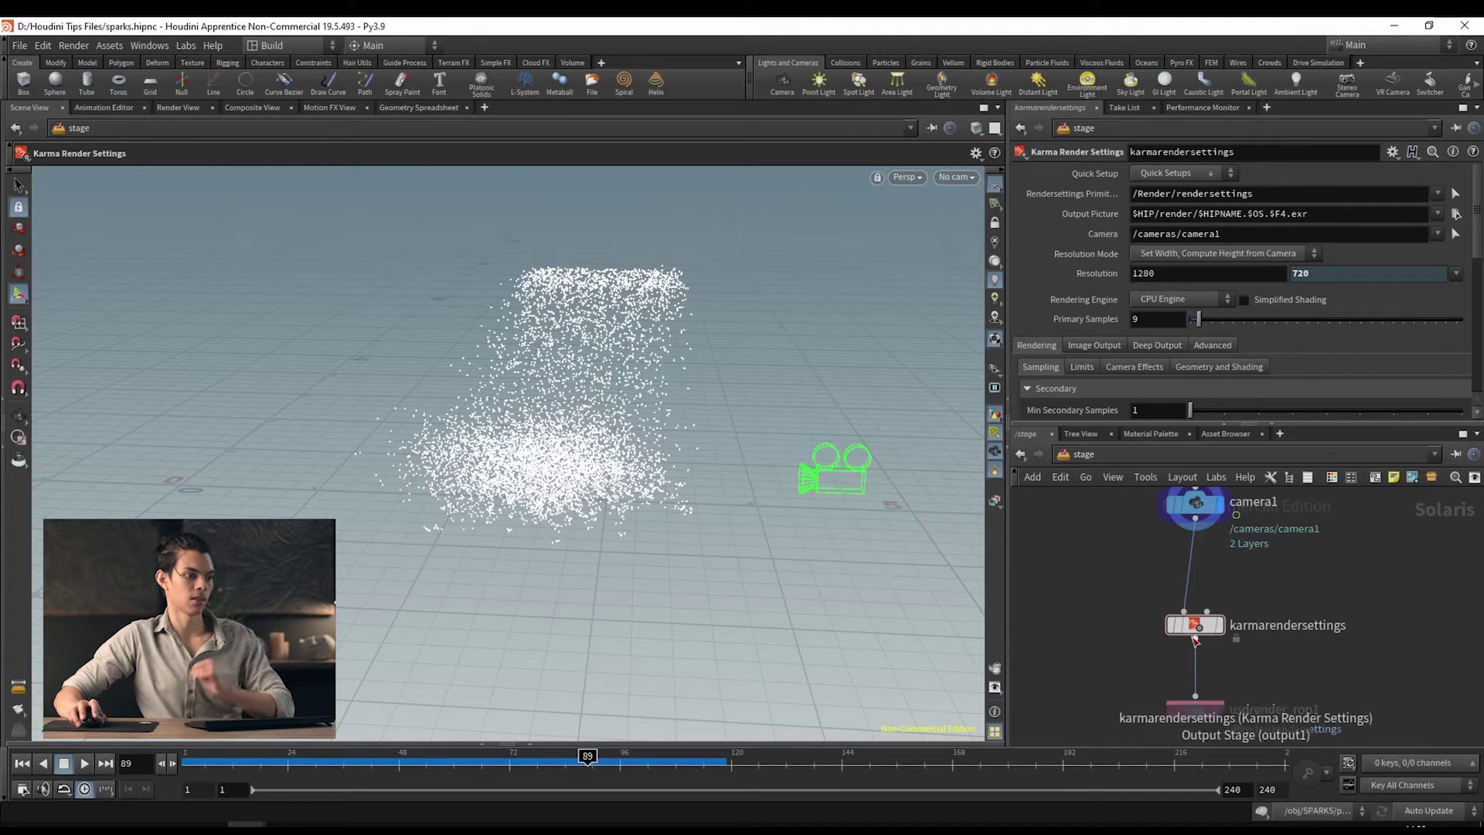
pyautogui.moveTo(1262, 589); pyautogui.dragTo(1249, 621, button='middle')
pyautogui.scroll(-2, 1249, 621)
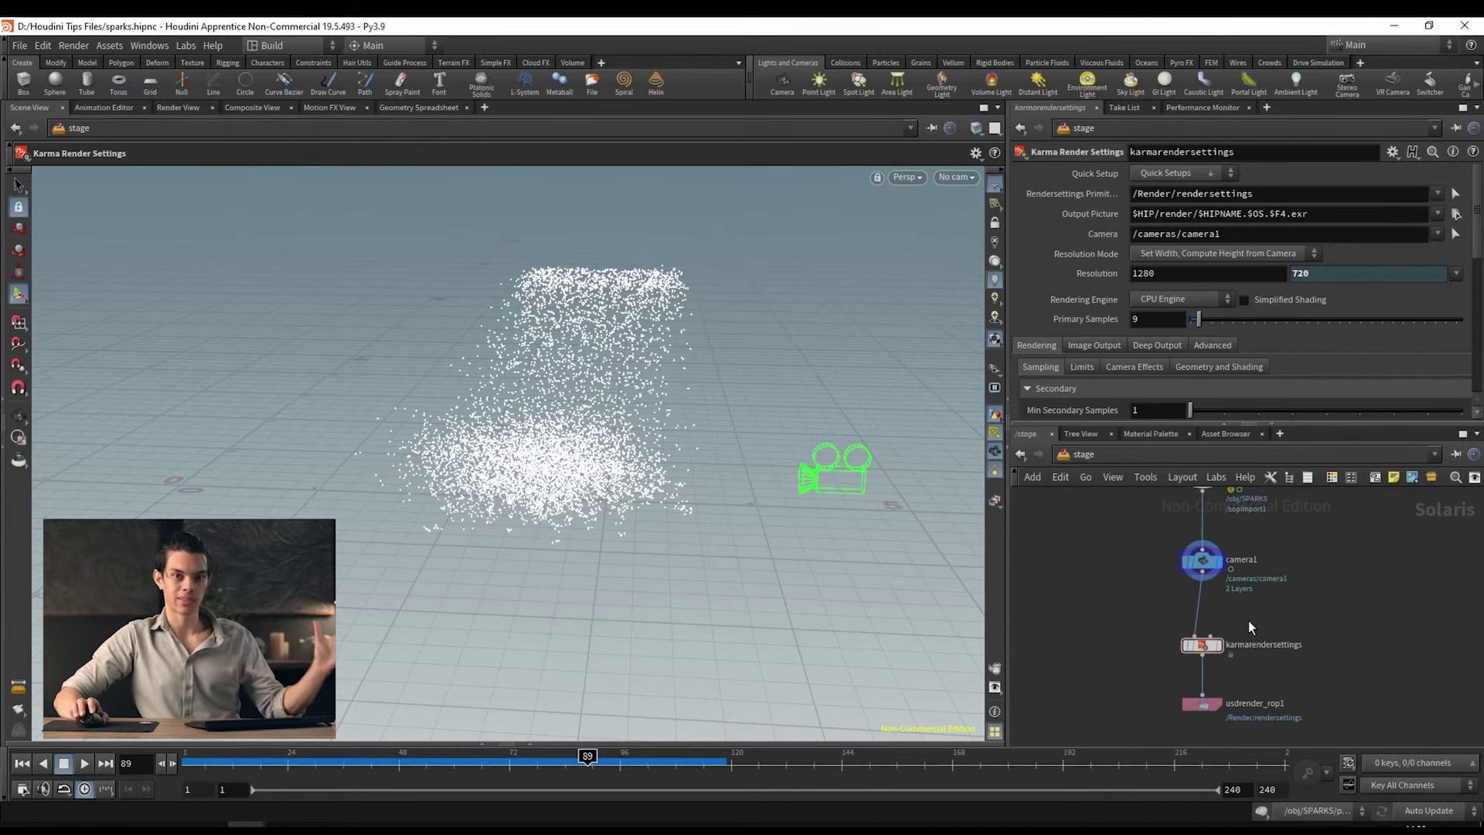
pyautogui.moveTo(1219, 650)
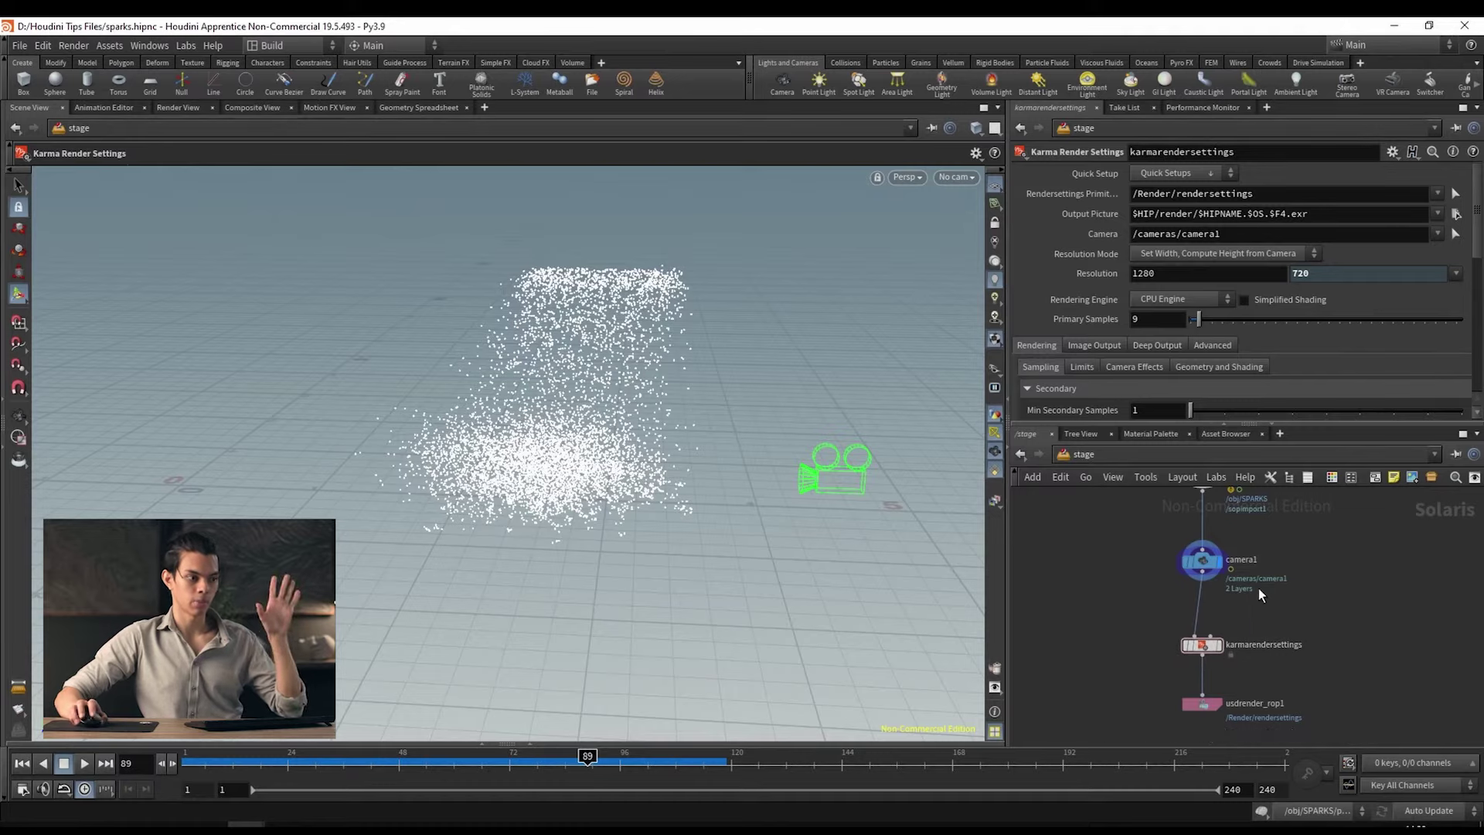
# Step: Look through camera1 in the stage viewport
pyautogui.scroll(2, 1258, 587)
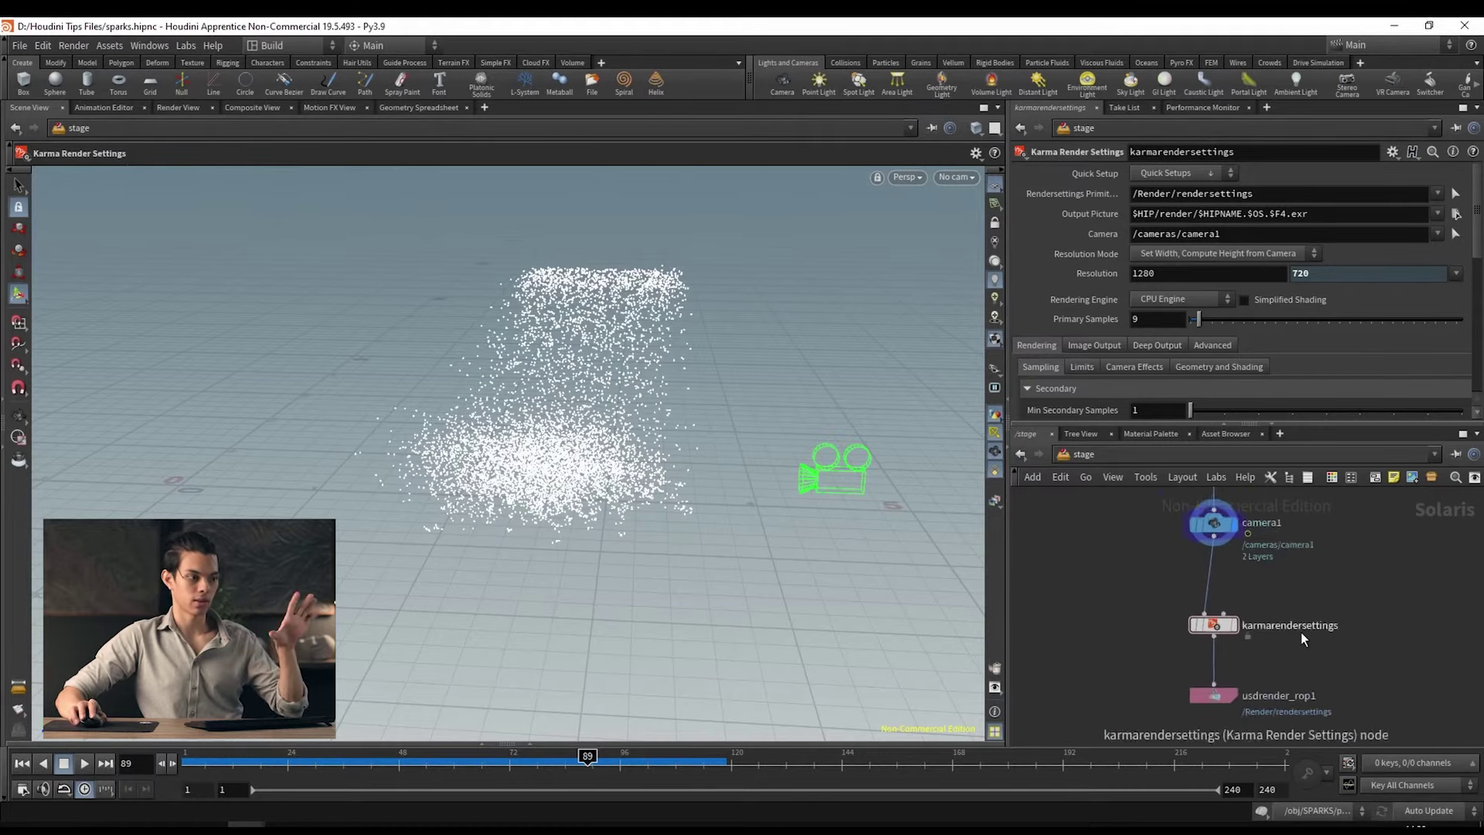
pyautogui.scroll(-1, 1301, 633)
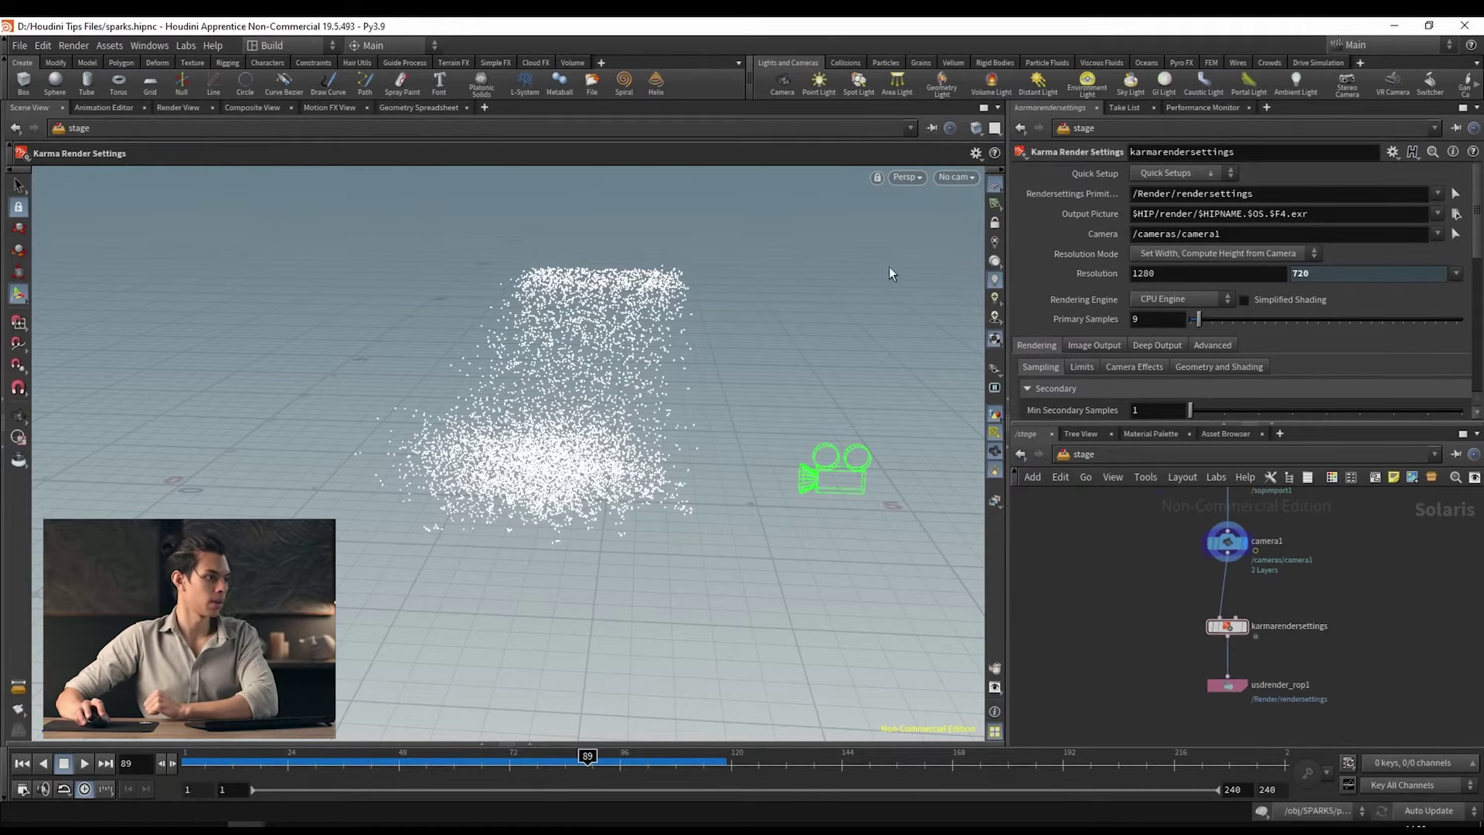
pyautogui.click(966, 184)
pyautogui.click(982, 206)
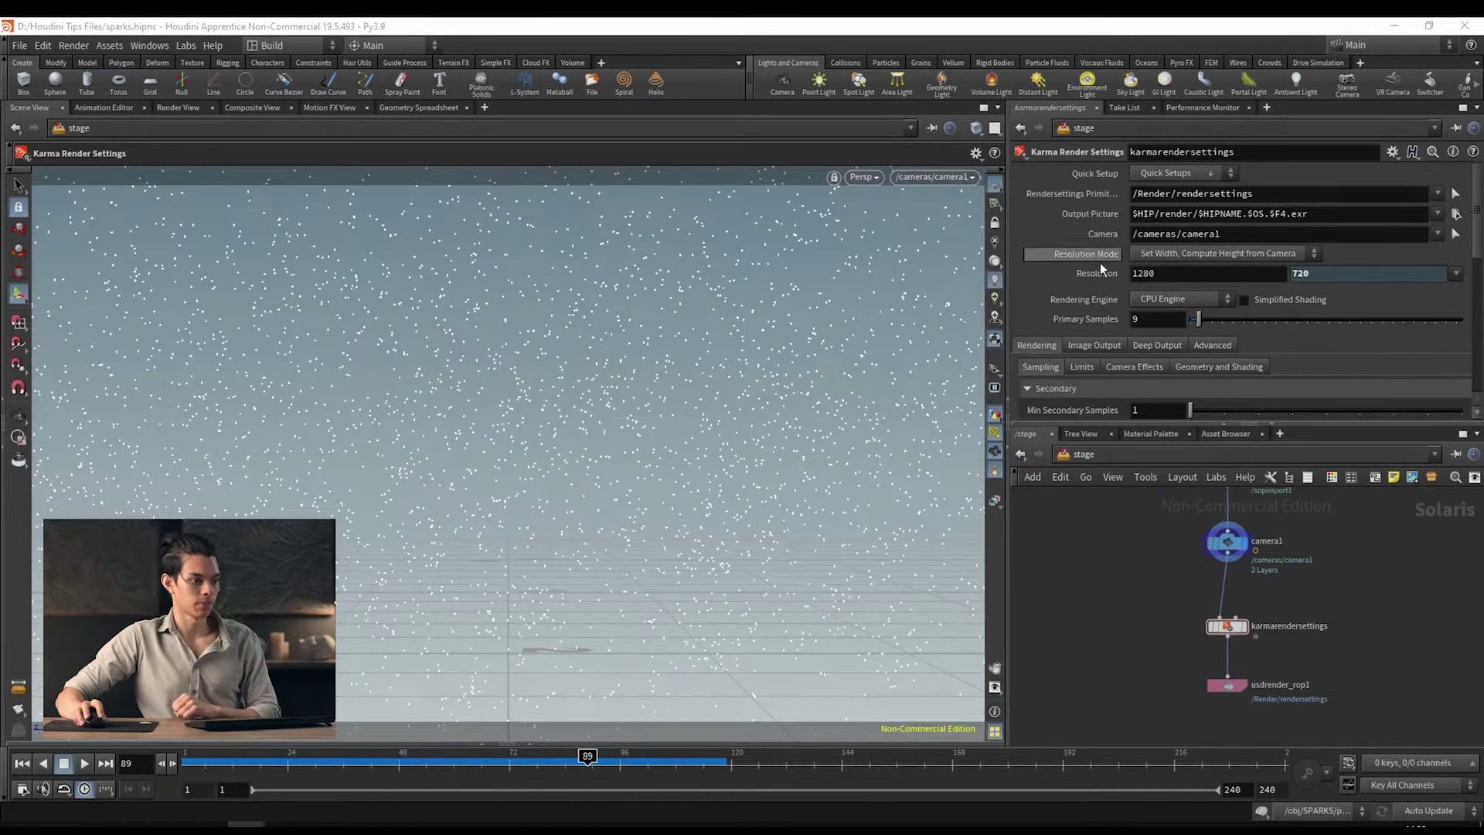
# Step: Make the Karma Render Settings node the displayed node and switch the viewport renderer to Karma
pyautogui.scroll(2, 1253, 638)
pyautogui.click(1241, 626)
pyautogui.click(860, 177)
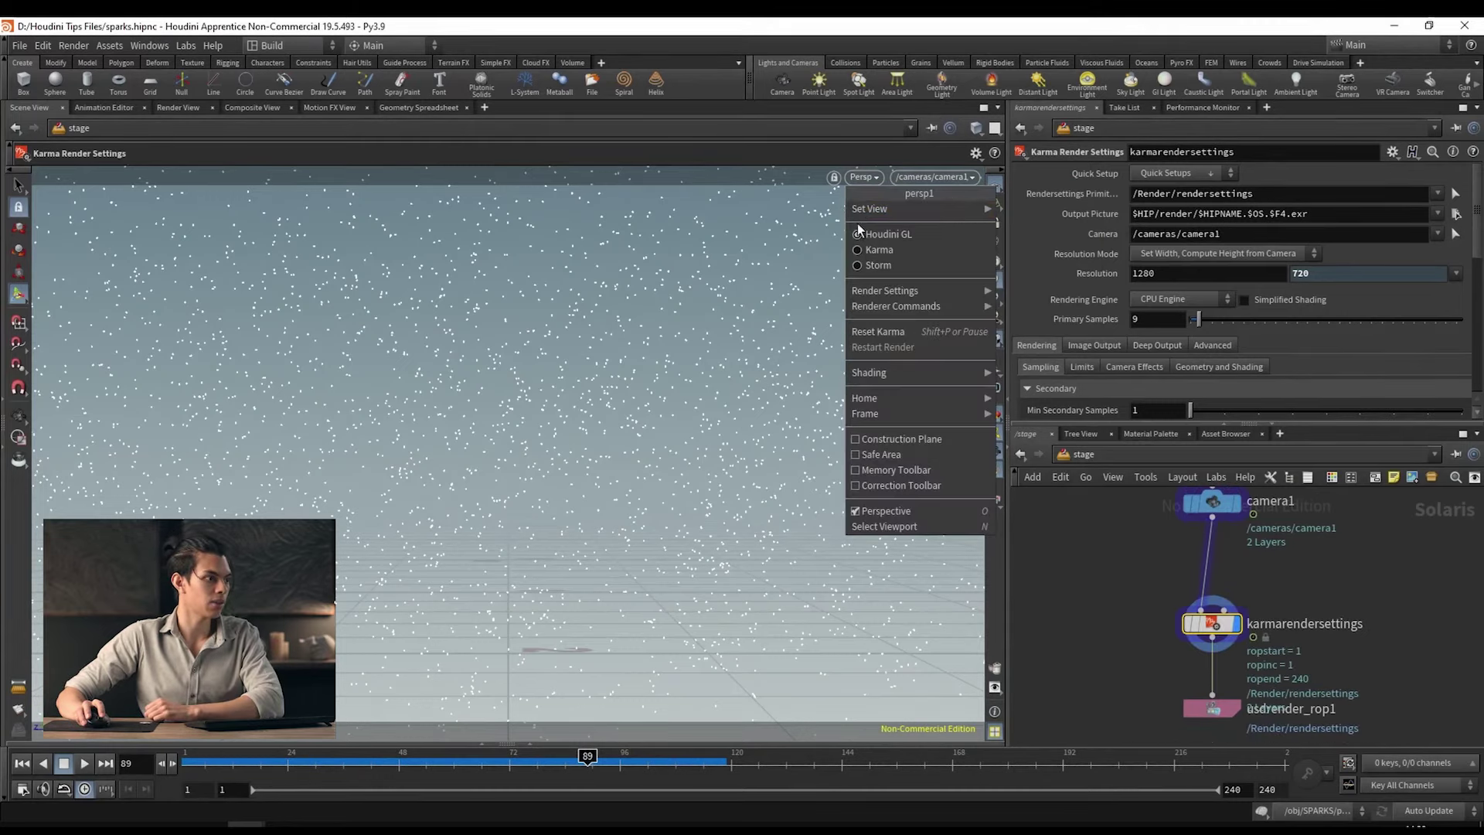
pyautogui.click(923, 249)
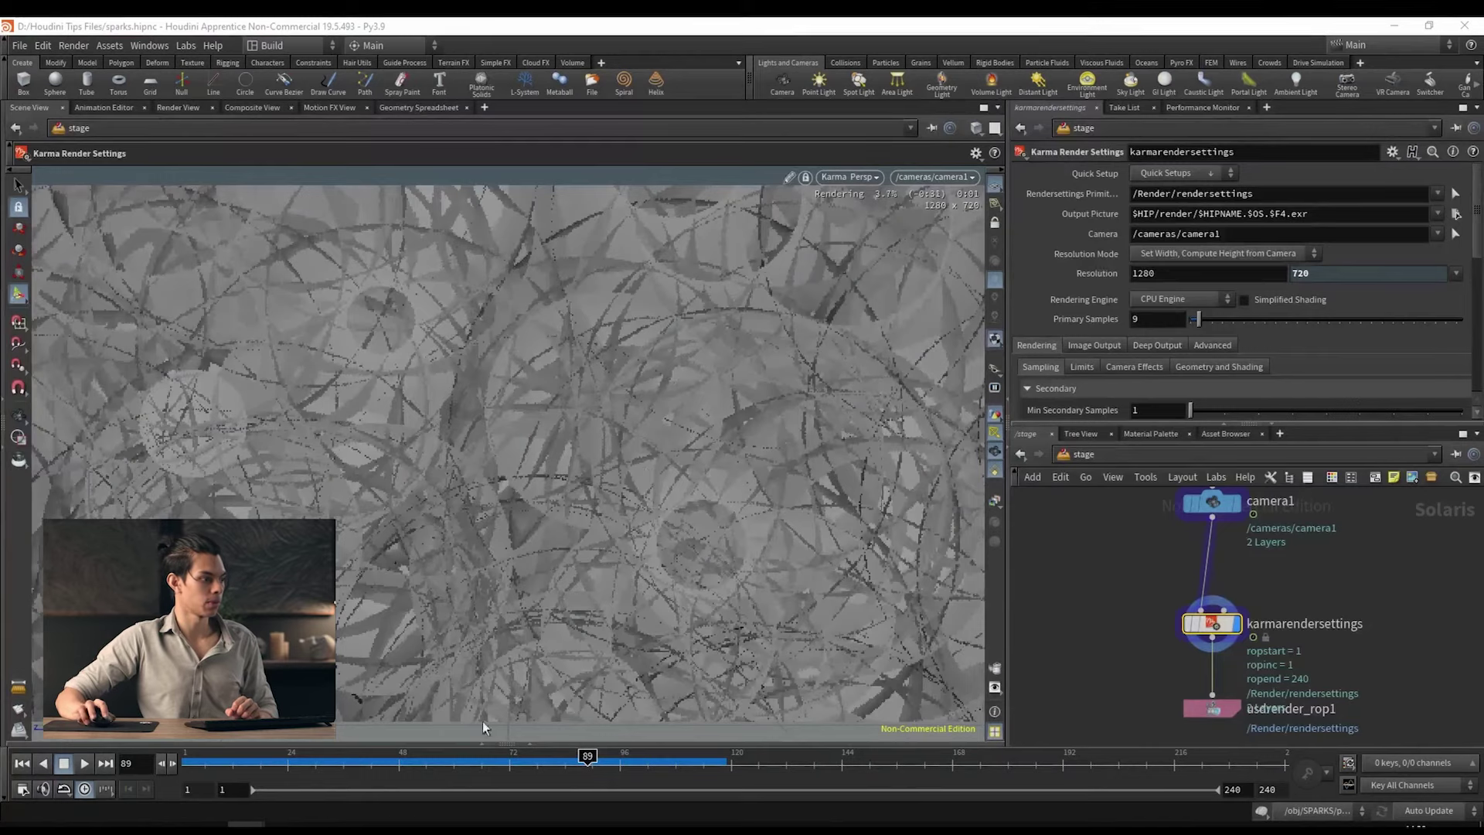
# Step: Check the Karma viewport render of the particles at frames 6 and 14, then move the timeline to frame 80
pyautogui.click(413, 761)
pyautogui.moveTo(328, 776); pyautogui.dragTo(205, 776)
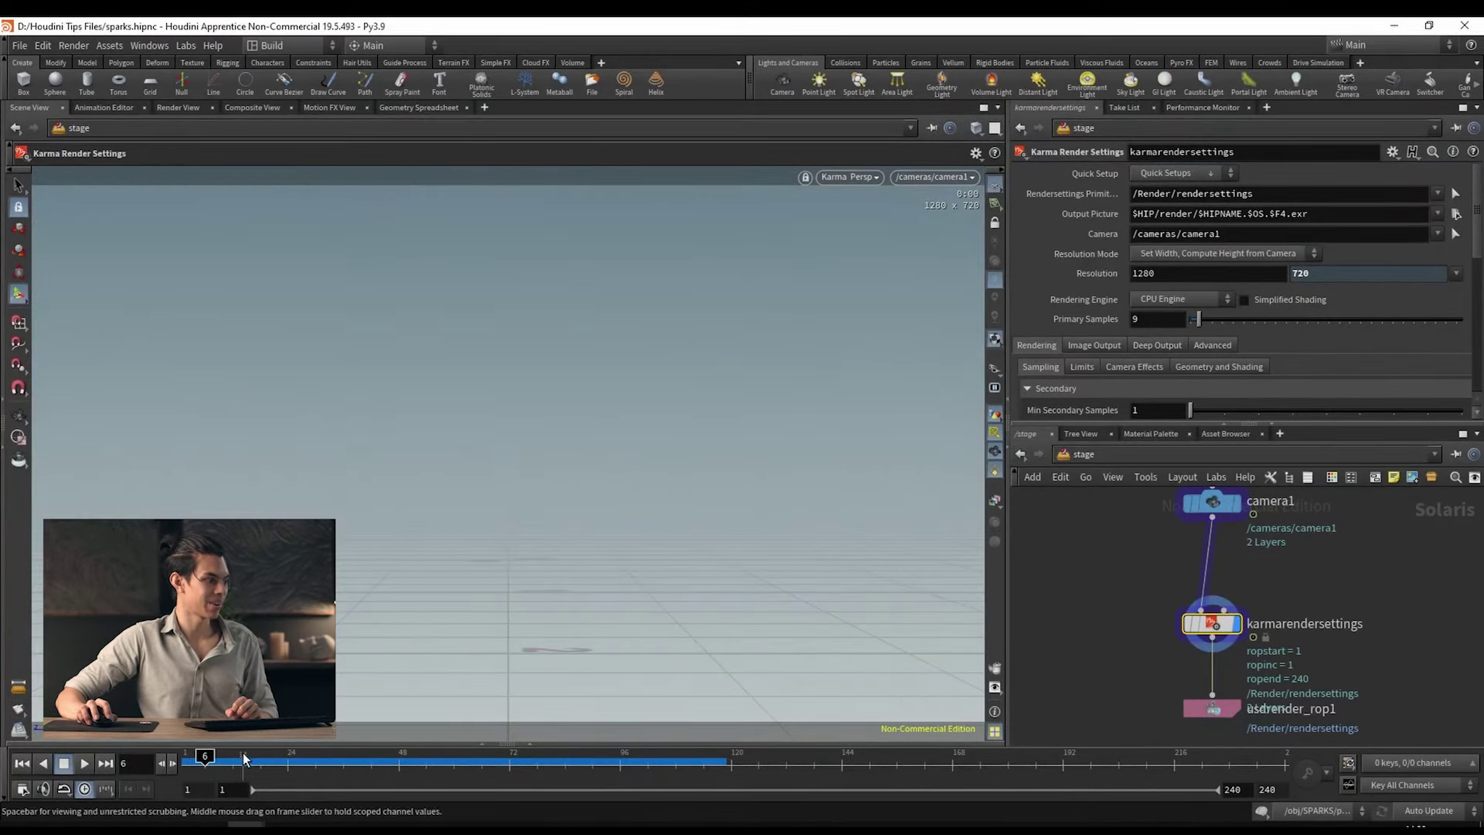
pyautogui.click(244, 759)
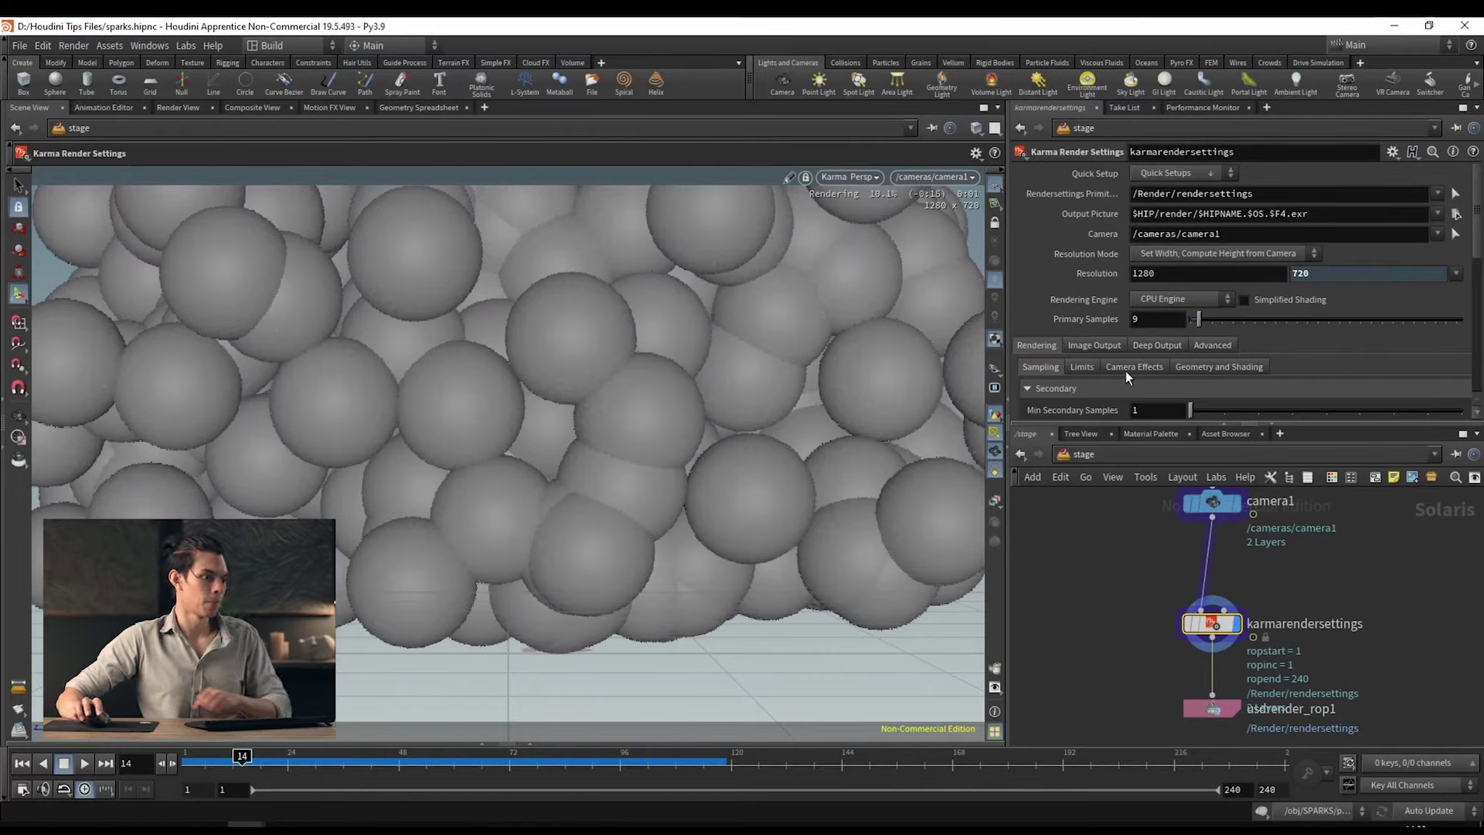
pyautogui.scroll(-1, 1237, 348)
pyautogui.moveTo(188, 756); pyautogui.dragTo(546, 762)
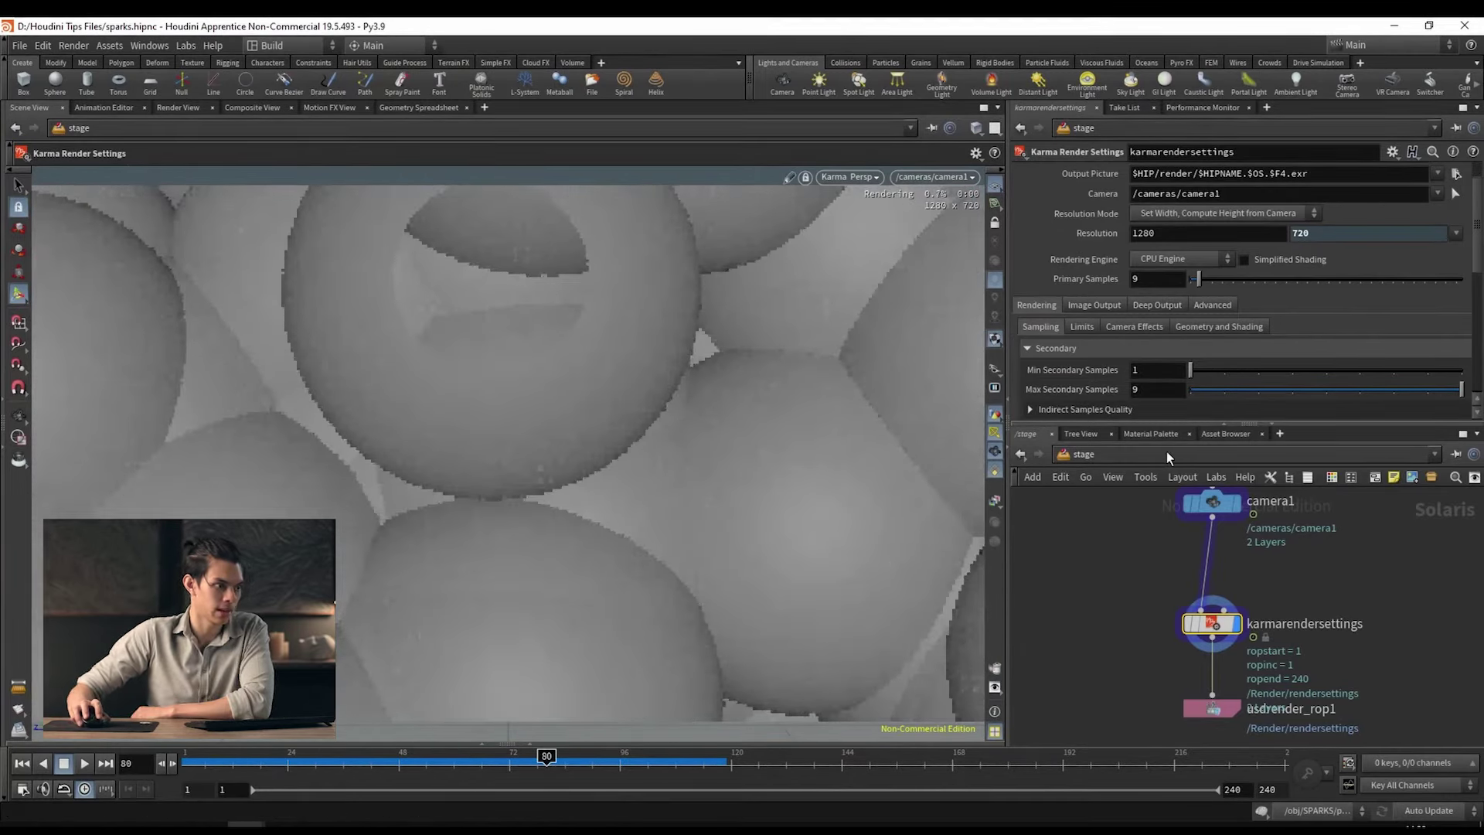
# Step: Return from the stage to the object level and enter the SPARKS geometry network, with the whole particle shape in view
pyautogui.click(1128, 453)
pyautogui.click(1172, 524)
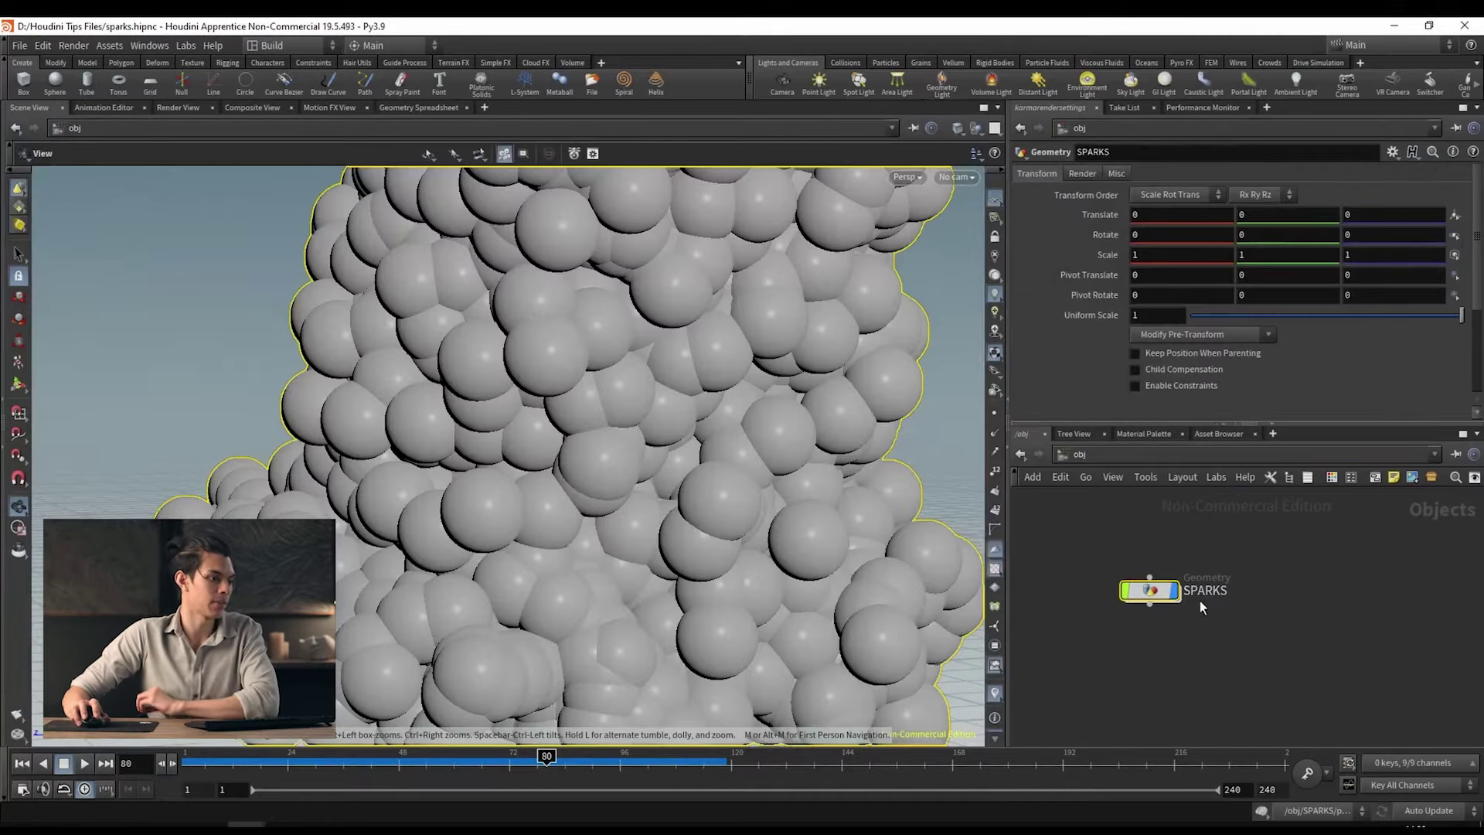
pyautogui.press('h')
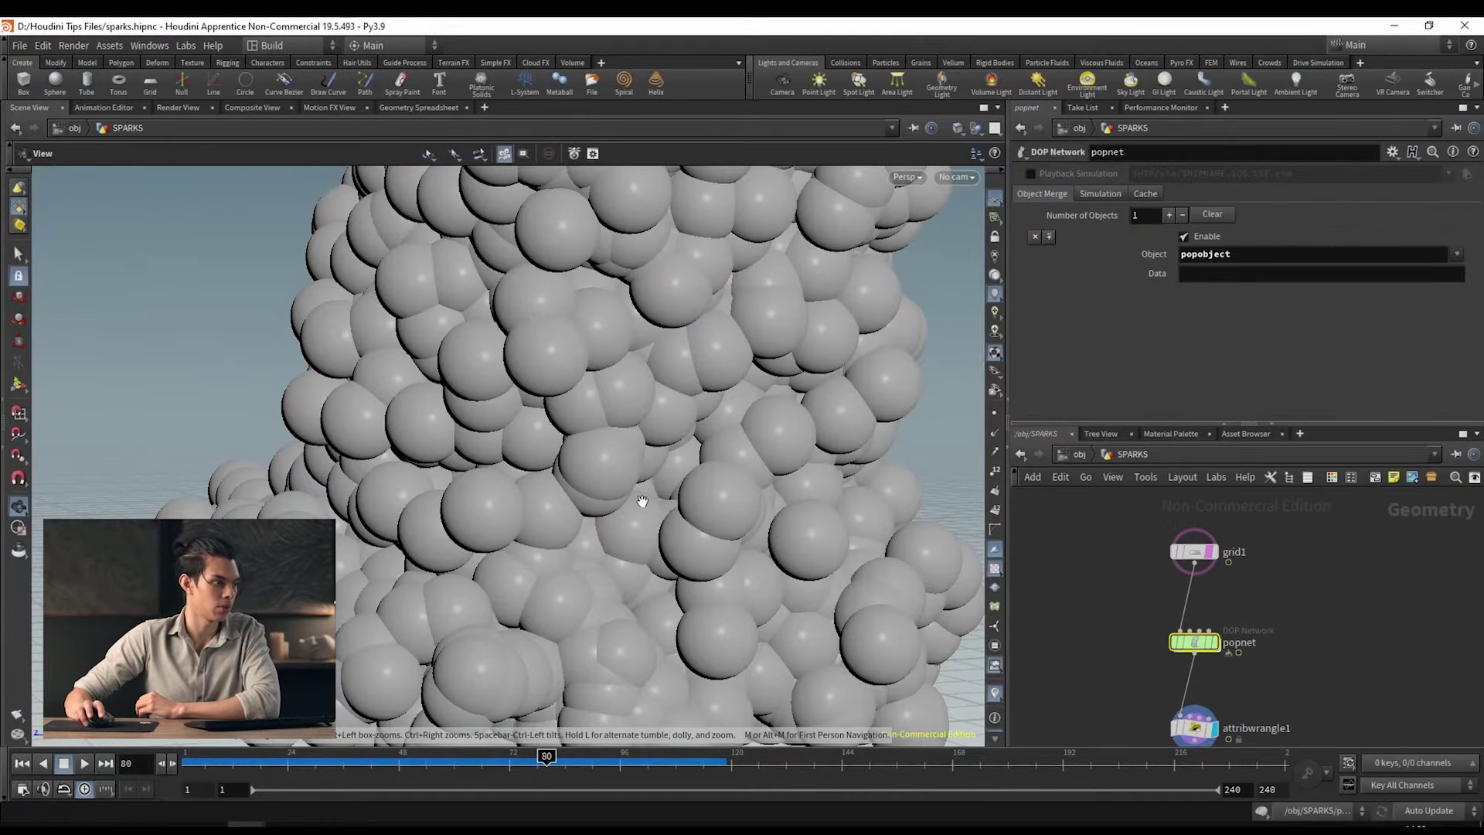
pyautogui.scroll(2, 554, 497)
pyautogui.scroll(-10, 616, 490)
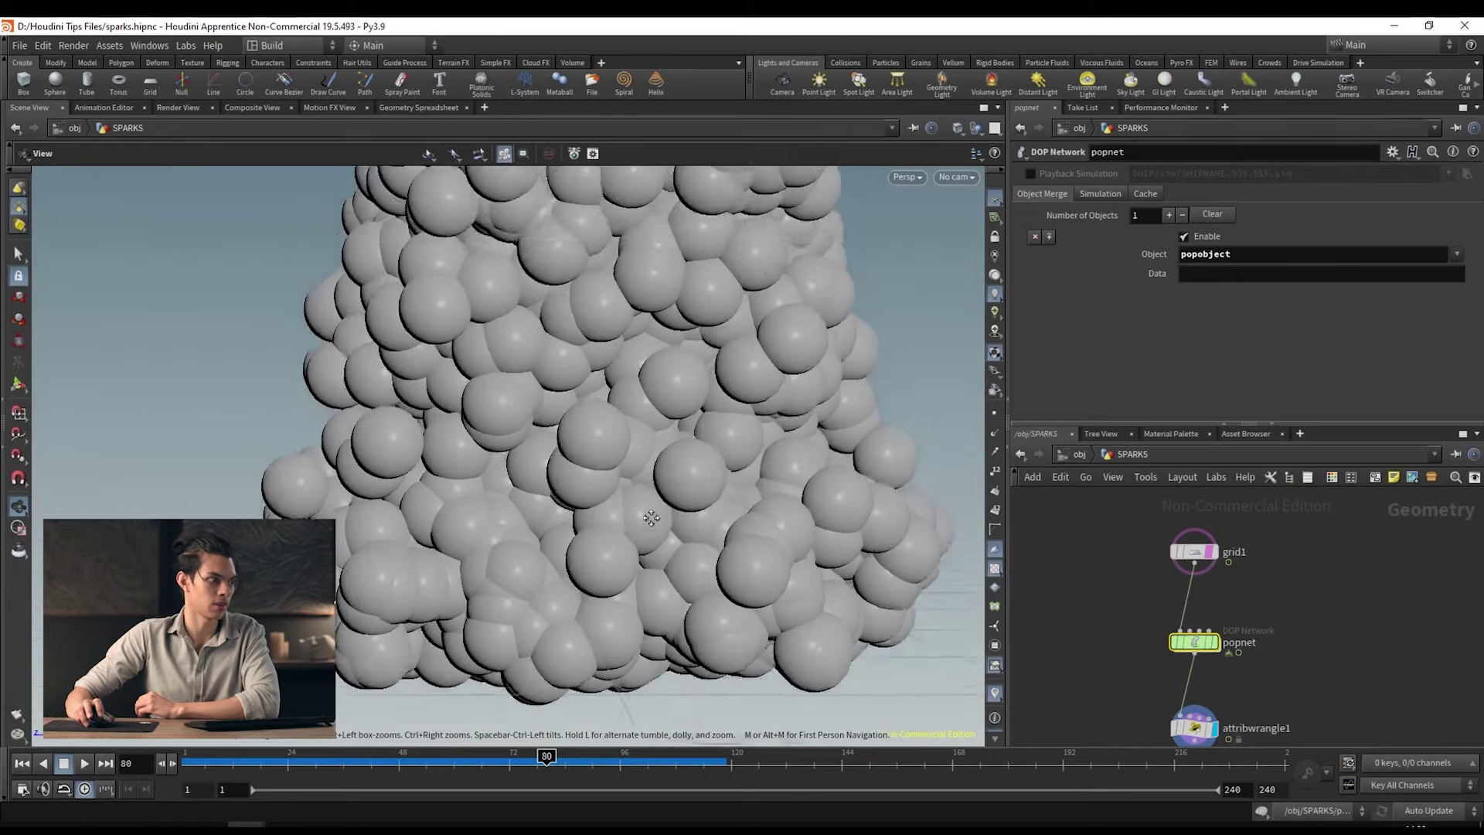
pyautogui.scroll(-2, 672, 488)
# Step: Open the attribwrangle1 node's VEX code and mark the decimal digit of the pscale value for replacement
pyautogui.click(1195, 727)
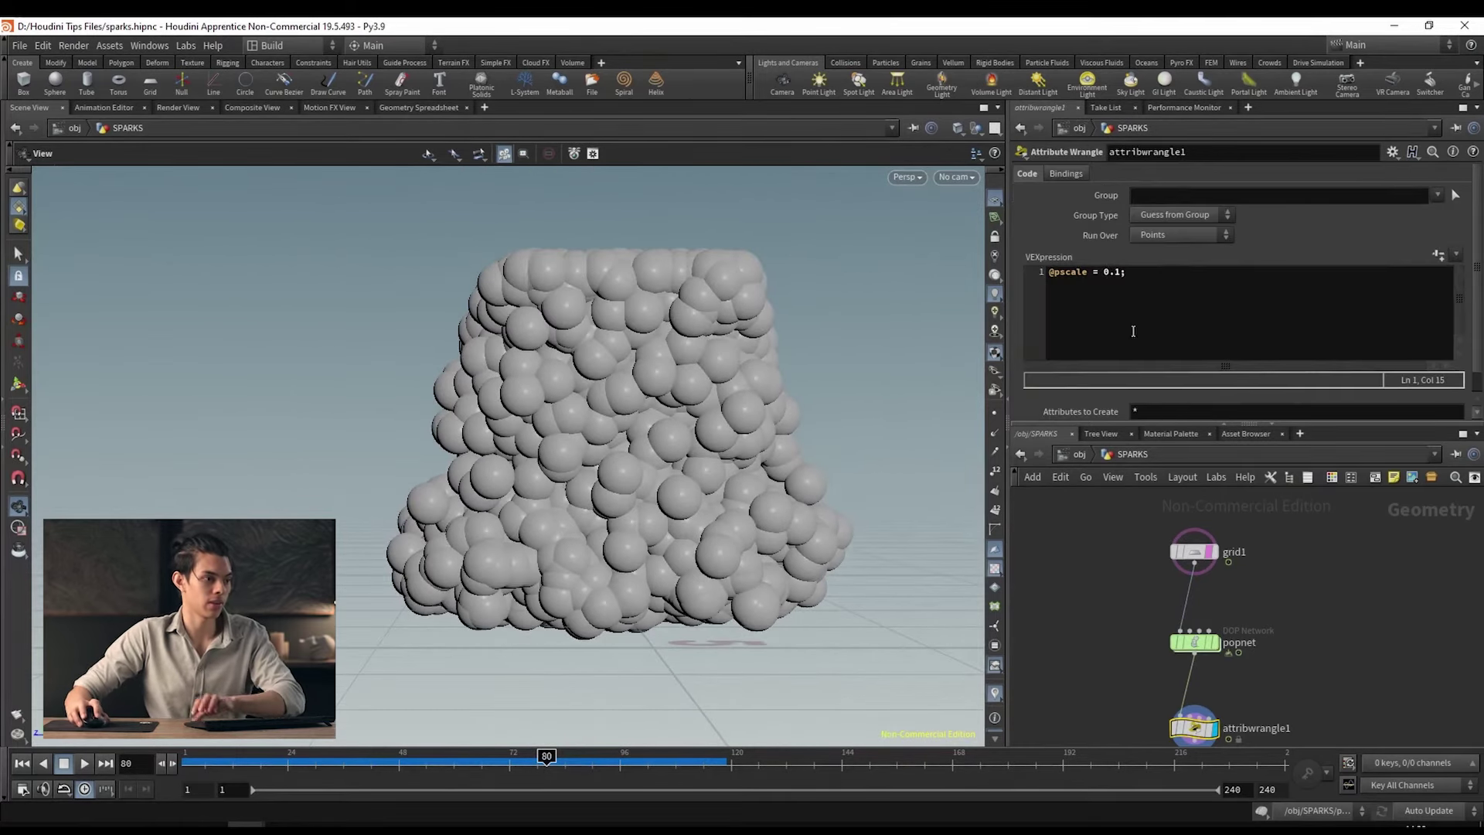
pyautogui.moveTo(1123, 272); pyautogui.dragTo(1115, 272)
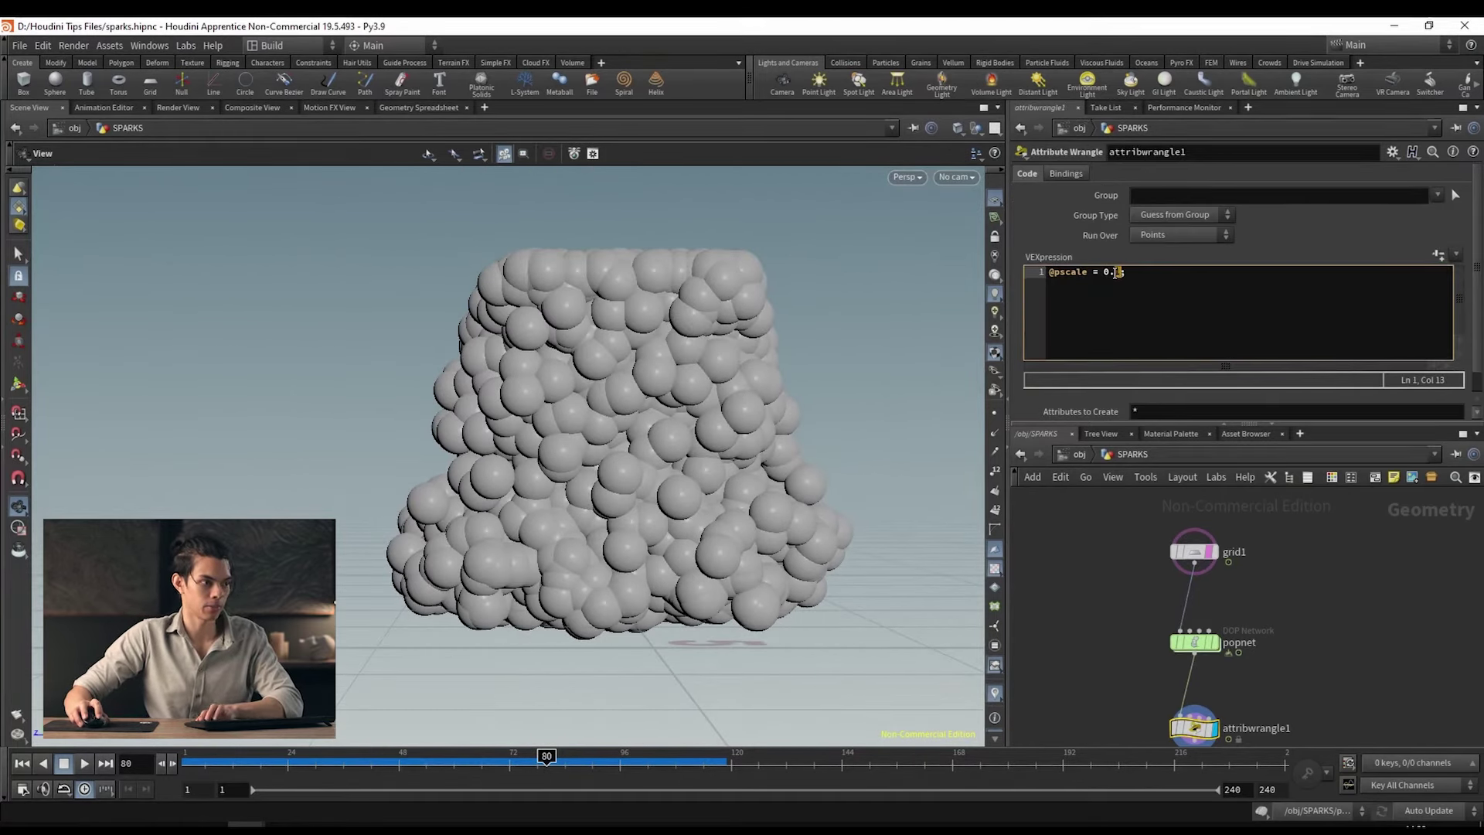
pyautogui.write('1')
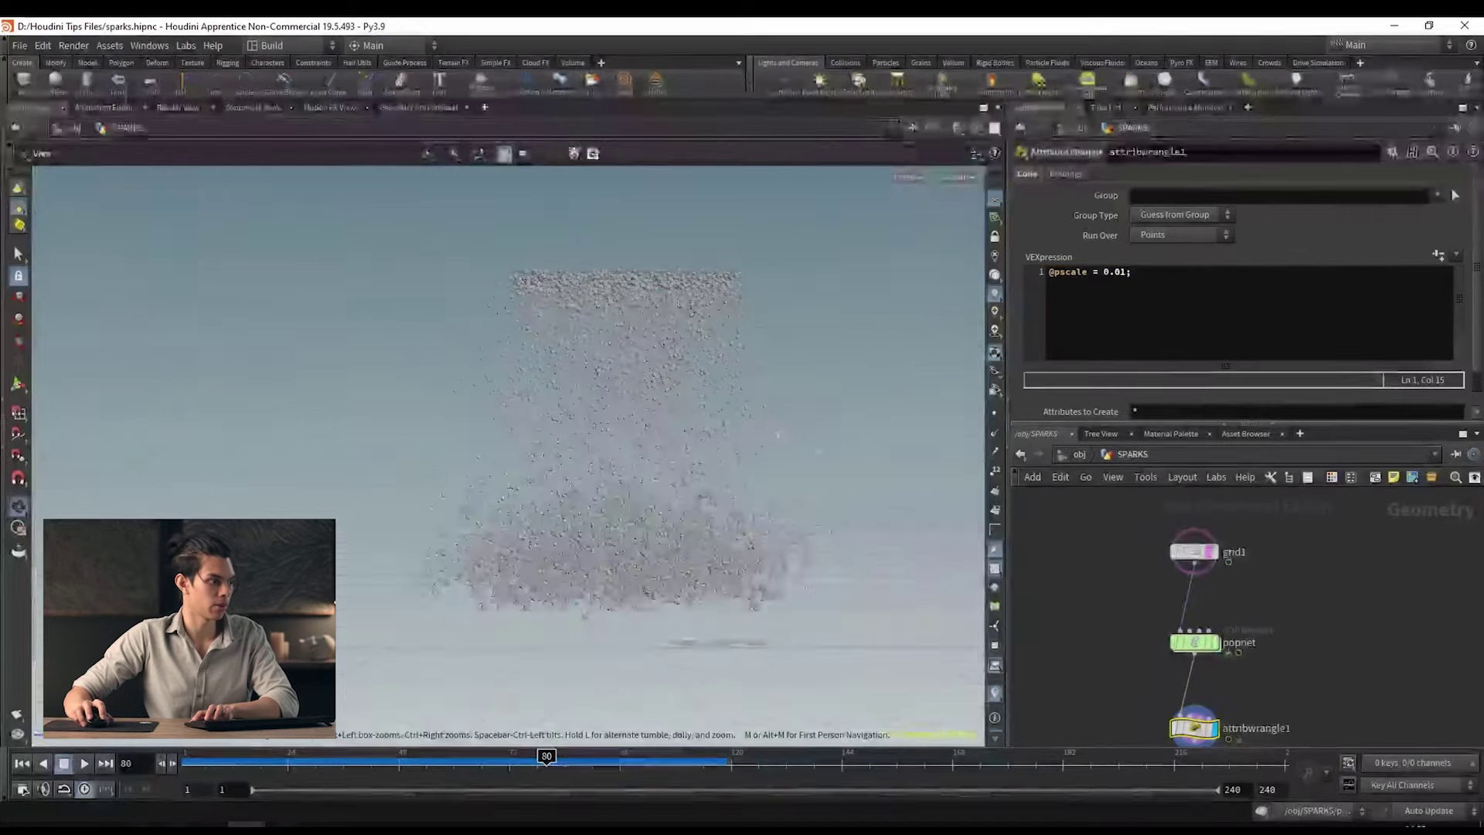
pyautogui.scroll(-5, 678, 451)
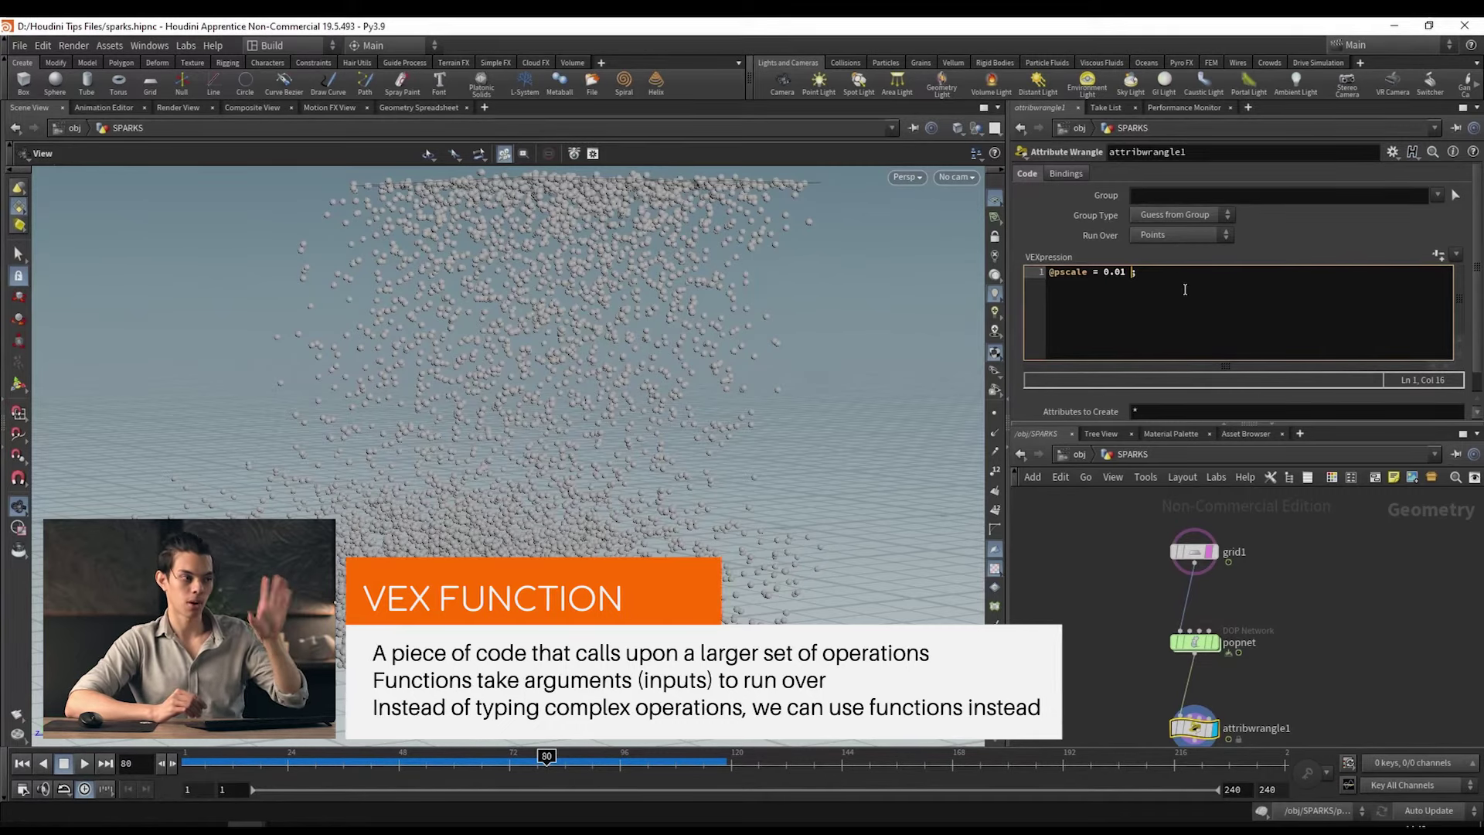
pyautogui.write('* ')
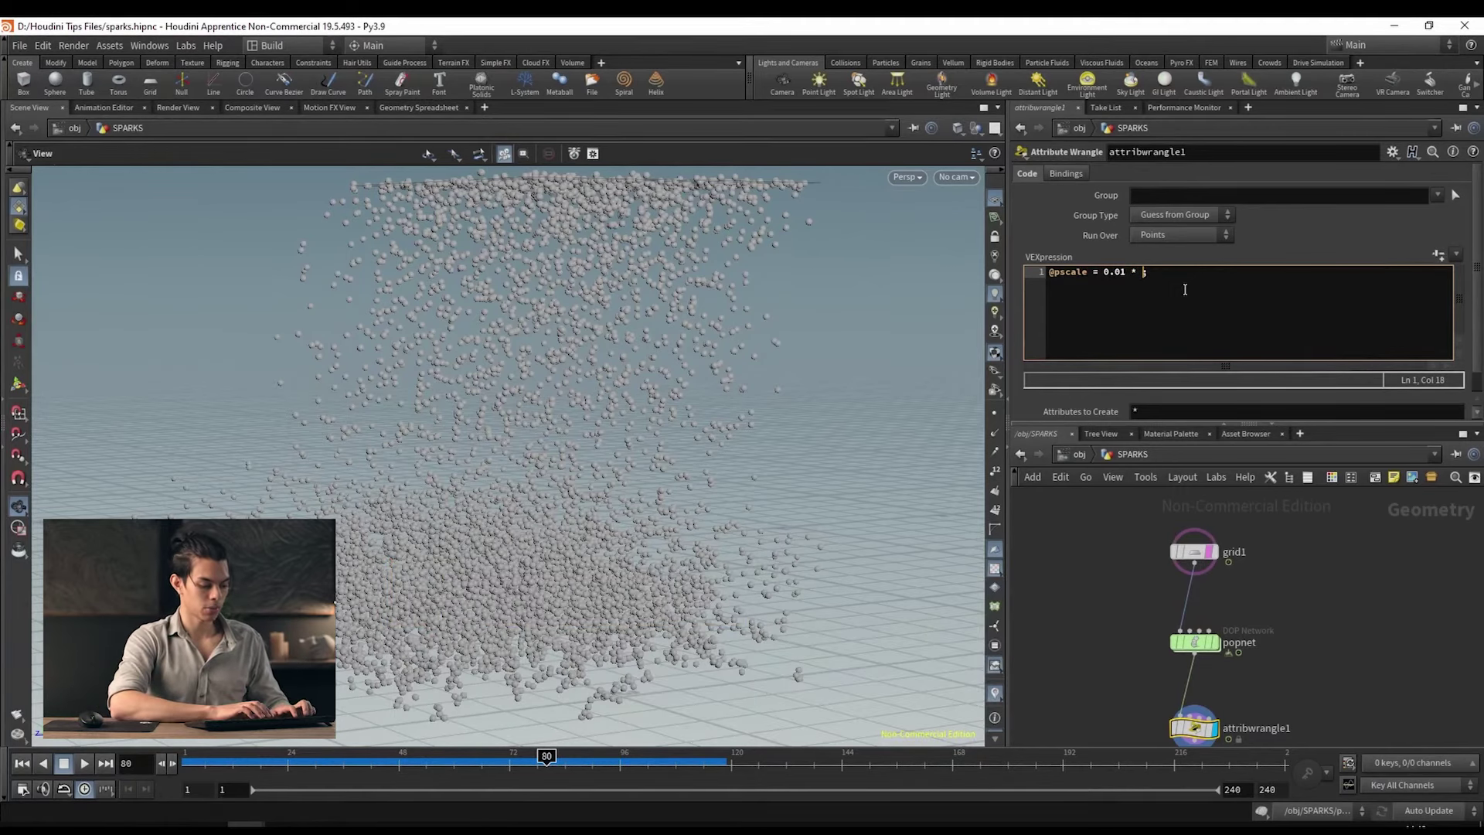
pyautogui.write('rand')
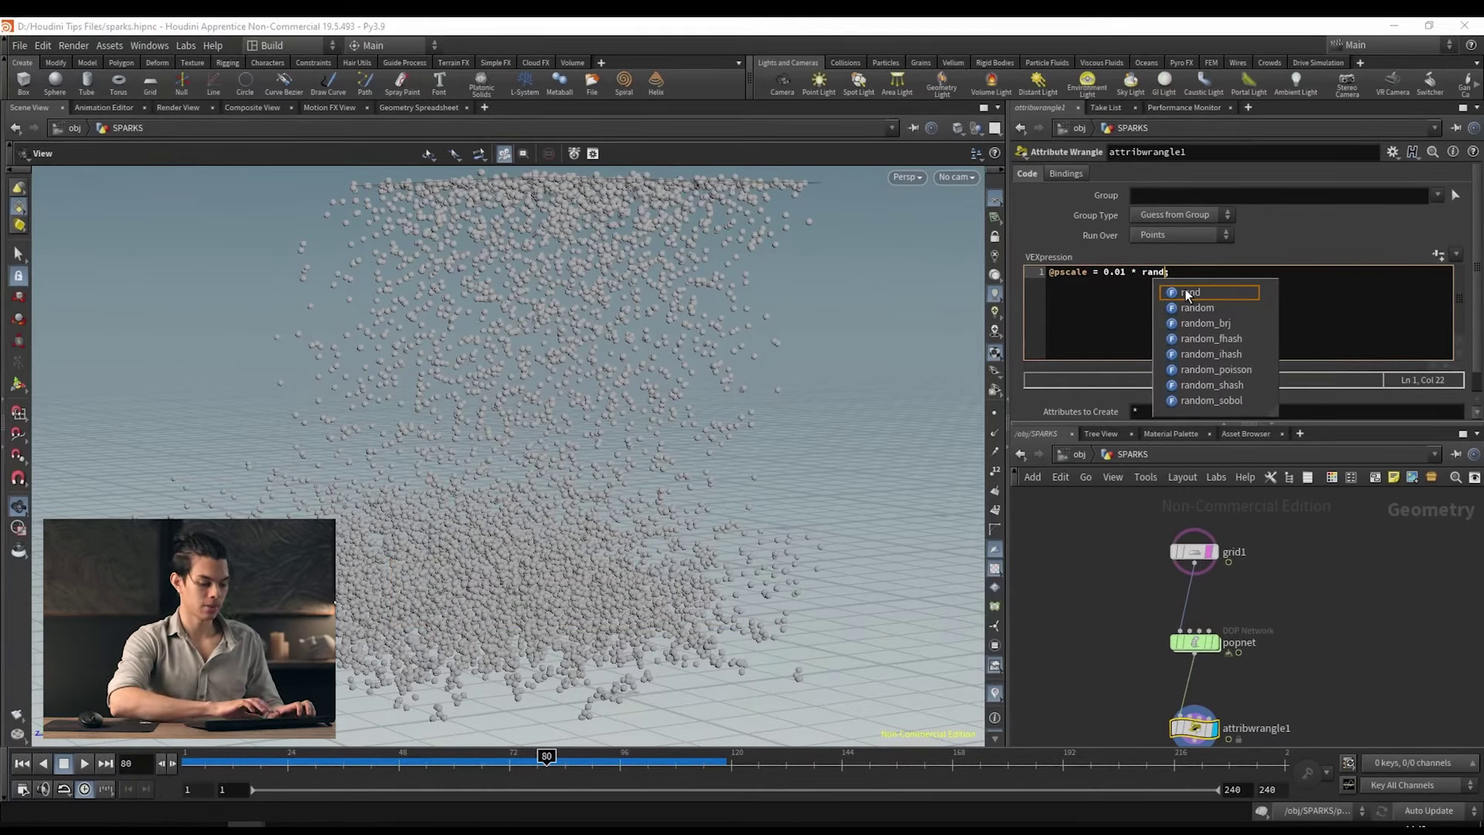
pyautogui.write('(')
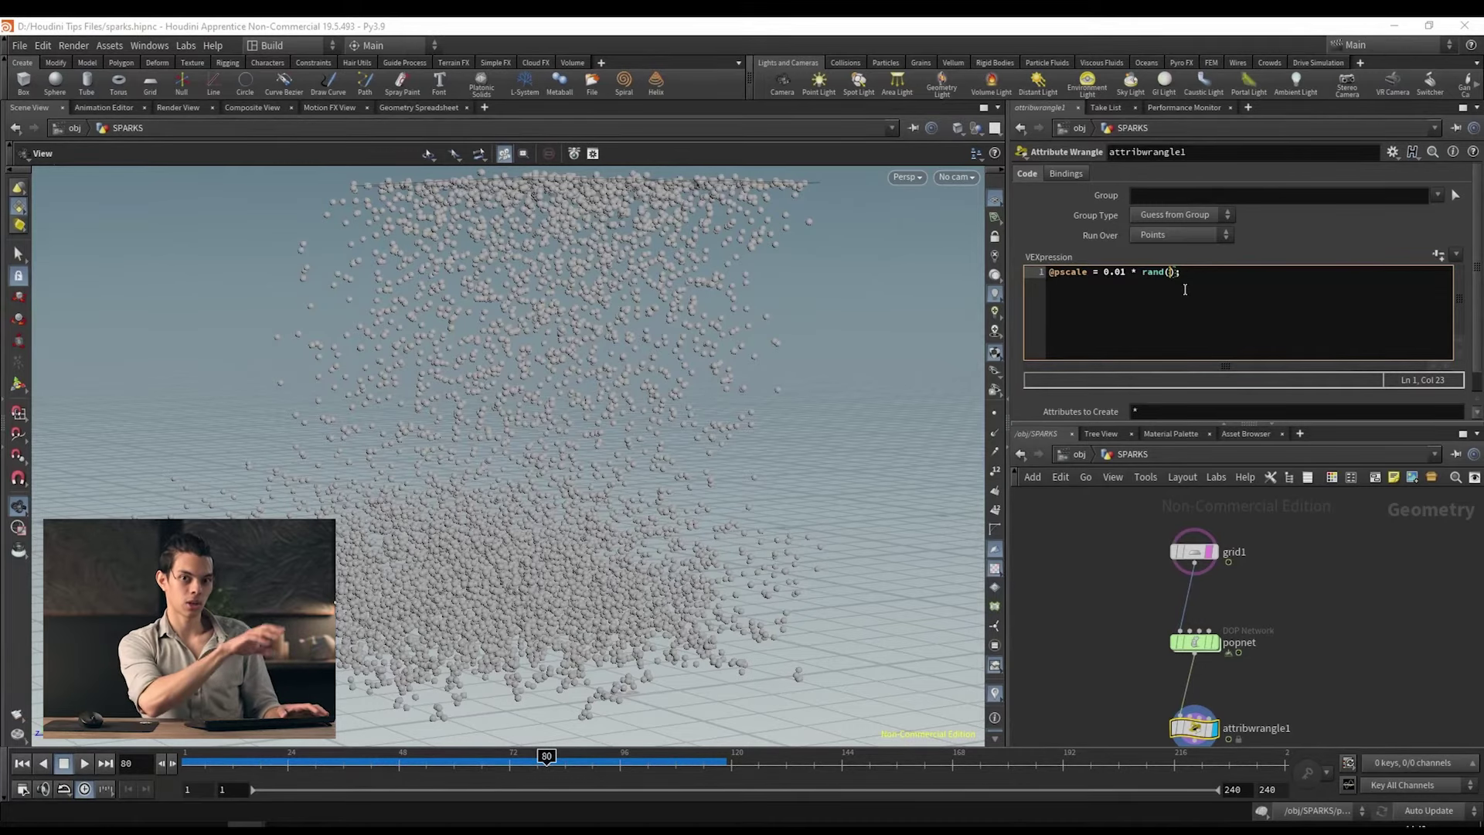
# Step: Try the seed values 2, 5, 3 and 8 in the rand function and clear the seed again
pyautogui.press('BackSpace')
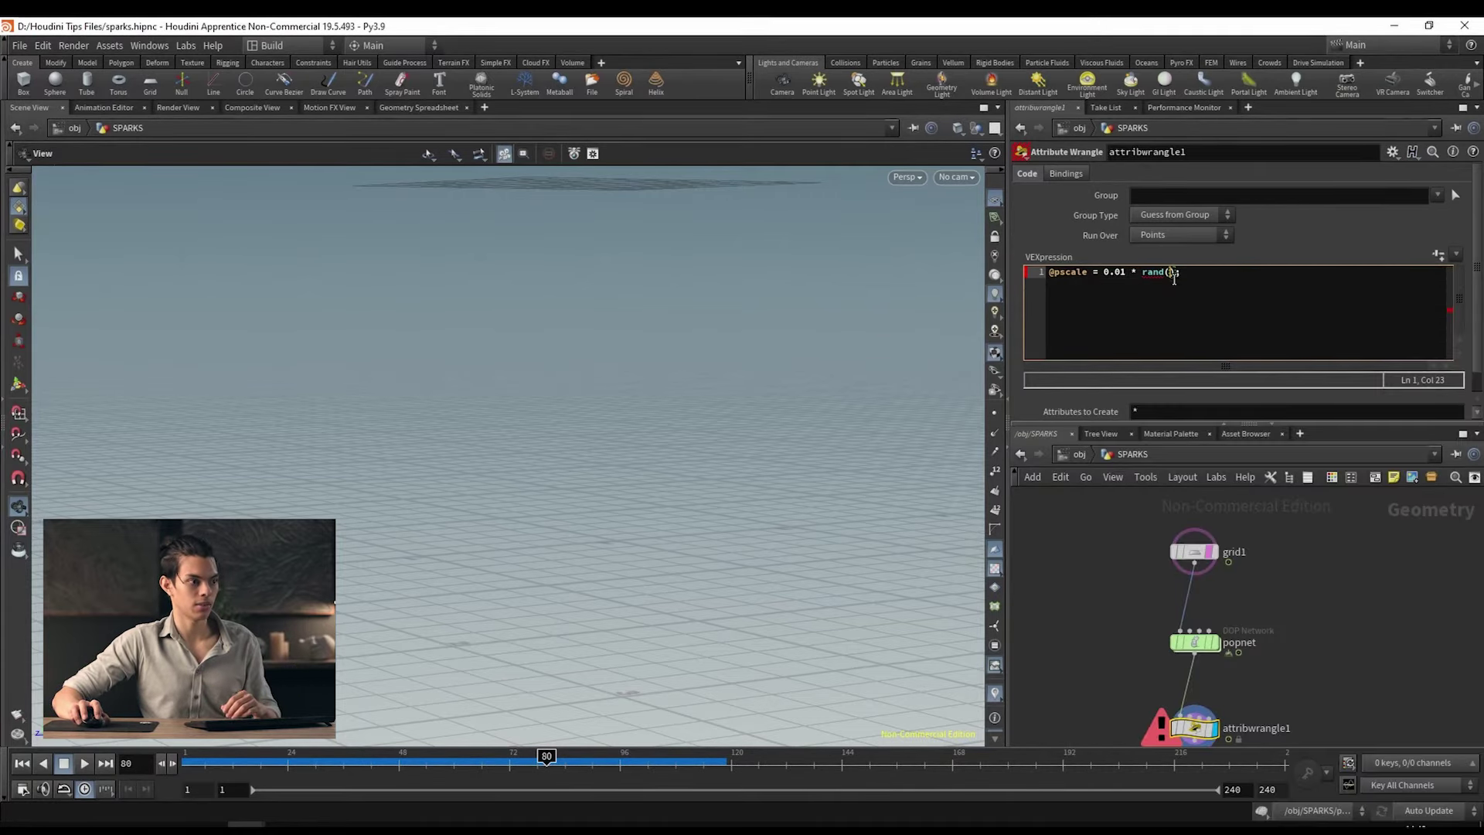
pyautogui.write('2')
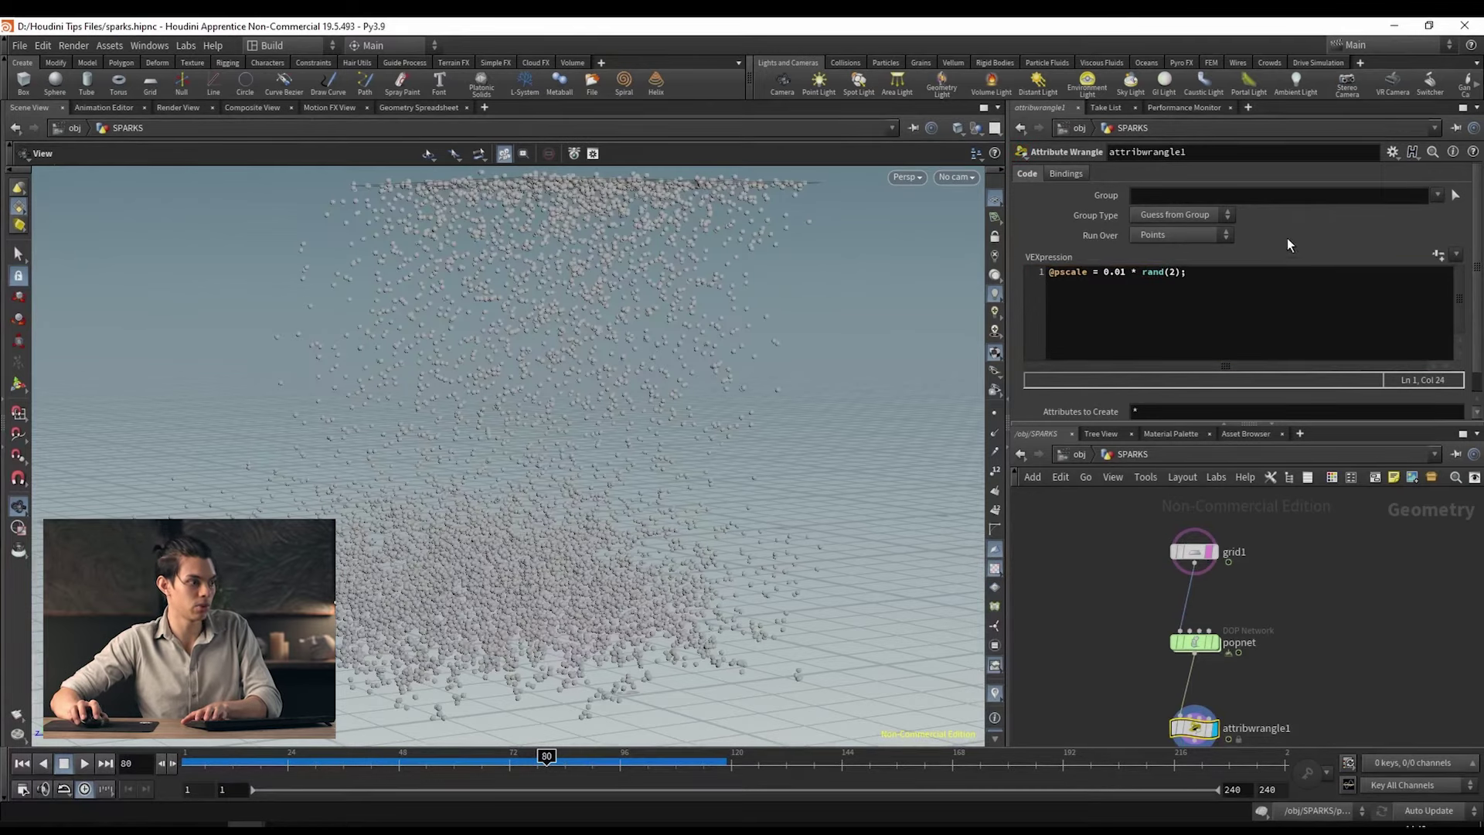
pyautogui.press('BackSpace')
pyautogui.write('5')
pyautogui.moveTo(965, 270); pyautogui.dragTo(564, 320)
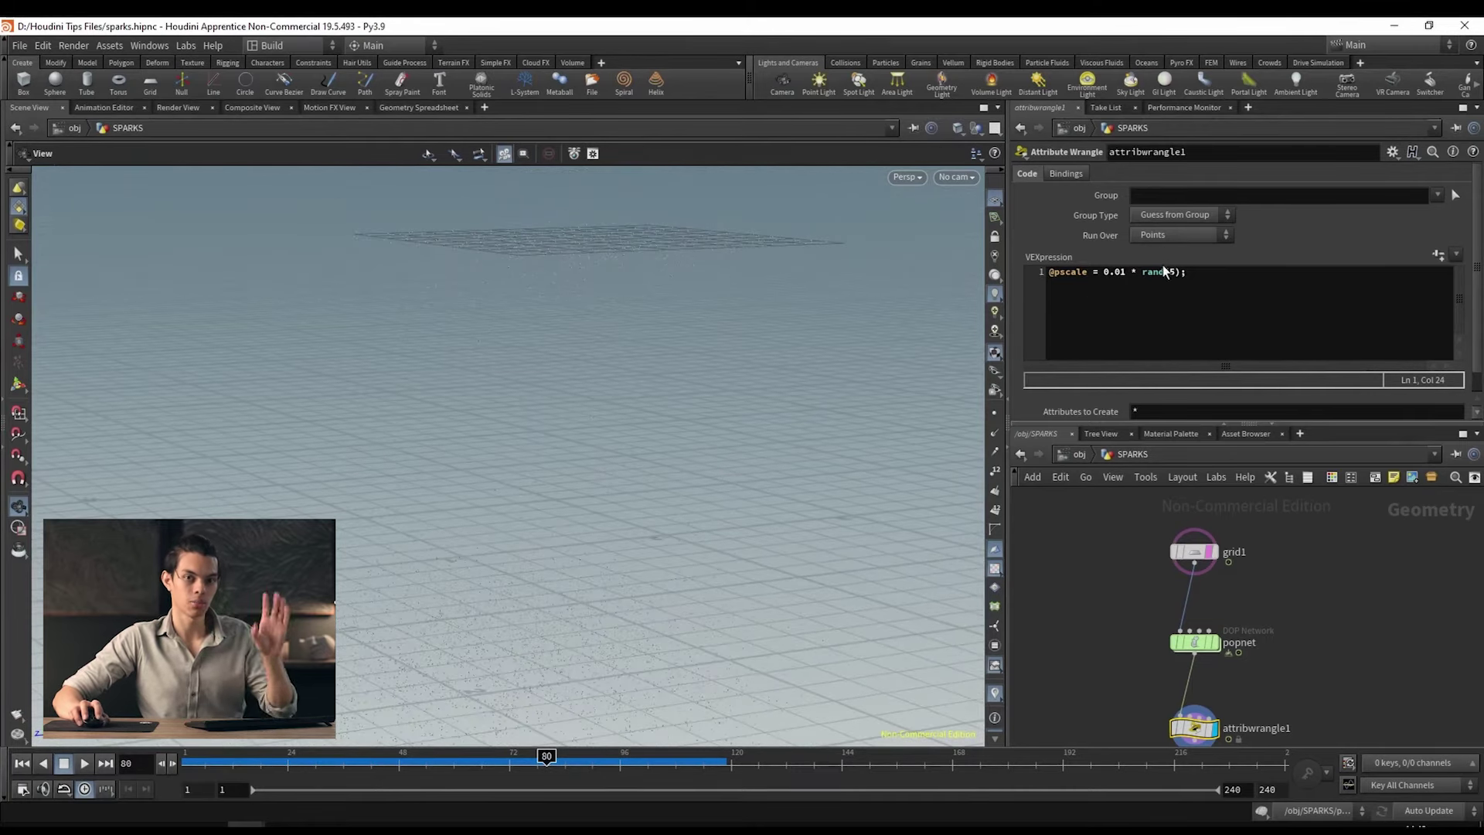
pyautogui.press('BackSpace')
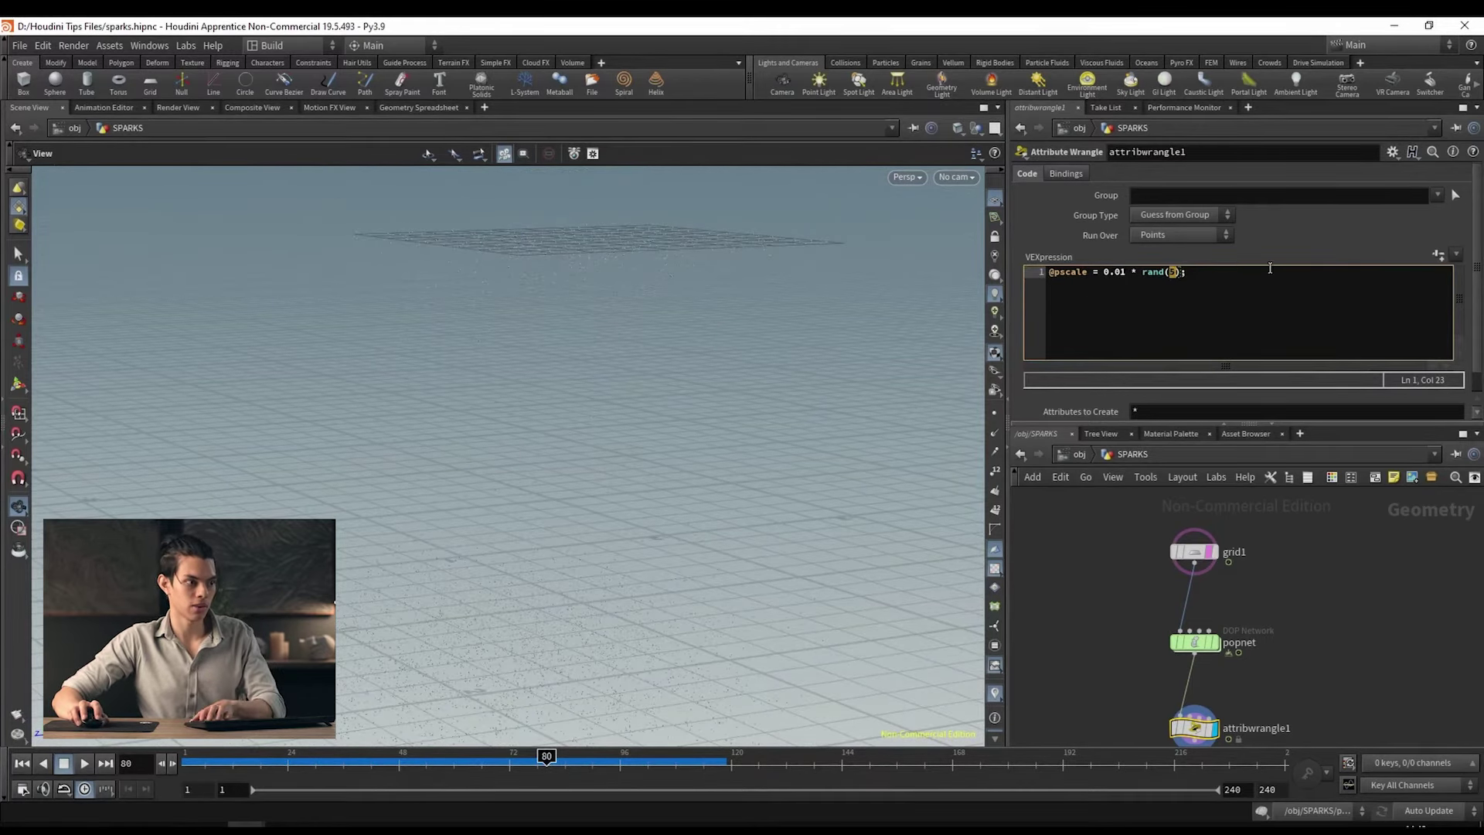
pyautogui.write('2')
pyautogui.press('BackSpace')
pyautogui.write('3')
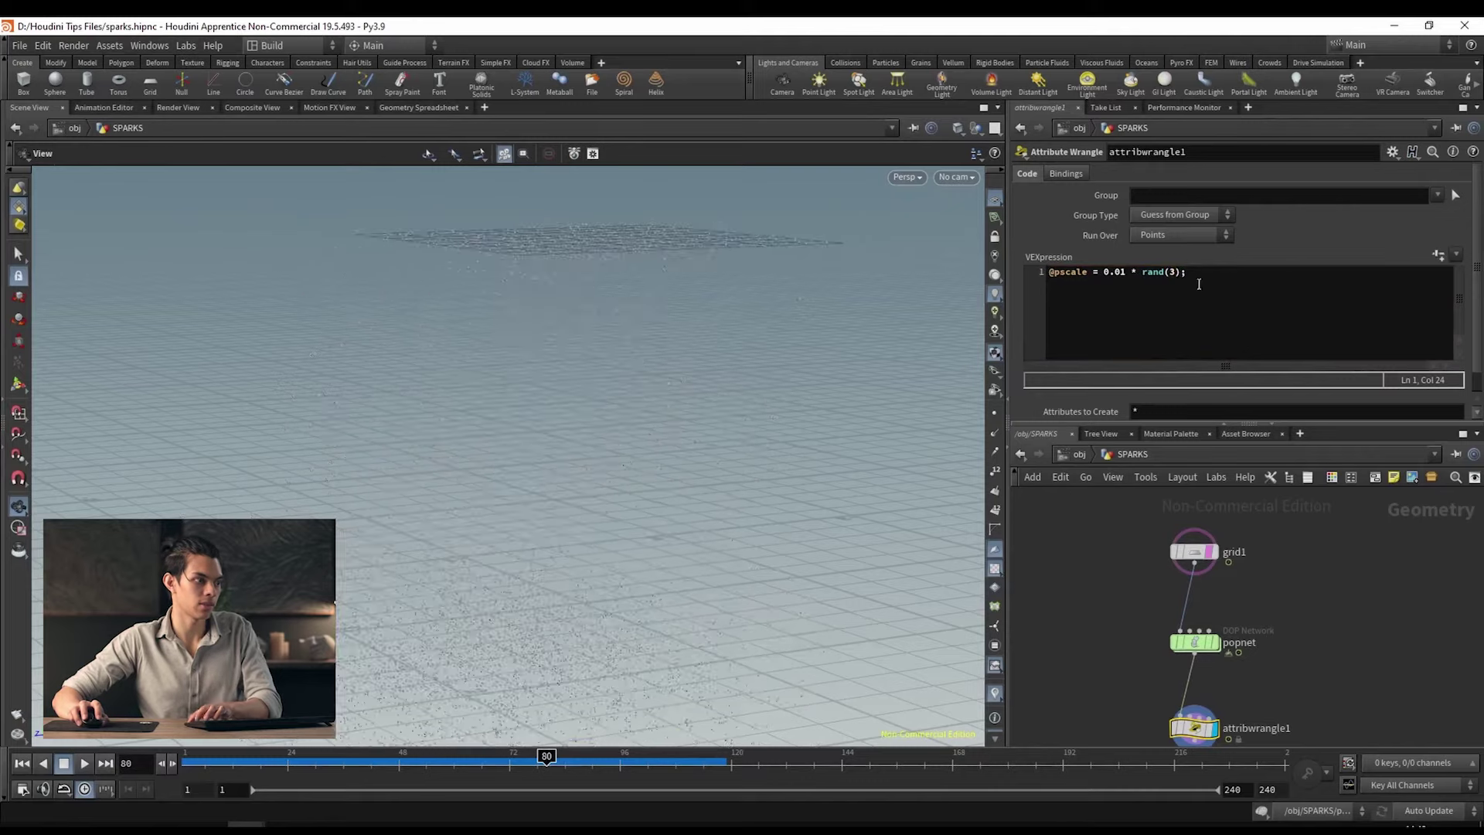
pyautogui.press('BackSpace')
pyautogui.write('8')
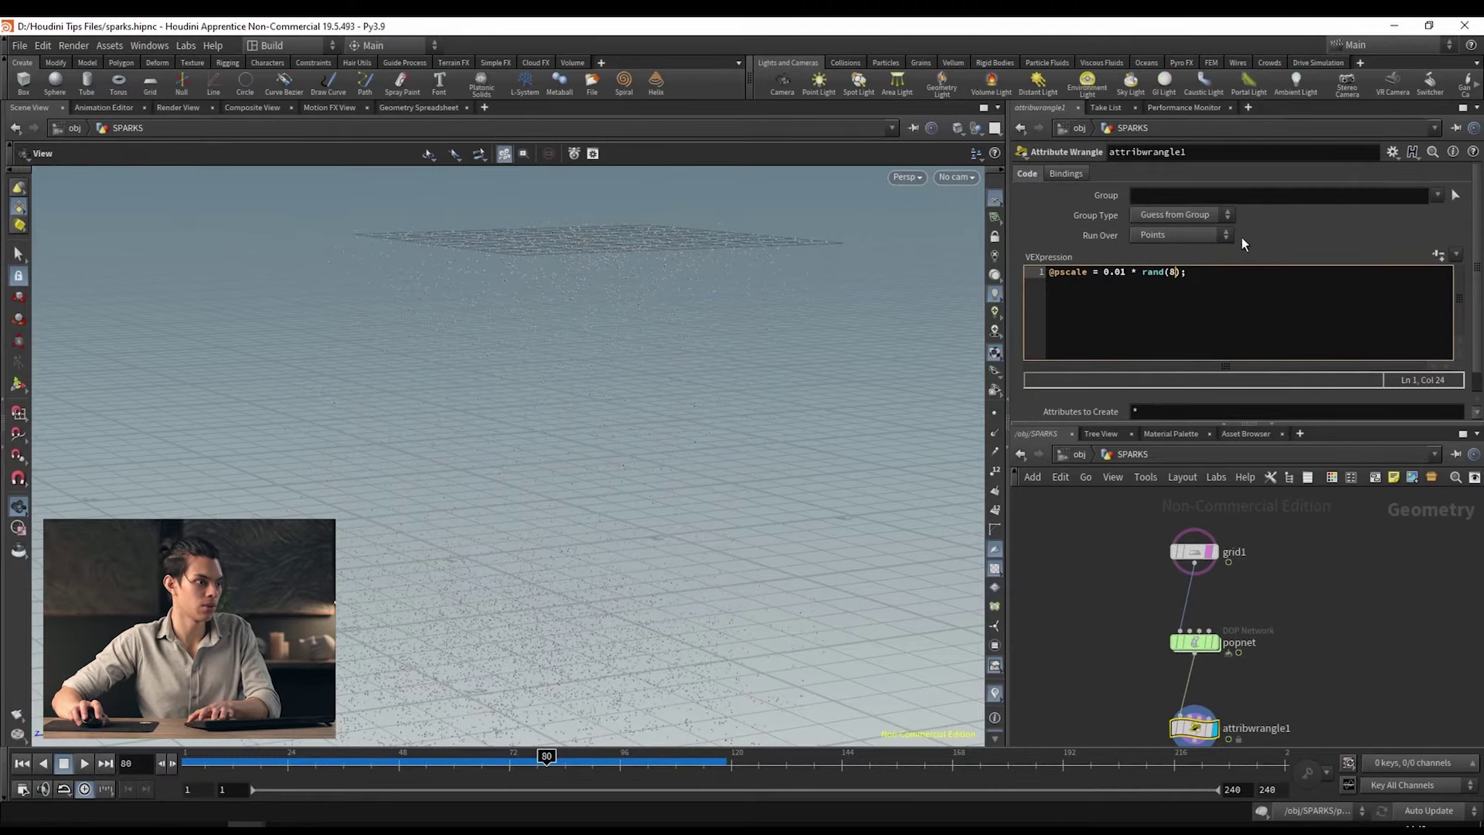
pyautogui.press('BackSpace')
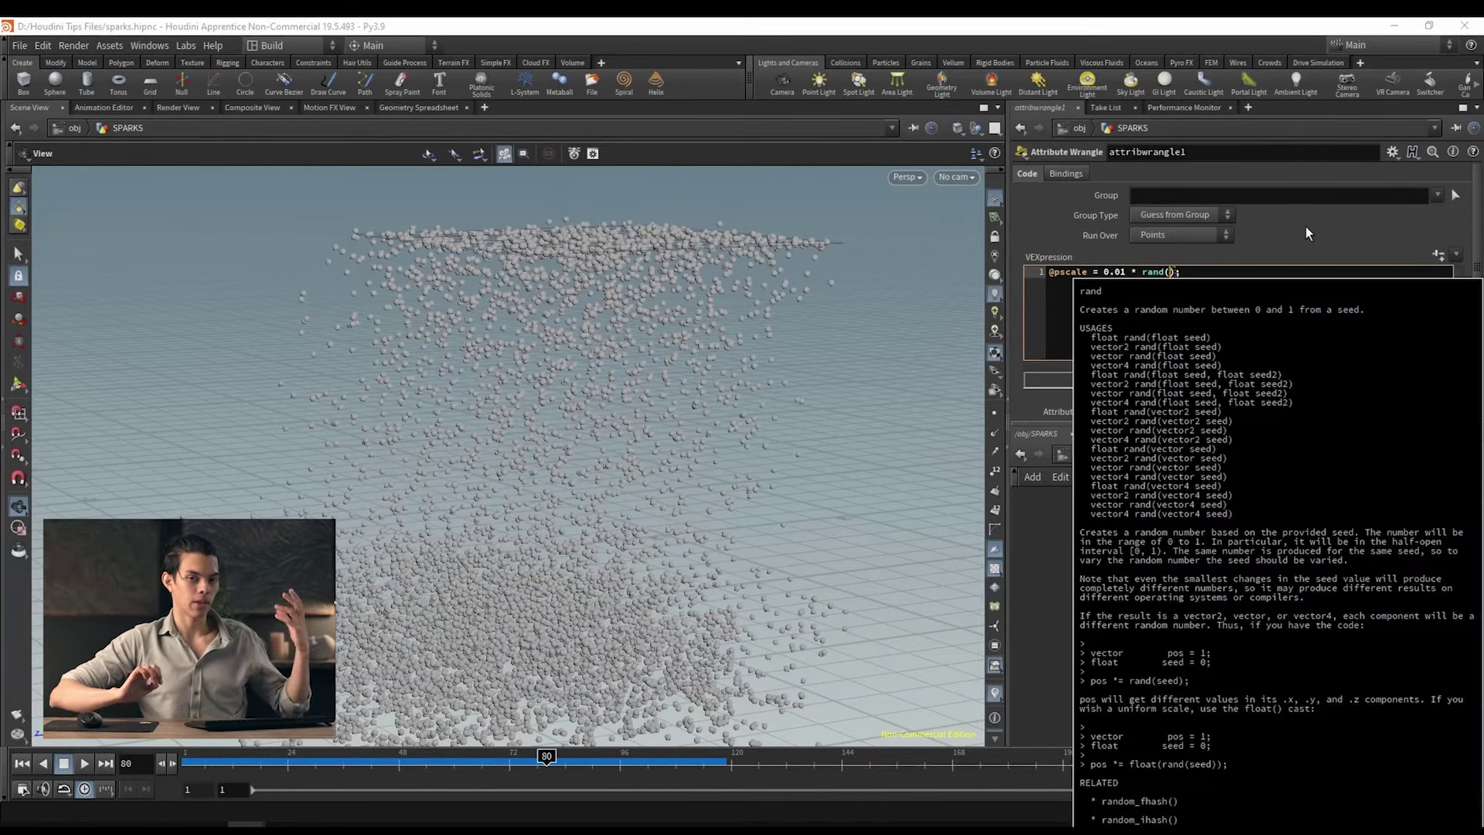
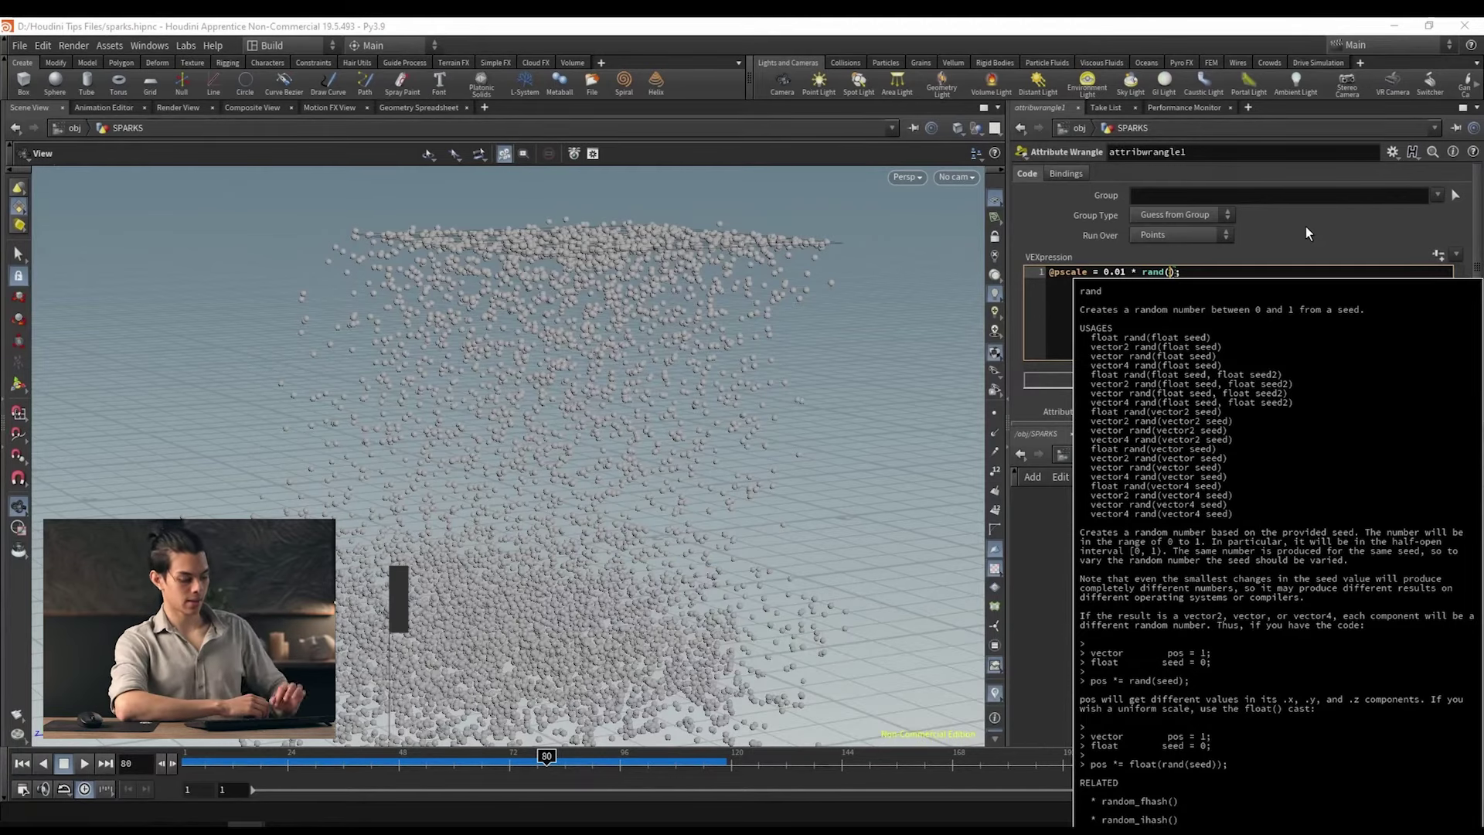
pyautogui.write('@id')
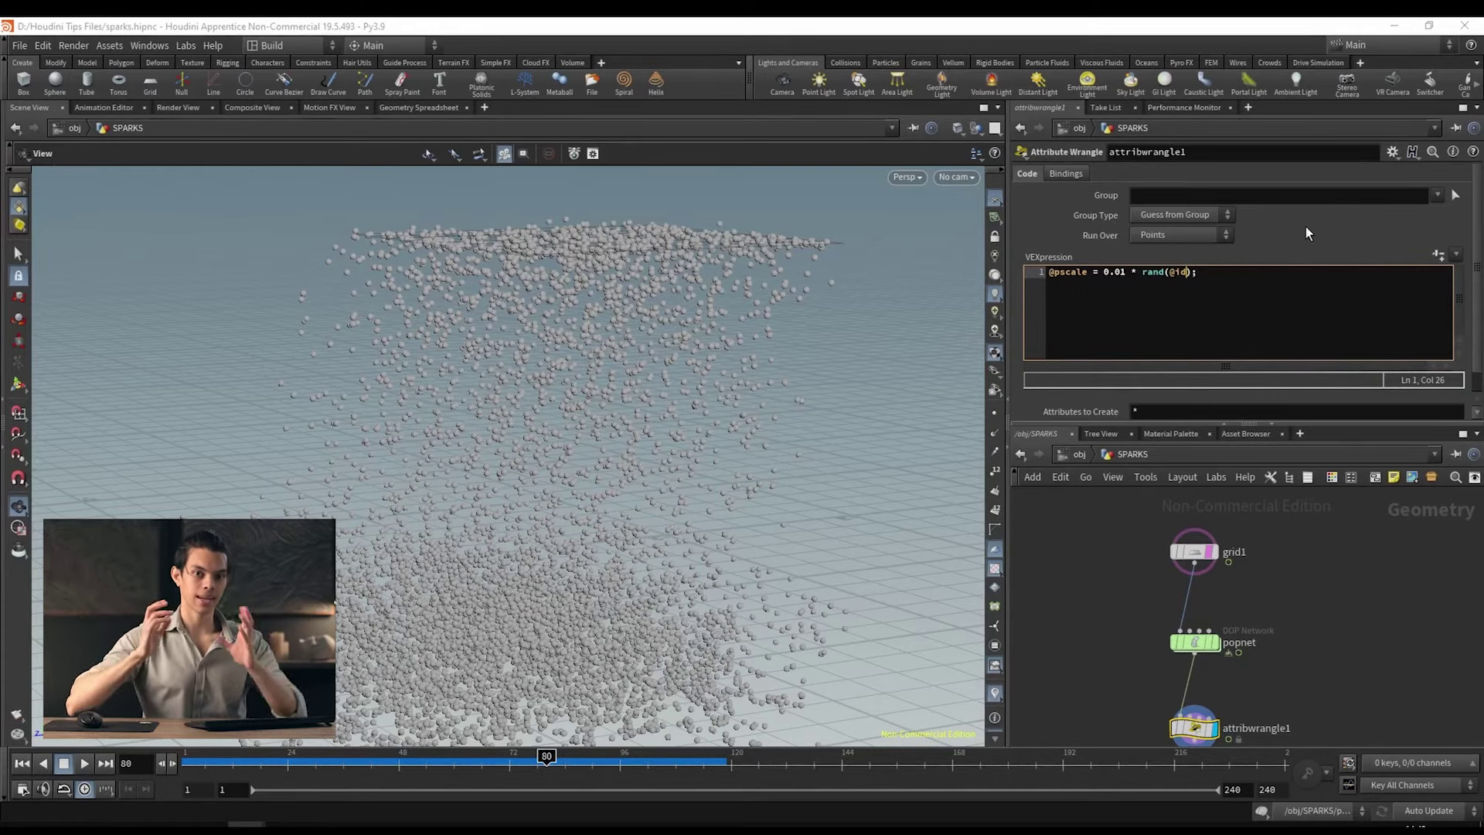
pyautogui.scroll(10, 598, 402)
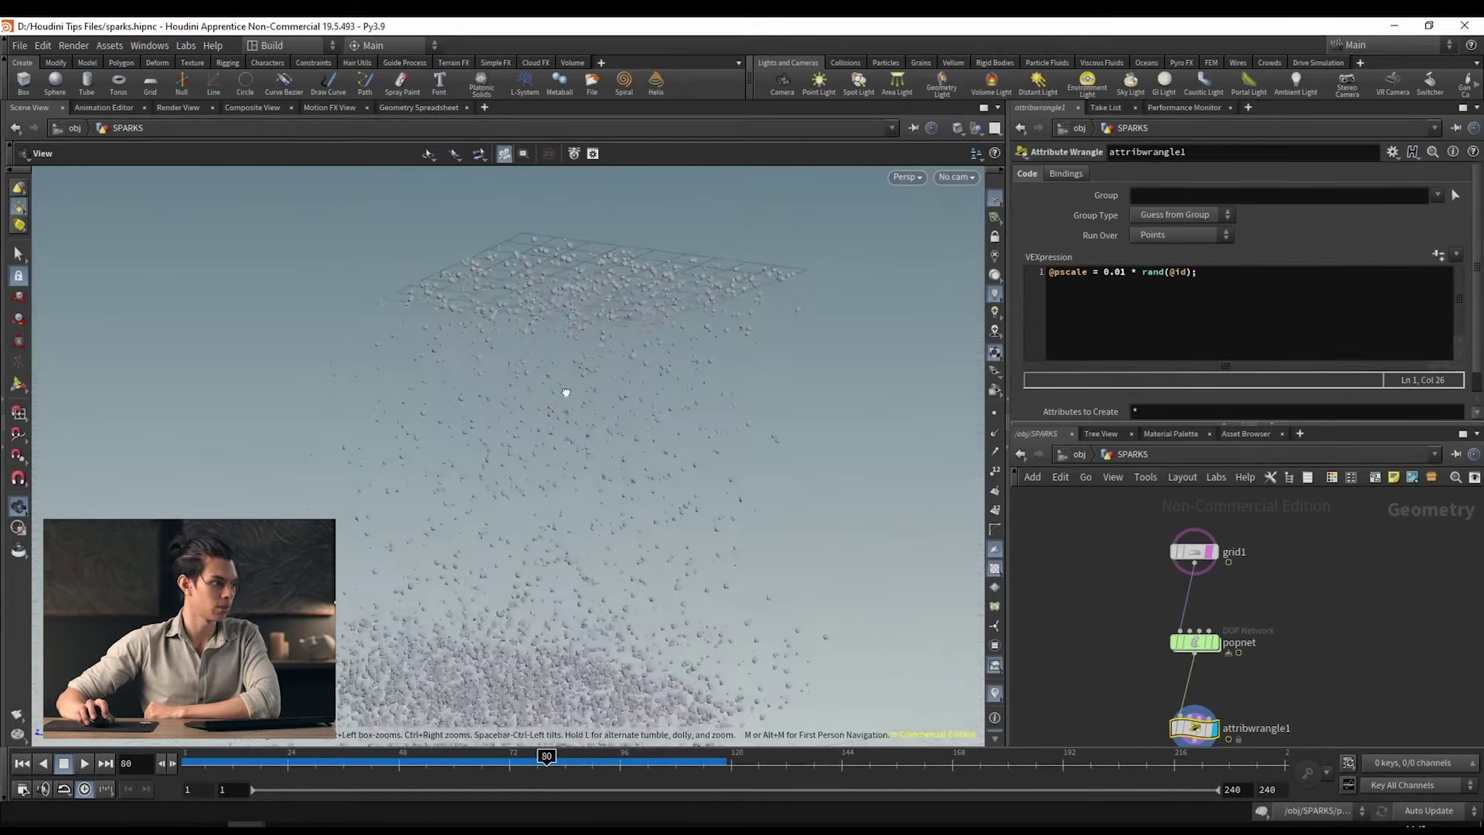
pyautogui.scroll(-10, 473, 379)
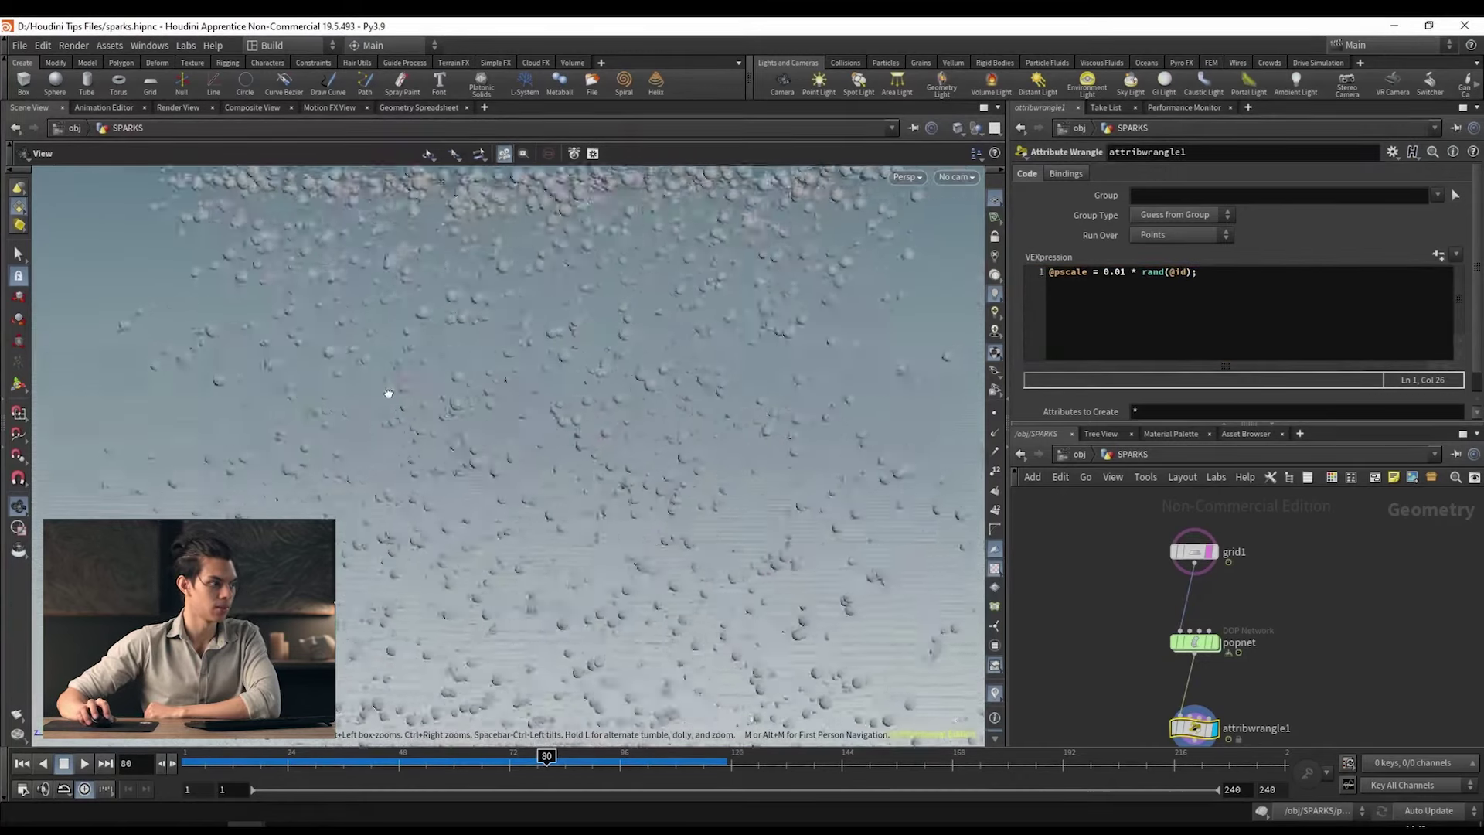
# Step: Play the simulation from the start and scrub to frame 69 to examine the varied particle sizes up close
pyautogui.hotkey('ctrl', 'Up')
pyautogui.press('Up')
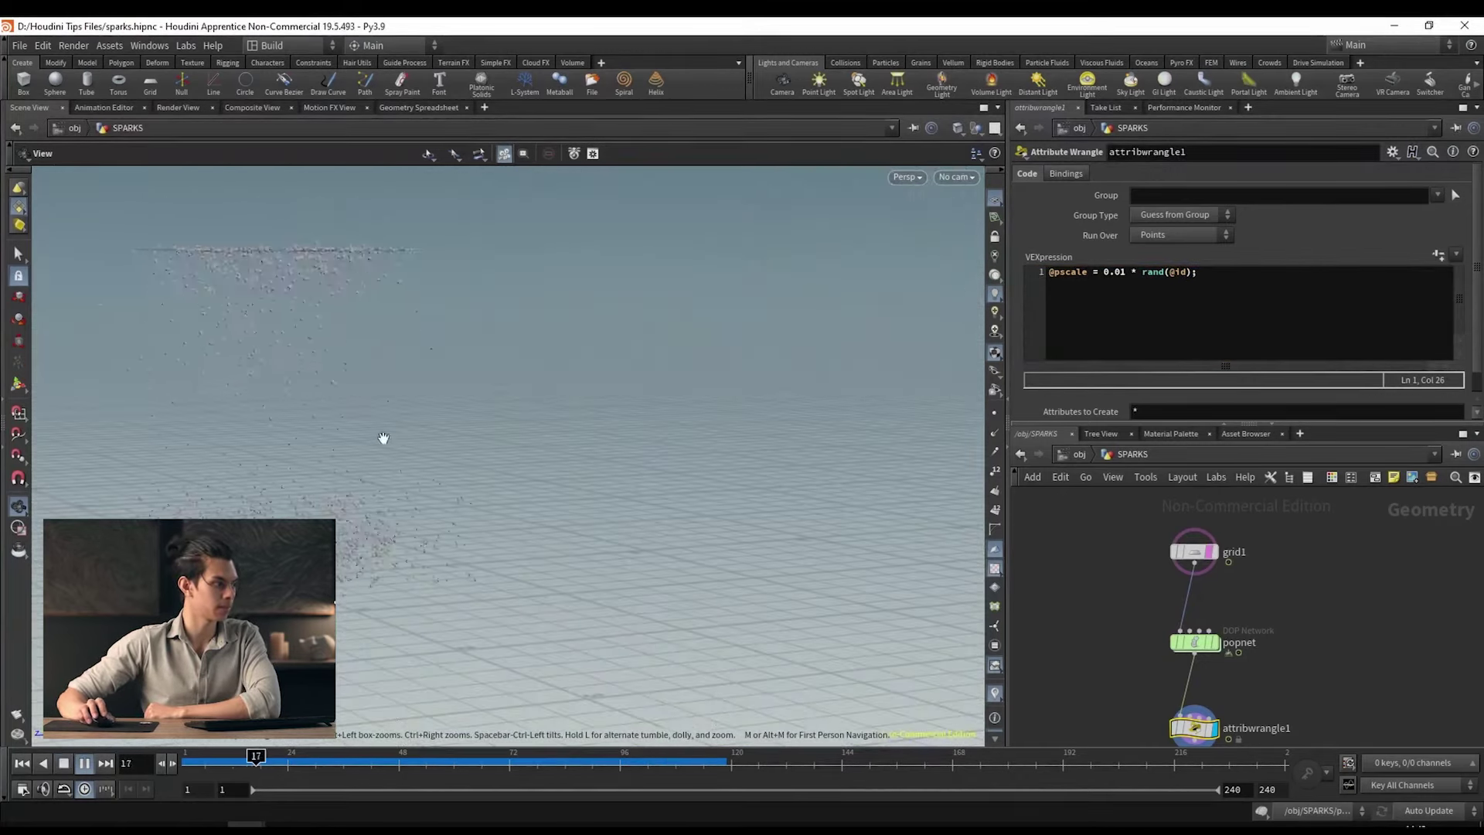
pyautogui.moveTo(321, 464); pyautogui.dragTo(459, 510, button='middle')
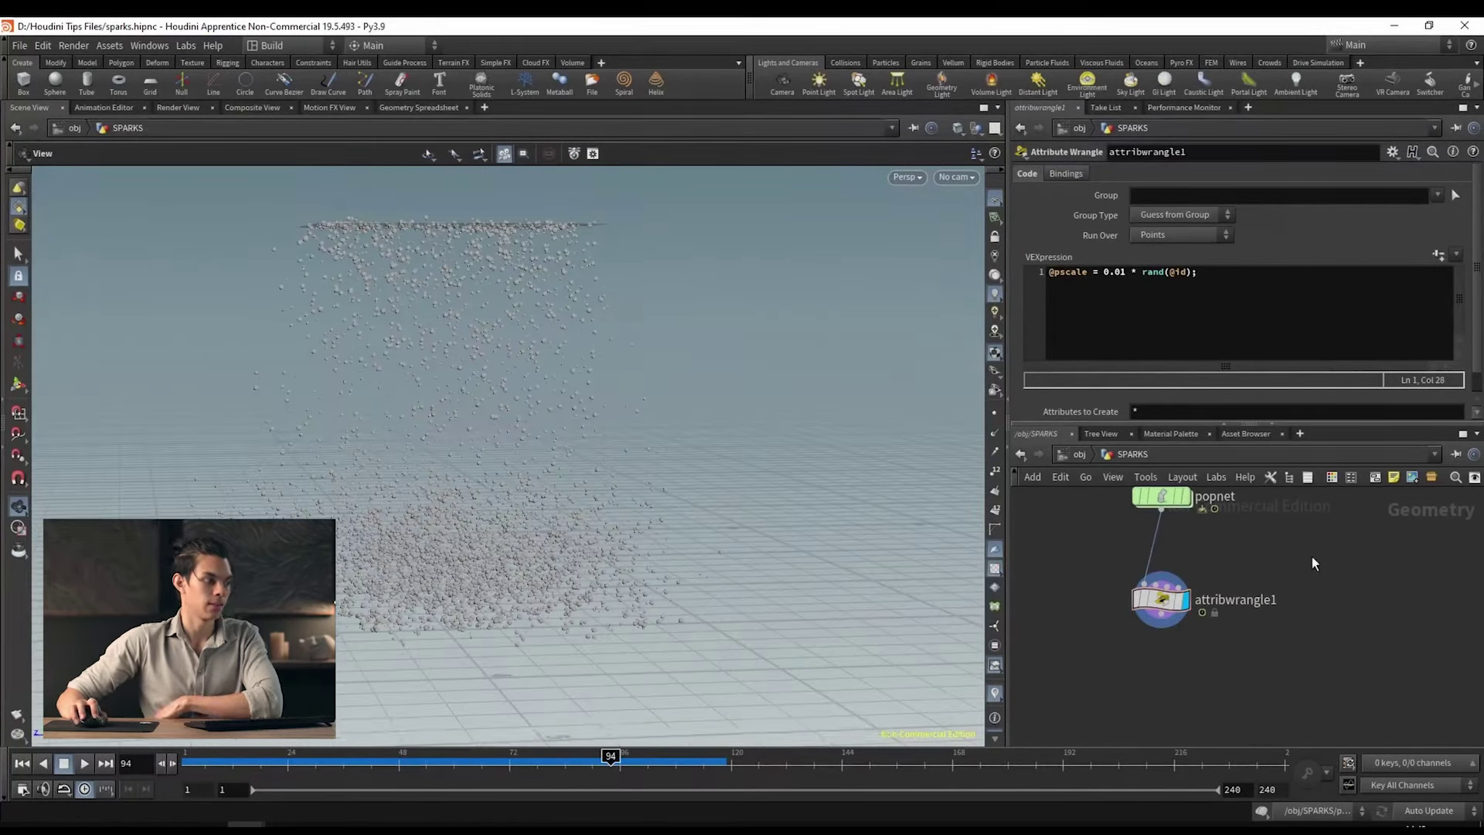
pyautogui.click(340, 763)
pyautogui.moveTo(340, 763); pyautogui.dragTo(496, 763)
pyautogui.scroll(5, 263, 503)
pyautogui.scroll(5, 263, 503)
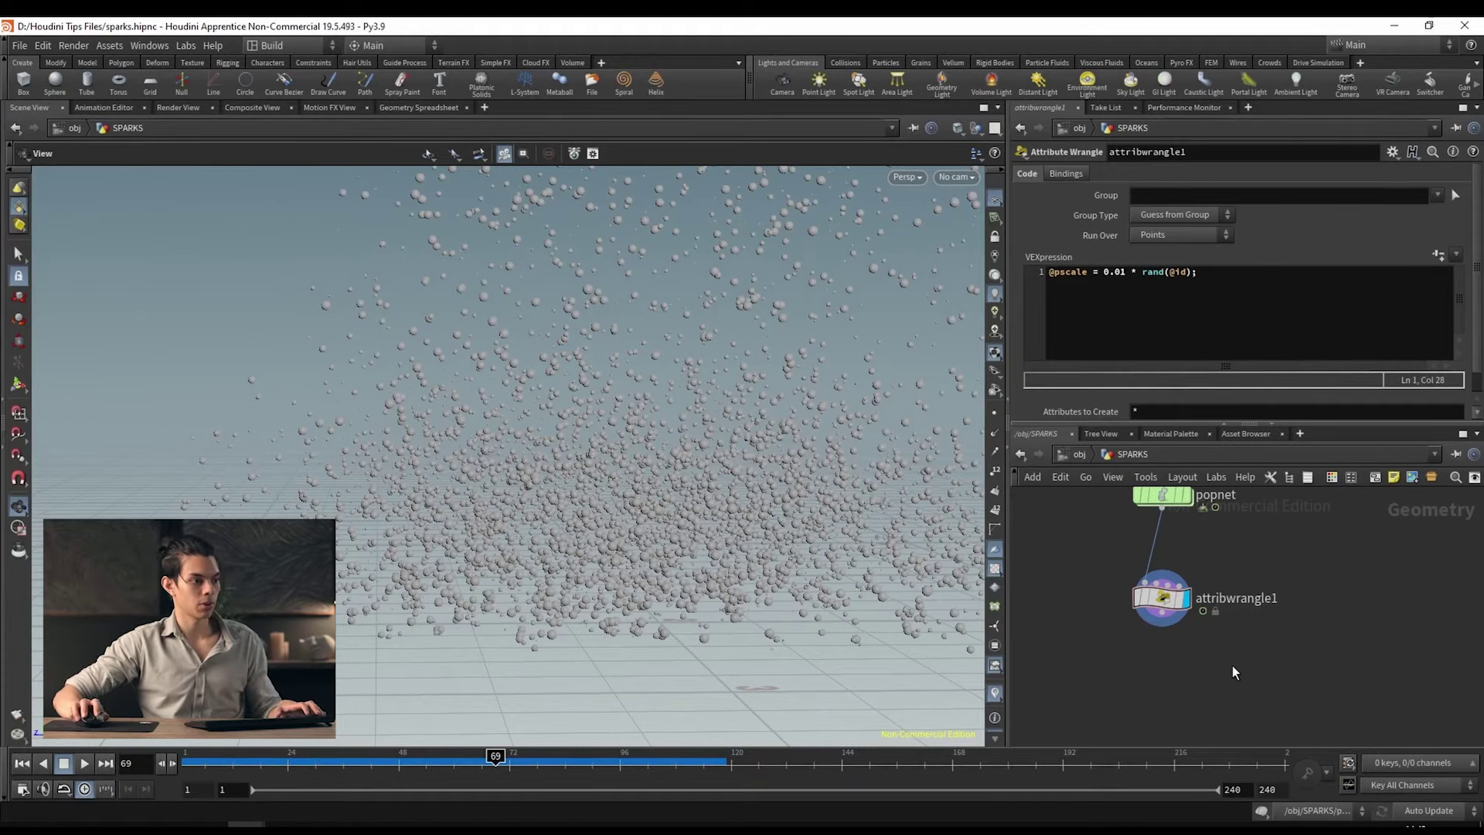
# Step: Add a second Attribute Wrangle connected below attribwrangle1 and make it the displayed node
pyautogui.press('Tab')
pyautogui.write('aw')
pyautogui.click(1399, 132)
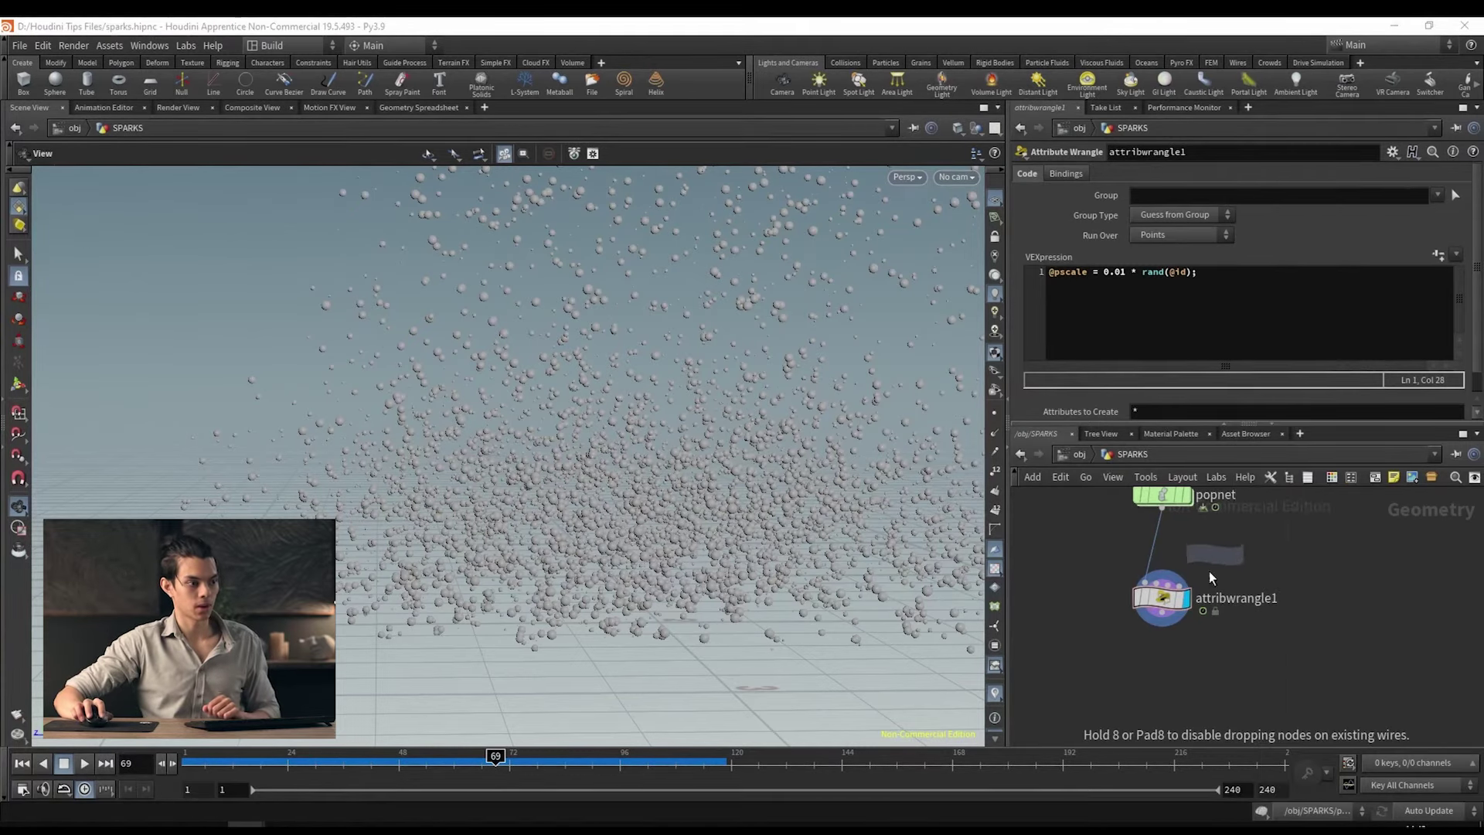
pyautogui.click(1167, 697)
pyautogui.click(1157, 682)
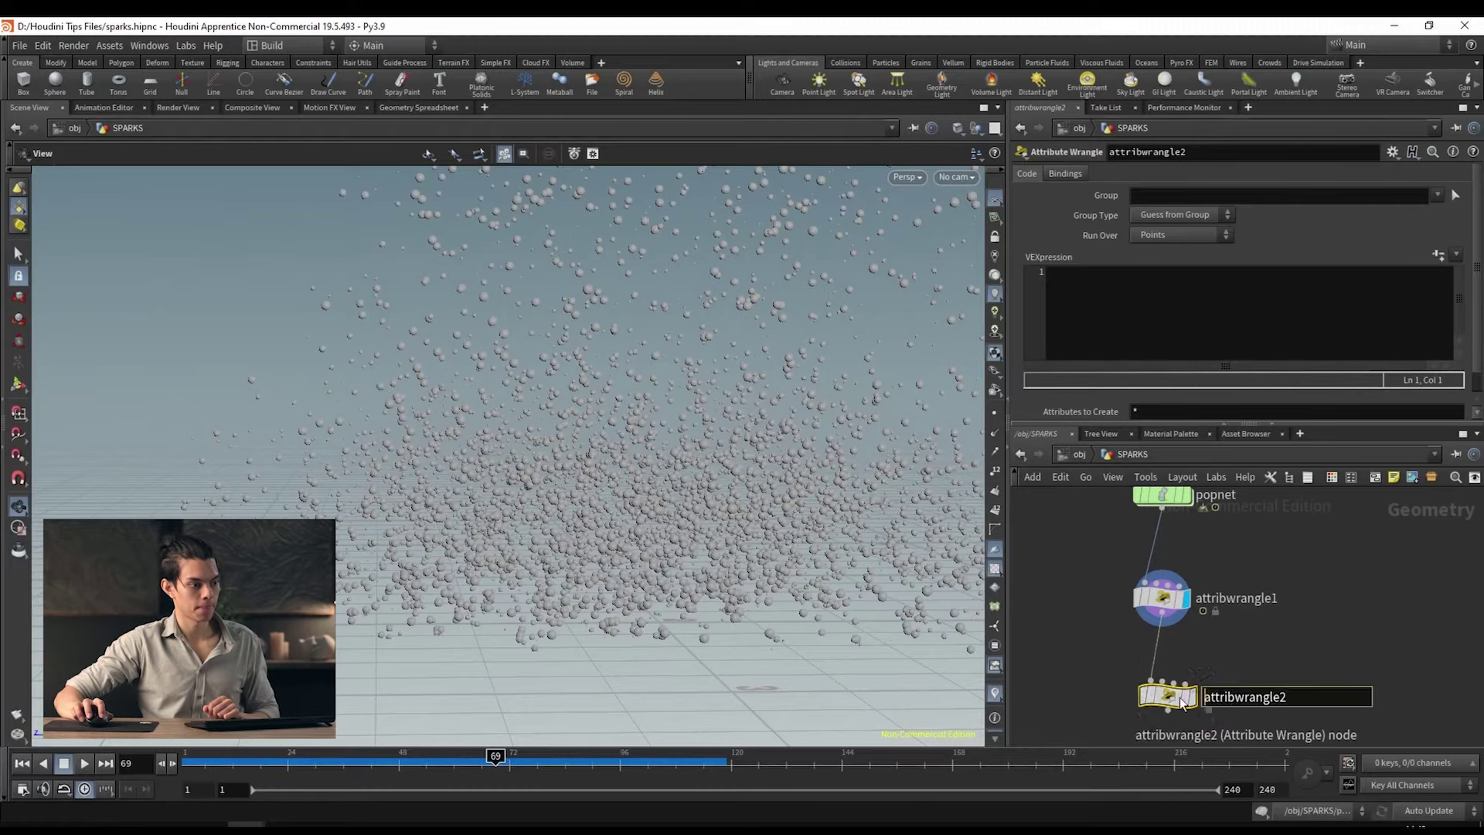
pyautogui.click(1191, 694)
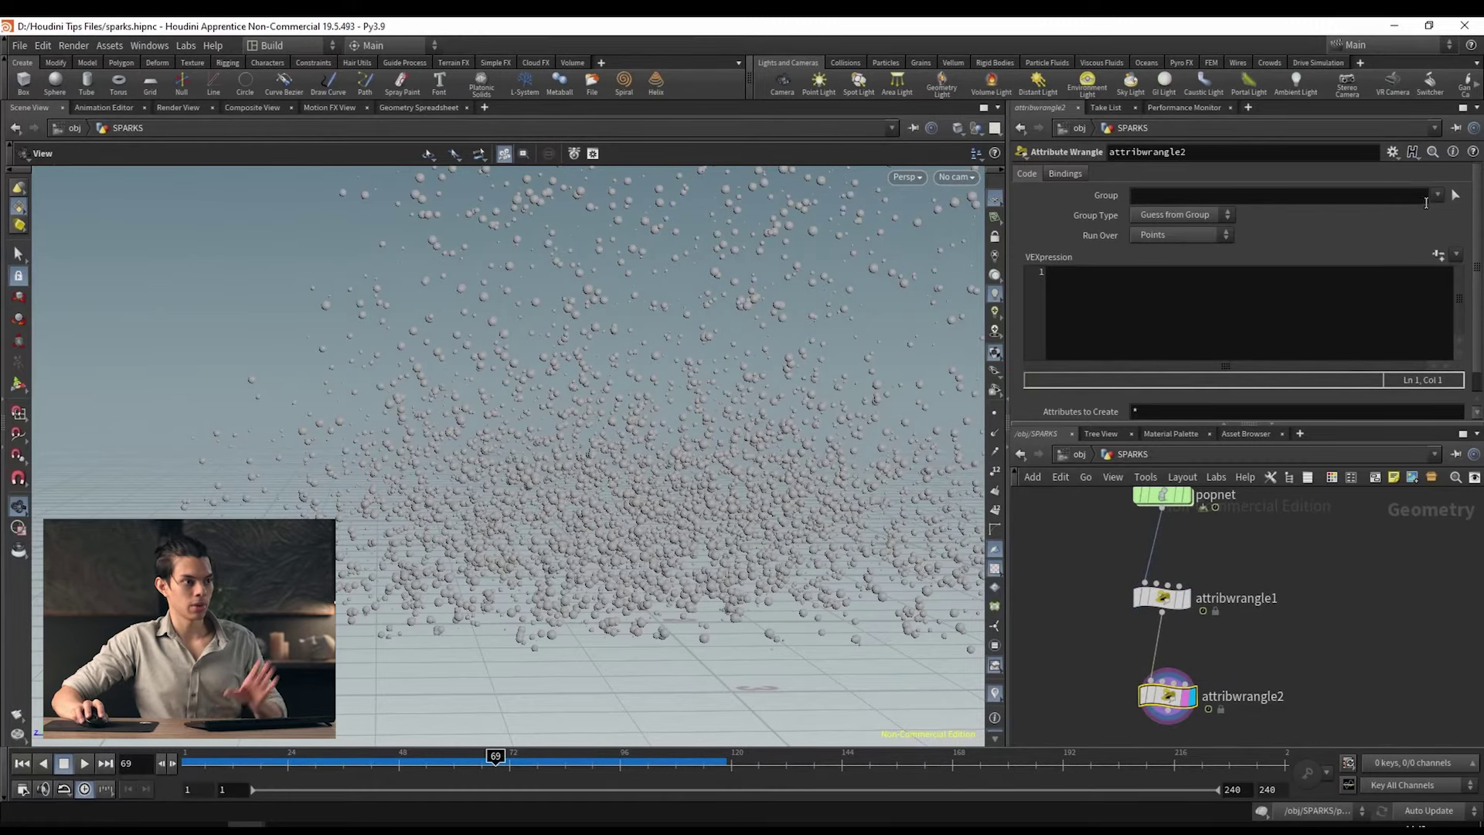
# Step: Limit the new wrangle to the splash group, colour those points with v@Cd = {0,1,0}; and check the result at frame 58
pyautogui.click(1439, 196)
pyautogui.click(1383, 216)
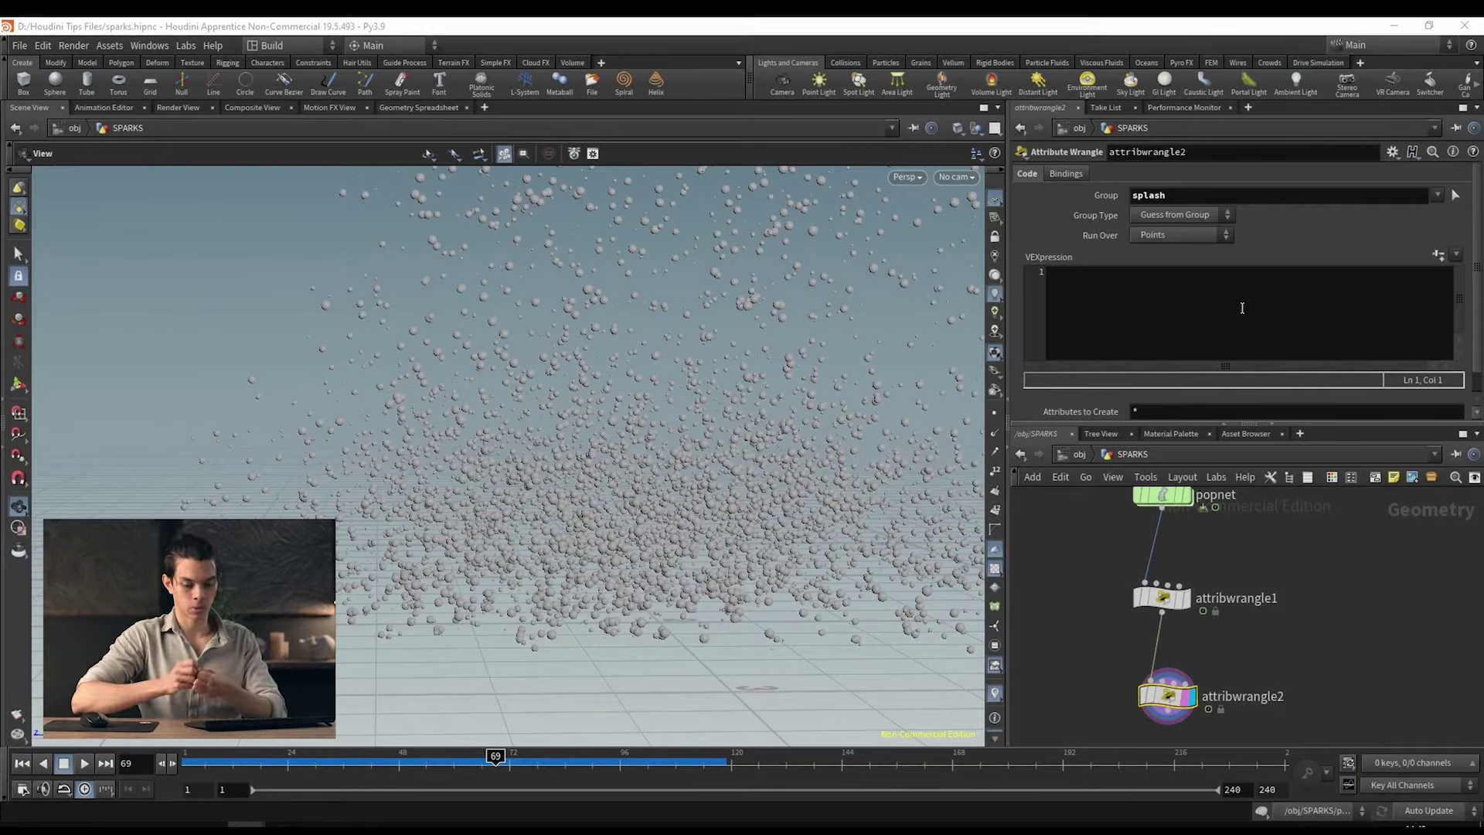
pyautogui.click(1242, 308)
pyautogui.write('v!')
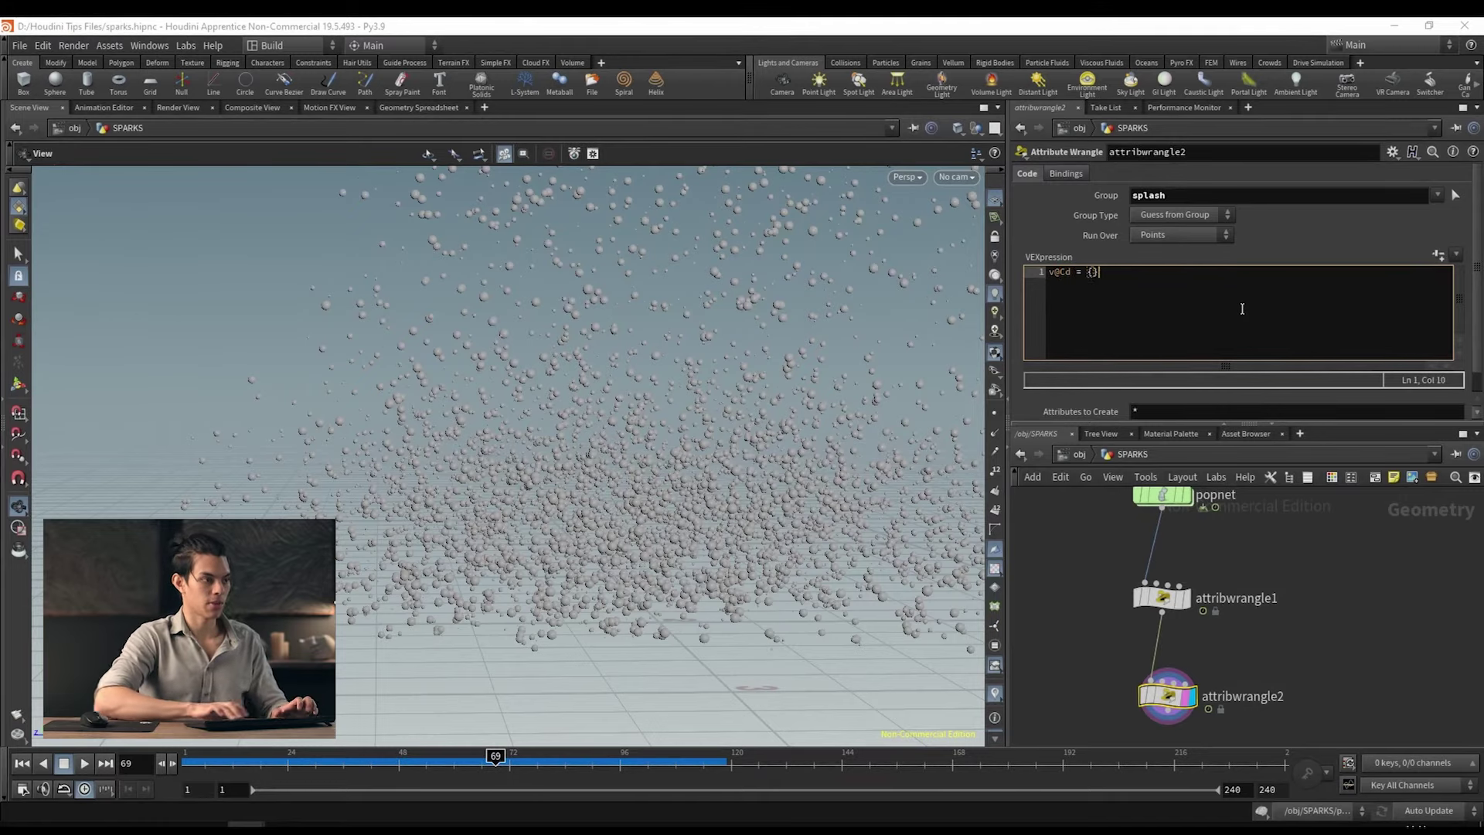
pyautogui.write('0,1,0};')
pyautogui.scroll(5, 497, 474)
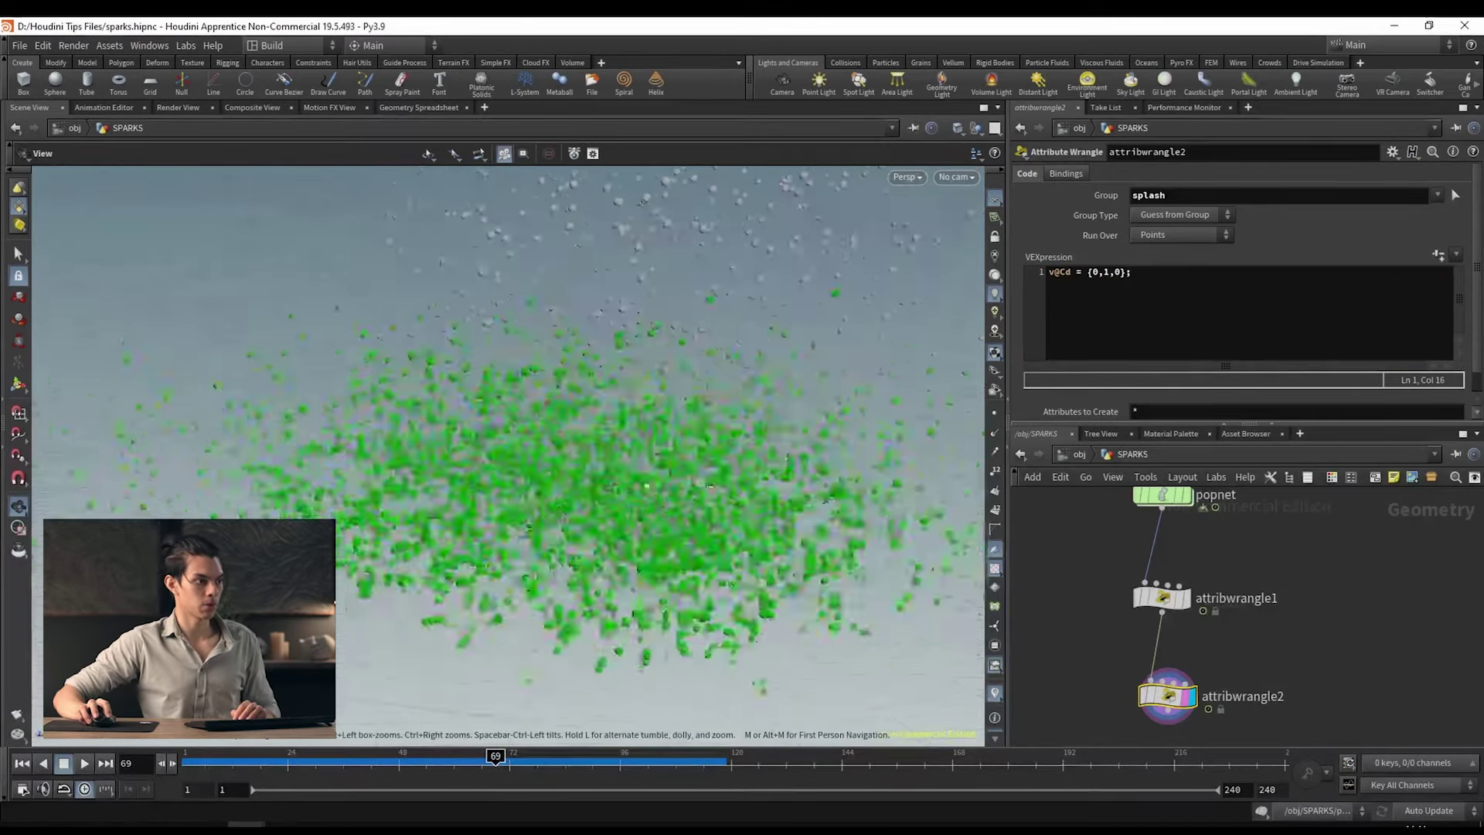
pyautogui.scroll(-5, 497, 474)
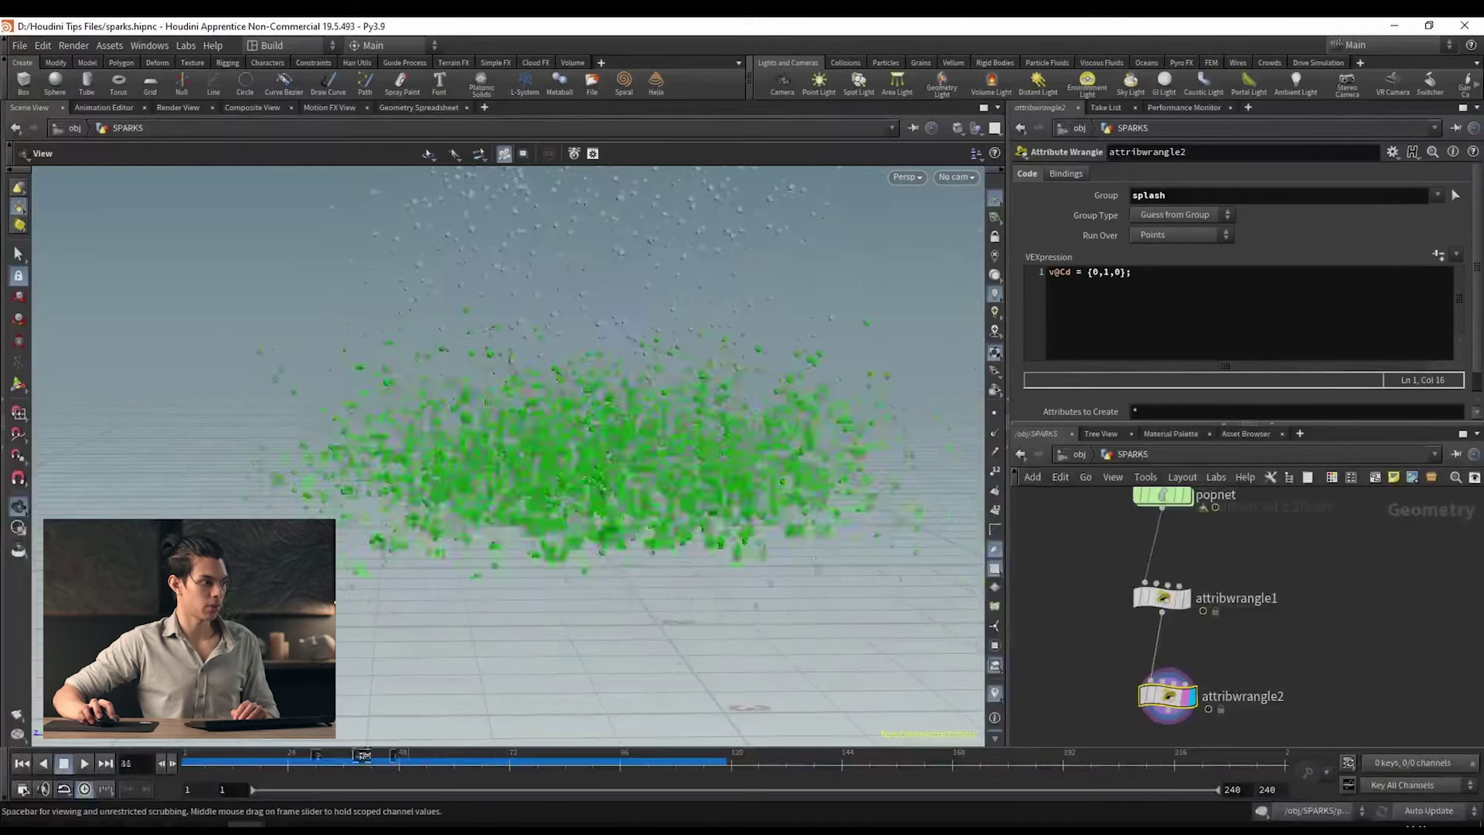
pyautogui.click(445, 761)
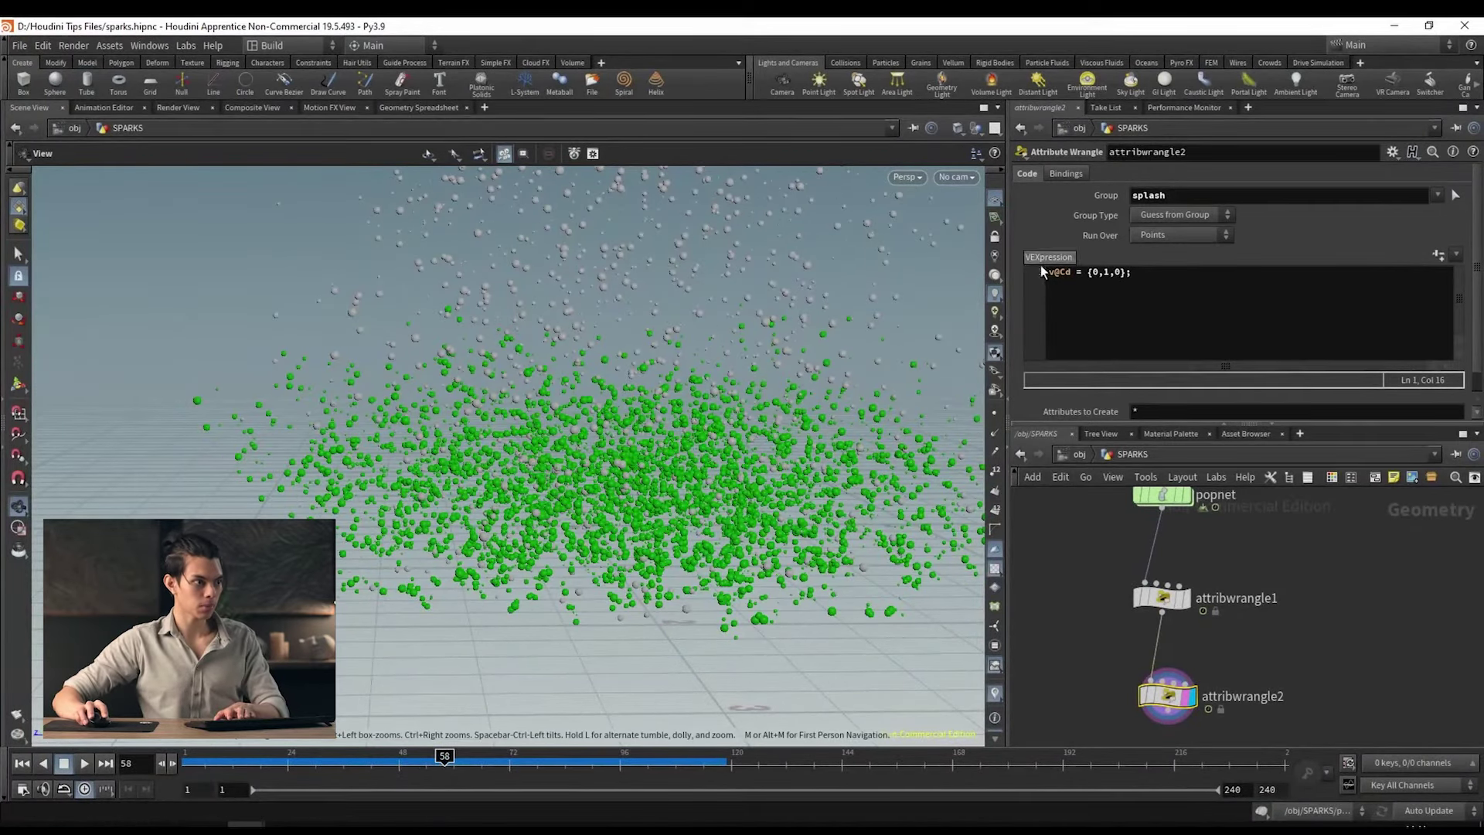
pyautogui.click(1100, 274)
pyautogui.press('Home')
pyautogui.press('Return')
pyautogui.press('Return')
pyautogui.press('Up')
pyautogui.press('Up')
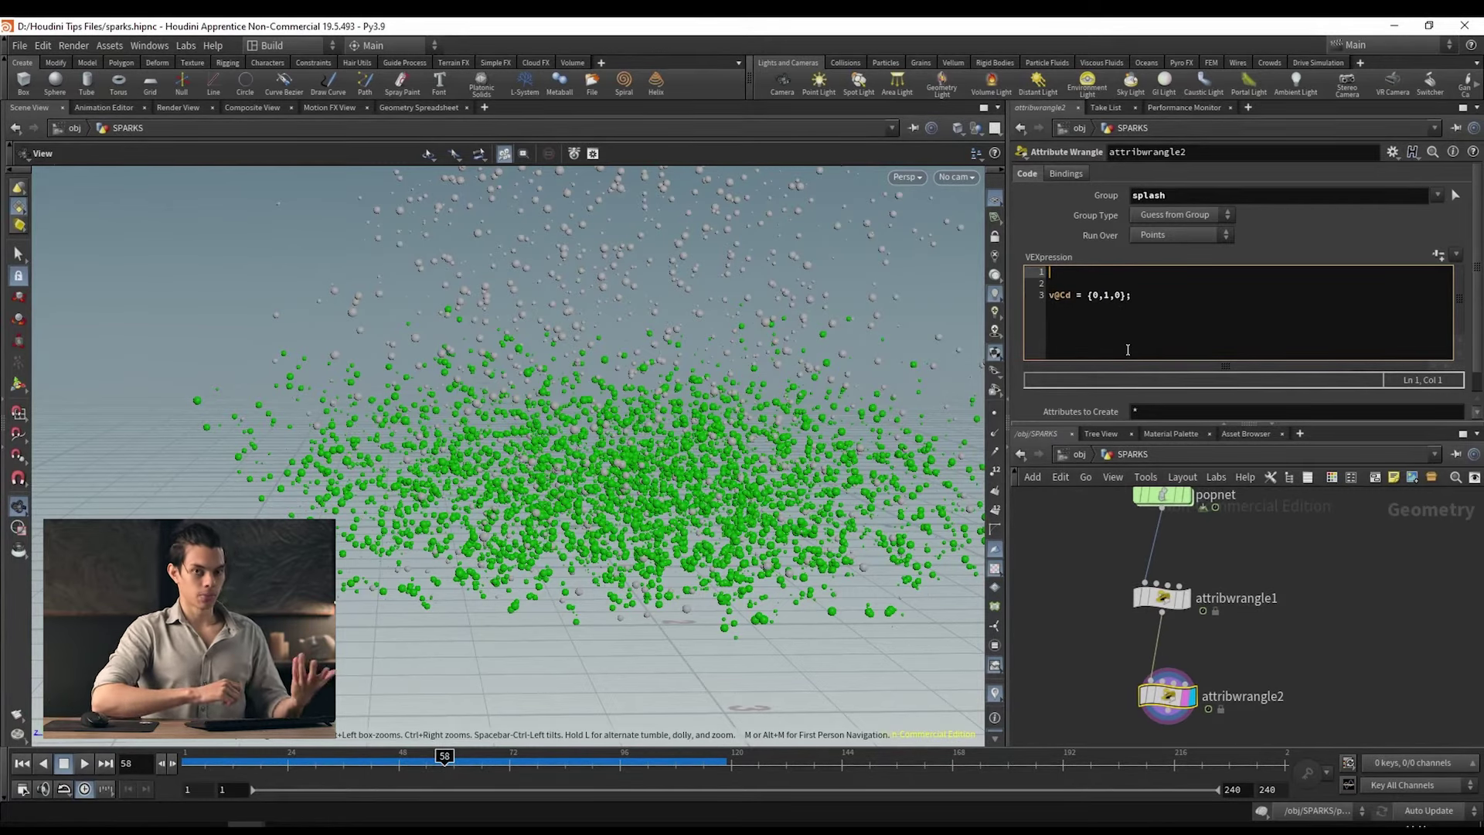
pyautogui.write('@pscale *')
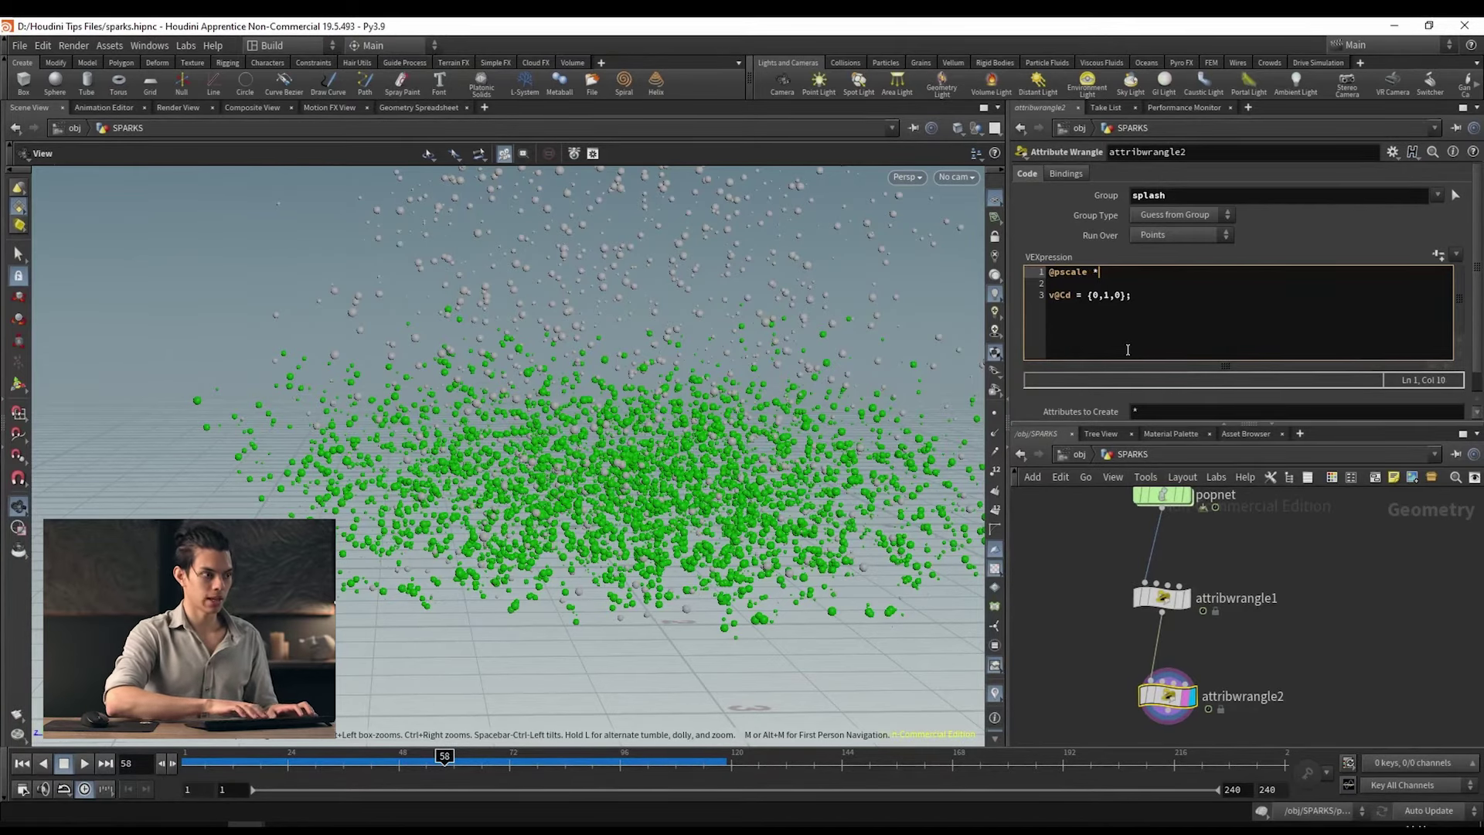
pyautogui.write('@pscale =')
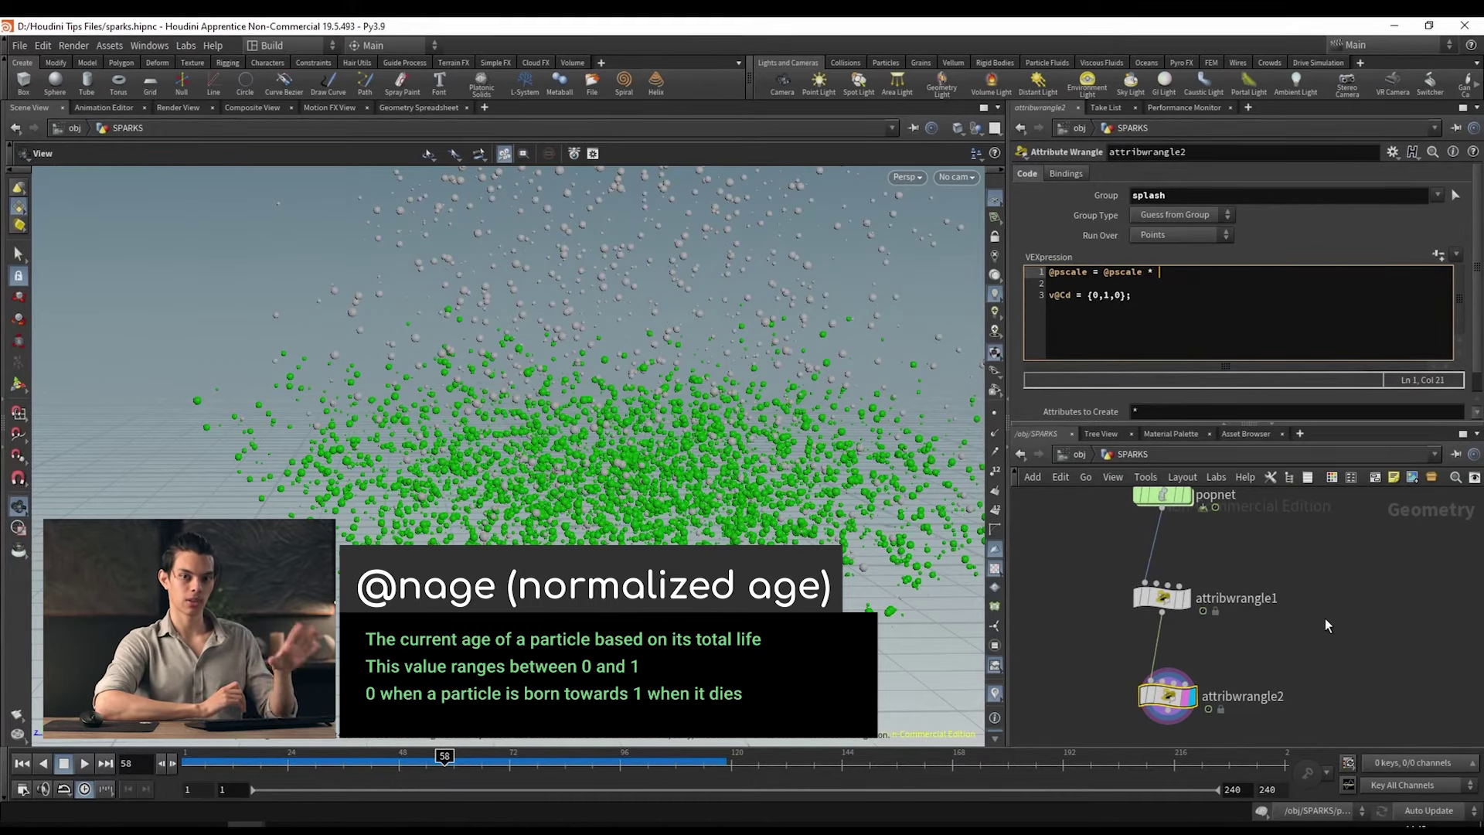
pyautogui.write('@nage;')
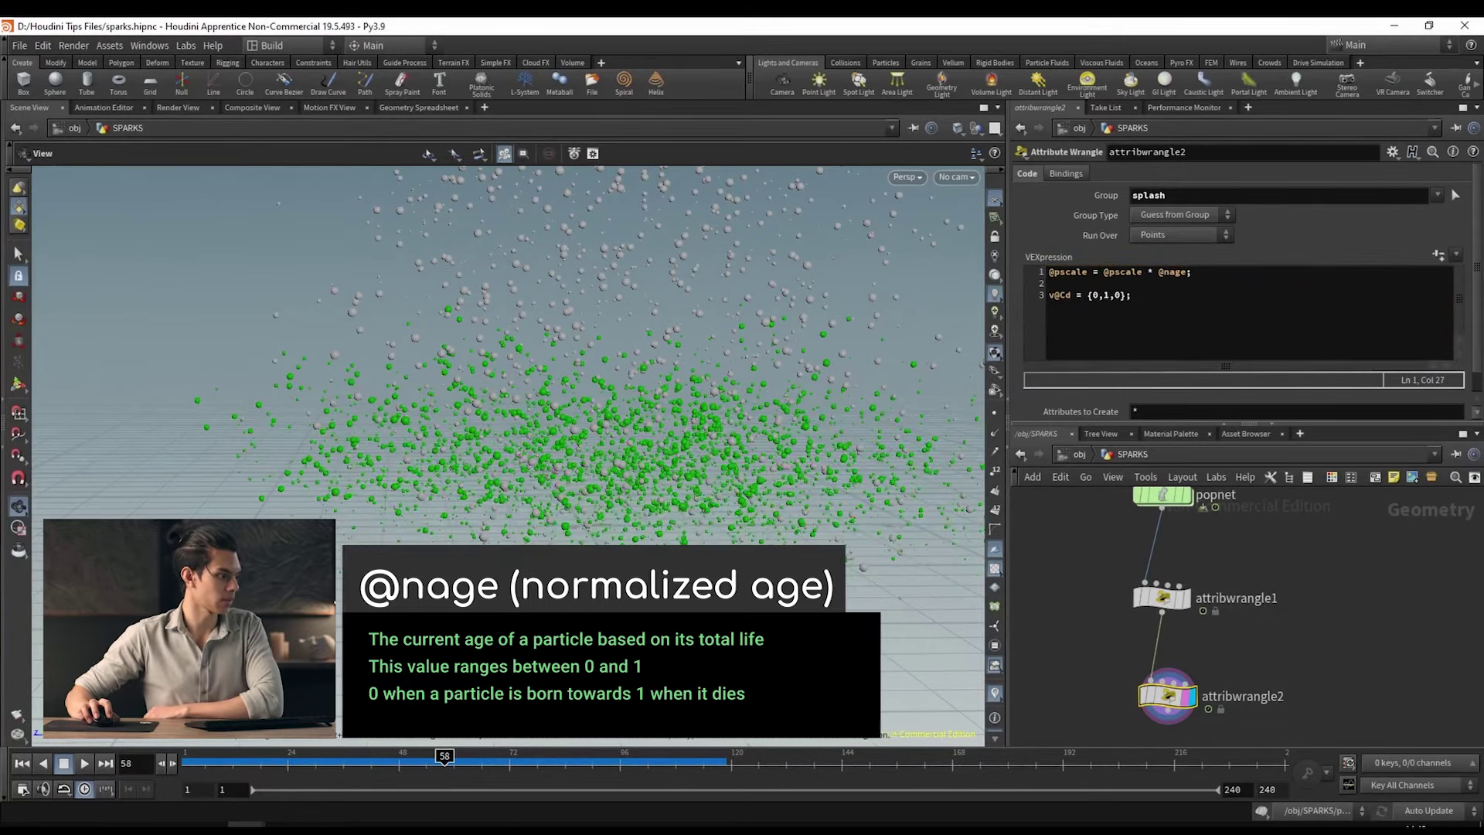
pyautogui.moveTo(444, 760); pyautogui.dragTo(380, 777)
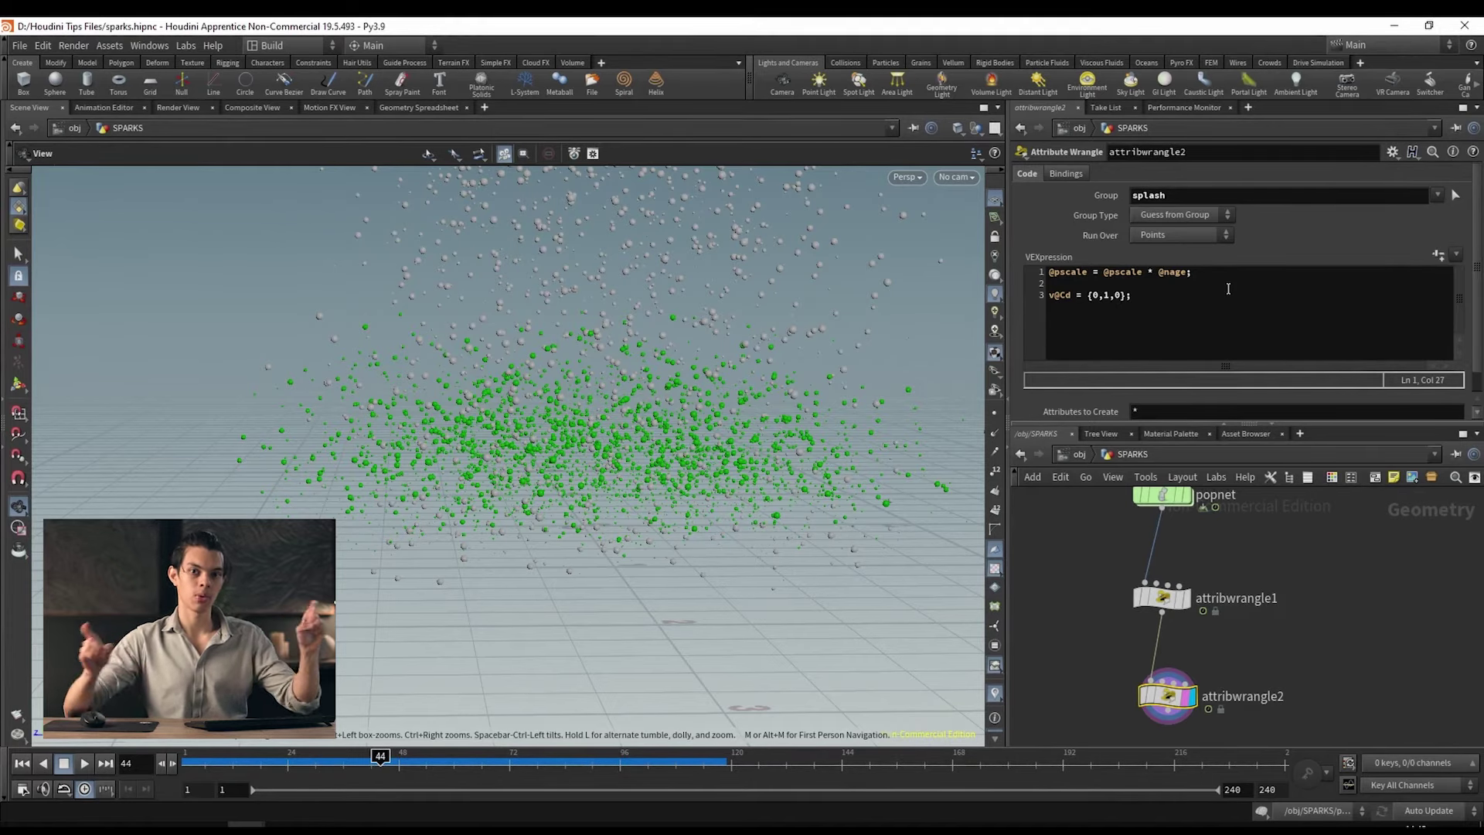
pyautogui.click(1157, 271)
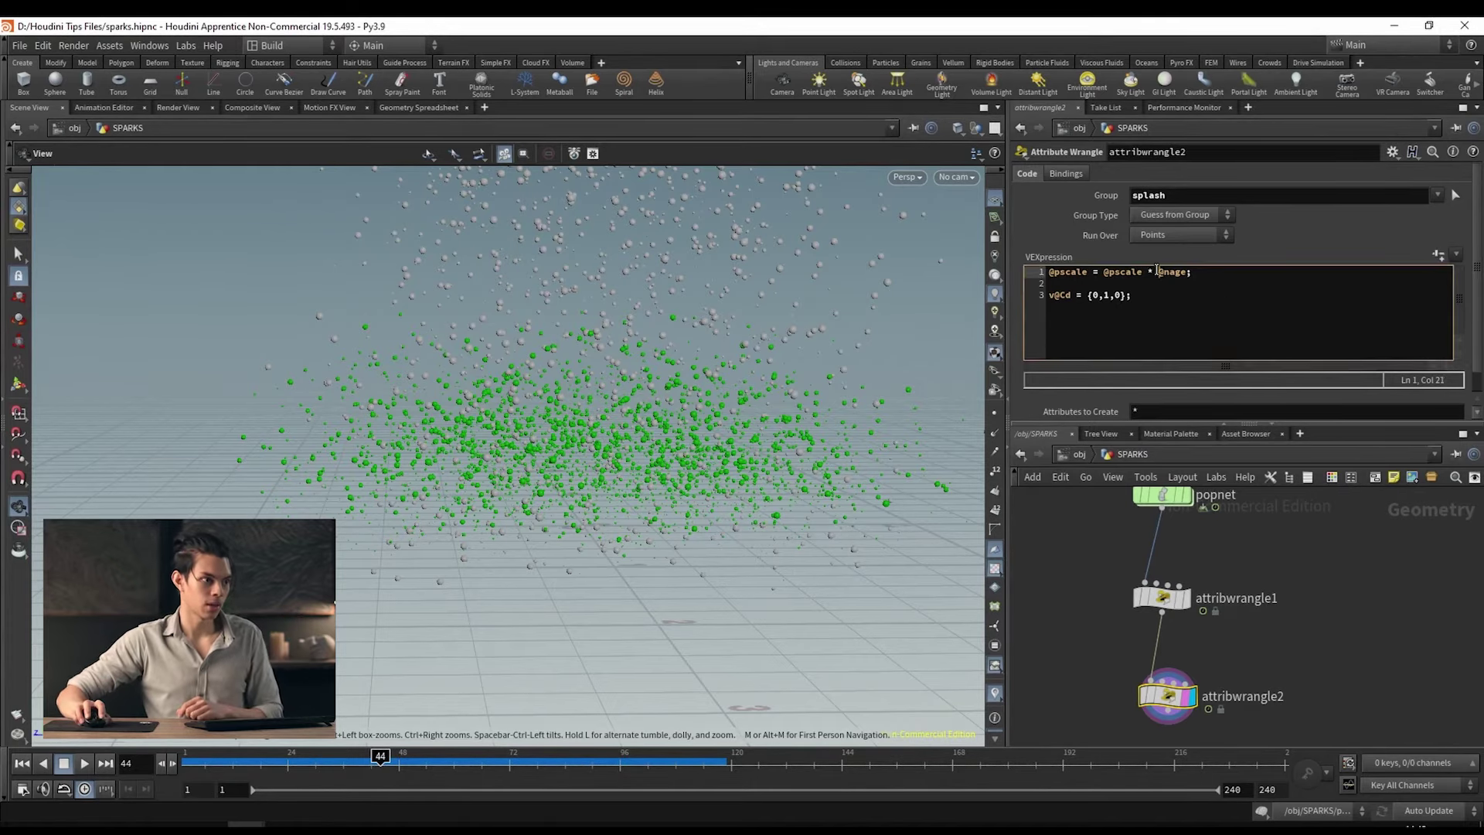
pyautogui.write('(')
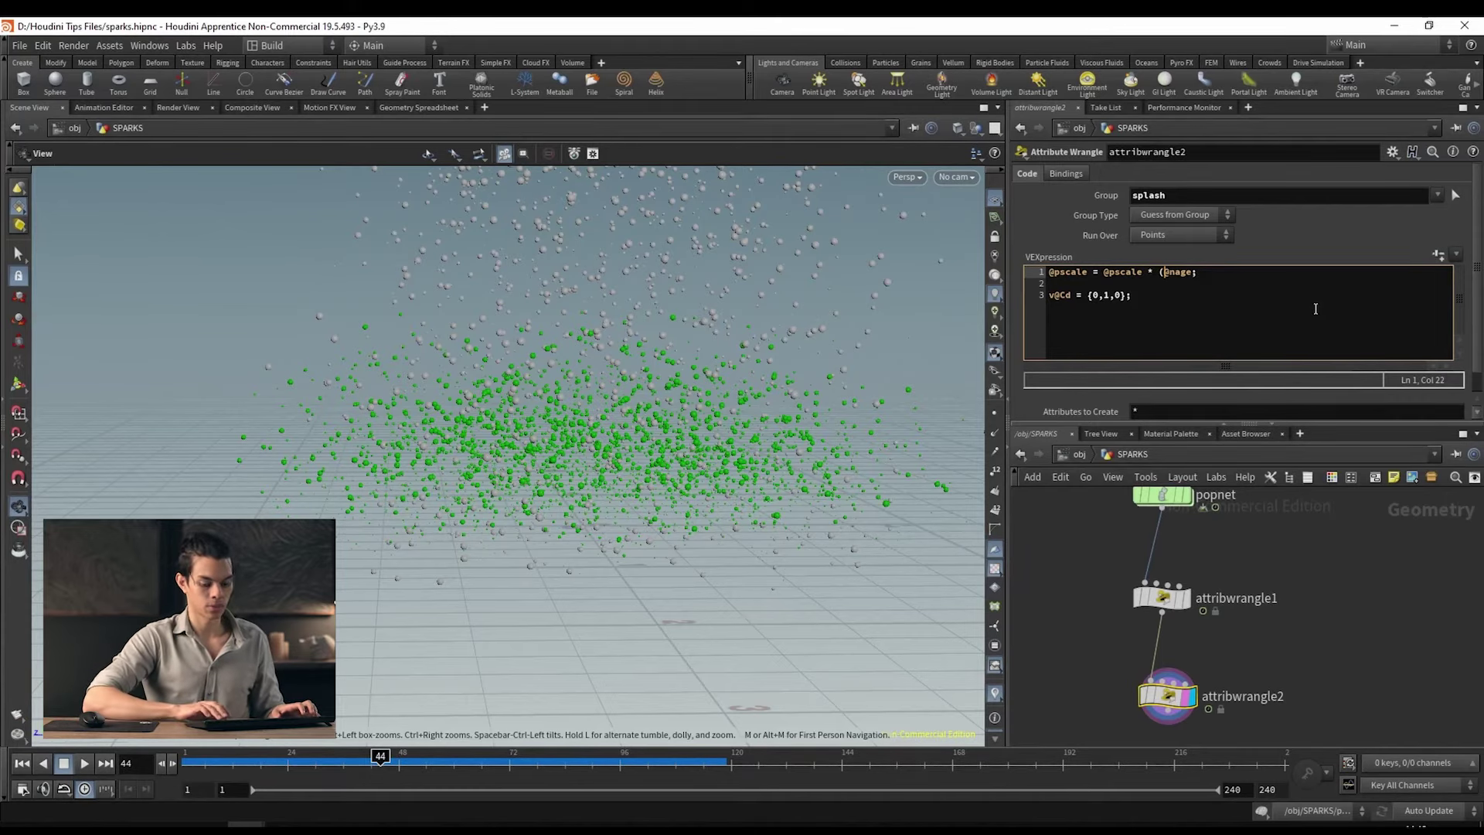
pyautogui.press('Right')
pyautogui.press('Right')
pyautogui.press('Right')
pyautogui.press('Right')
pyautogui.press('Right')
pyautogui.write(')')
pyautogui.press('Left')
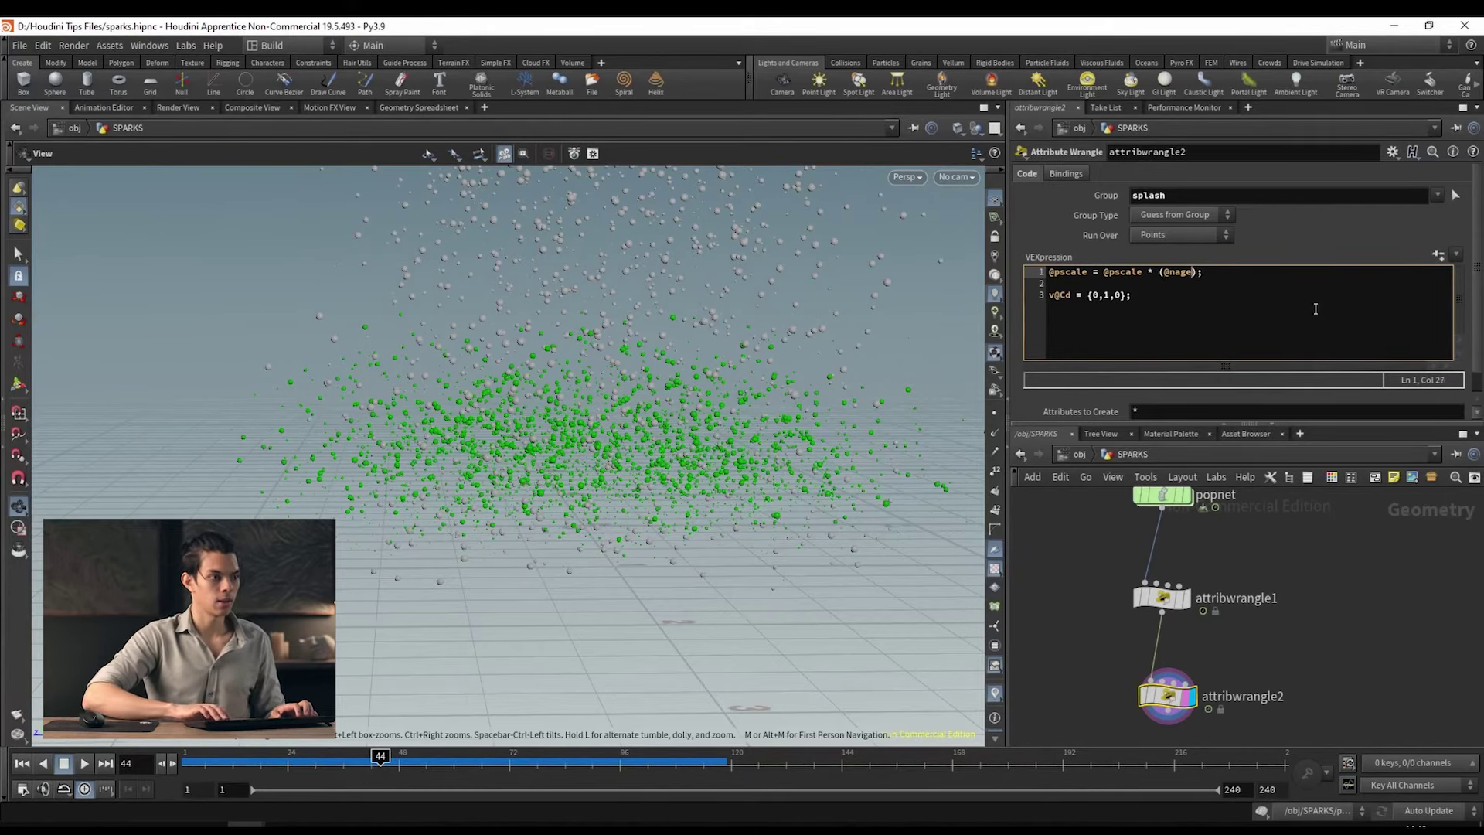
pyautogui.press('Left')
pyautogui.press('Left')
pyautogui.press('Left')
pyautogui.press('Left')
pyautogui.press('Left')
pyautogui.write('1-')
pyautogui.press('Left')
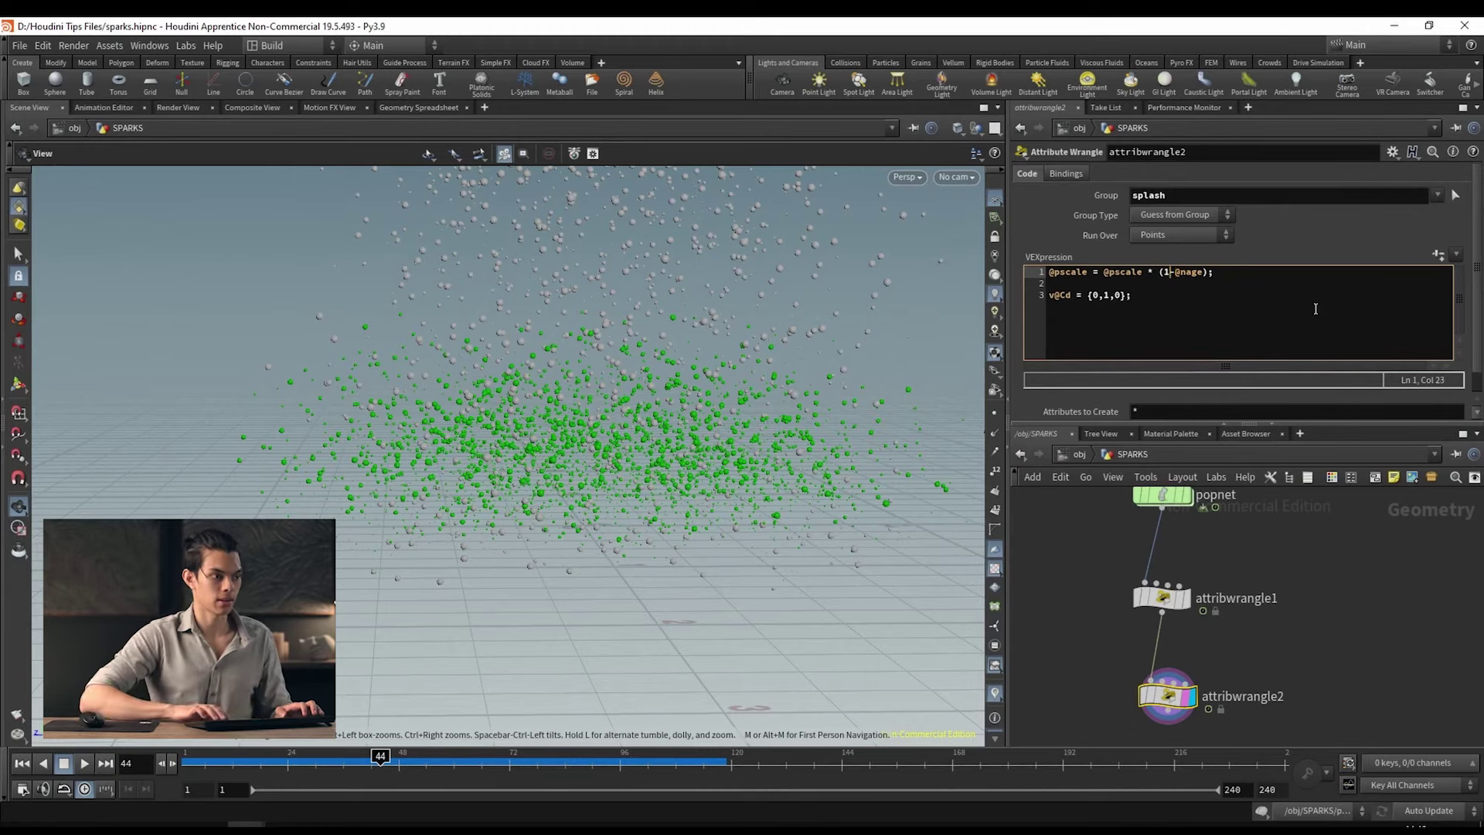
pyautogui.press('Right')
pyautogui.press('End')
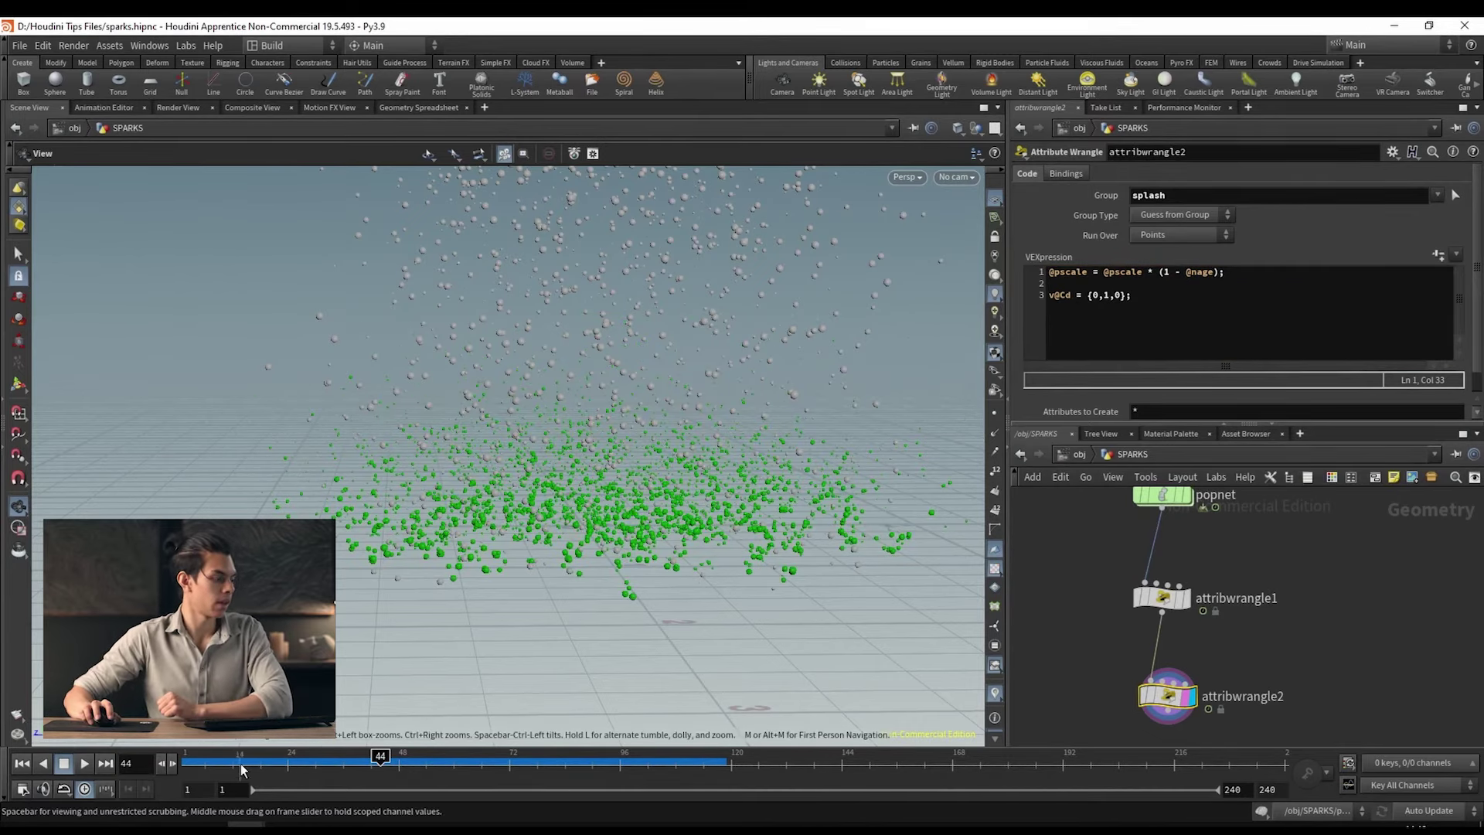
# Step: Play the simulation from the first frame and inspect how the splash particles shrink with age
pyautogui.click(22, 764)
pyautogui.click(85, 765)
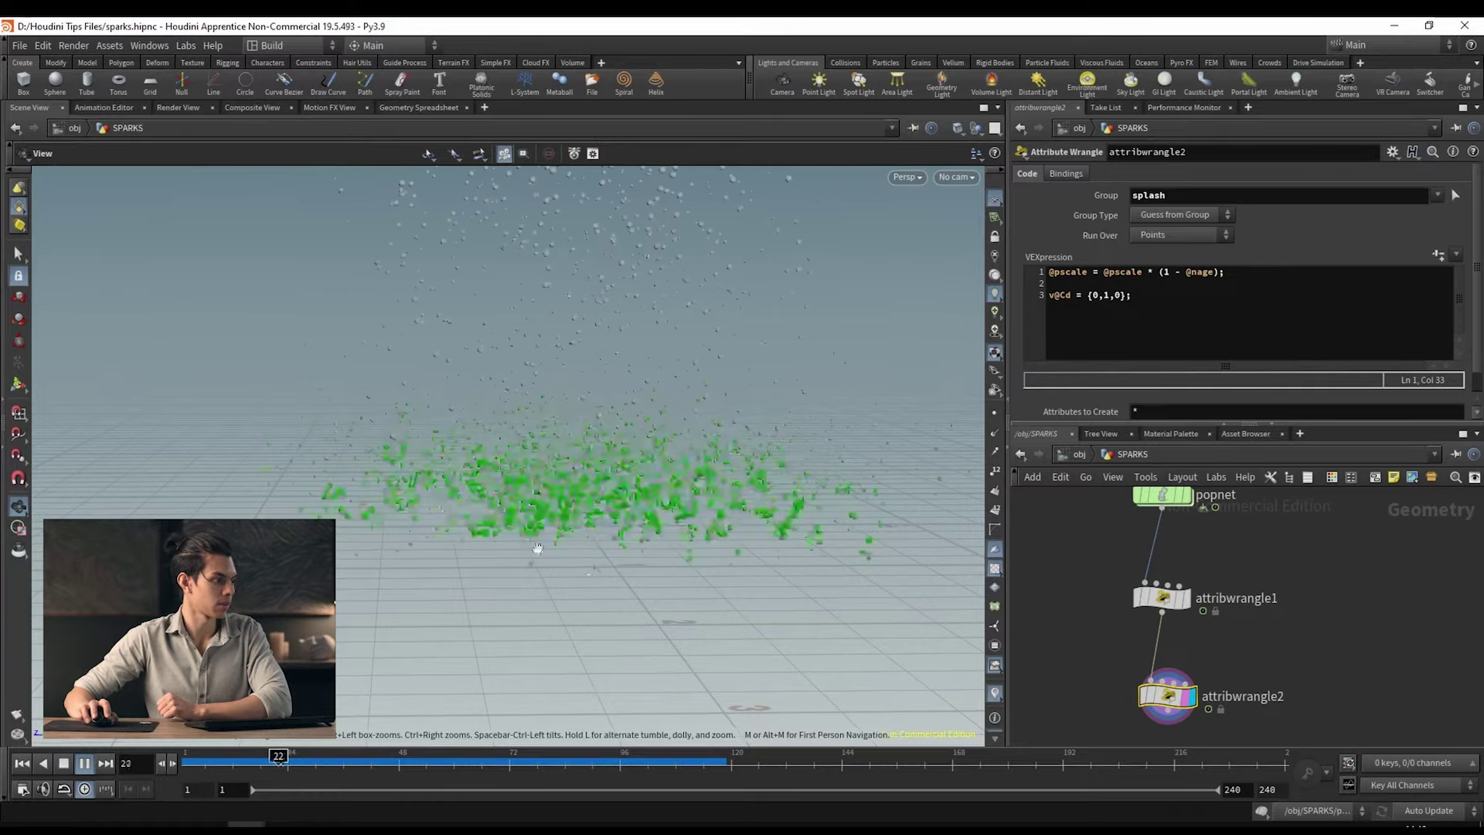
pyautogui.moveTo(498, 515); pyautogui.dragTo(587, 587)
# Step: Set the Const. Birth Rate of source_first_input inside popnet to 500, then return to SPARKS and replay the simulation
pyautogui.click(1148, 588)
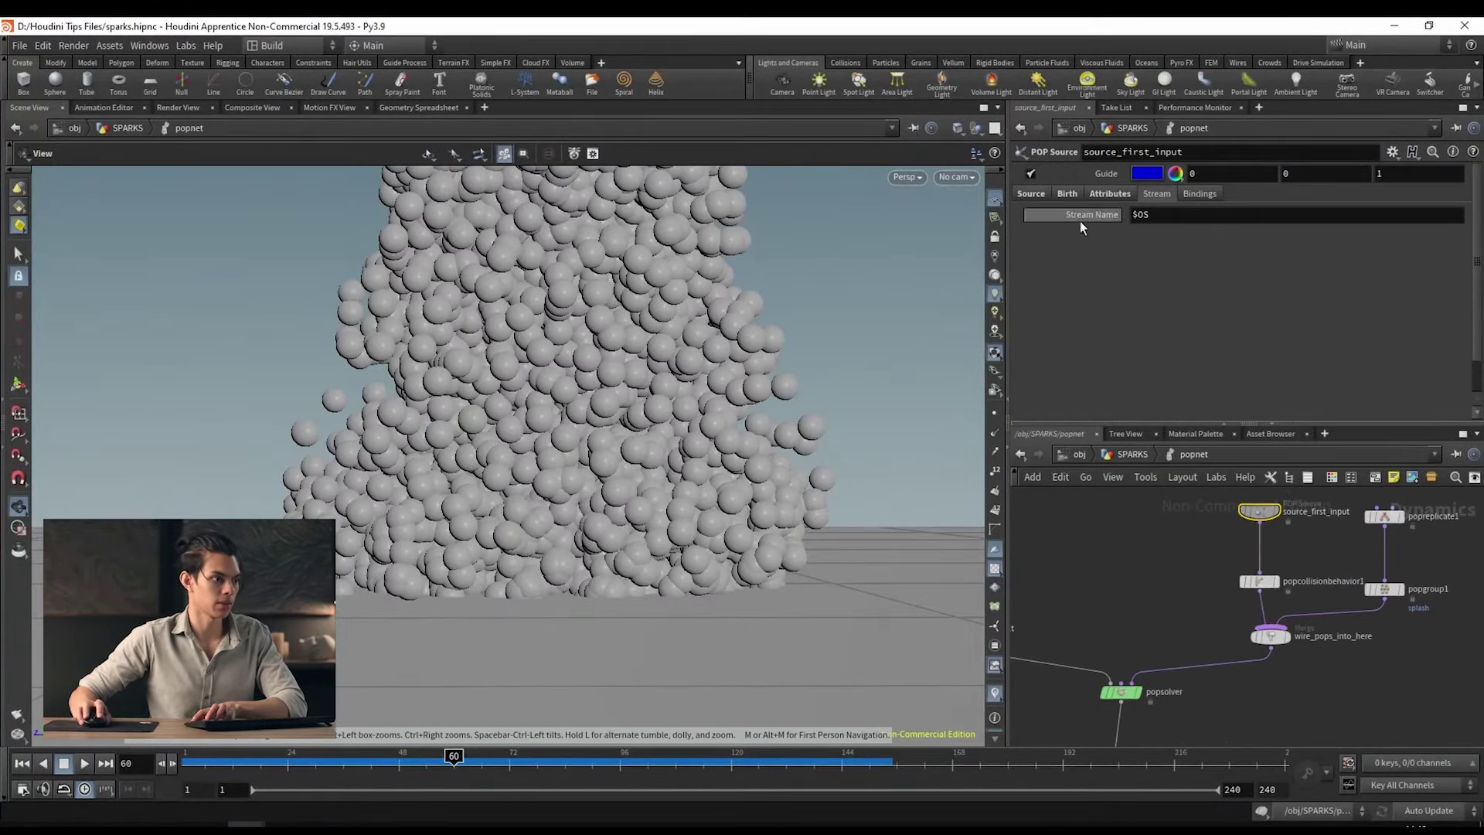
pyautogui.click(1073, 192)
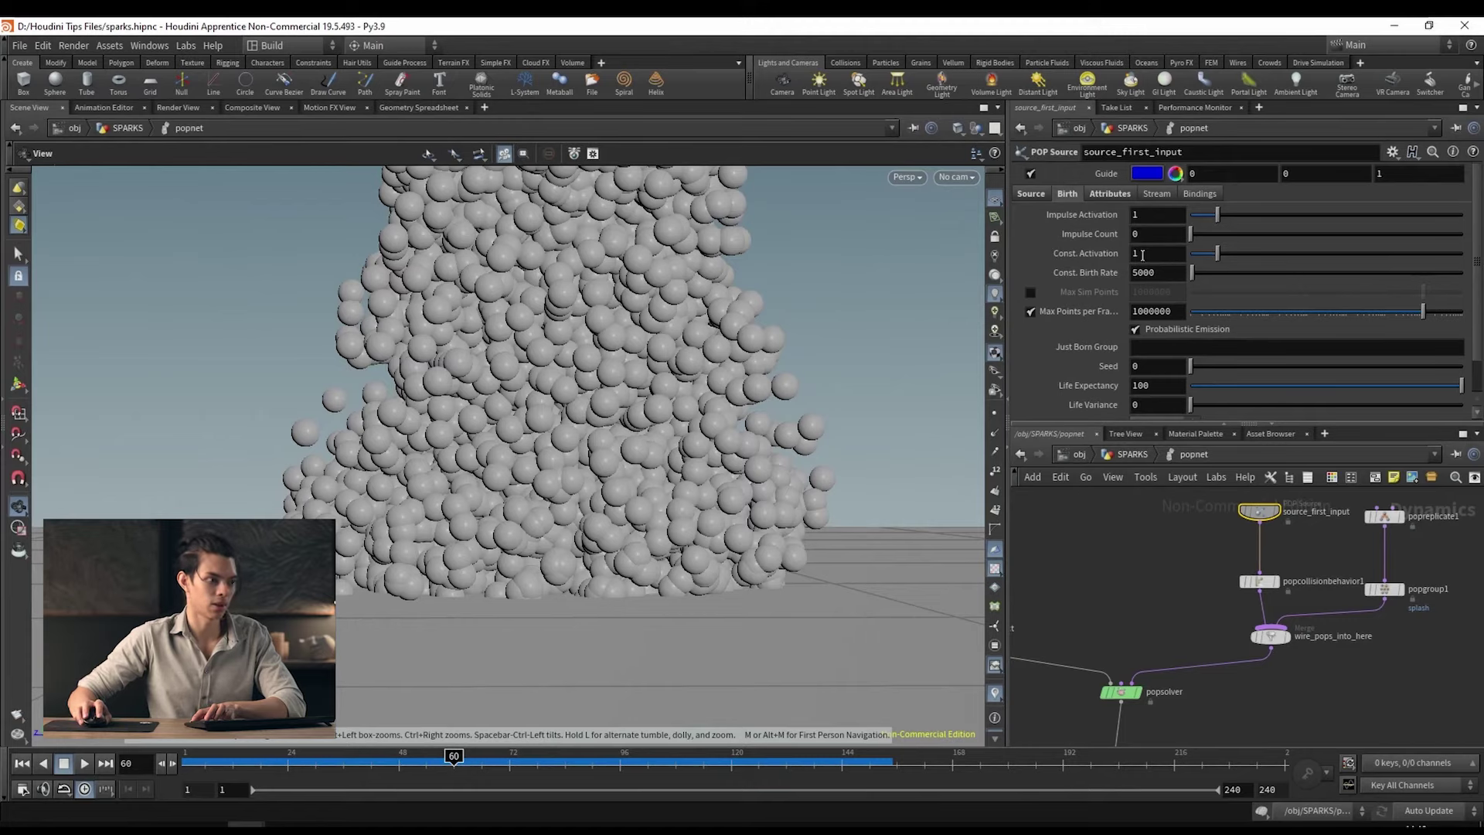
pyautogui.moveTo(1314, 565); pyautogui.dragTo(1282, 564, button='middle')
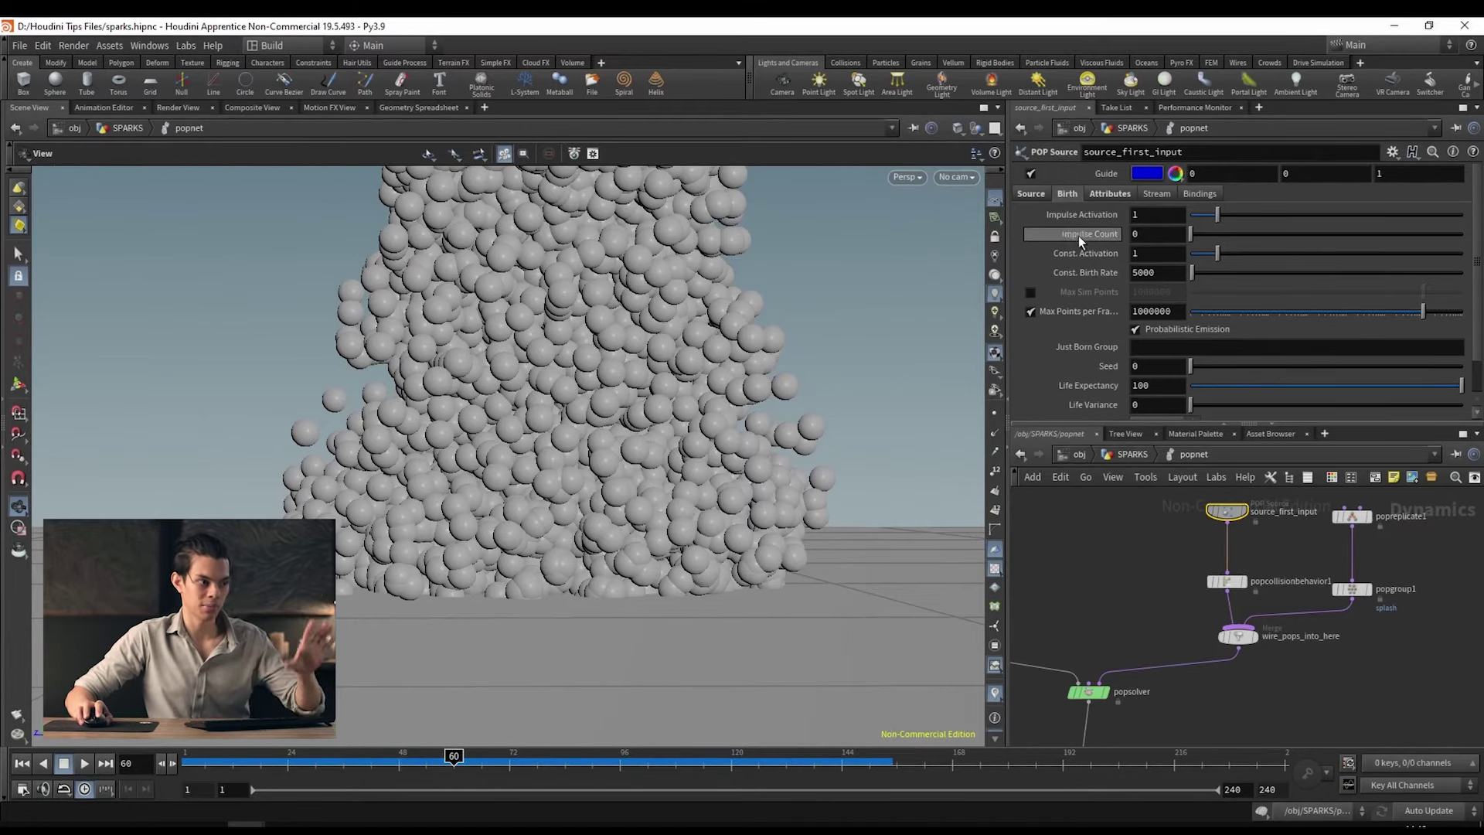
pyautogui.click(1174, 273)
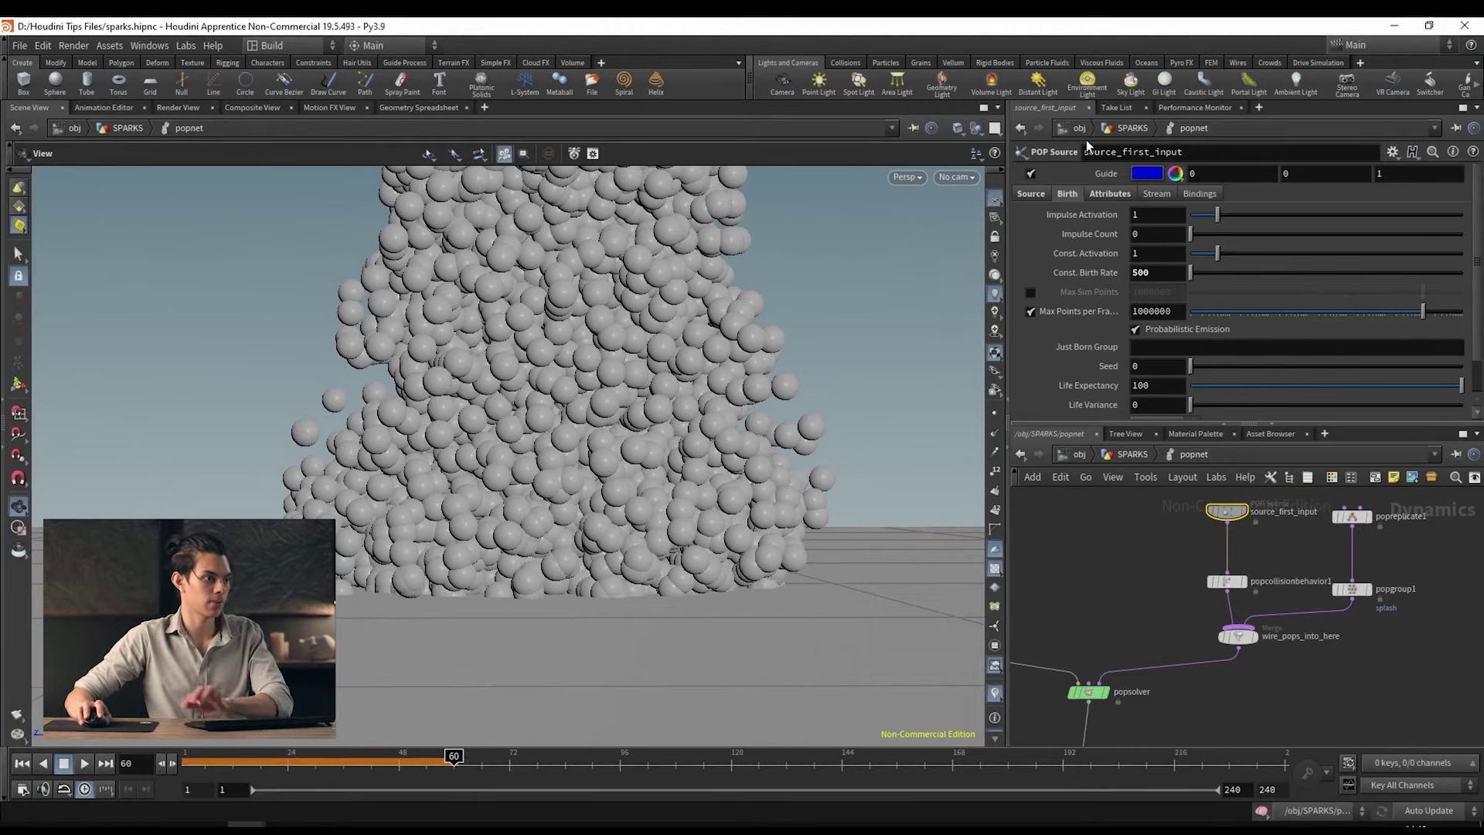
pyautogui.click(1130, 128)
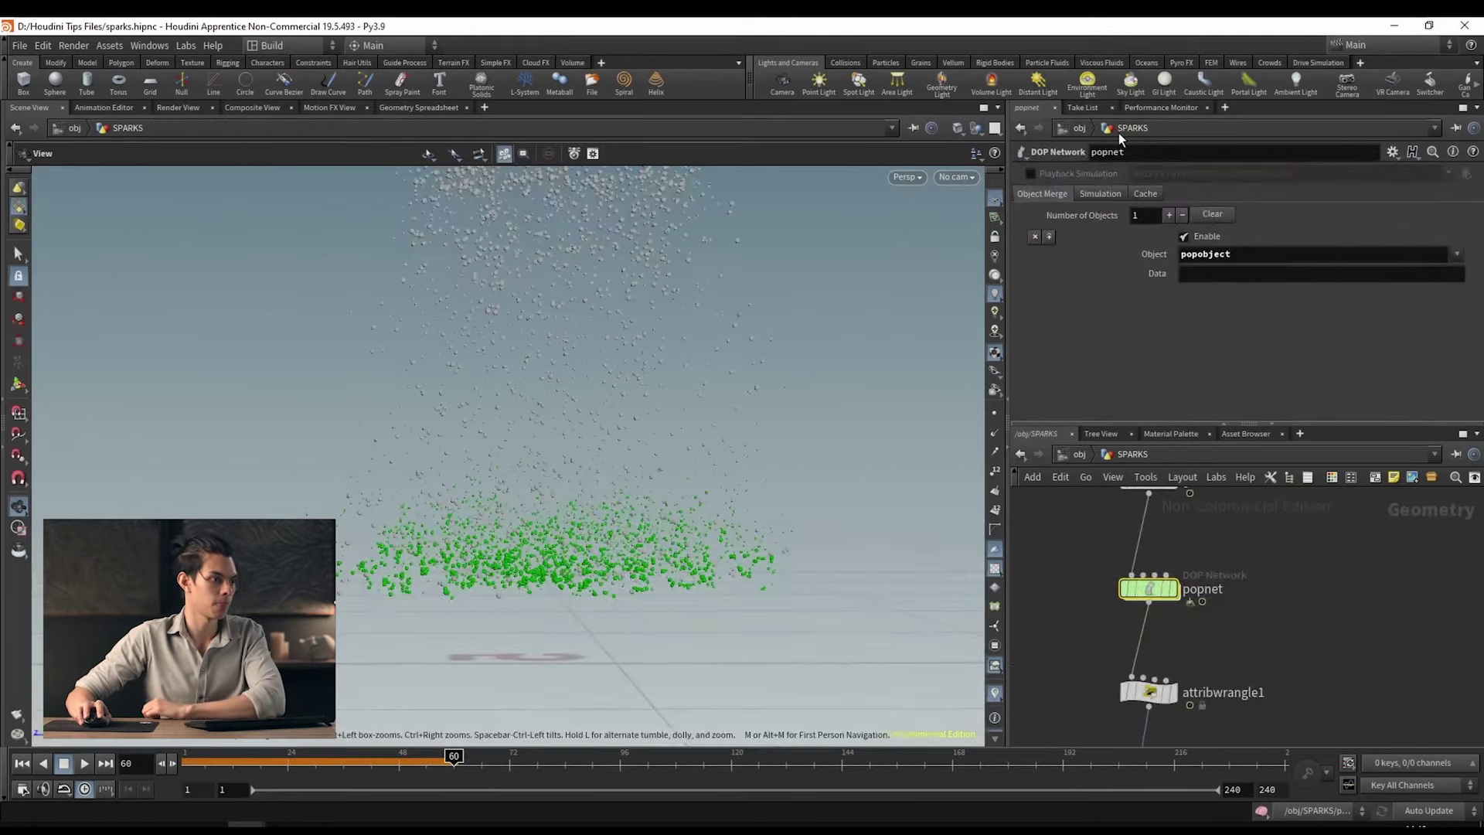
pyautogui.click(22, 763)
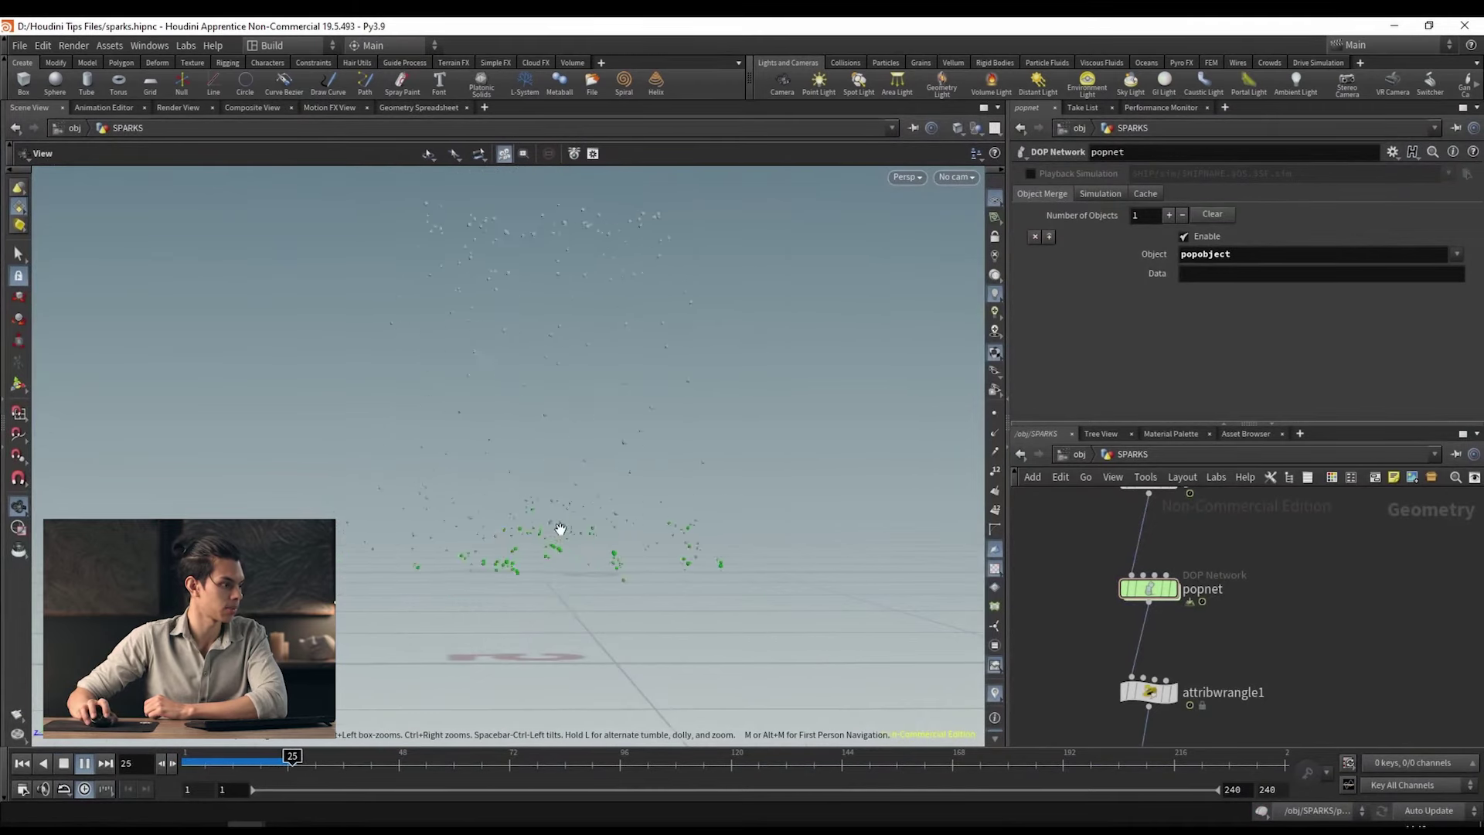
pyautogui.moveTo(563, 530); pyautogui.dragTo(476, 486)
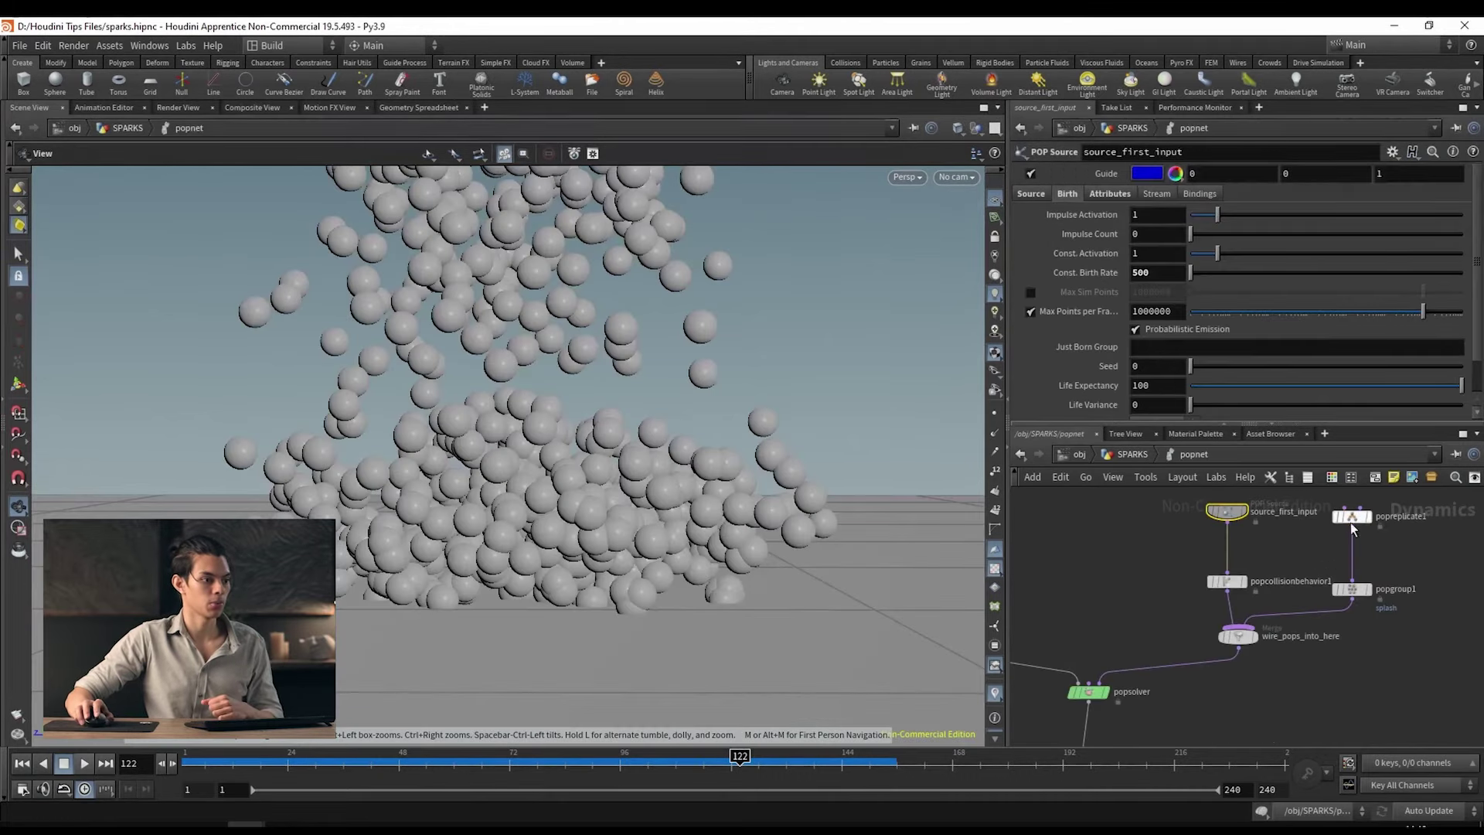
# Step: Adjust the birth settings of popreplicate1 inside popnet, then return to SPARKS and replay the simulation from the start
pyautogui.click(1354, 521)
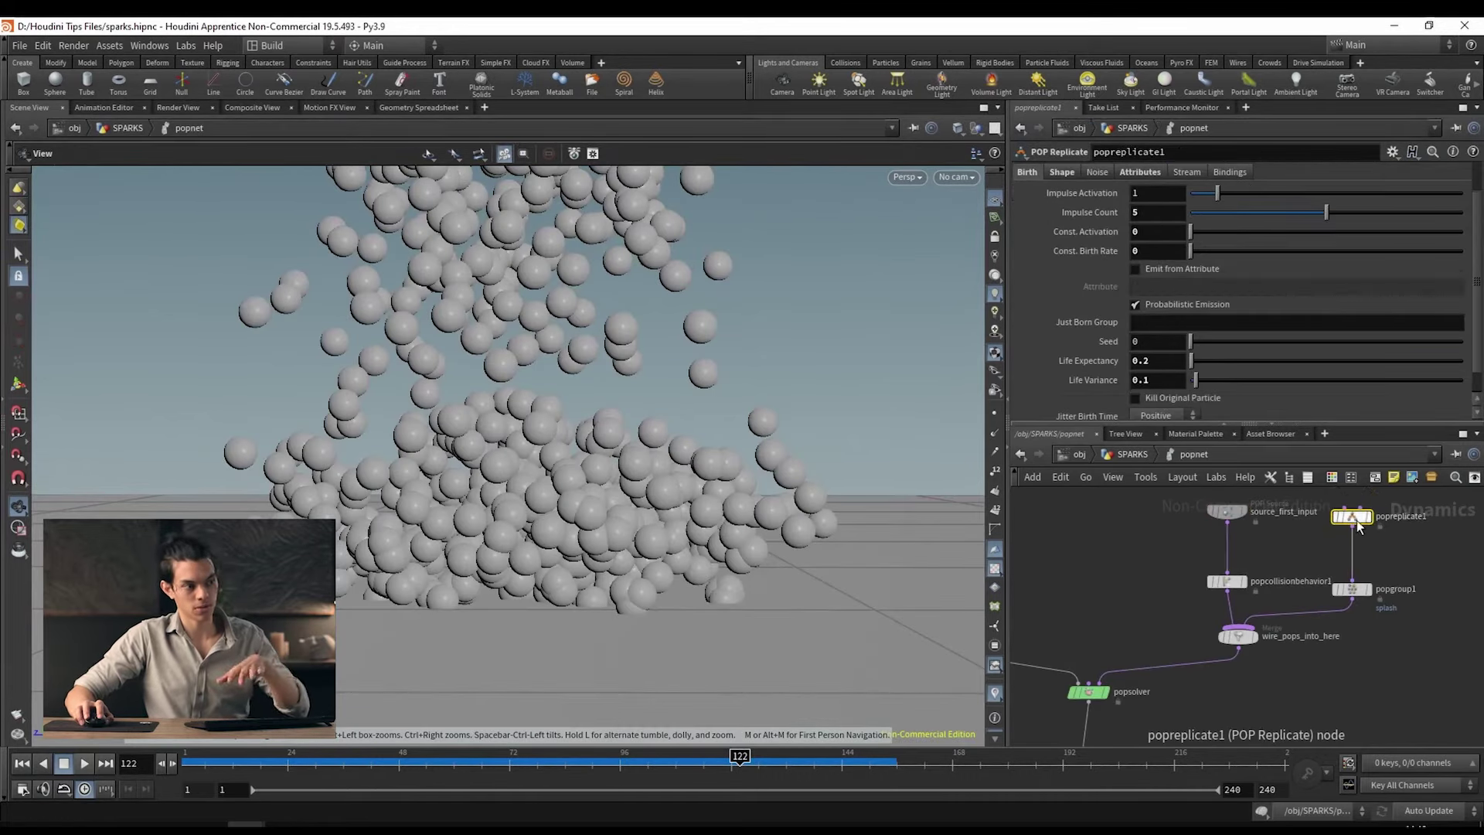
pyautogui.press('Return')
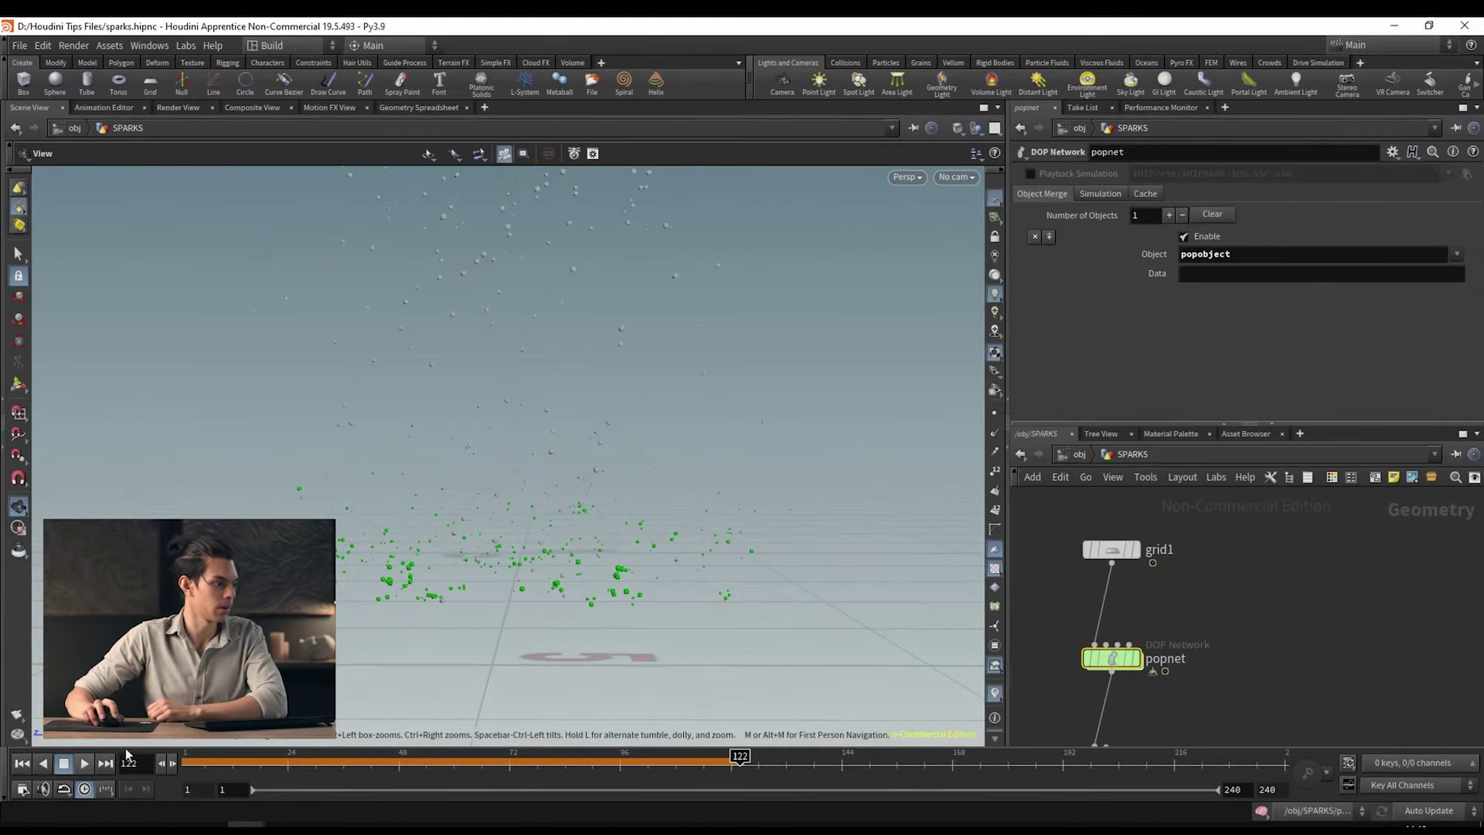
pyautogui.hotkey('ctrl', 'Up')
pyautogui.click(84, 763)
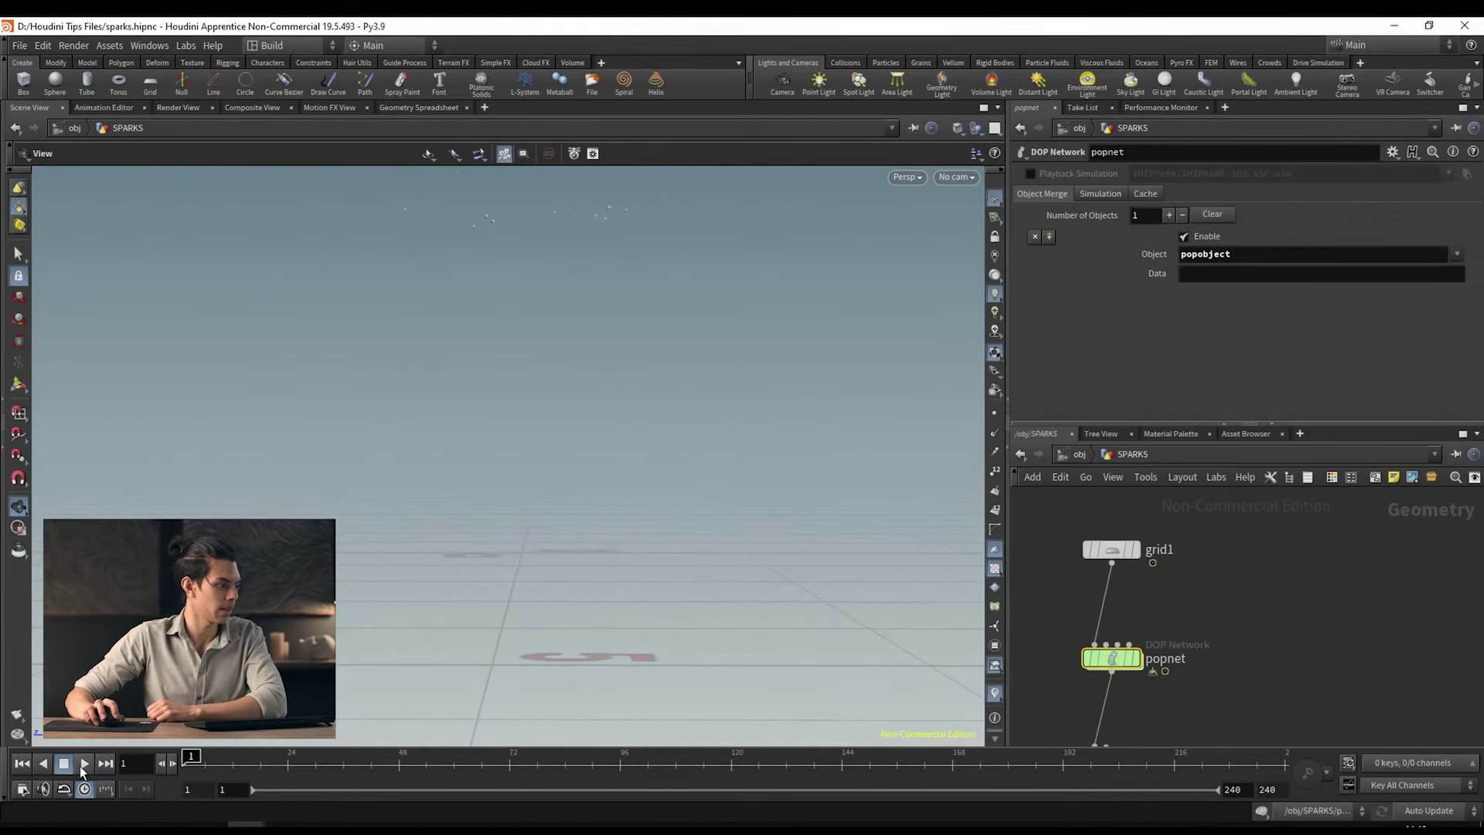
pyautogui.scroll(3, 623, 552)
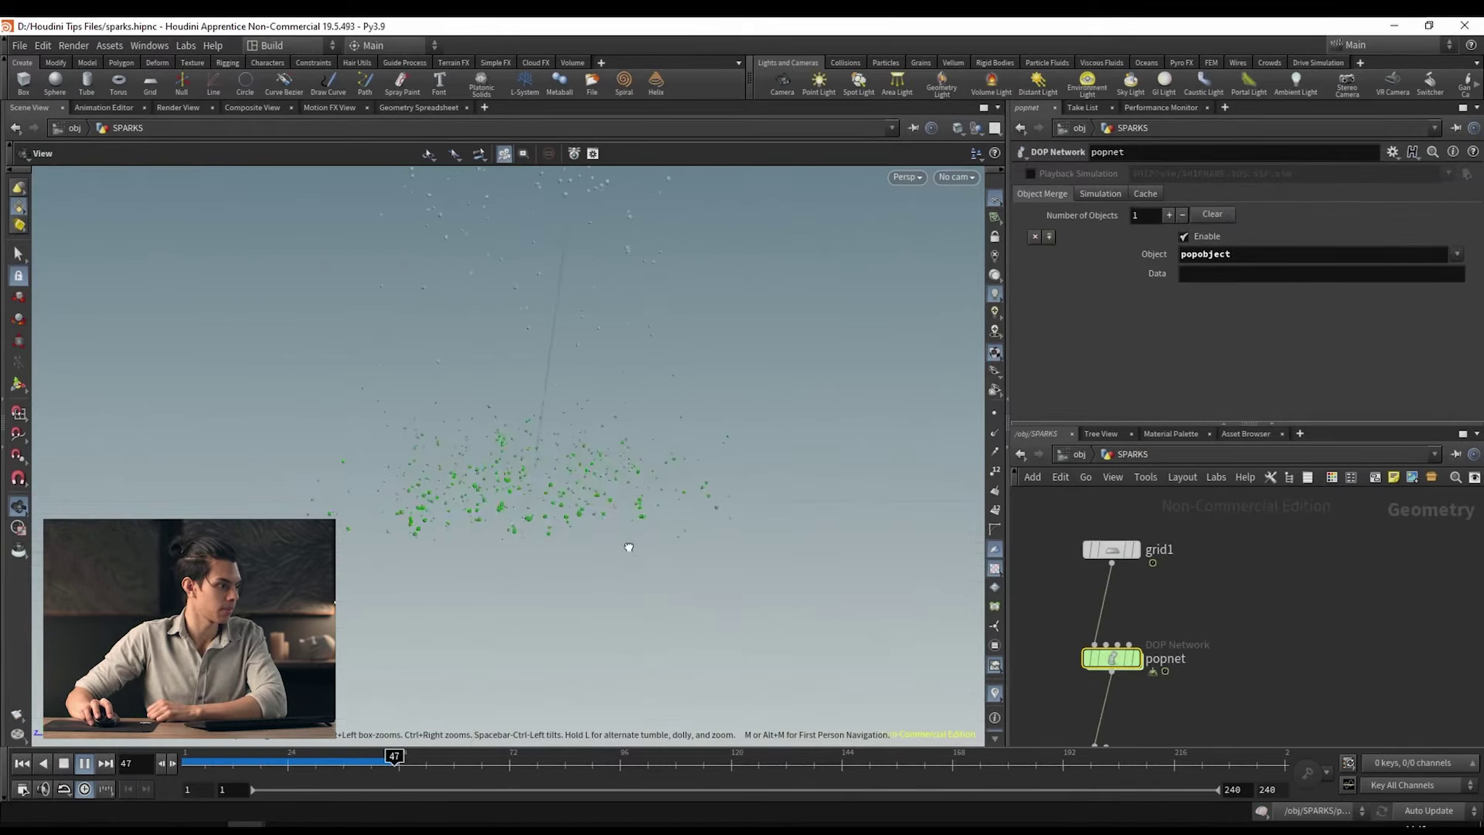
pyautogui.scroll(-3, 546, 517)
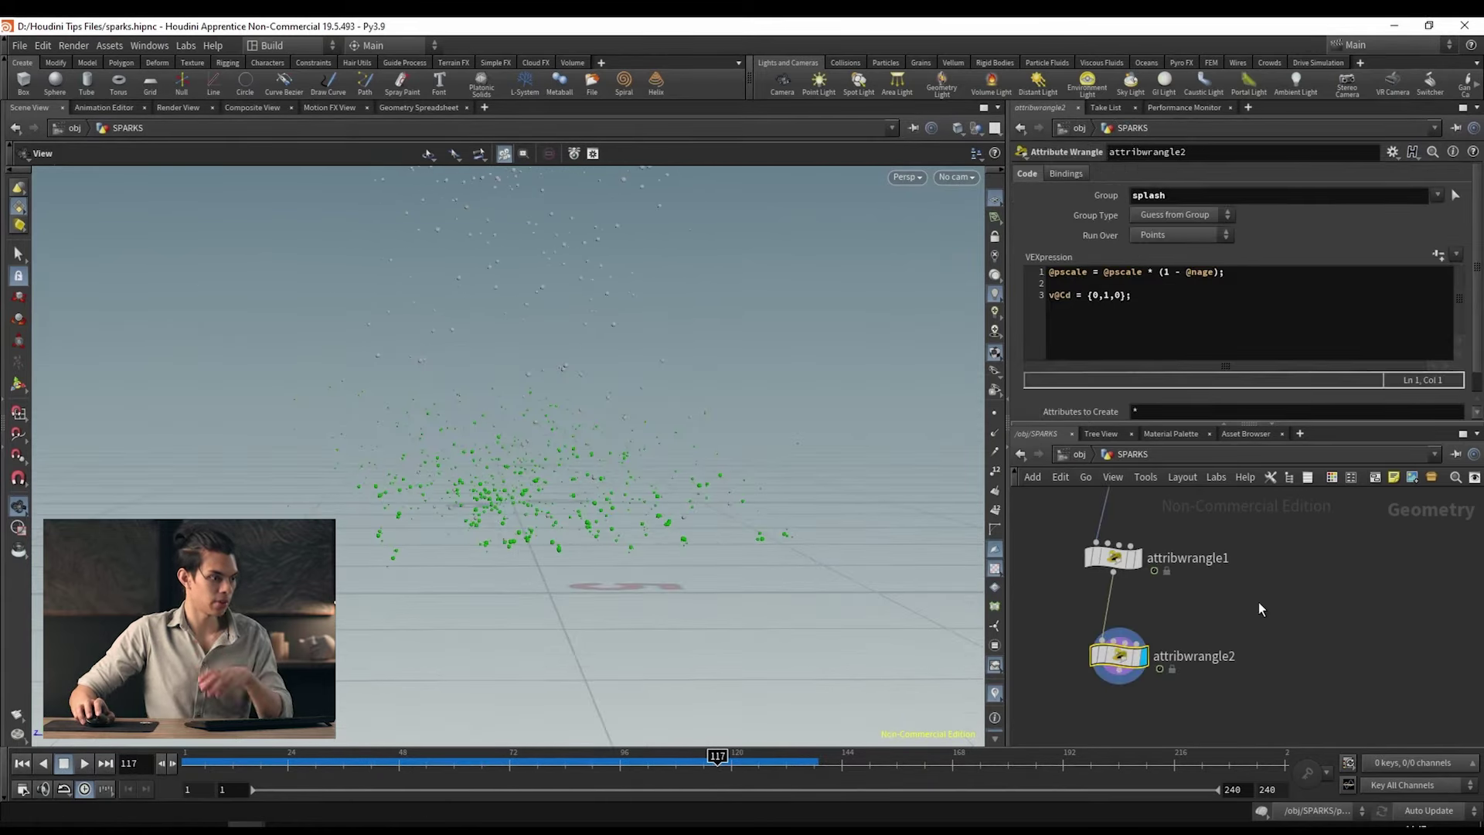
# Step: Switch to the stage network and examine the particles in the Karma camera view at frames 19, 33, 61 and 76
pyautogui.click(1079, 453)
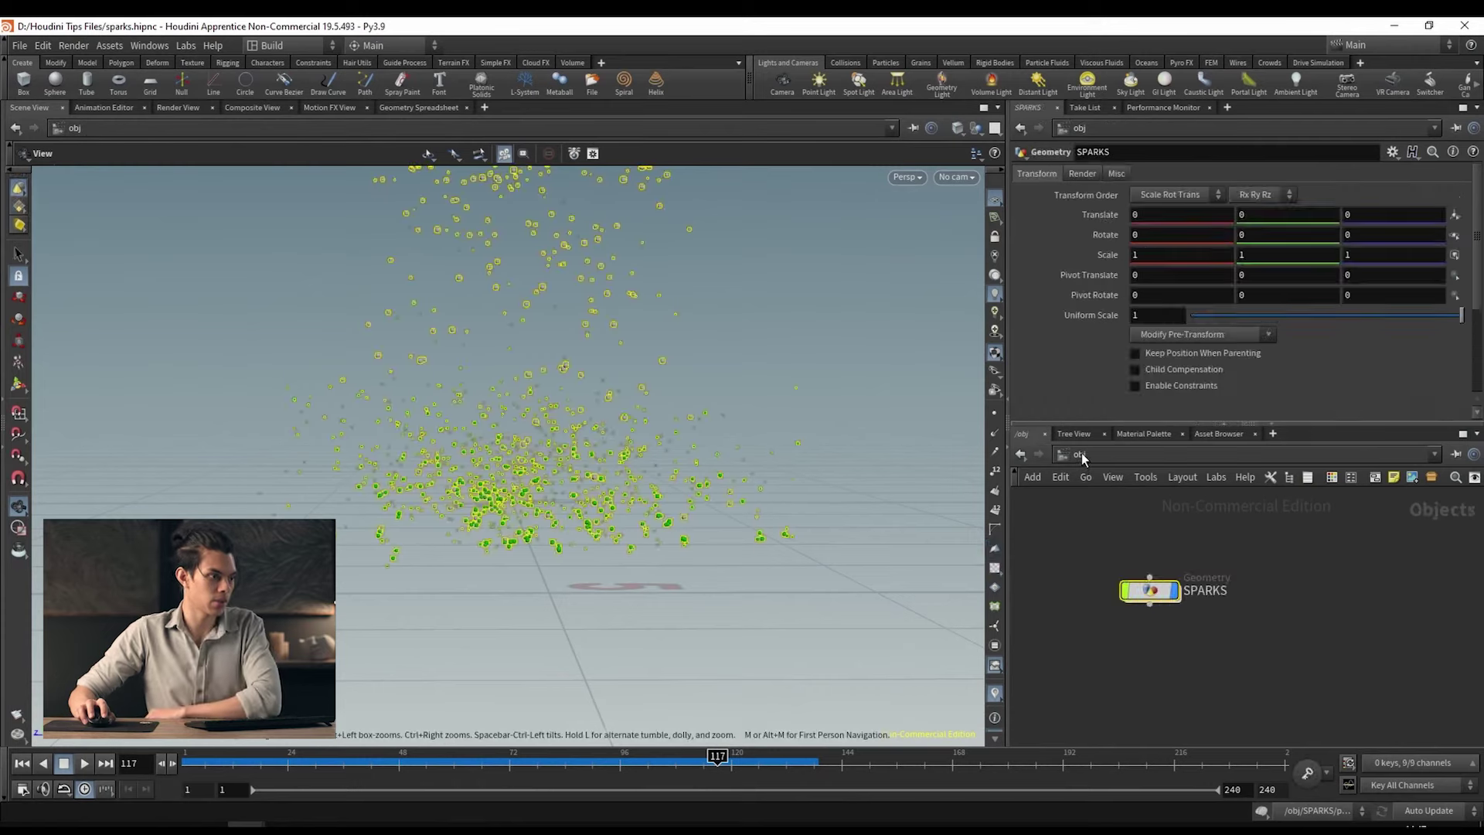
pyautogui.click(1081, 454)
pyautogui.click(1112, 570)
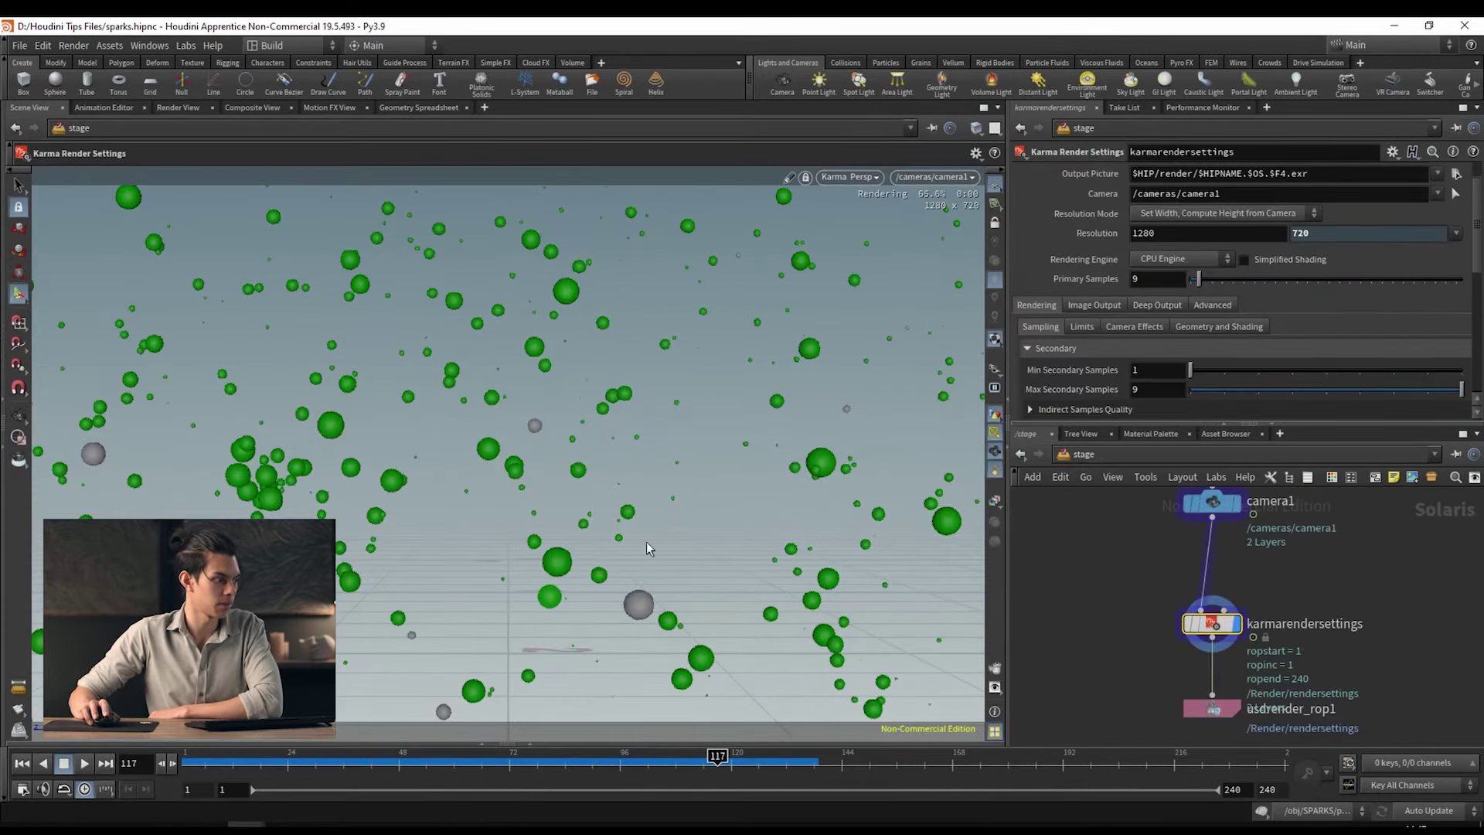
pyautogui.click(208, 765)
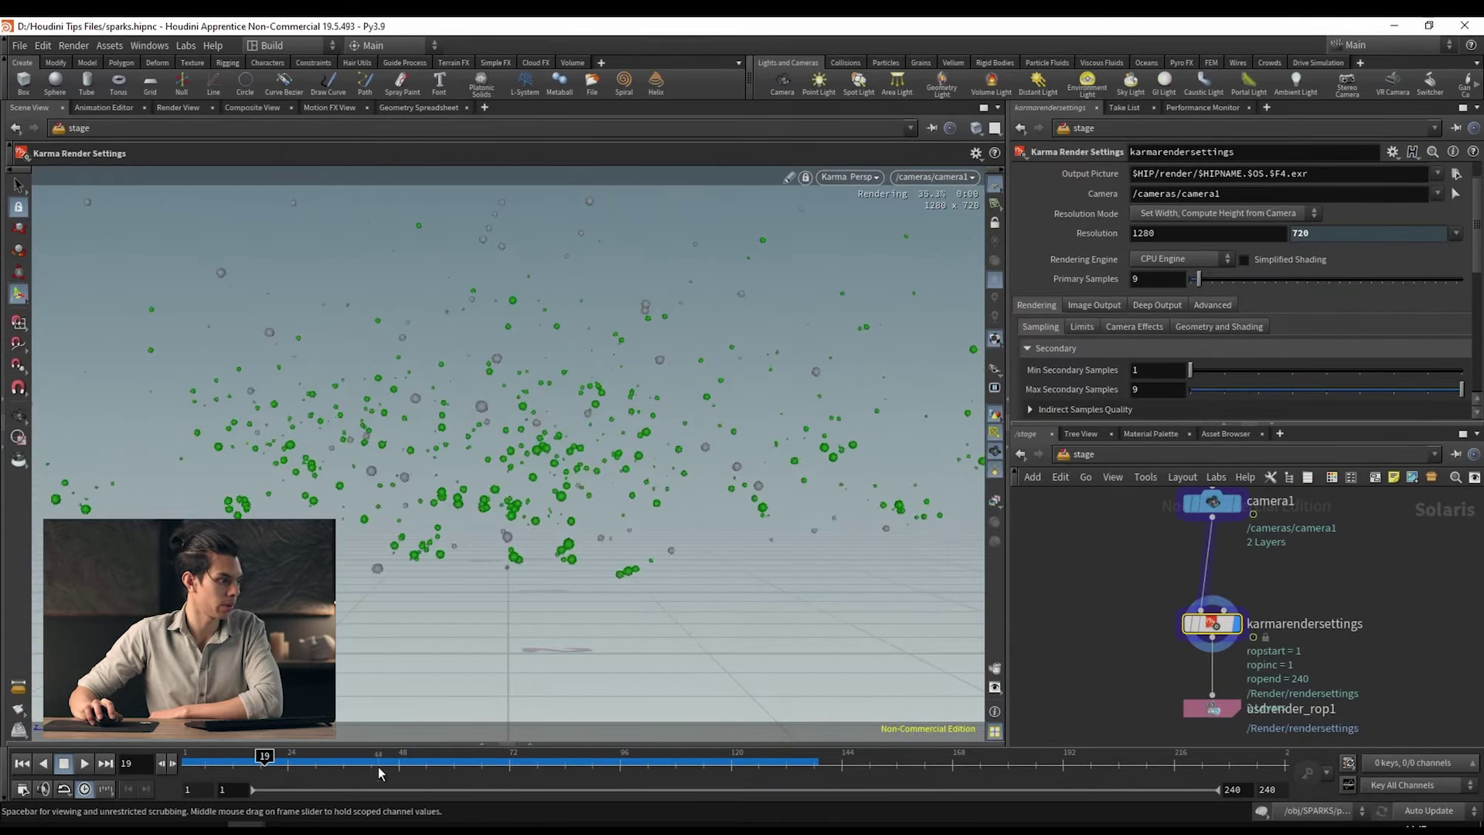
pyautogui.moveTo(209, 767); pyautogui.dragTo(330, 767)
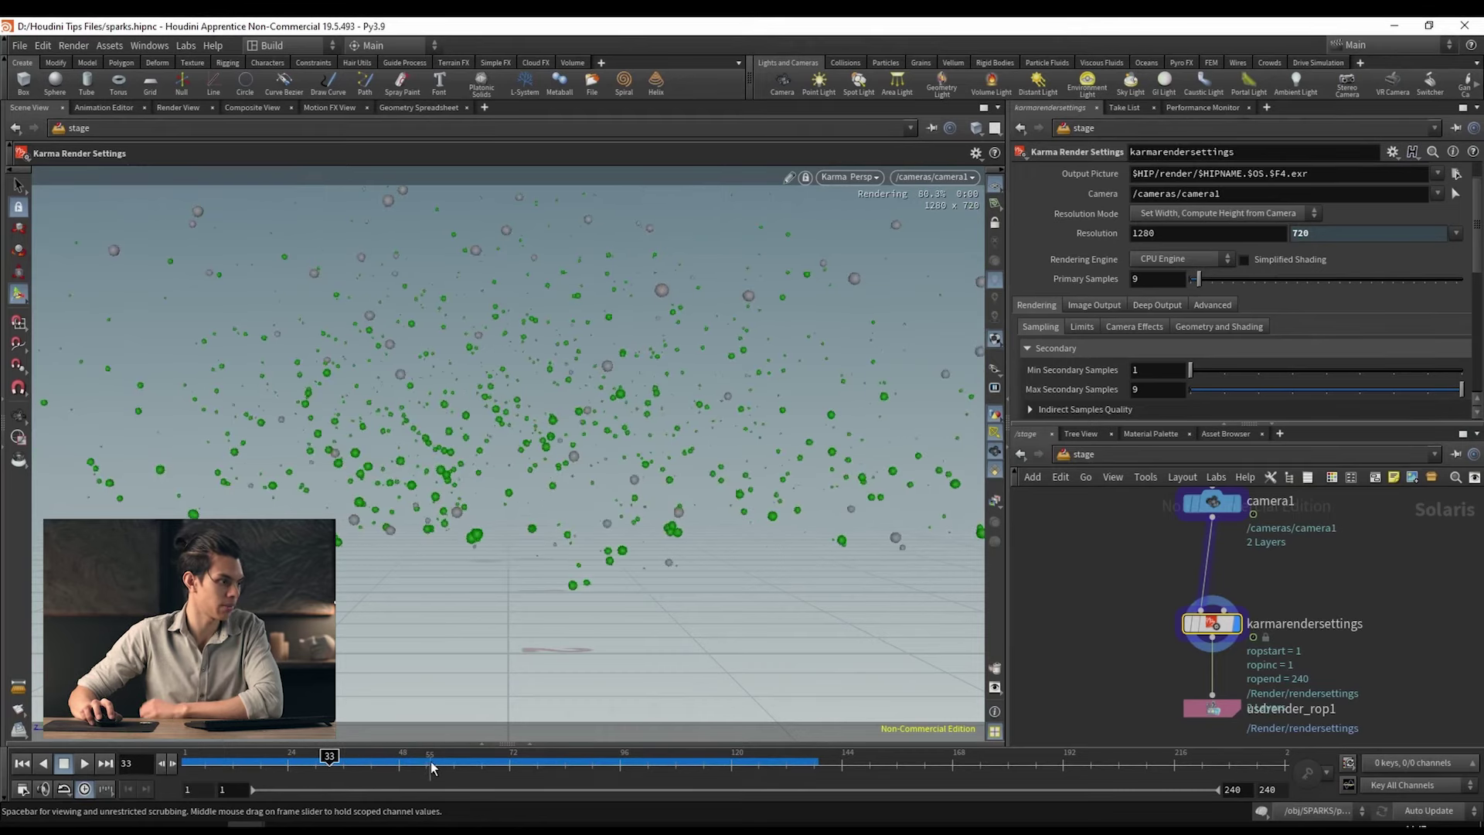
pyautogui.click(459, 763)
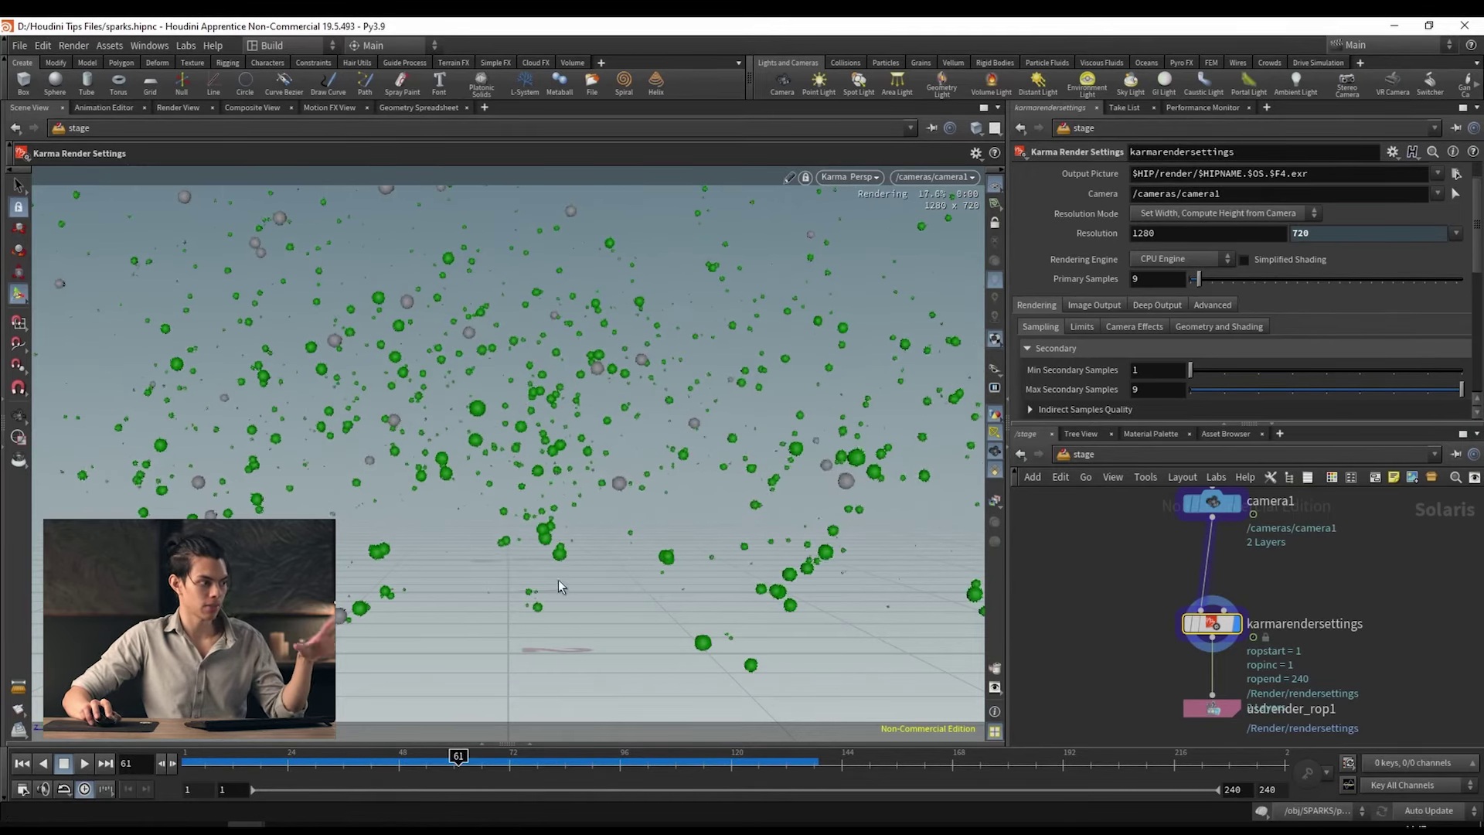
pyautogui.moveTo(391, 464); pyautogui.dragTo(495, 495)
pyautogui.click(361, 762)
pyautogui.moveTo(361, 763); pyautogui.dragTo(528, 763)
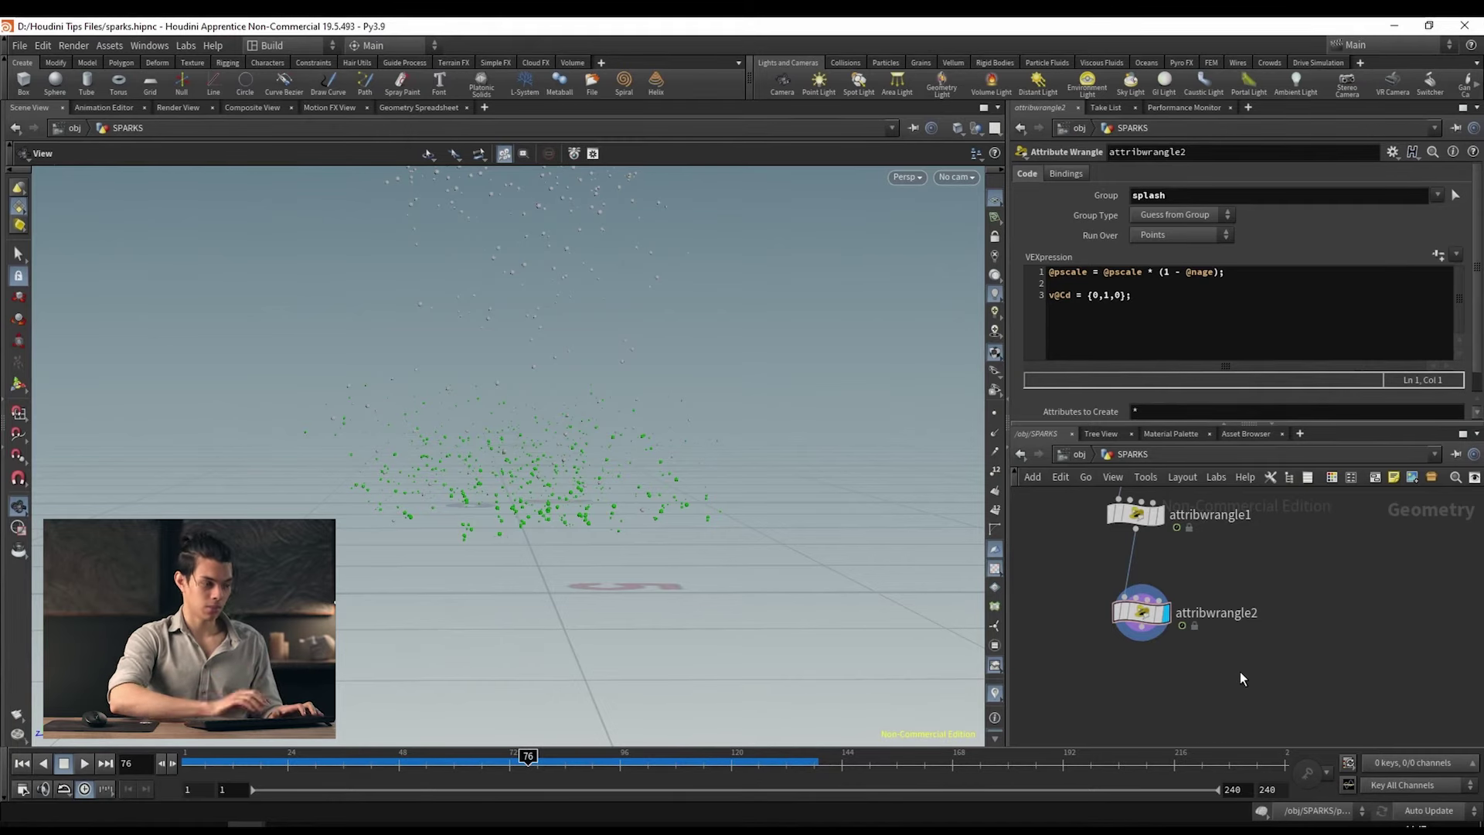
pyautogui.press('Tab')
pyautogui.click(1122, 680)
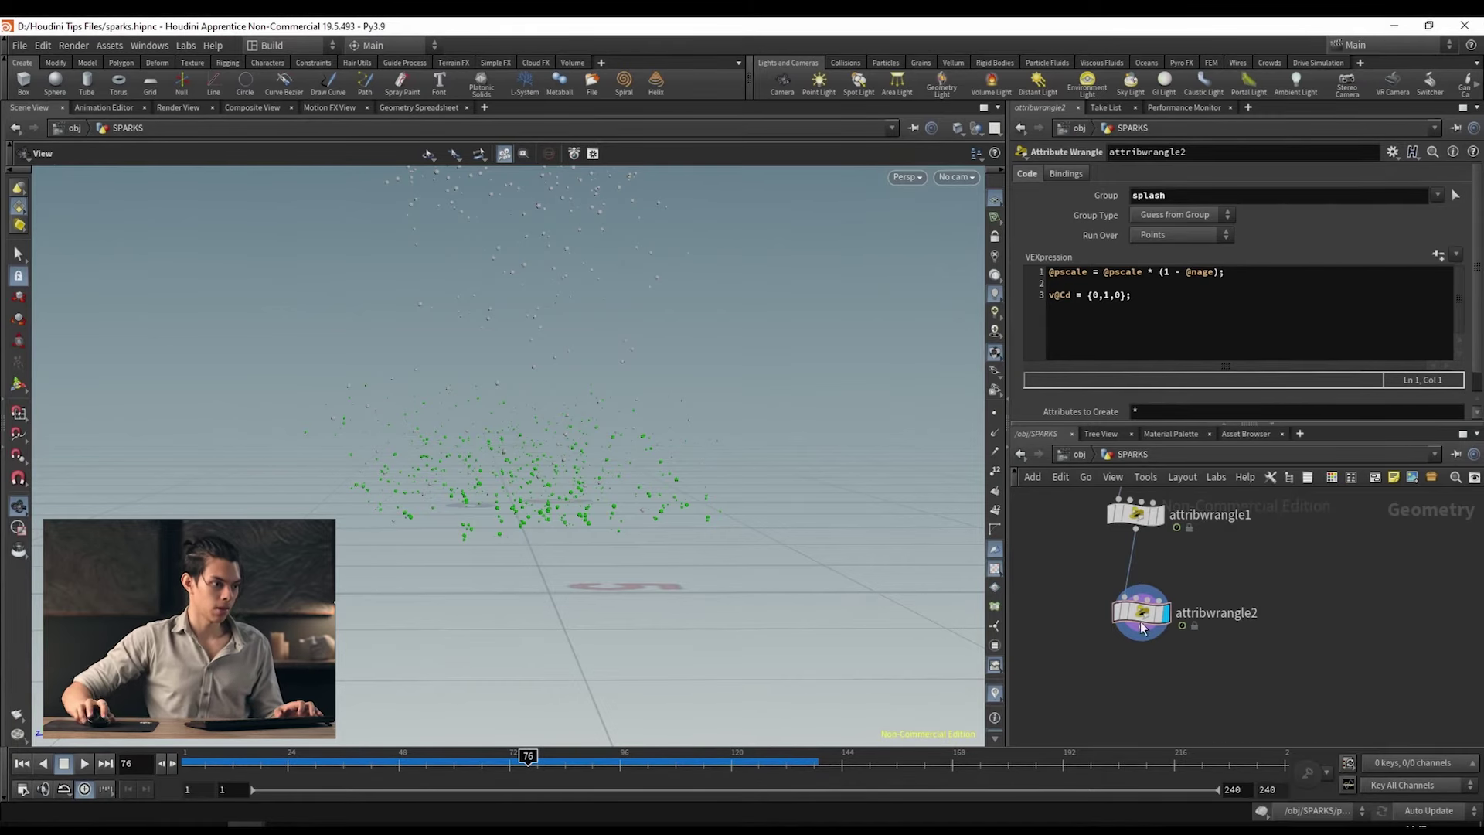
pyautogui.click(1144, 545)
pyautogui.moveTo(1179, 516); pyautogui.dragTo(1165, 568, button='middle')
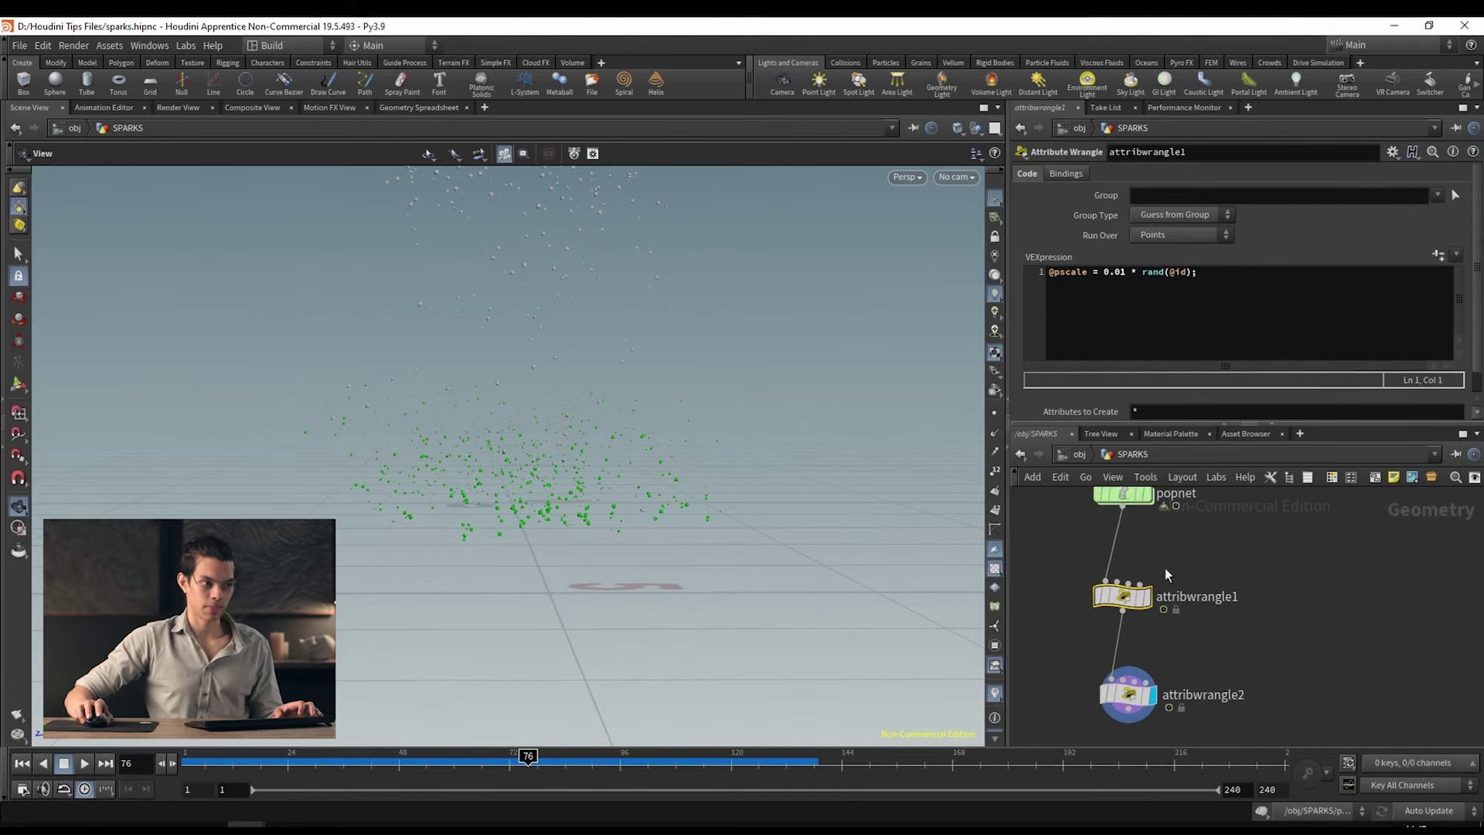
pyautogui.click(1257, 281)
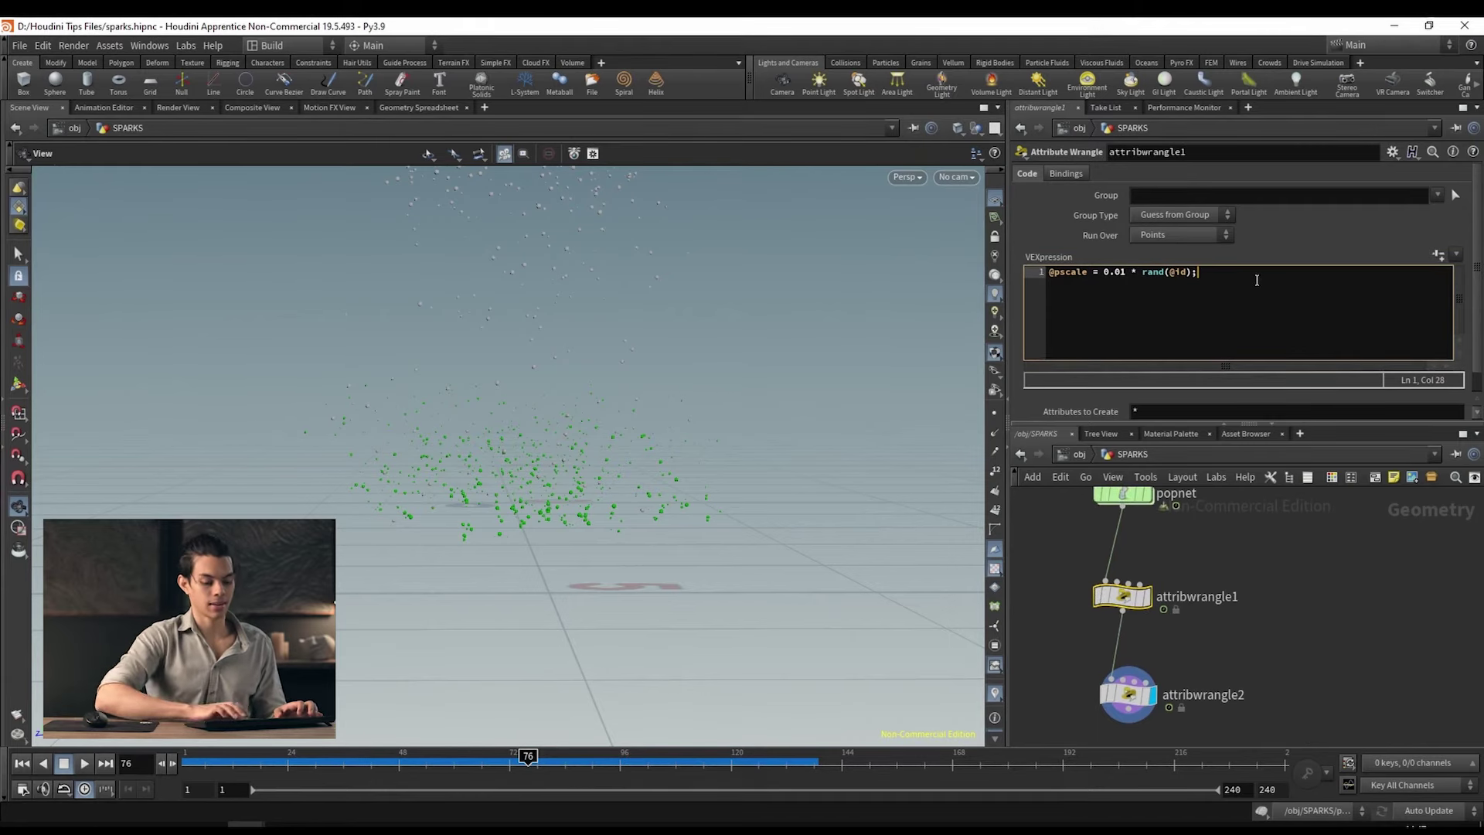
pyautogui.press('Return')
pyautogui.write('v')
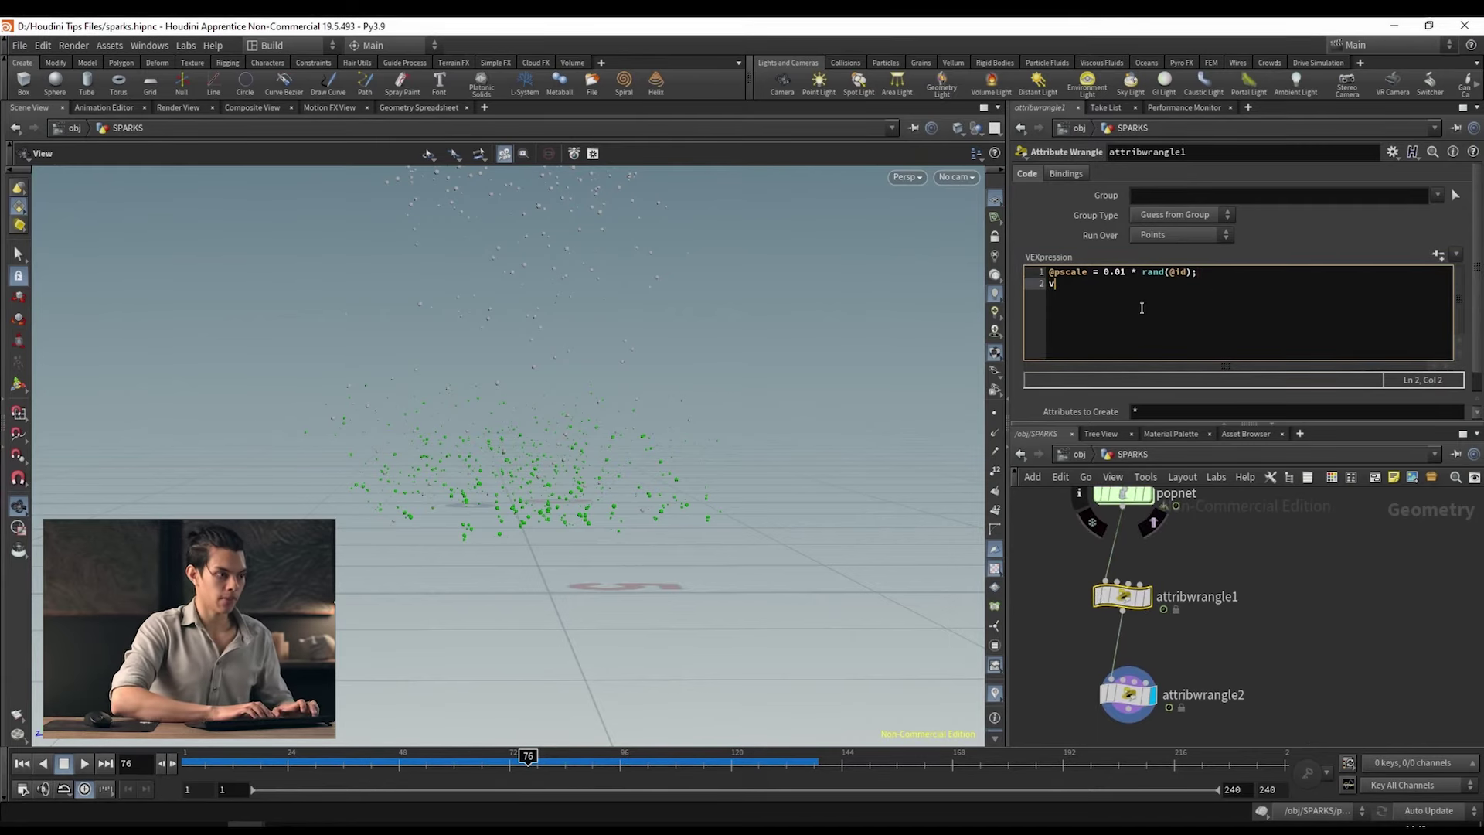
pyautogui.write('@Cd')
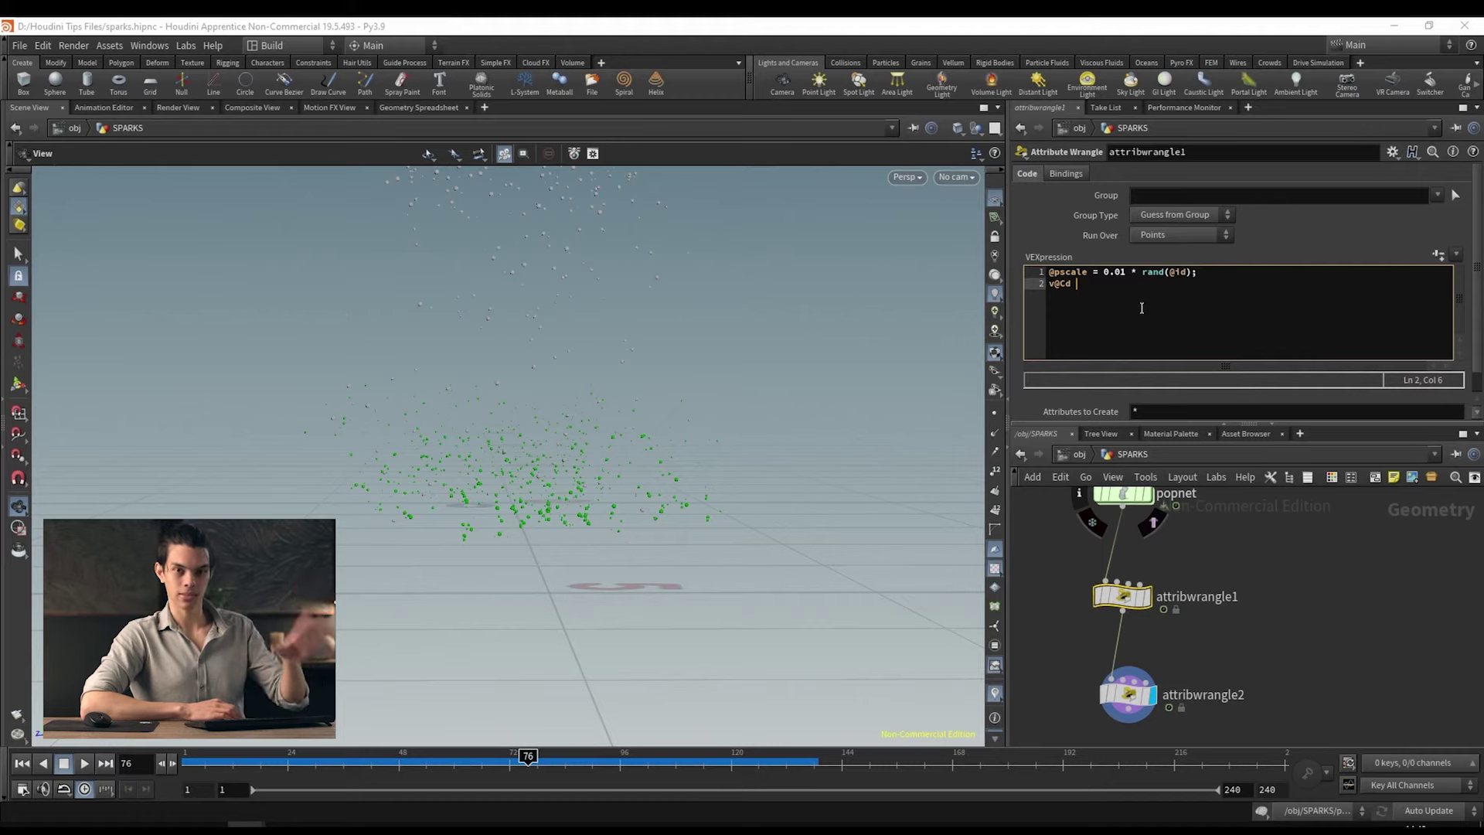
pyautogui.write('= ')
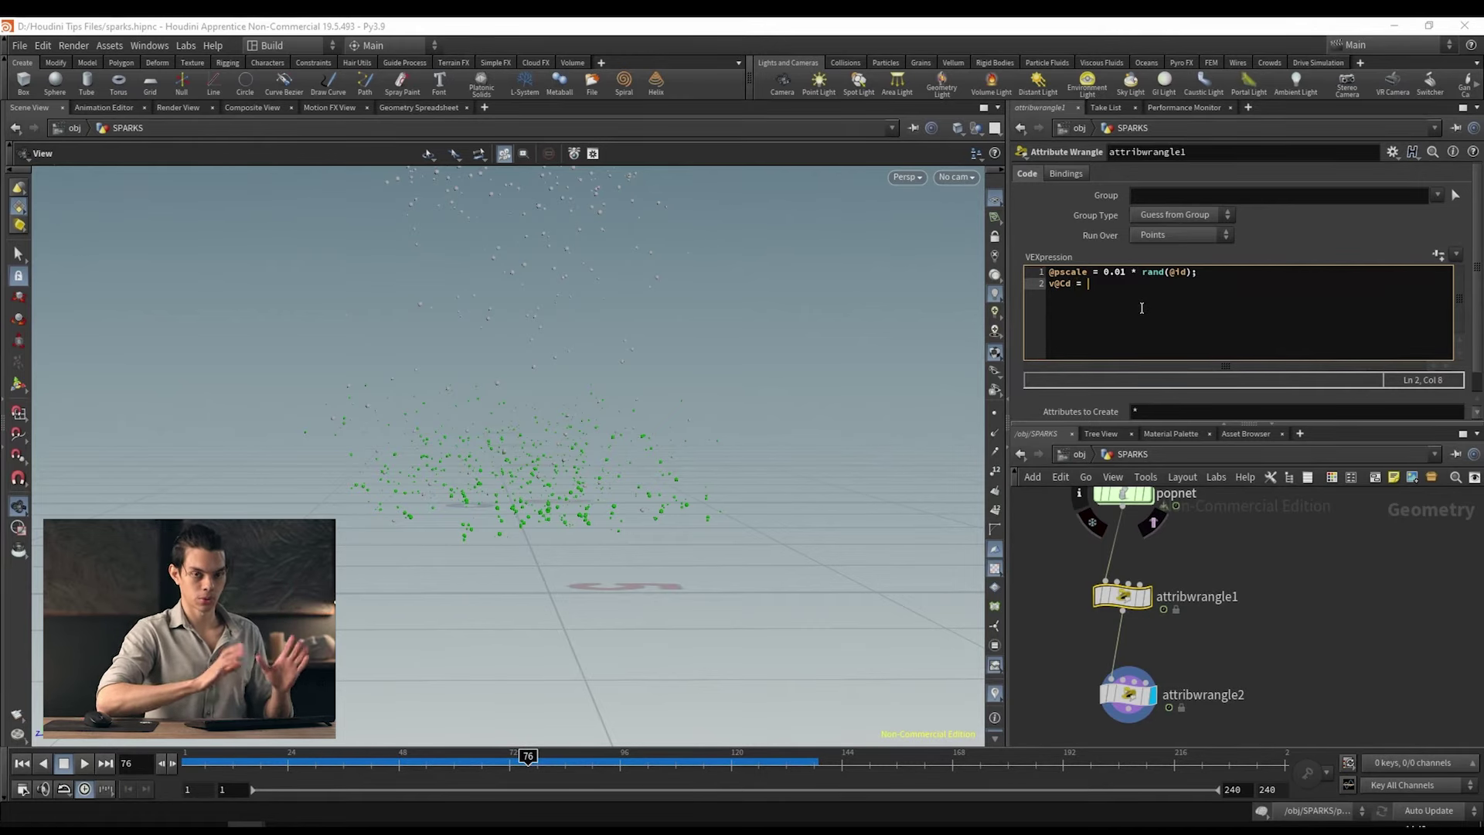
pyautogui.write('chramp')
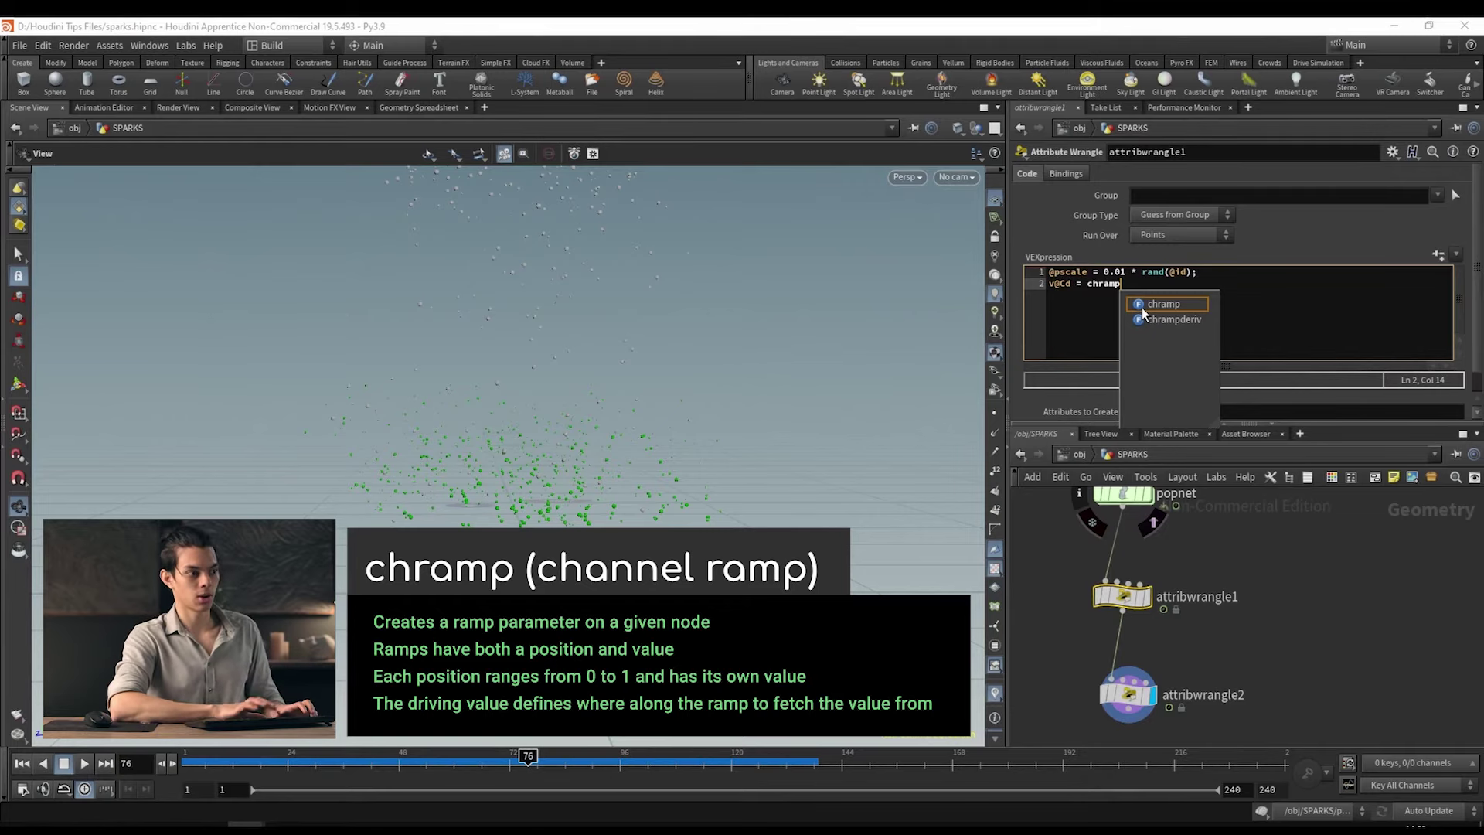
pyautogui.write('(')
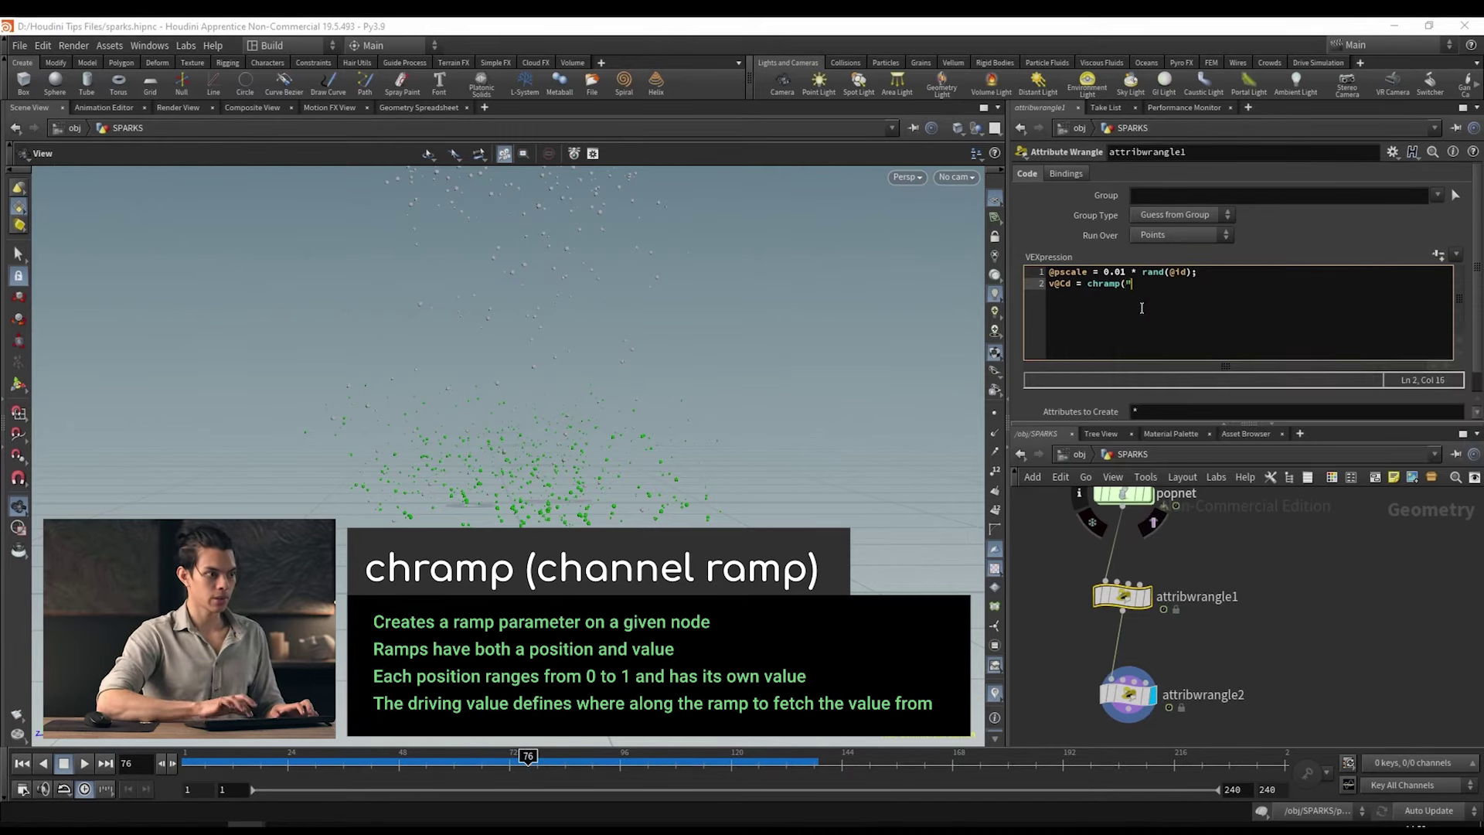
pyautogui.write('"')
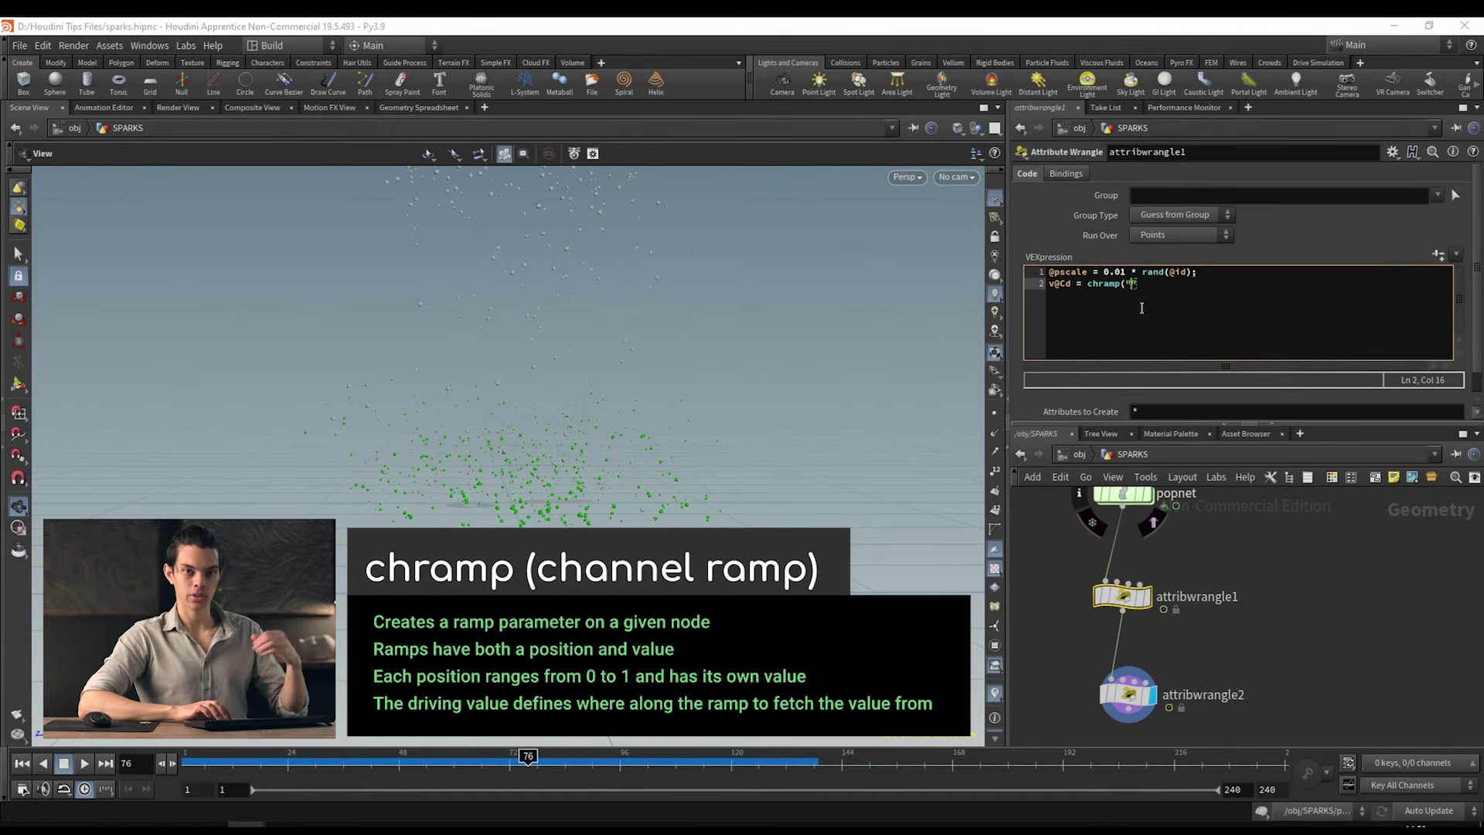
pyautogui.write('color')
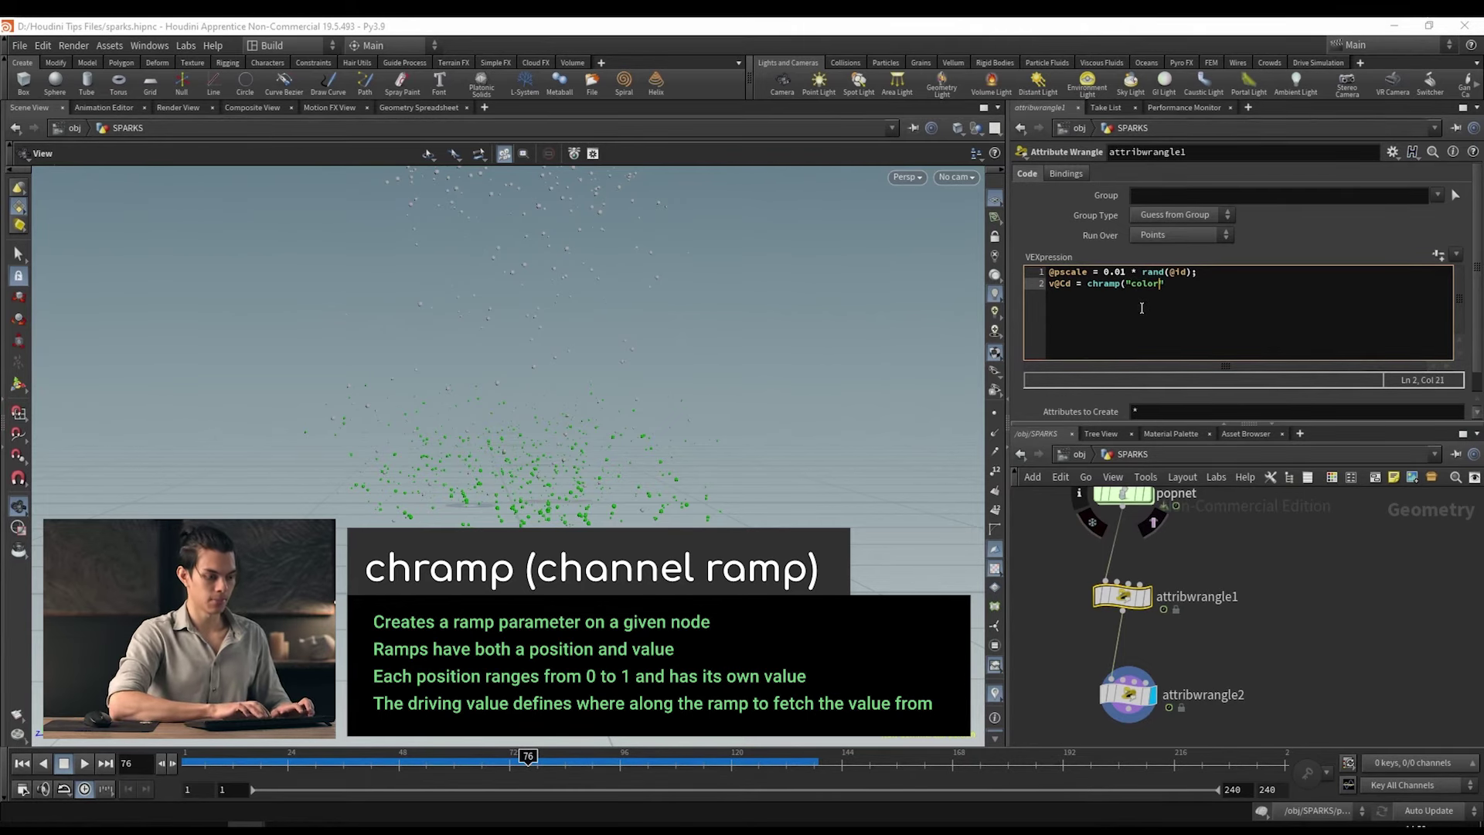
pyautogui.write('_ramp",')
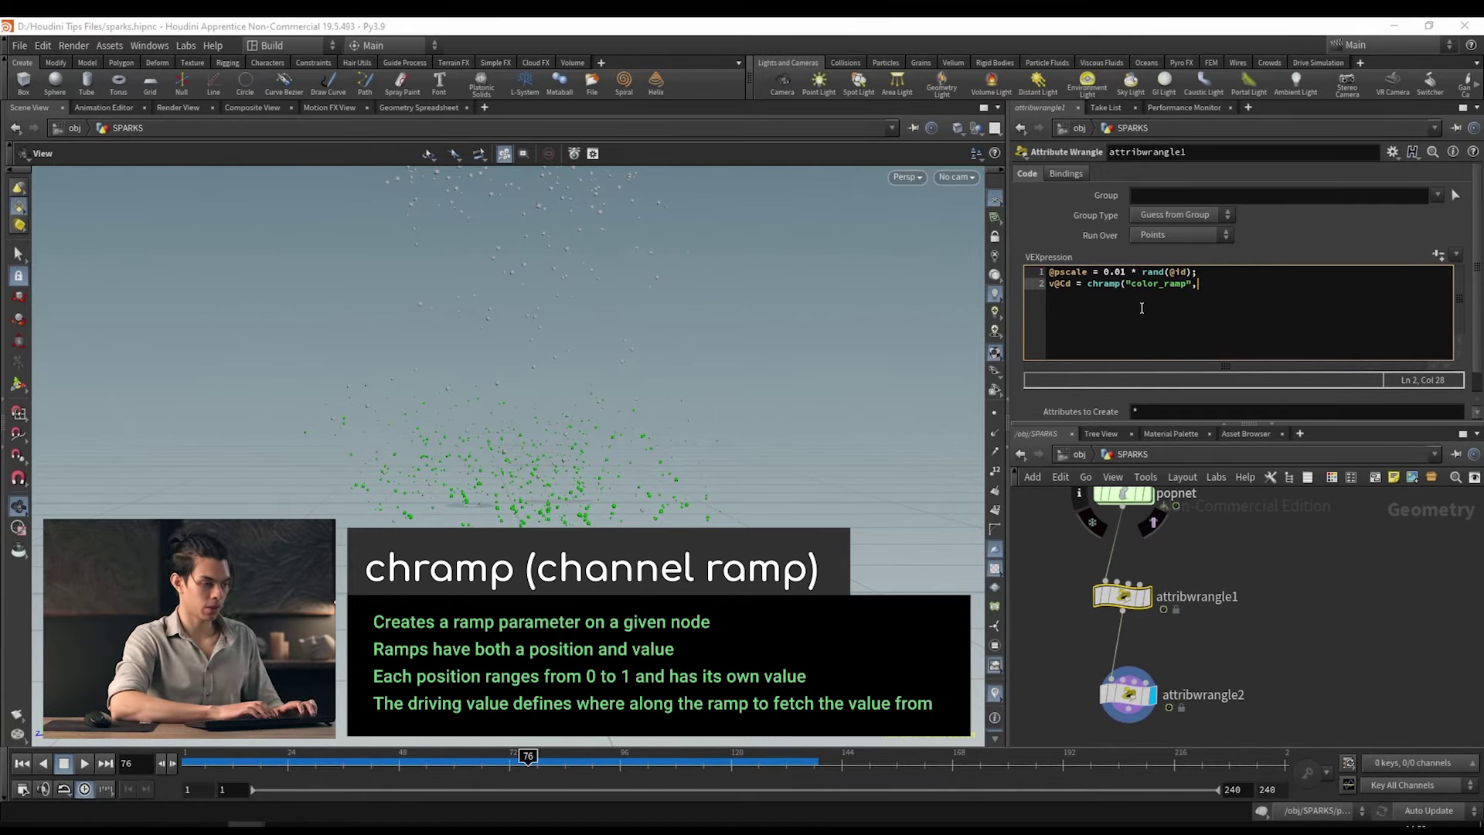
pyautogui.write('@nage);')
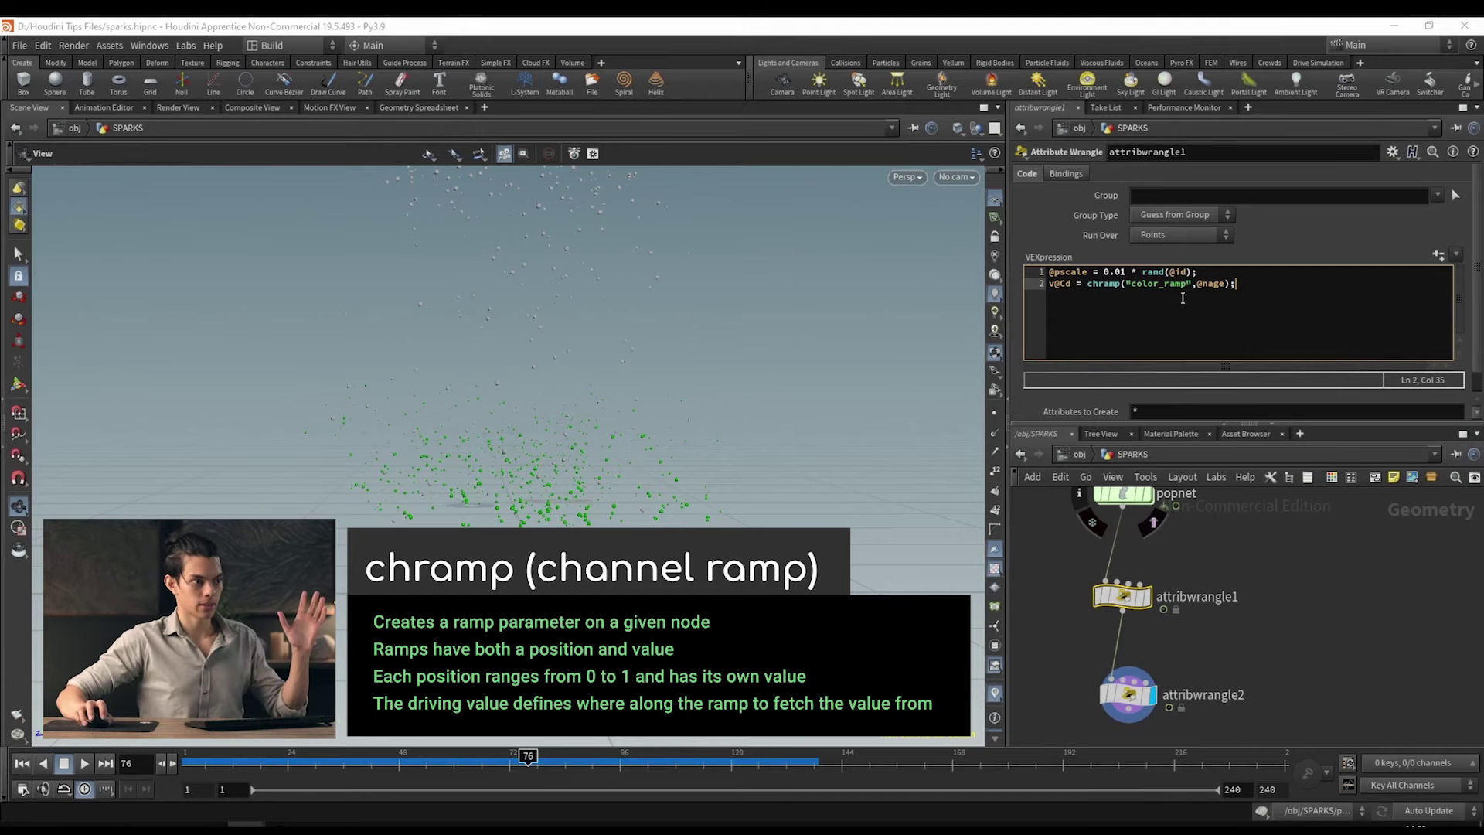
pyautogui.click(1314, 236)
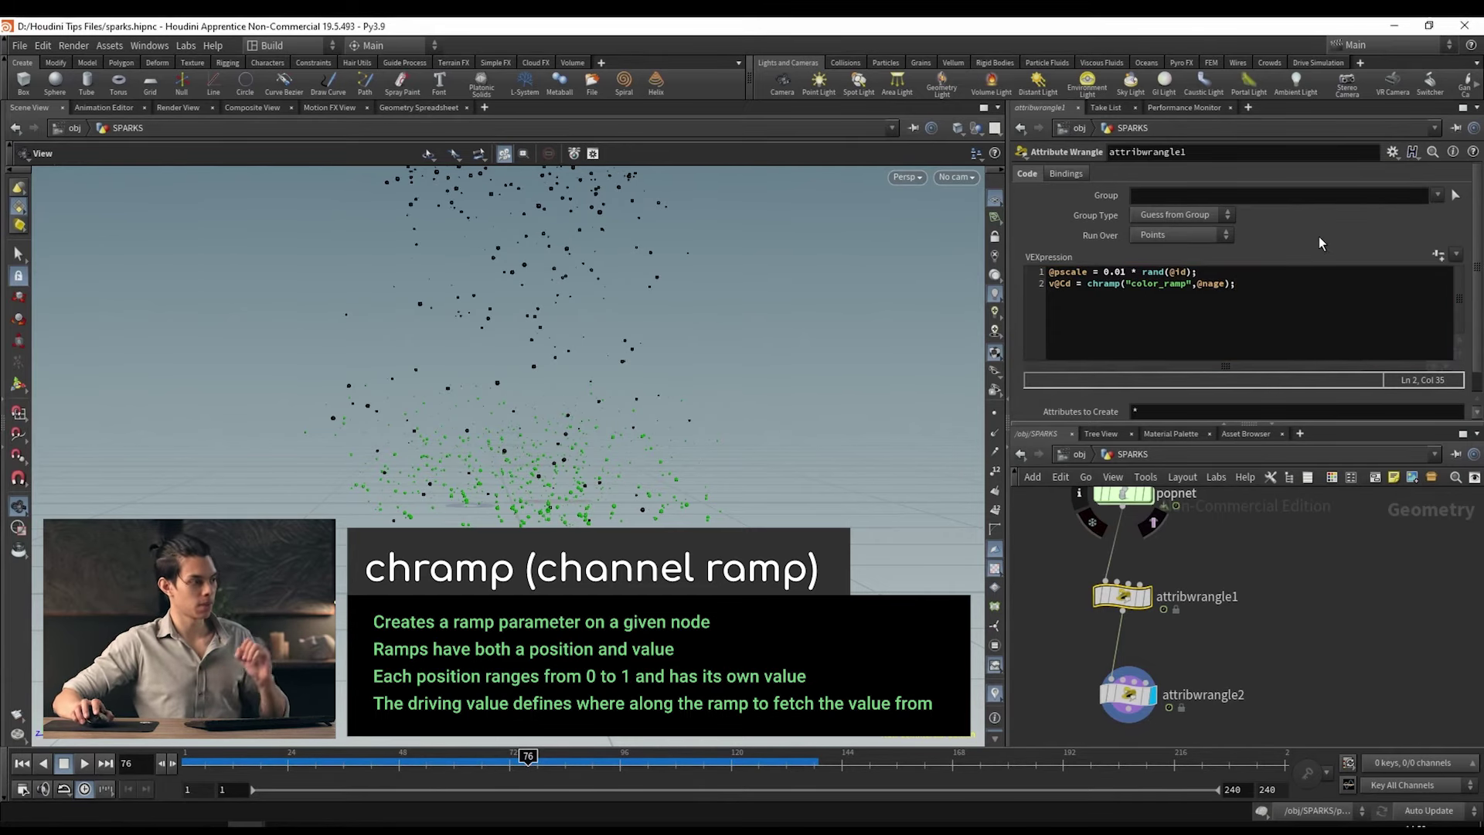
# Step: Scrub the timeline to frame 95 and inspect the colour of the falling particles
pyautogui.moveTo(645, 426); pyautogui.dragTo(576, 503)
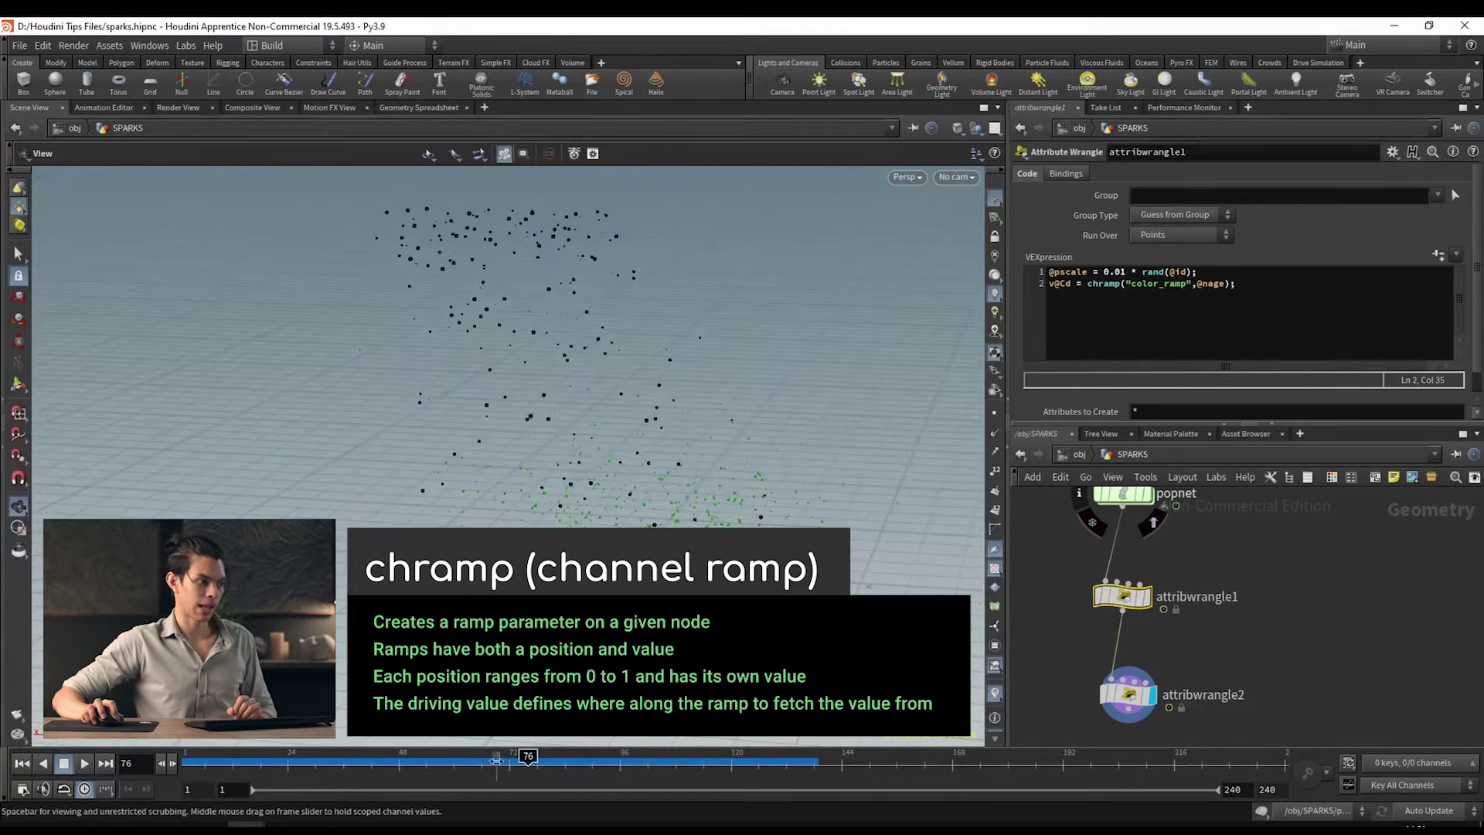
pyautogui.click(370, 757)
pyautogui.moveTo(369, 756); pyautogui.dragTo(615, 756)
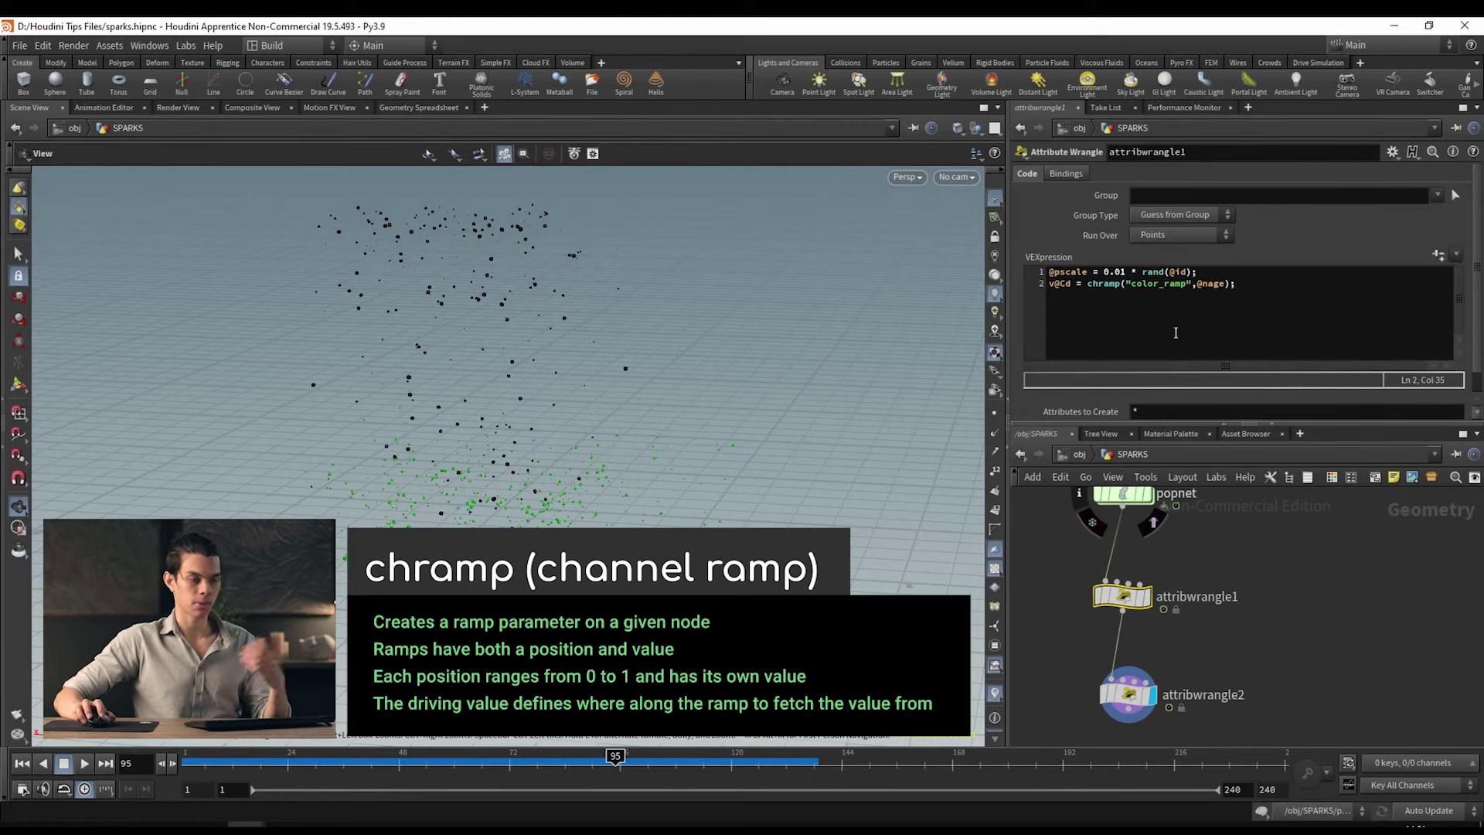
# Step: Create the spare parameter for the color_ramp channel on attribwrangle1 and compare the ramp with the code
pyautogui.click(1435, 258)
pyautogui.scroll(-3, 1092, 406)
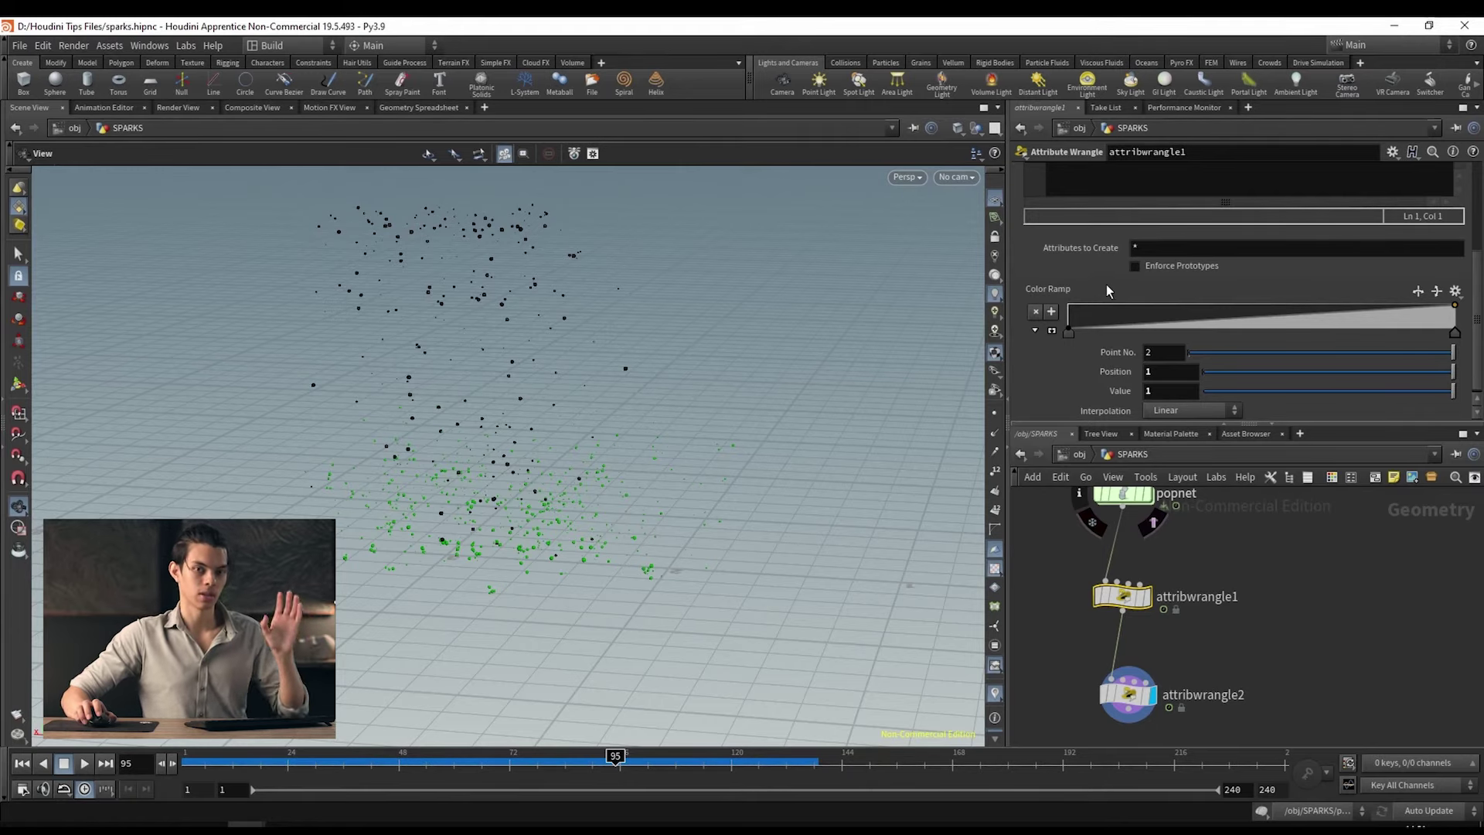
pyautogui.scroll(2, 1104, 286)
pyautogui.scroll(1, 1124, 385)
pyautogui.scroll(-2, 1124, 391)
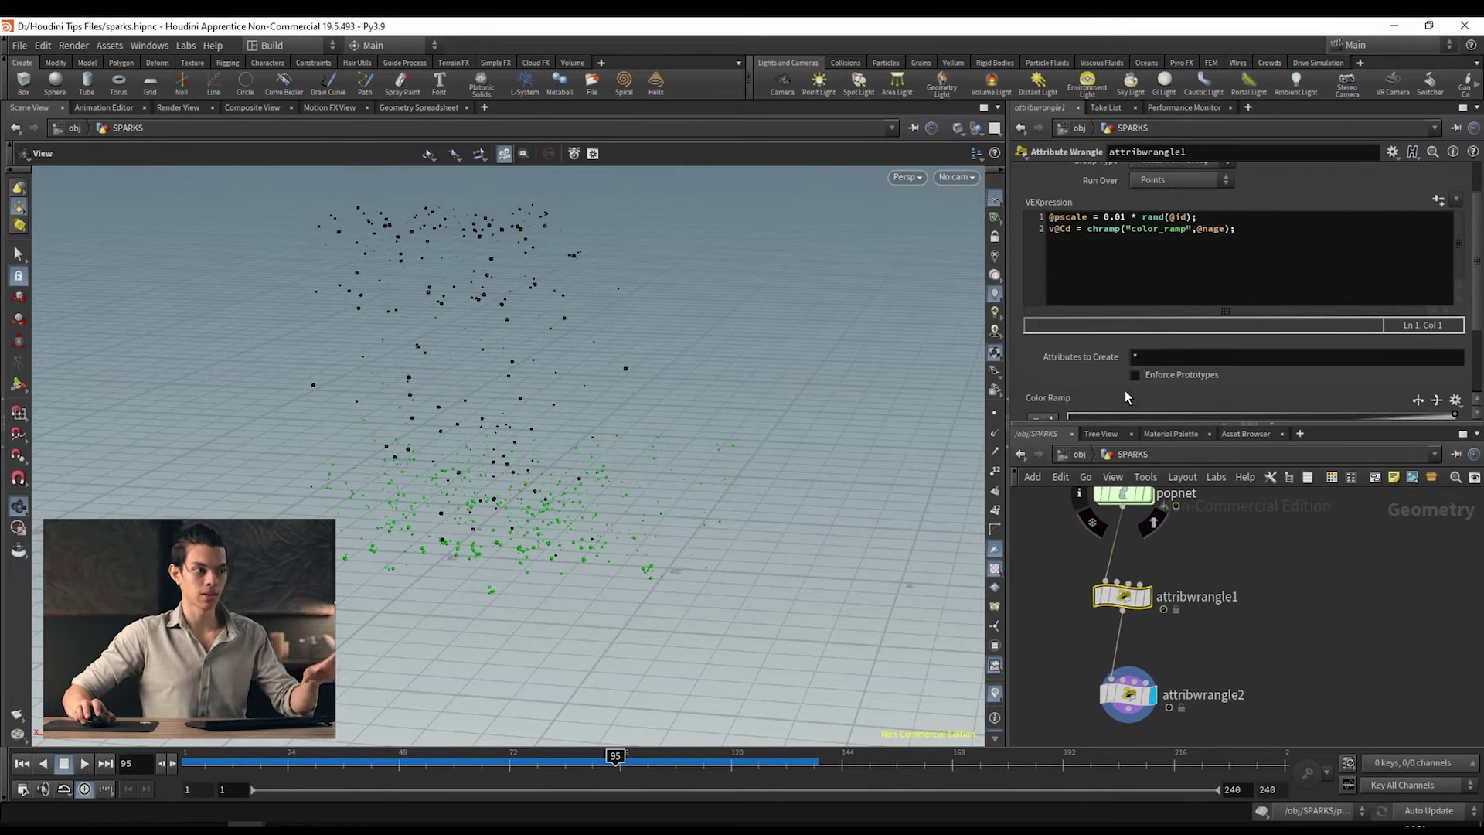
pyautogui.scroll(1, 1107, 348)
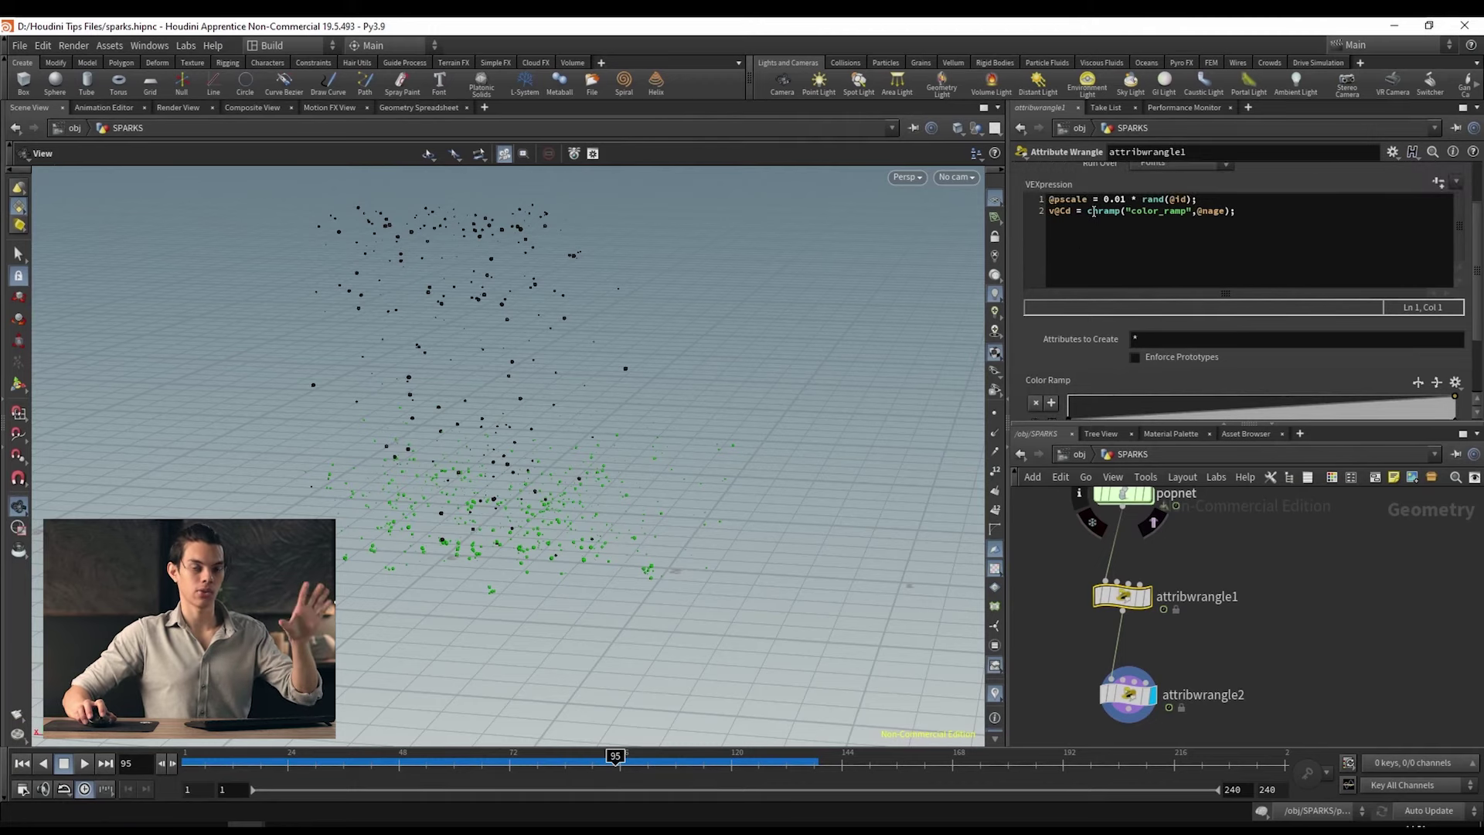
# Step: Try adding a float channel reference to attribwrangle1's code with float f = chf("float");
pyautogui.click(1264, 218)
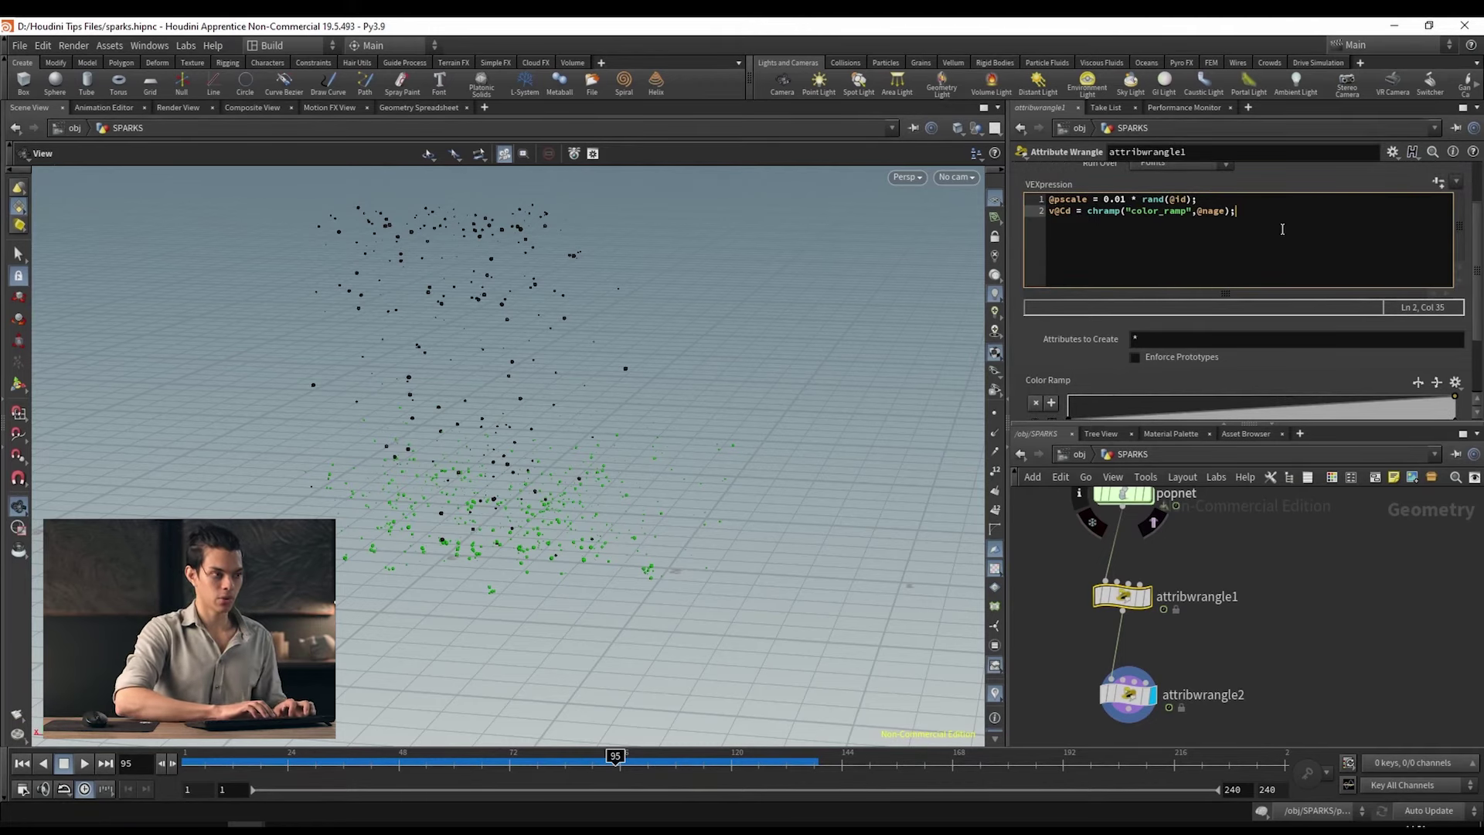
pyautogui.press('Return')
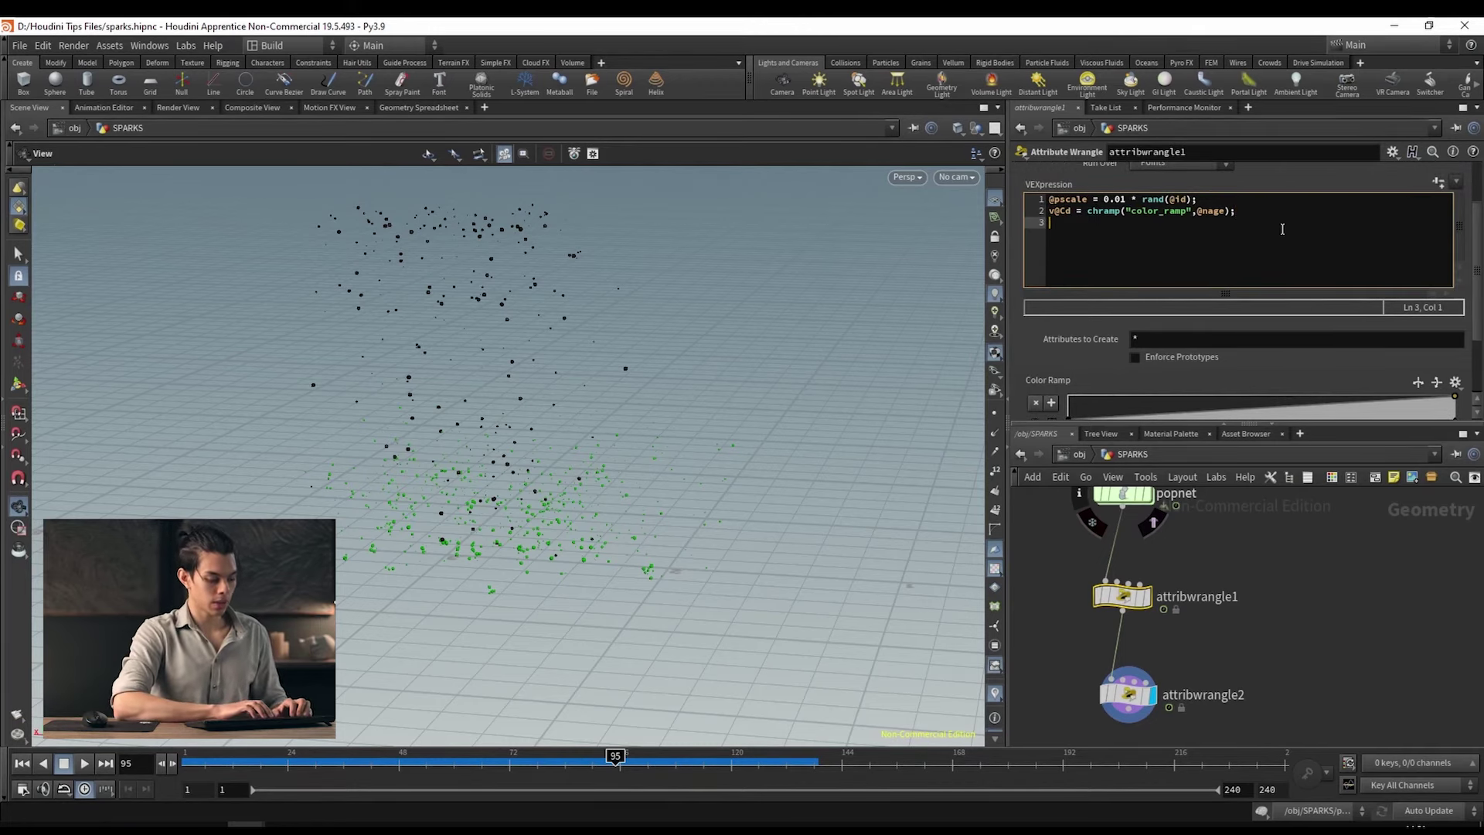
pyautogui.write('float f =')
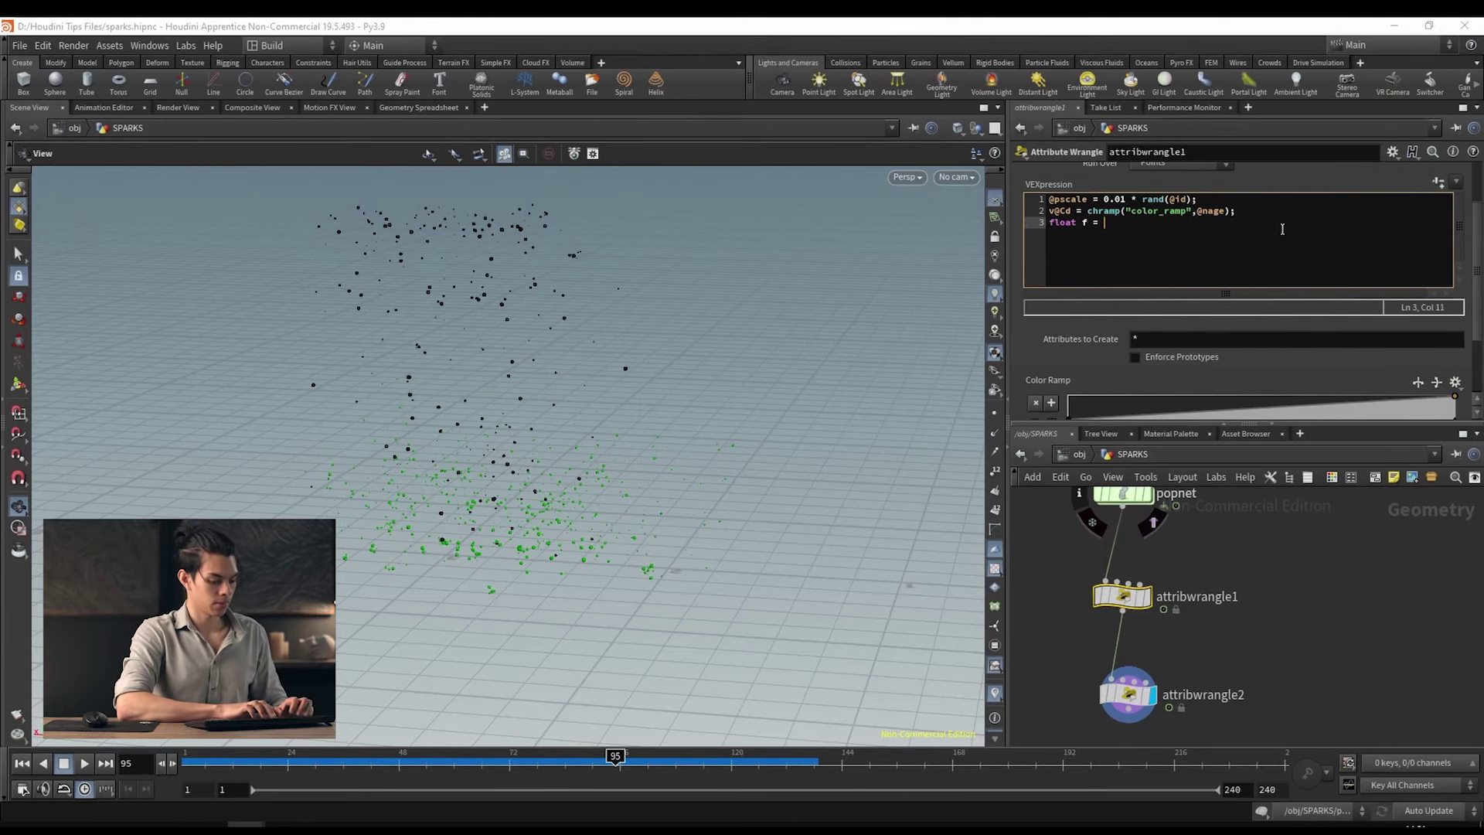
pyautogui.write(' hcf')
pyautogui.press('BackSpace')
pyautogui.press('BackSpace')
pyautogui.press('BackSpace')
pyautogui.write('chf(')
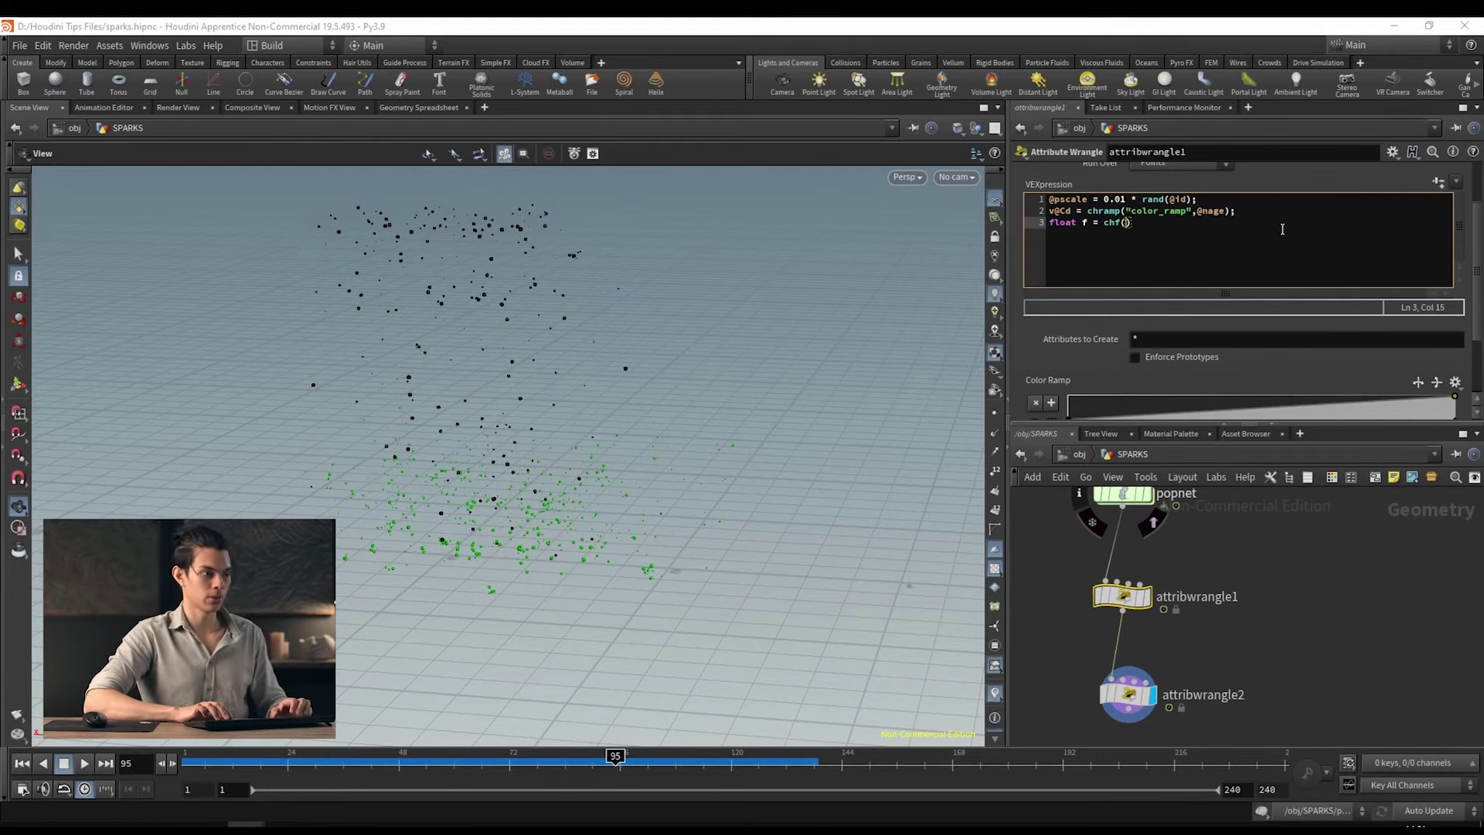
pyautogui.write('float"')
pyautogui.press('End')
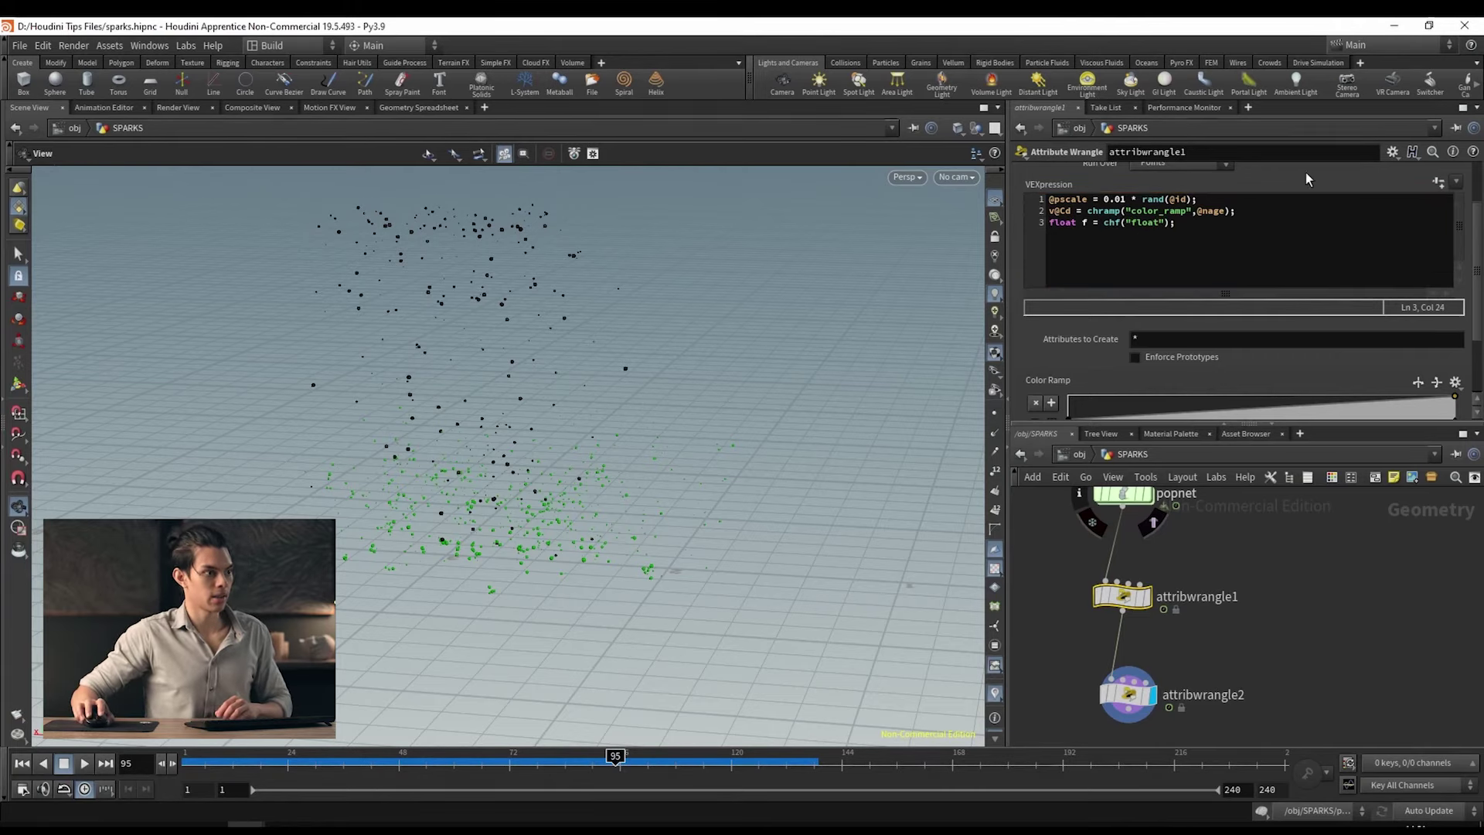
# Step: Generate the spare parameter for the float channel on attribwrangle1 and try out different Float values
pyautogui.scroll(-2, 1088, 355)
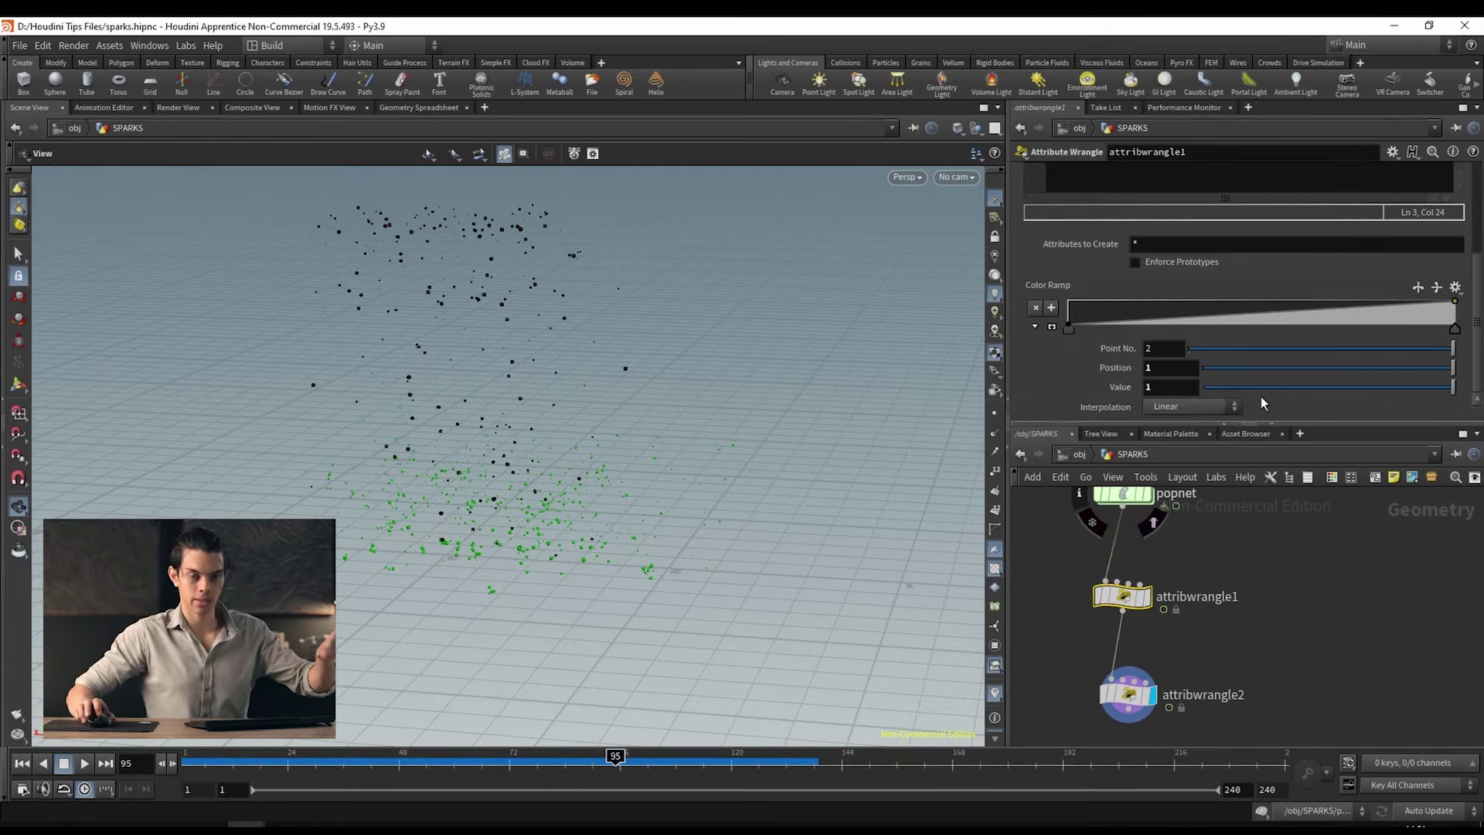
pyautogui.scroll(3, 1313, 402)
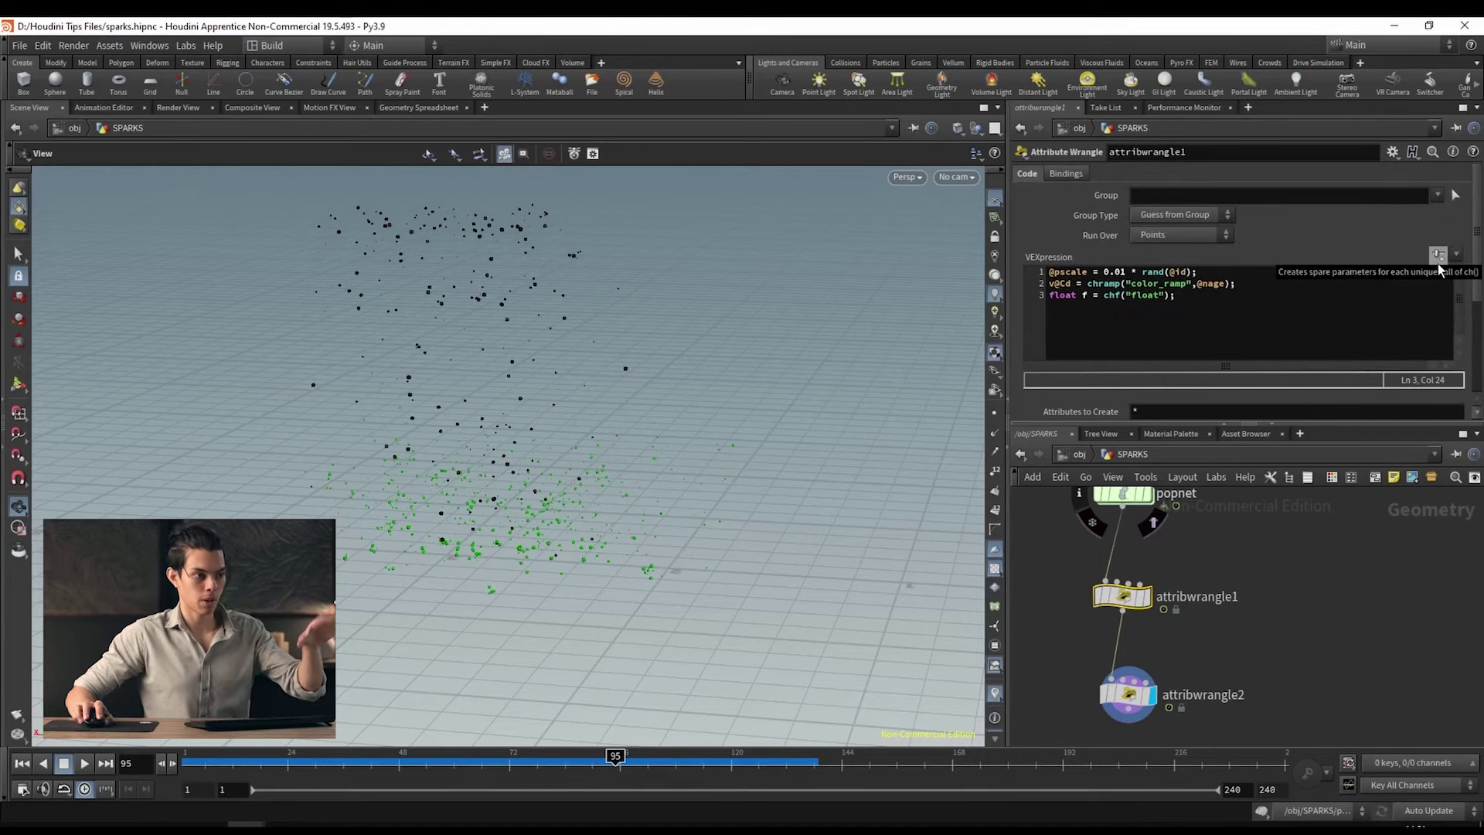
pyautogui.click(1438, 259)
pyautogui.scroll(-3, 1073, 407)
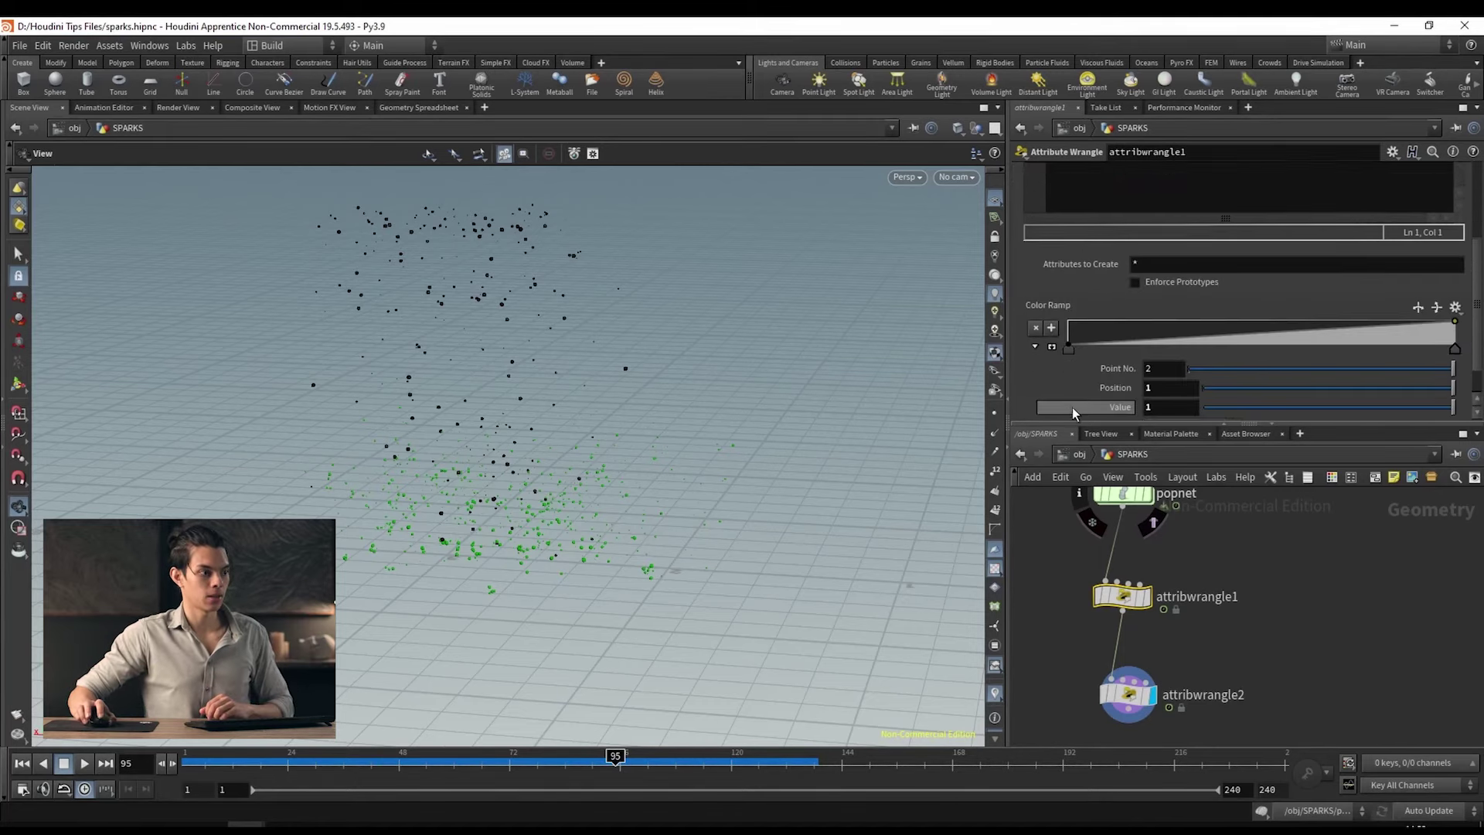
pyautogui.scroll(-1, 1083, 359)
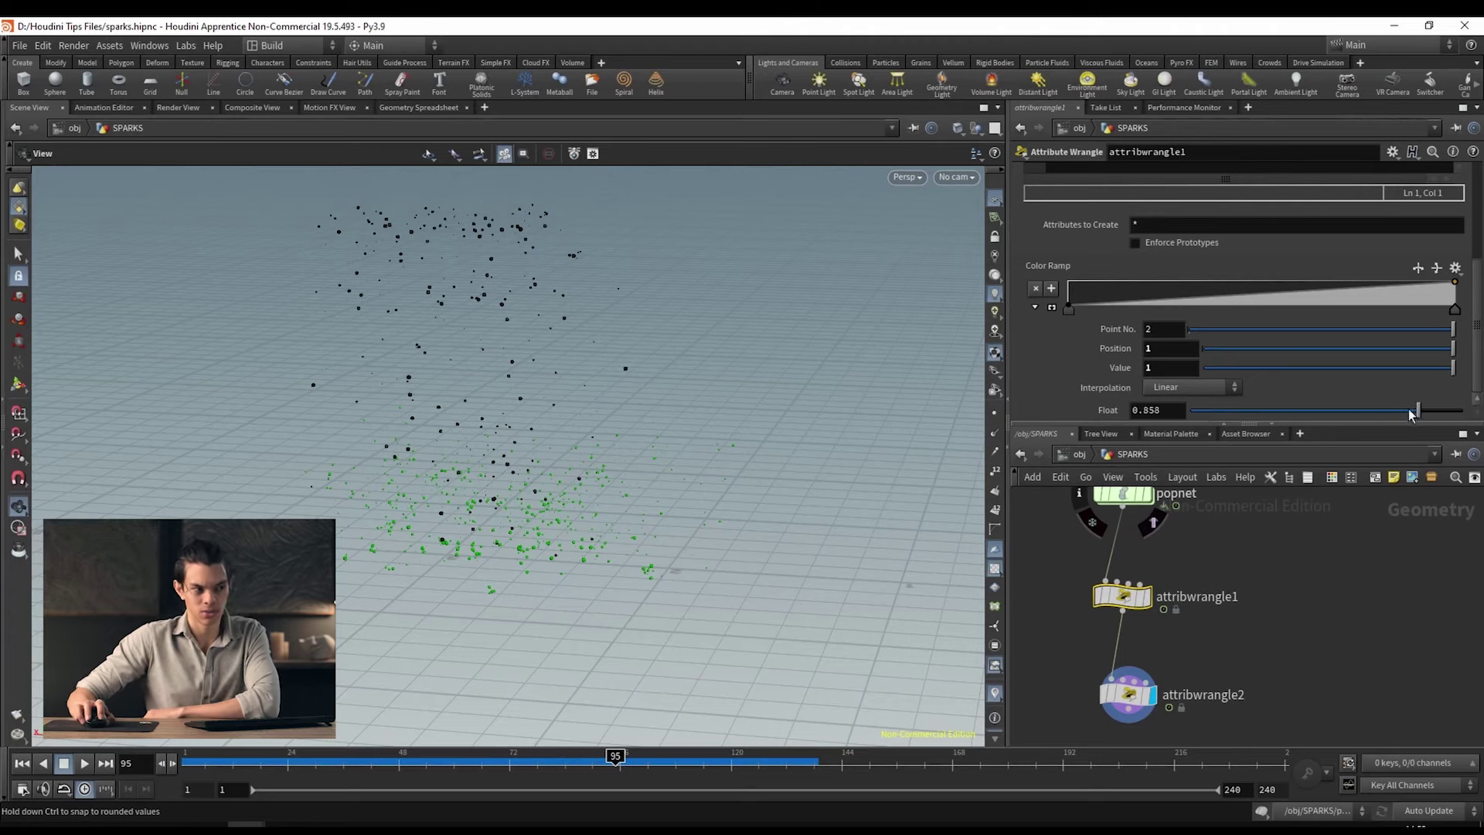
pyautogui.moveTo(1409, 414); pyautogui.dragTo(1440, 410)
pyautogui.scroll(5, 1290, 290)
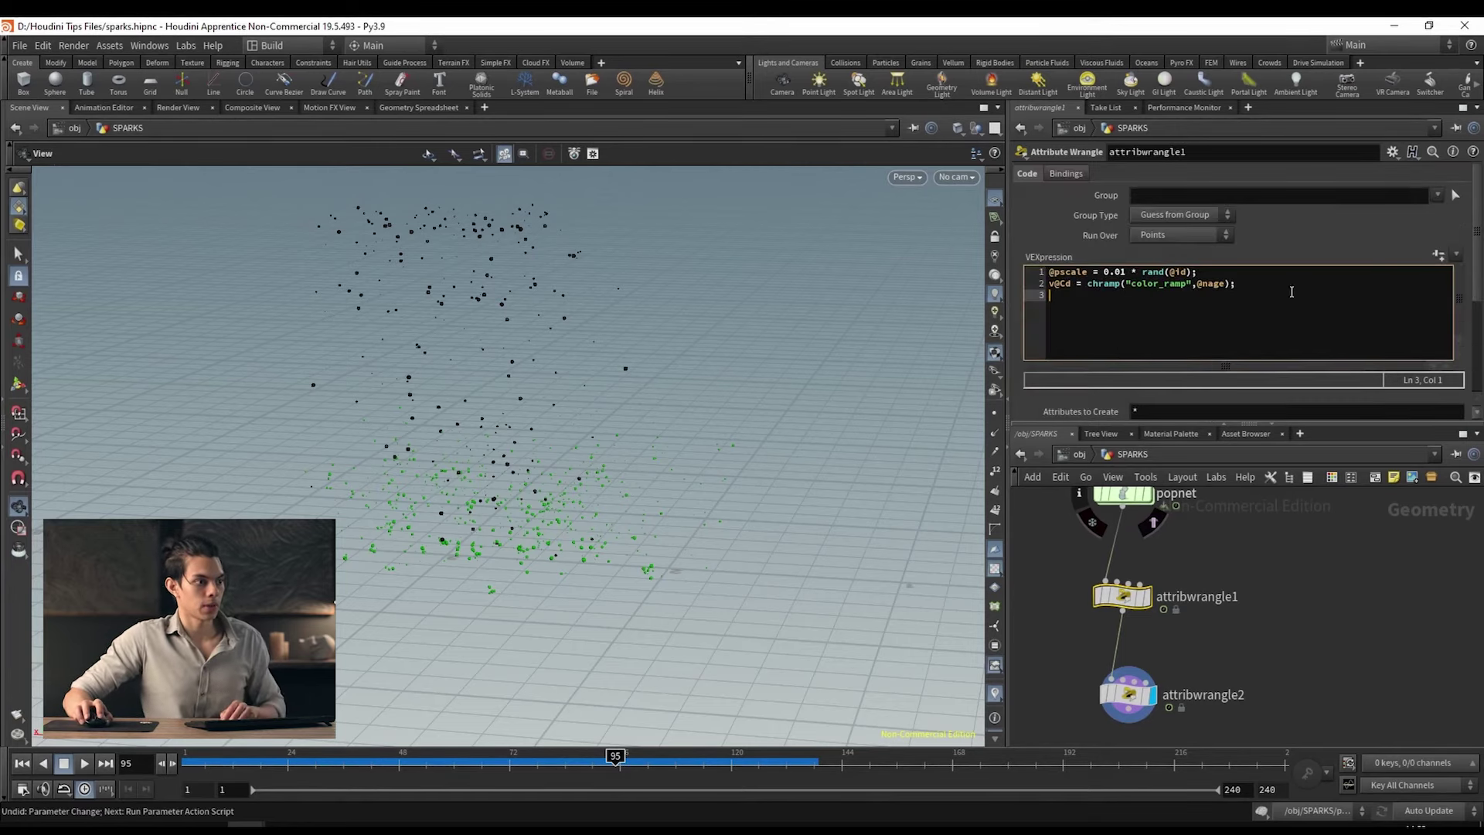
# Step: Examine the Color Ramp parameter of attribwrangle1 and the parameters of the popnet and grid1 nodes
pyautogui.click(1258, 285)
pyautogui.scroll(-4, 1090, 398)
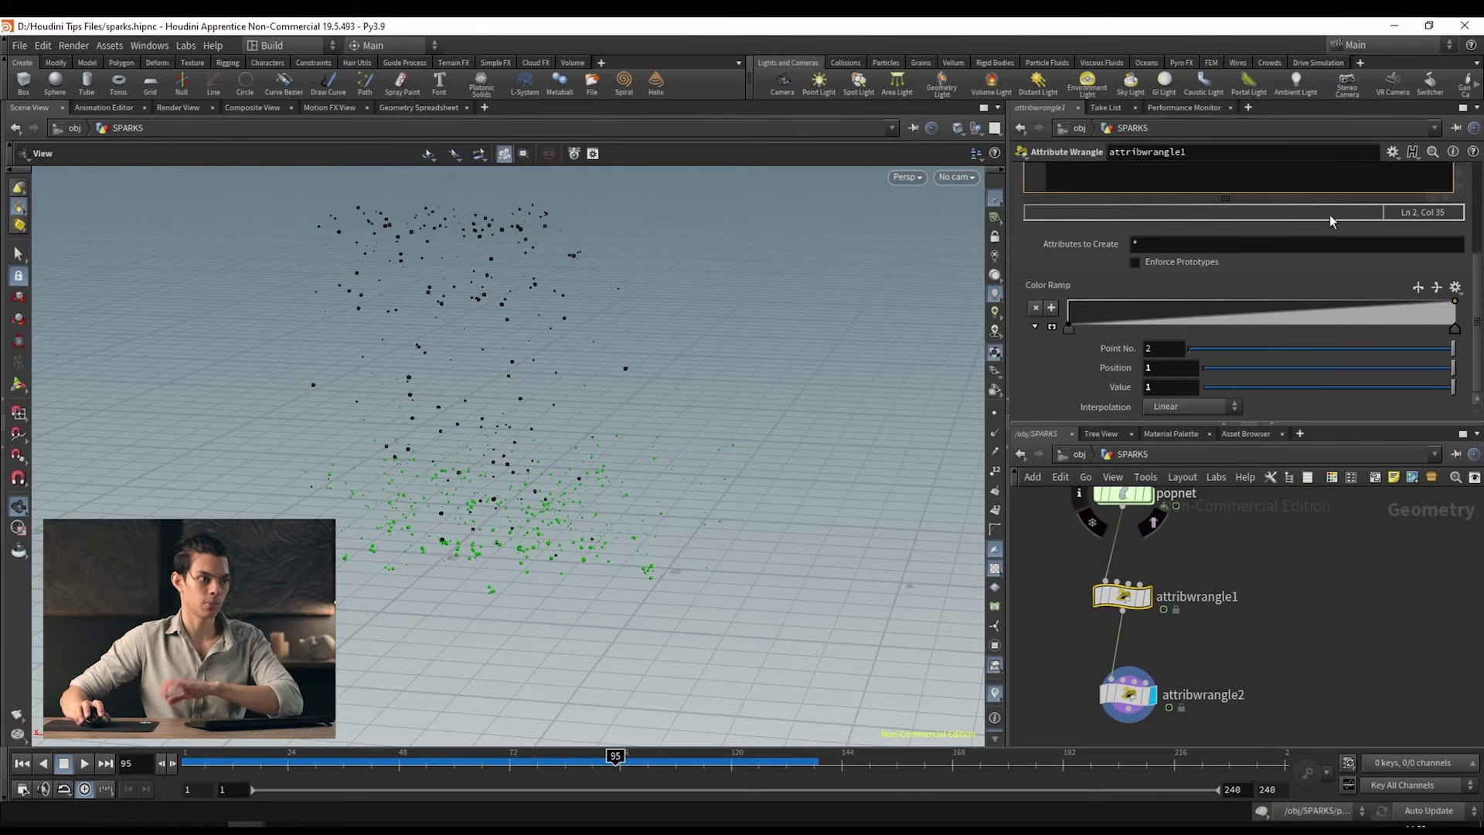
pyautogui.scroll(3, 1278, 321)
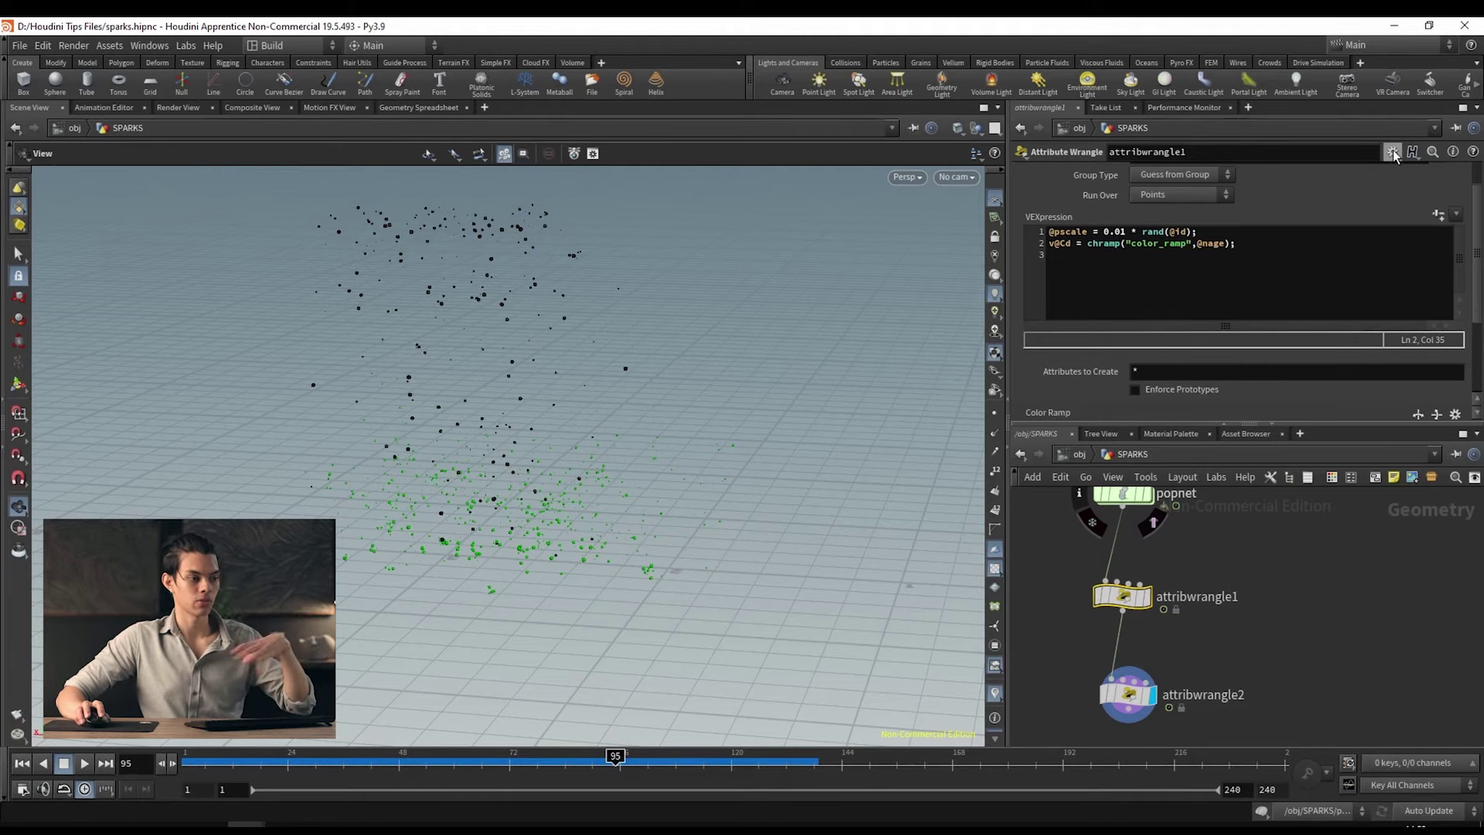
pyautogui.moveTo(1196, 499); pyautogui.dragTo(1222, 575, button='middle')
pyautogui.click(1147, 570)
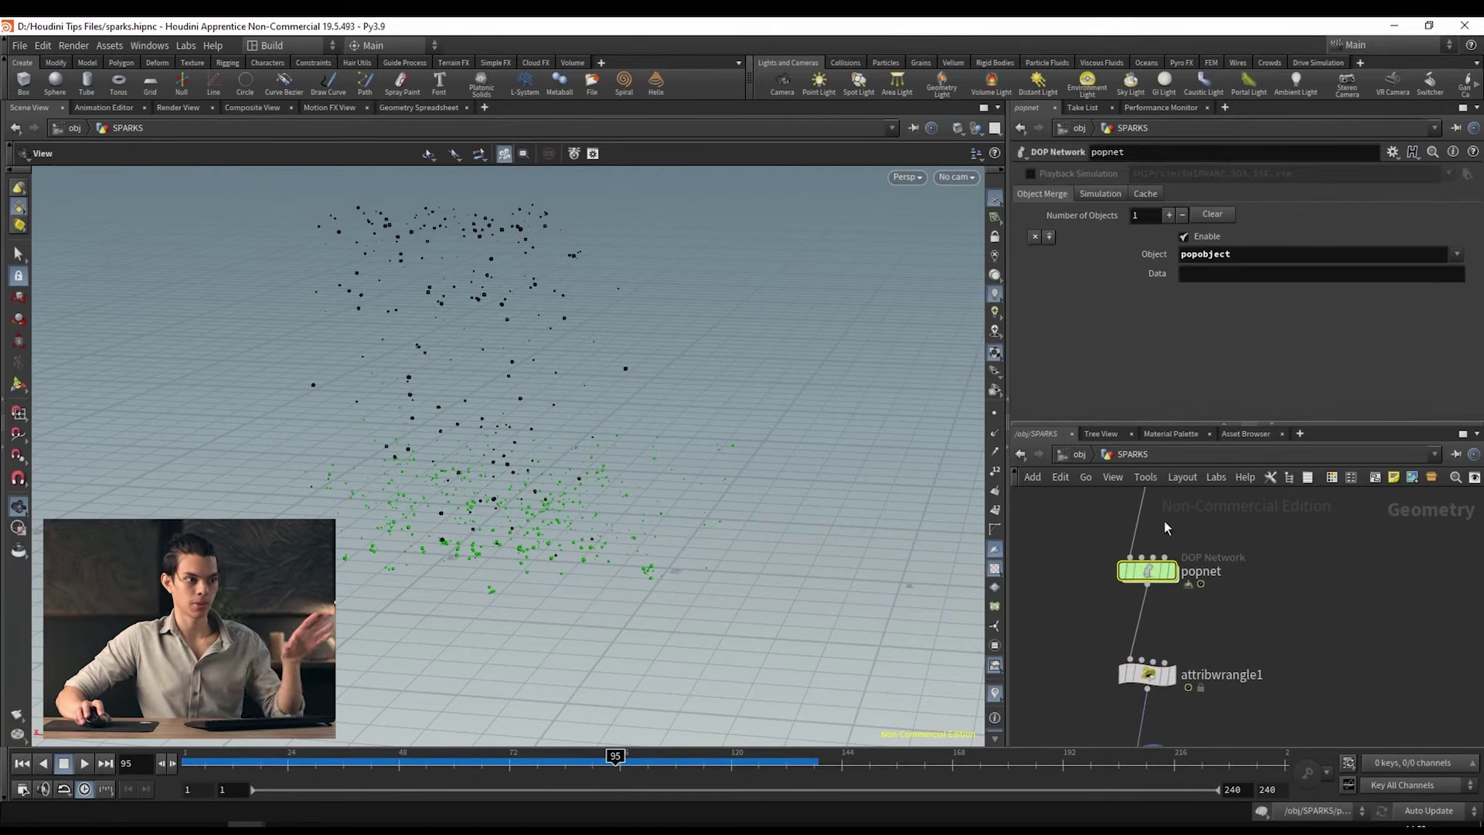
pyautogui.moveTo(1290, 508)
pyautogui.mouseDown(button='middle')
pyautogui.moveTo(1276, 671)
pyautogui.moveTo(1289, 513)
pyautogui.mouseUp(button='middle')
pyautogui.click(1117, 623)
pyautogui.moveTo(1225, 744); pyautogui.dragTo(1220, 656, button='middle')
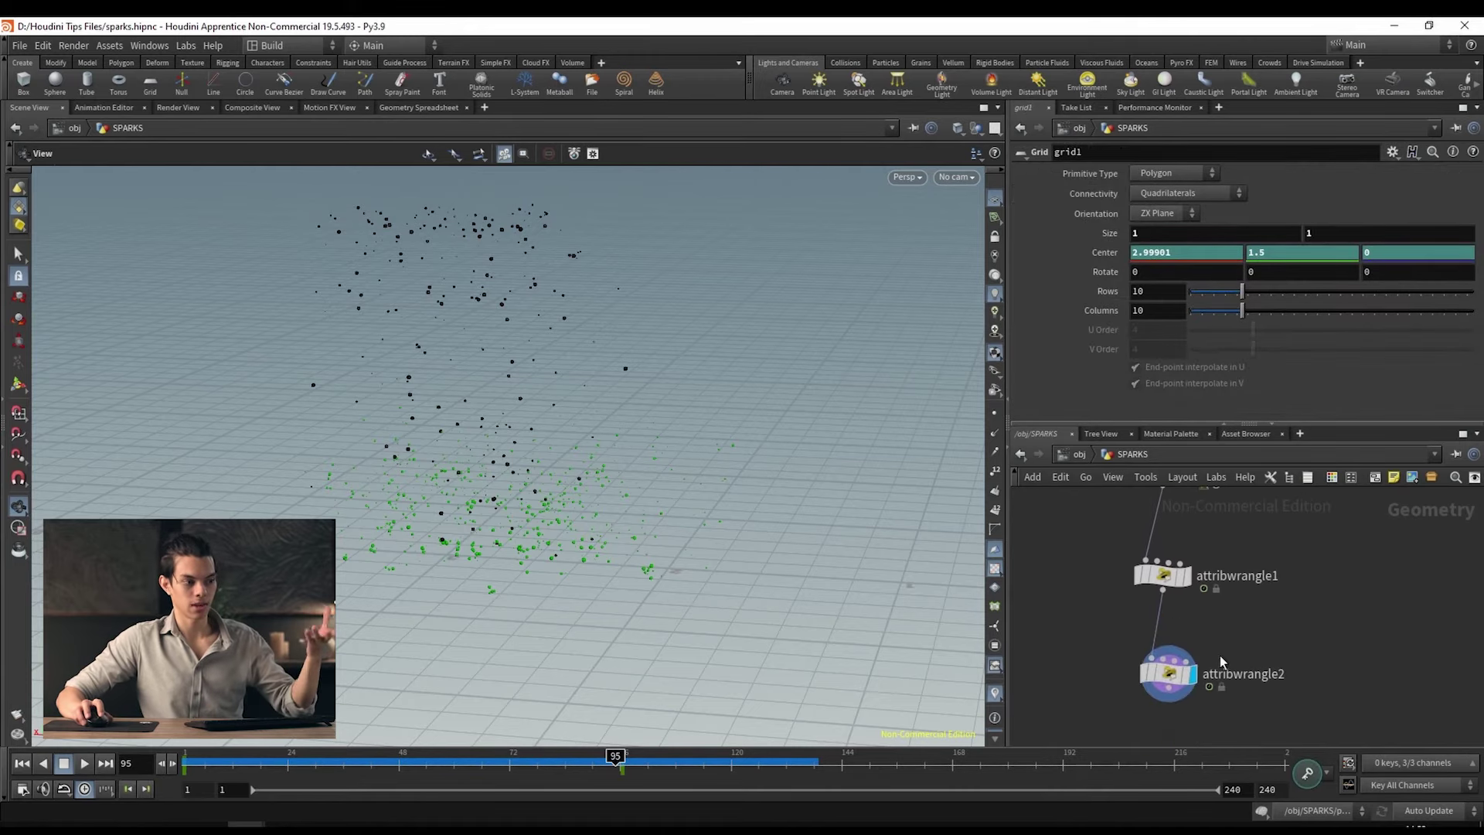
# Step: Open the parameter interface editor for attribwrangle1 and collapse the Code and Bindings folders in its existing parameters
pyautogui.click(1164, 576)
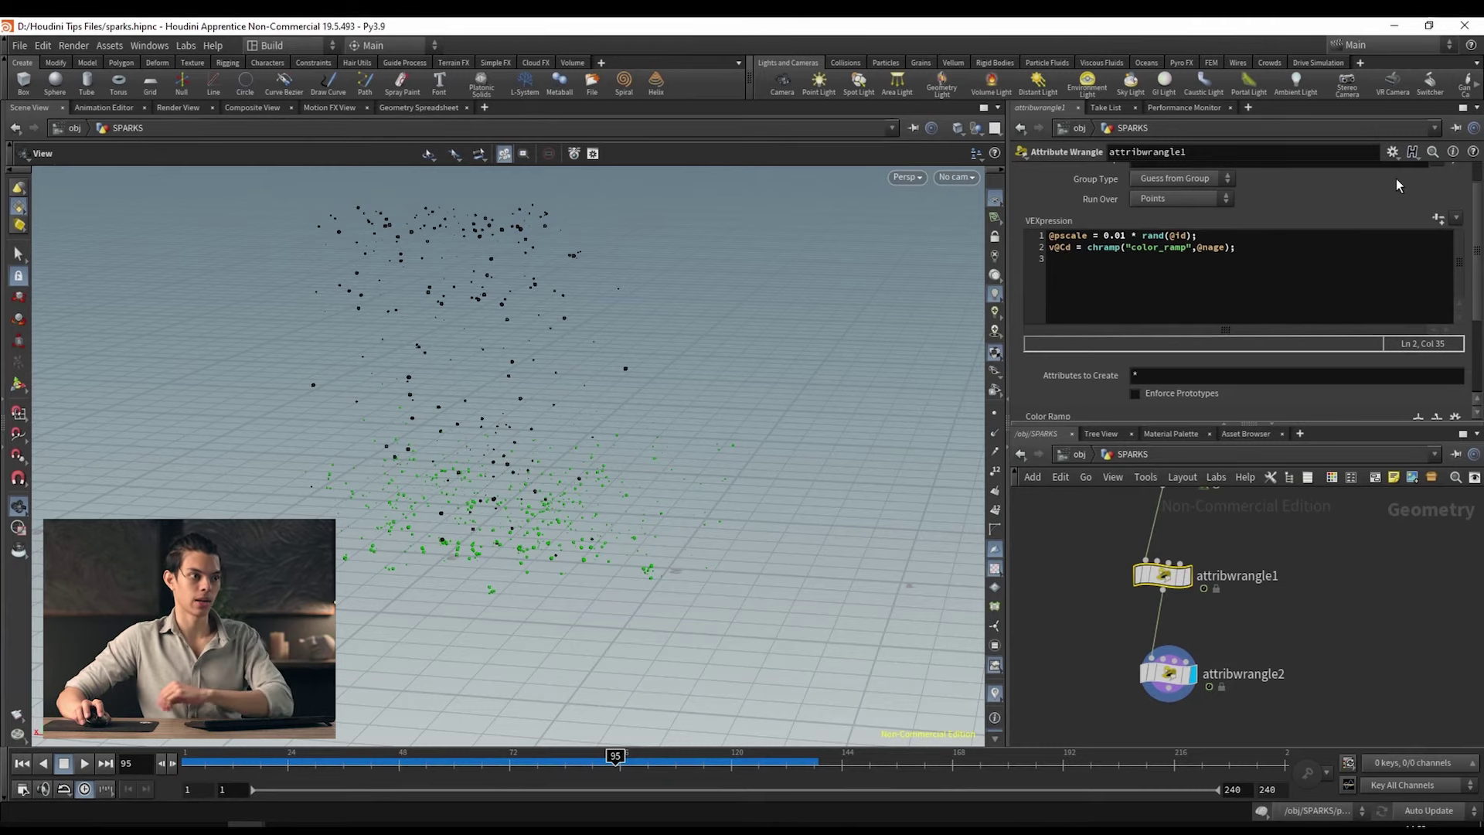
pyautogui.click(1394, 153)
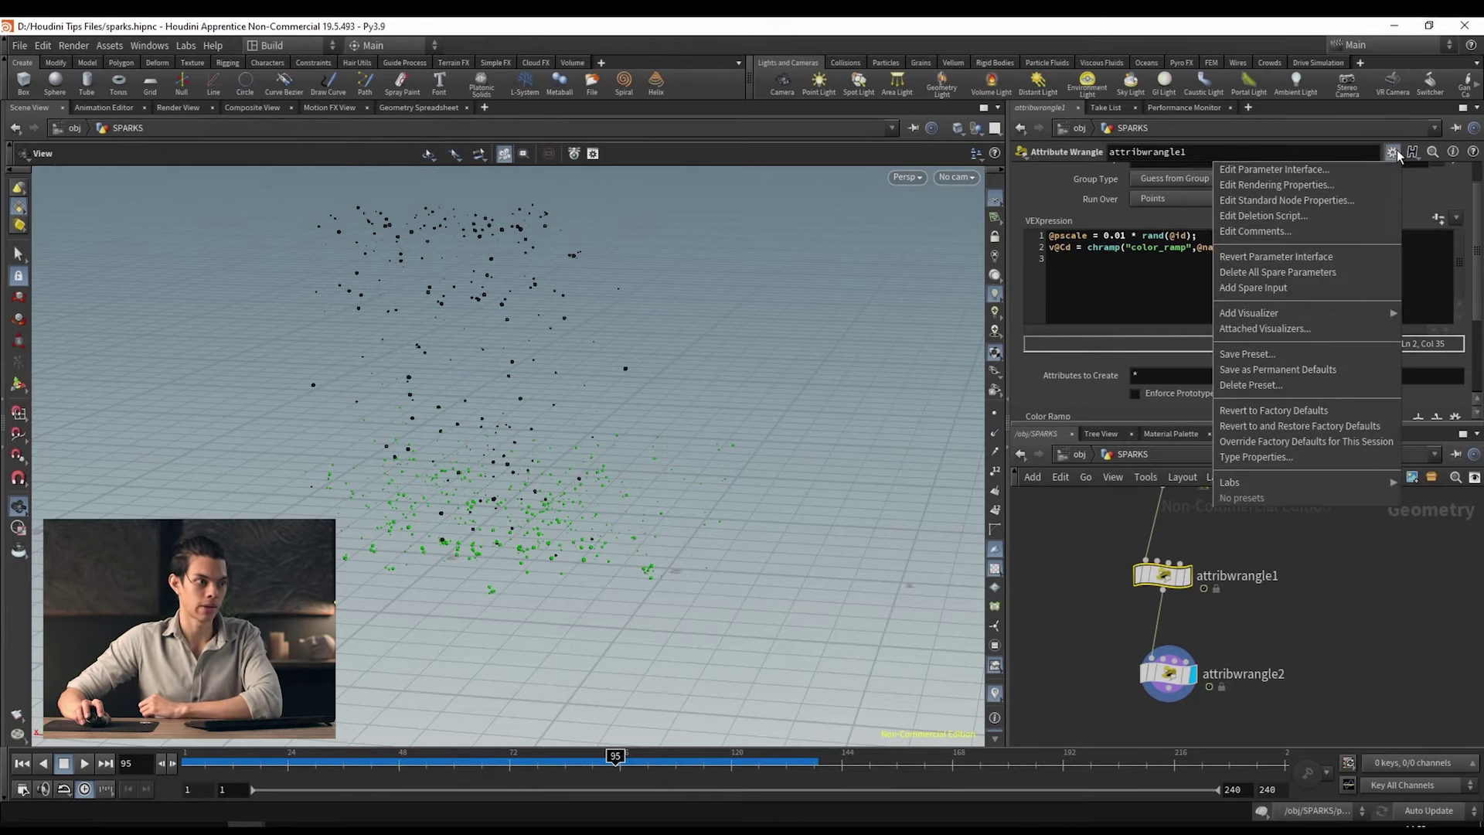
pyautogui.click(1322, 170)
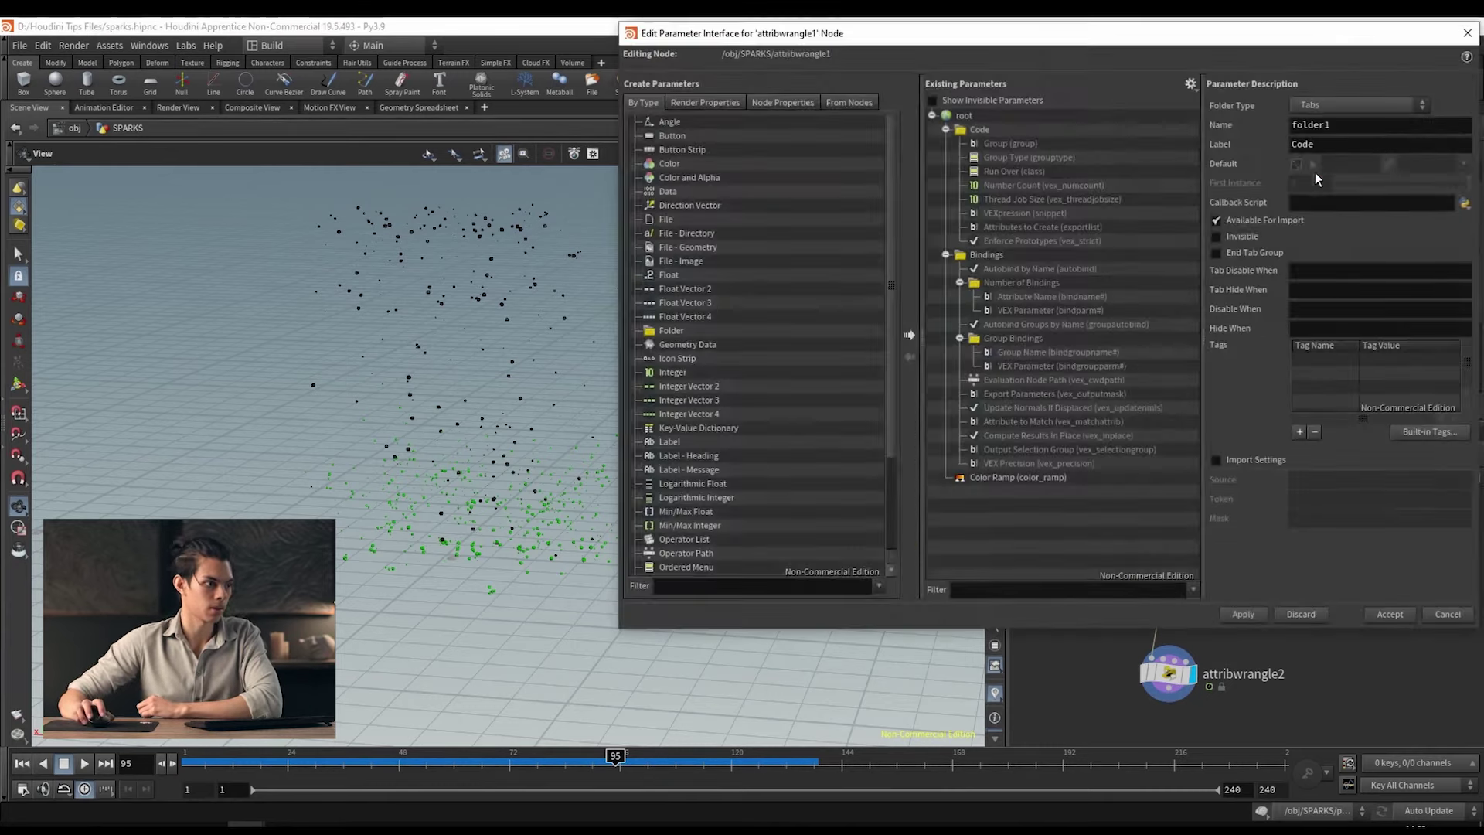
pyautogui.moveTo(1106, 33); pyautogui.dragTo(726, 104)
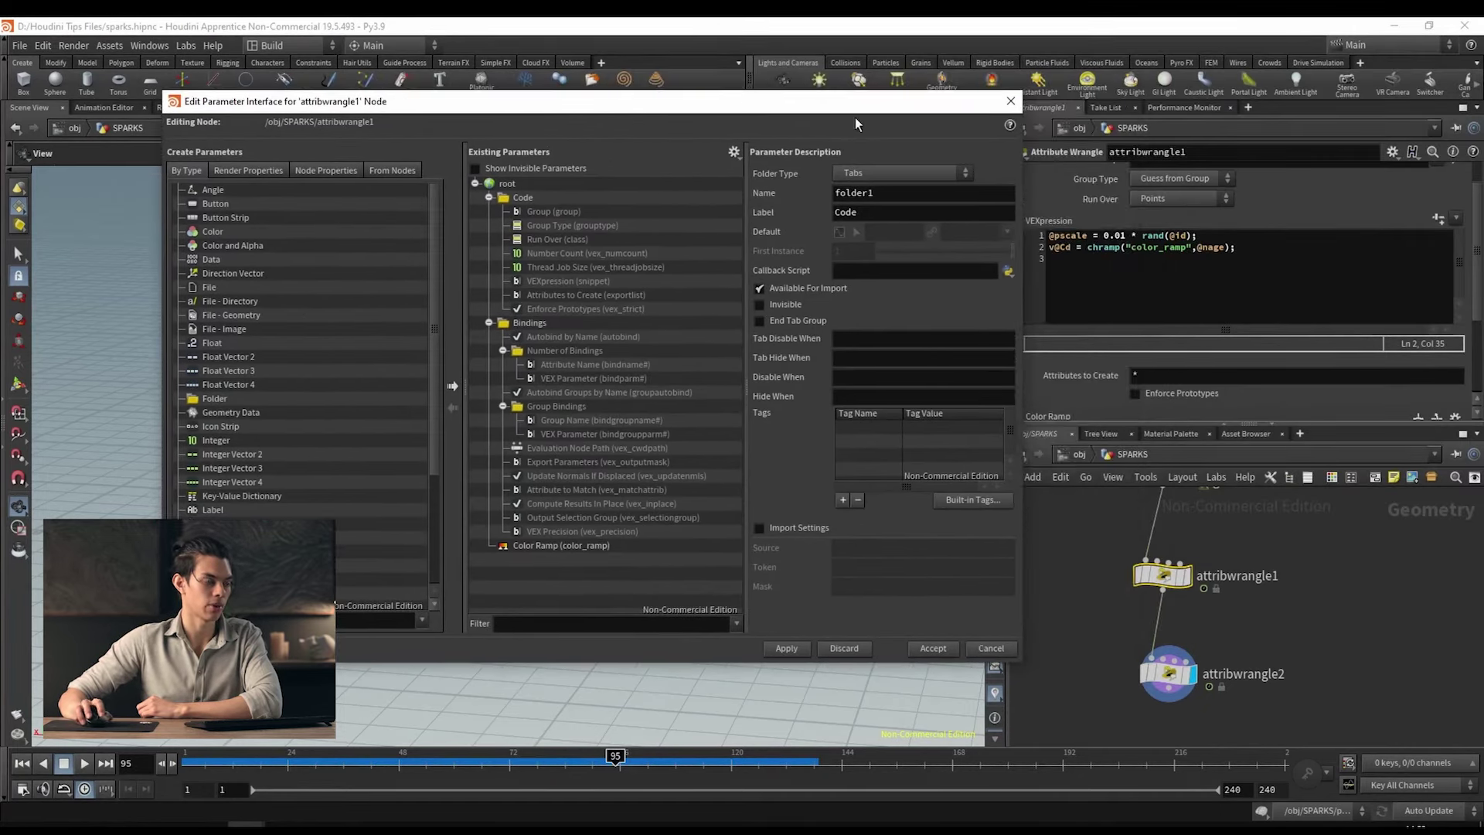
pyautogui.click(488, 198)
pyautogui.click(489, 212)
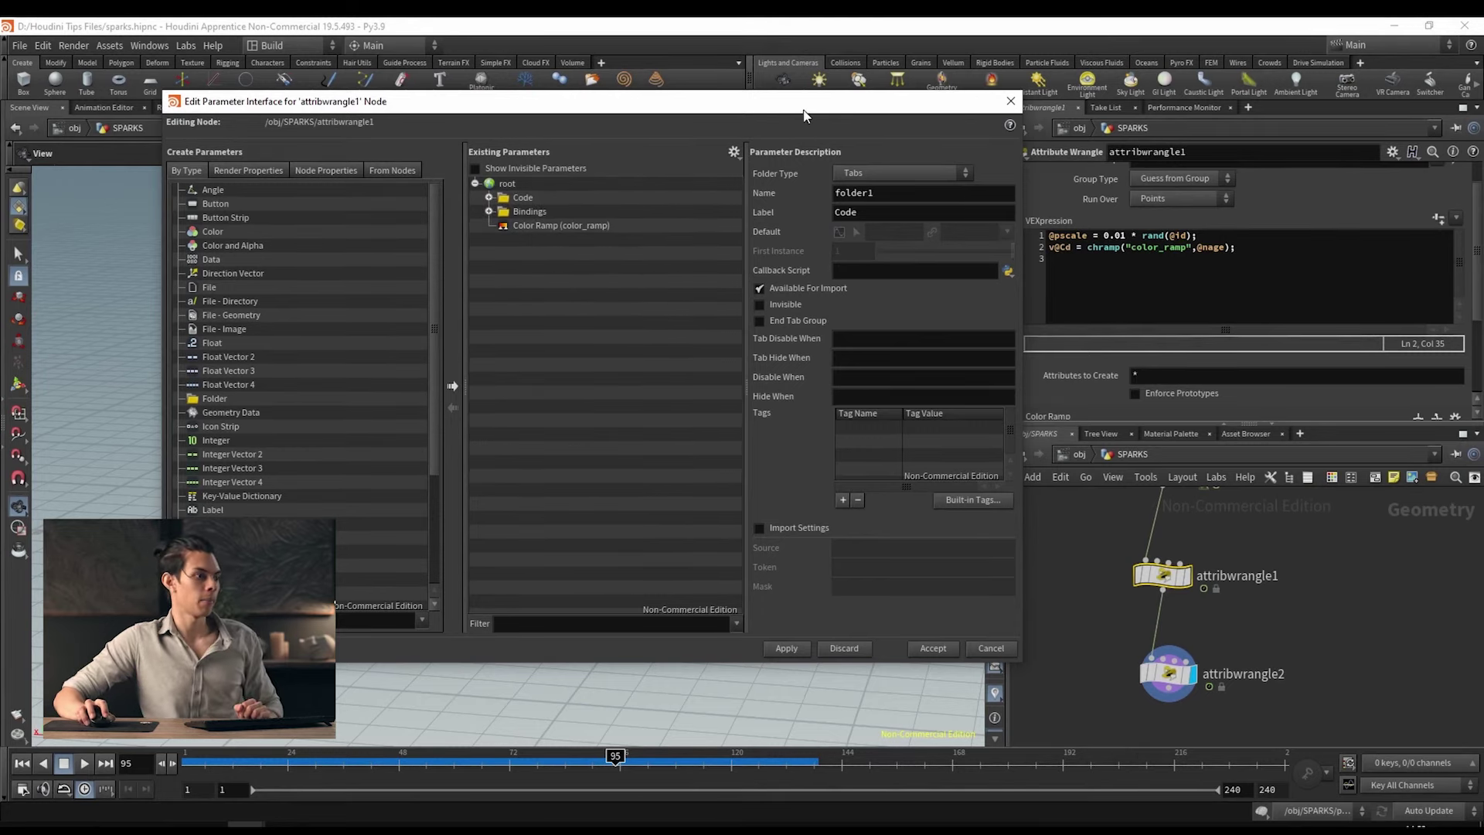
pyautogui.moveTo(837, 104); pyautogui.dragTo(752, 99)
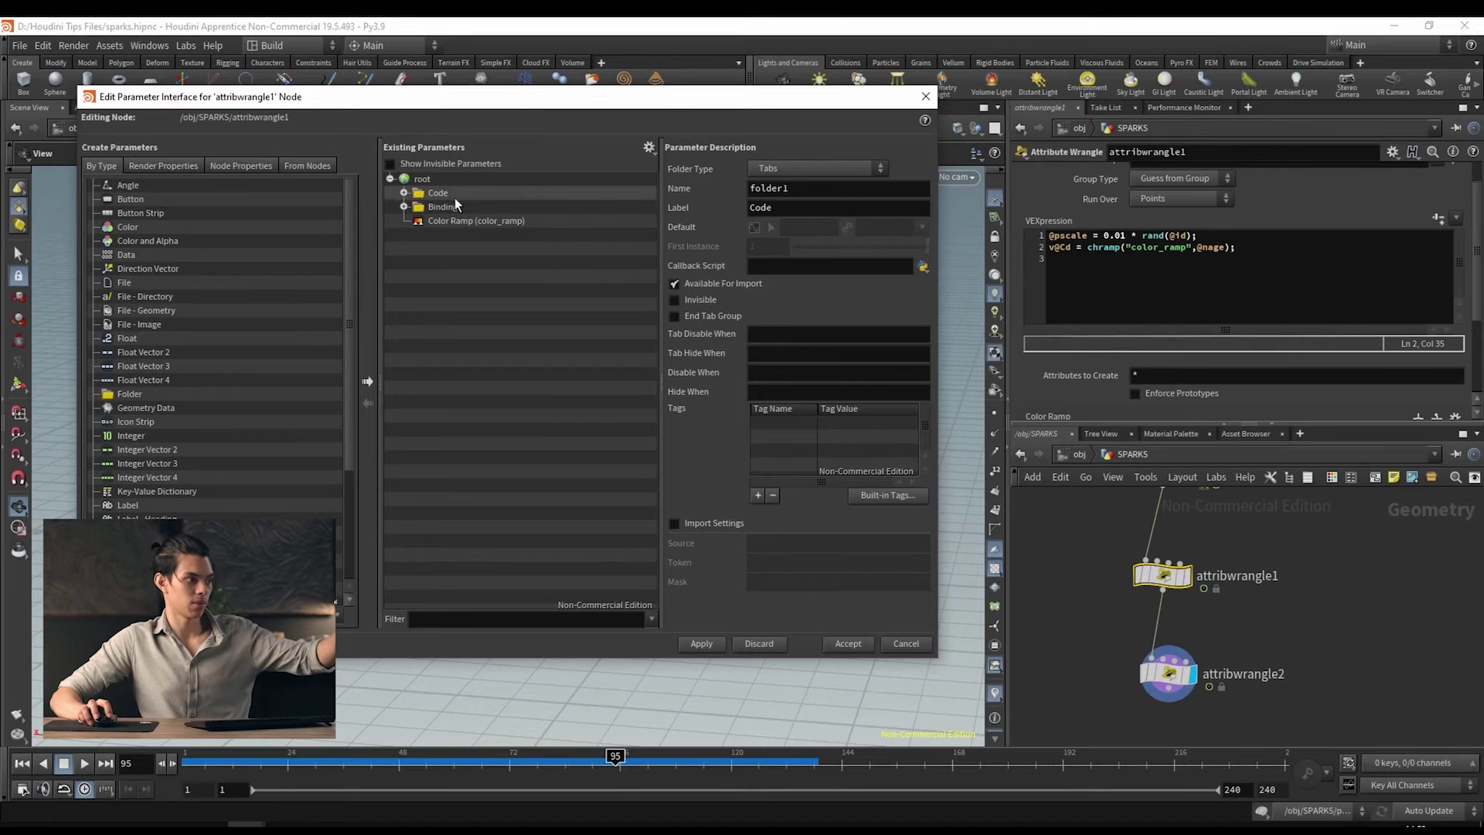
# Step: Change the ramp type of the color_ramp parameter to Color, then apply and accept the interface edit
pyautogui.click(430, 223)
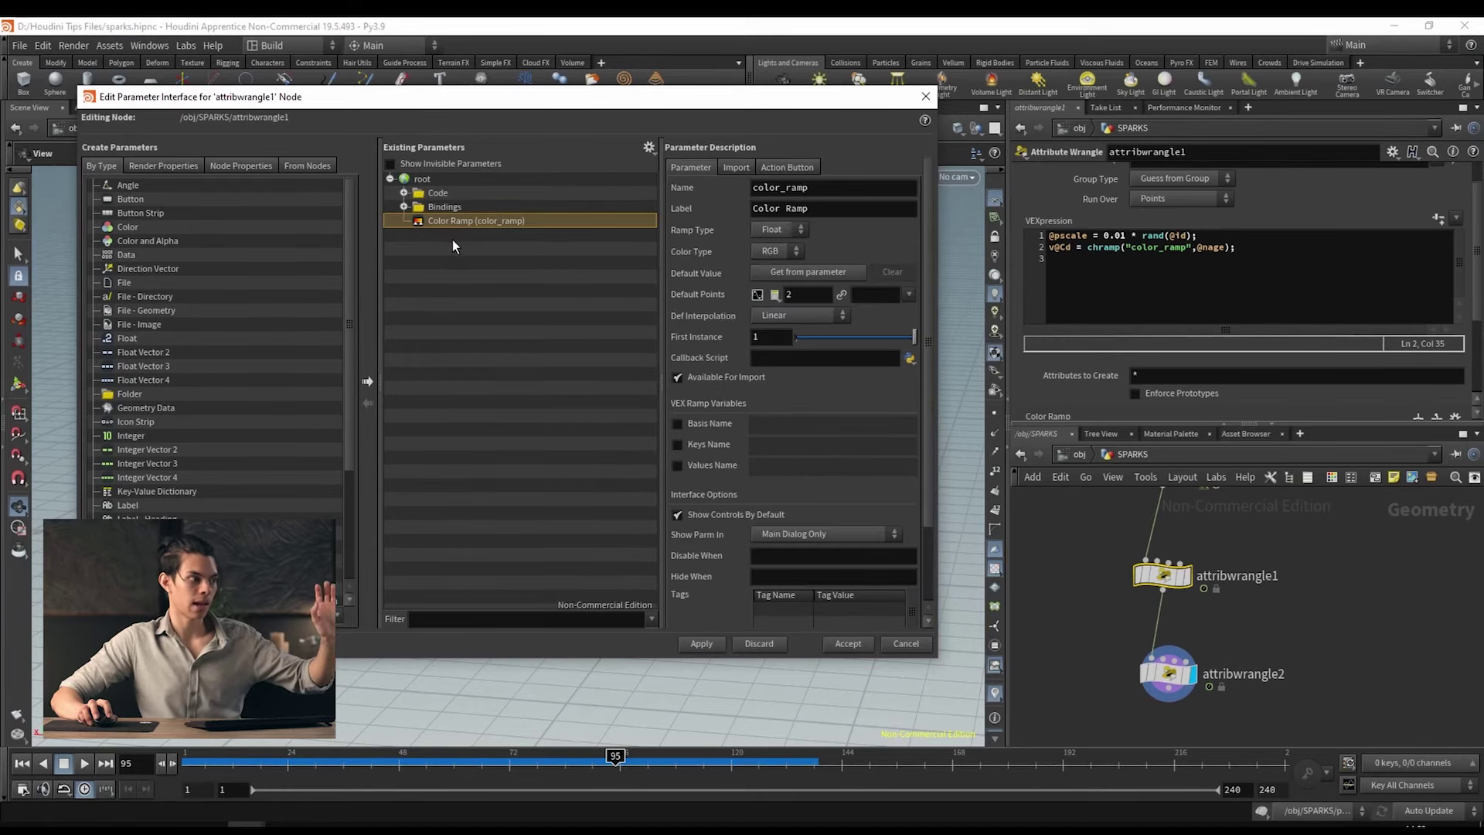
pyautogui.click(786, 228)
pyautogui.click(773, 244)
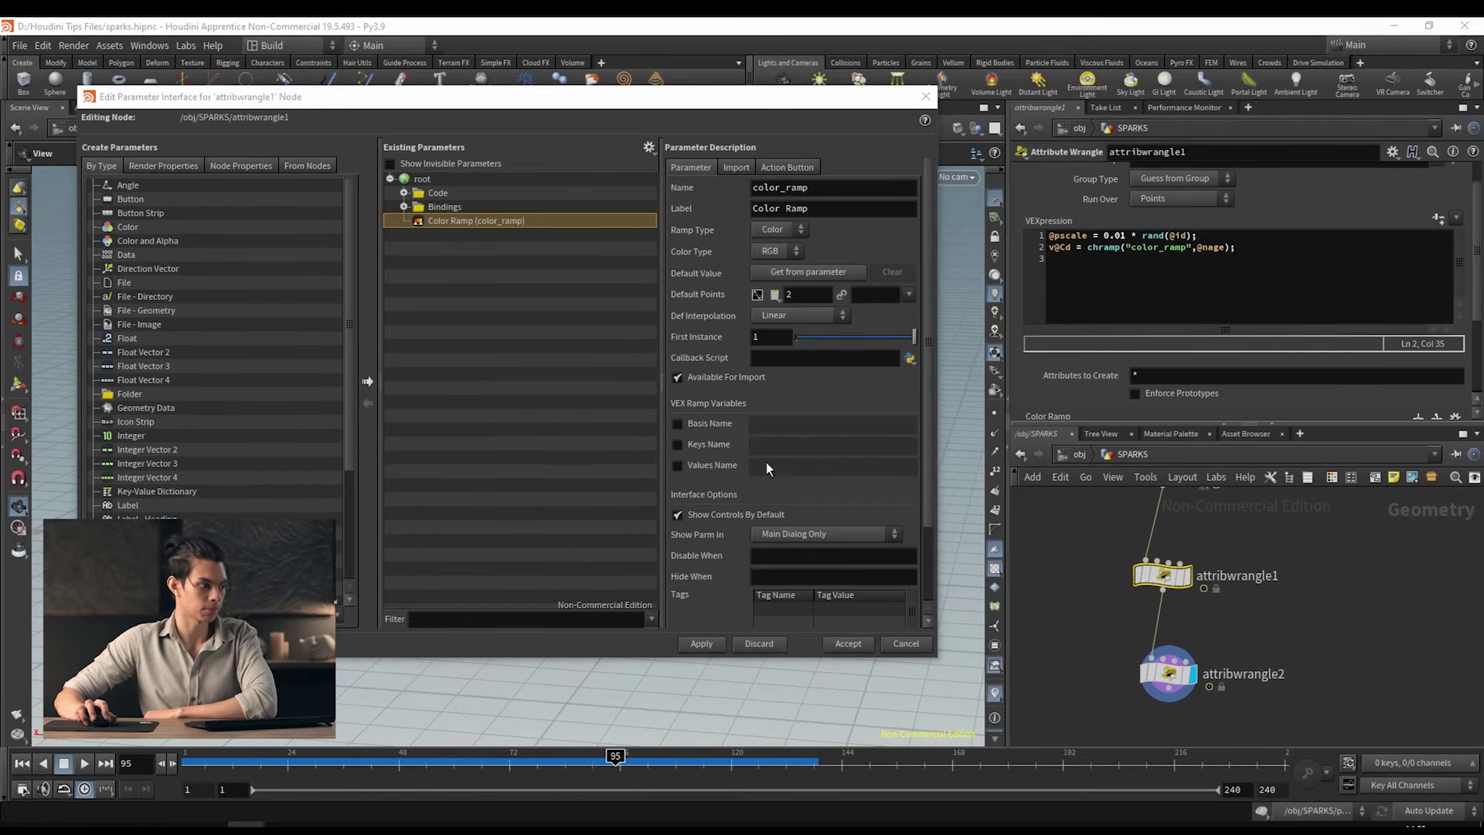
pyautogui.click(710, 644)
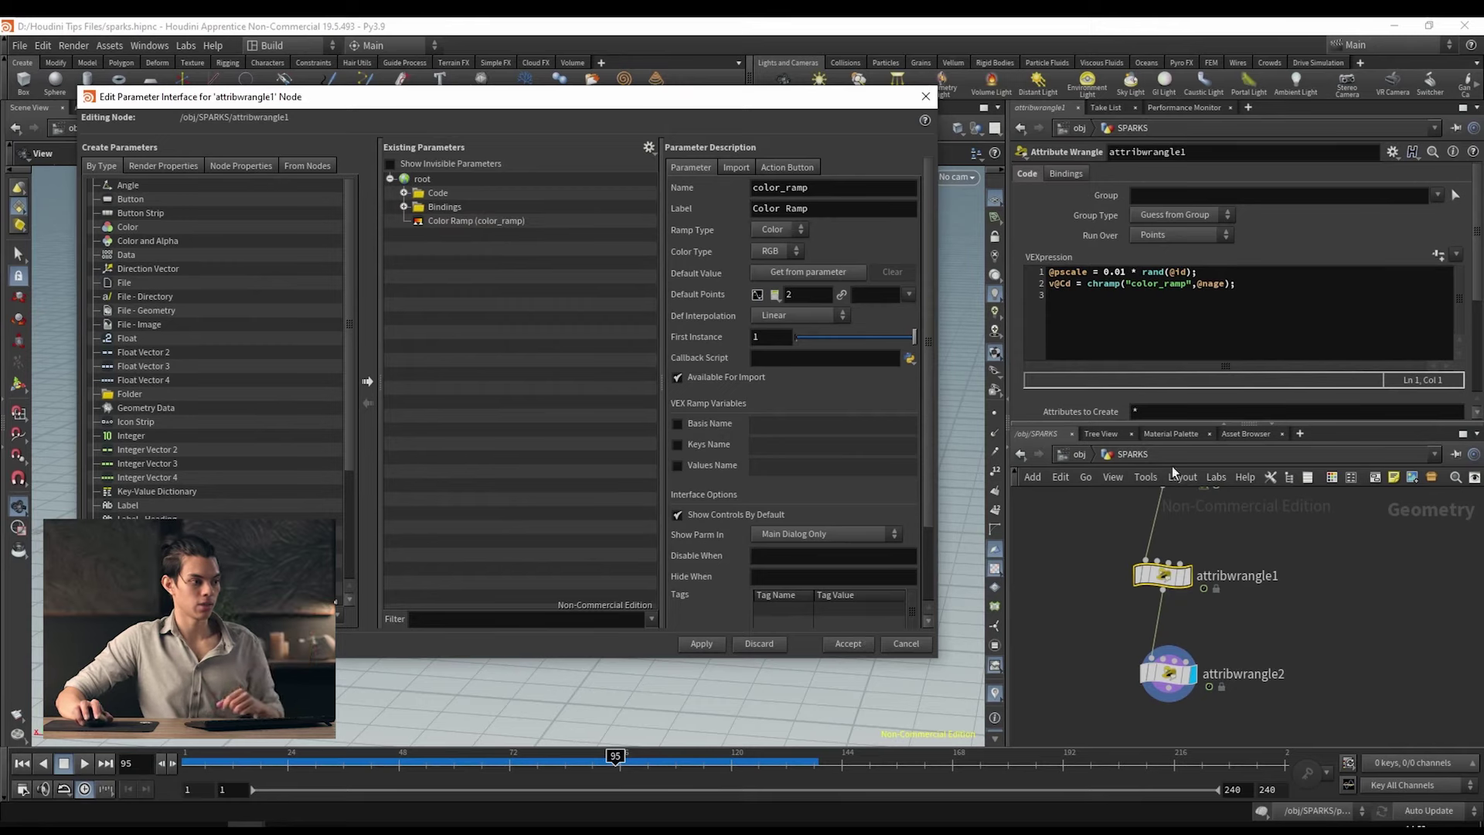
pyautogui.scroll(-5, 1072, 397)
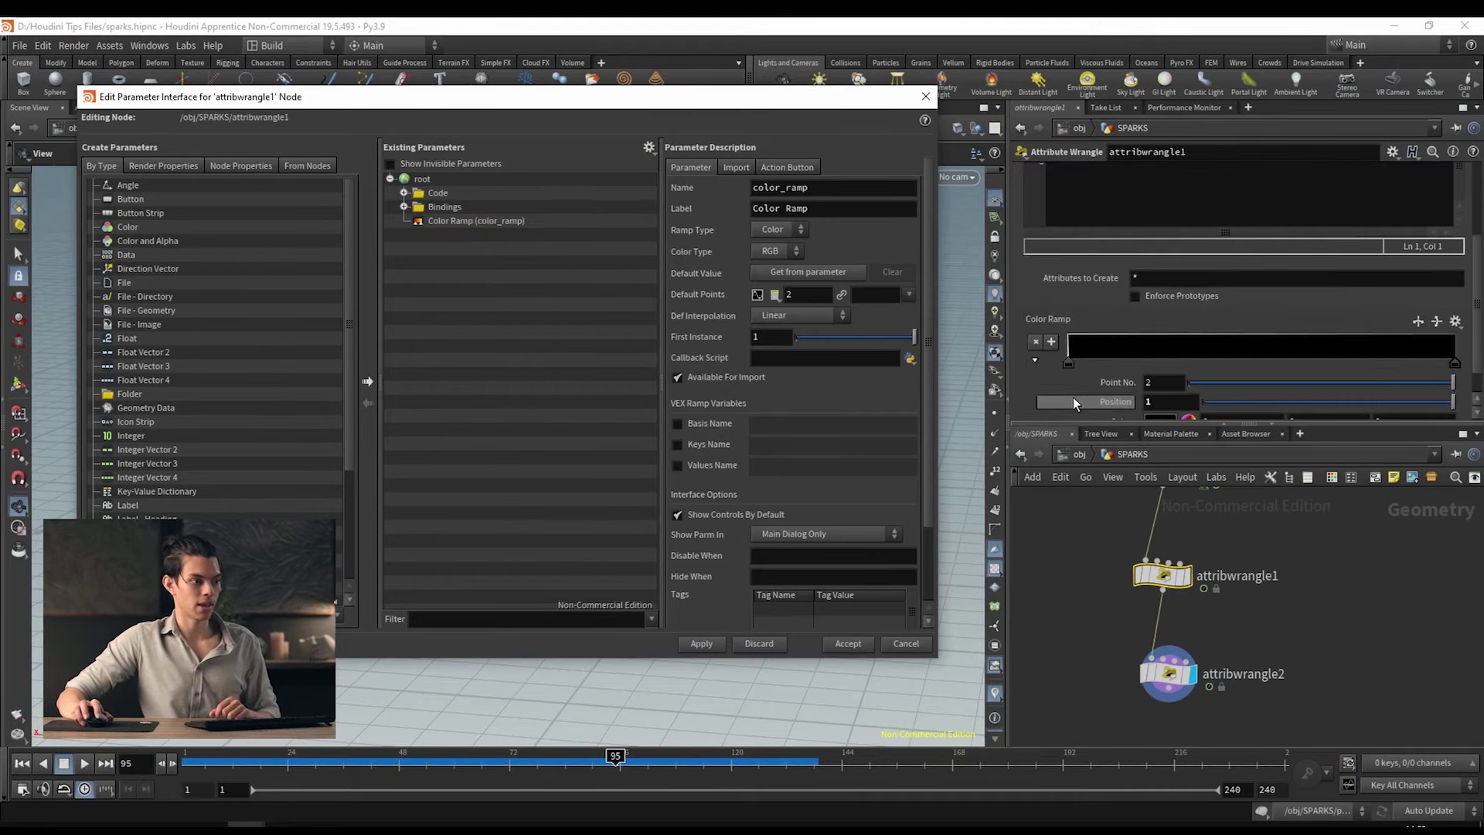
pyautogui.click(848, 645)
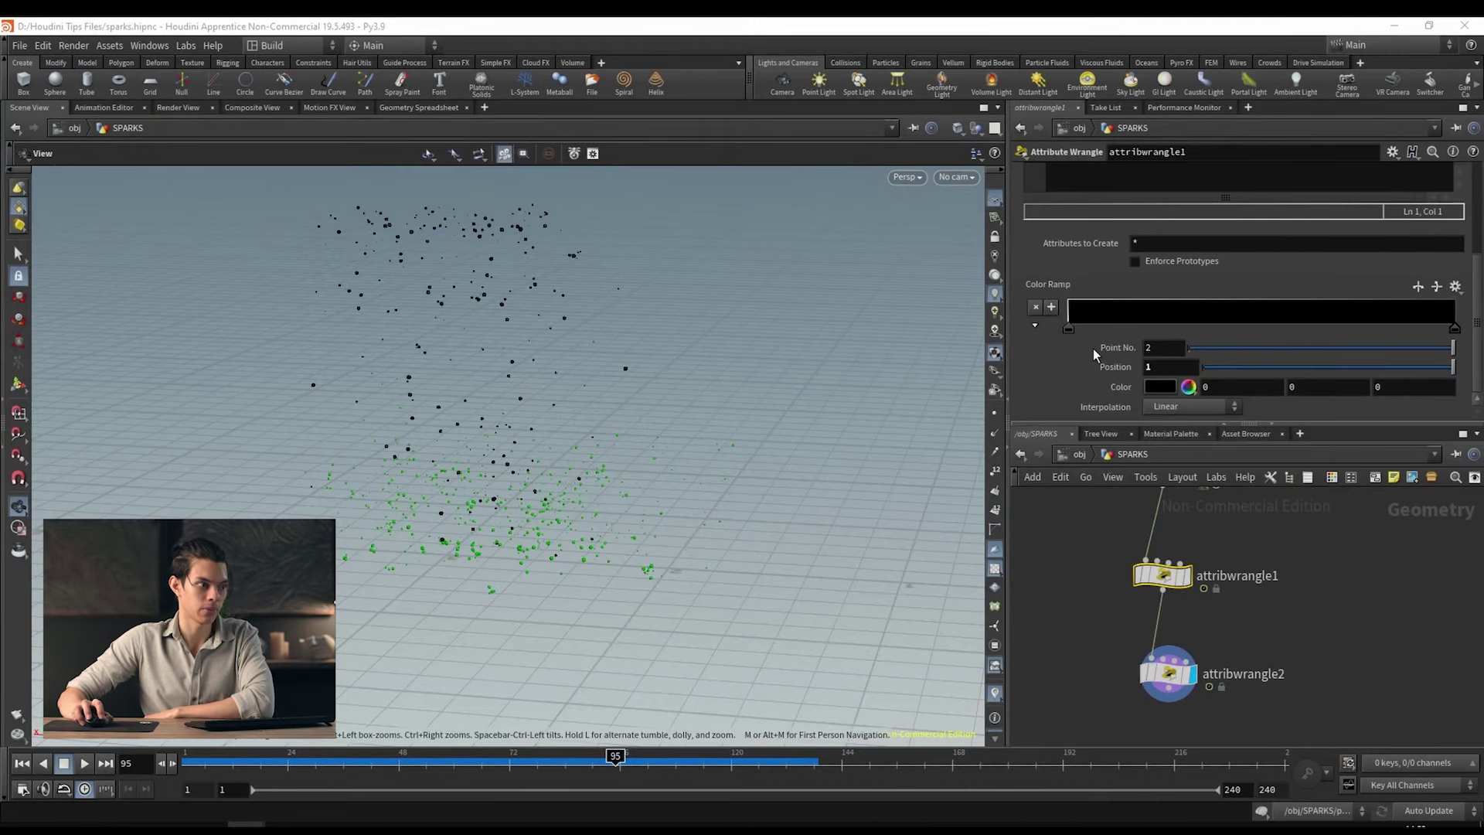
# Step: Set the first point of attribwrangle1's Color Ramp to pure red
pyautogui.click(1159, 386)
pyautogui.moveTo(1225, 367); pyautogui.dragTo(1474, 380)
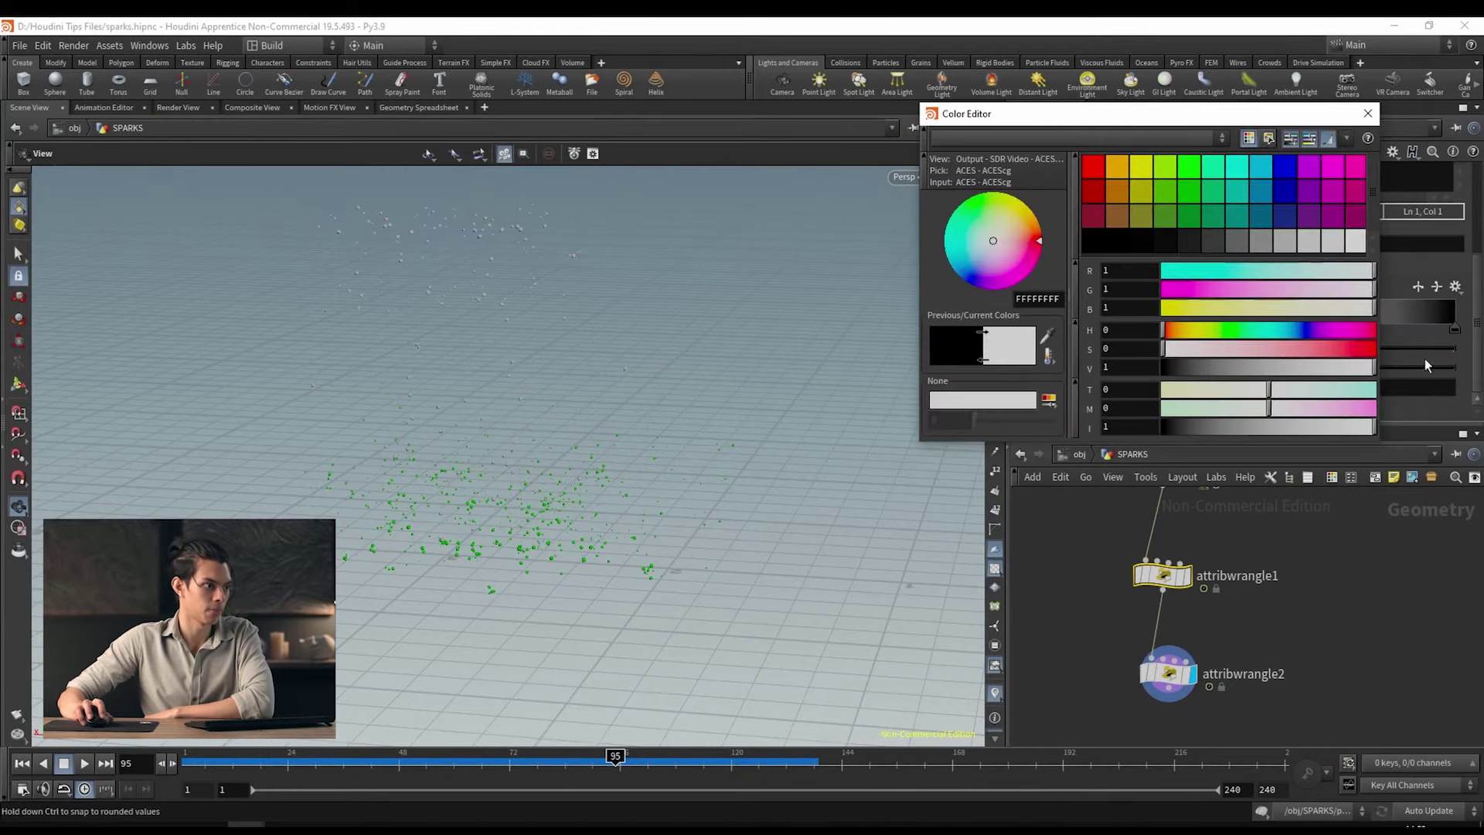
pyautogui.click(1093, 166)
pyautogui.click(1368, 112)
pyautogui.moveTo(597, 297); pyautogui.dragTo(484, 334)
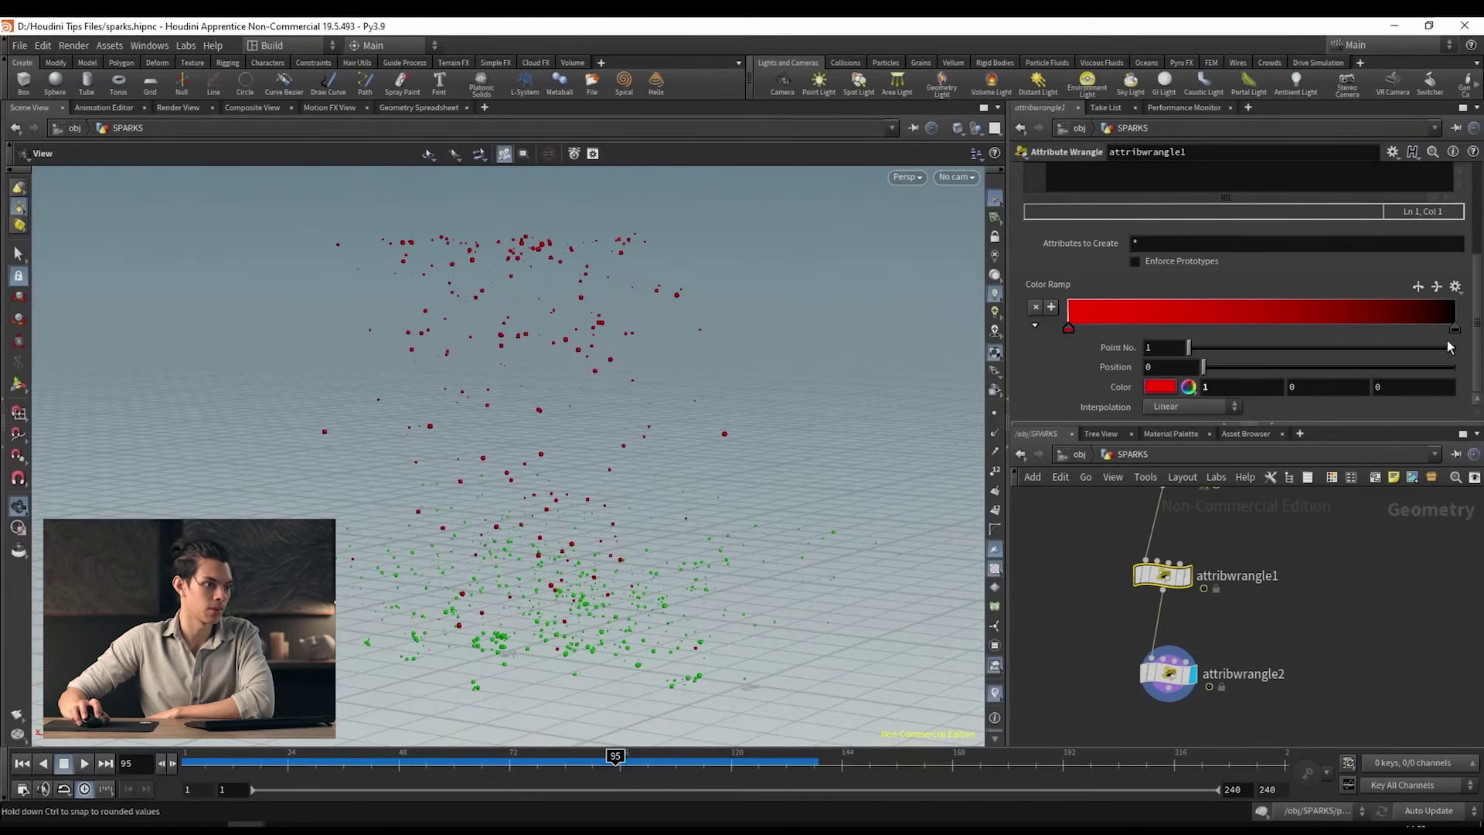
# Step: Set the Color Ramp's end point at position 1 to blue, with RGB 0, 0.127136, 0.803
pyautogui.click(1455, 328)
pyautogui.click(1159, 386)
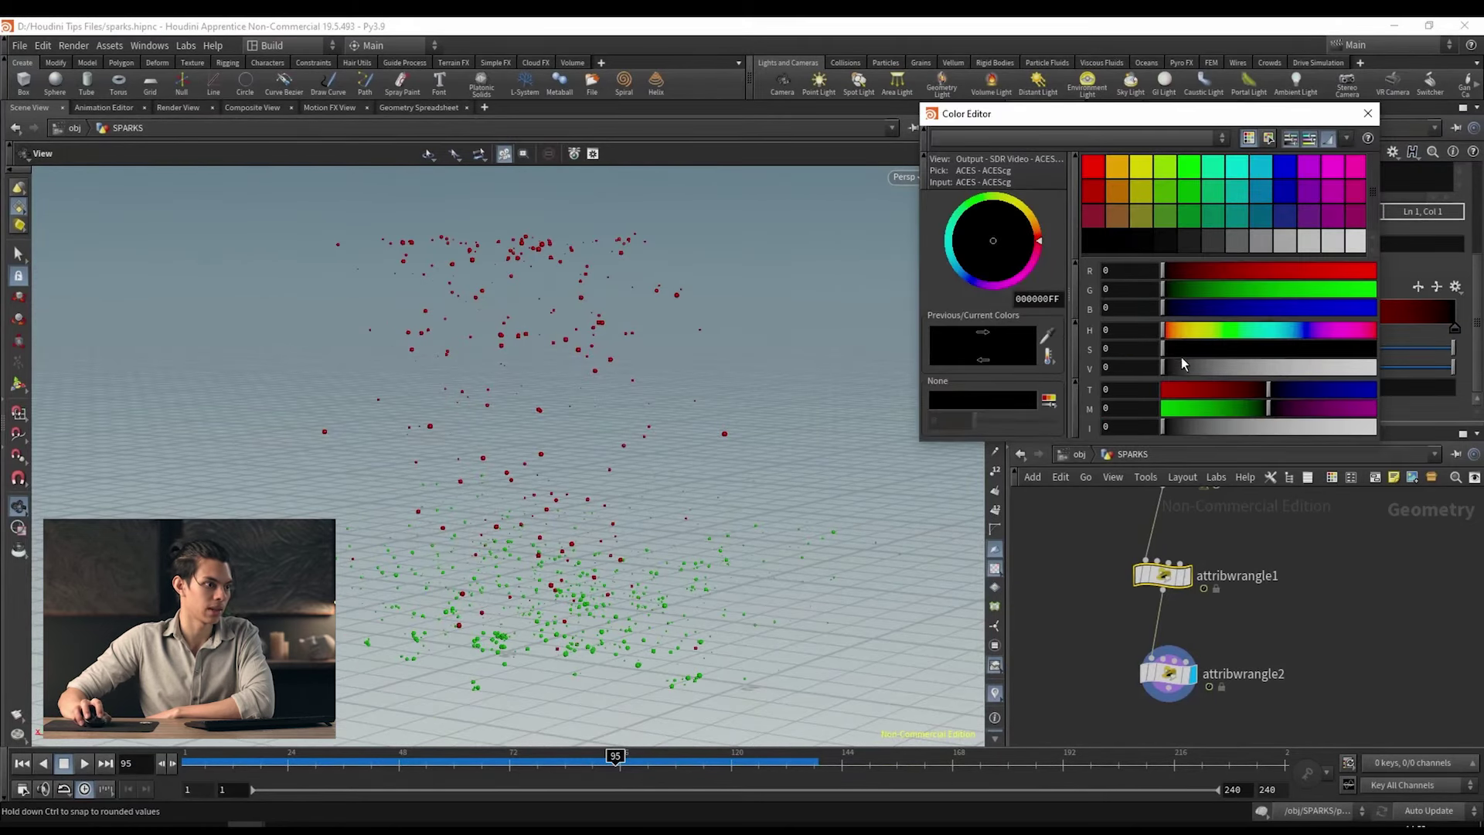
pyautogui.moveTo(1181, 363); pyautogui.dragTo(1368, 364)
pyautogui.click(959, 280)
pyautogui.click(1368, 112)
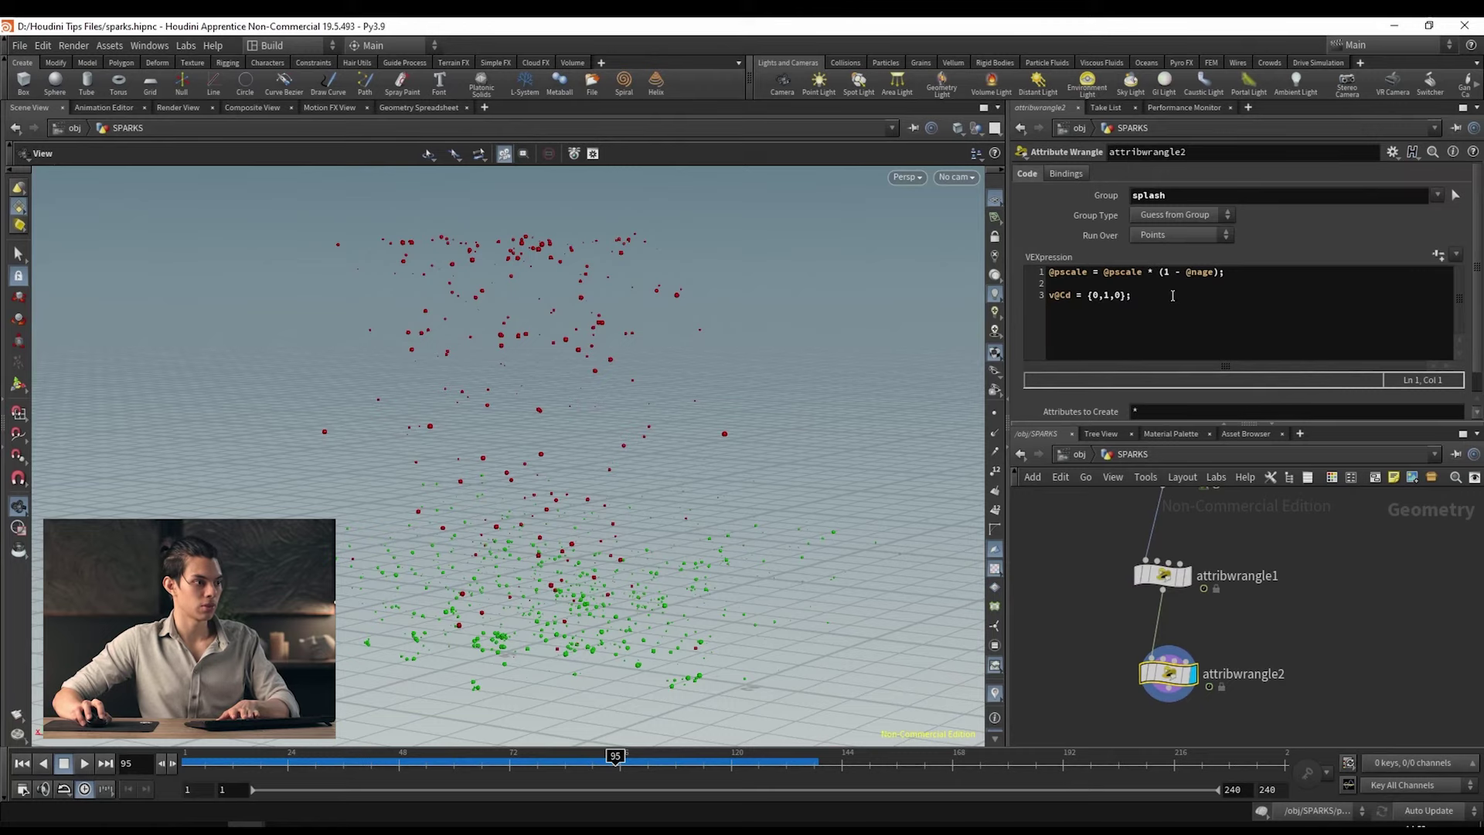
# Step: Delete the v@Cd = {0,1,0}; line from attribwrangle2's code so the splash particles keep the ramp colour
pyautogui.moveTo(1173, 295); pyautogui.dragTo(1025, 294)
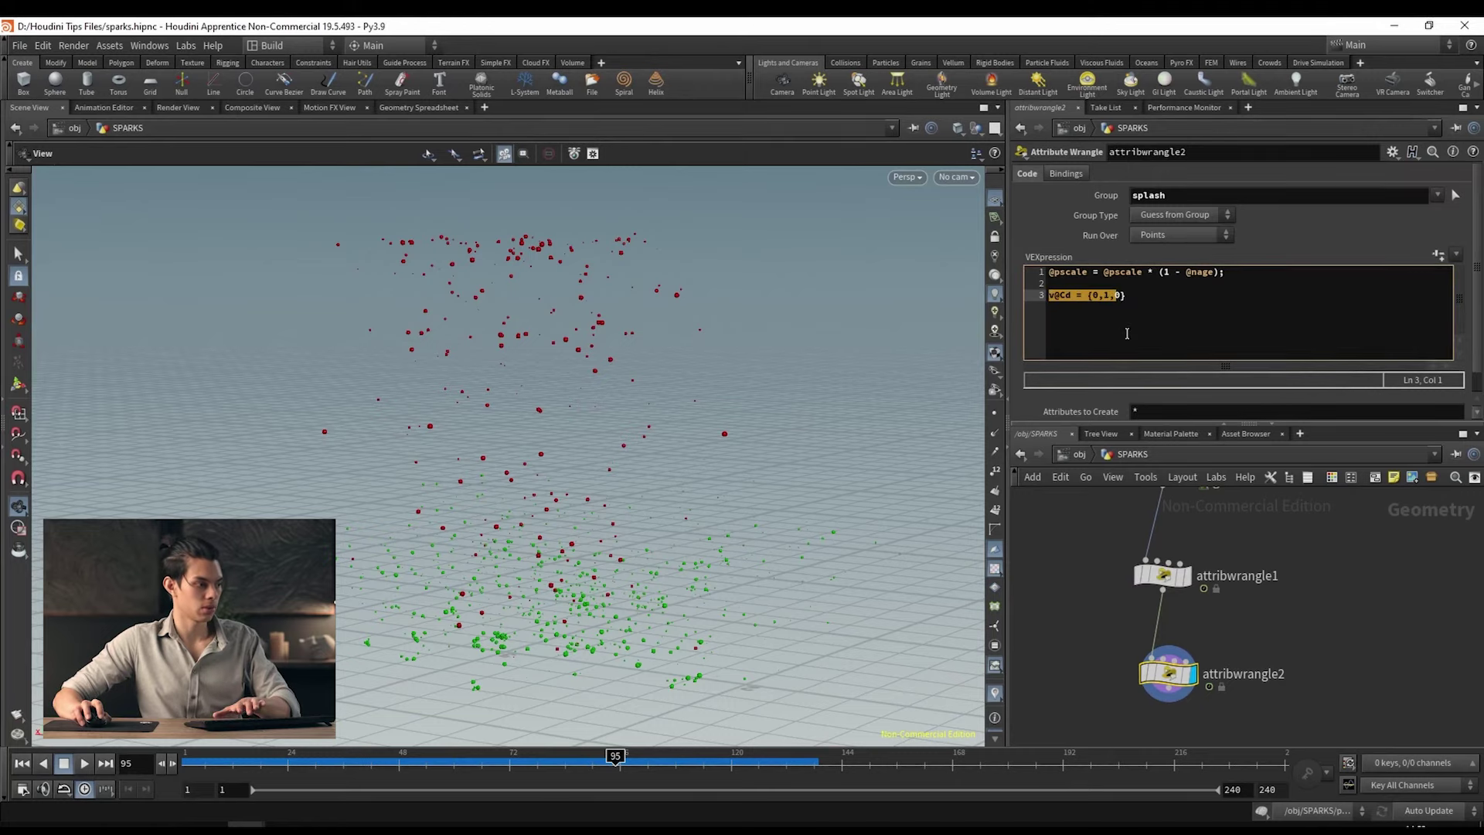
pyautogui.press('BackSpace')
pyautogui.moveTo(596, 503)
pyautogui.mouseDown()
pyautogui.moveTo(564, 503)
pyautogui.moveTo(605, 490)
pyautogui.mouseUp()
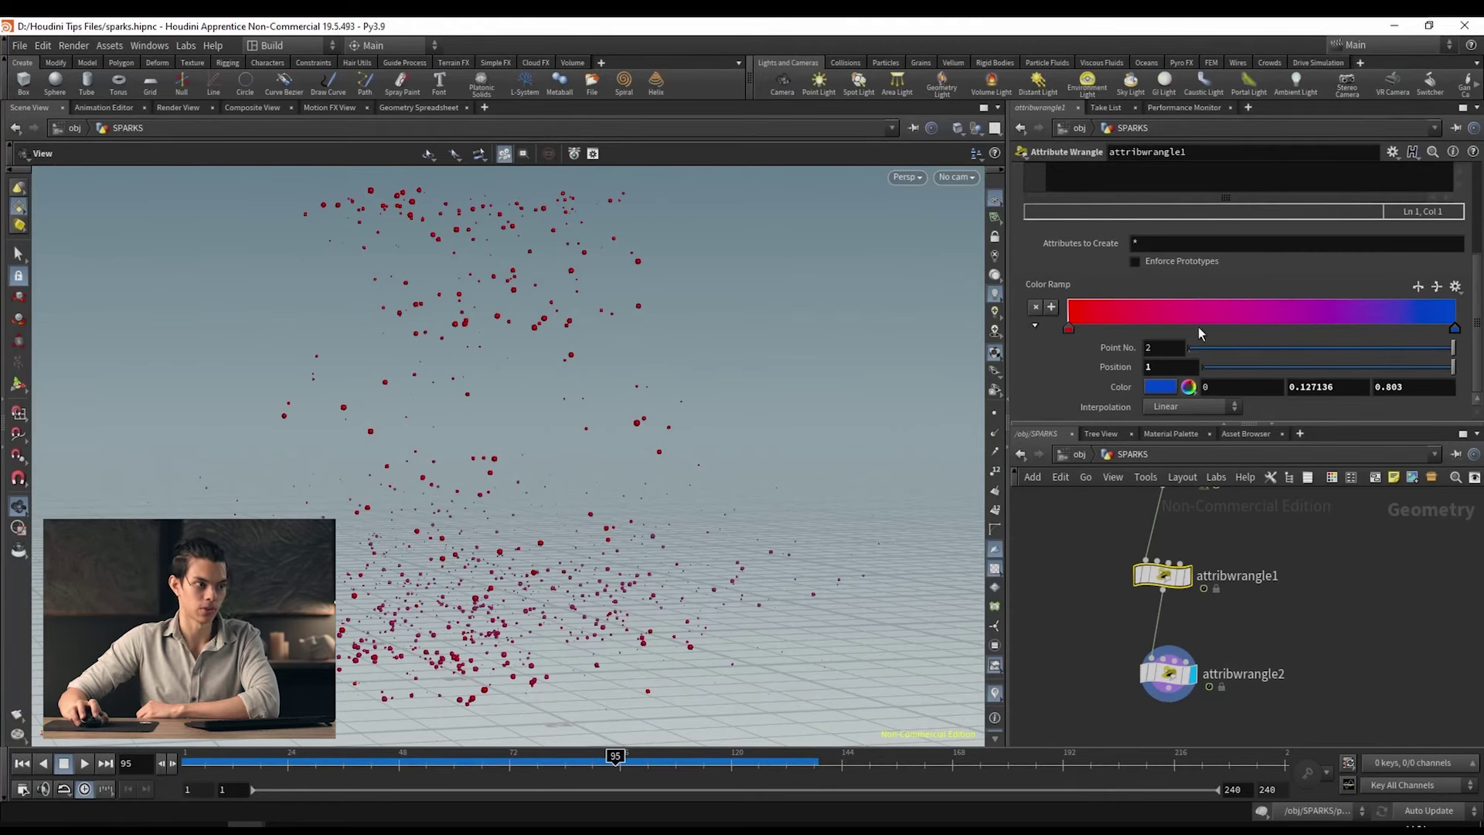
# Step: Try the Magma preset on attribwrangle1's Color Ramp and replace it with the Blackbody preset
pyautogui.click(1457, 287)
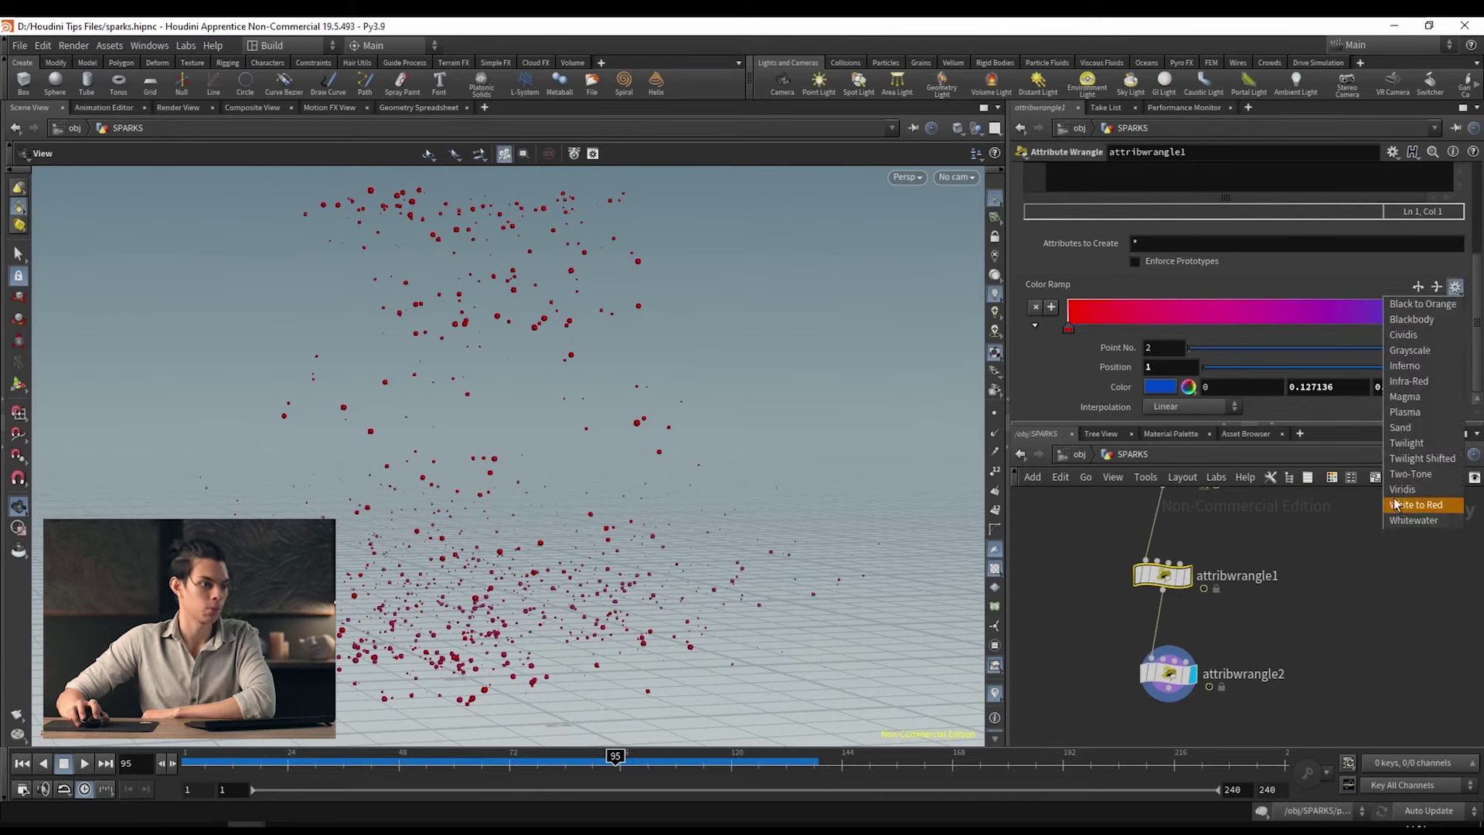
pyautogui.click(1419, 397)
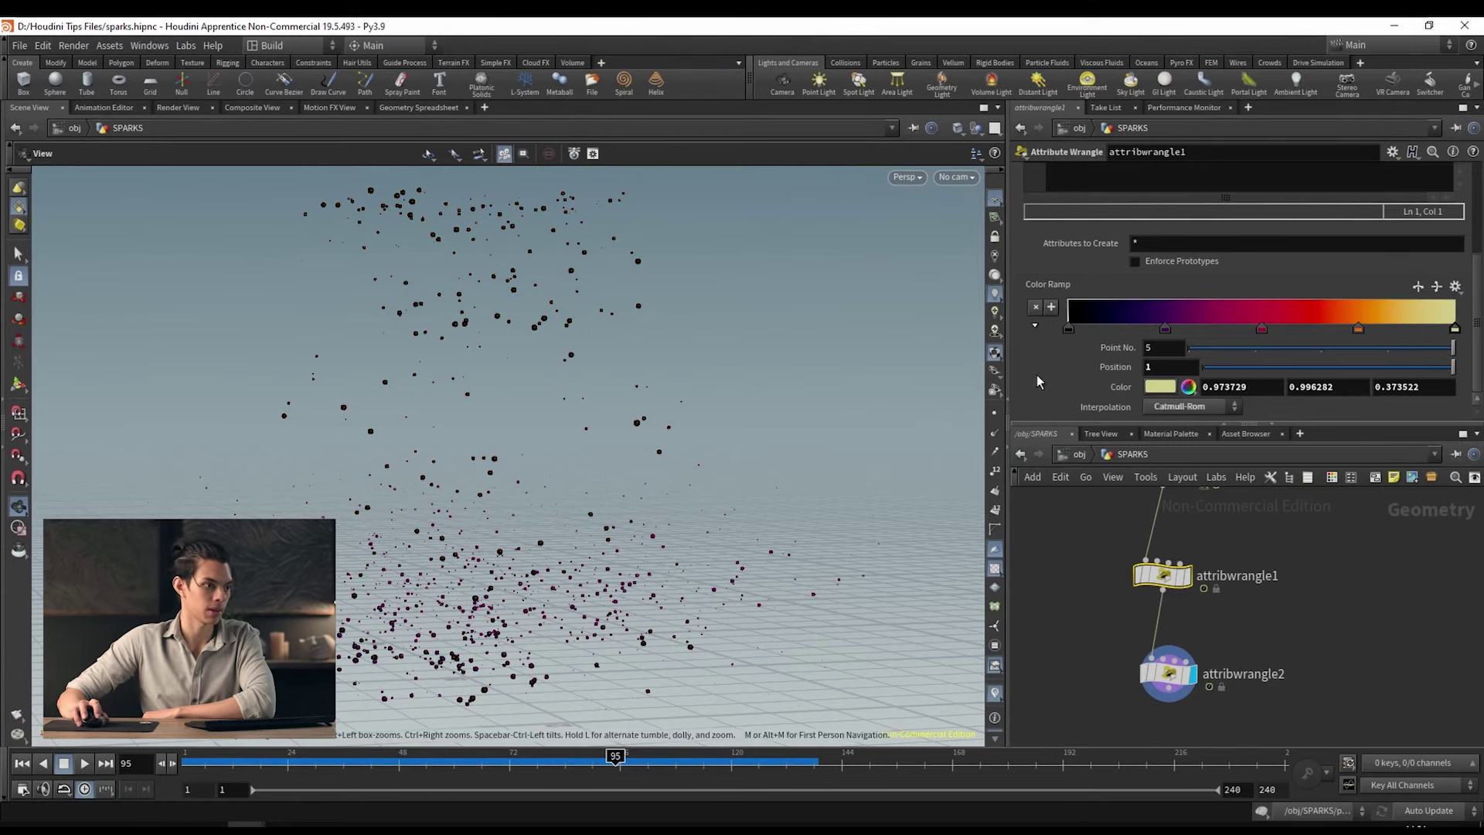
pyautogui.click(1456, 287)
pyautogui.click(1416, 322)
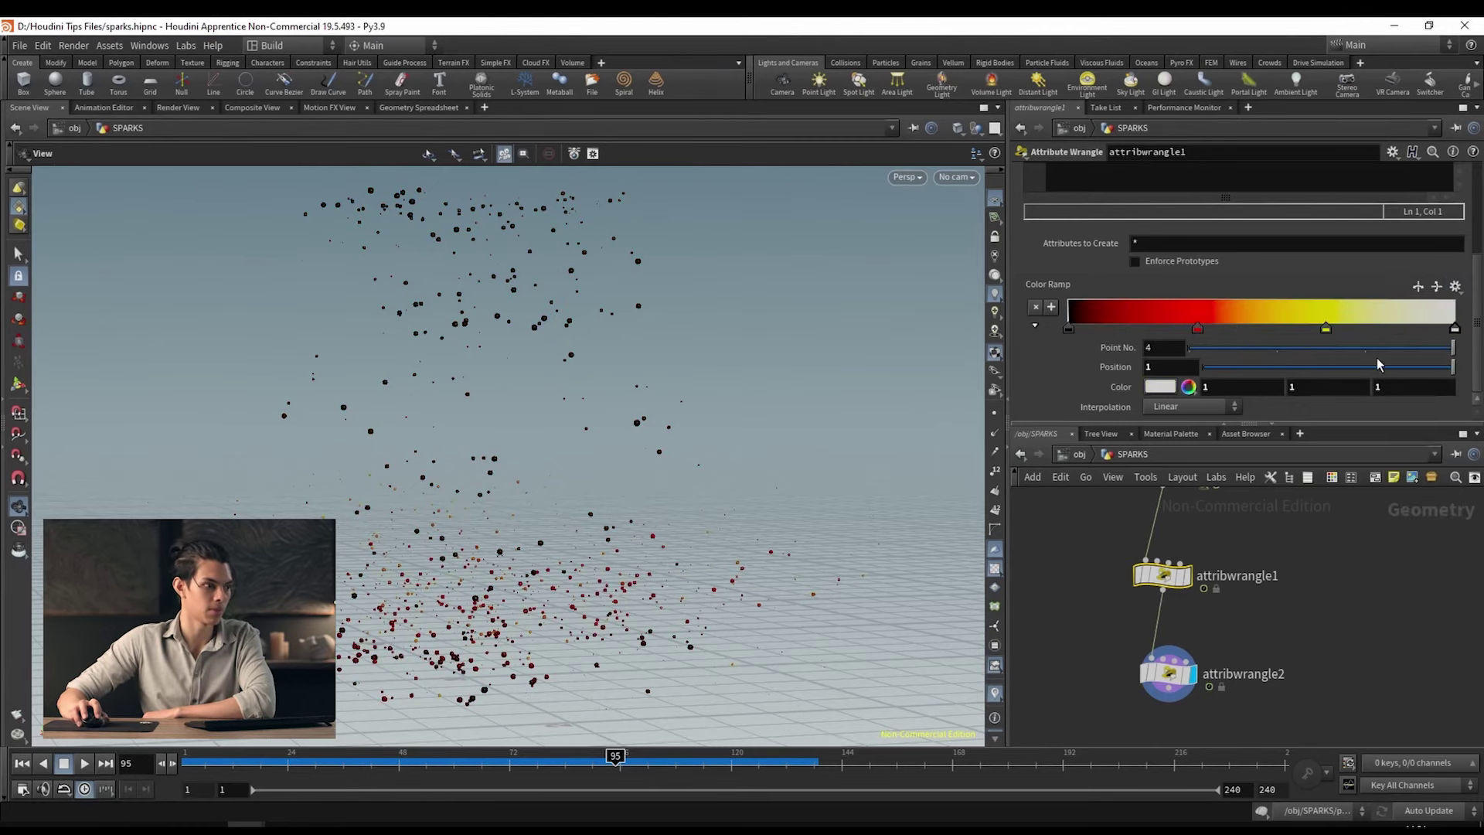
pyautogui.moveTo(641, 472); pyautogui.dragTo(705, 470)
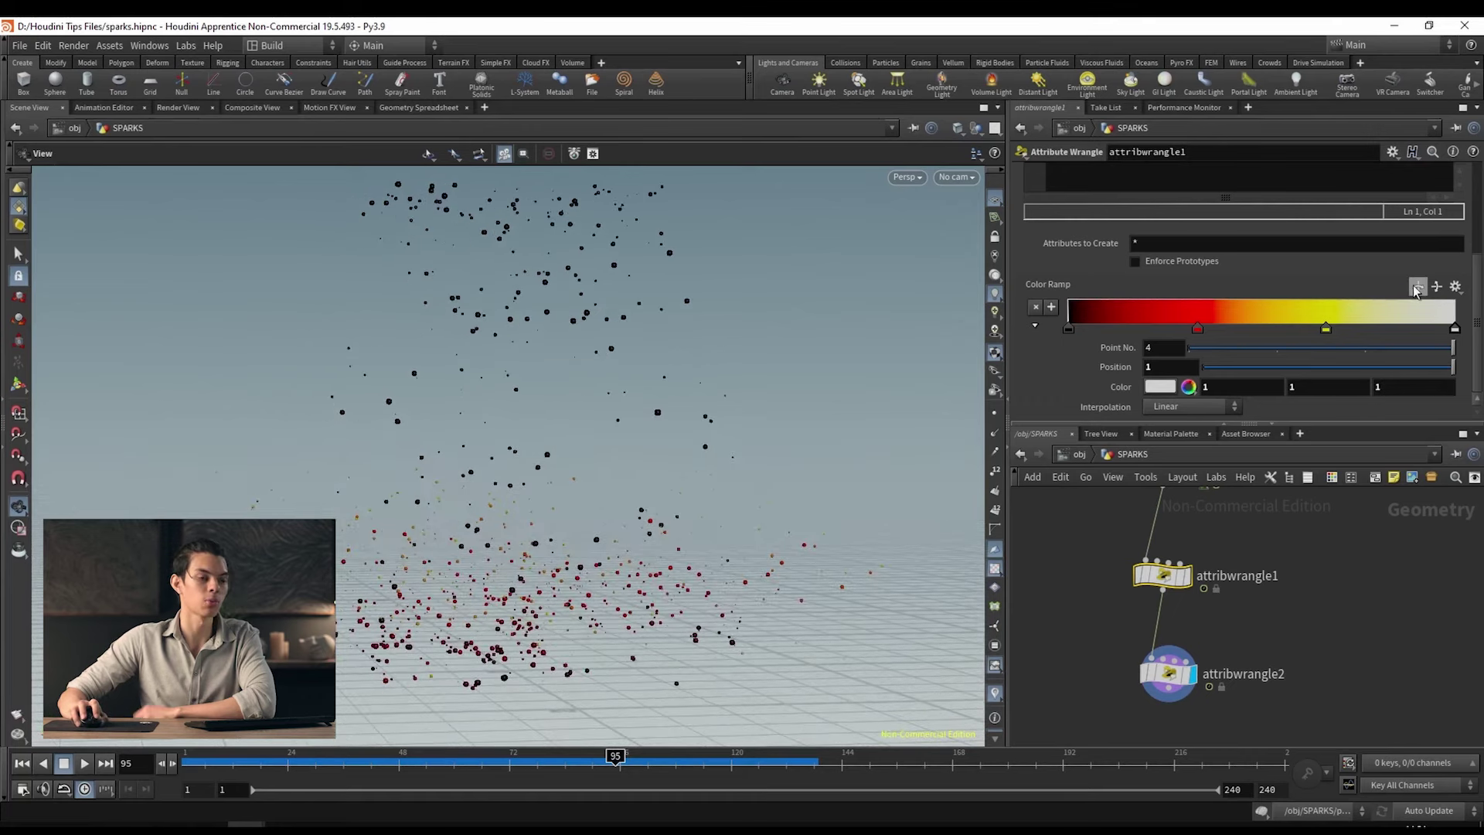
# Step: Reverse the Color Ramp so it runs from white through yellow and red to black, and view the particles at frame 47
pyautogui.click(1409, 290)
pyautogui.click(1444, 298)
pyautogui.moveTo(642, 464); pyautogui.dragTo(657, 490)
pyautogui.moveTo(546, 606); pyautogui.dragTo(507, 623)
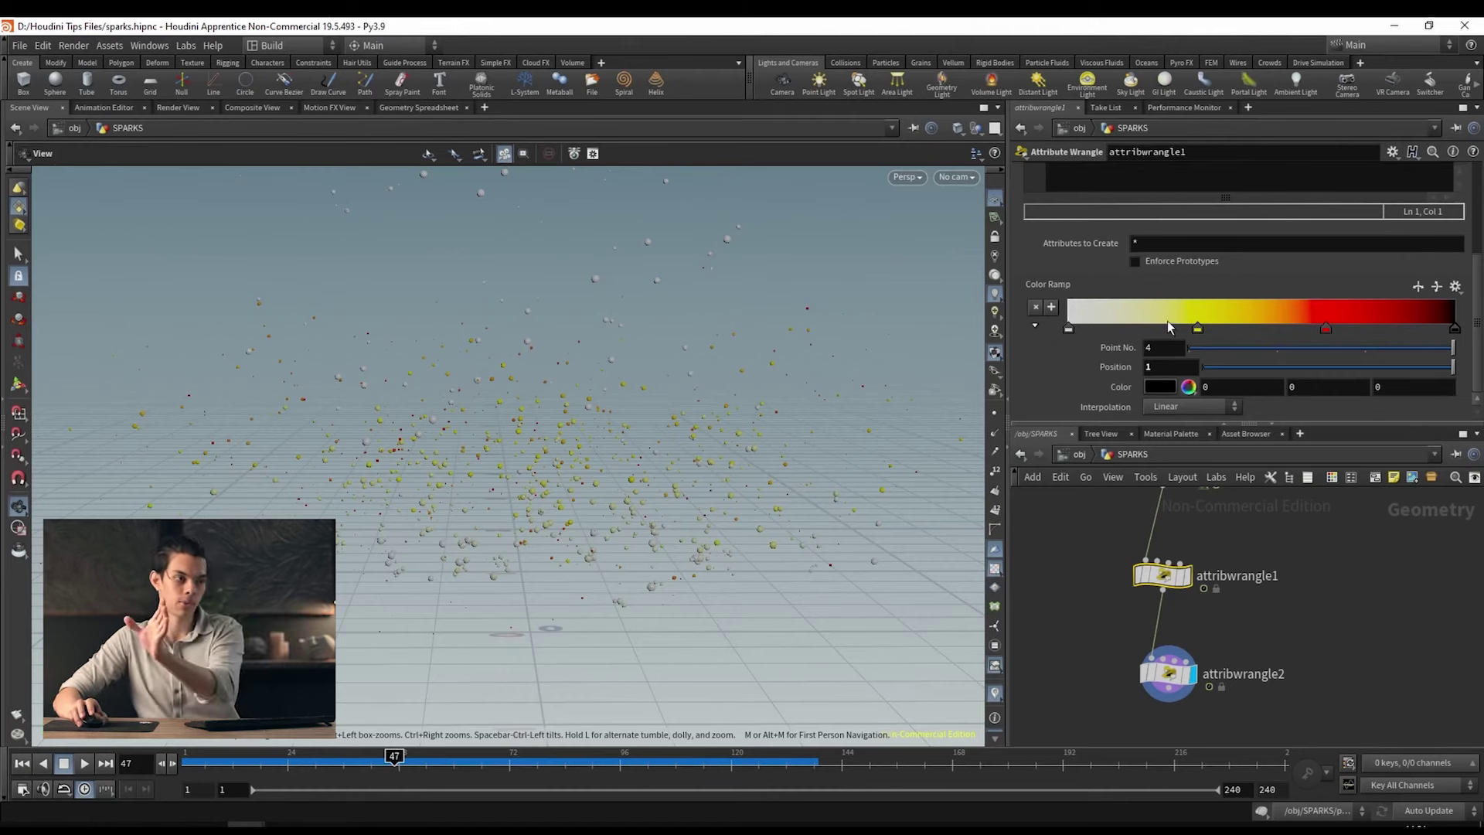
pyautogui.scroll(3, 1167, 321)
pyautogui.scroll(-1, 1179, 410)
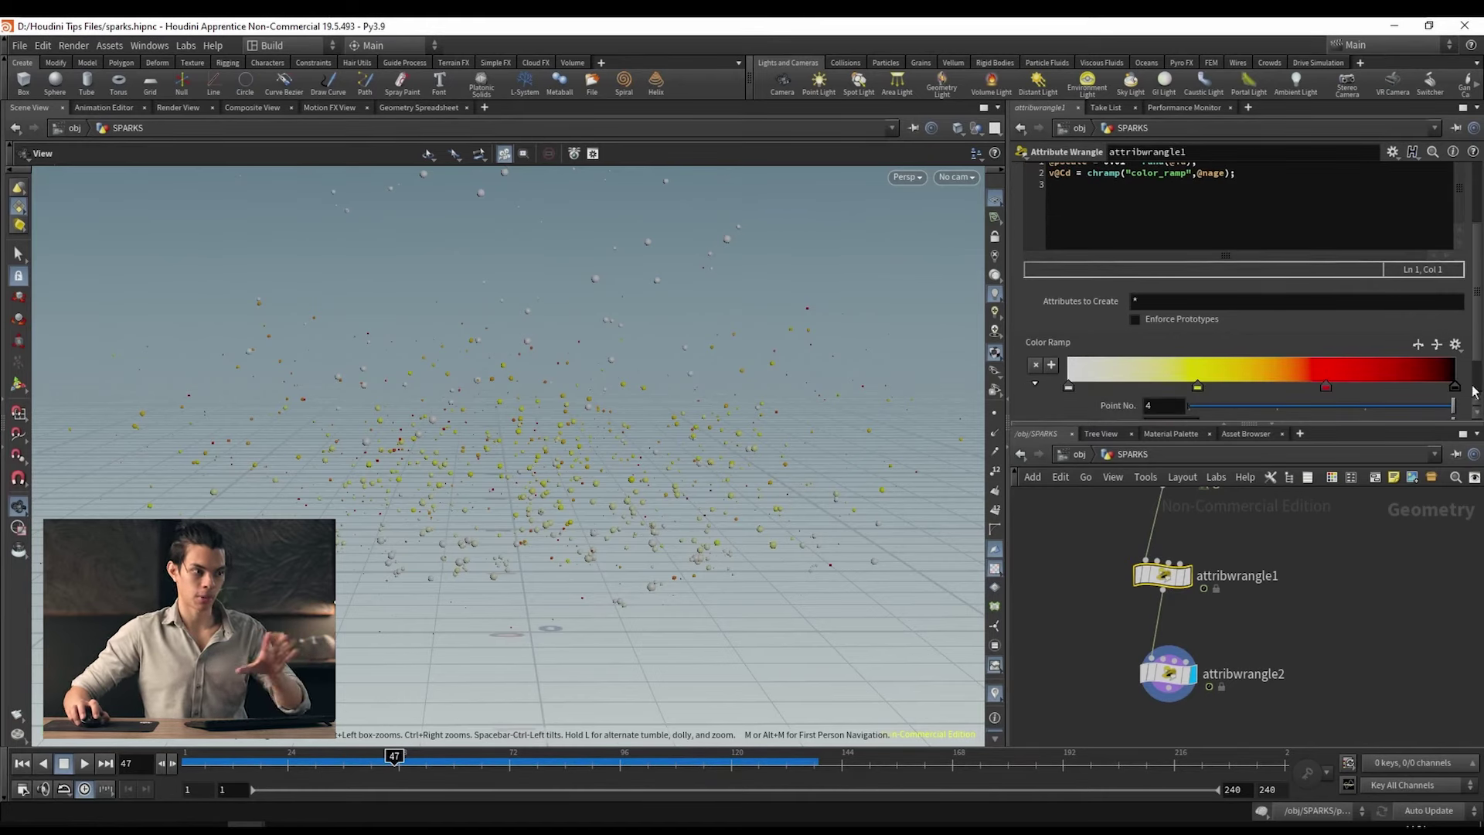
pyautogui.scroll(-1, 1166, 356)
pyautogui.scroll(2, 1145, 382)
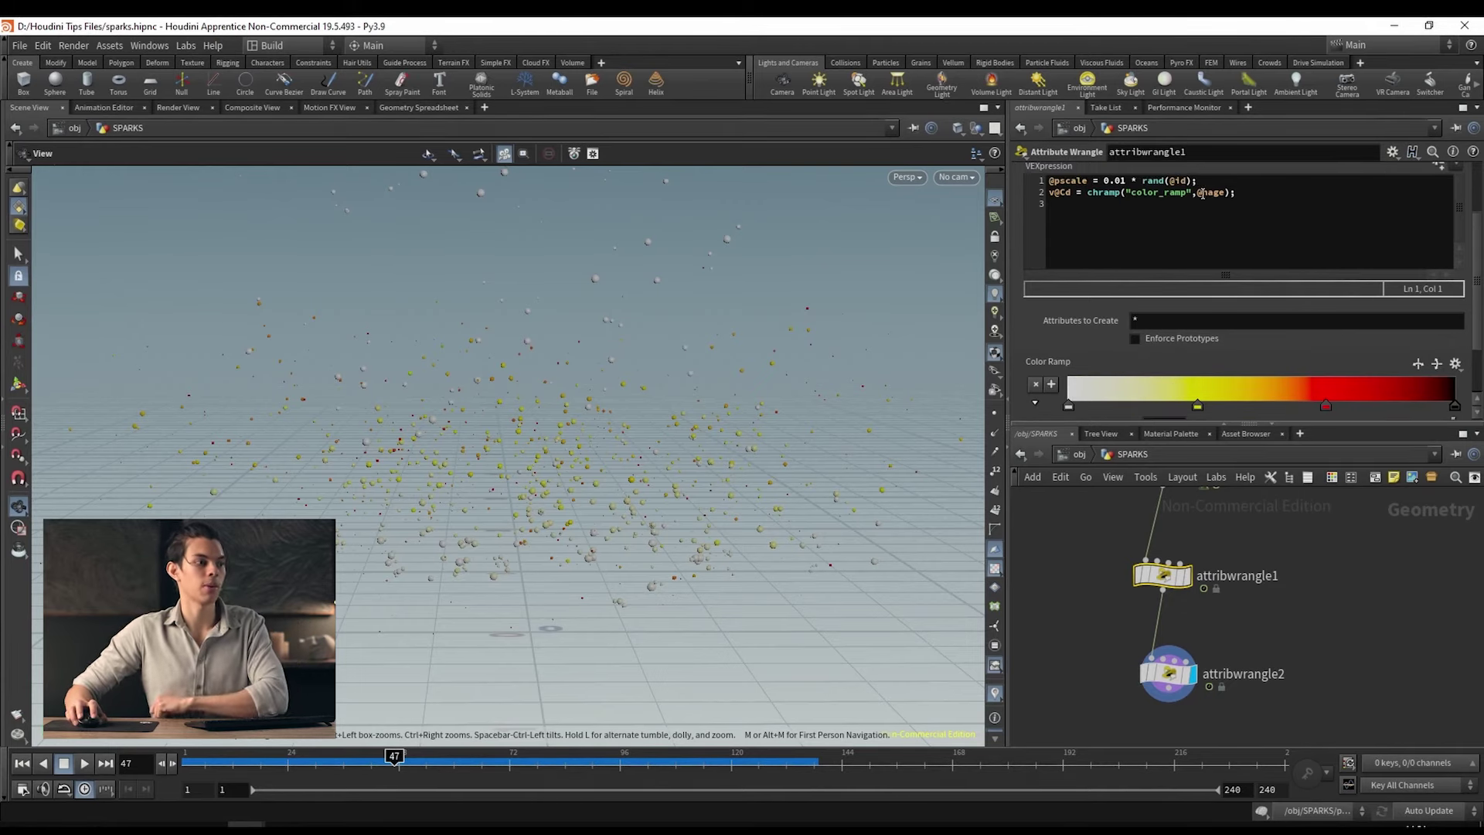
pyautogui.moveTo(1197, 191)
pyautogui.mouseDown()
pyautogui.moveTo(1228, 202)
pyautogui.moveTo(1213, 192)
pyautogui.mouseUp()
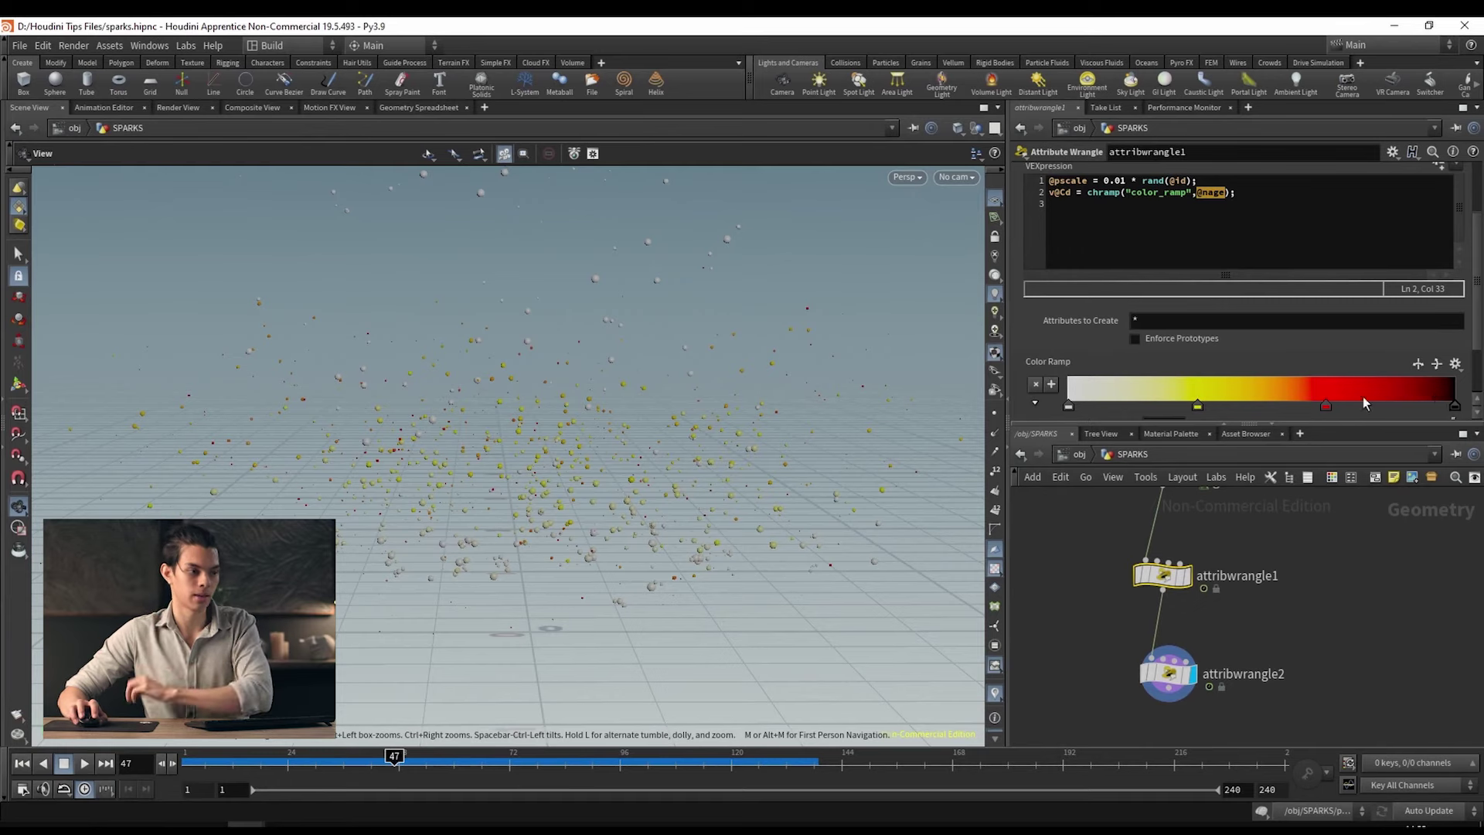
# Step: Move the ramp's yellow and red points toward the start, recolouring the red to a darker soft orange and the yellow to golden FFC61B
pyautogui.moveTo(1197, 405); pyautogui.dragTo(1107, 405)
pyautogui.moveTo(1326, 406); pyautogui.dragTo(1199, 412)
pyautogui.doubleClick(1212, 405)
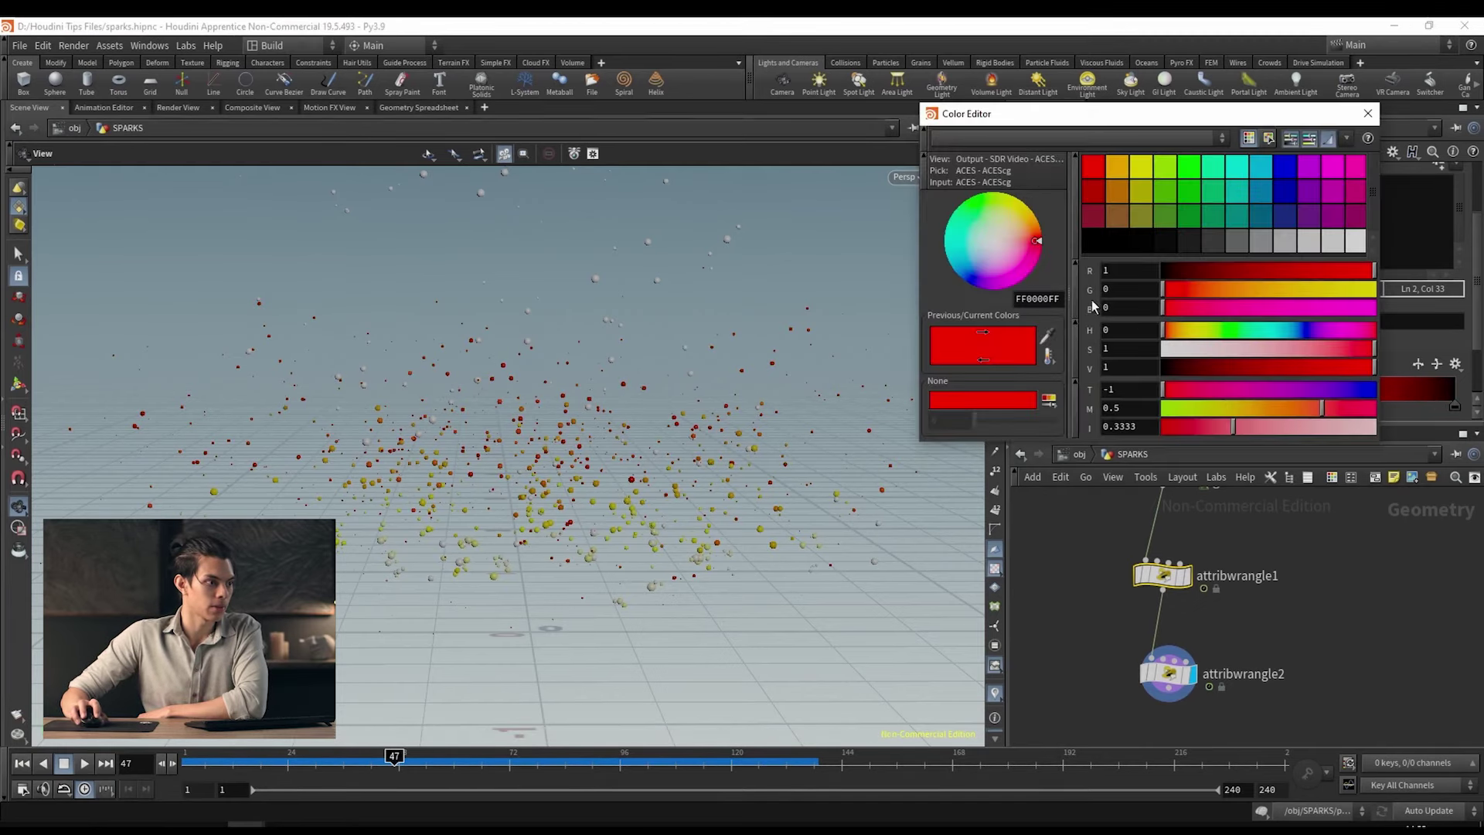
pyautogui.moveTo(1026, 246); pyautogui.dragTo(1026, 233)
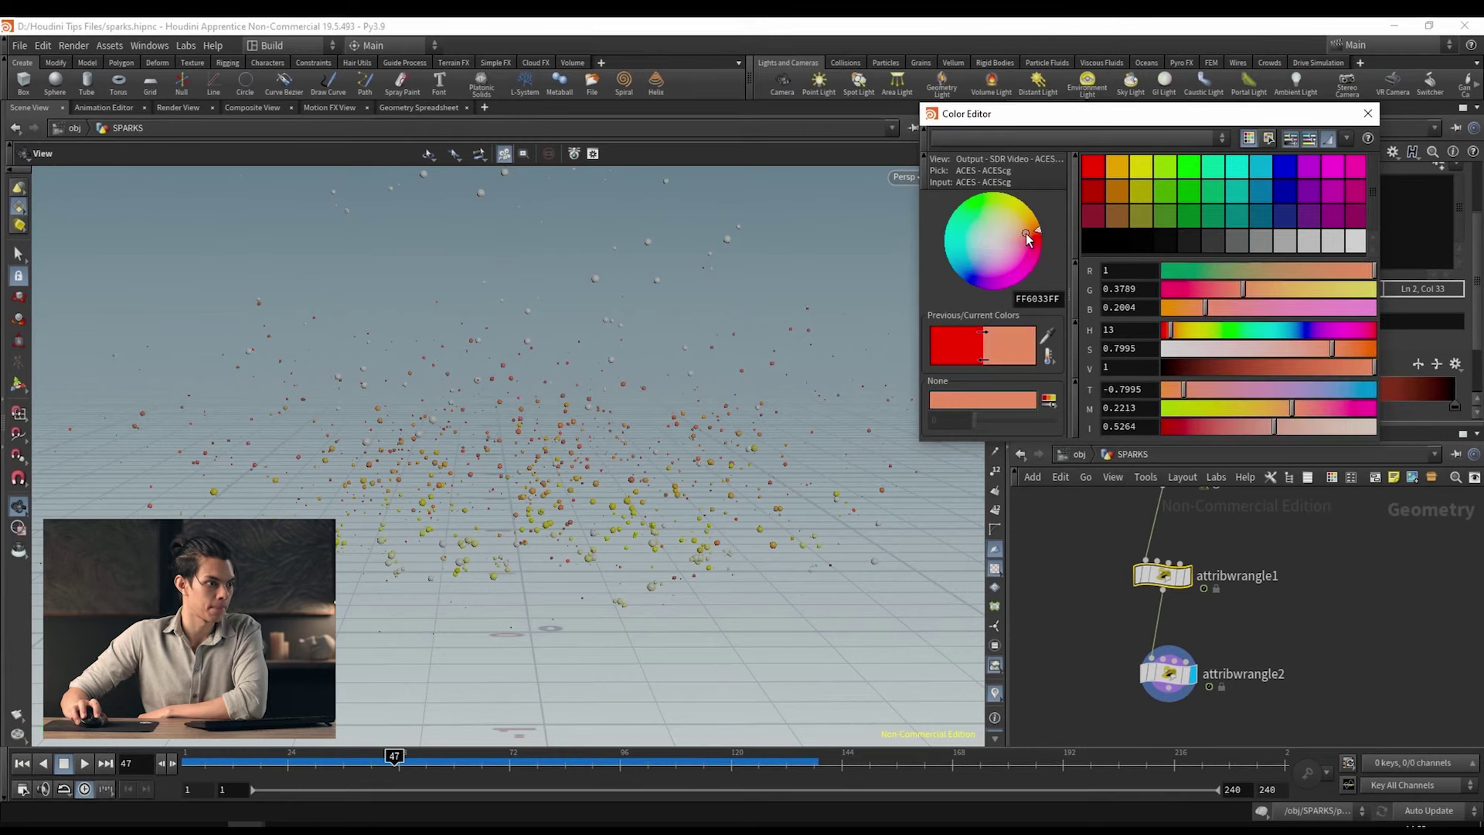
pyautogui.moveTo(1373, 367); pyautogui.dragTo(1299, 374)
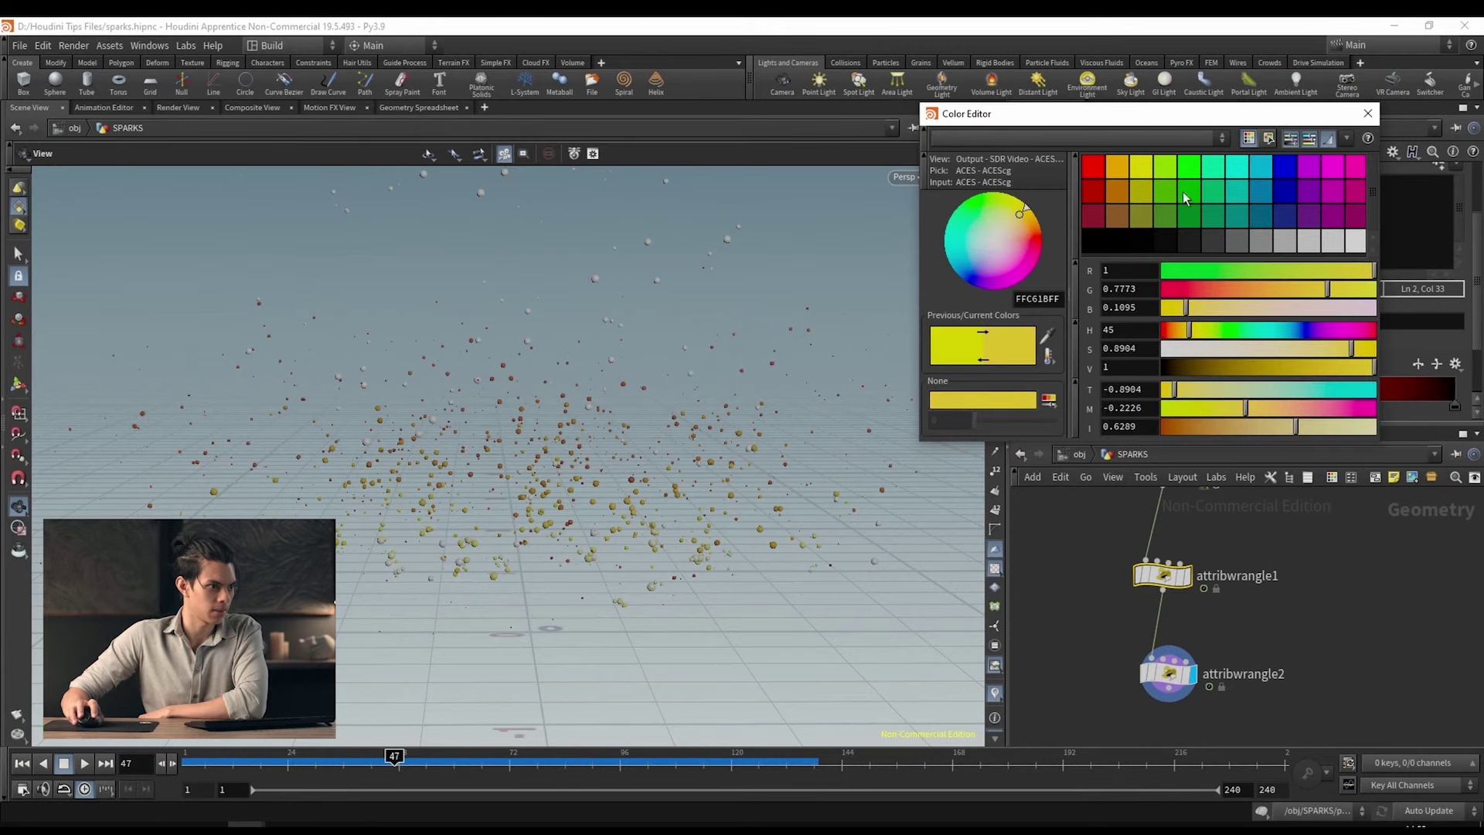
pyautogui.click(1368, 114)
# Step: Play the simulation from the start and inspect the recoloured particles up close
pyautogui.scroll(5, 573, 554)
pyautogui.hotkey('ctrl', 'Left')
pyautogui.press('Up')
pyautogui.moveTo(574, 553)
pyautogui.mouseDown()
pyautogui.moveTo(503, 564)
pyautogui.moveTo(536, 557)
pyautogui.moveTo(484, 512)
pyautogui.moveTo(530, 530)
pyautogui.moveTo(564, 507)
pyautogui.moveTo(587, 557)
pyautogui.mouseUp()
pyautogui.press('Up')
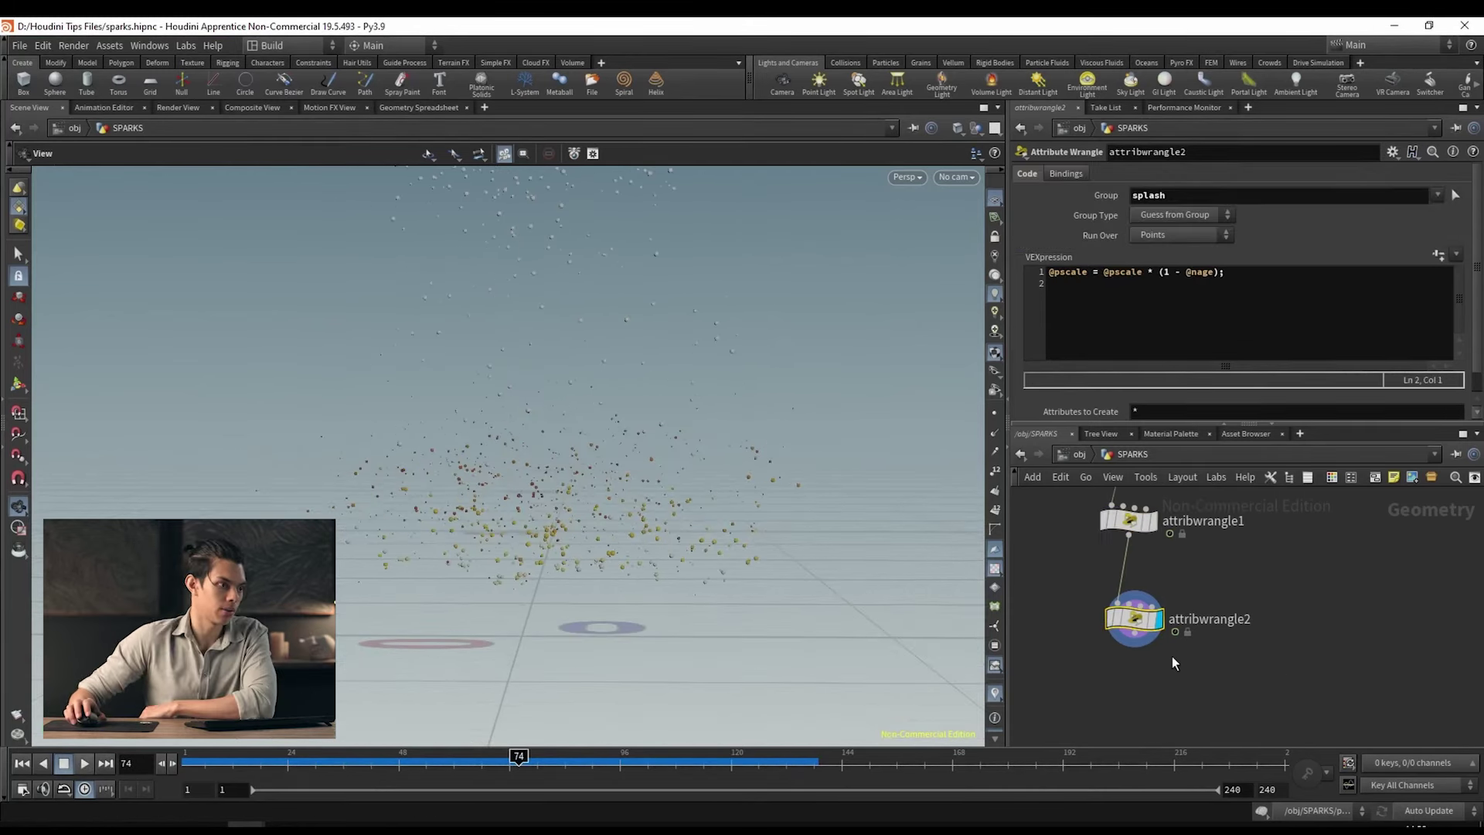
# Step: Add a Null node after attribwrangle2, name it PARTICLES_OUT, and make it the displayed output
pyautogui.press('Tab')
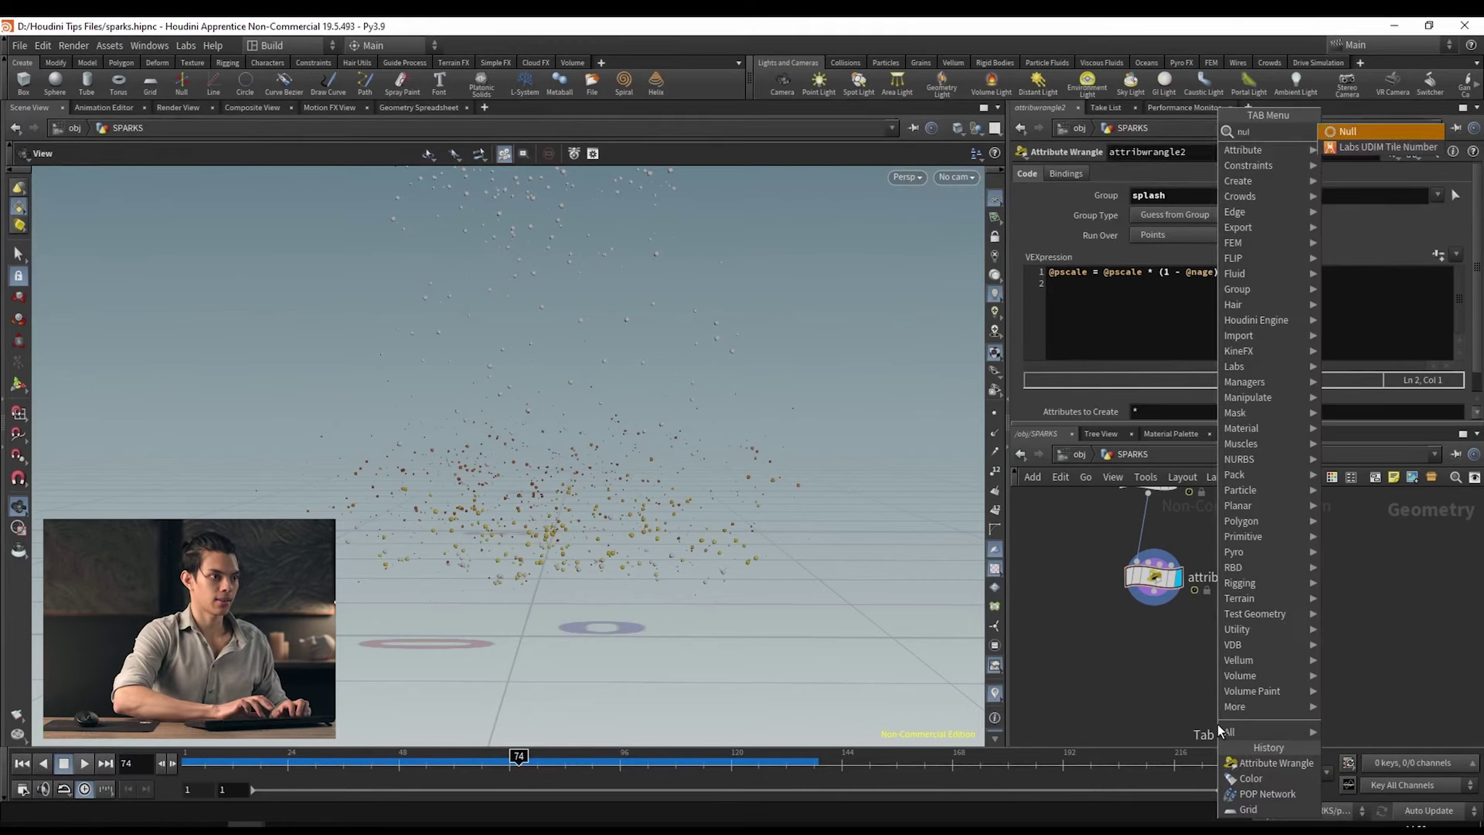
pyautogui.press('Return')
pyautogui.click(1154, 687)
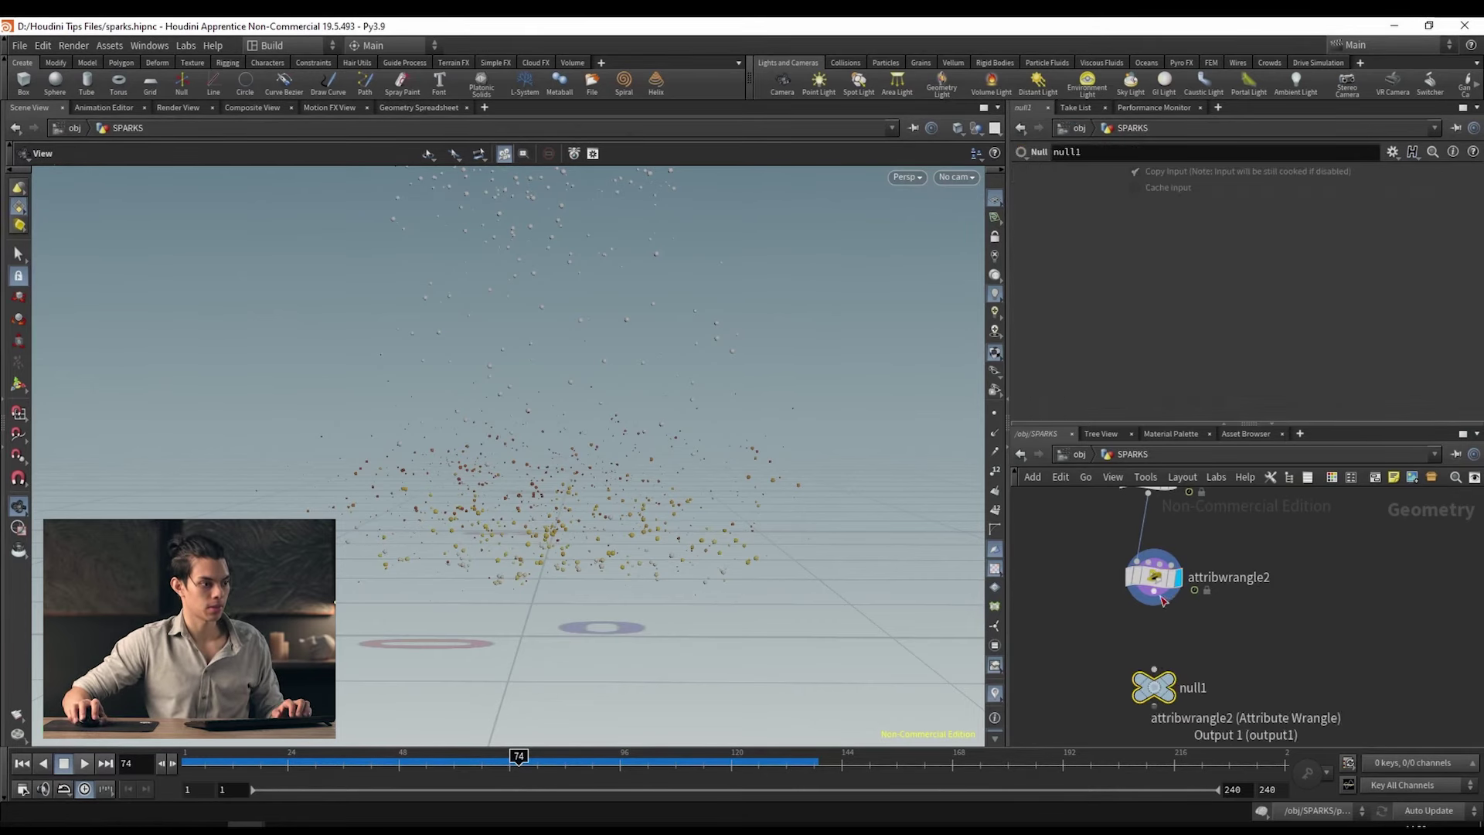
pyautogui.doubleClick(1198, 687)
pyautogui.write('PARTICLES_OUT')
pyautogui.press('Return')
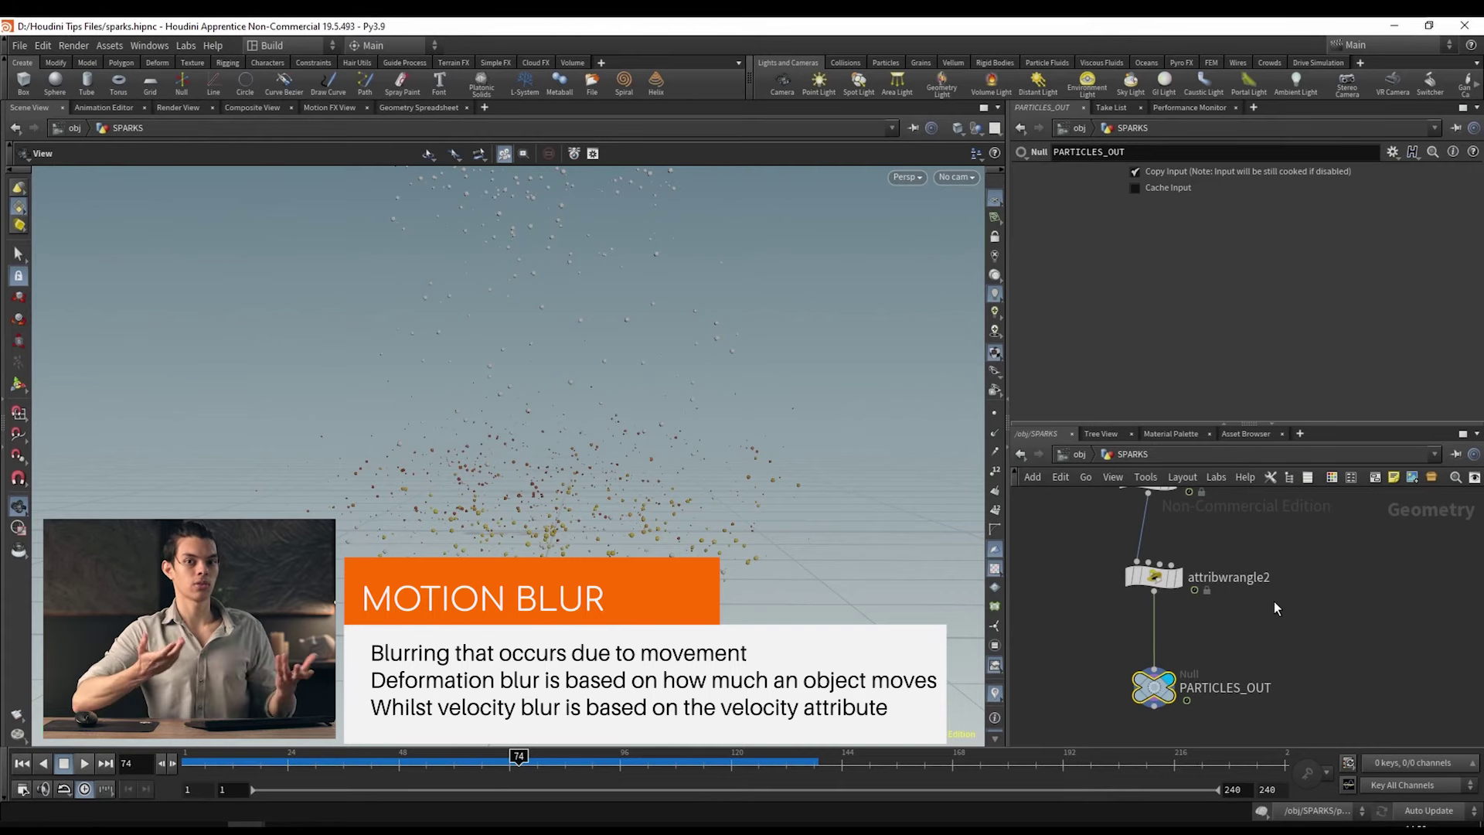
# Step: Show the point velocity trails in the viewport and inspect them on the spark particles
pyautogui.click(996, 455)
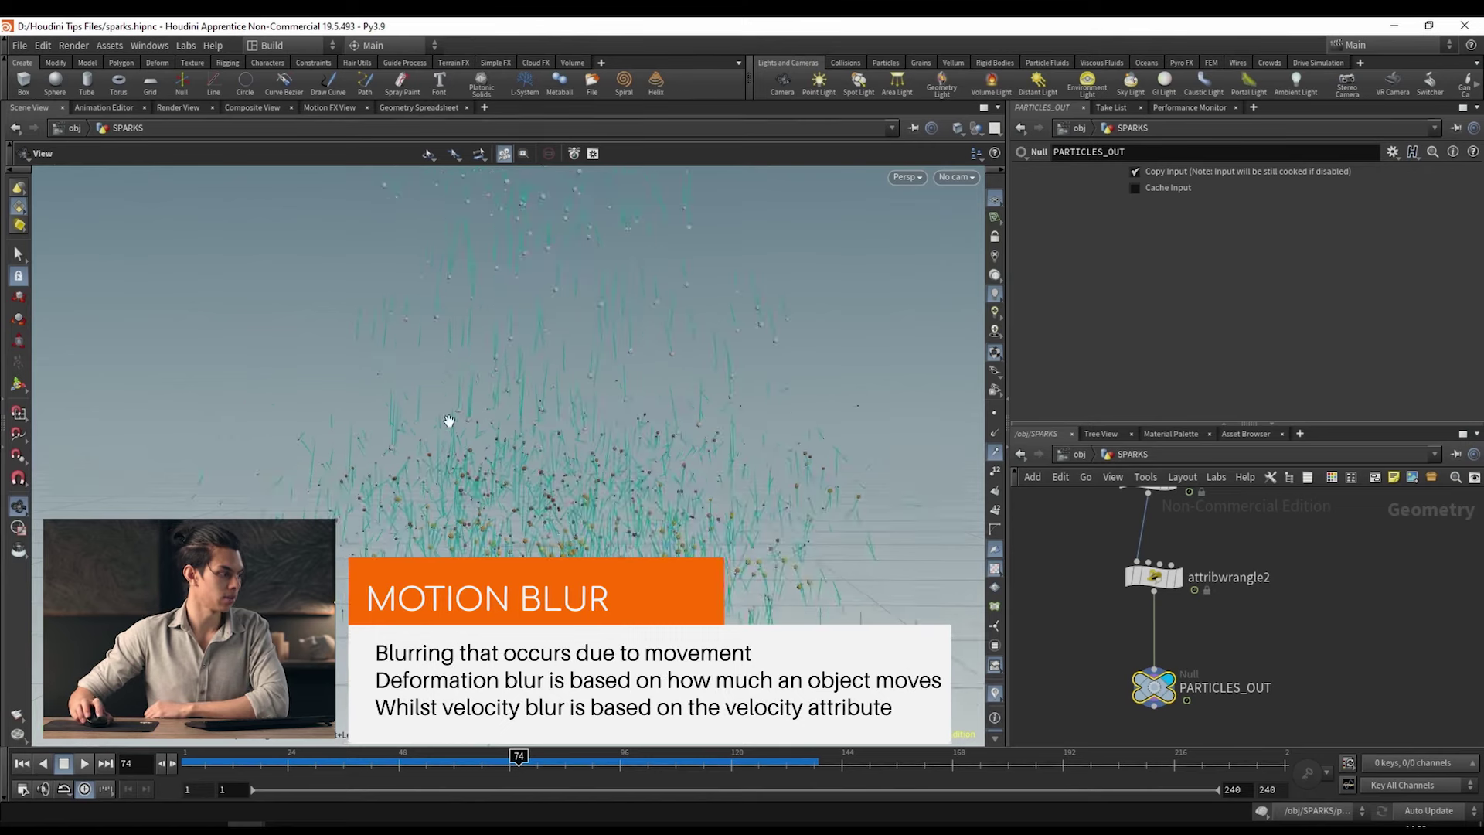
pyautogui.scroll(5, 424, 394)
pyautogui.scroll(-5, 424, 394)
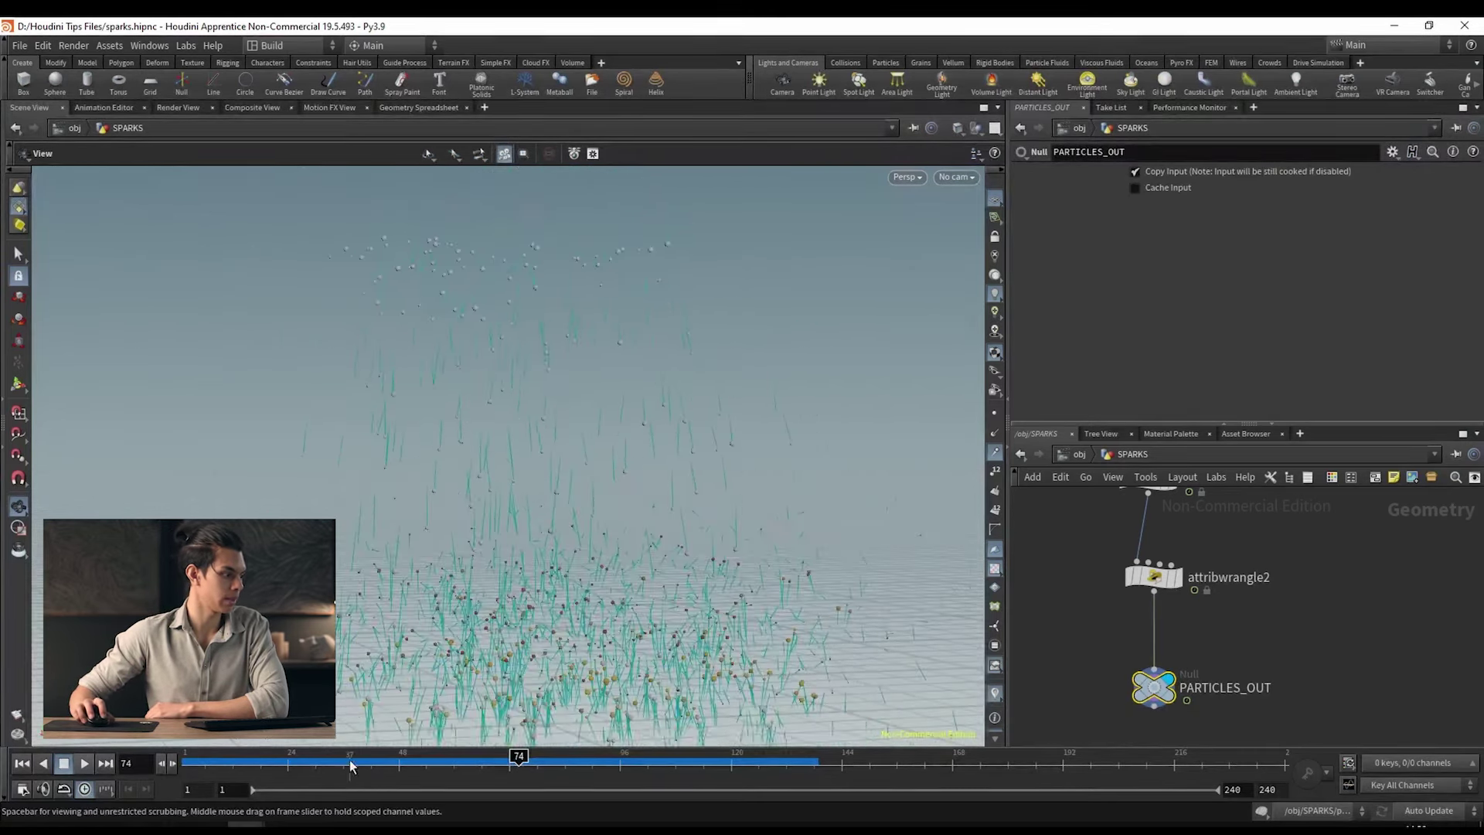
# Step: Play the spark simulation from the first frame to review the particle motion
pyautogui.click(22, 764)
pyautogui.click(85, 763)
pyautogui.scroll(3, 387, 497)
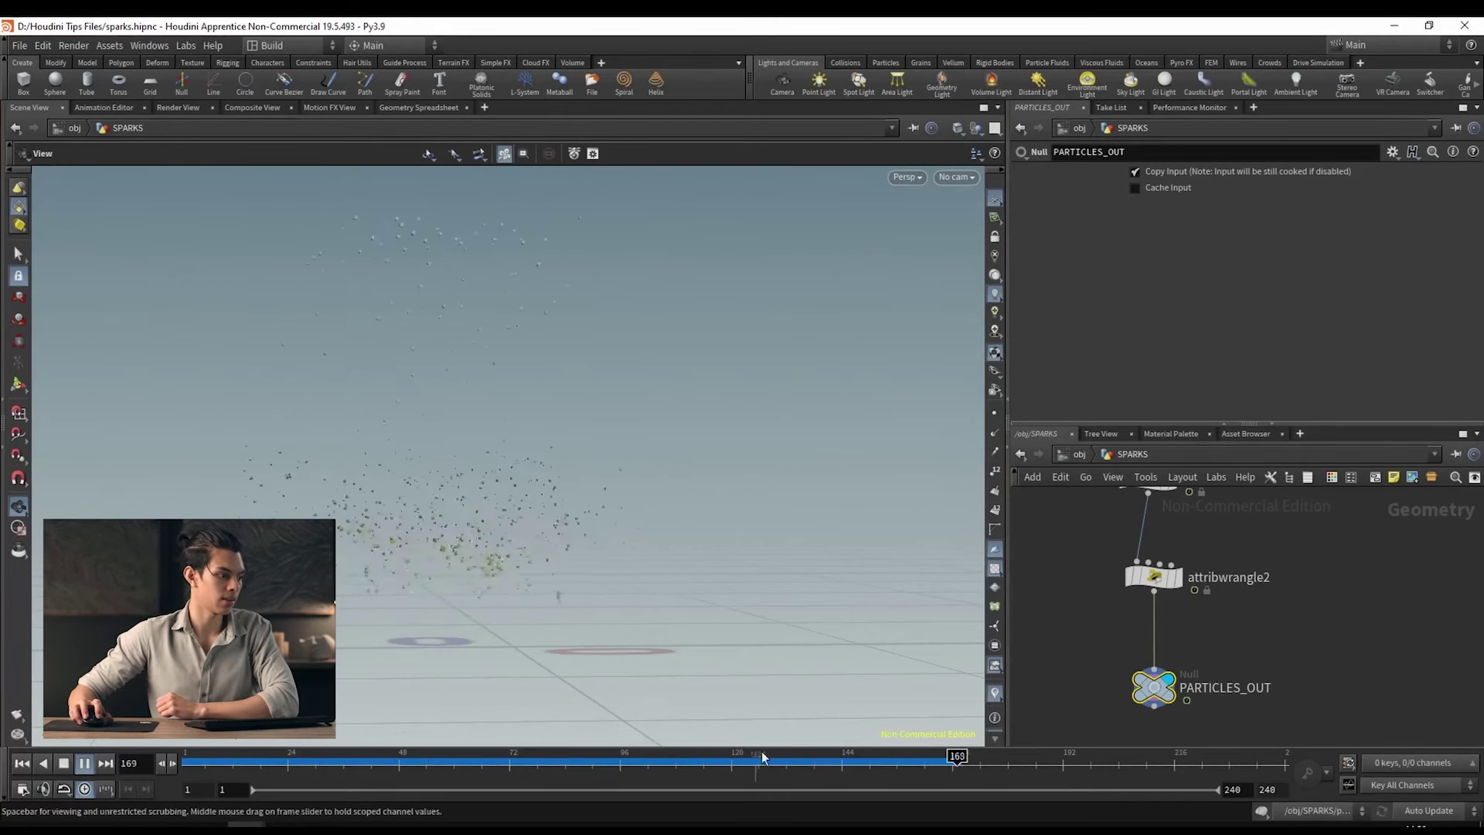
# Step: Return to the first frame and switch from the SPARKS geometry network to the stage network
pyautogui.hotkey('ctrl', 'Up')
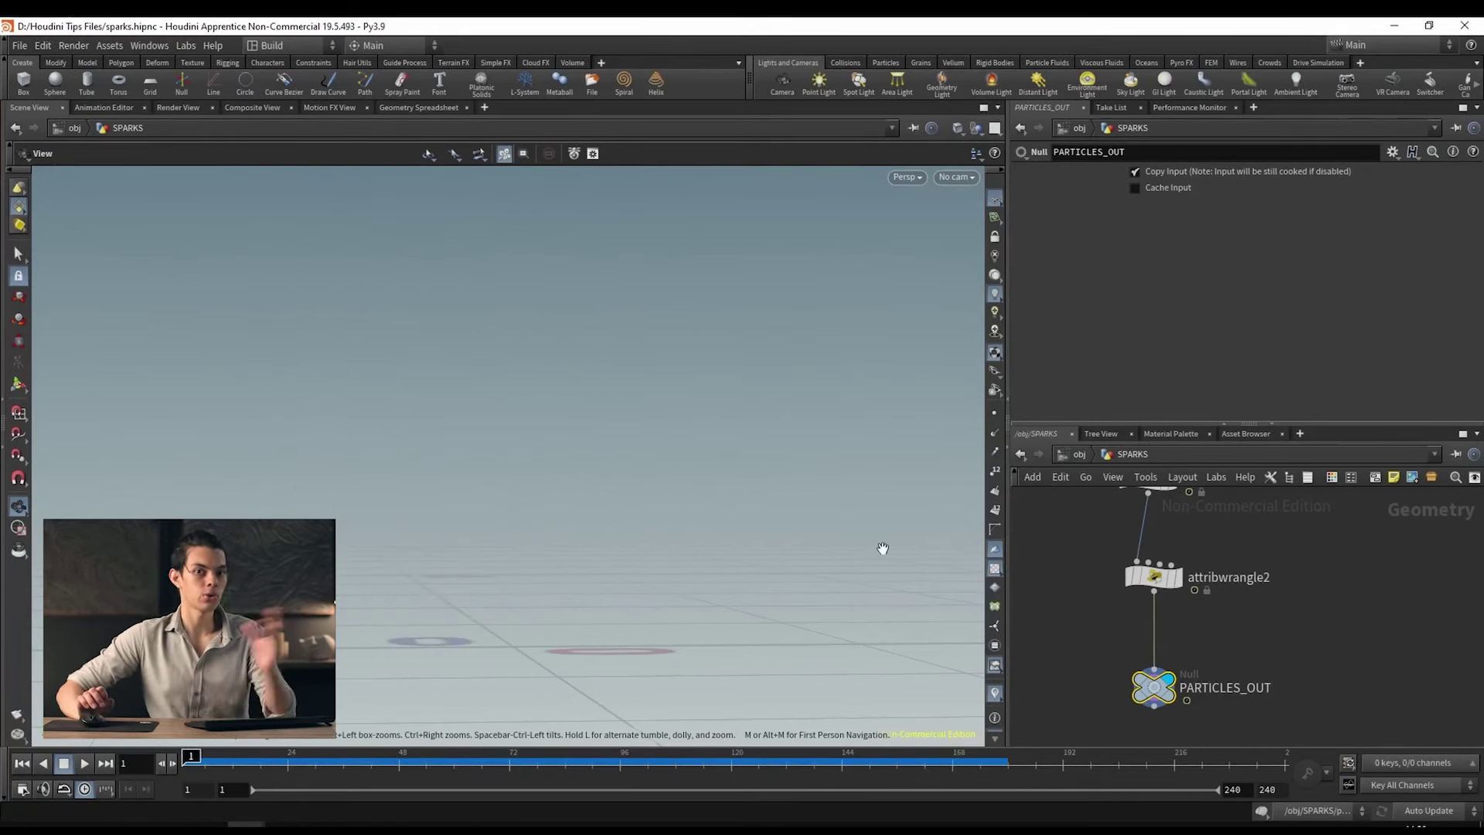
pyautogui.click(1079, 455)
pyautogui.click(1080, 457)
pyautogui.click(1120, 572)
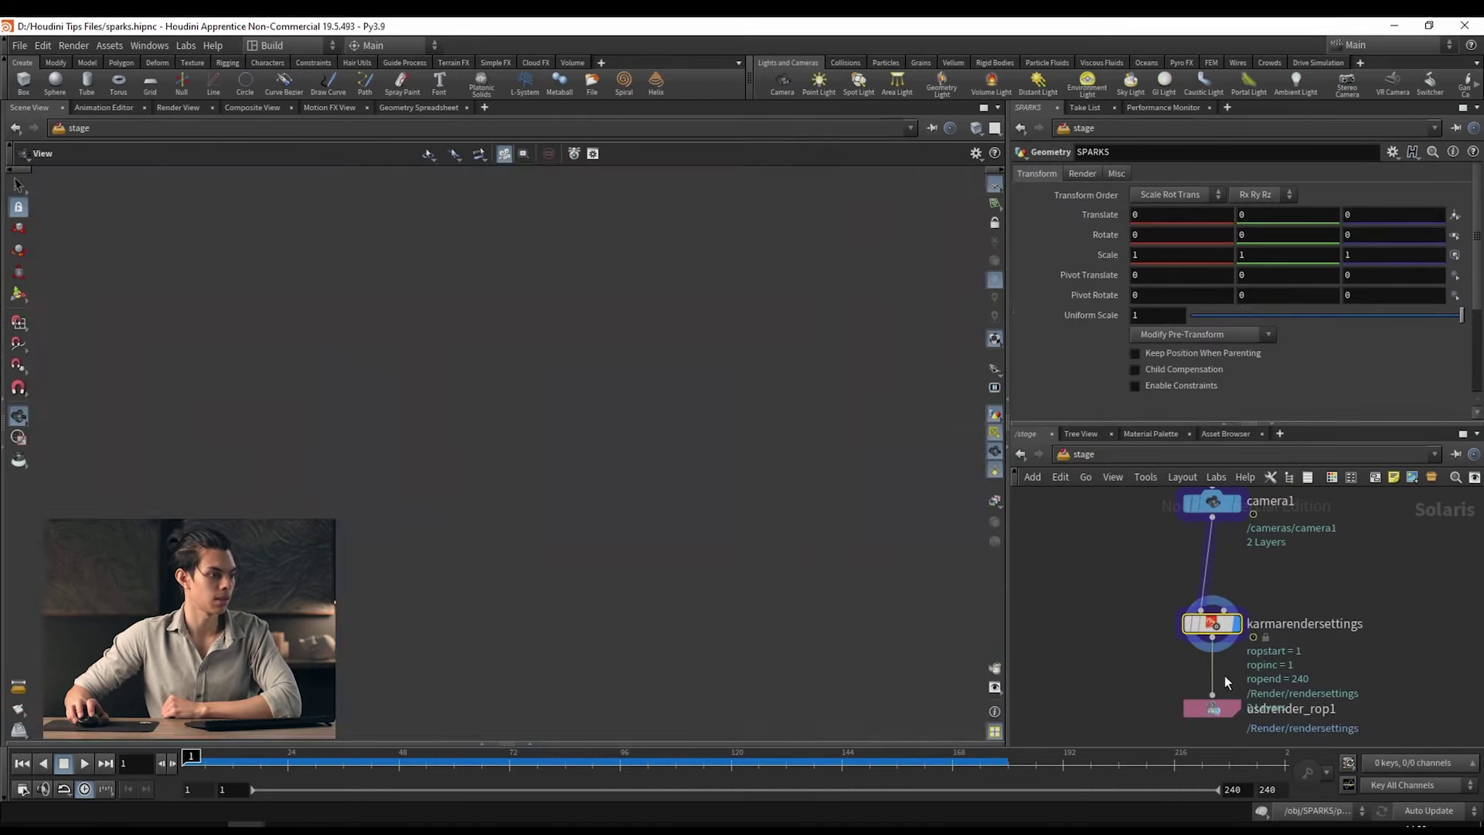
# Step: Look through /cameras/camera1 and move the timeline to frame 41
pyautogui.click(956, 177)
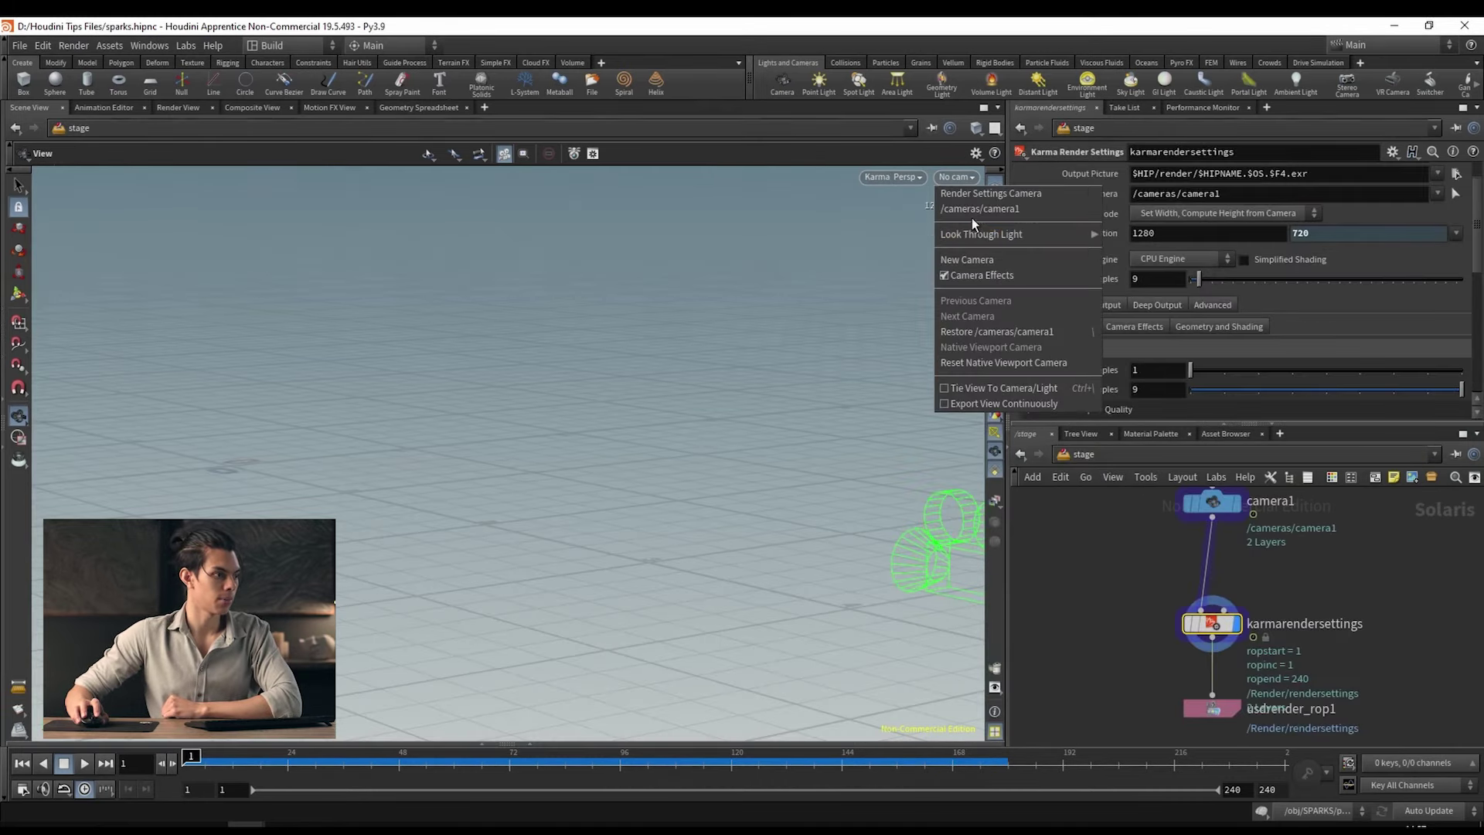
pyautogui.click(978, 209)
pyautogui.moveTo(220, 757); pyautogui.dragTo(366, 757)
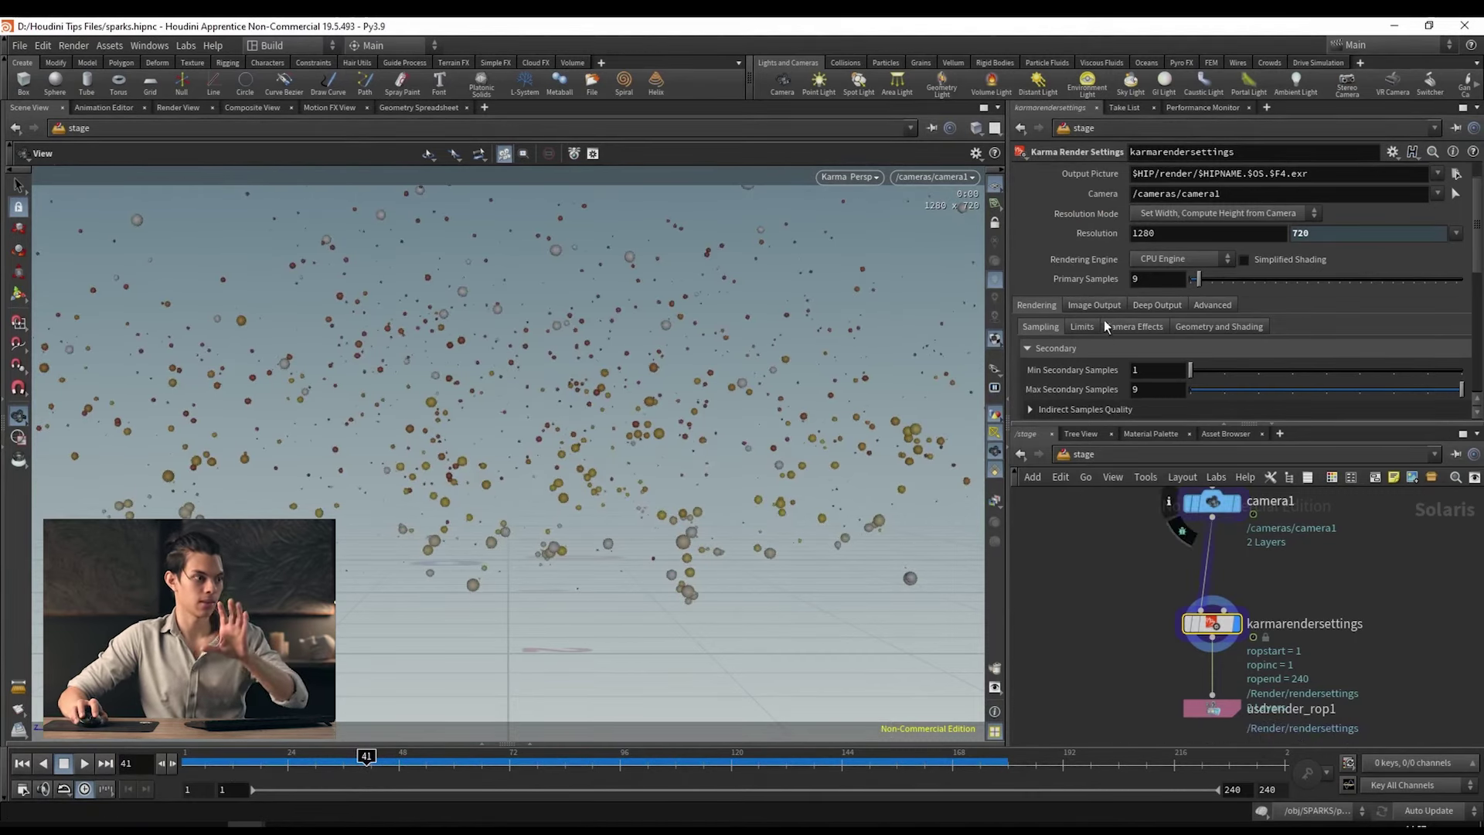
# Step: Set Velocity Blur to "Velocity blur" in the camera effects of the Karma render settings
pyautogui.scroll(-3, 1109, 309)
pyautogui.click(1133, 267)
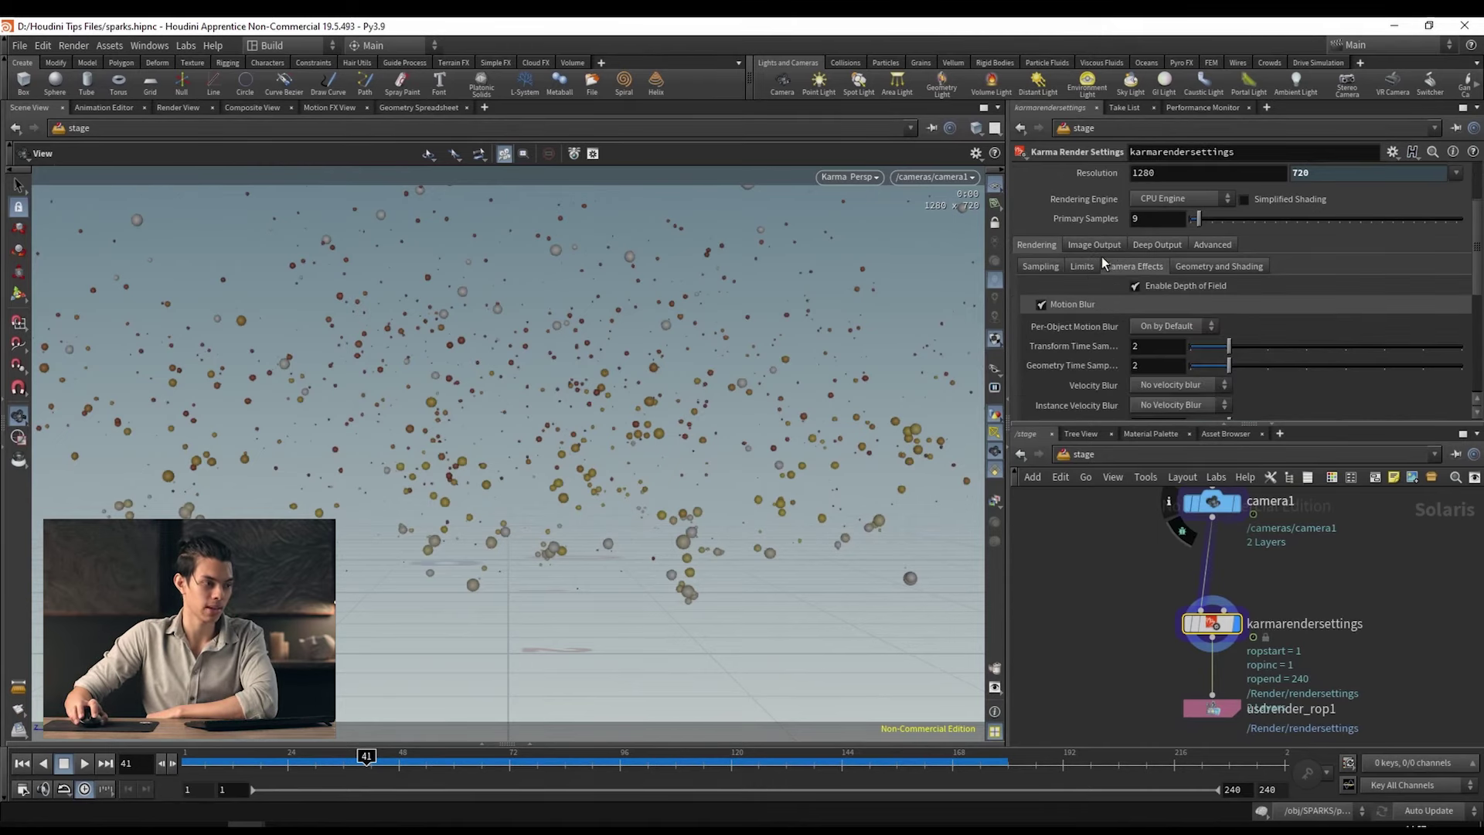
pyautogui.scroll(-1, 1088, 308)
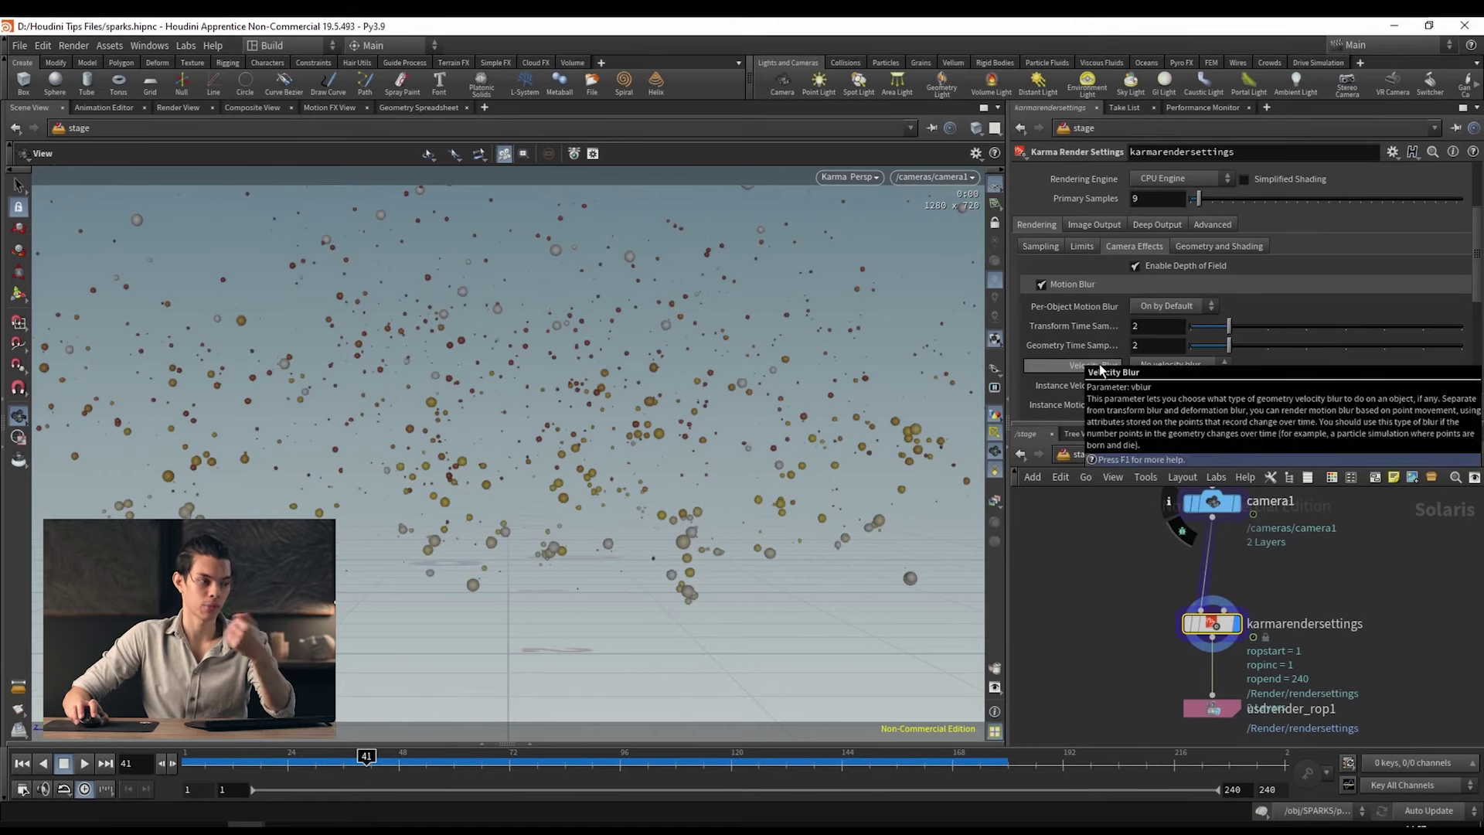
pyautogui.moveTo(1094, 371)
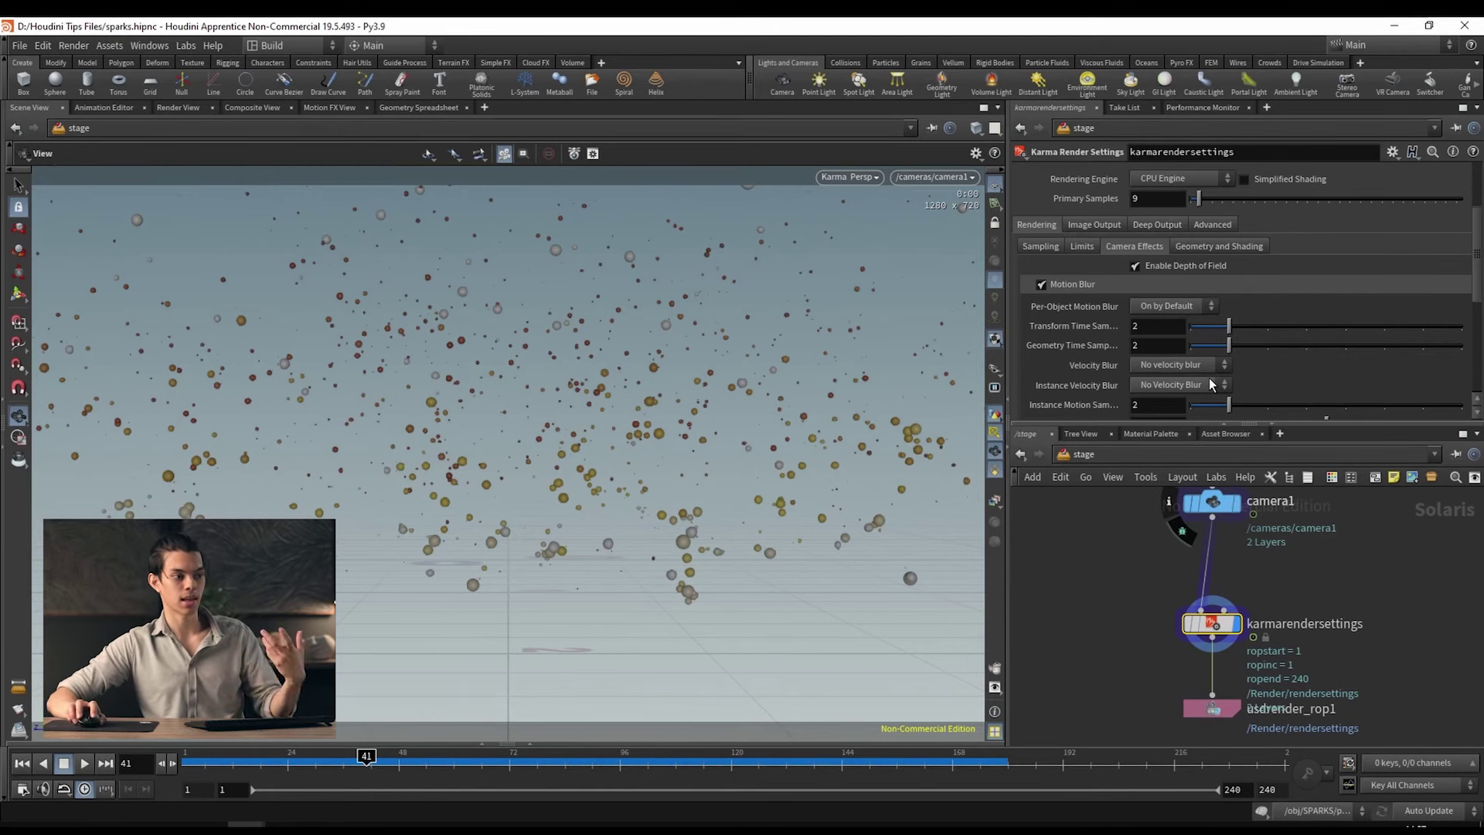
pyautogui.click(1179, 365)
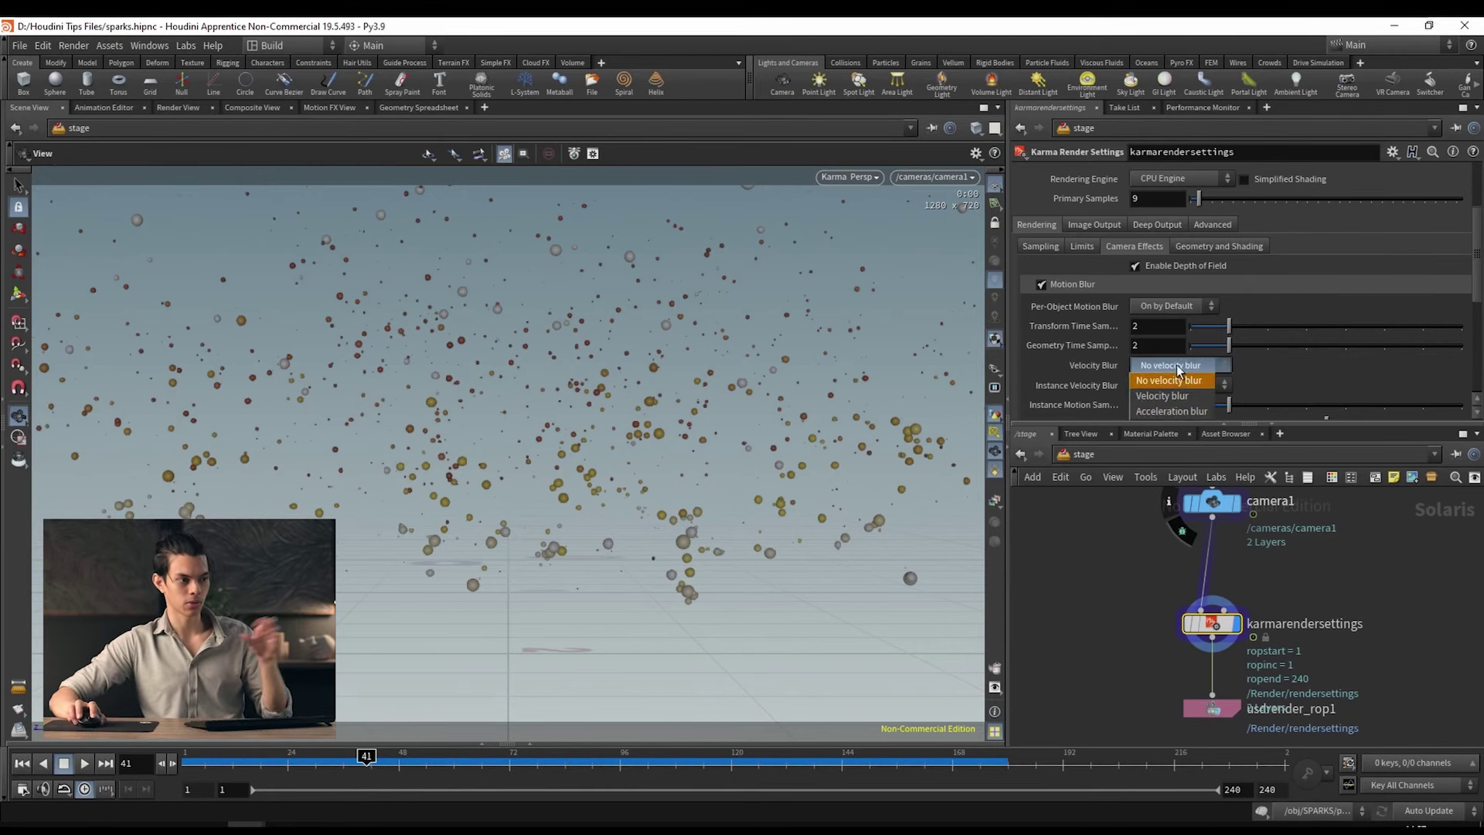
pyautogui.click(1175, 411)
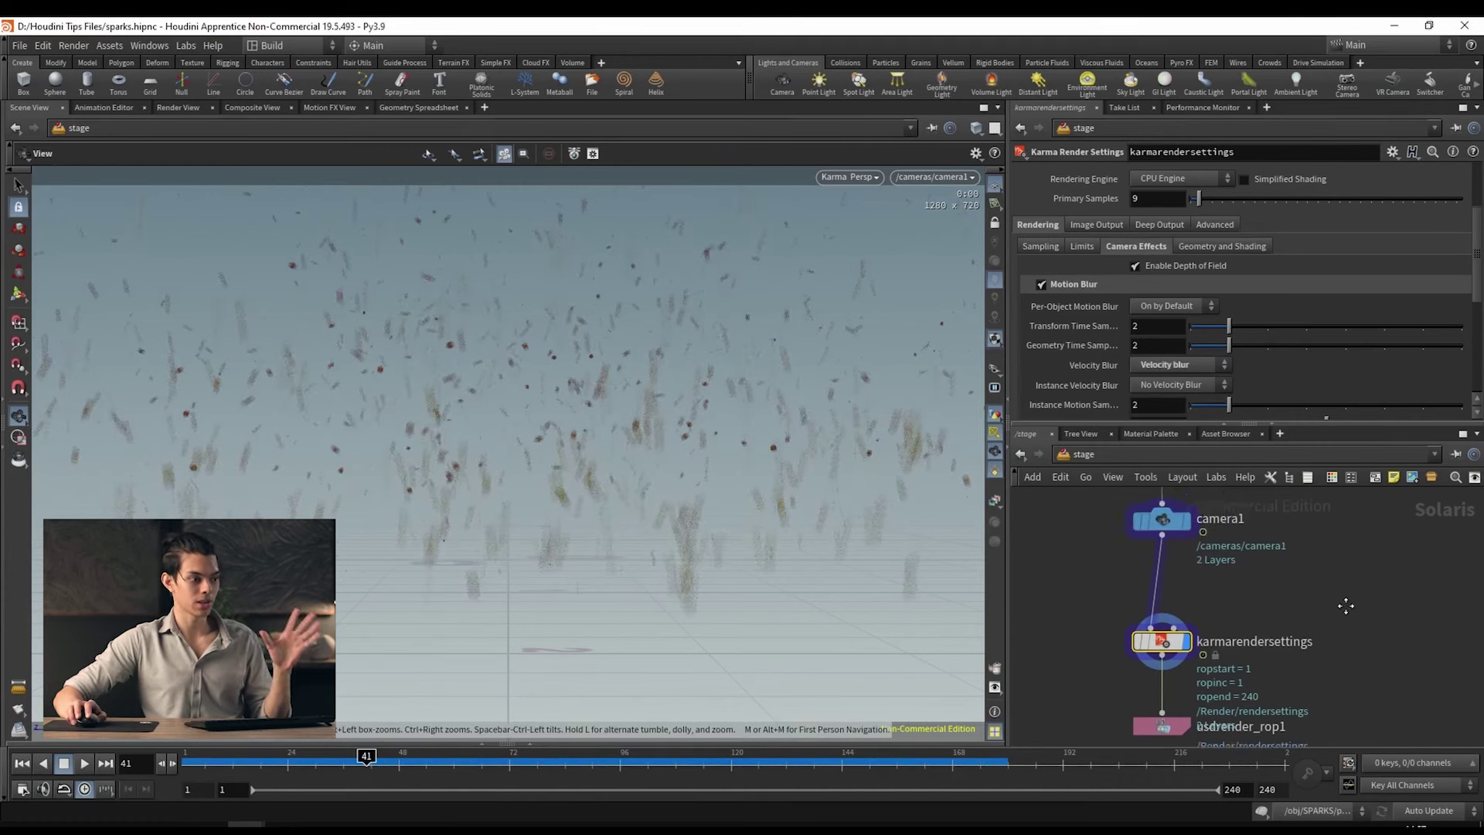
# Step: Insert a Material Library node between sopimport1 and camera1
pyautogui.scroll(-3, 1314, 642)
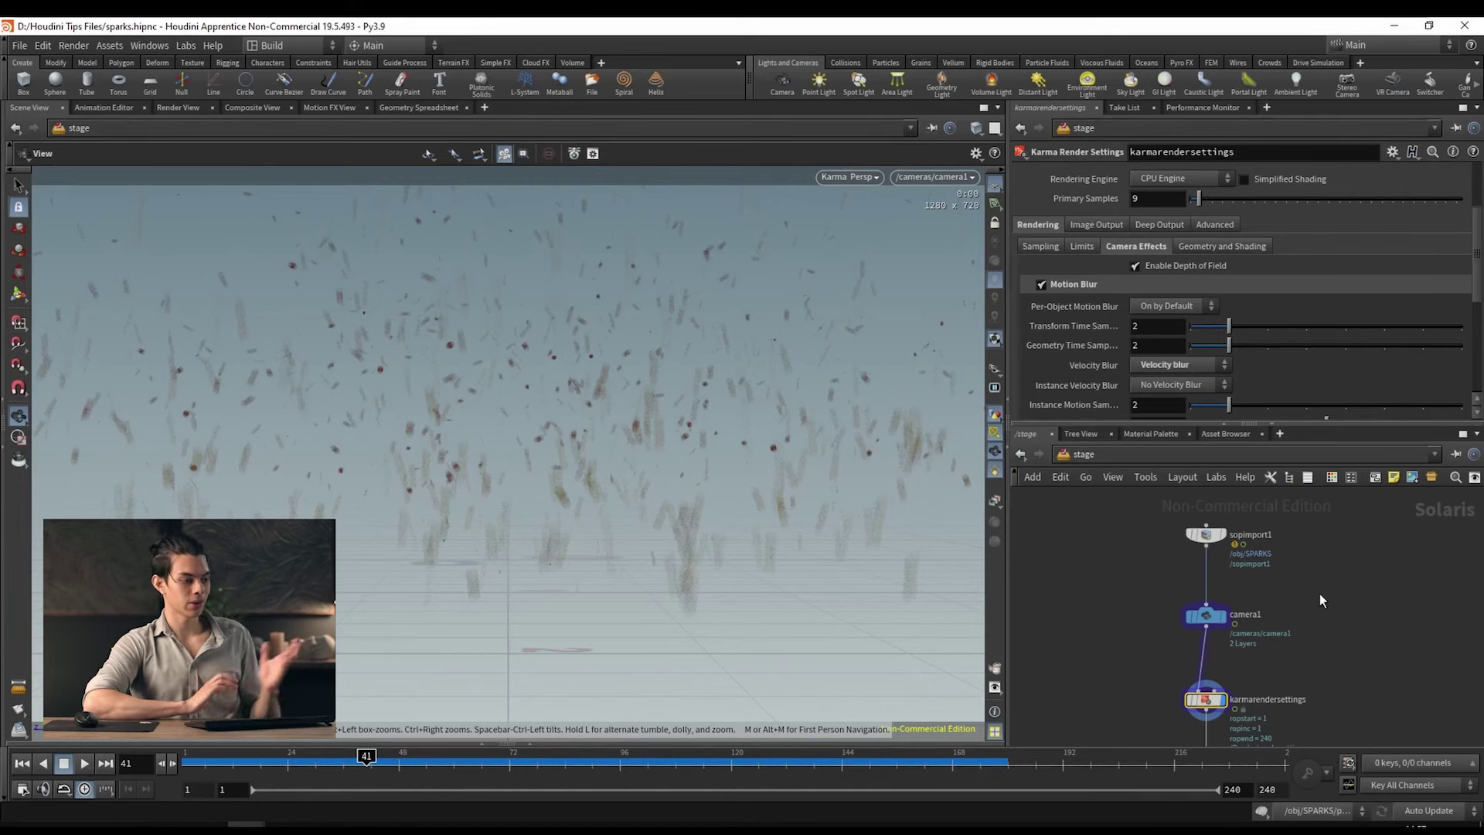
pyautogui.press('Tab')
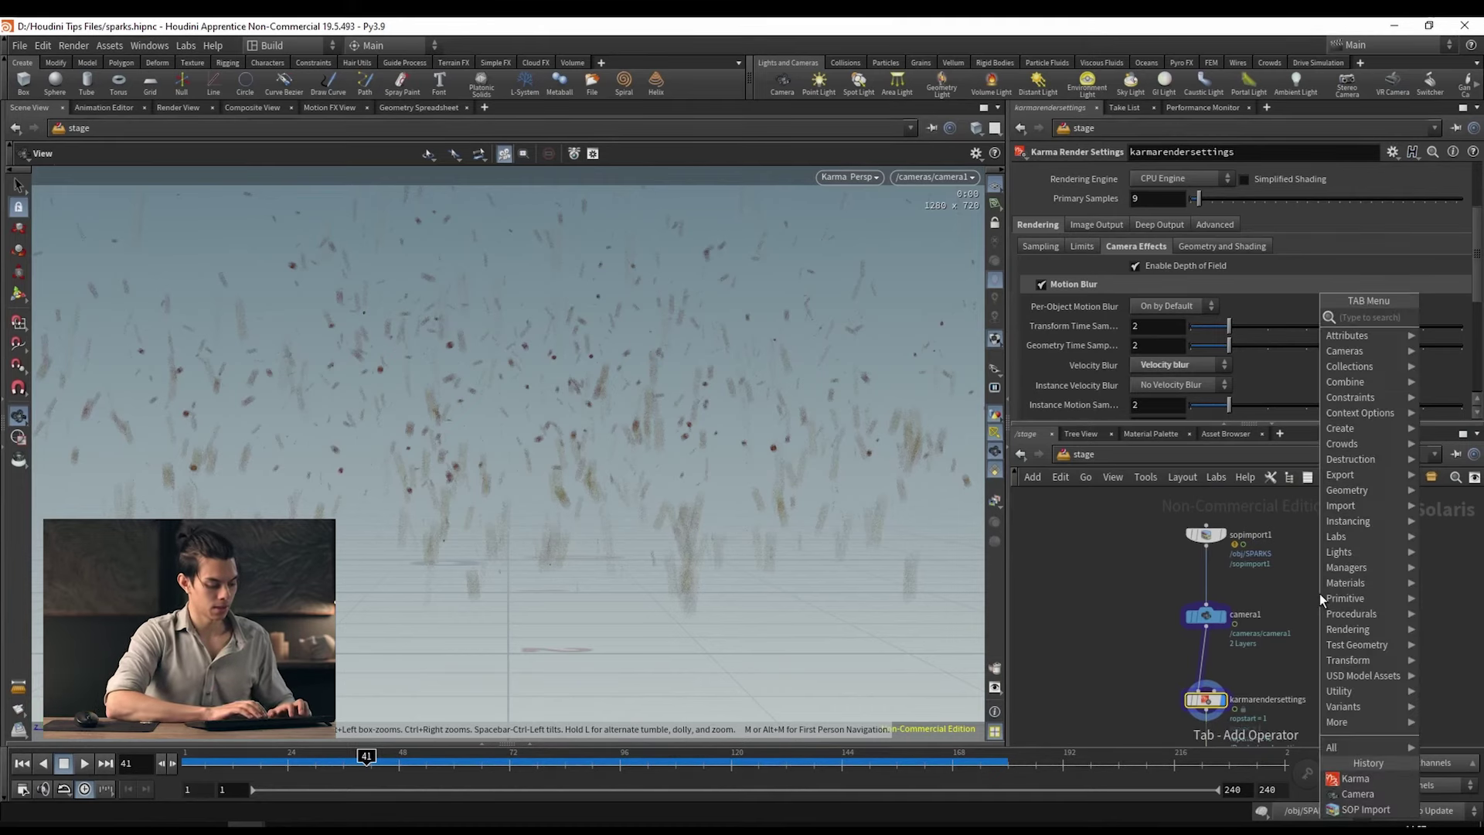
pyautogui.write('render')
pyautogui.press('Return')
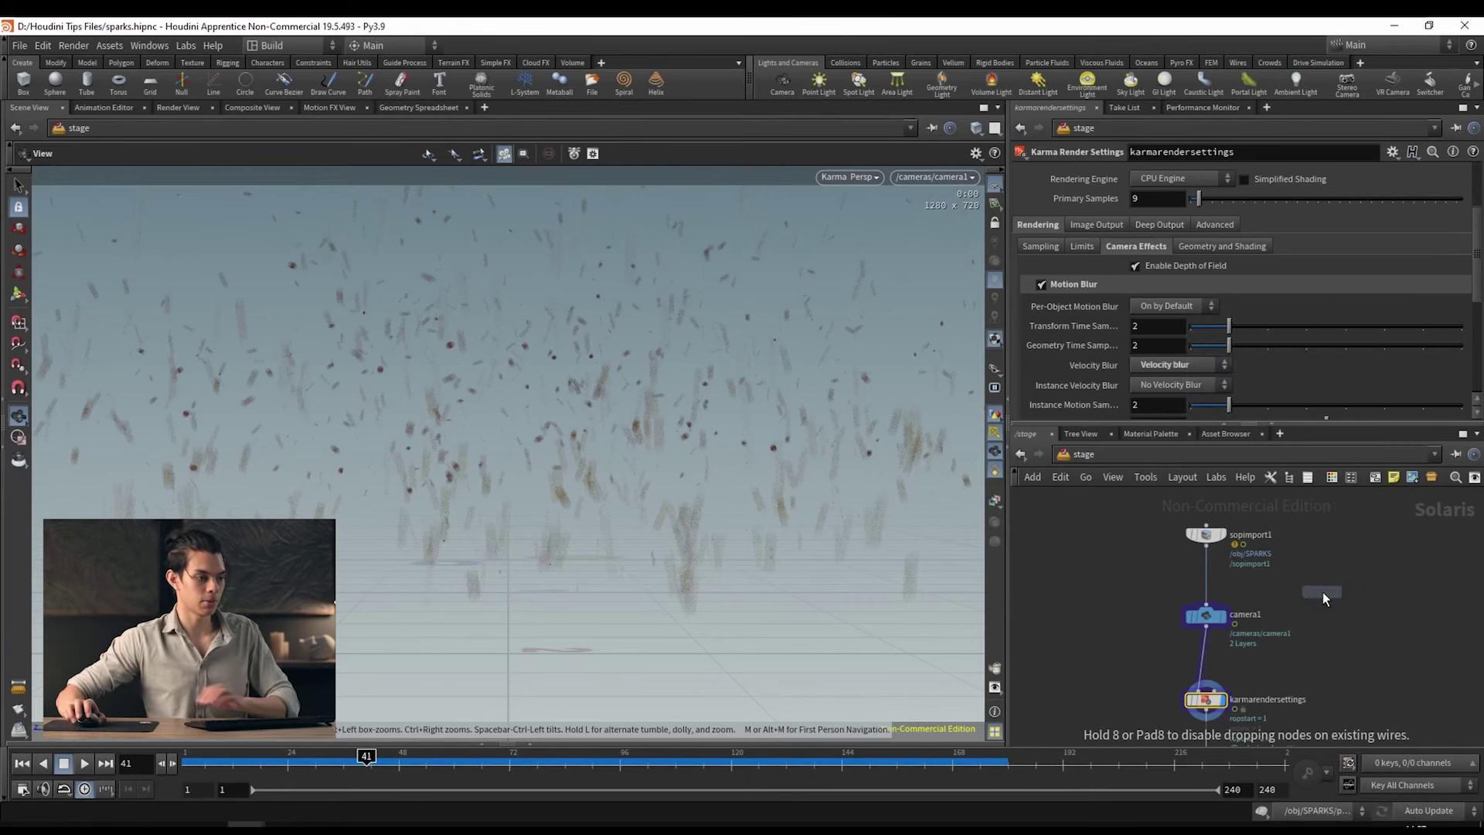
pyautogui.scroll(1, 1283, 576)
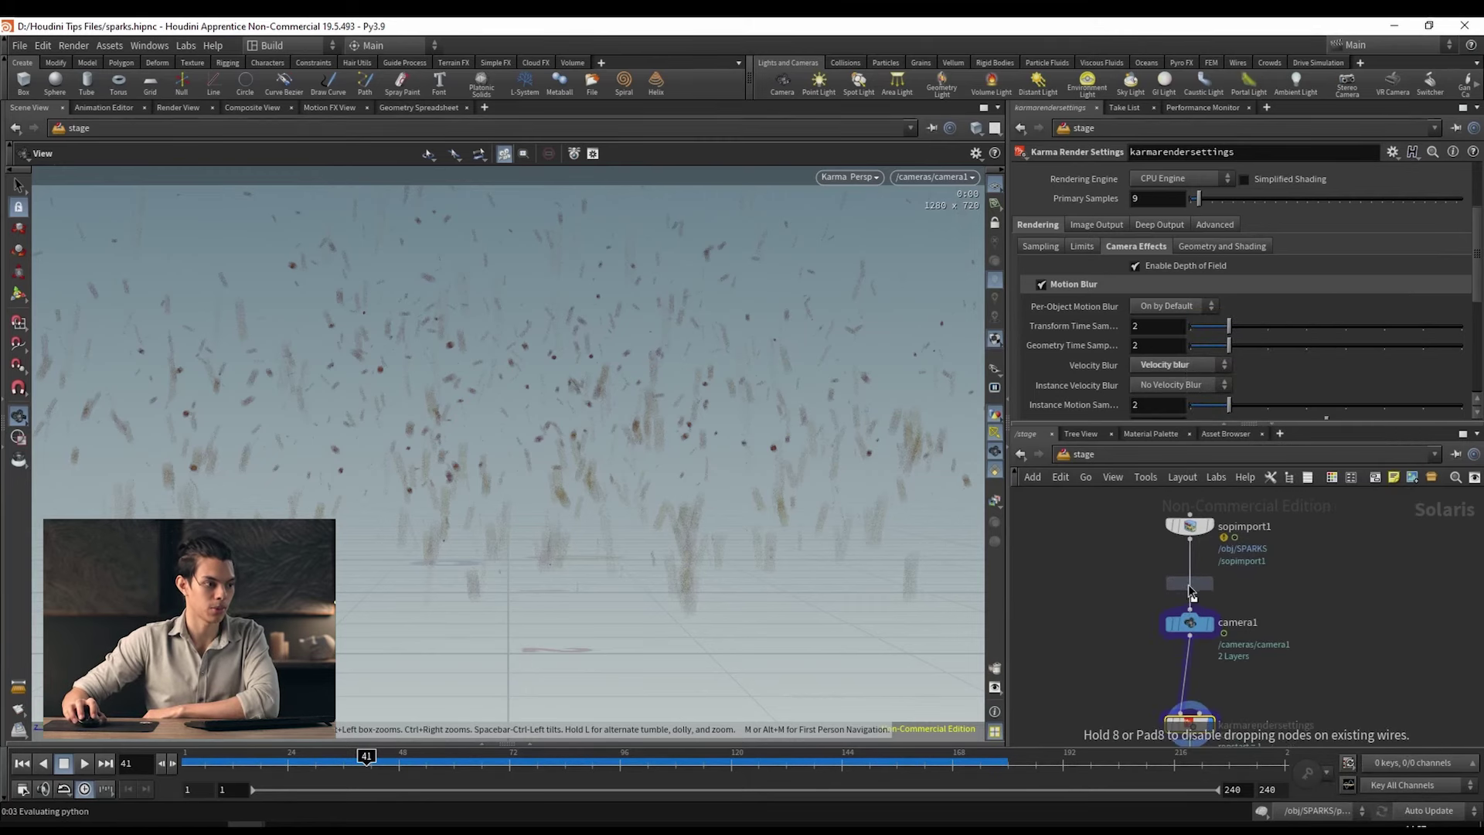
pyautogui.click(1190, 587)
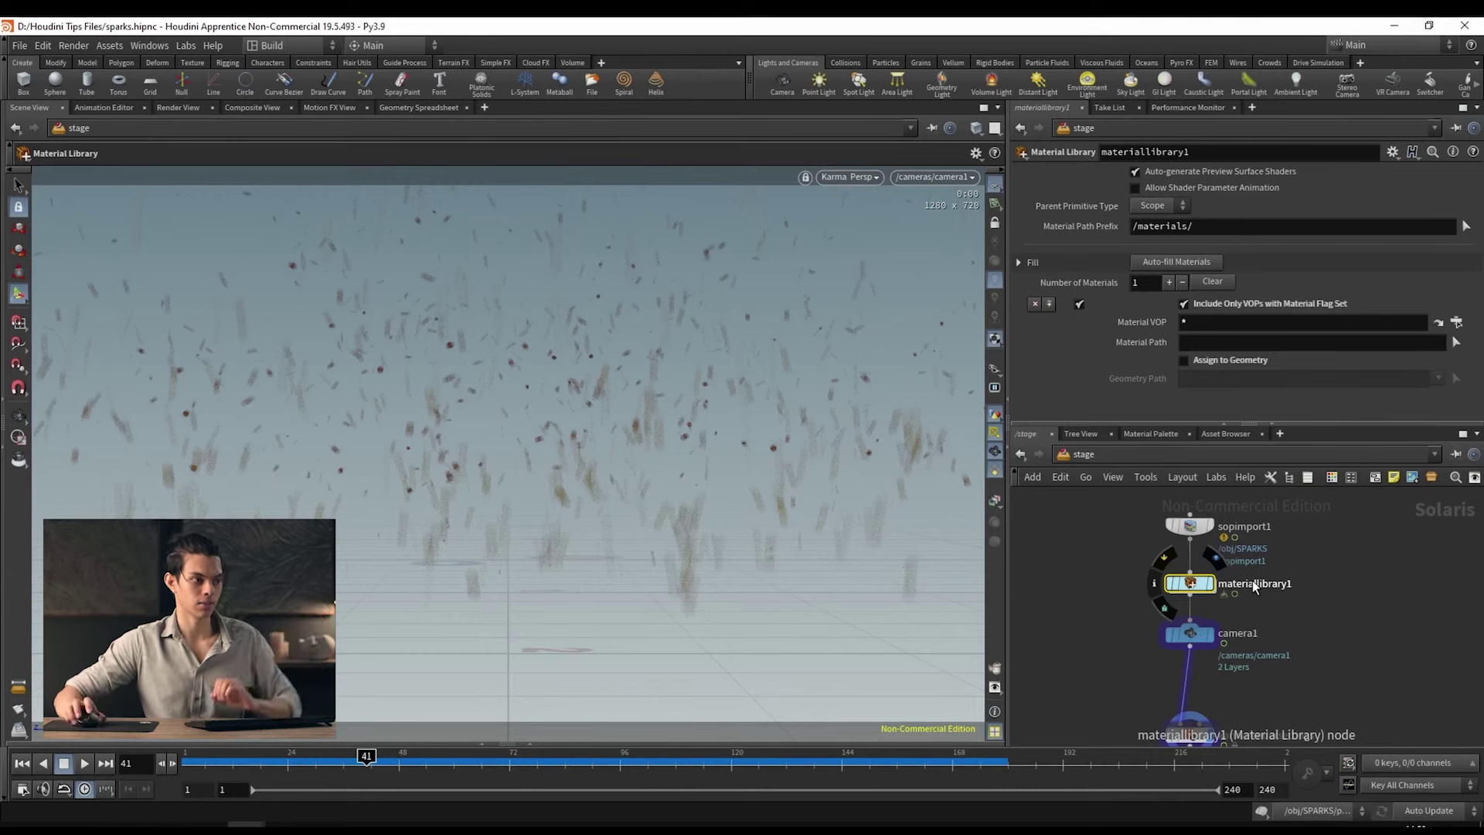
# Step: Create a Principled Shader inside the material library and name it SPARKS
pyautogui.doubleClick(1188, 584)
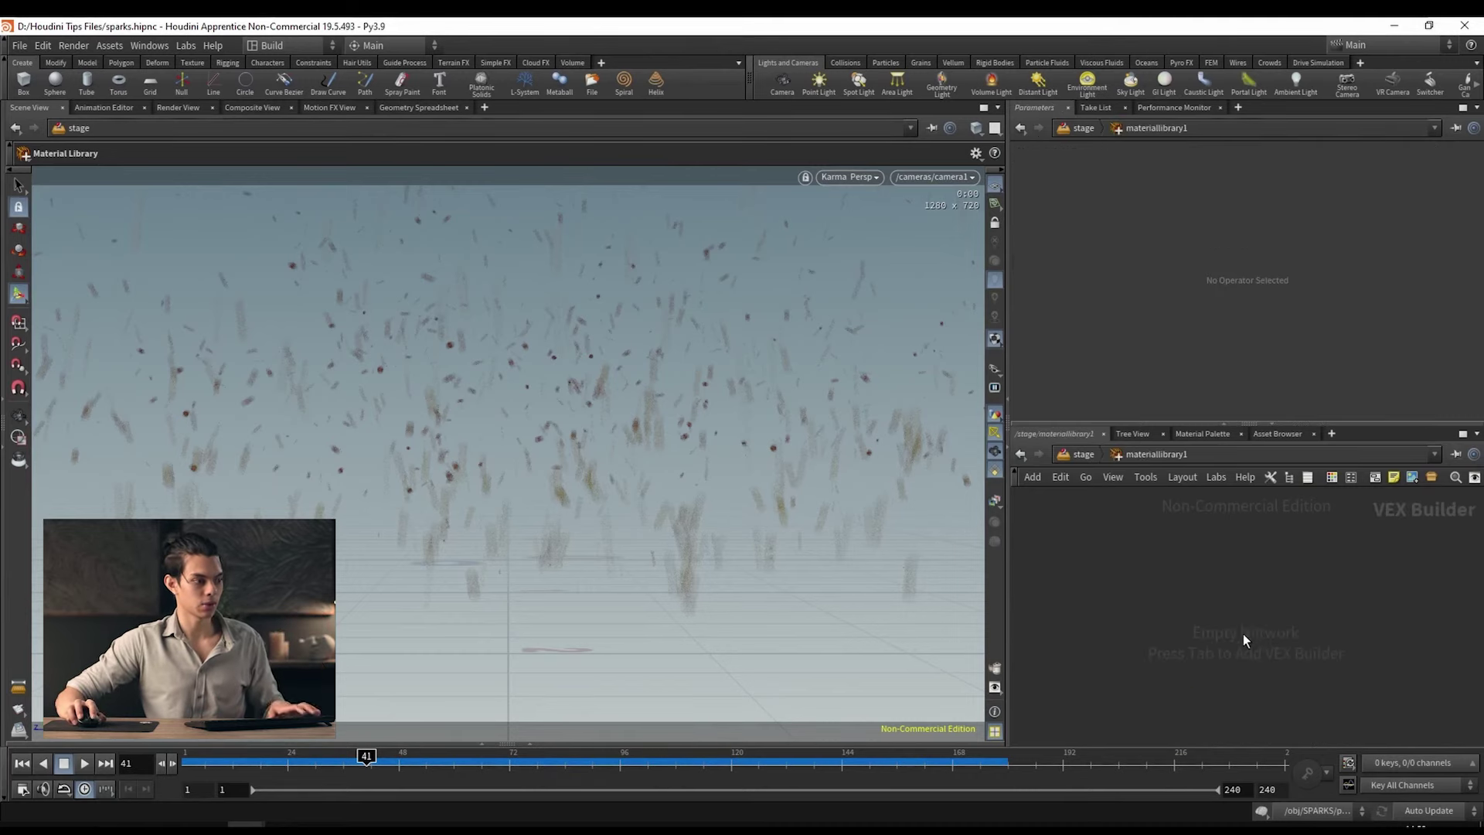
pyautogui.press('Tab')
pyautogui.write('prc')
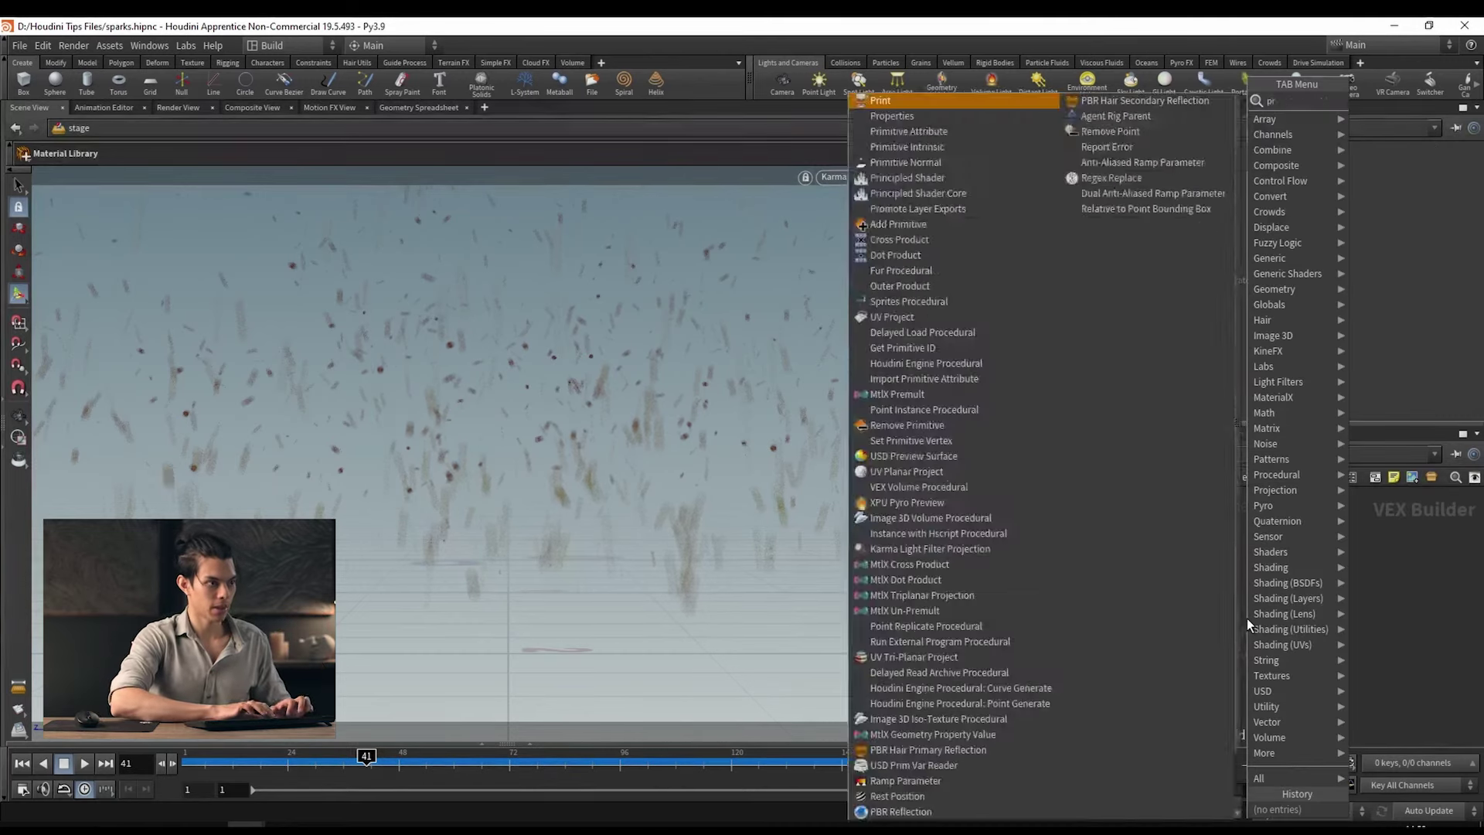
pyautogui.press('Return')
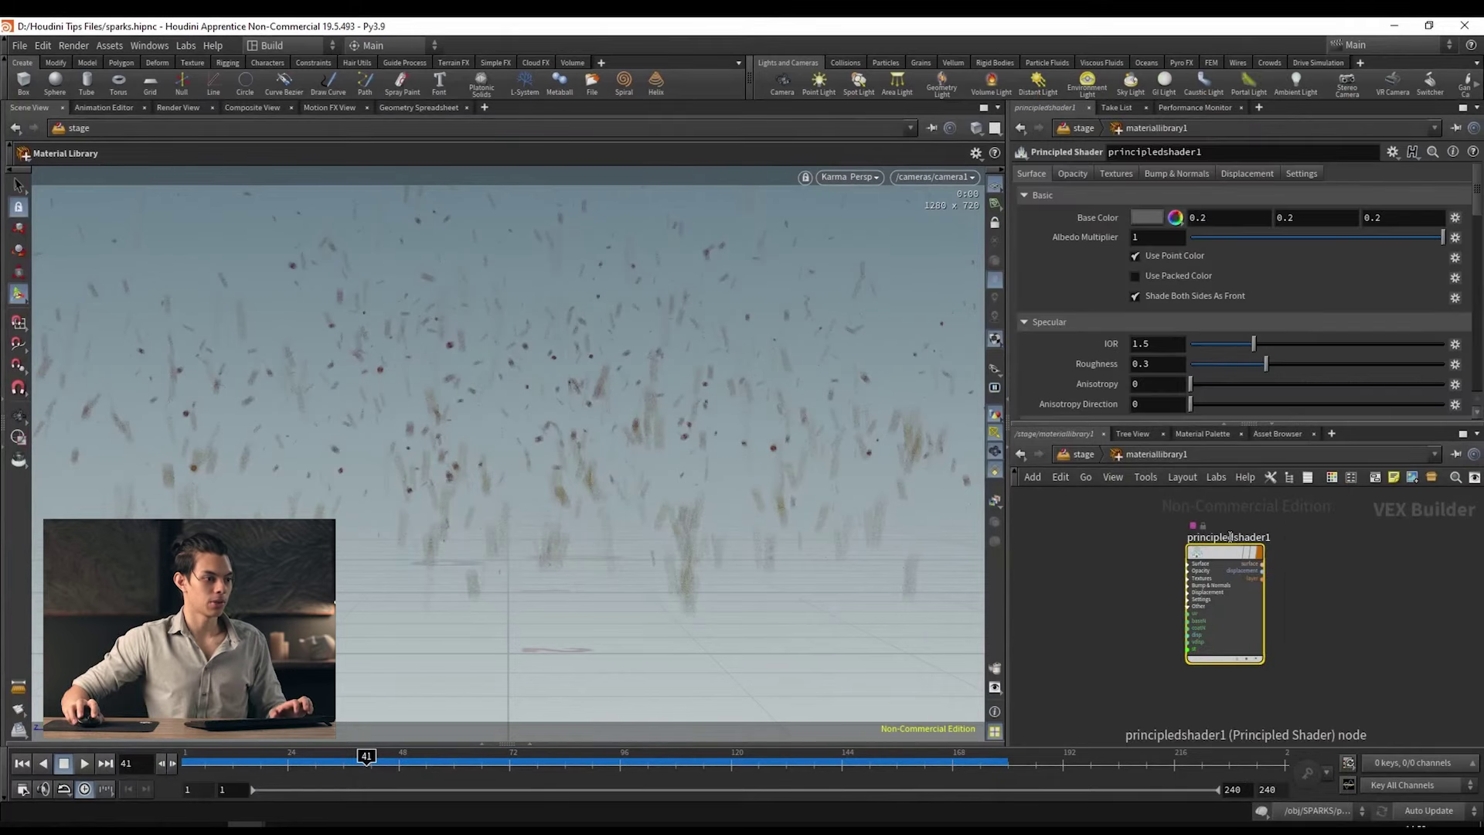
pyautogui.doubleClick(1231, 537)
pyautogui.hotkey('ctrl', 'a')
pyautogui.write('SPARKS')
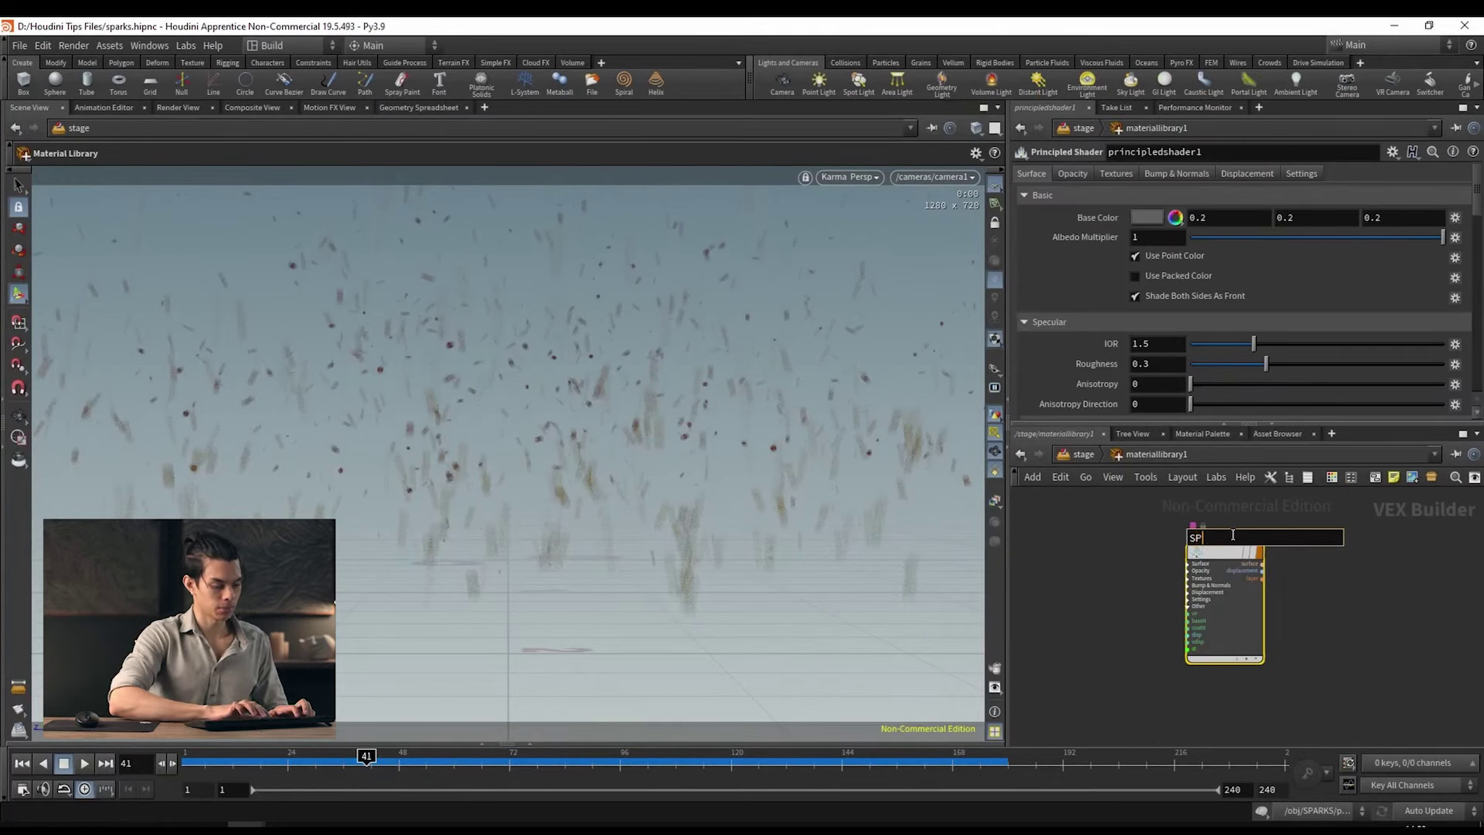
pyautogui.press('Return')
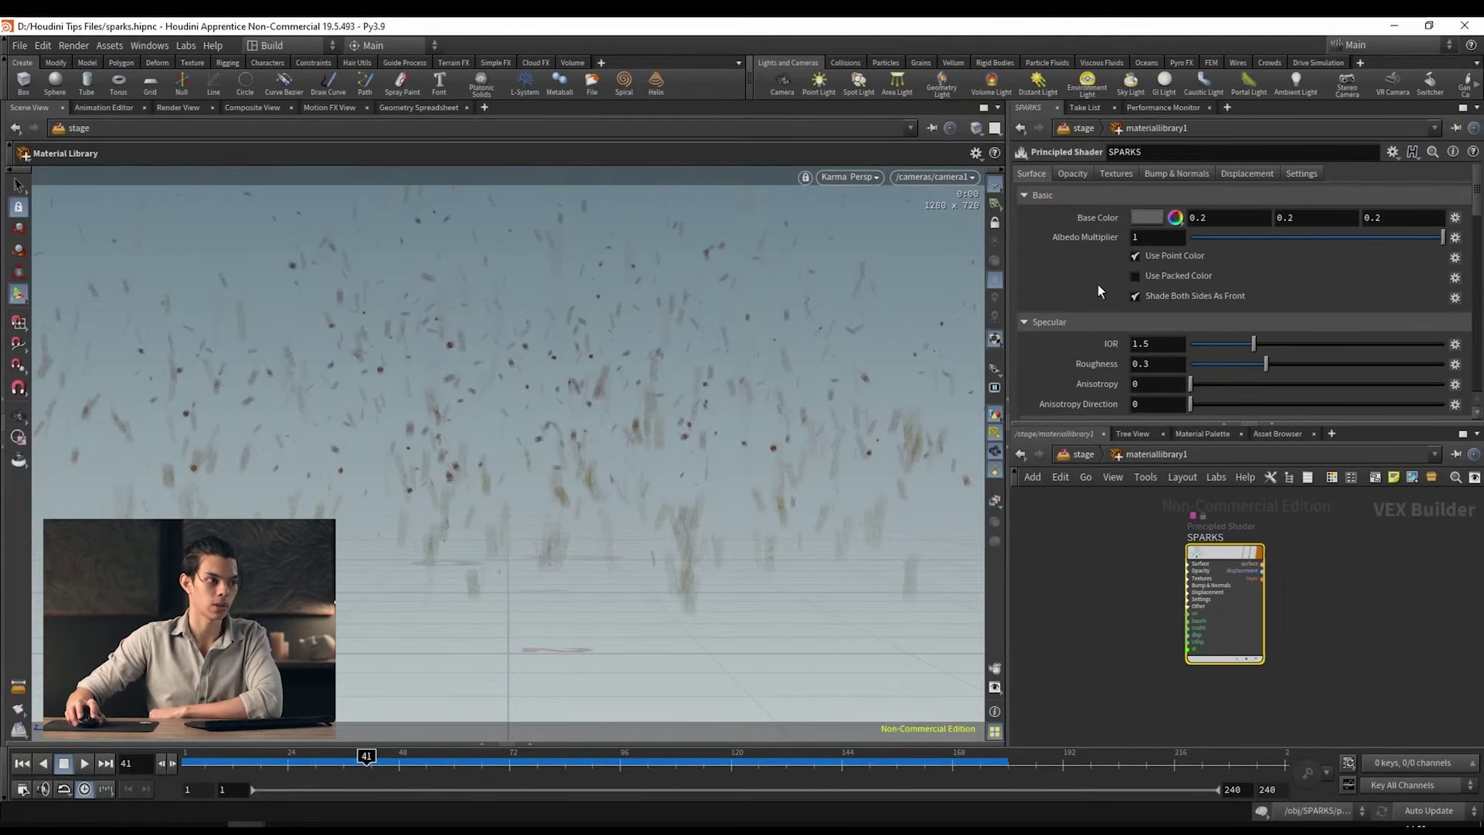
# Step: Set the SPARKS shader's Albedo Multiplier to 0 and its Emission Intensity to 1
pyautogui.moveTo(1275, 240); pyautogui.dragTo(1121, 257)
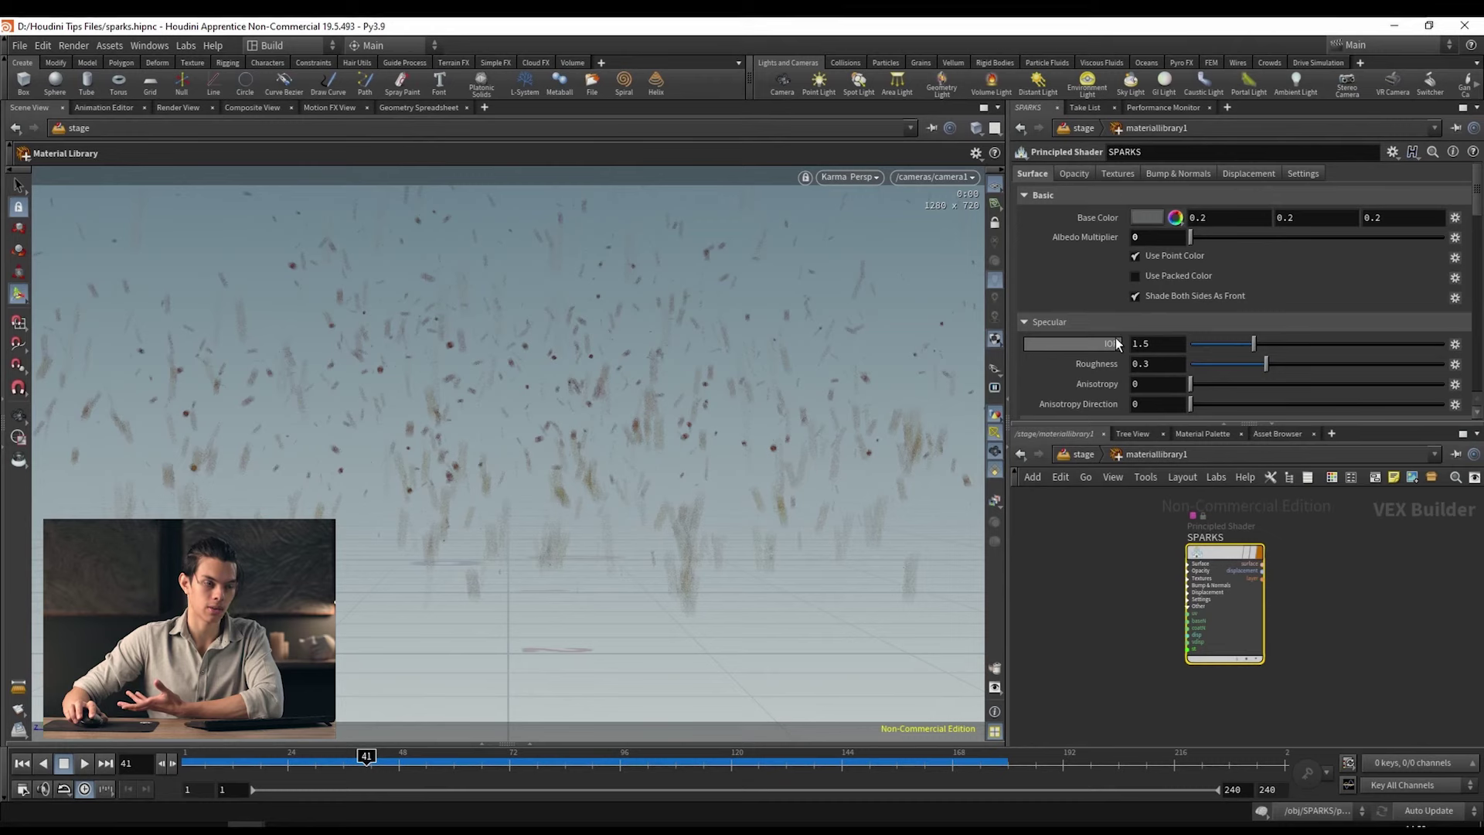
pyautogui.scroll(-4, 1127, 344)
pyautogui.scroll(-10, 1125, 352)
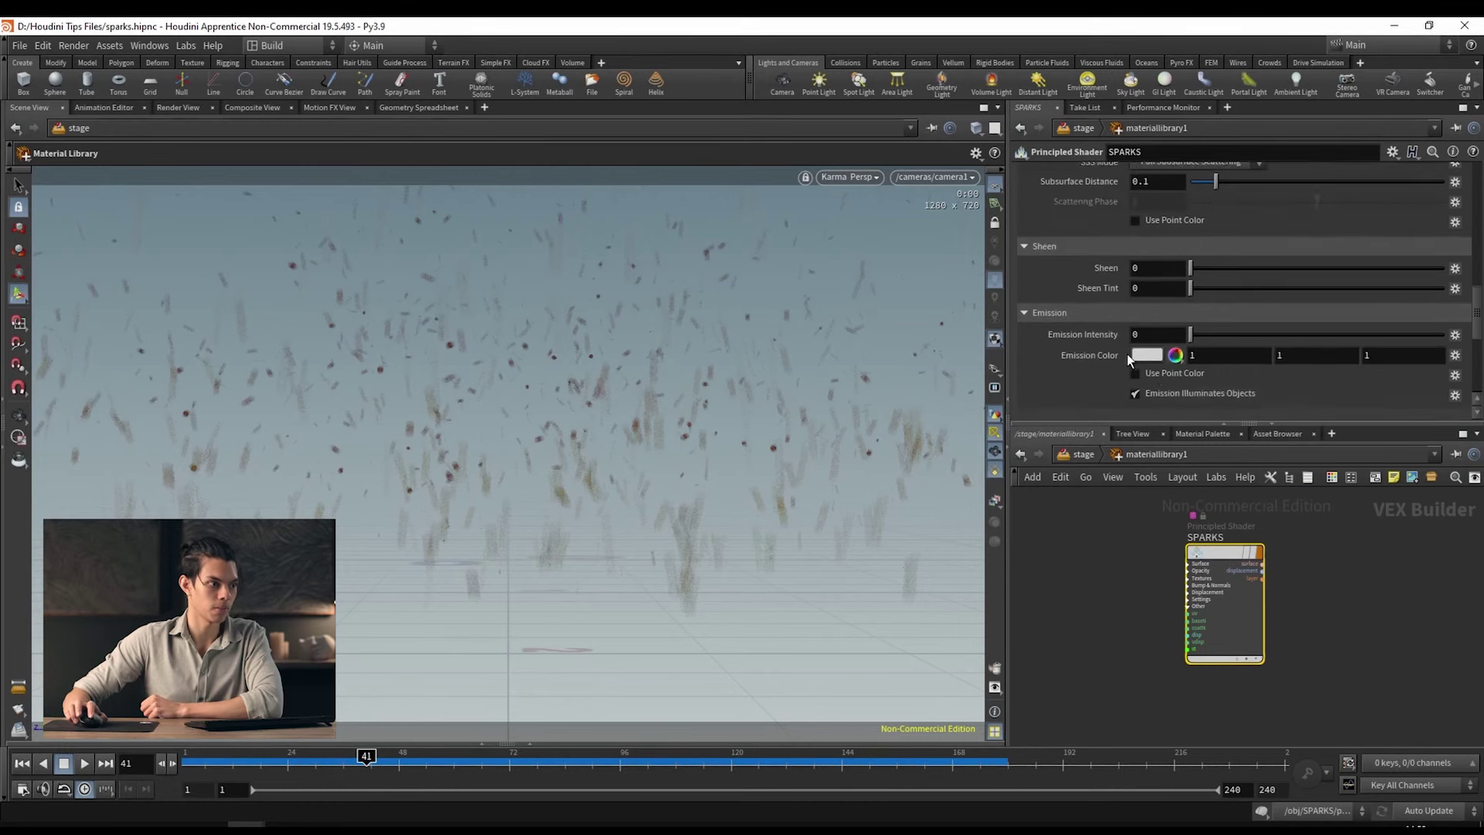
pyautogui.doubleClick(1136, 293)
pyautogui.write('1')
pyautogui.press('Return')
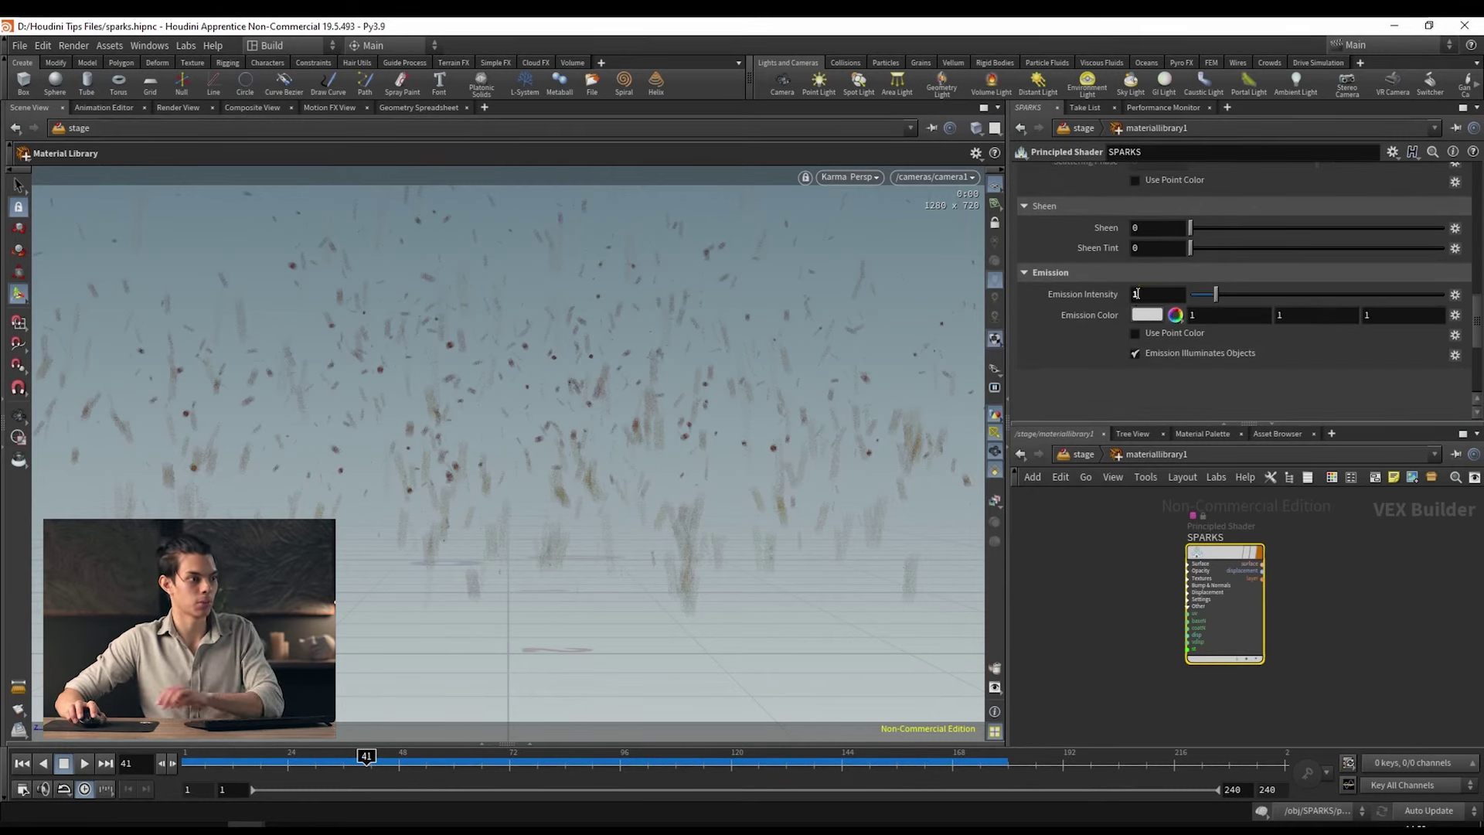
# Step: Make the SPARKS shader's emission use the point color and review its basic and emission settings
pyautogui.click(1134, 333)
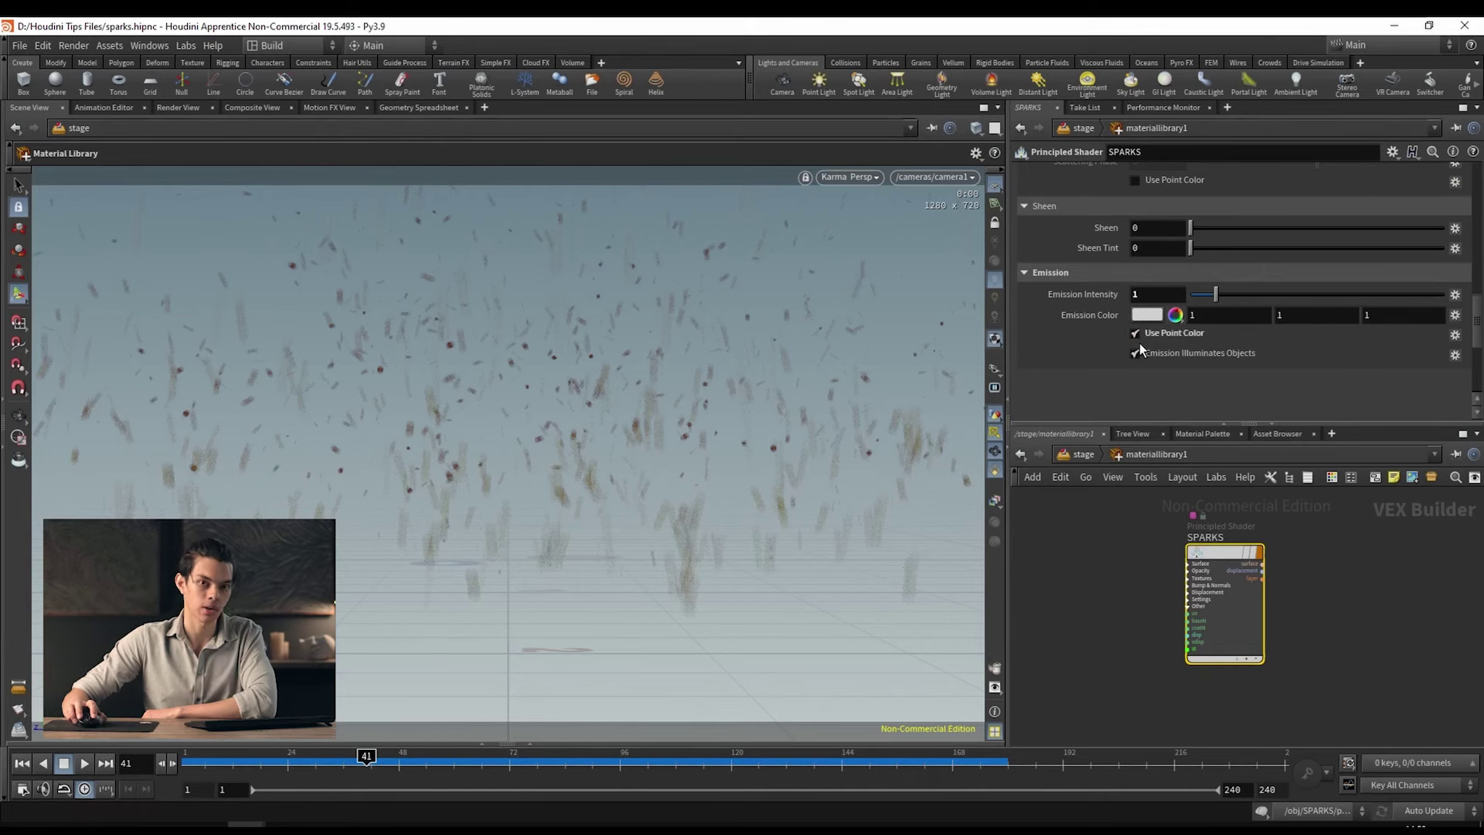
pyautogui.scroll(10, 1144, 348)
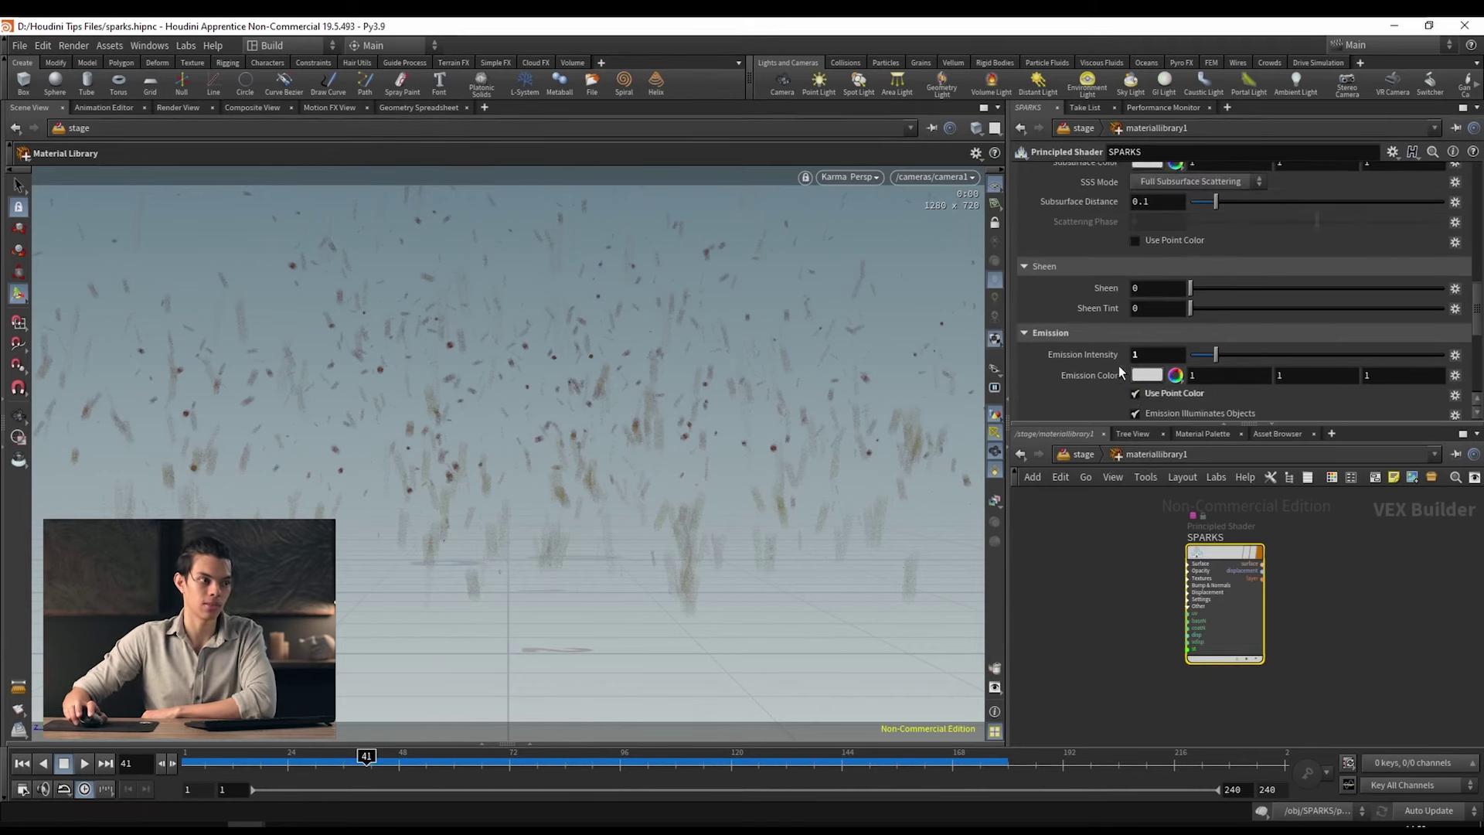
pyautogui.scroll(5, 1084, 354)
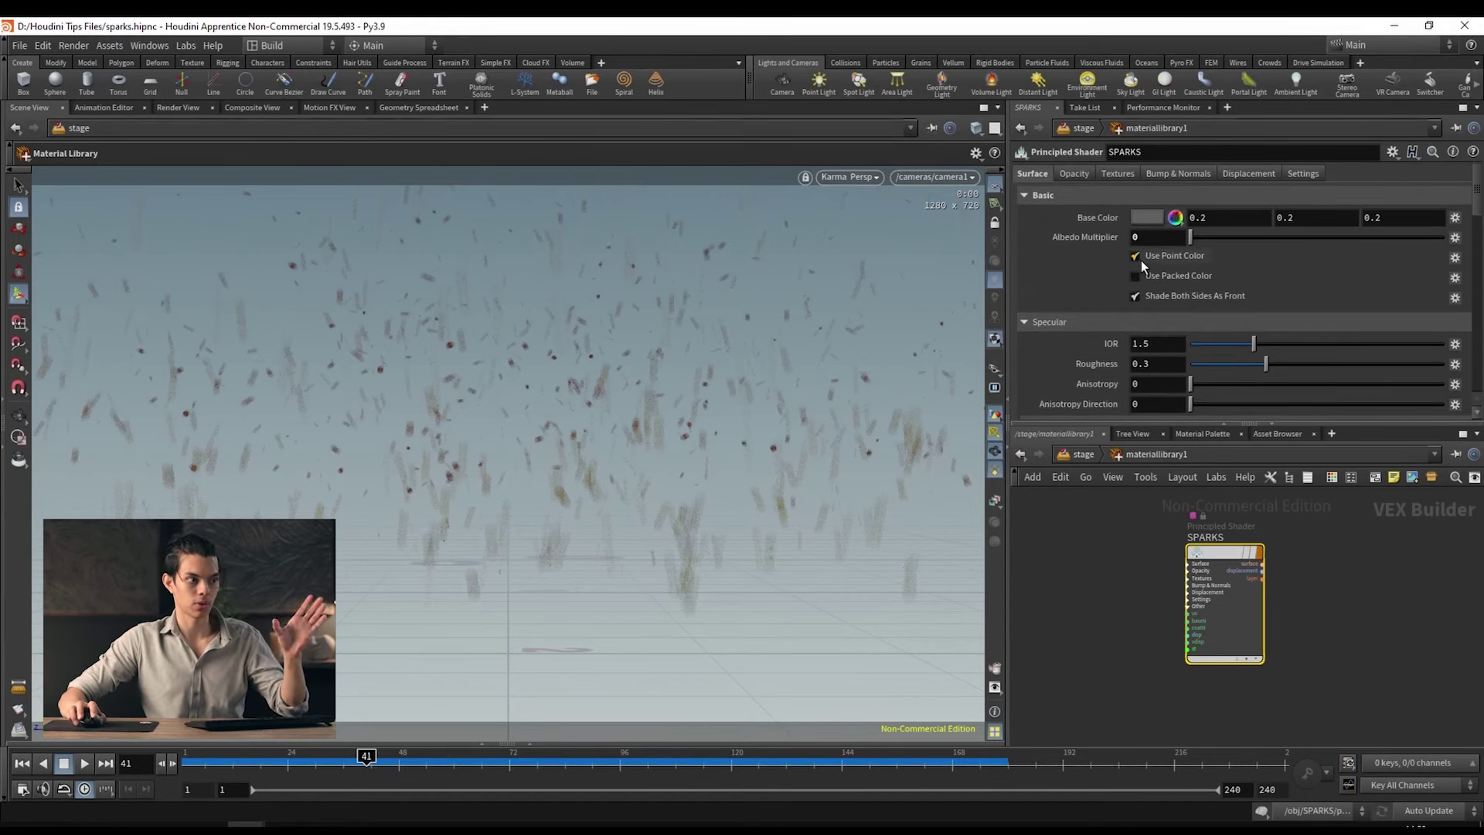
pyautogui.scroll(-12, 1124, 285)
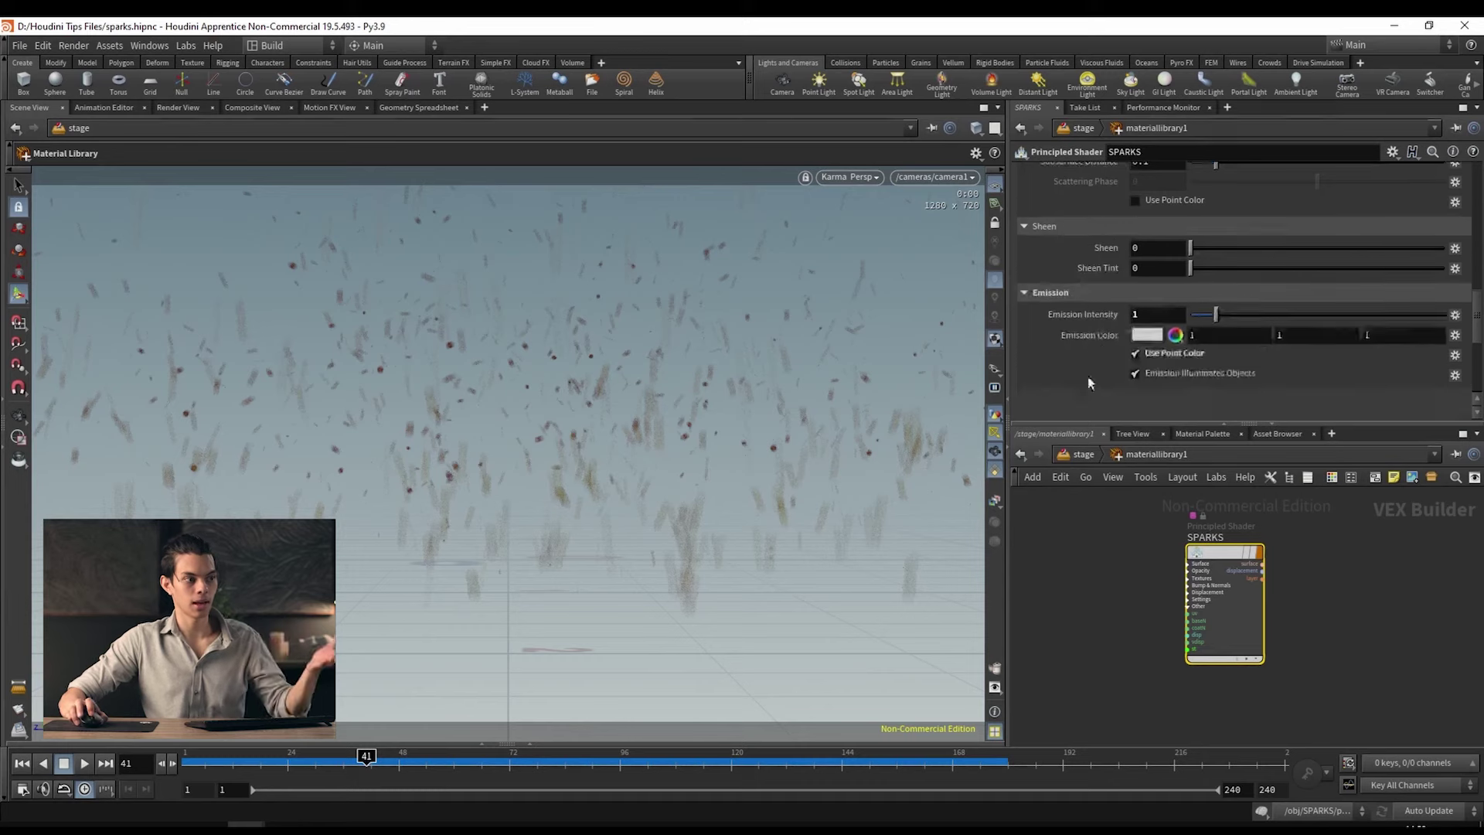
pyautogui.scroll(-2, 1102, 348)
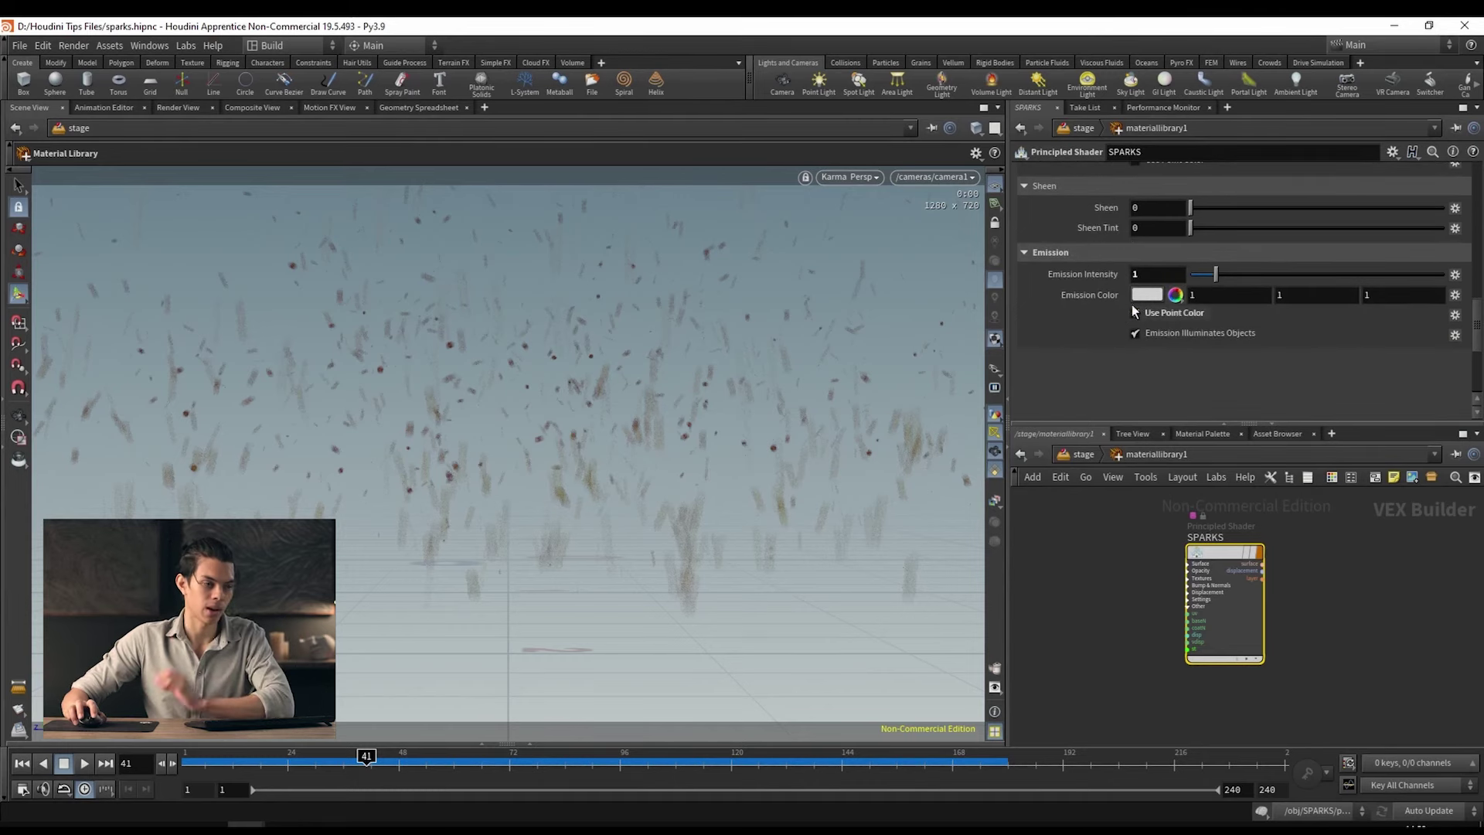
pyautogui.click(1135, 311)
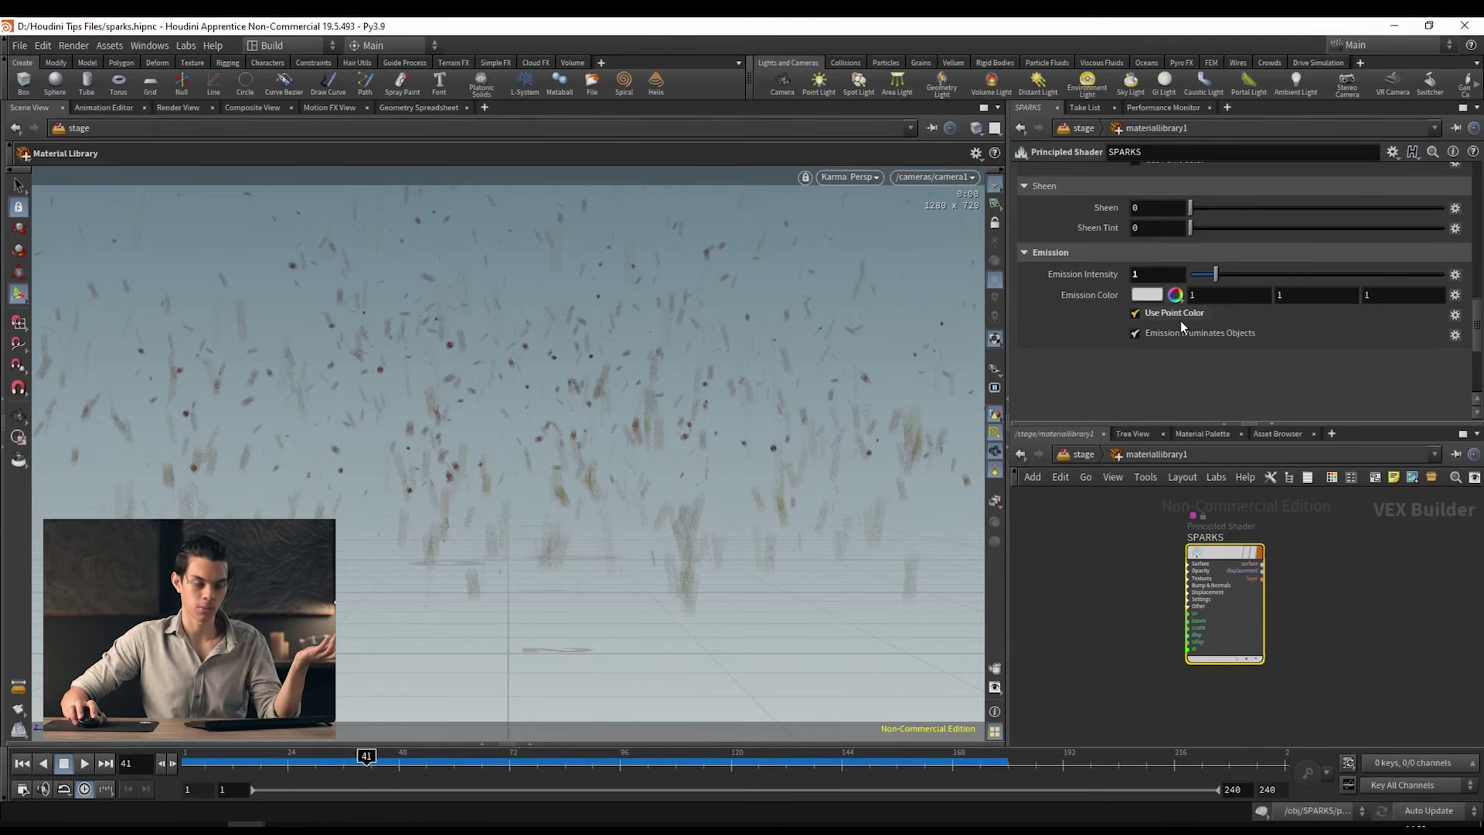
# Step: Back in the stage network, auto-fill materiallibrary1 with the SPARKS material and enable assigning it to geometry
pyautogui.click(1082, 454)
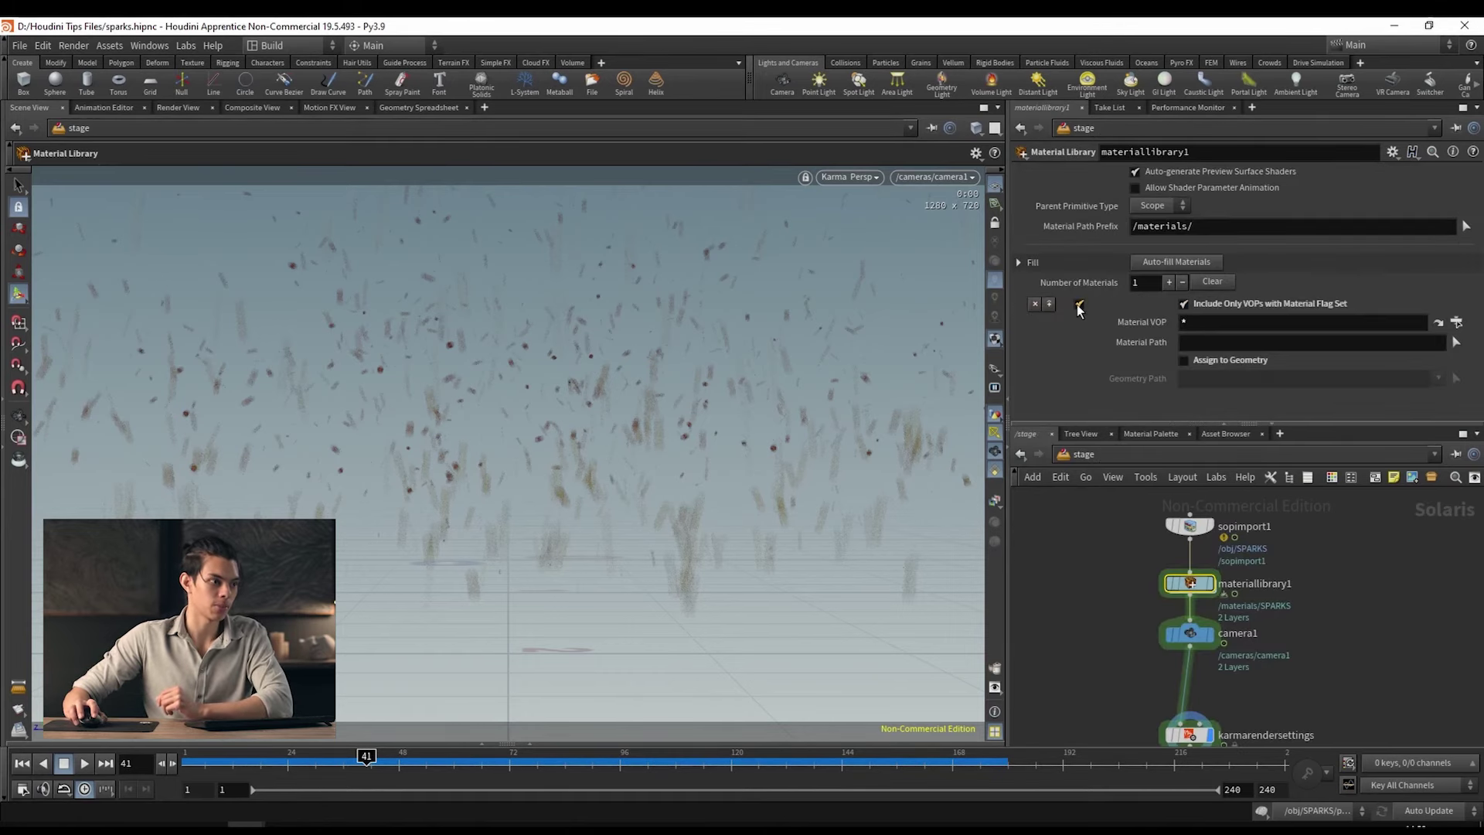
pyautogui.click(1147, 262)
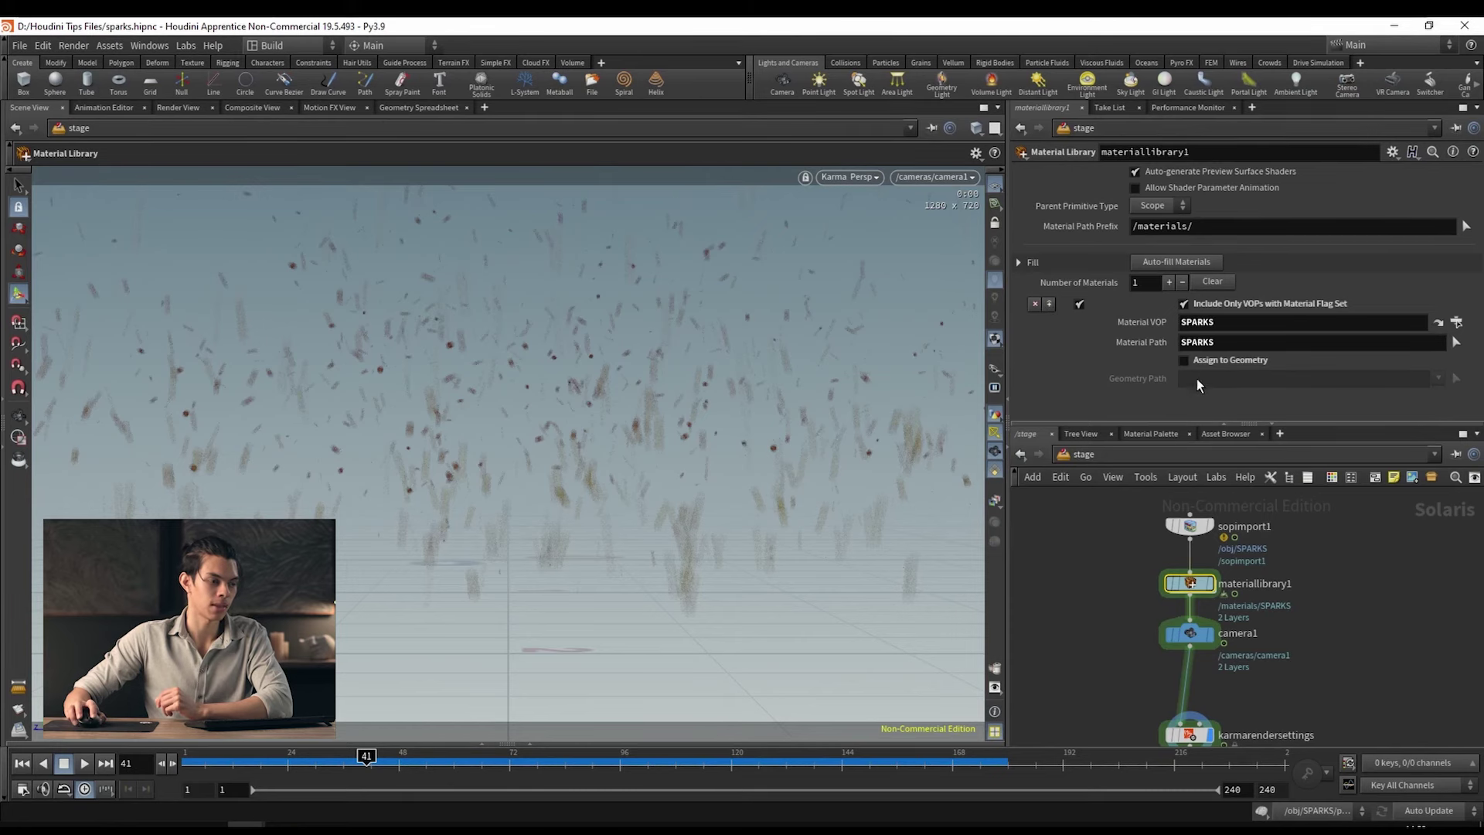
pyautogui.click(1184, 360)
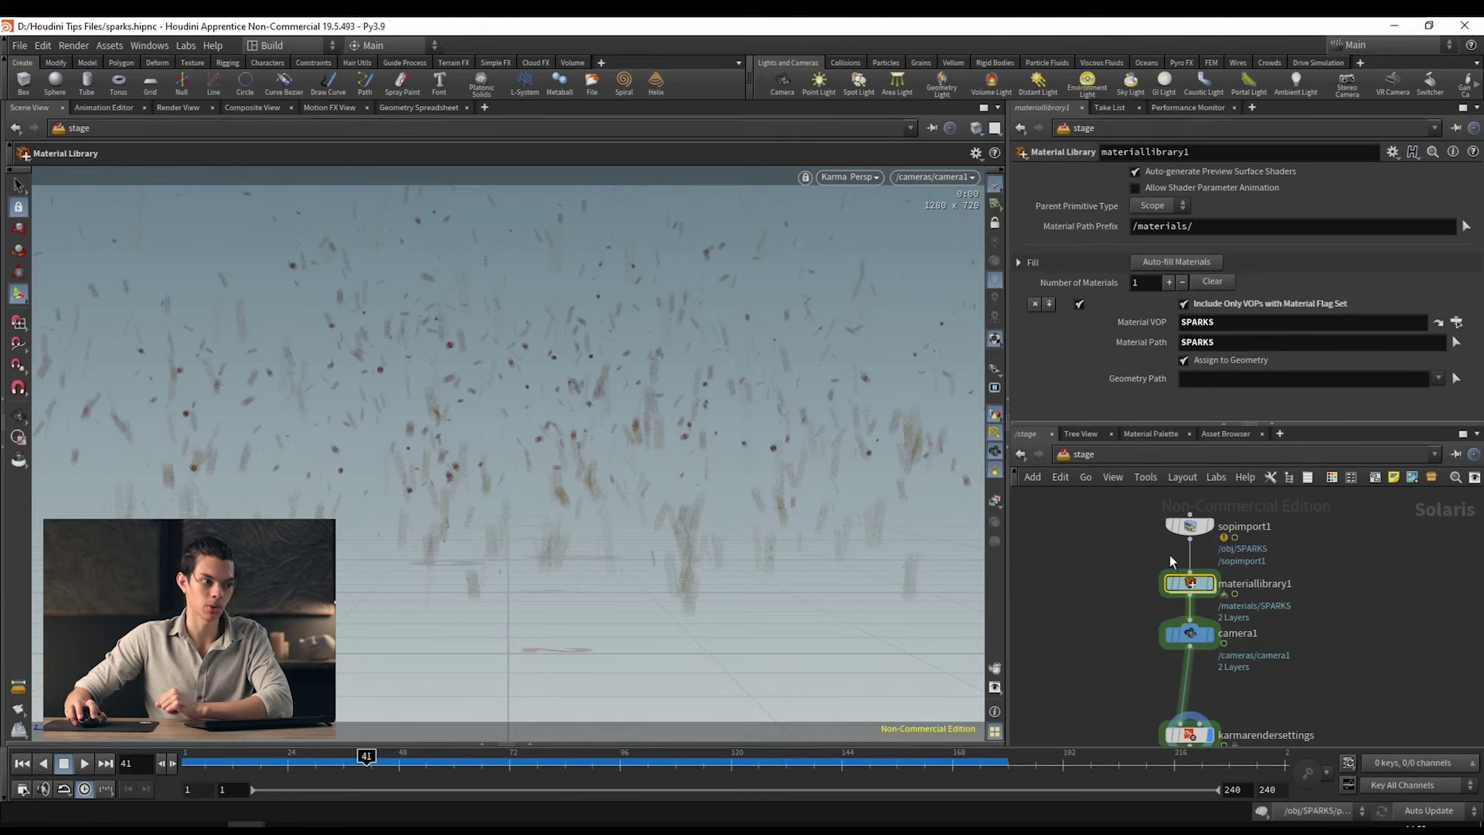
pyautogui.moveTo(1212, 610)
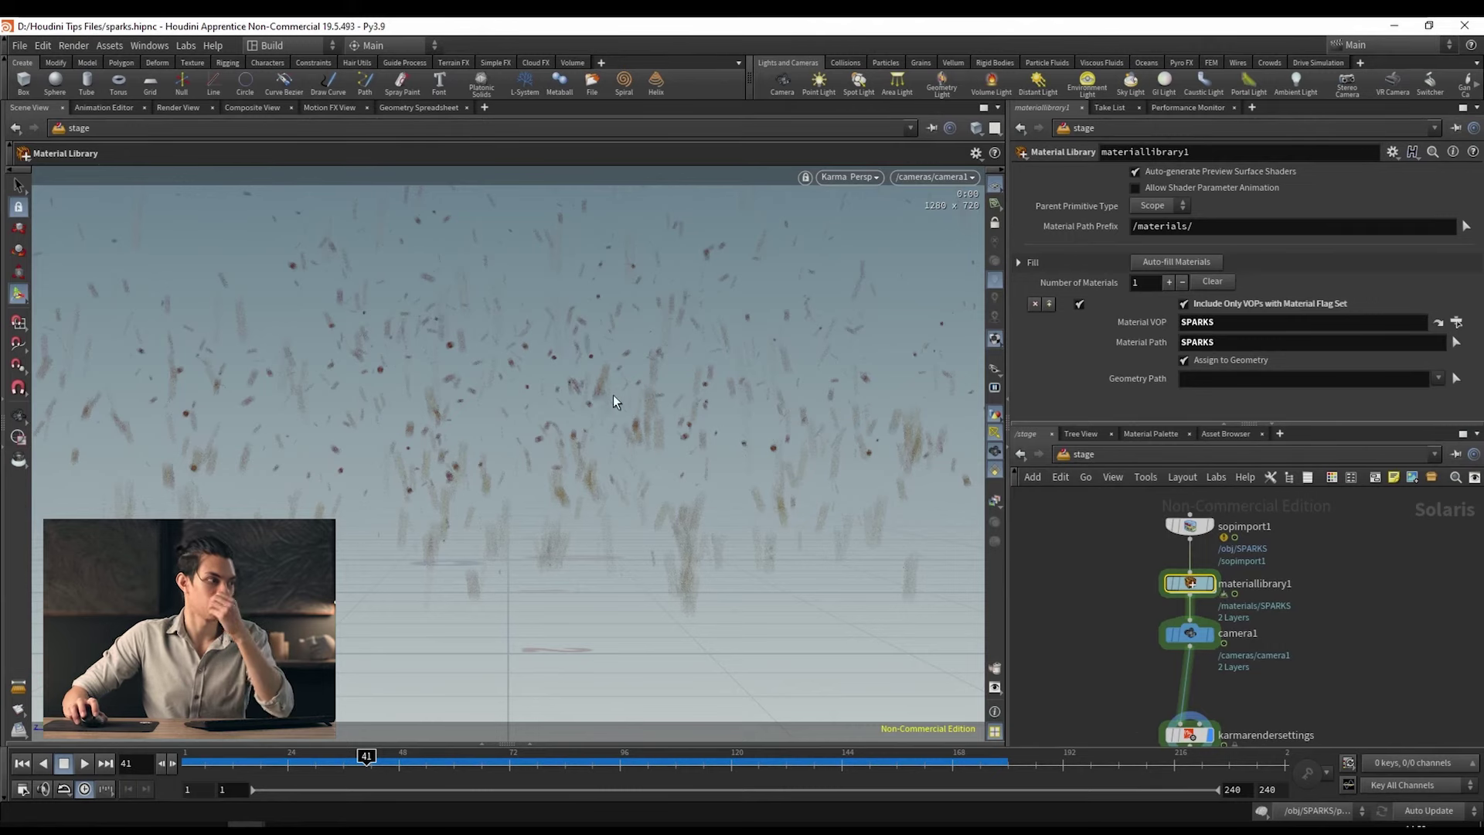
# Step: Change the desktop layout to Solaris and orbit the scene view to see the sparks from a lower angle
pyautogui.click(272, 45)
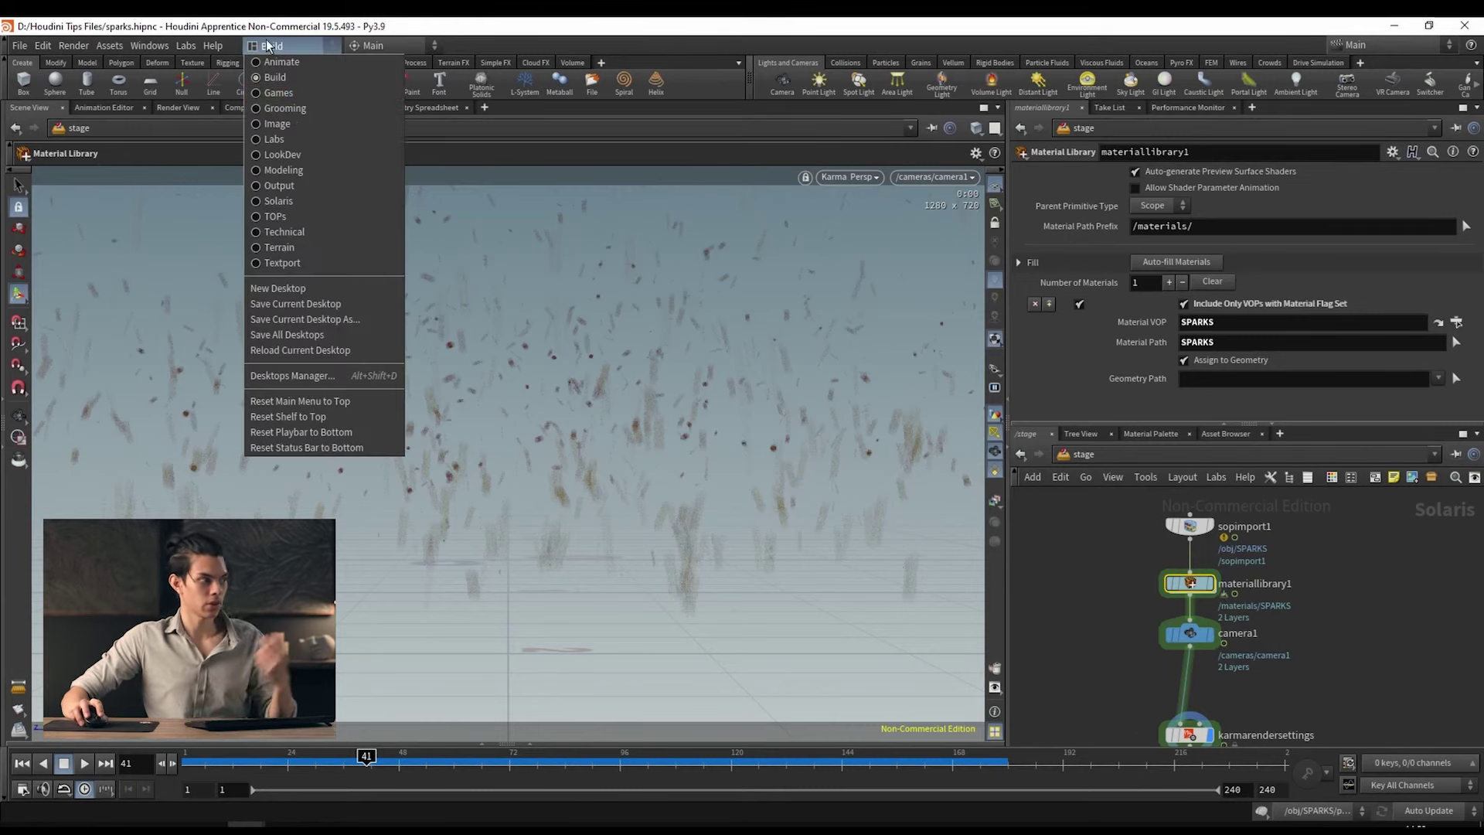
pyautogui.click(277, 201)
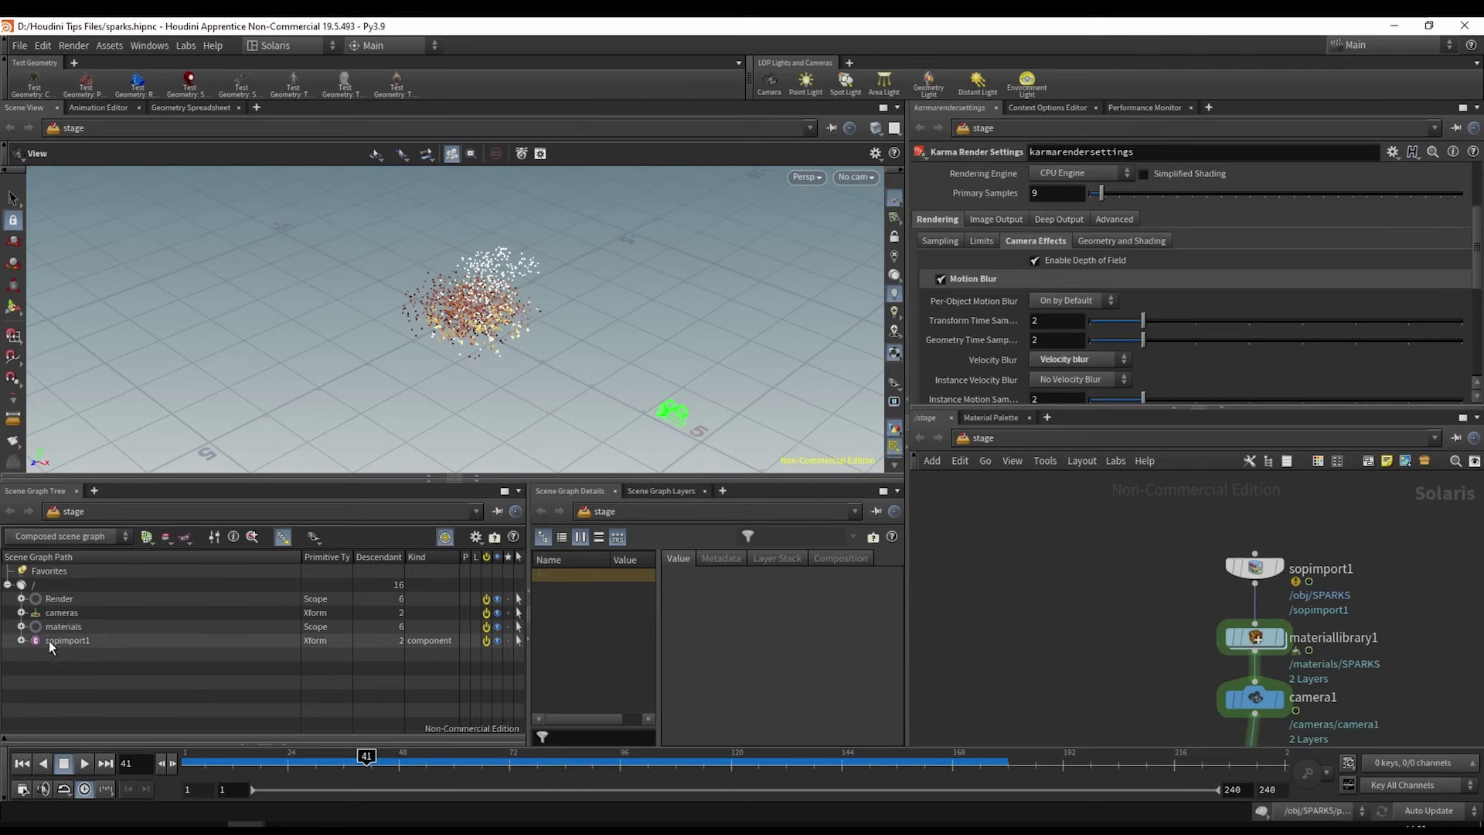
pyautogui.moveTo(495, 325); pyautogui.dragTo(541, 270)
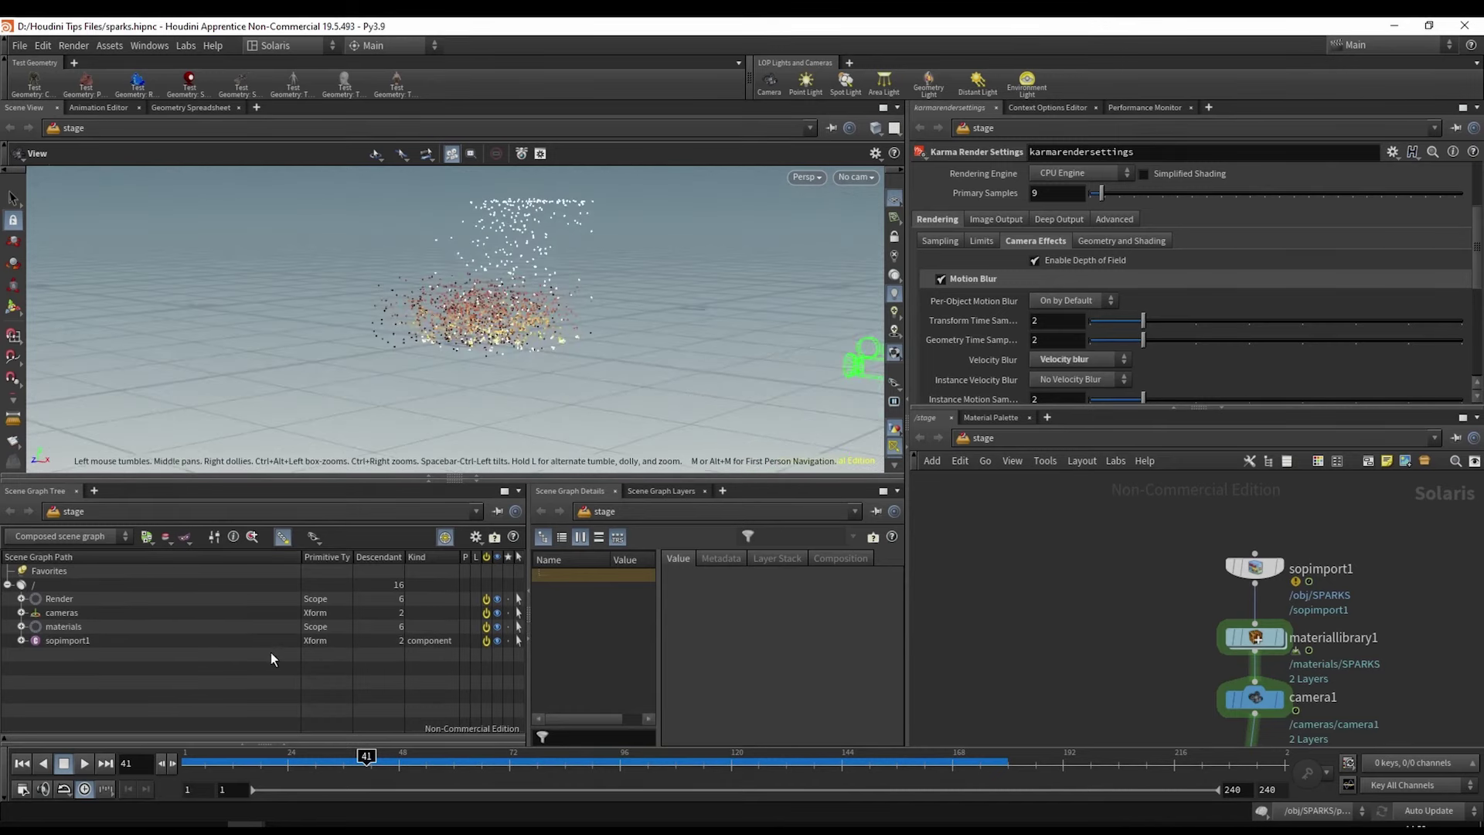
# Step: Select the imported particles in the scene graph and rename the SOP Import node to sparks
pyautogui.click(145, 638)
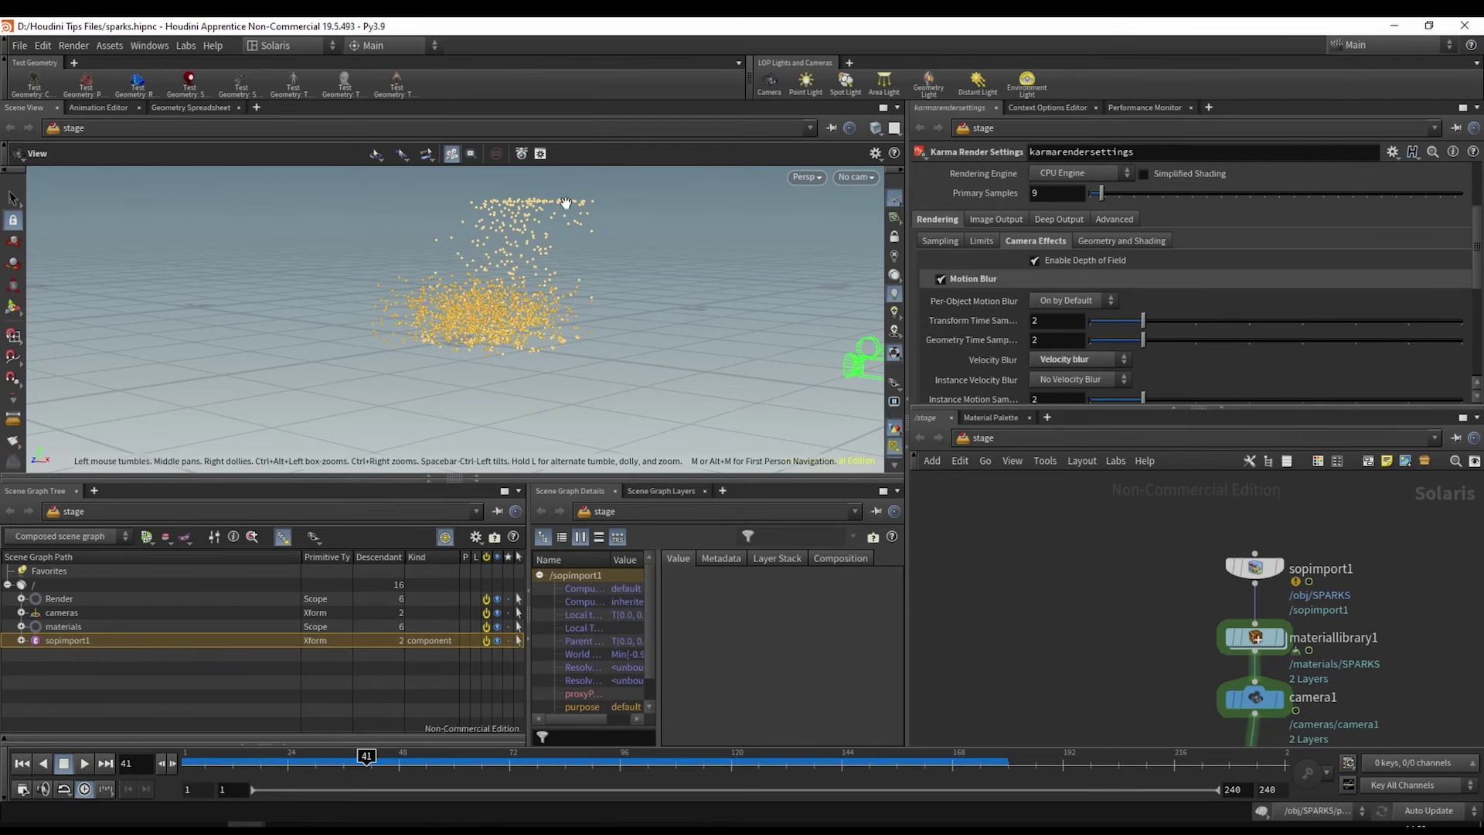
pyautogui.click(498, 640)
pyautogui.click(498, 640)
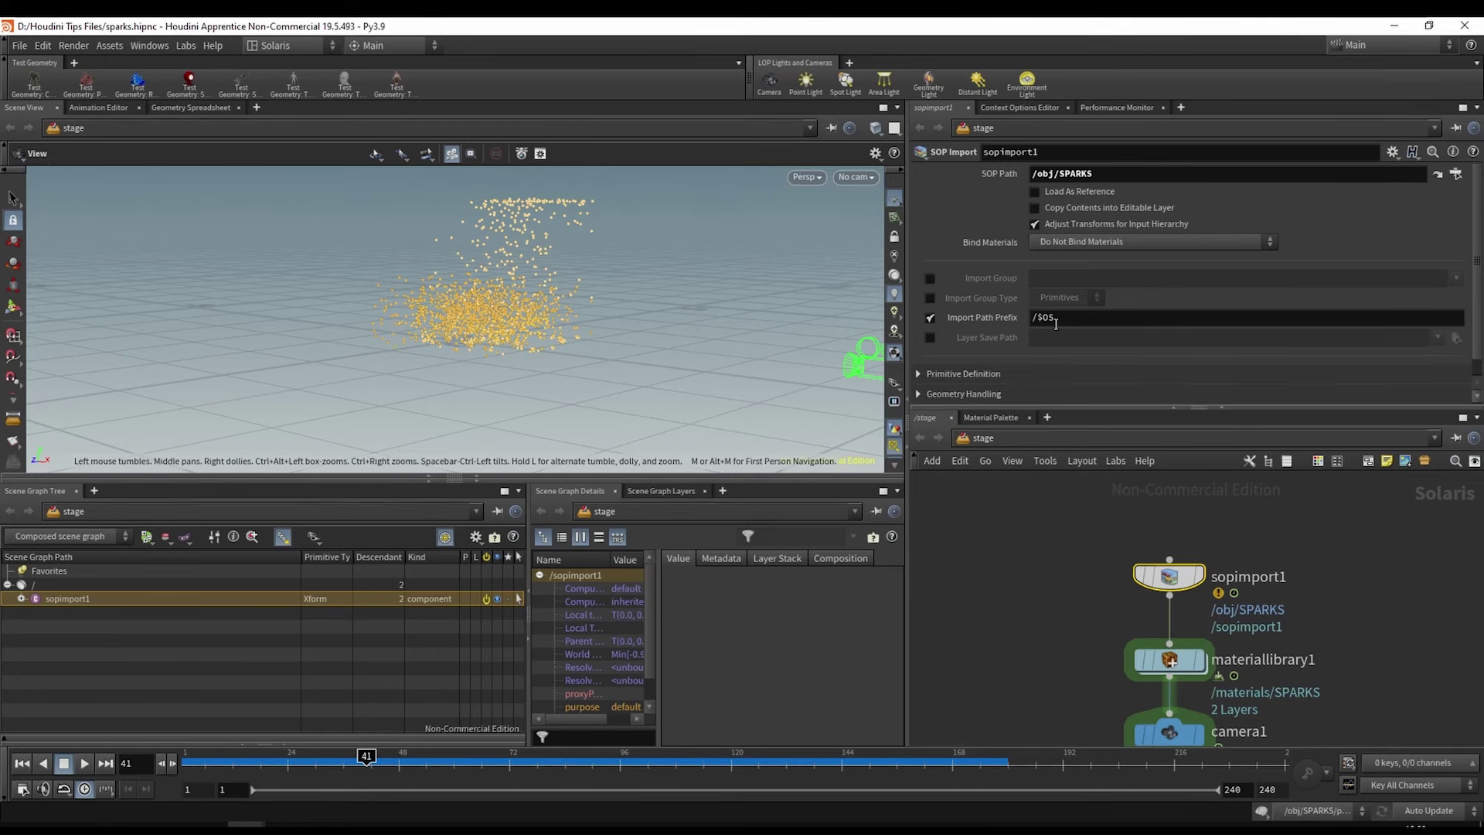
pyautogui.doubleClick(1252, 578)
pyautogui.write('sparks')
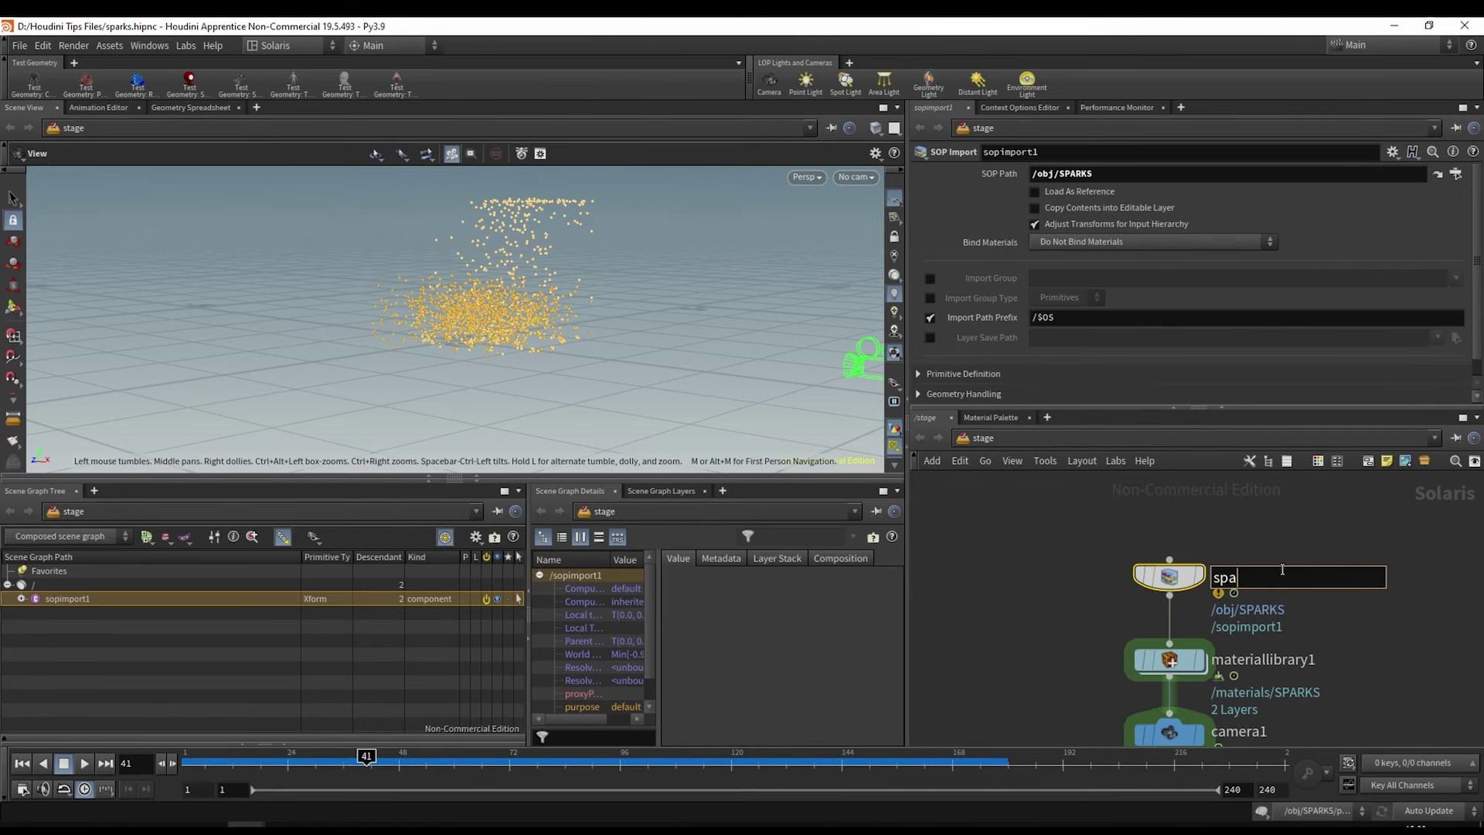
pyautogui.press('Return')
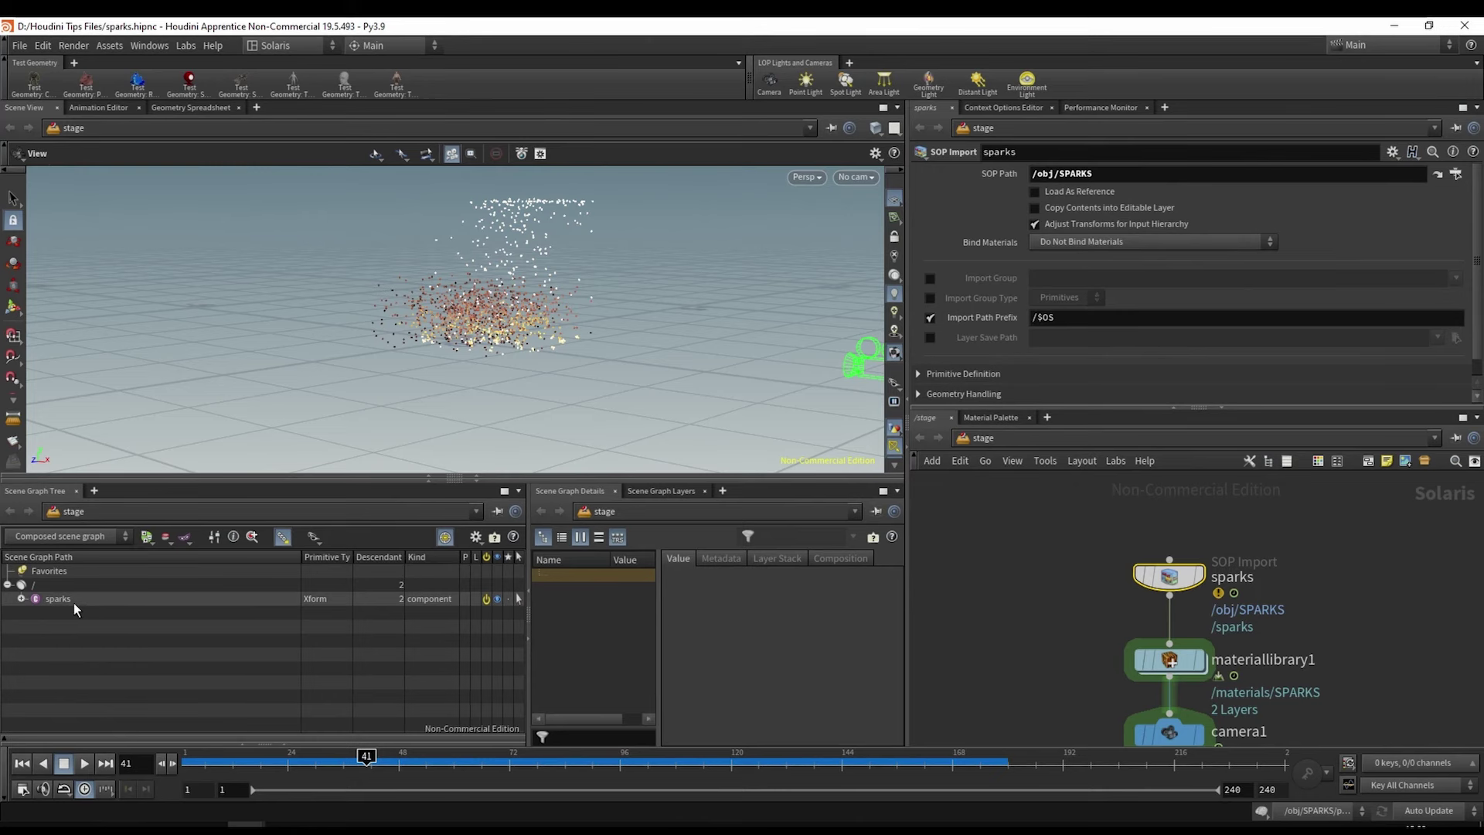
# Step: Set the geometry path of the SPARKS material assignment in materiallibrary1 to /sparks
pyautogui.scroll(-1, 1294, 582)
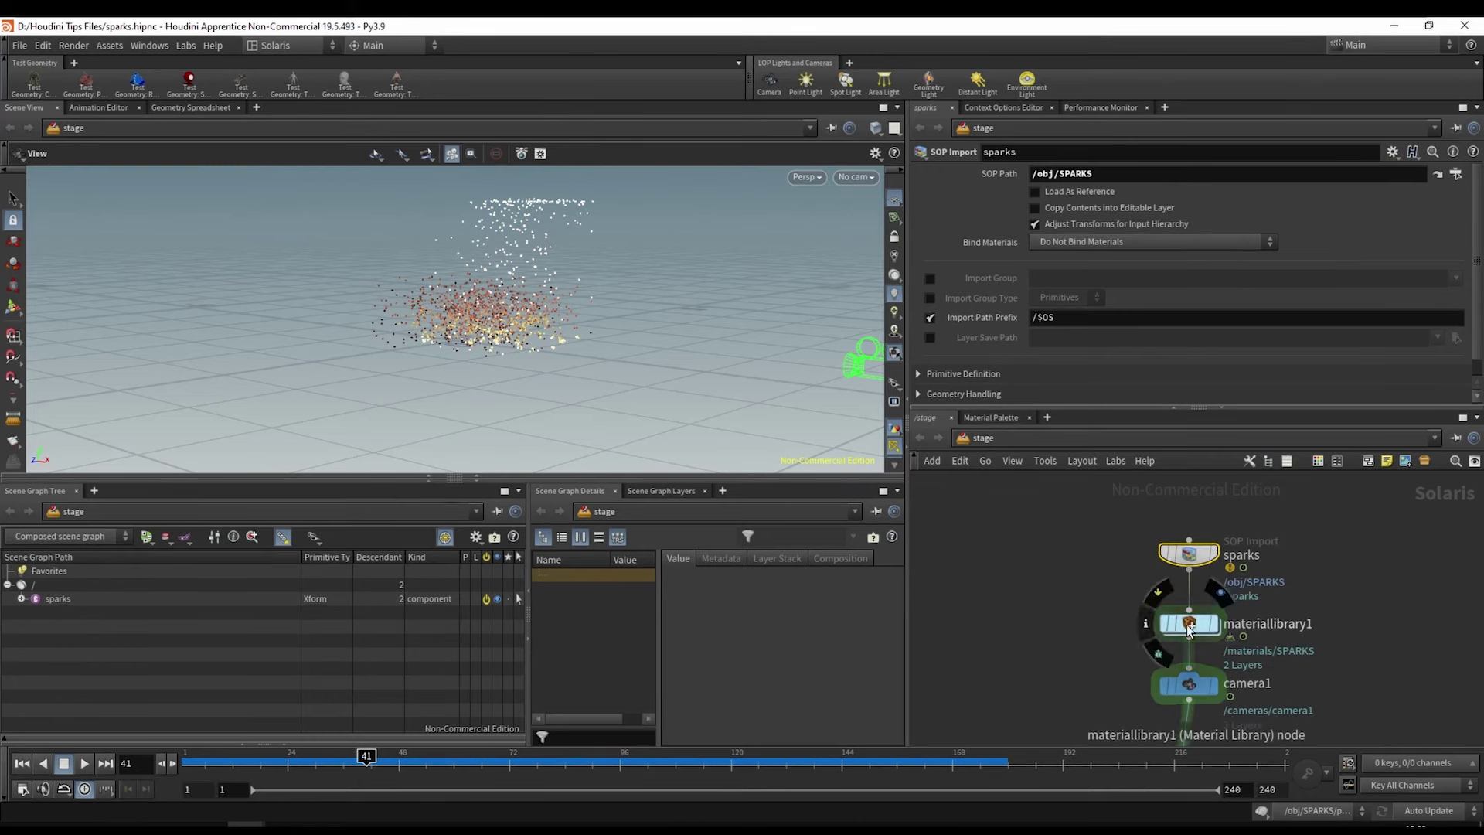
pyautogui.click(1187, 623)
pyautogui.click(1151, 379)
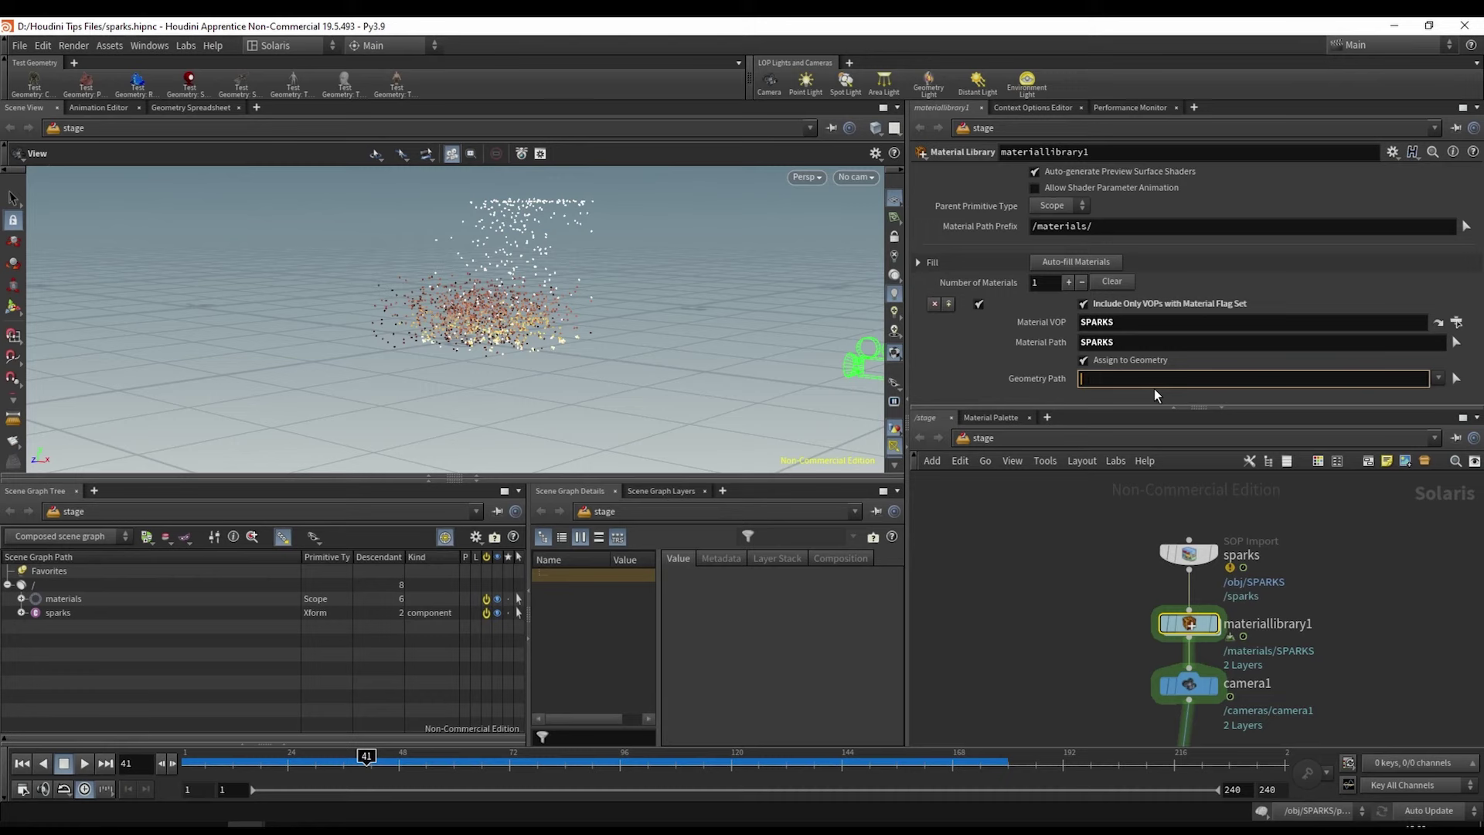
pyautogui.write('/sparks')
pyautogui.press('Return')
pyautogui.scroll(-5, 1221, 589)
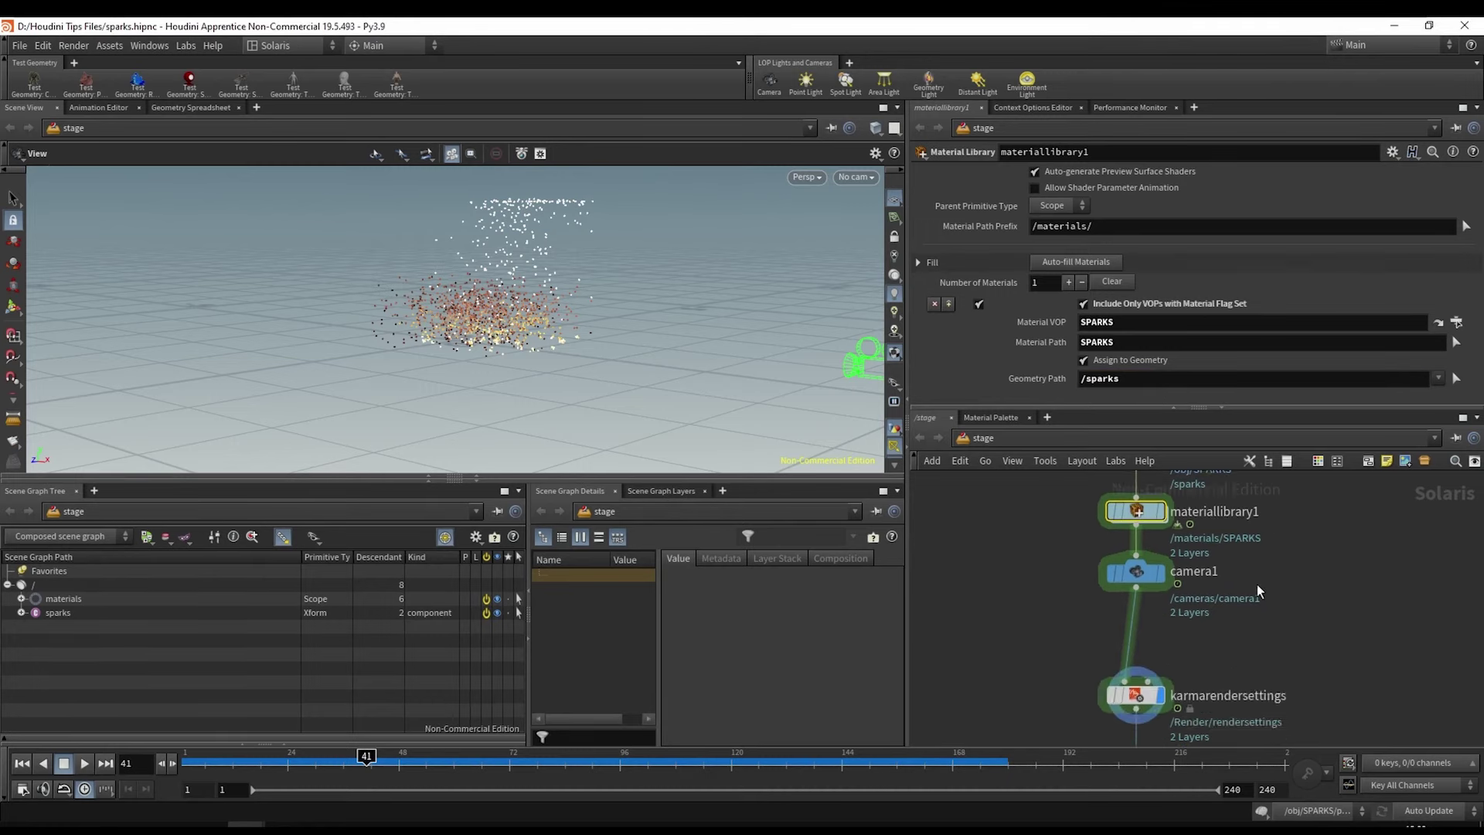
# Step: Look through camera1, render the viewport with Karma and enlarge the scene view to inspect the motion-blurred sparks
pyautogui.click(853, 177)
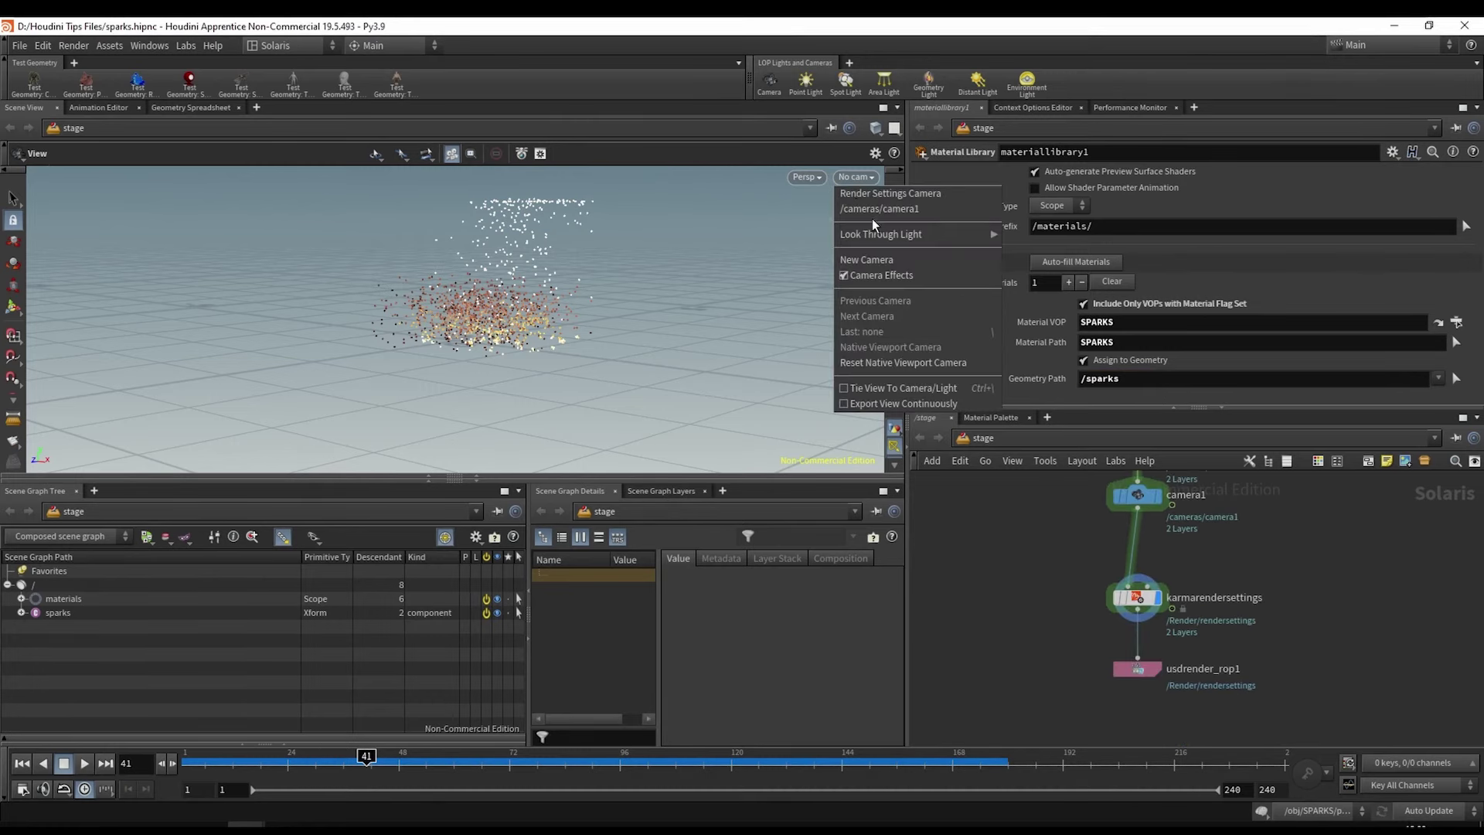
pyautogui.click(871, 210)
pyautogui.click(761, 177)
pyautogui.click(483, 398)
pyautogui.click(762, 177)
pyautogui.click(780, 250)
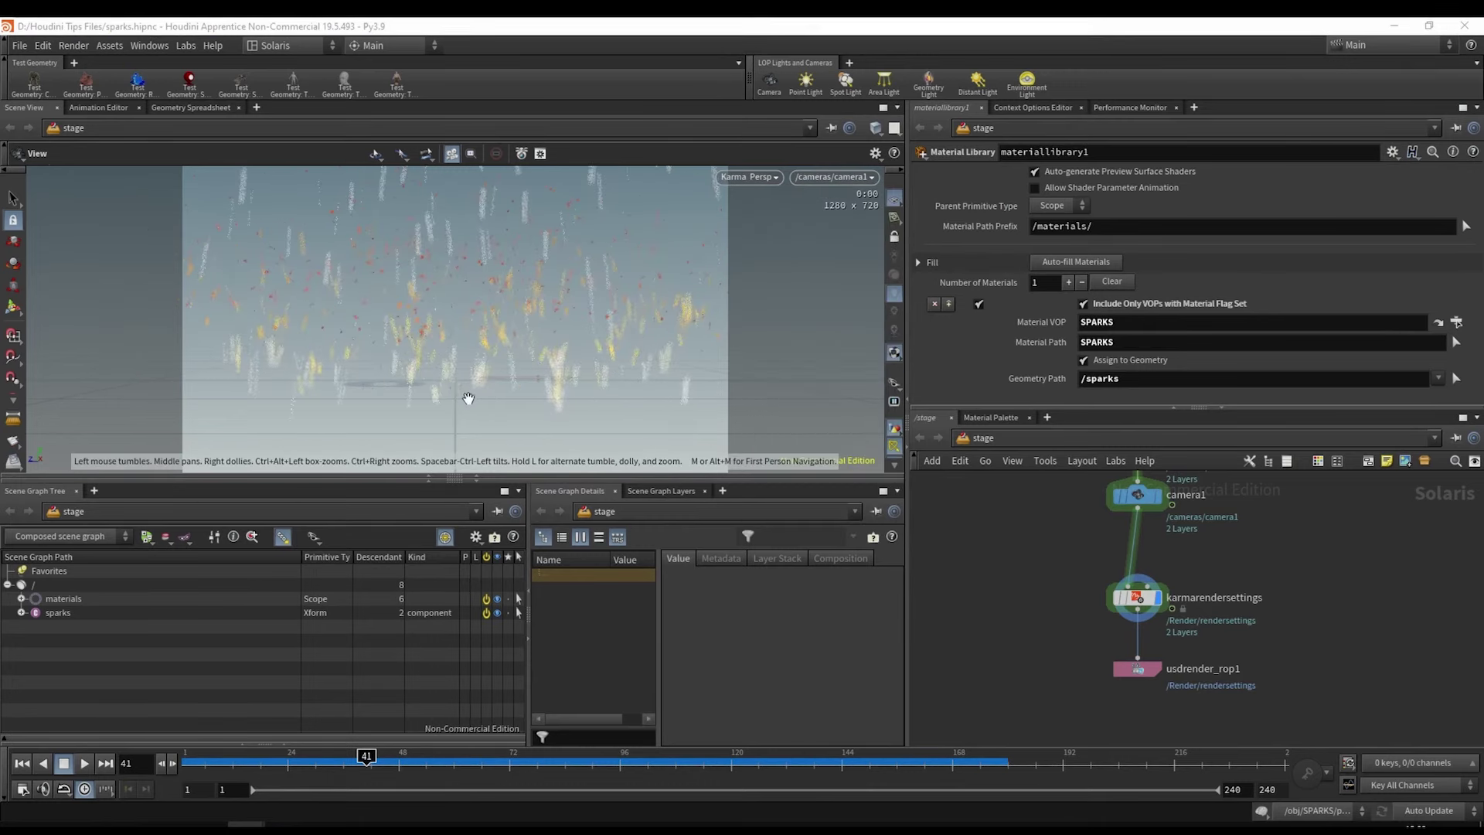
pyautogui.click(476, 479)
# Step: Make room between sparks and materiallibrary1 and add a Grid node beside the sparks import
pyautogui.moveTo(1351, 578); pyautogui.dragTo(1225, 632, button='middle')
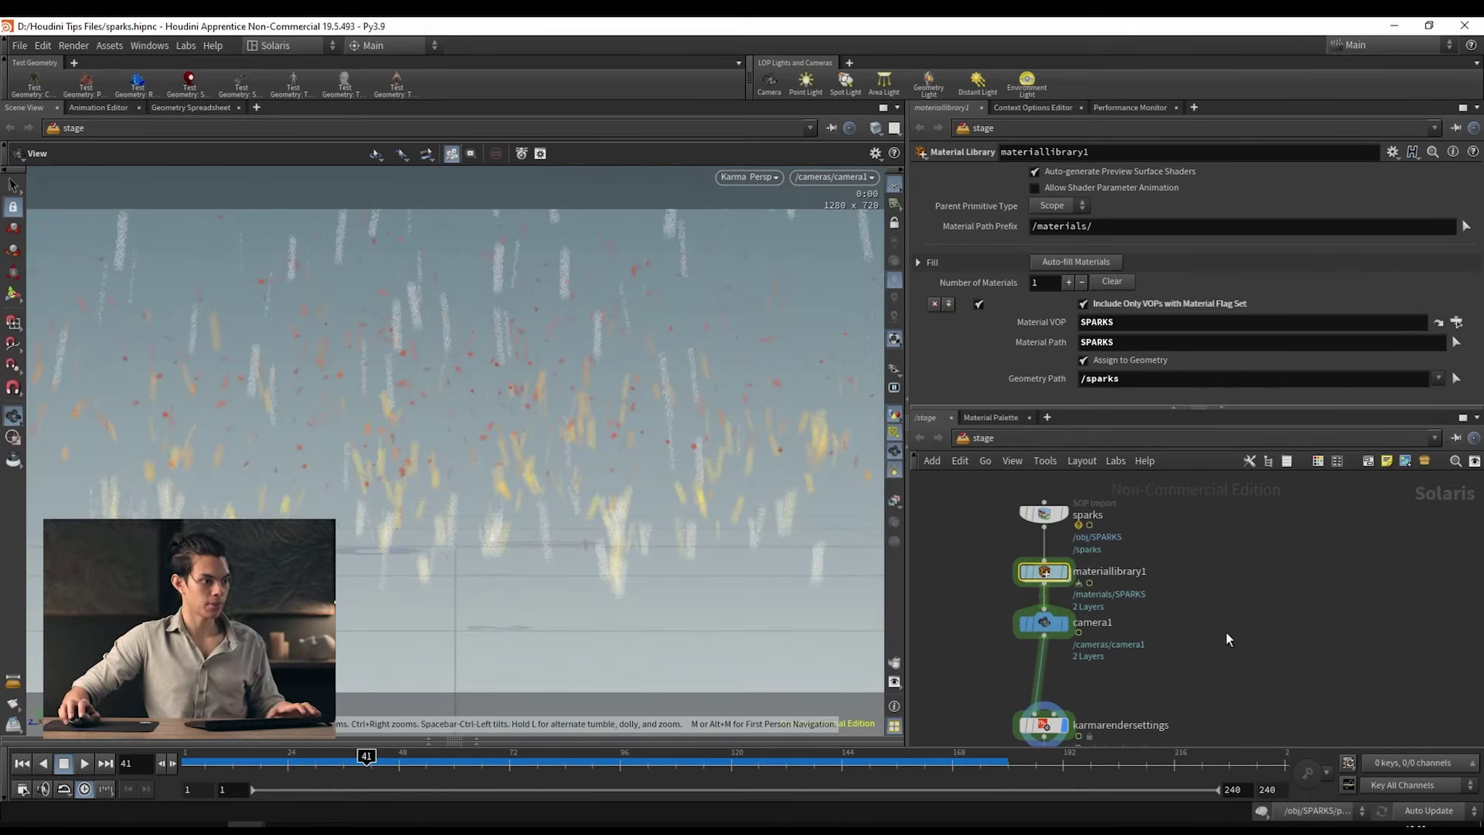
pyautogui.moveTo(1173, 527); pyautogui.dragTo(1194, 636, button='middle')
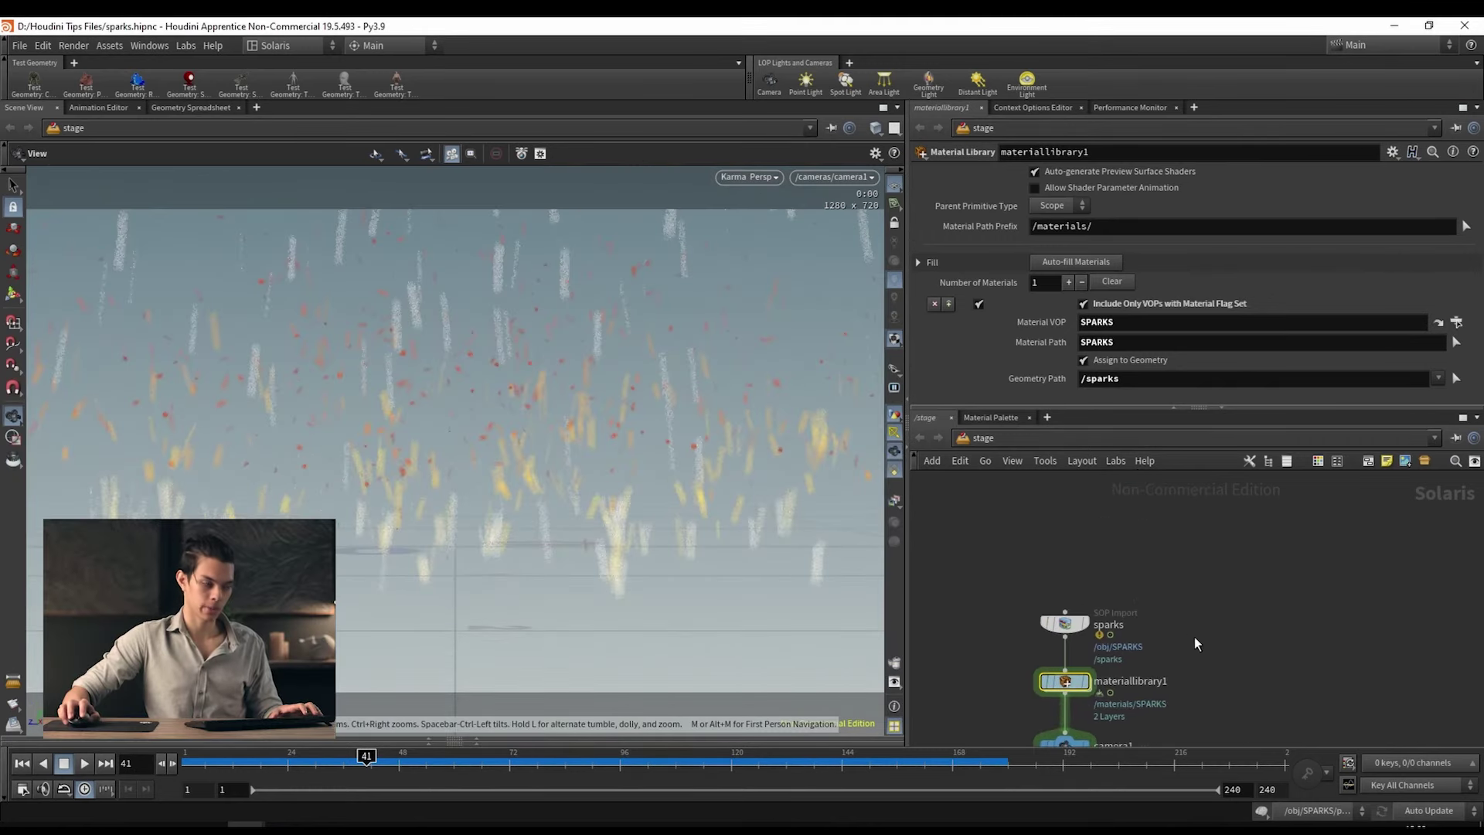
pyautogui.moveTo(1194, 637); pyautogui.dragTo(1186, 569)
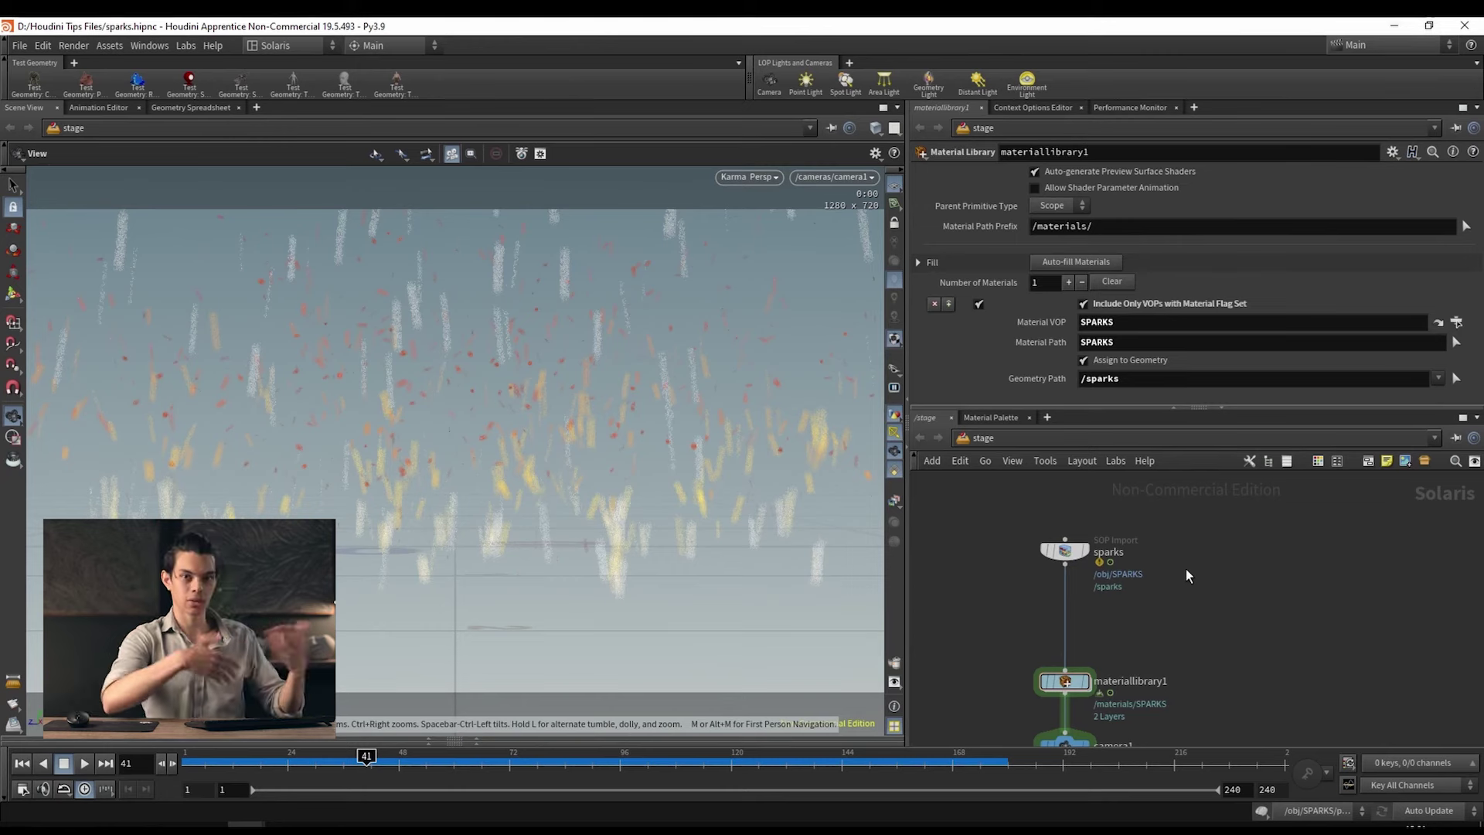
pyautogui.press('Tab')
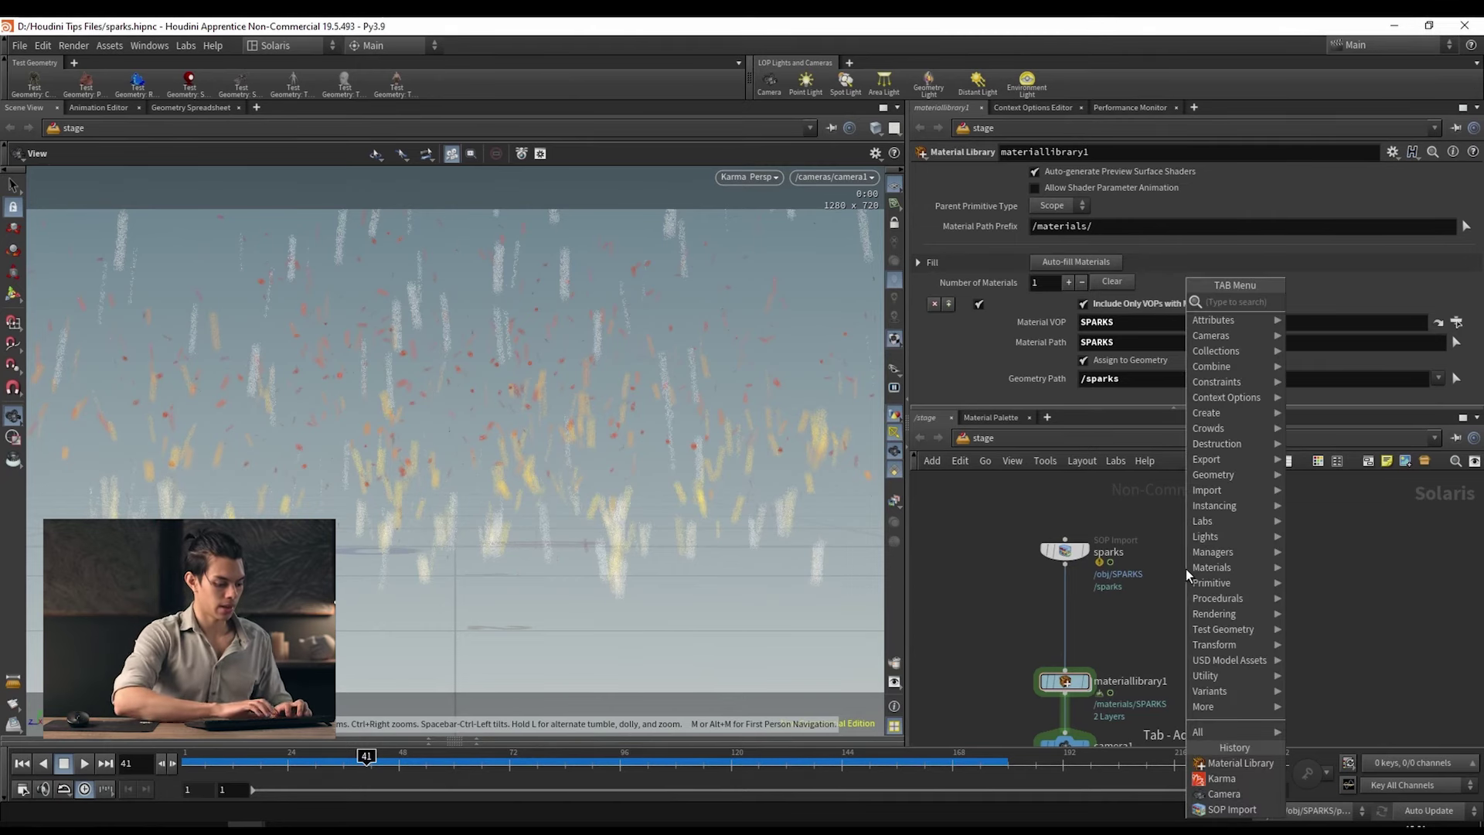
pyautogui.press('Return')
pyautogui.click(1277, 573)
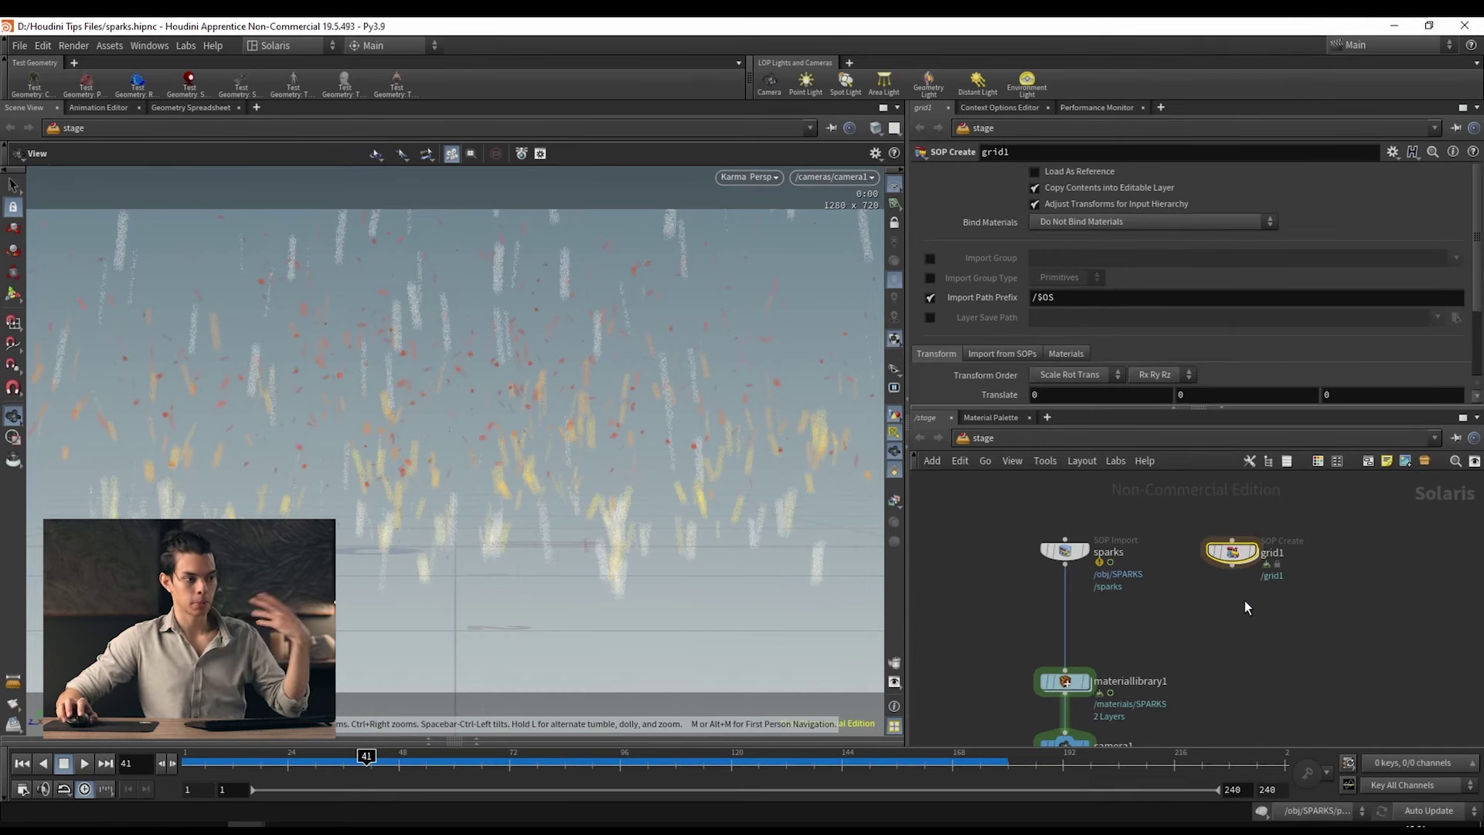
# Step: Insert a Merge node on the connection between sparks and materiallibrary1
pyautogui.moveTo(1217, 613); pyautogui.dragTo(1212, 588, button='middle')
pyautogui.press('Tab')
pyautogui.write('m')
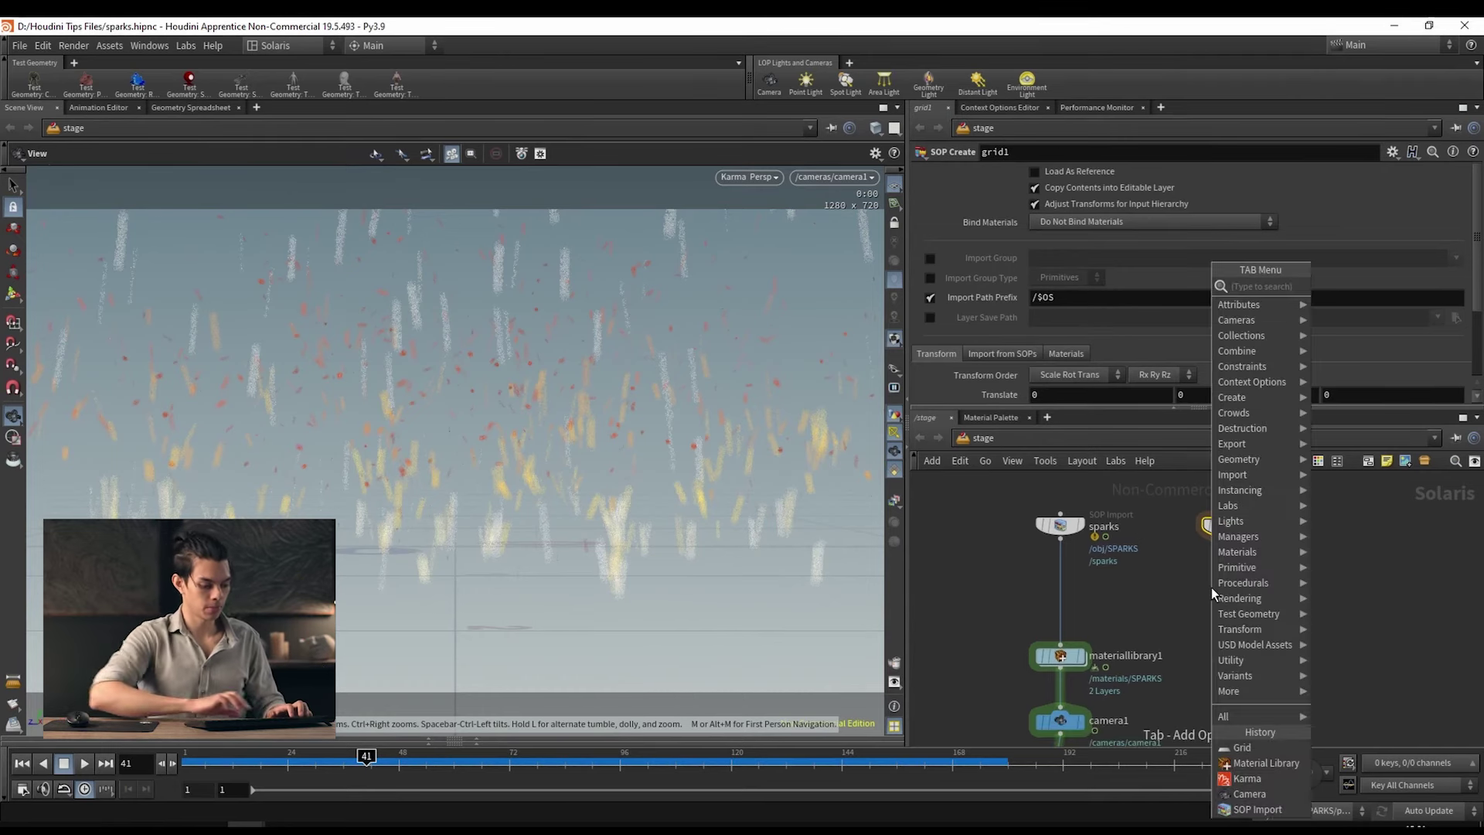
pyautogui.write('erge')
pyautogui.press('Return')
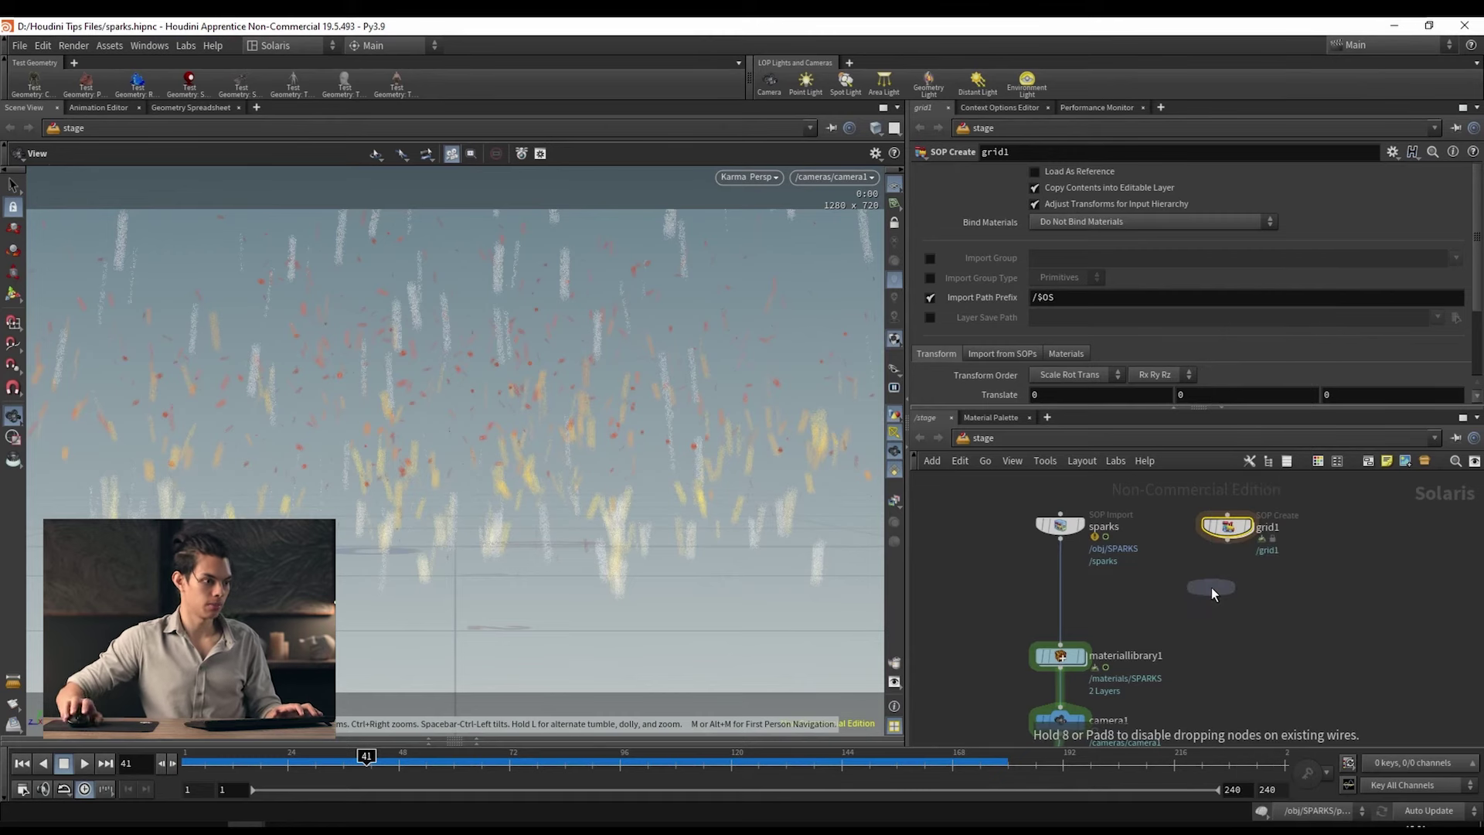
pyautogui.click(1059, 590)
# Step: Display the grid node in the viewport, restore the scene graph panes and rename the grid to ground
pyautogui.click(1233, 526)
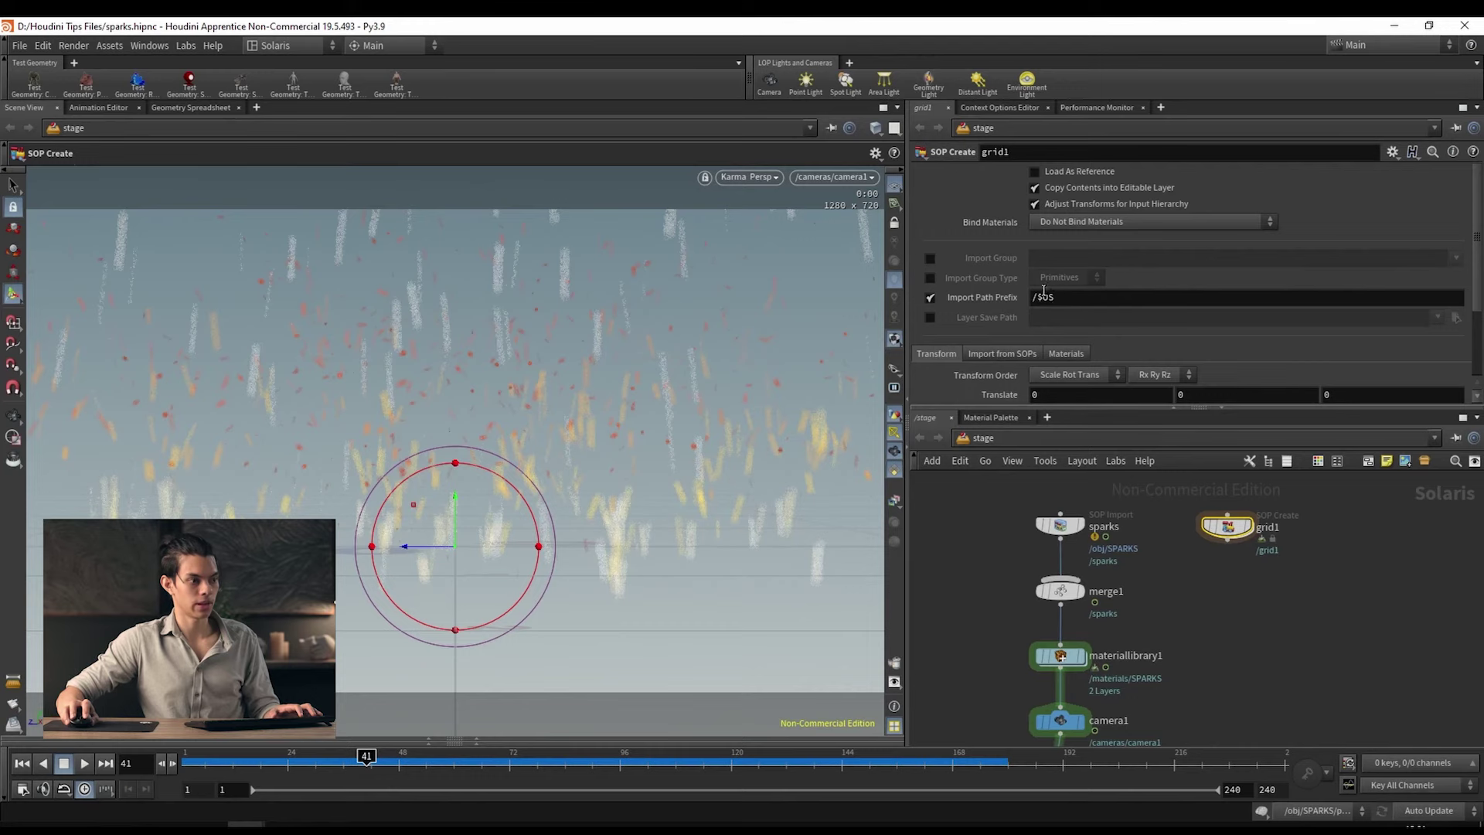
pyautogui.click(1249, 527)
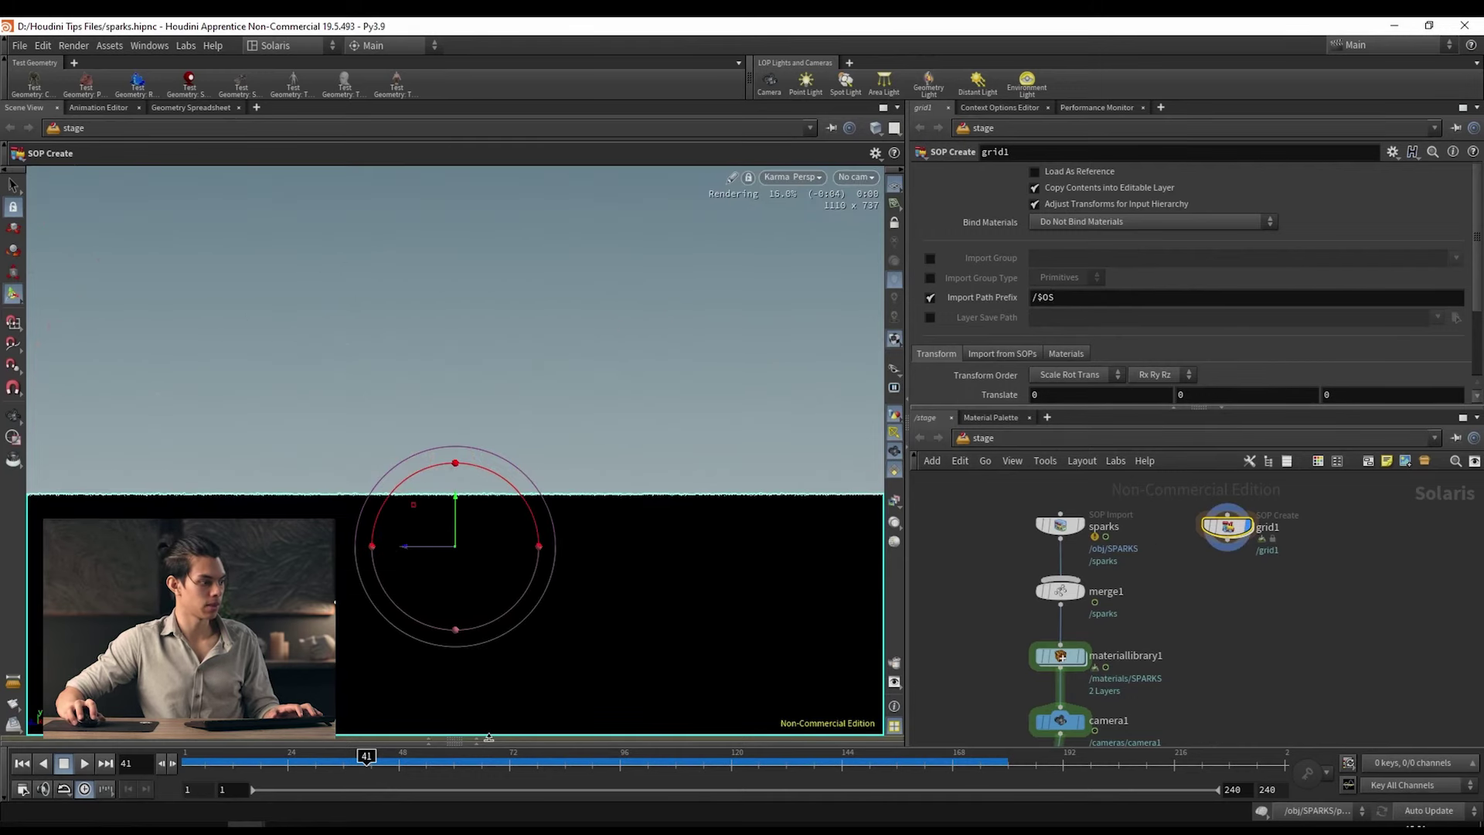
pyautogui.moveTo(488, 737); pyautogui.dragTo(489, 476)
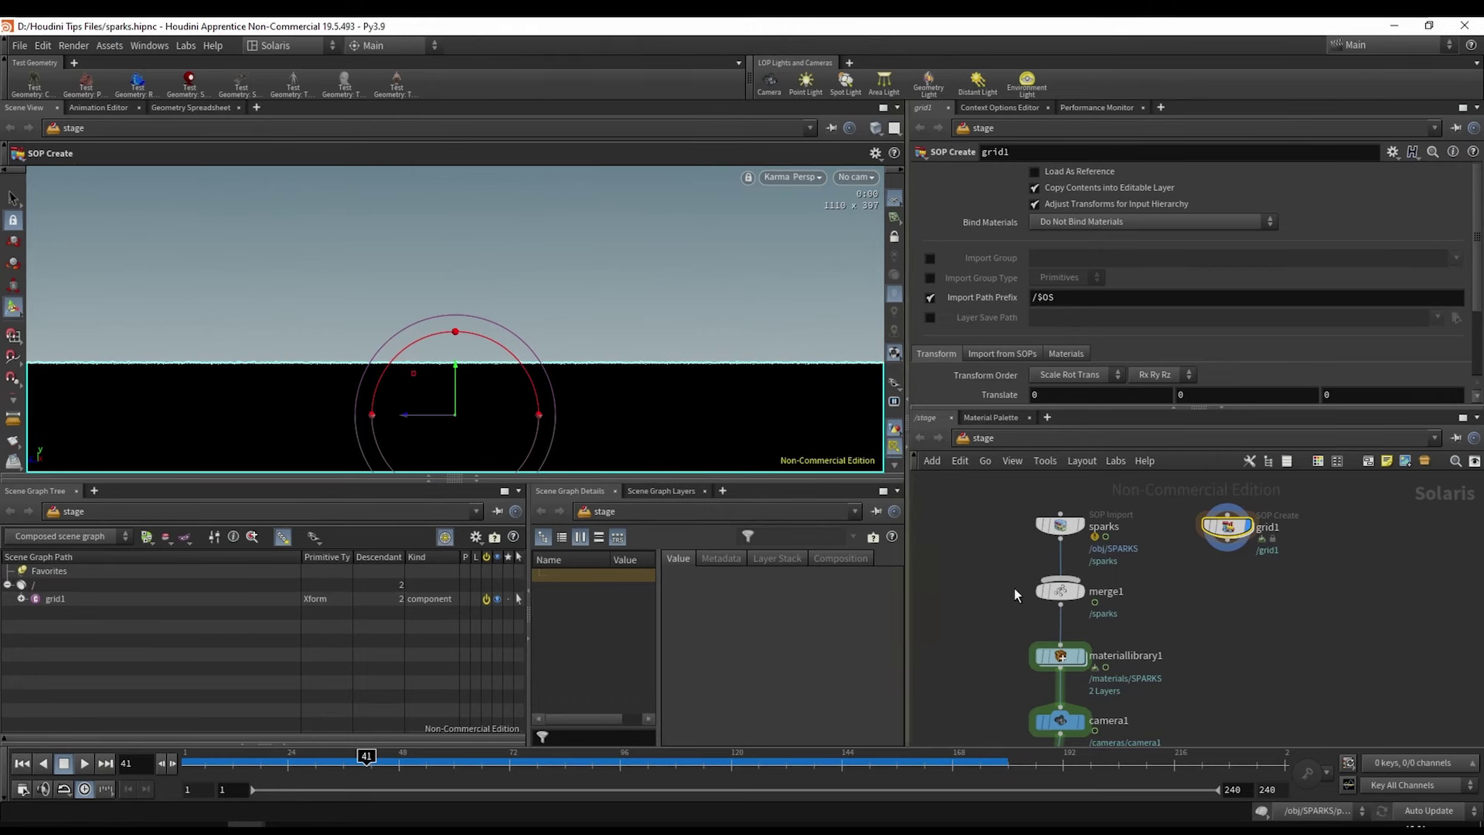
pyautogui.doubleClick(1276, 528)
pyautogui.write('ground')
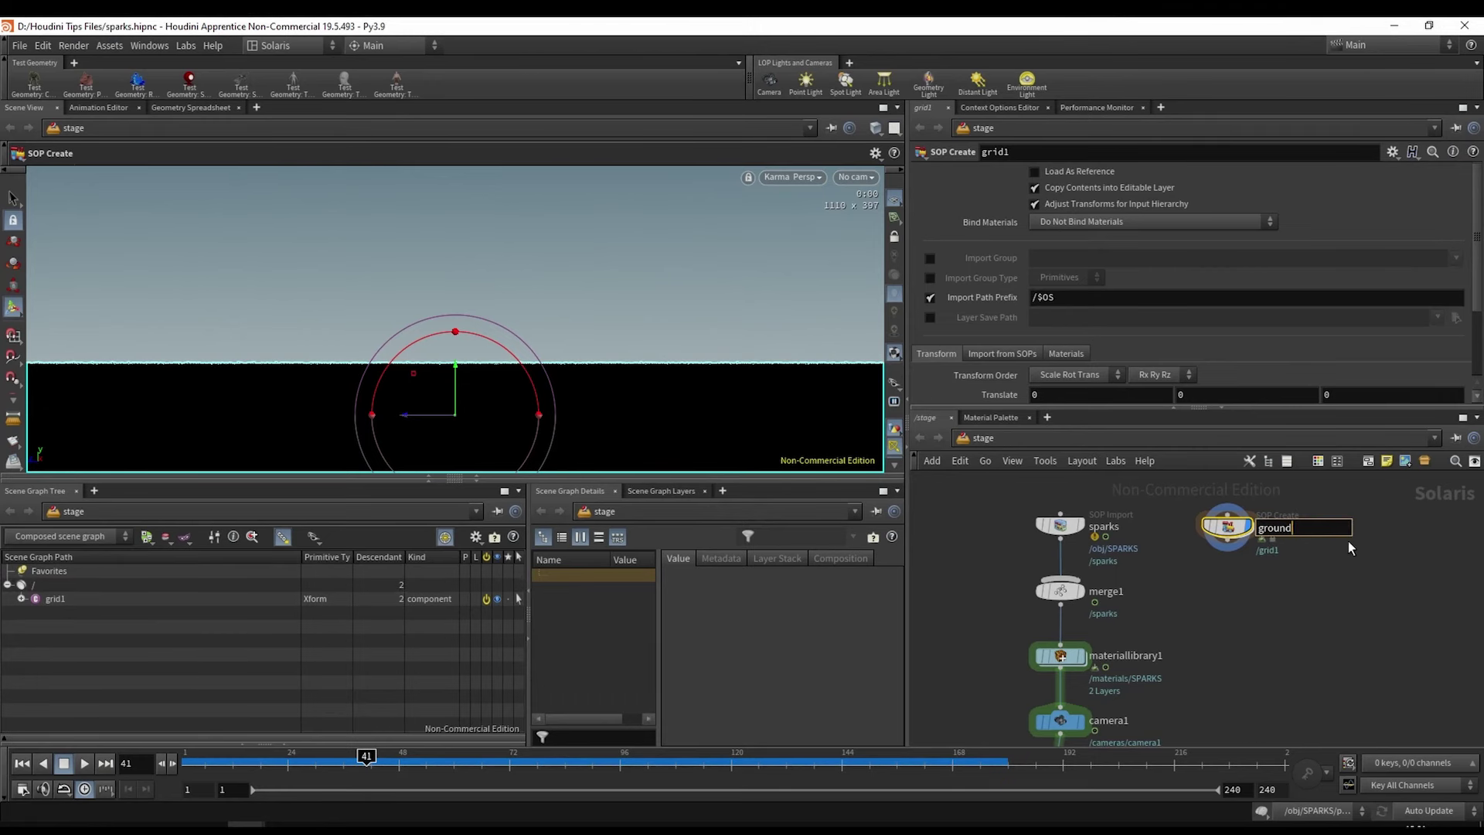
pyautogui.press('Return')
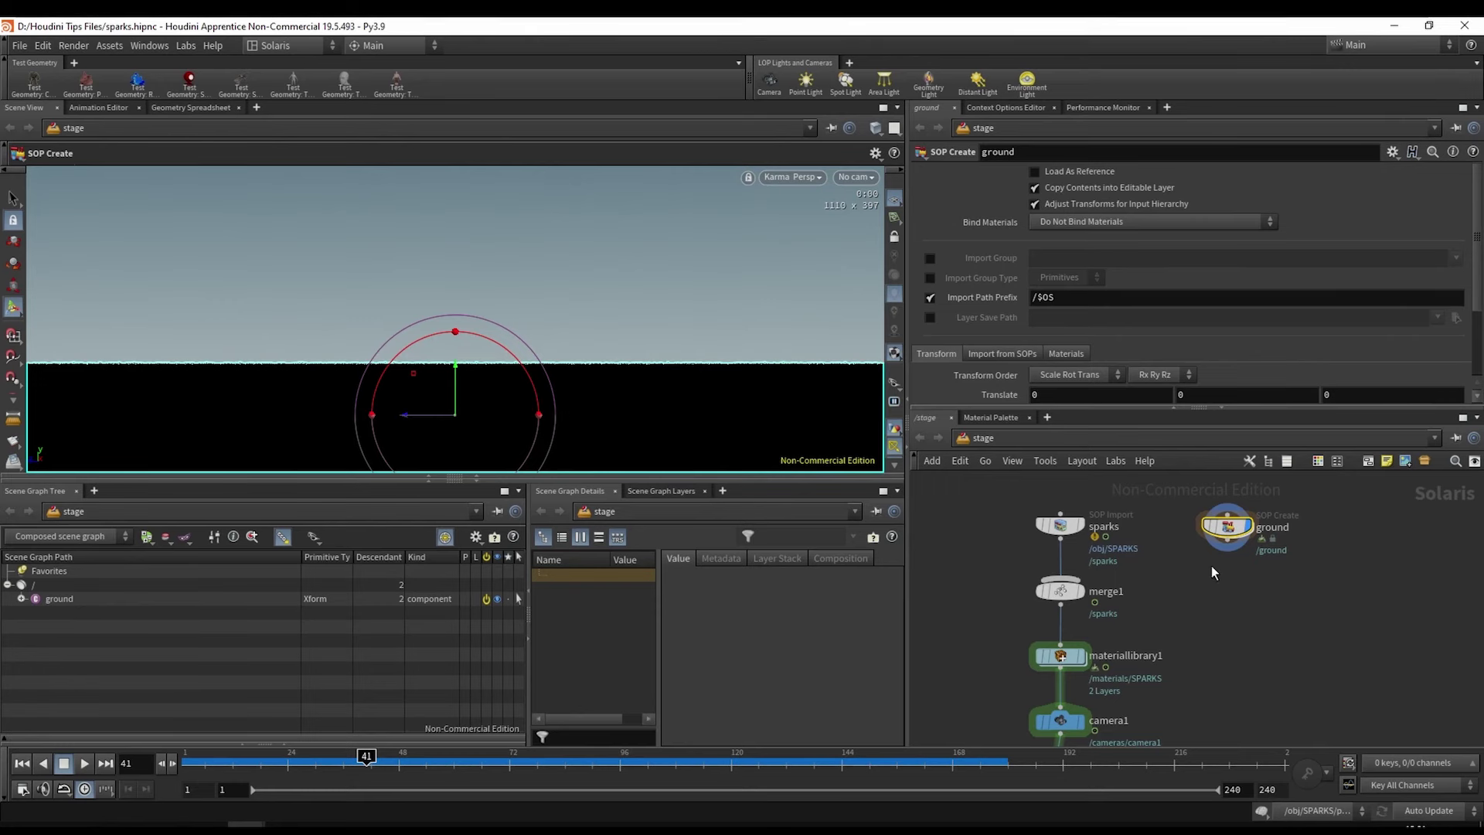
pyautogui.click(1254, 526)
pyautogui.click(1365, 537)
pyautogui.click(1378, 563)
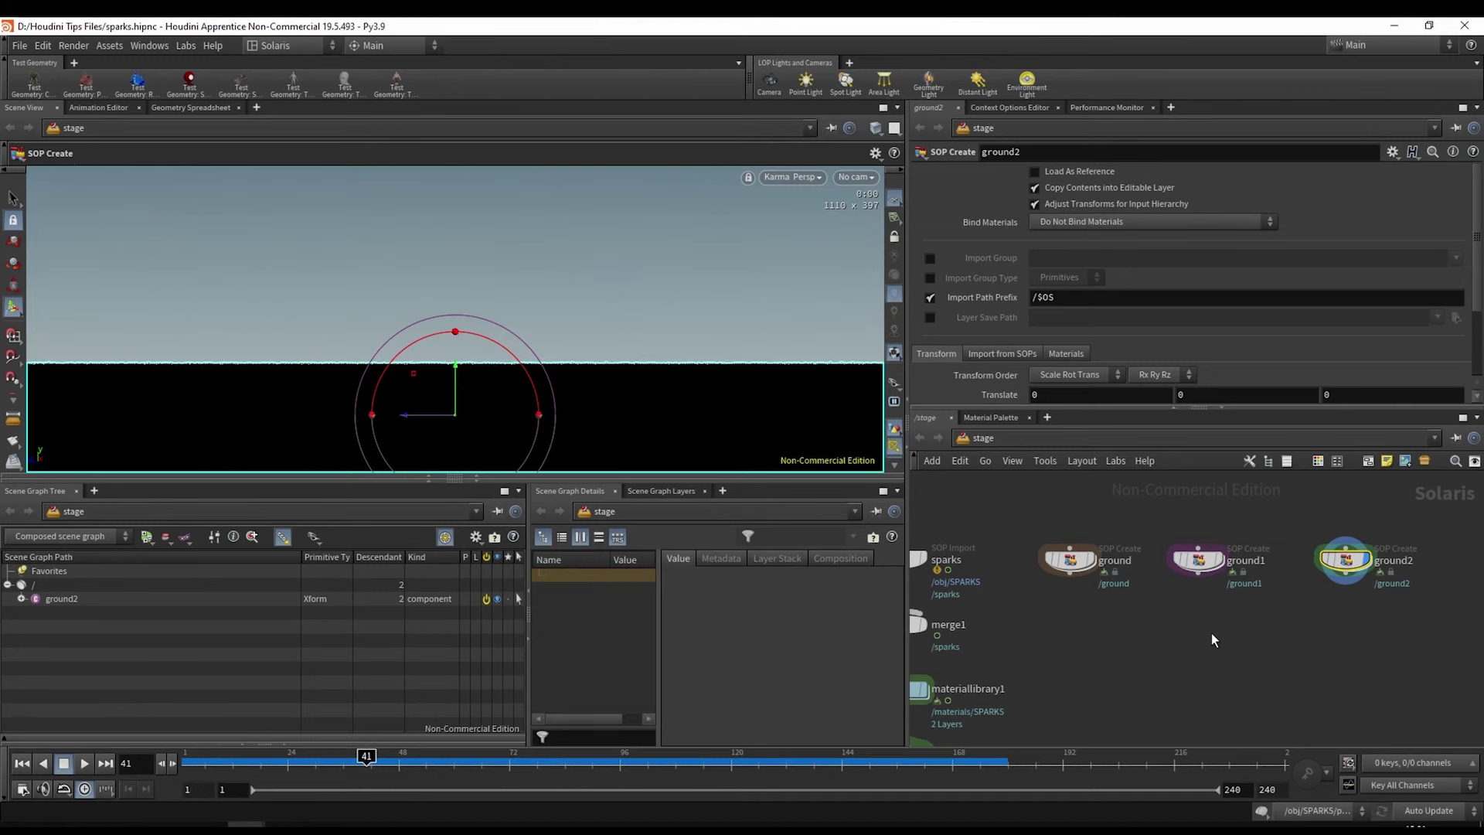
pyautogui.moveTo(1206, 631); pyautogui.dragTo(1376, 526)
pyautogui.press('Delete')
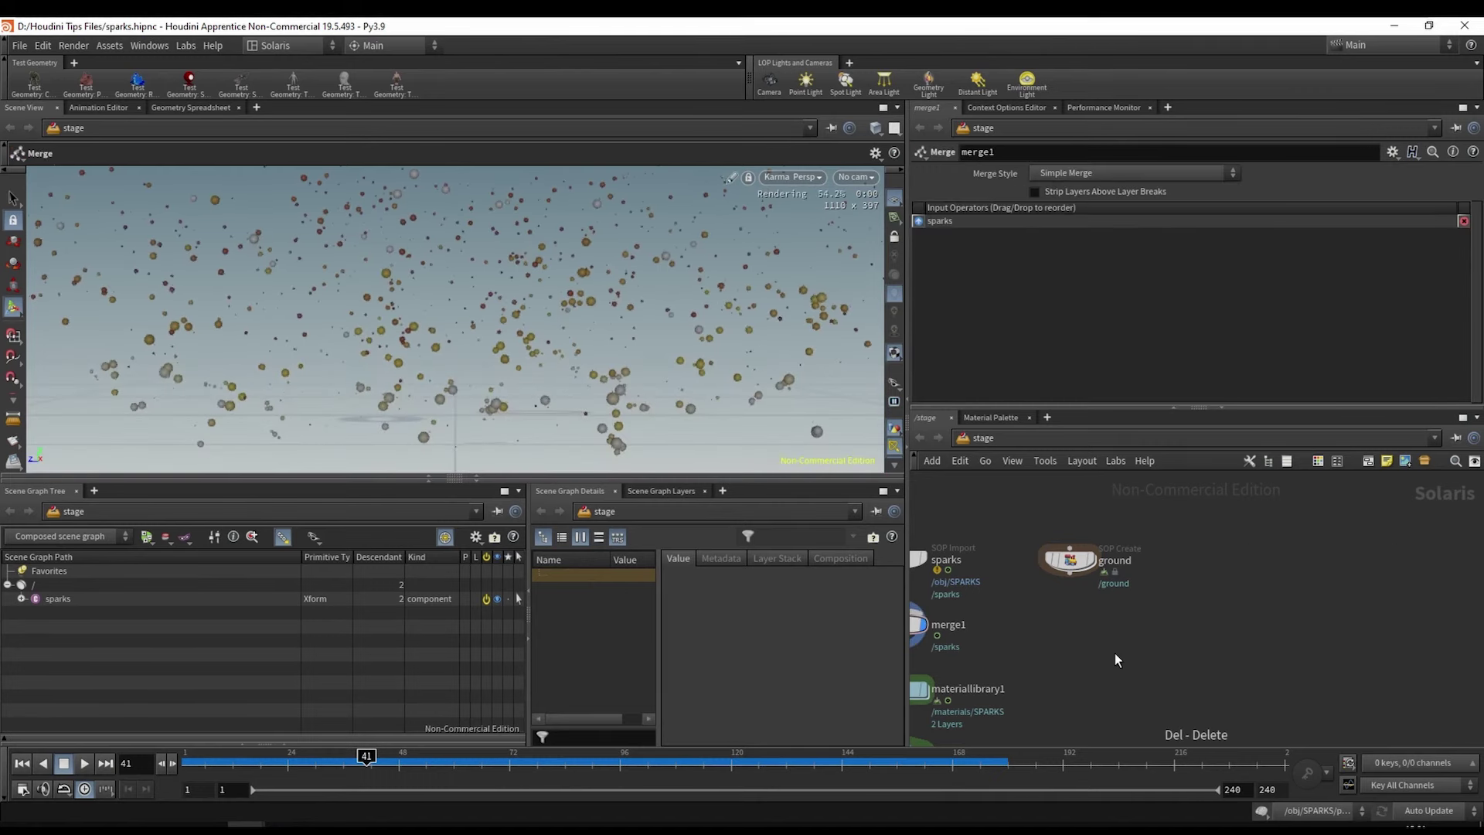
pyautogui.press('h')
pyautogui.click(1207, 552)
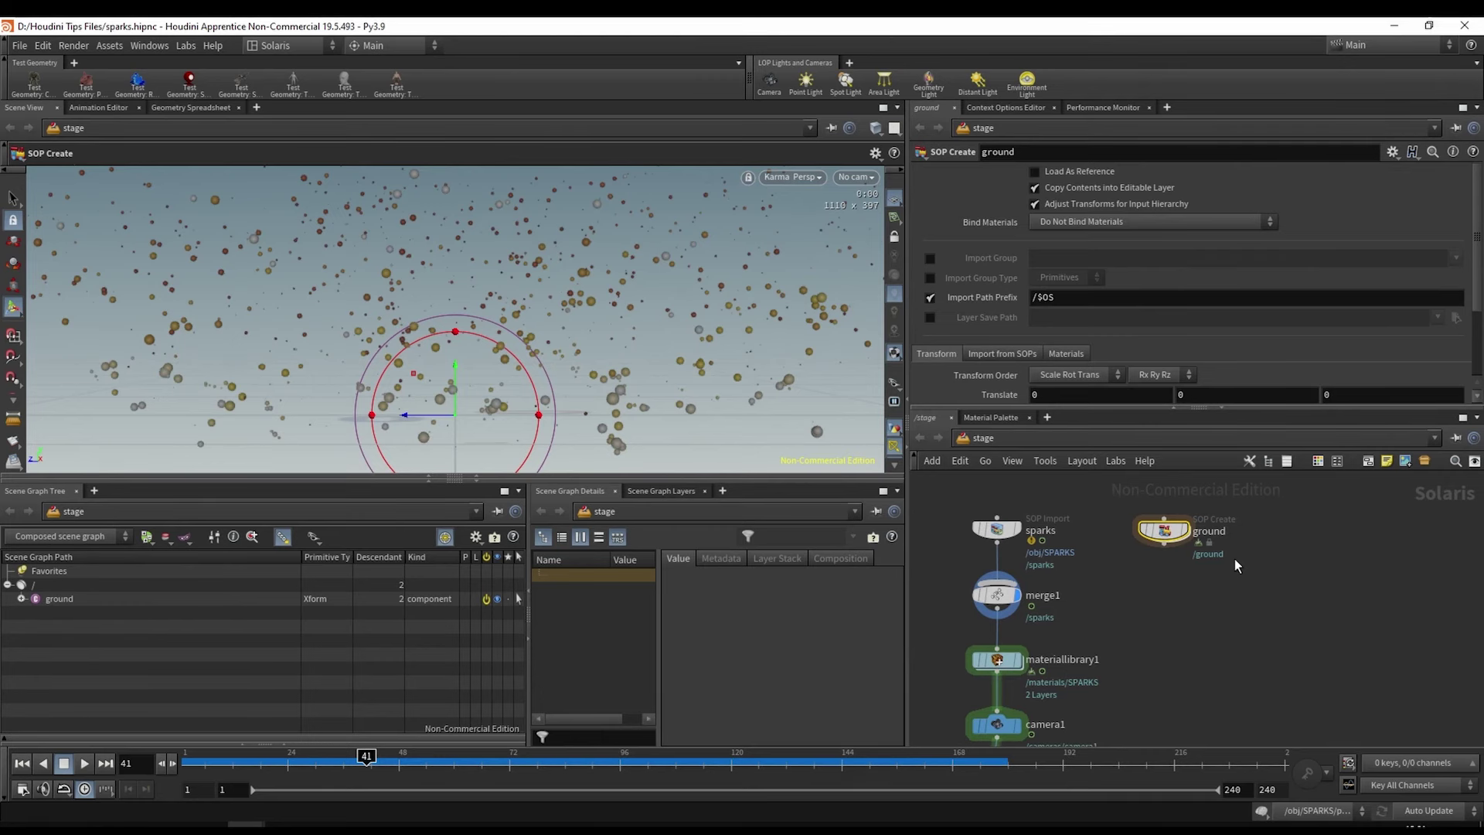
pyautogui.keyDown('alt'); pyautogui.moveTo(1194, 526); pyautogui.dragTo(1279, 652); pyautogui.keyUp('alt')
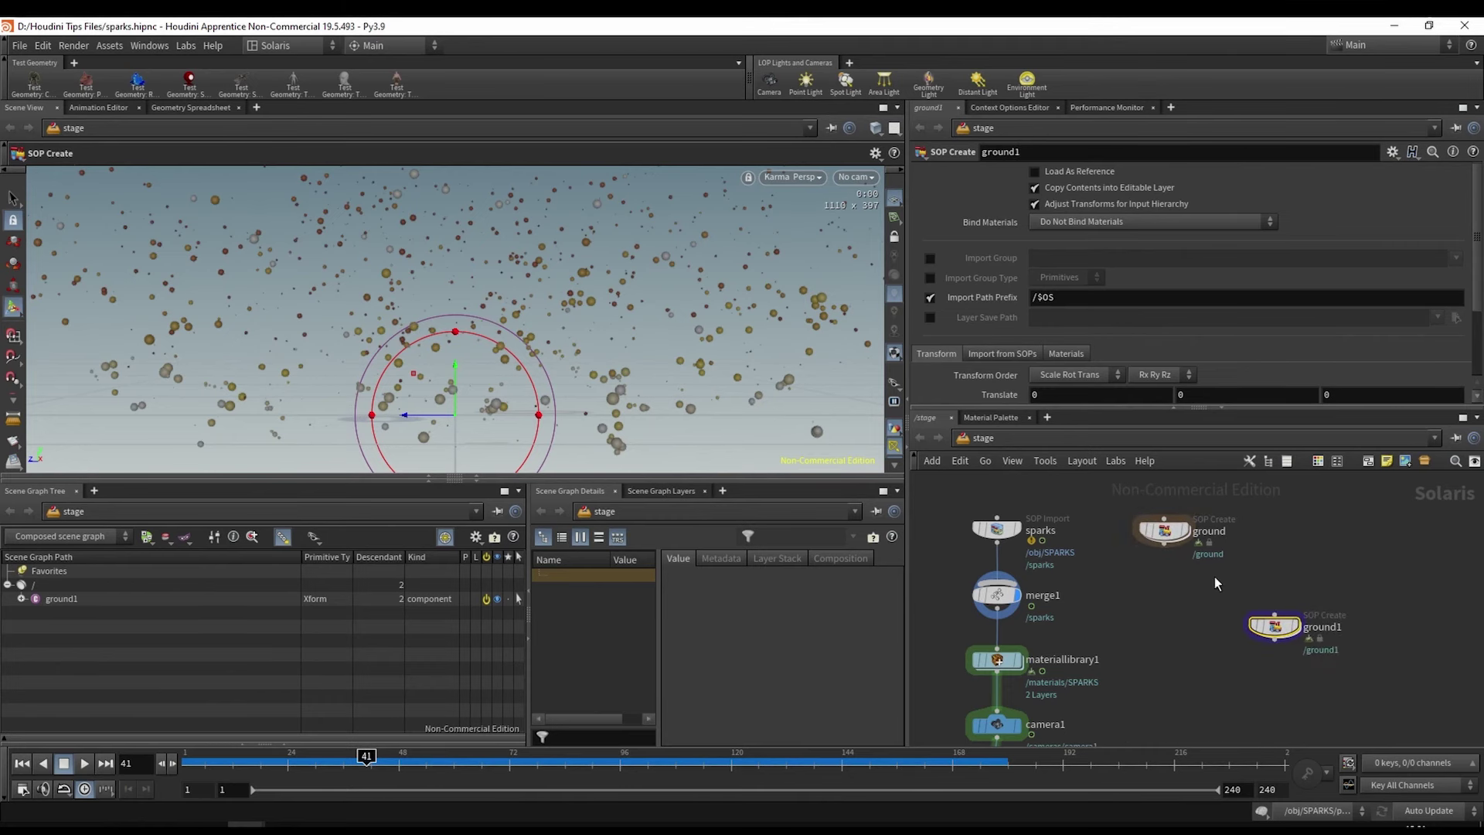
pyautogui.hotkey('ctrl', 'z')
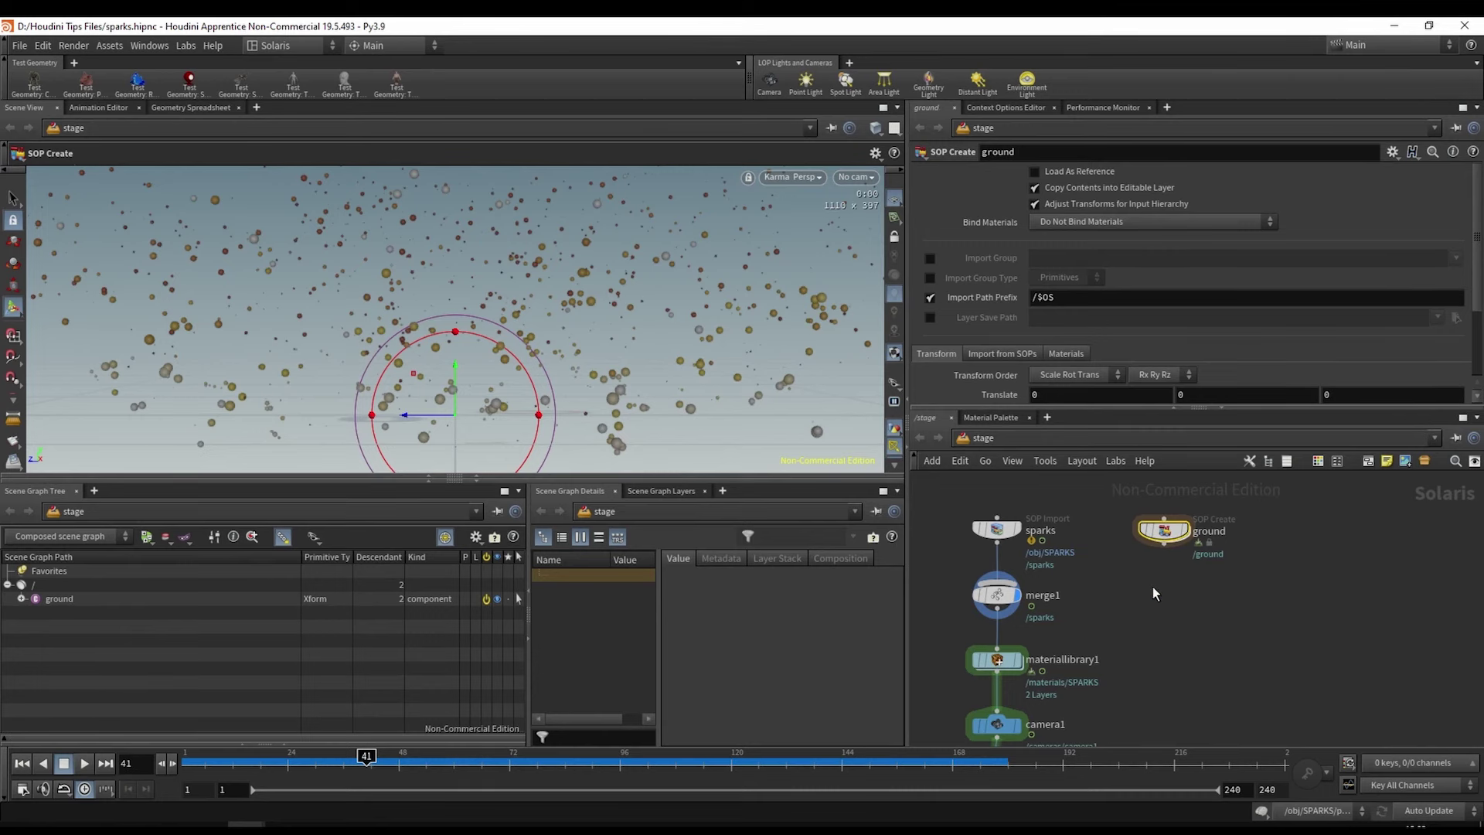
# Step: Connect the ground node into merge1 and show the parameters of materiallibrary1
pyautogui.moveTo(1165, 546); pyautogui.dragTo(1040, 592)
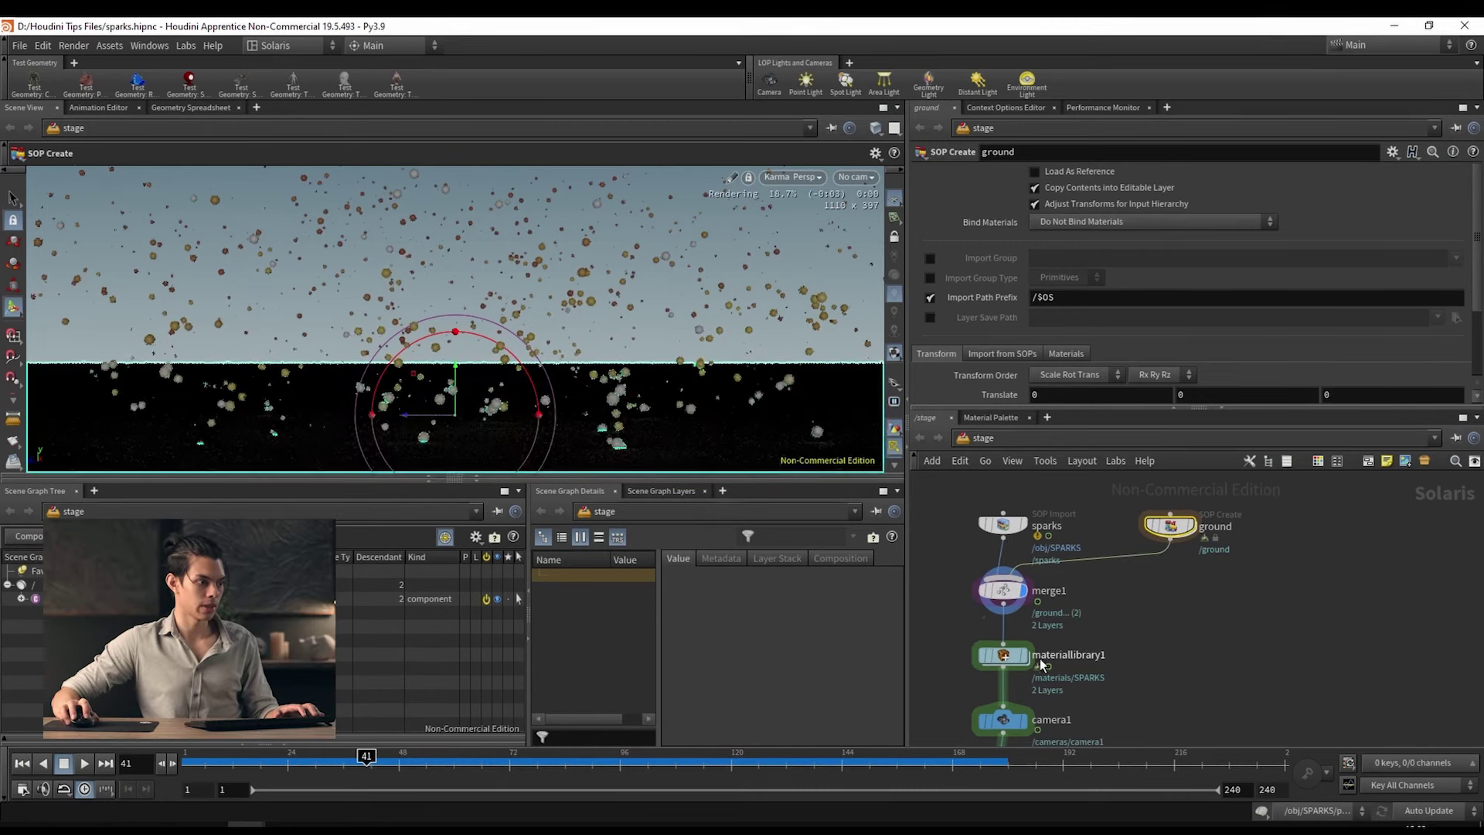
pyautogui.click(1039, 669)
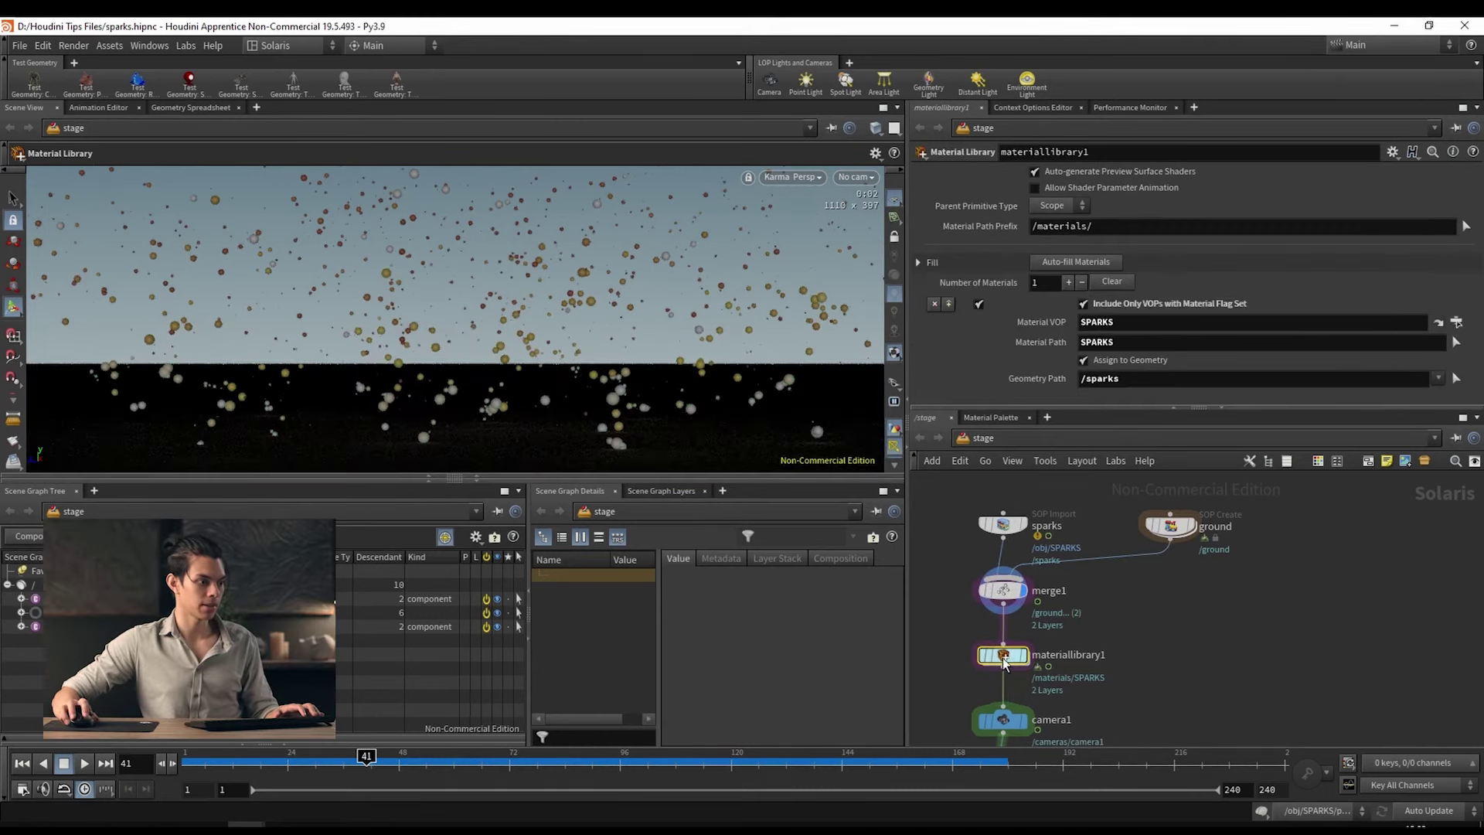
# Step: Inside materiallibrary1, add a second Principled Shader beside SPARKS and name it GROUND
pyautogui.doubleClick(1003, 658)
pyautogui.press('Tab')
pyautogui.write('prc')
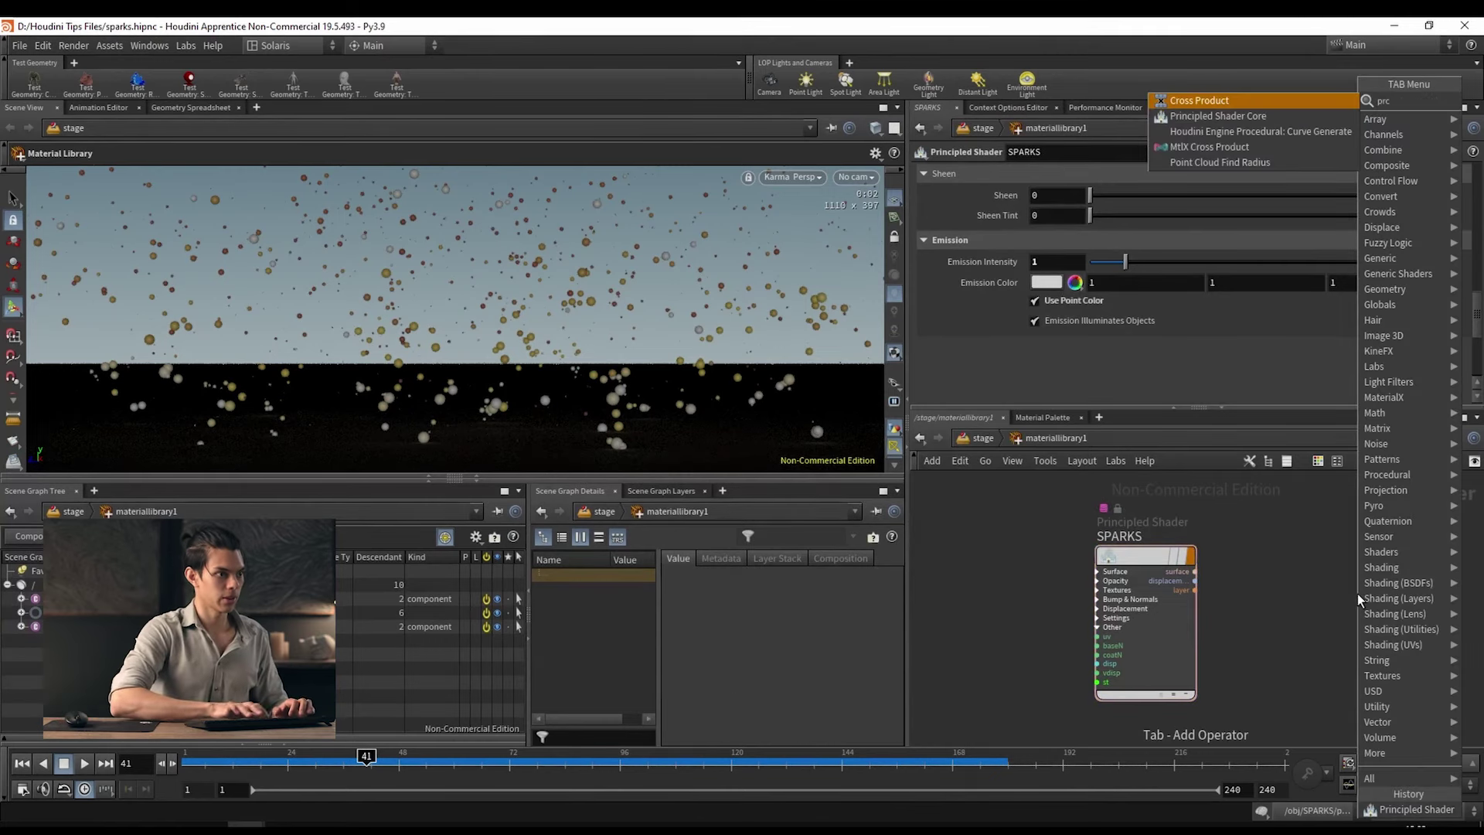
pyautogui.press('Return')
pyautogui.click(1300, 577)
pyautogui.doubleClick(1298, 576)
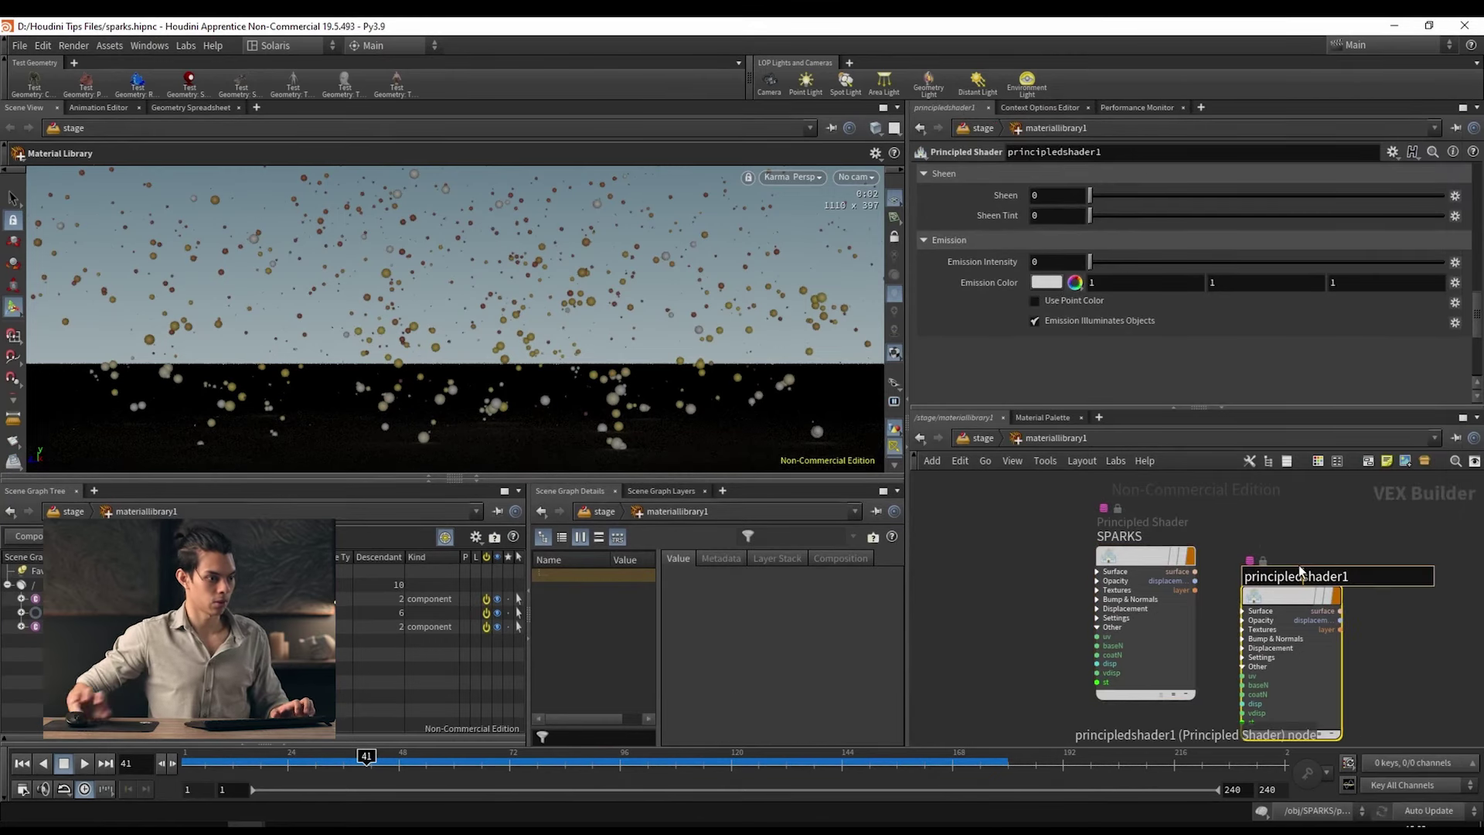
pyautogui.hotkey('ctrl', 'a')
pyautogui.write('GROUND')
pyautogui.press('Return')
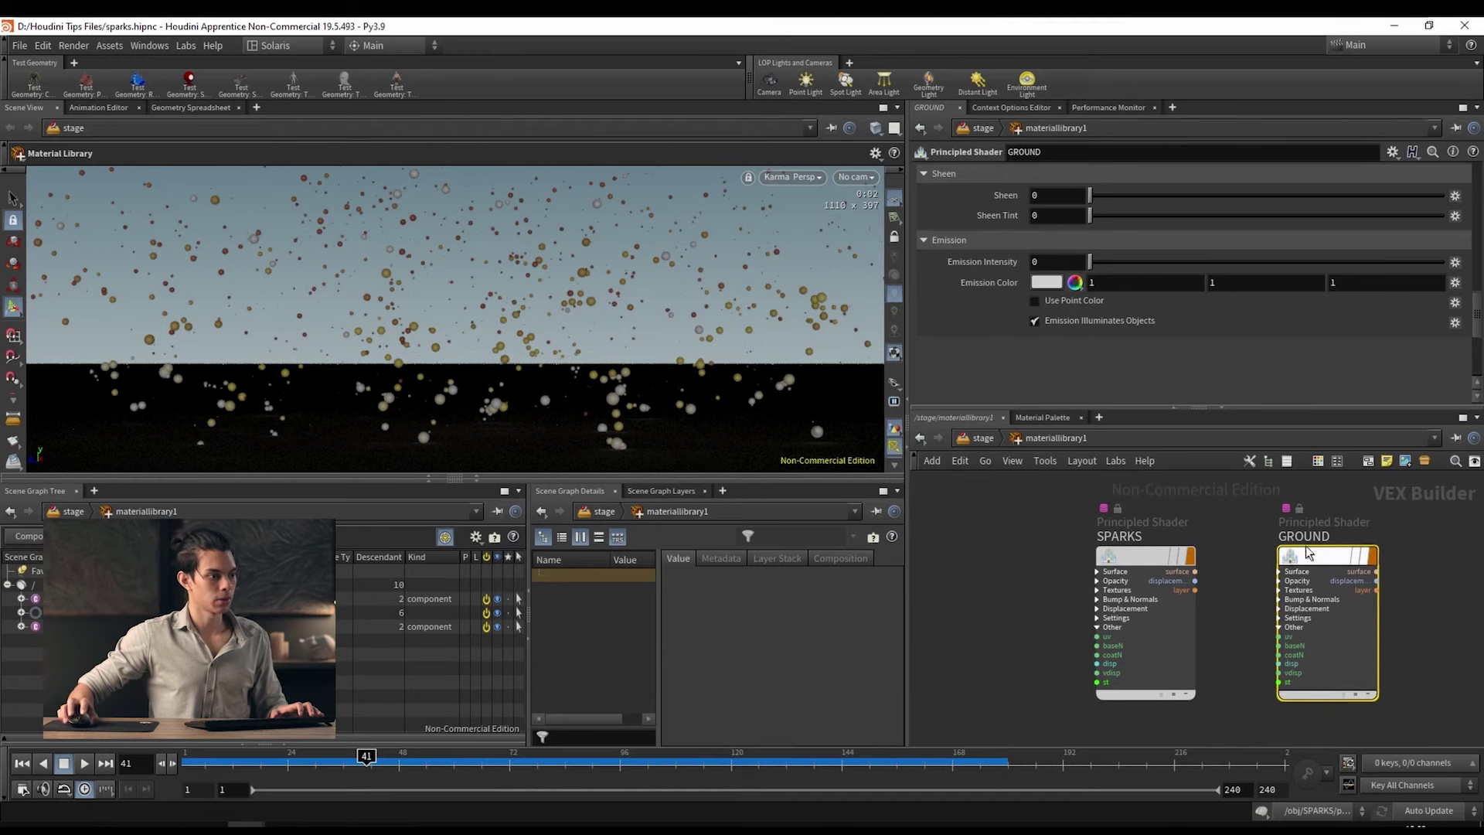
# Step: Set the GROUND shader's base color to black and its roughness to 0.105, and return to the stage network
pyautogui.scroll(10, 948, 241)
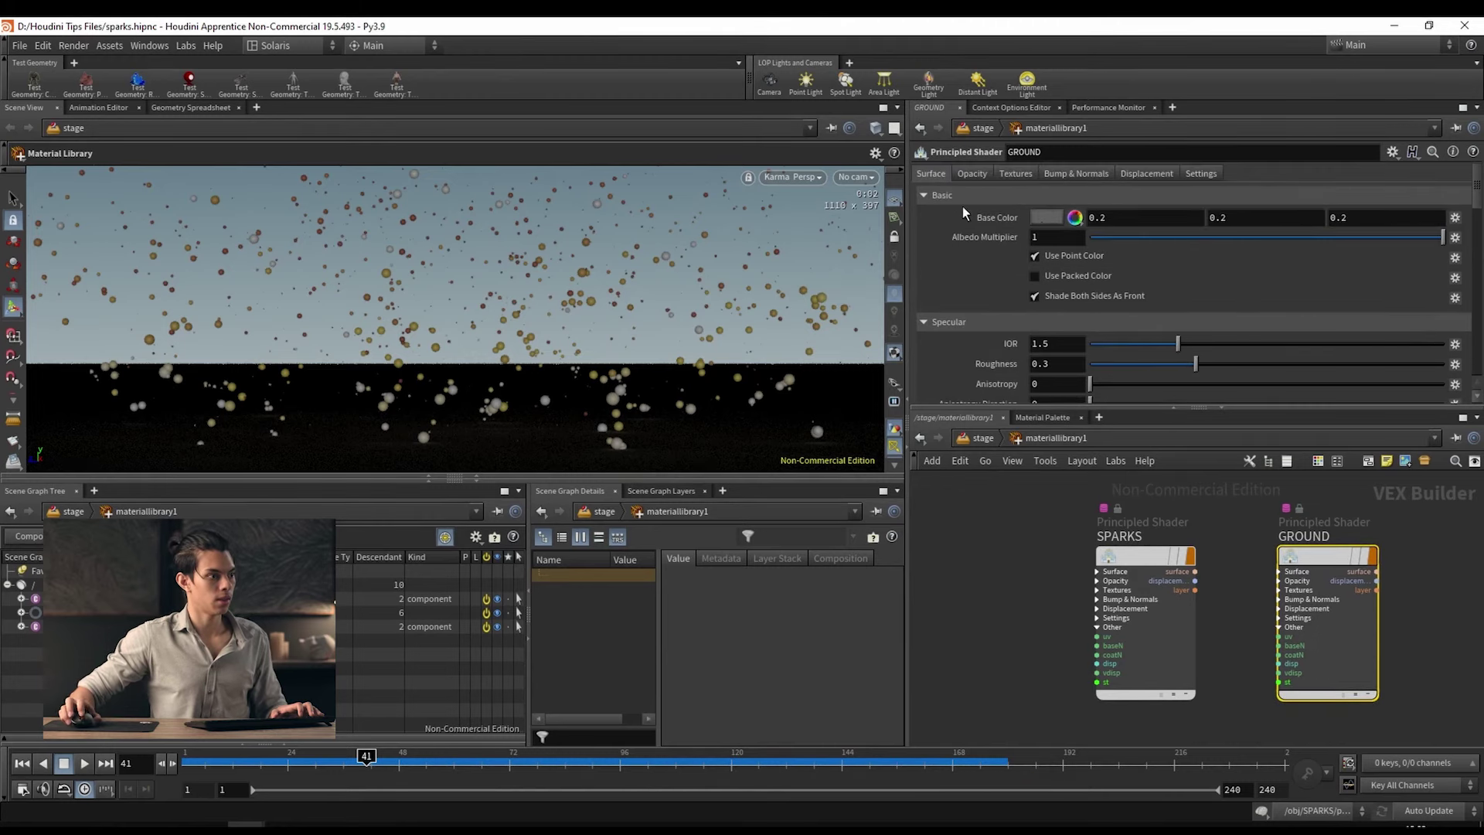
pyautogui.click(1047, 217)
pyautogui.moveTo(1200, 367); pyautogui.dragTo(1101, 371)
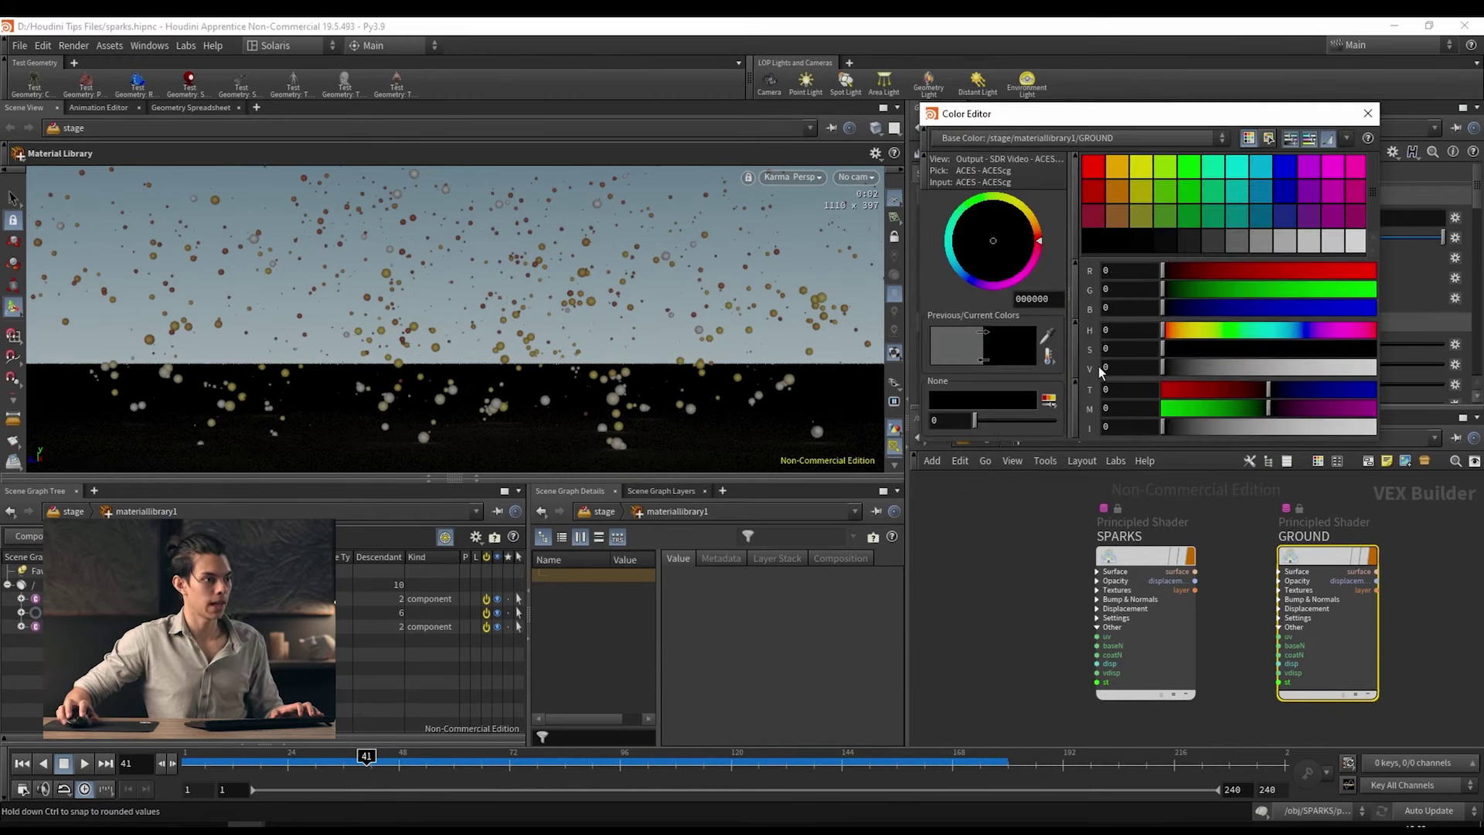
pyautogui.press('Escape')
pyautogui.moveTo(1190, 368); pyautogui.dragTo(1126, 364)
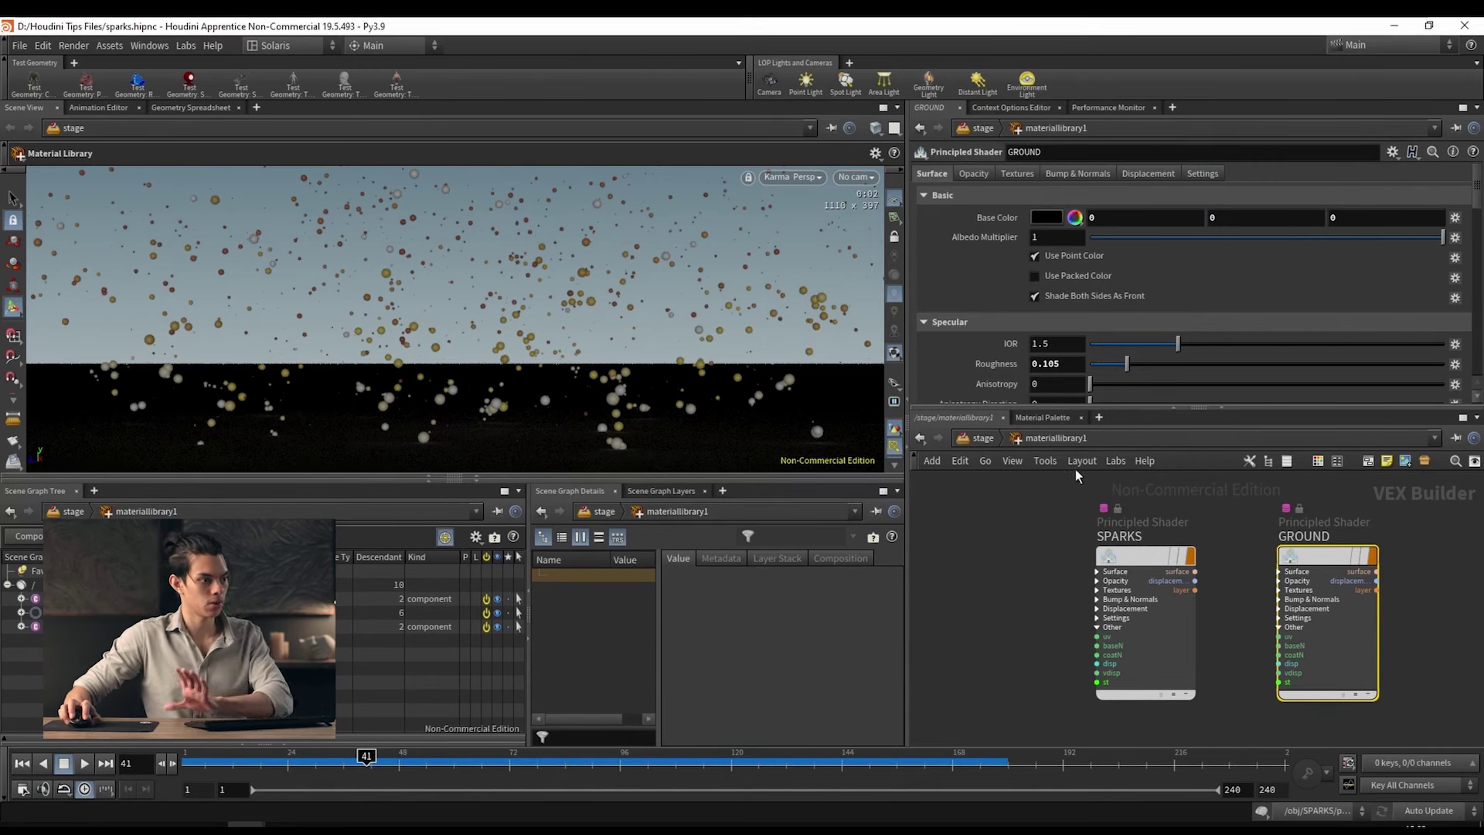
pyautogui.click(981, 438)
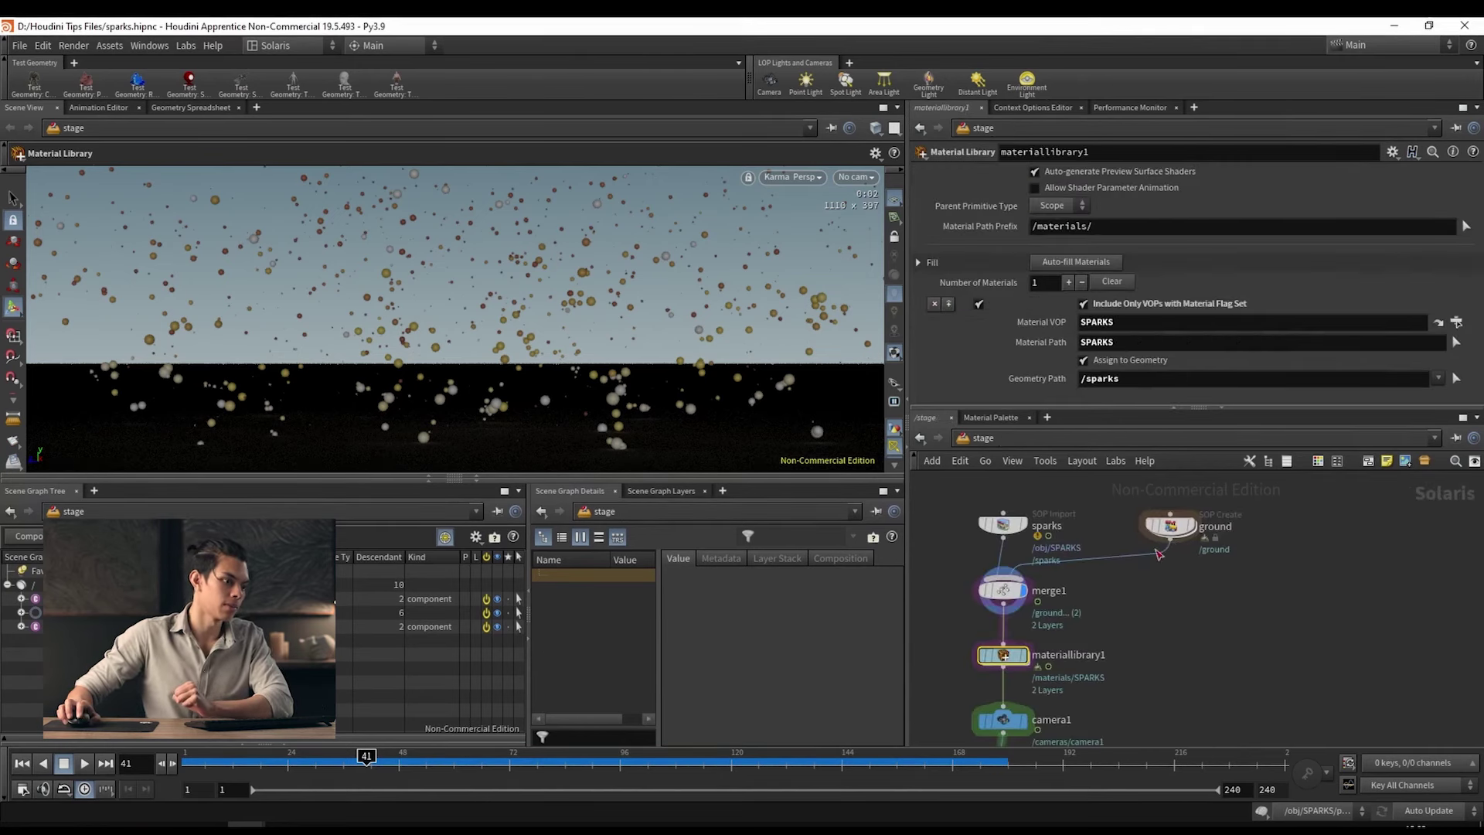
# Step: Auto-fill the materials in materiallibrary1 and assign the GROUND material to the geometry path /ground/
pyautogui.click(1075, 262)
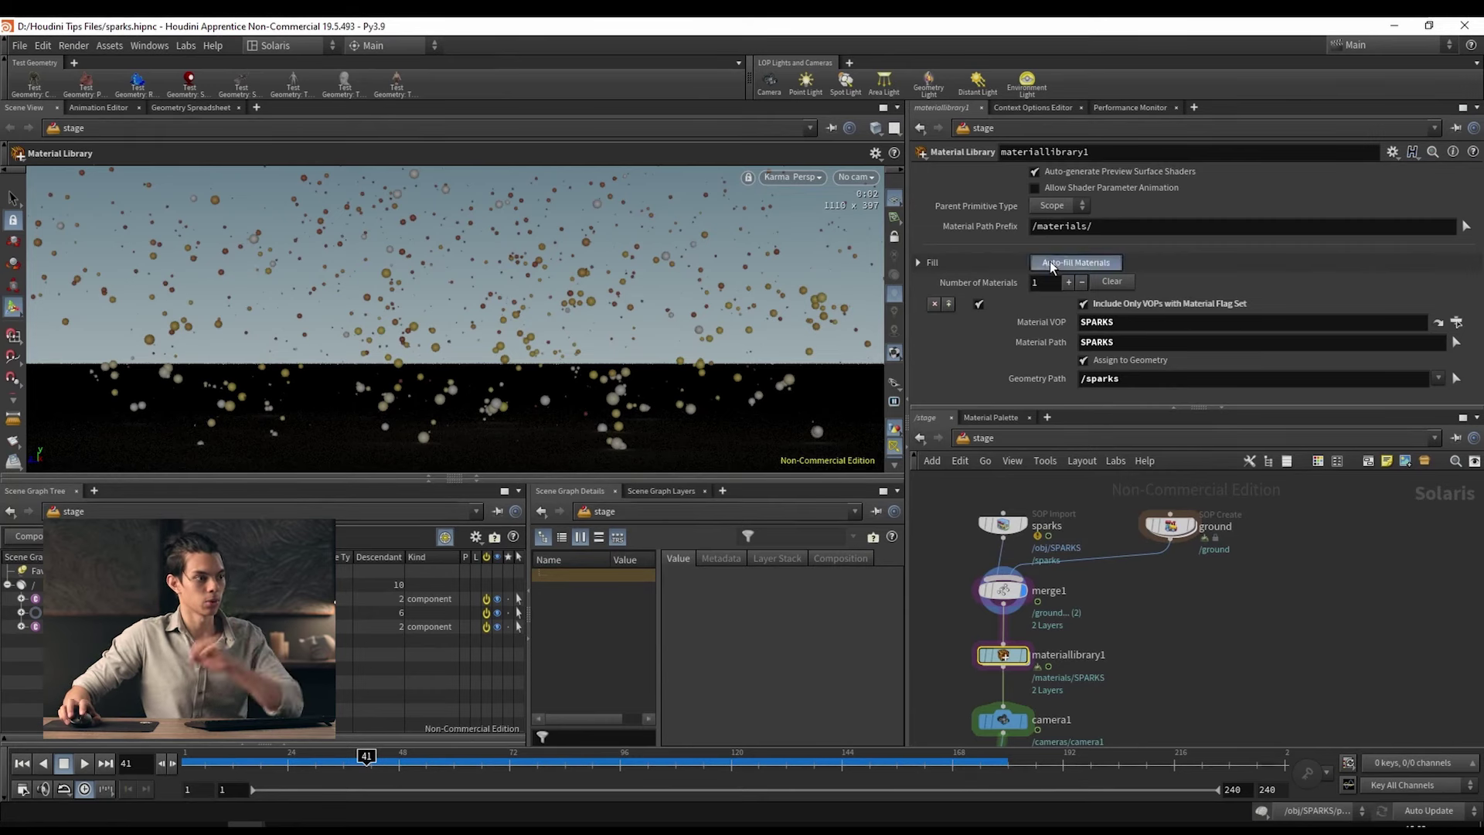
pyautogui.scroll(-3, 1113, 363)
pyautogui.click(1113, 390)
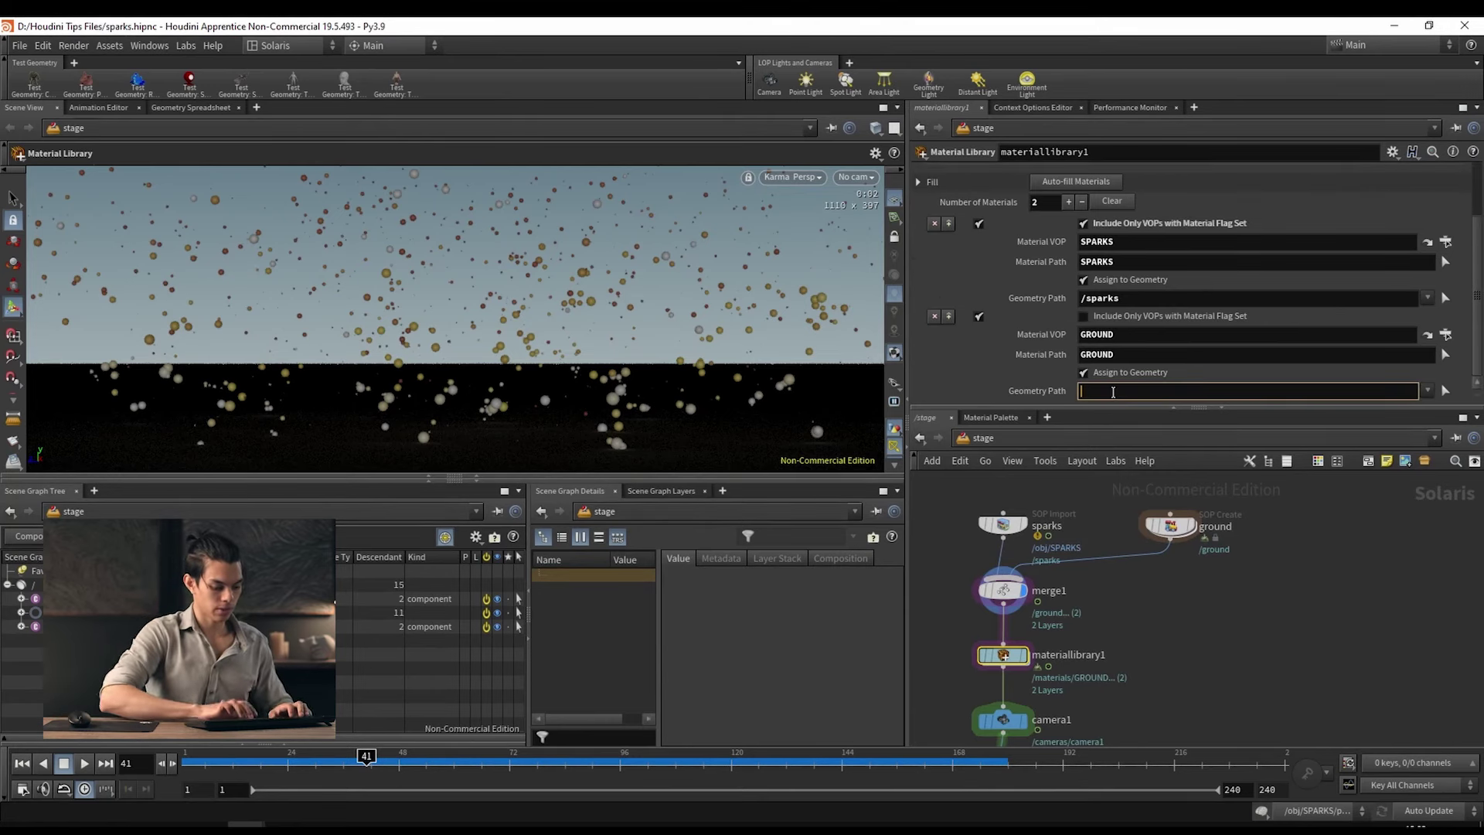
pyautogui.write('/ground')
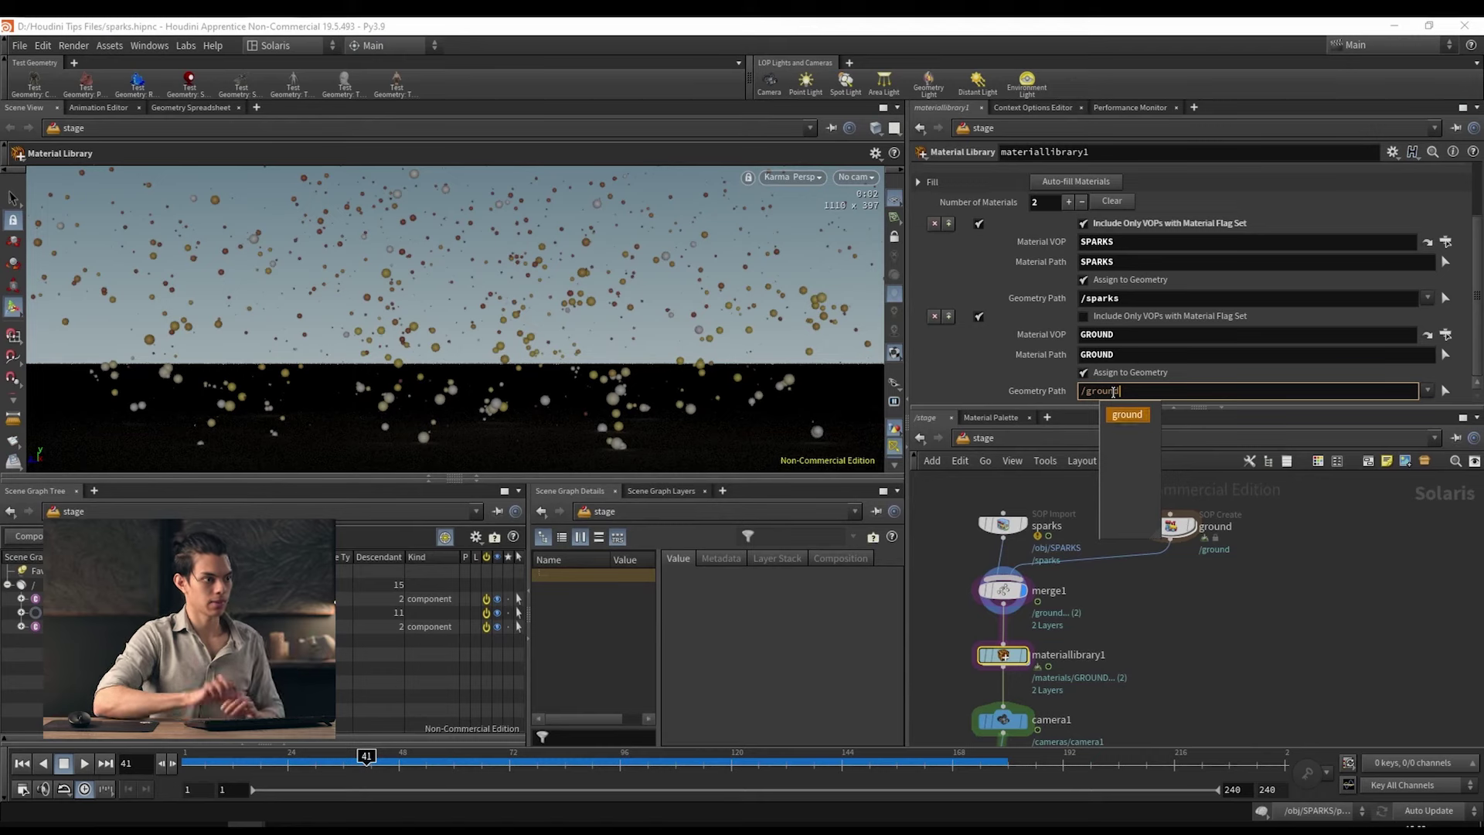
pyautogui.write('/')
# Step: Display the karmarendersettings node and set the viewport background's color scheme to Dark
pyautogui.moveTo(1137, 694); pyautogui.dragTo(1211, 576, button='middle')
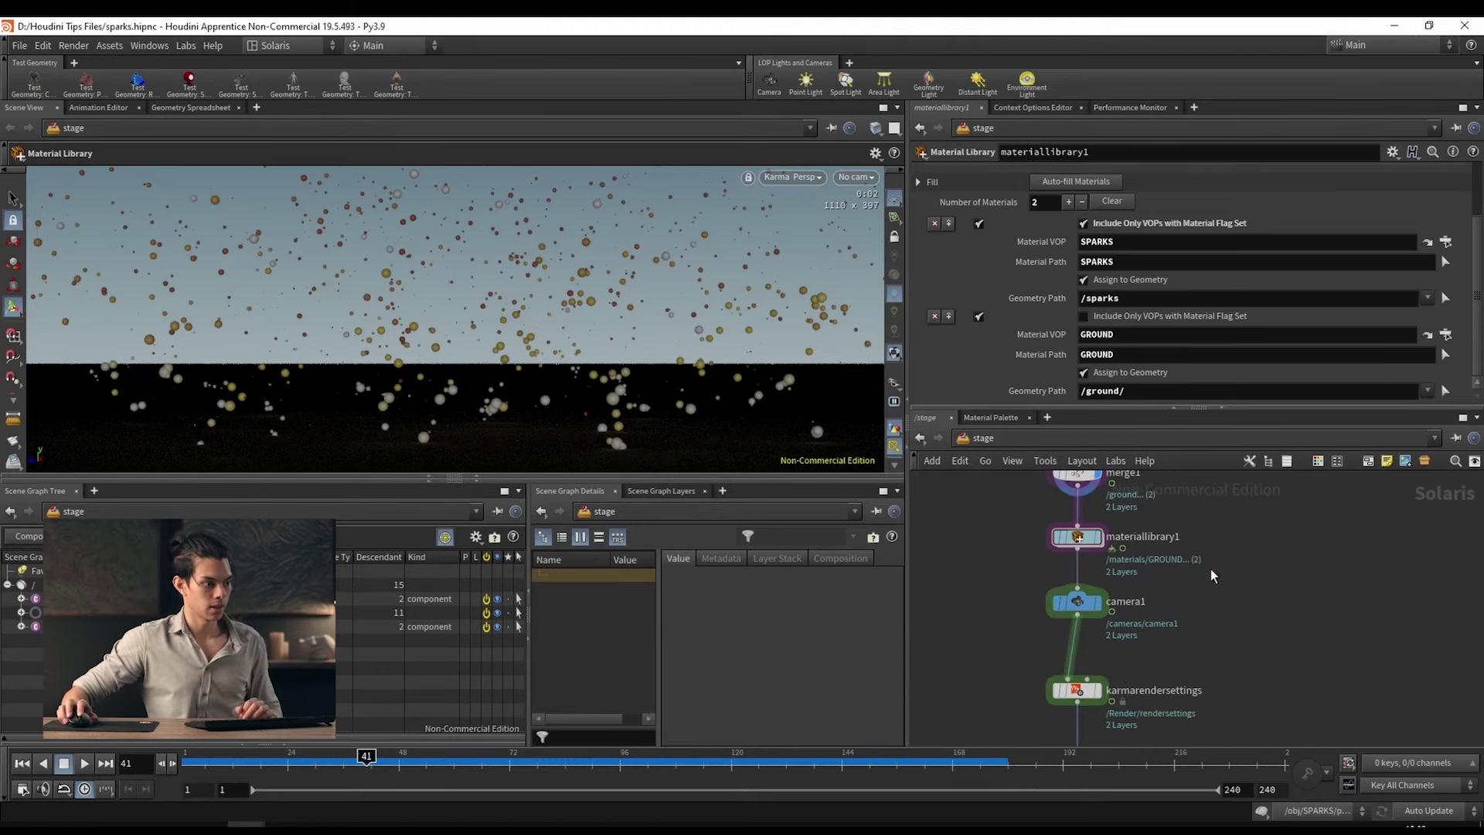
pyautogui.click(1094, 689)
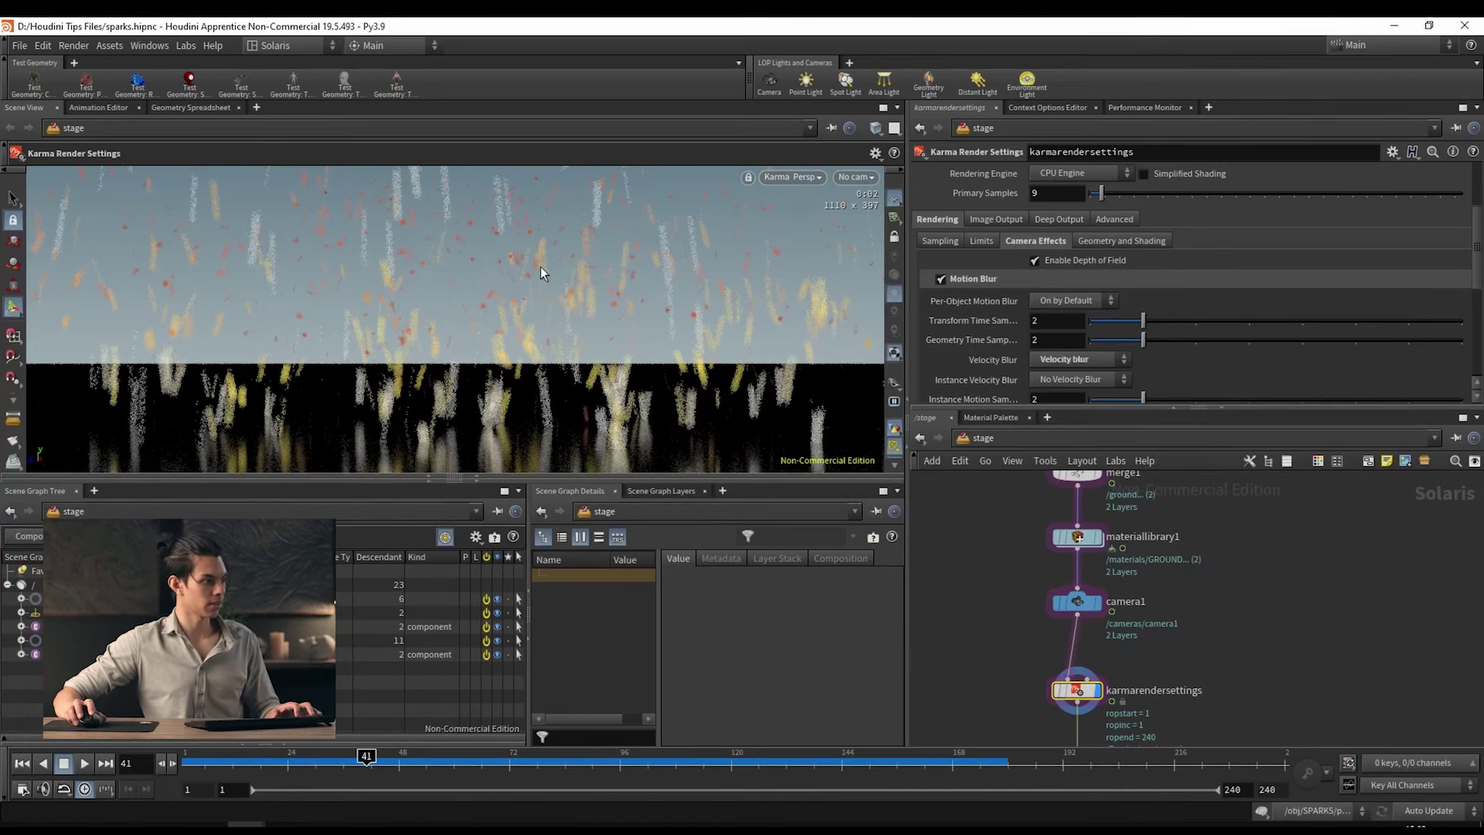
pyautogui.press('d')
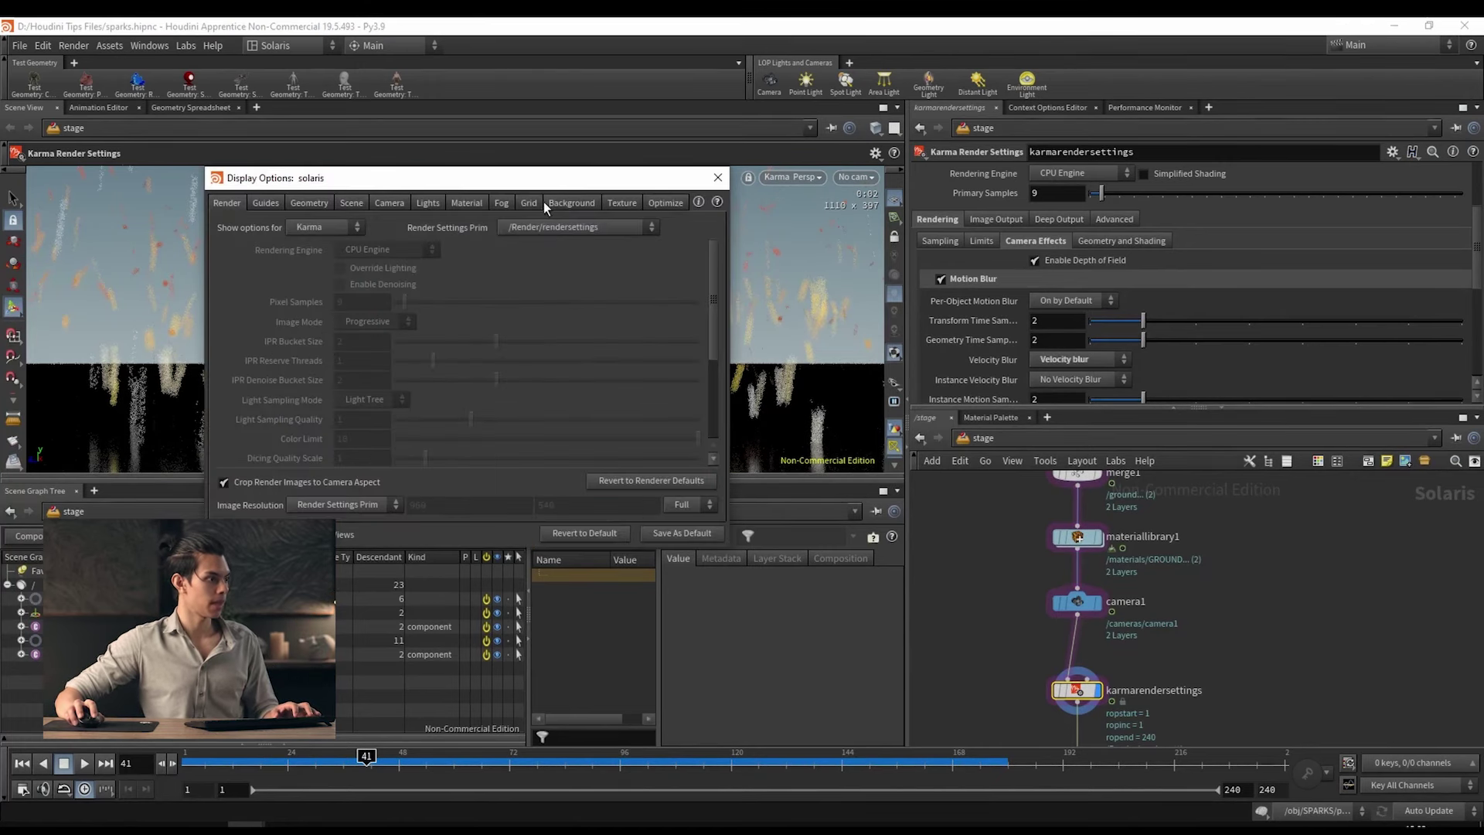
pyautogui.click(546, 202)
pyautogui.click(320, 258)
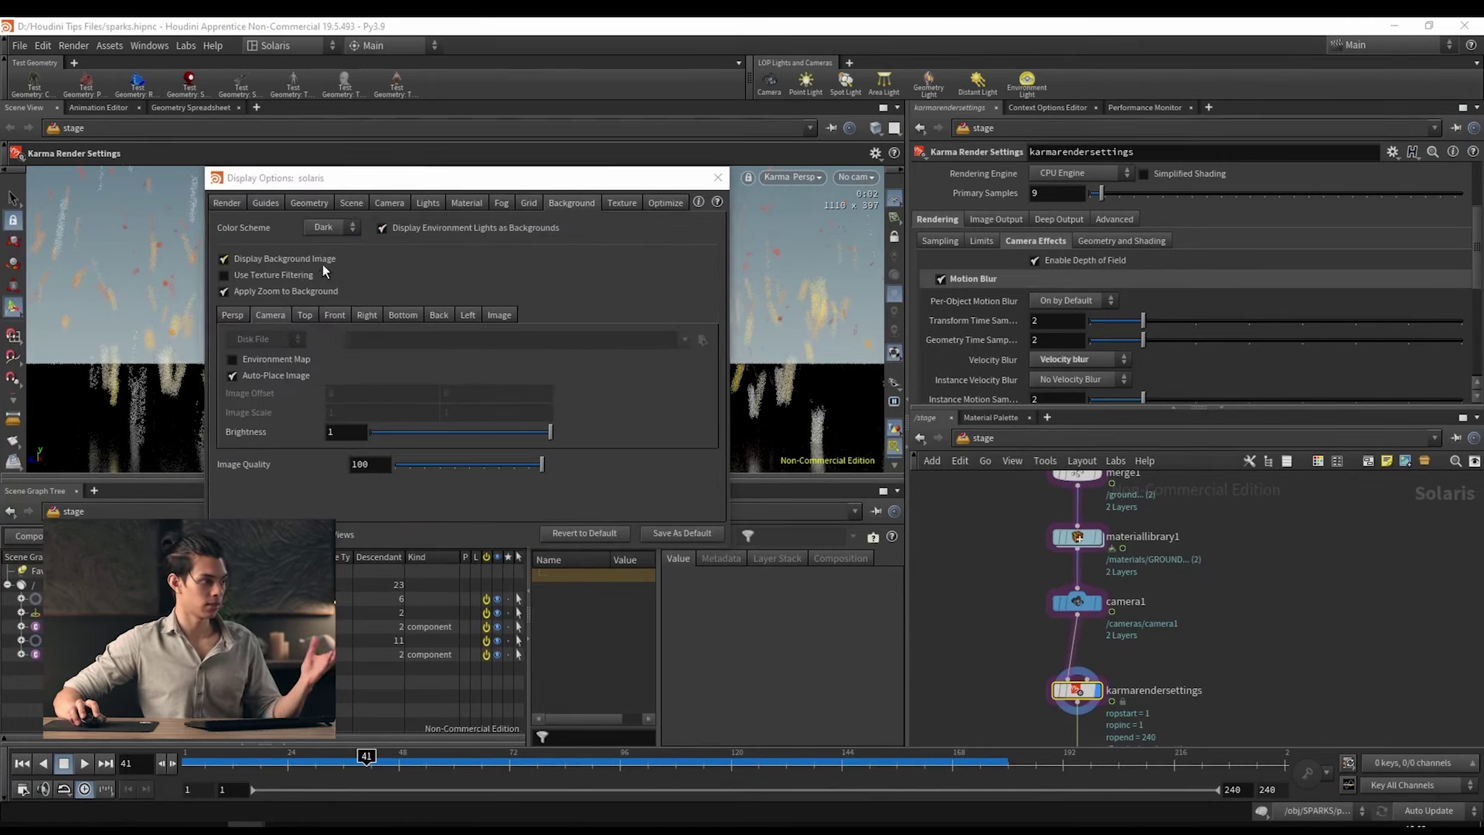
pyautogui.click(717, 180)
# Step: Look through /cameras/camera1, collapse the scene graph panes to enlarge the scene view, and scrub the timeline to frame 43
pyautogui.click(853, 177)
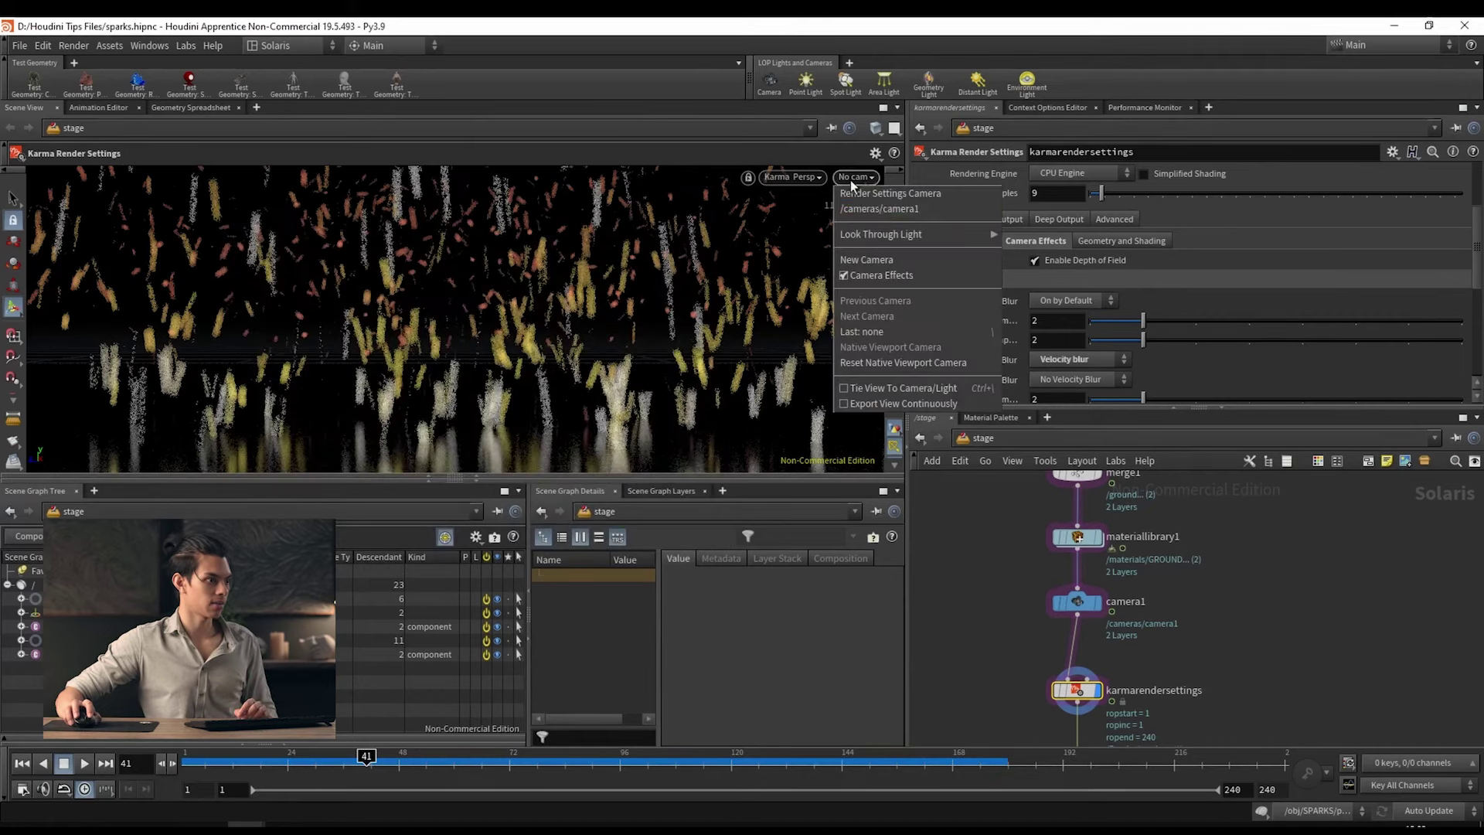
pyautogui.click(879, 210)
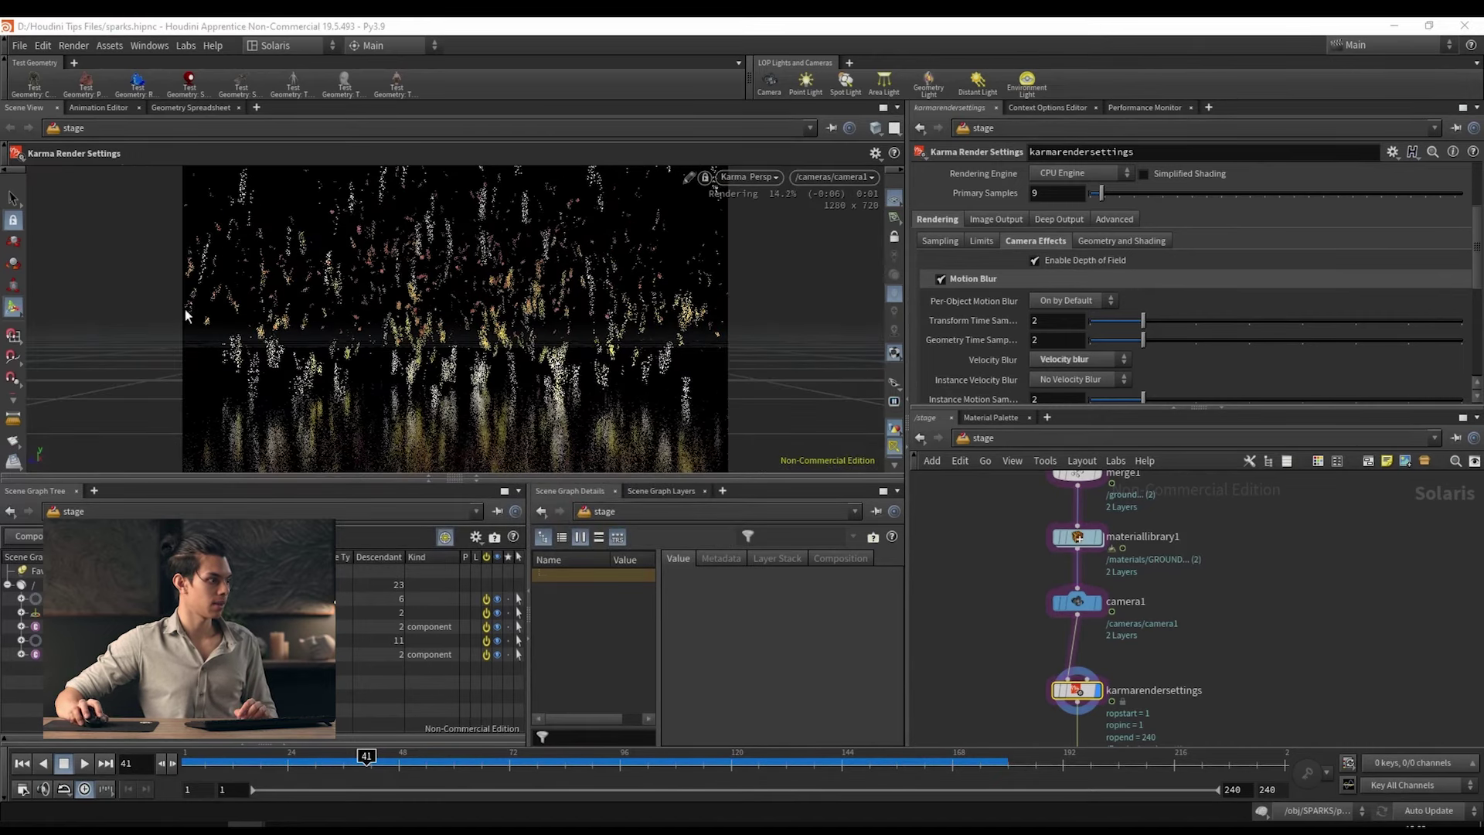
pyautogui.click(476, 478)
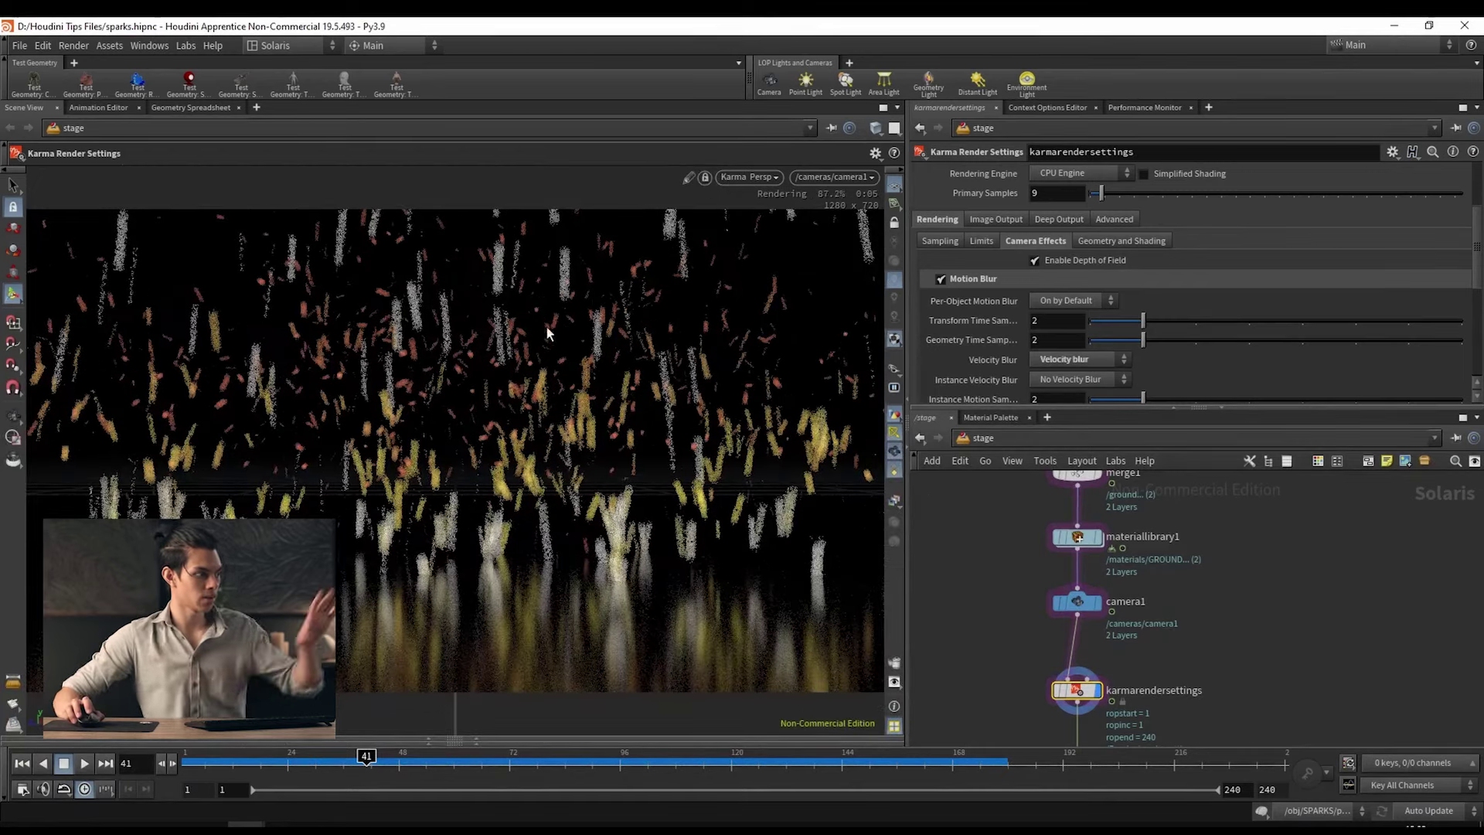
pyautogui.press('Up')
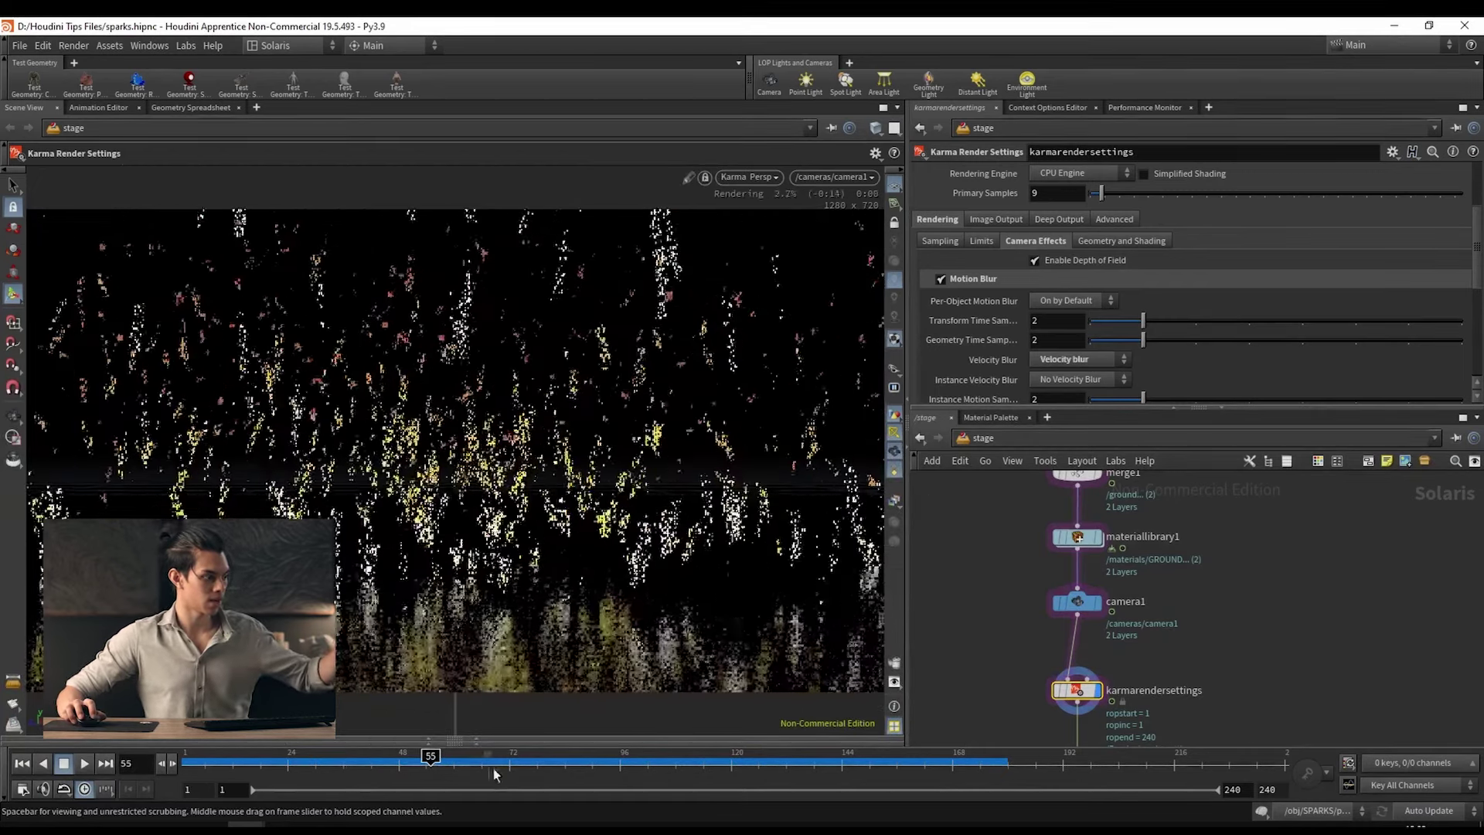
pyautogui.moveTo(618, 768); pyautogui.dragTo(376, 765)
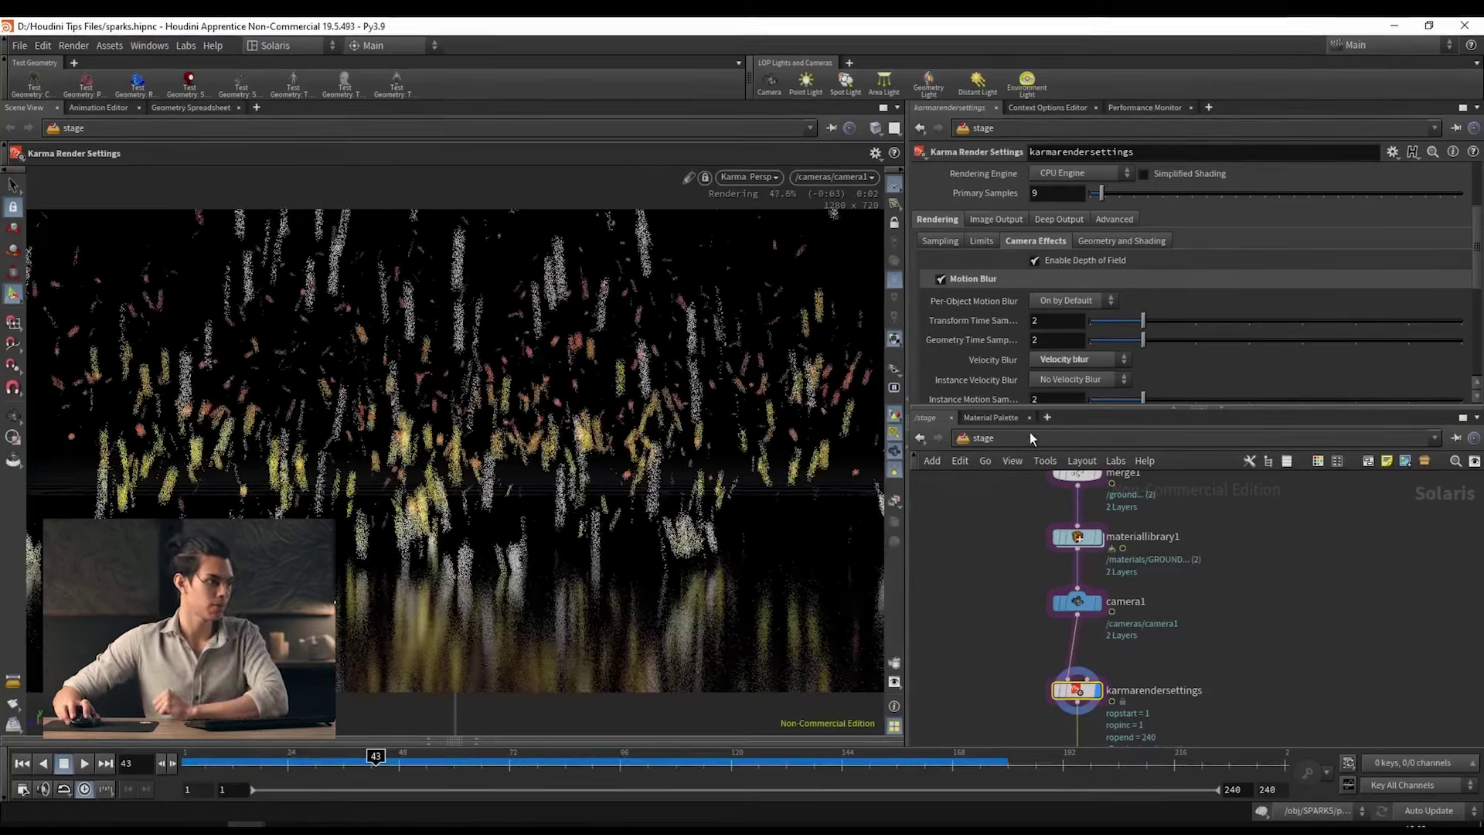
# Step: In attribwrangle1 of the SPARKS object, set the pscale multiplier to 0.005 and return to the stage network
pyautogui.click(1031, 438)
pyautogui.click(1076, 503)
pyautogui.doubleClick(1194, 607)
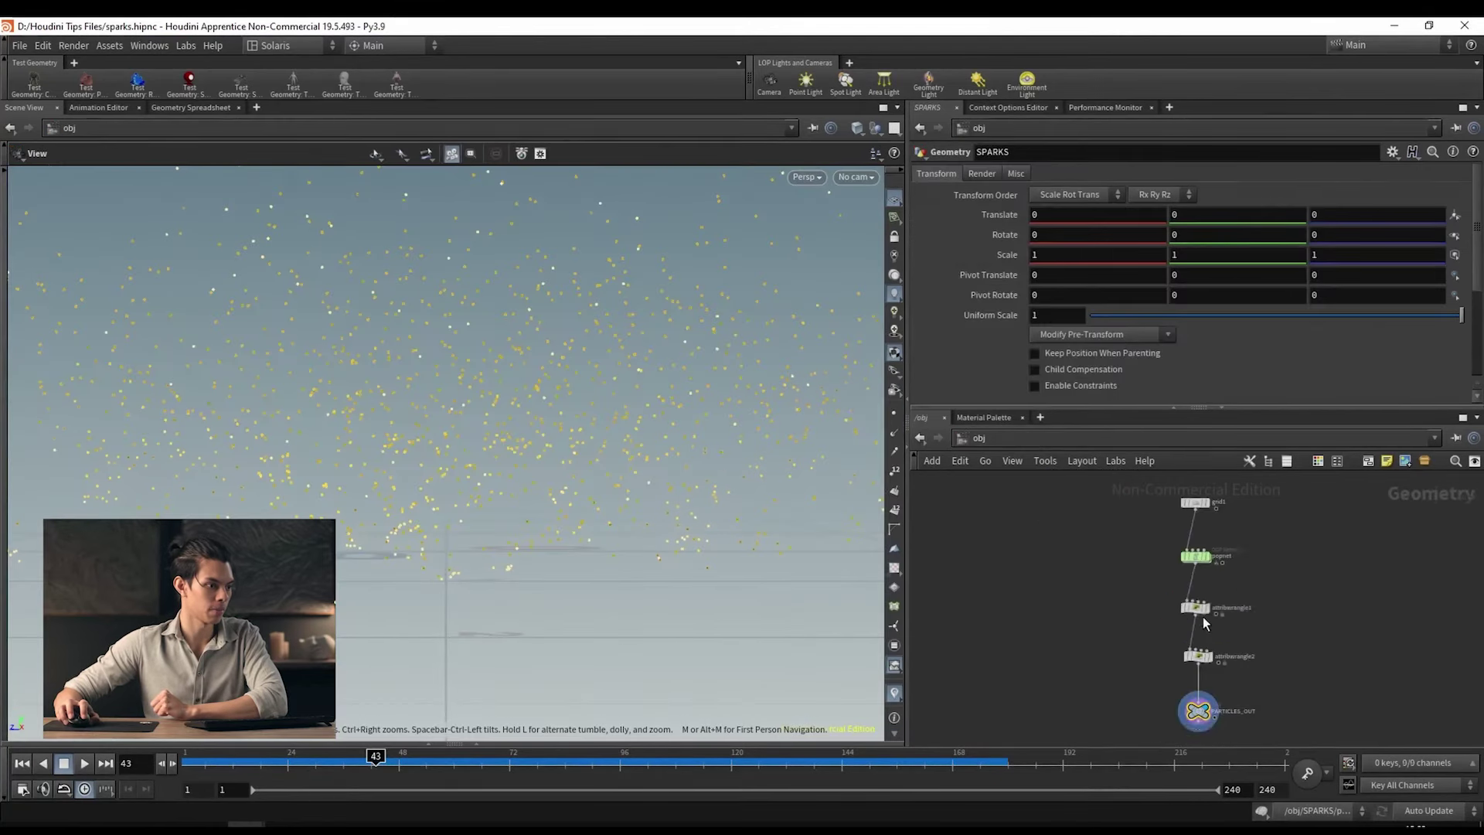
pyautogui.scroll(3, 1199, 613)
pyautogui.click(1166, 533)
pyautogui.scroll(5, 1082, 278)
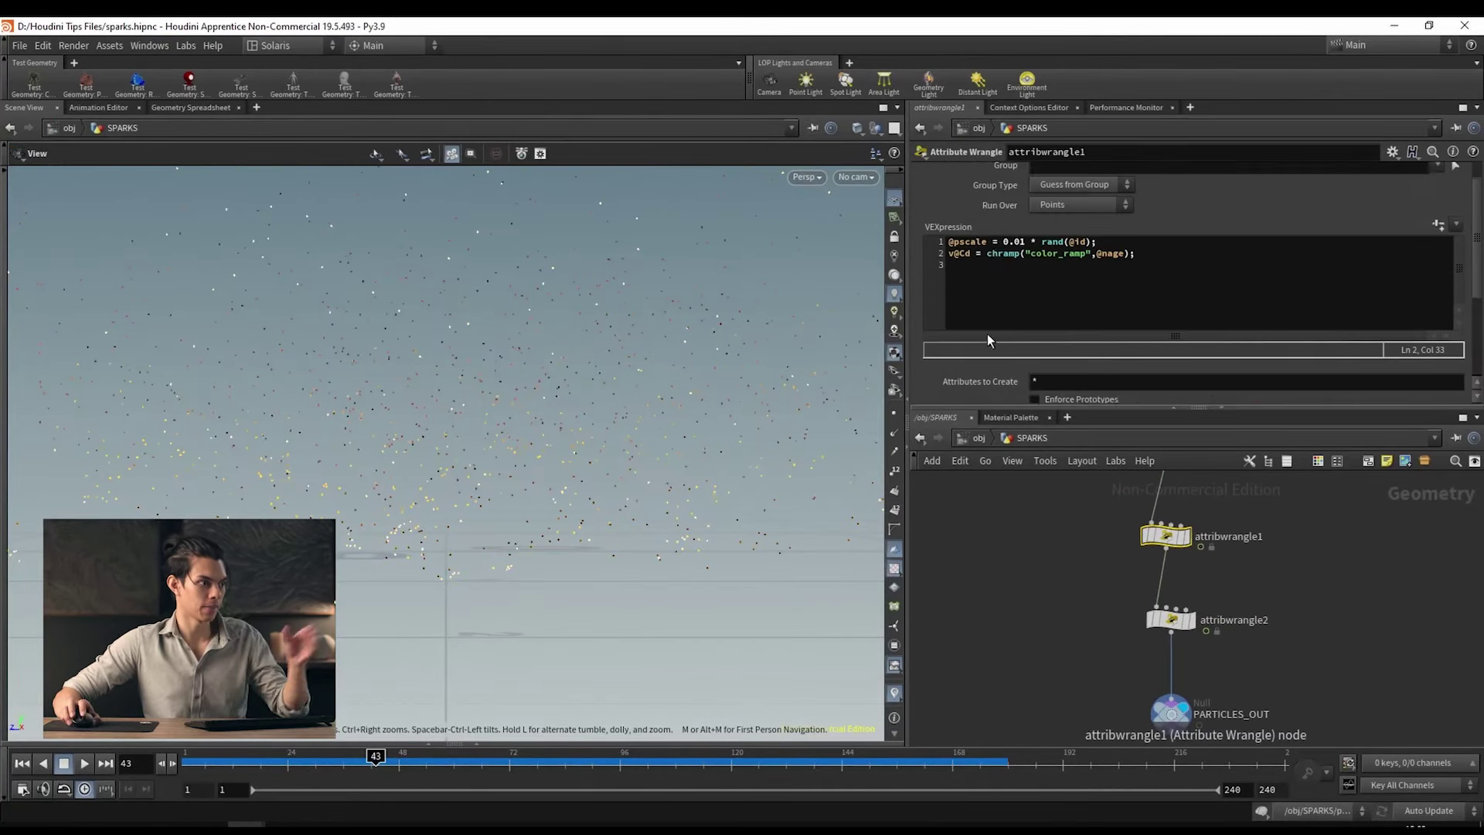
pyautogui.click(1029, 262)
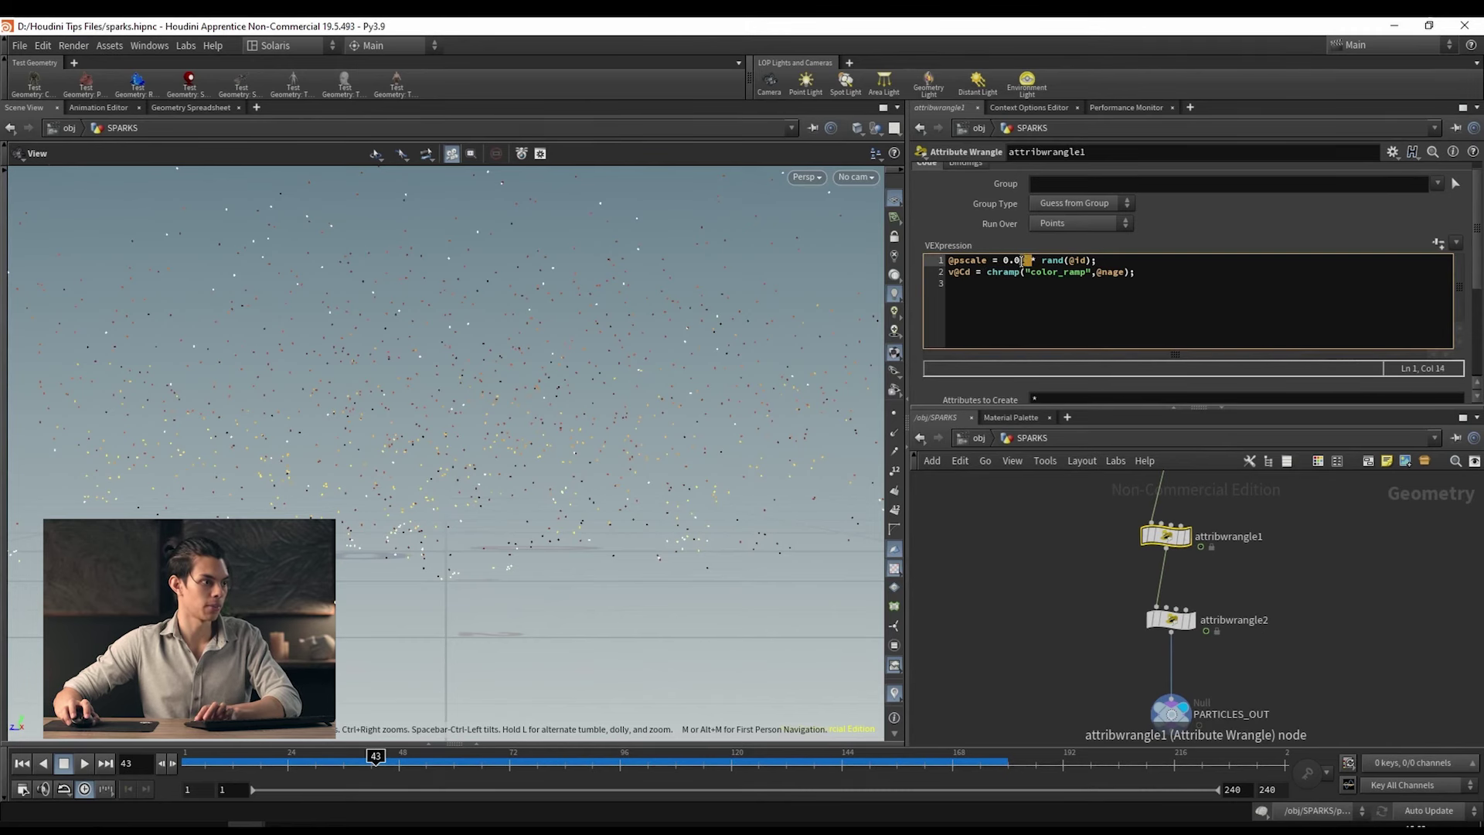
pyautogui.write('1')
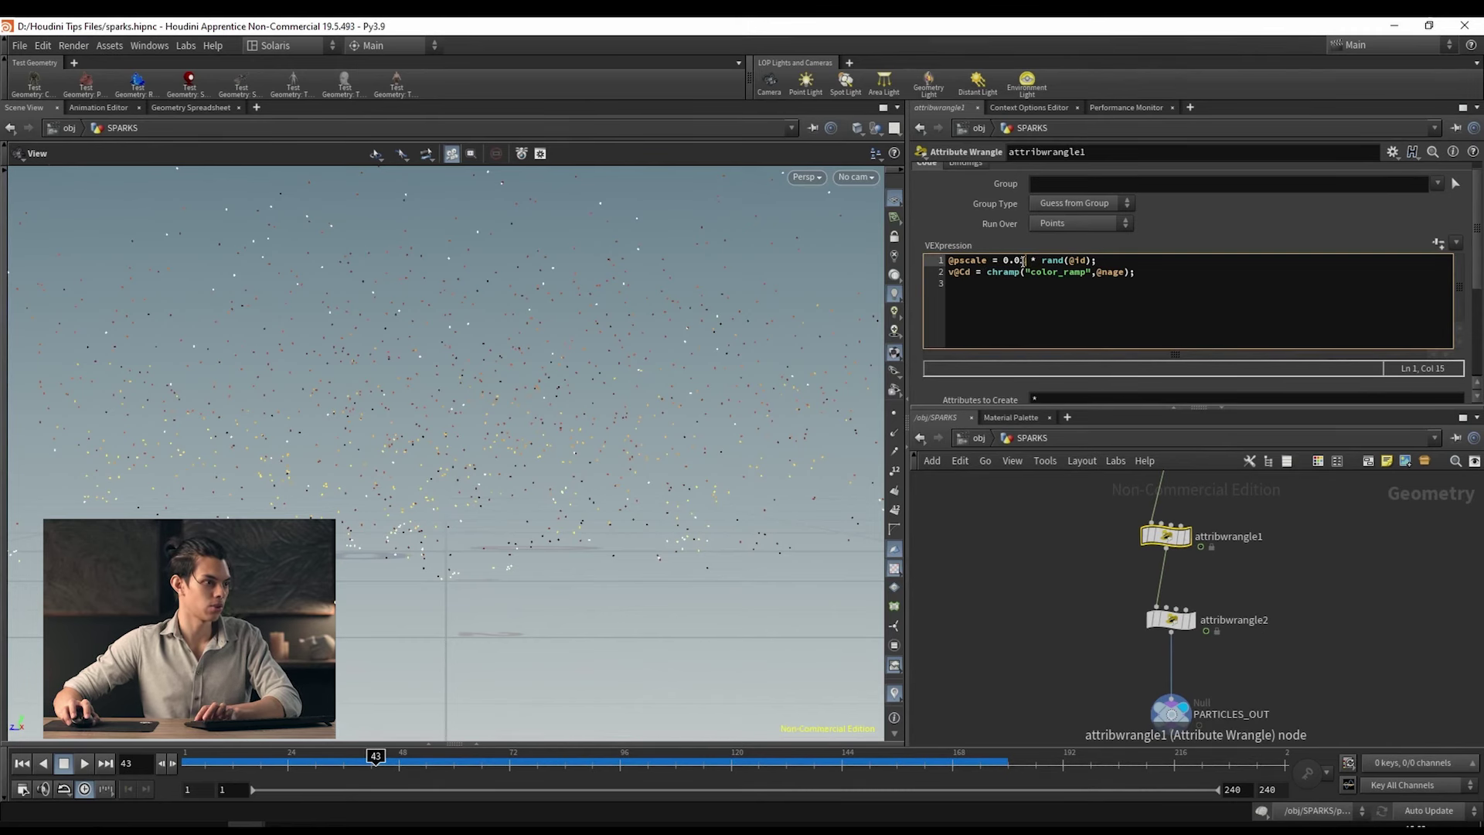
pyautogui.press('Left')
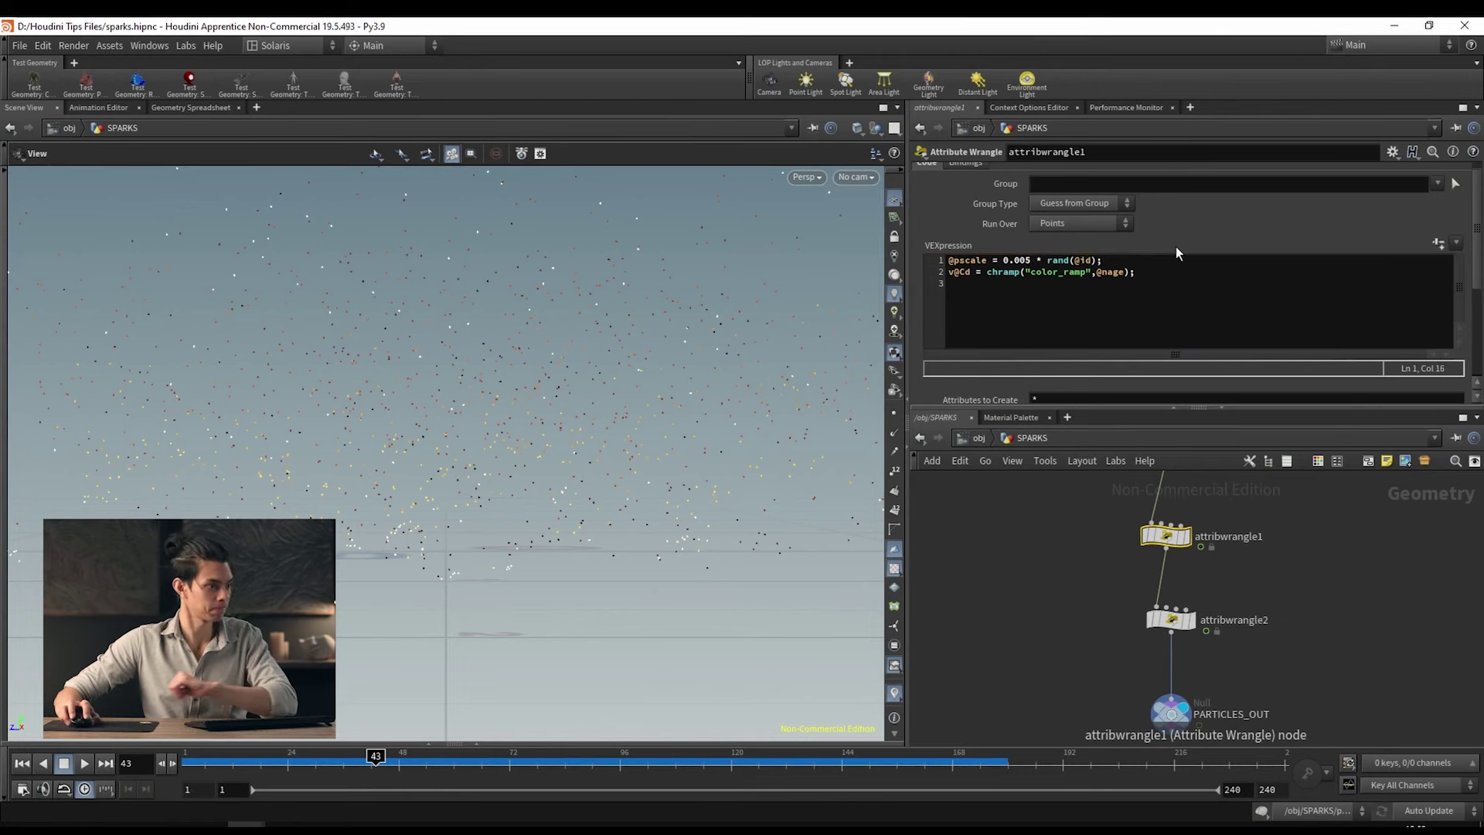
pyautogui.click(979, 439)
pyautogui.click(979, 439)
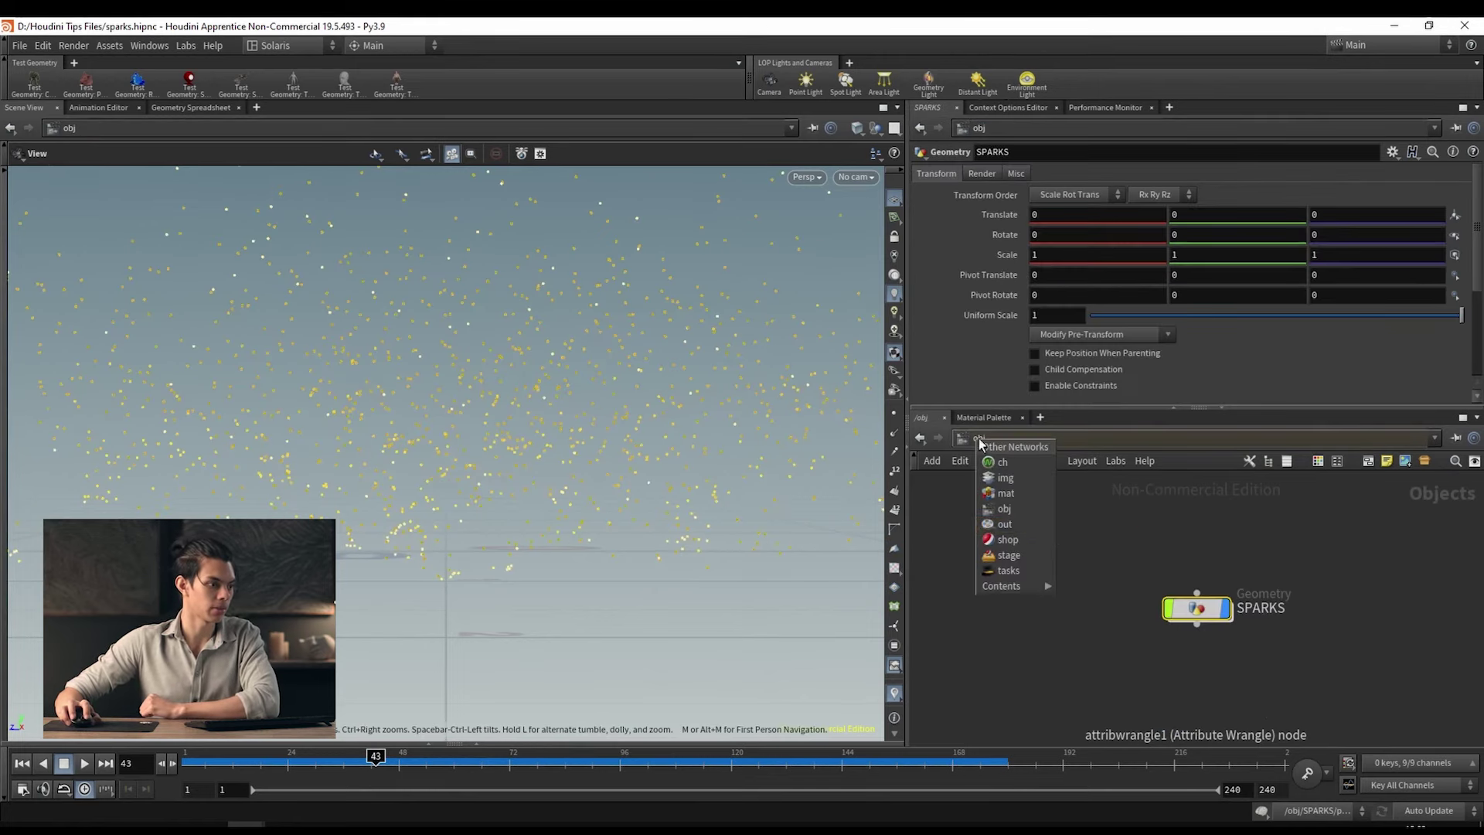
pyautogui.click(1007, 555)
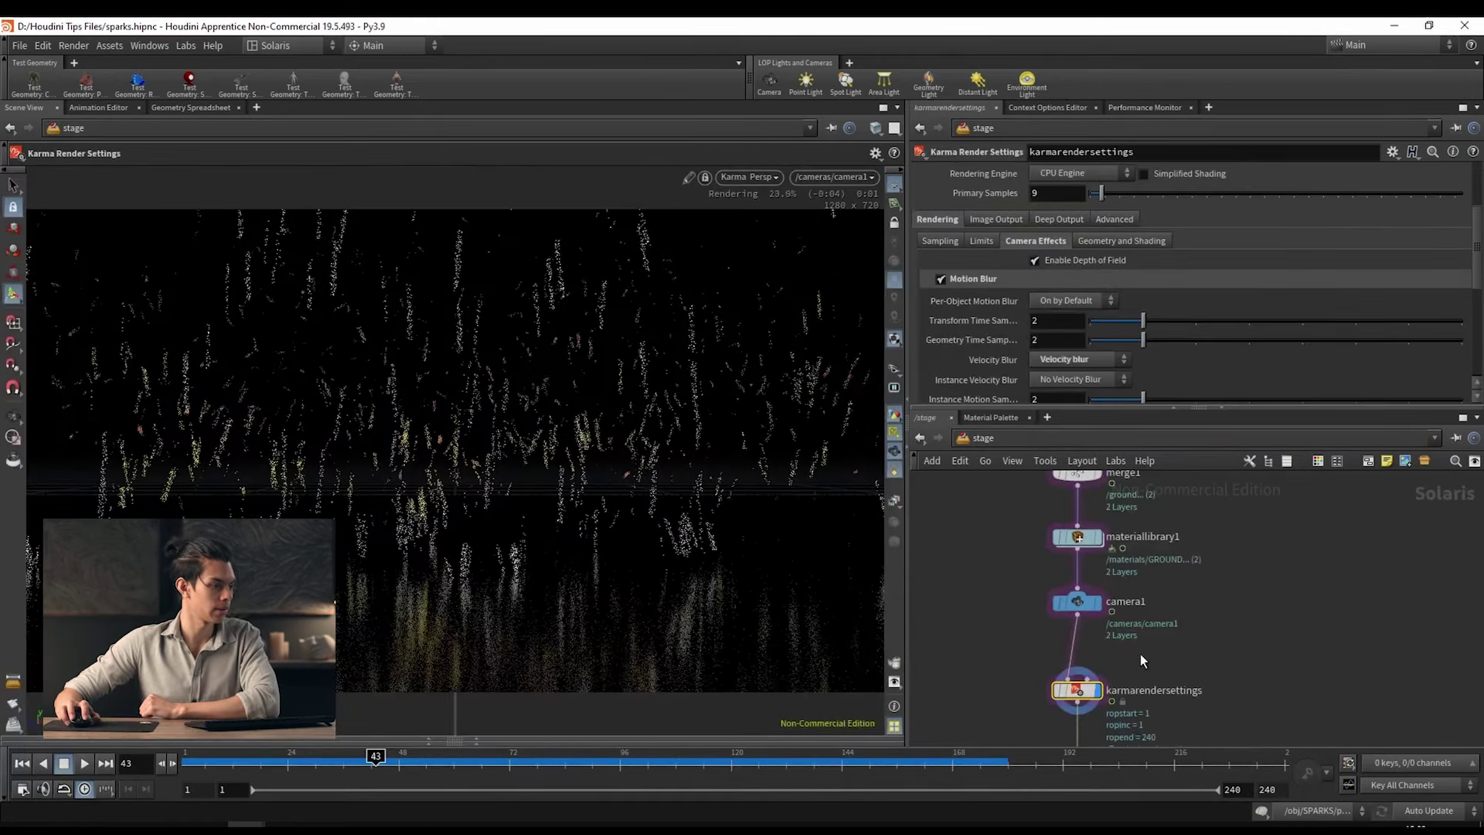
# Step: Lock camera1 to the viewport, adjust its framing and set its Y translation to 0.075
pyautogui.moveTo(1082, 606)
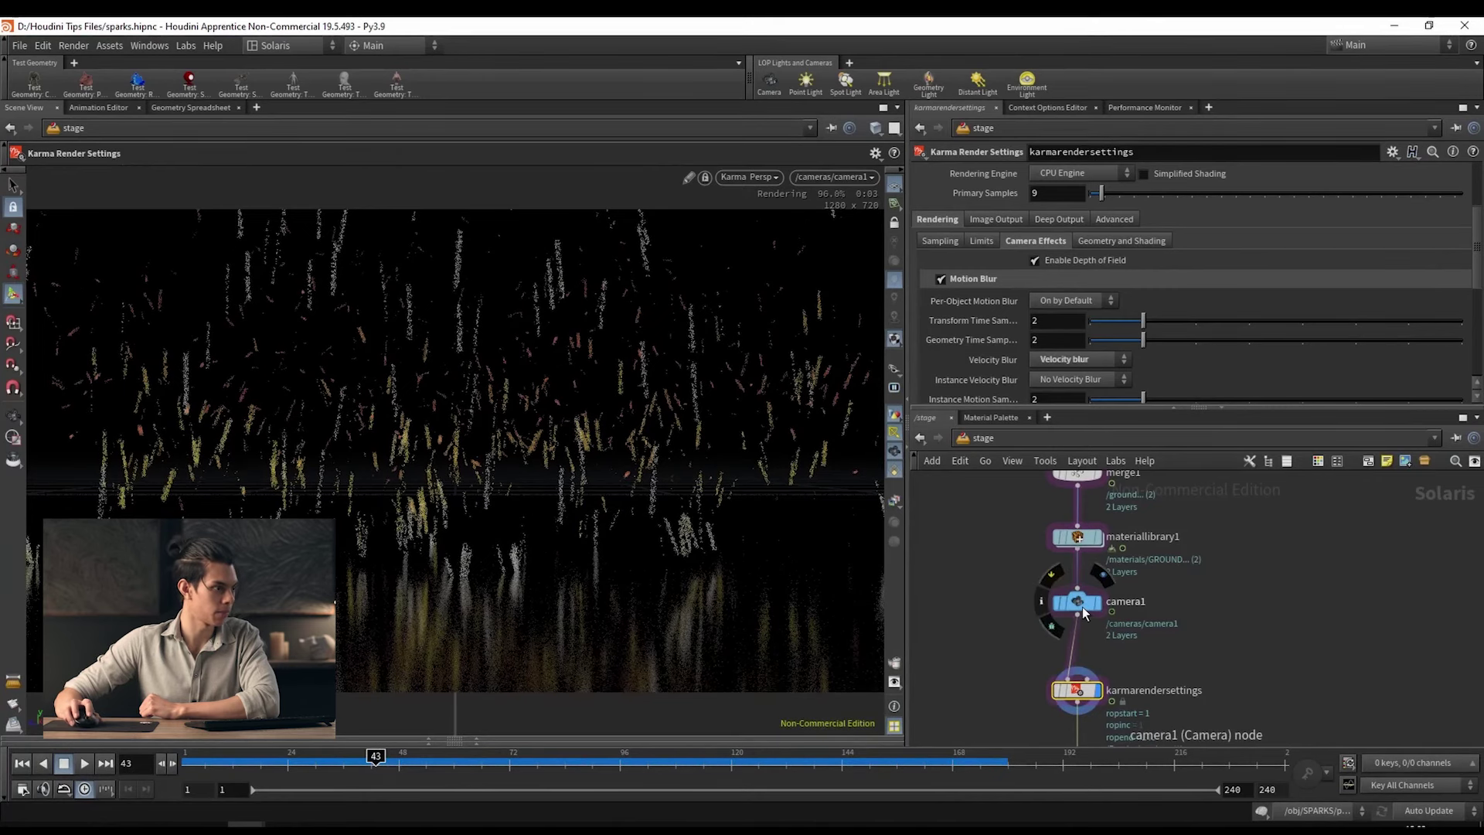
pyautogui.click(858, 179)
pyautogui.click(860, 173)
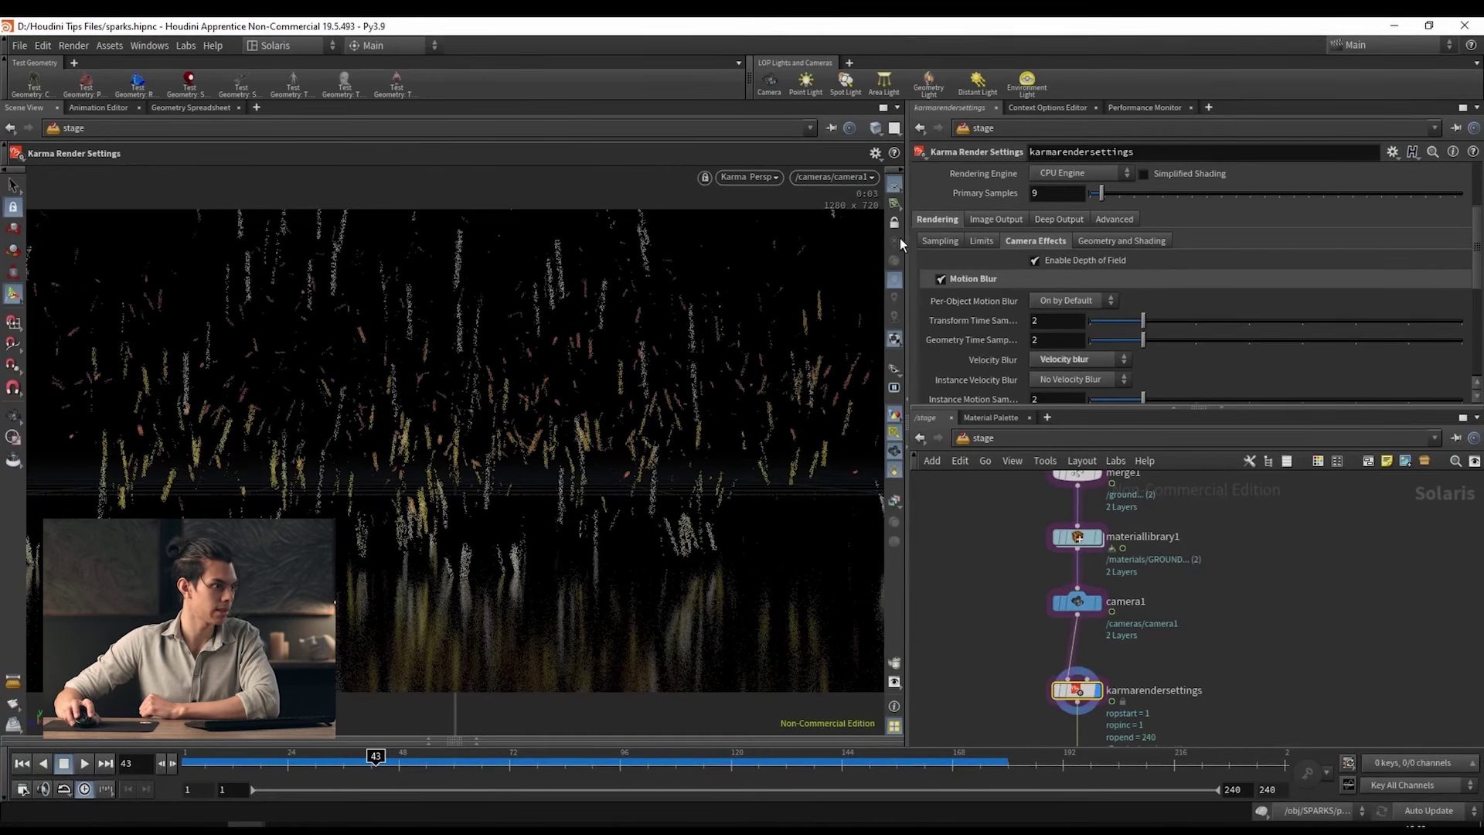
pyautogui.click(894, 224)
pyautogui.press('Escape')
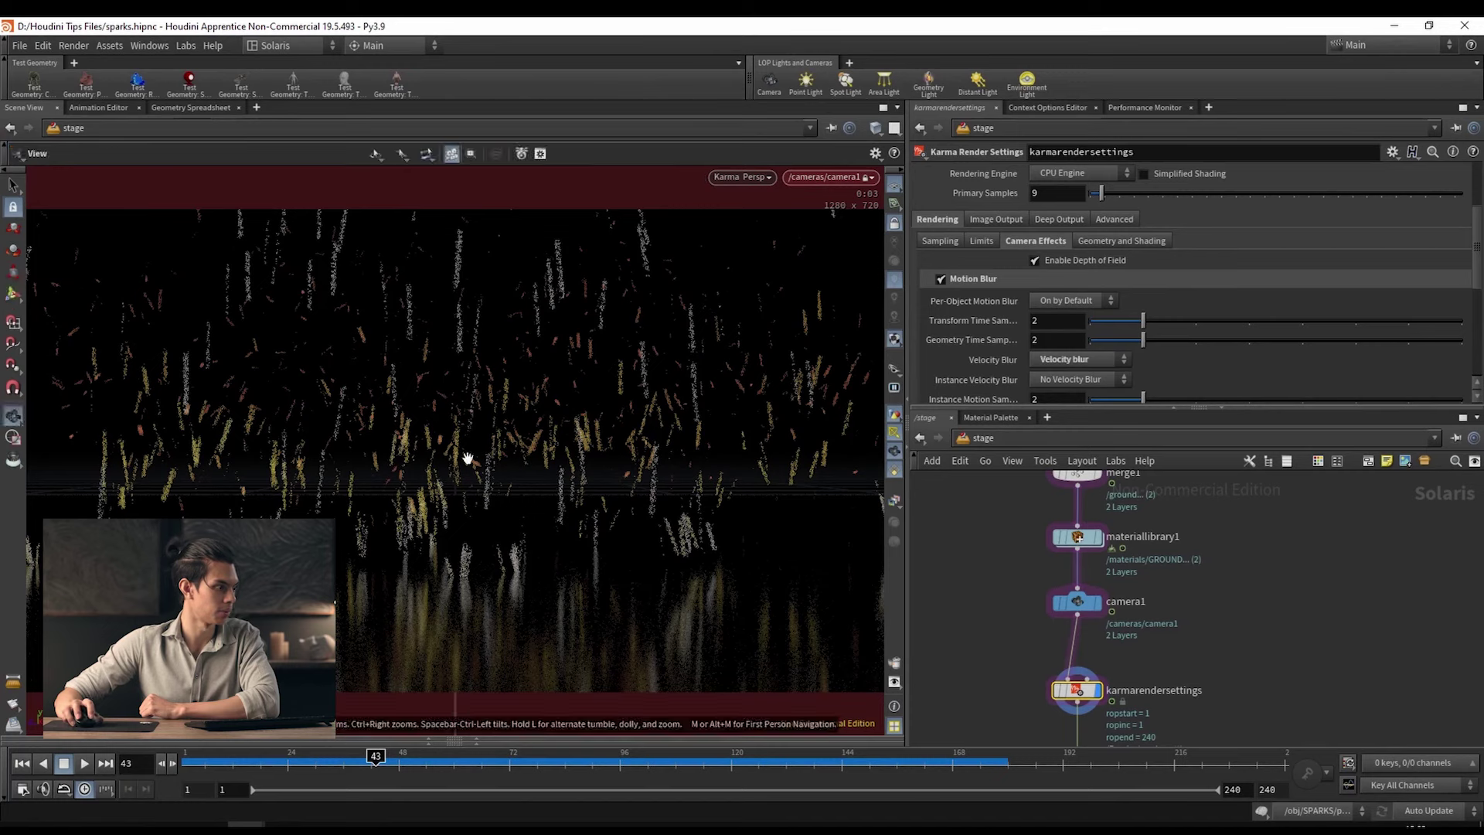
pyautogui.moveTo(469, 459); pyautogui.dragTo(501, 459)
pyautogui.moveTo(1240, 316); pyautogui.dragTo(1190, 303)
pyautogui.write('075')
pyautogui.press('Return')
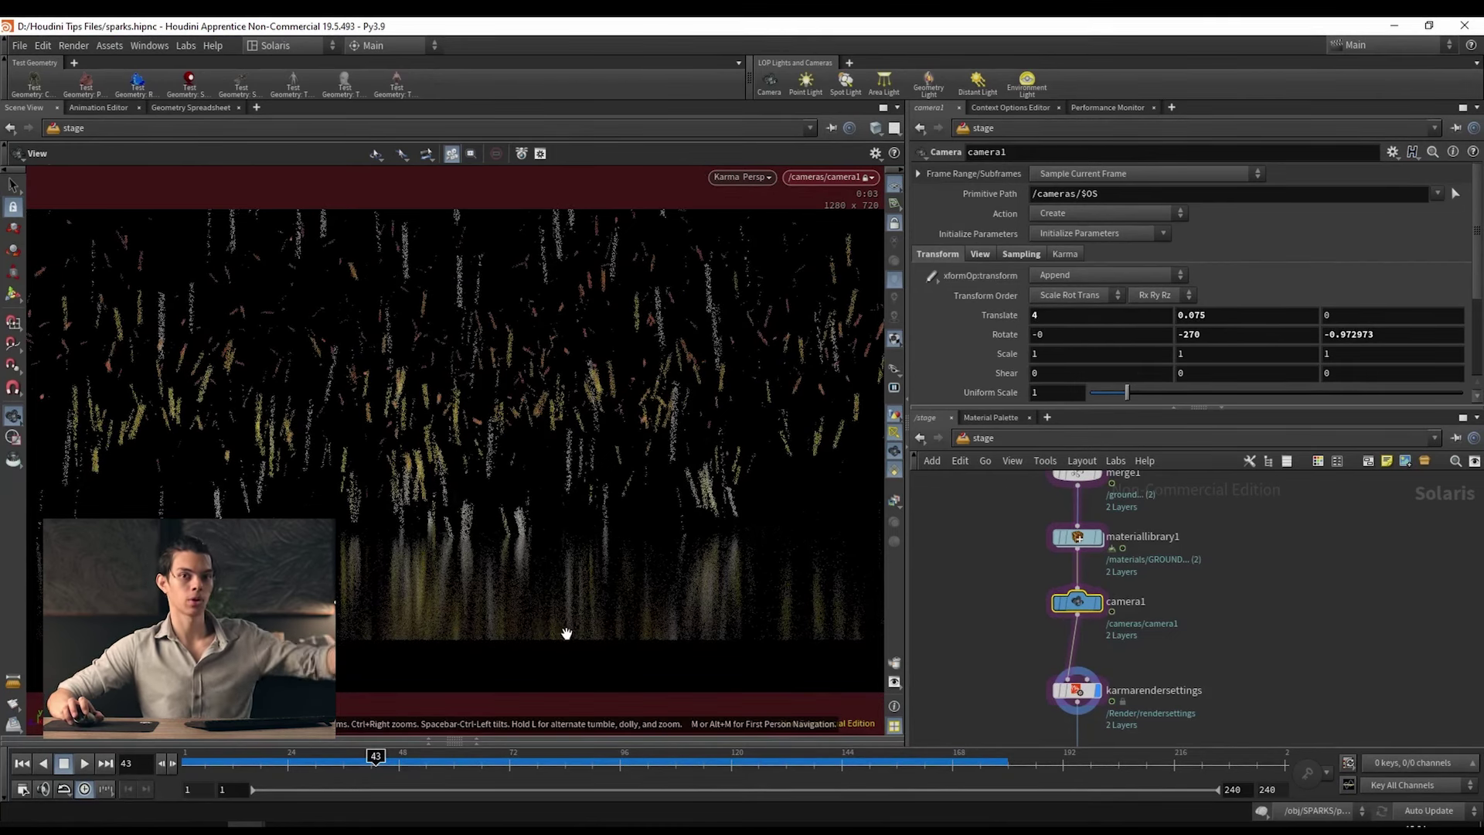
# Step: Set the near value of camera1's clipping range to 0
pyautogui.click(979, 255)
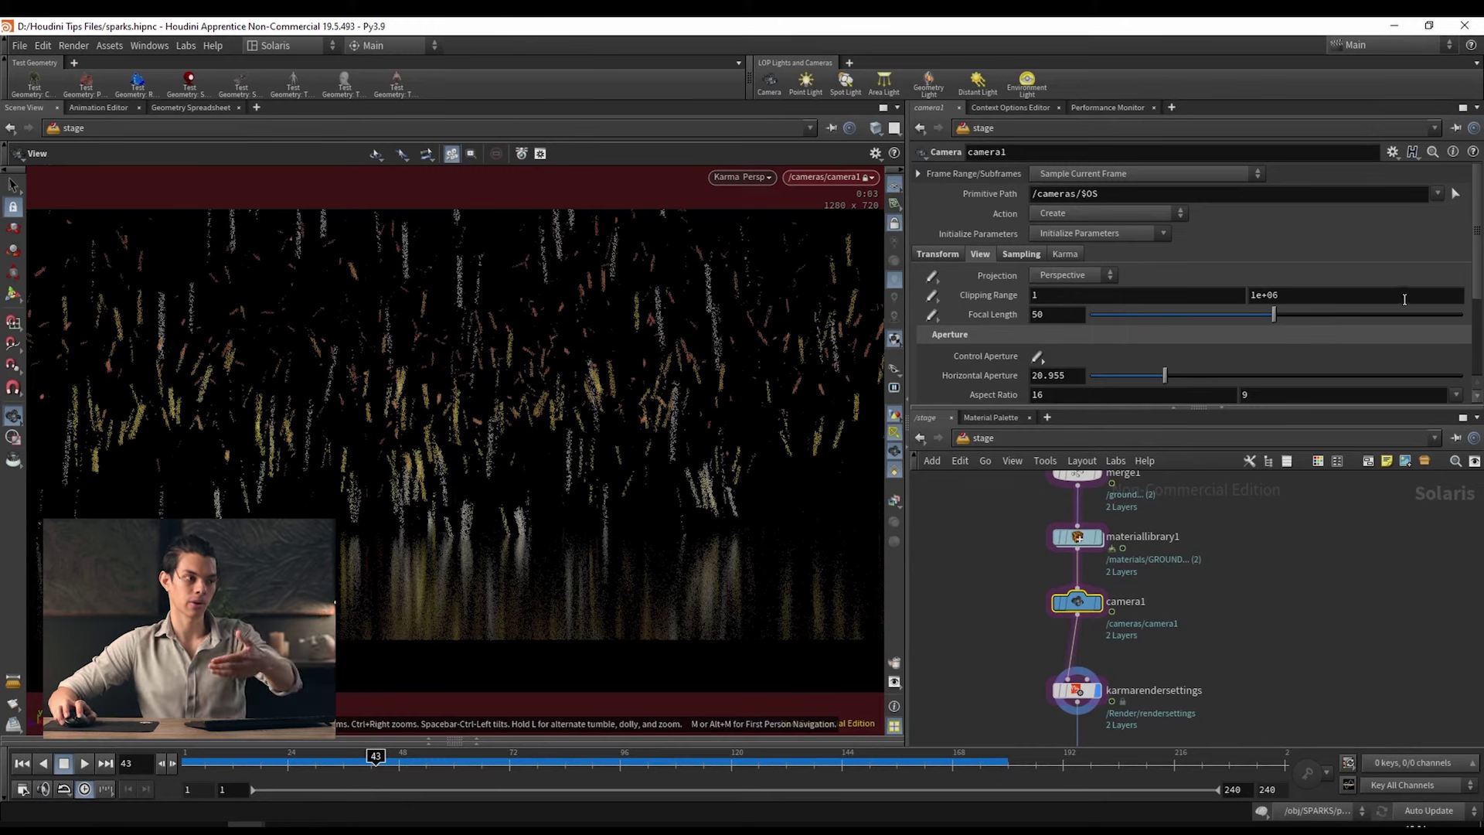
pyautogui.doubleClick(1059, 300)
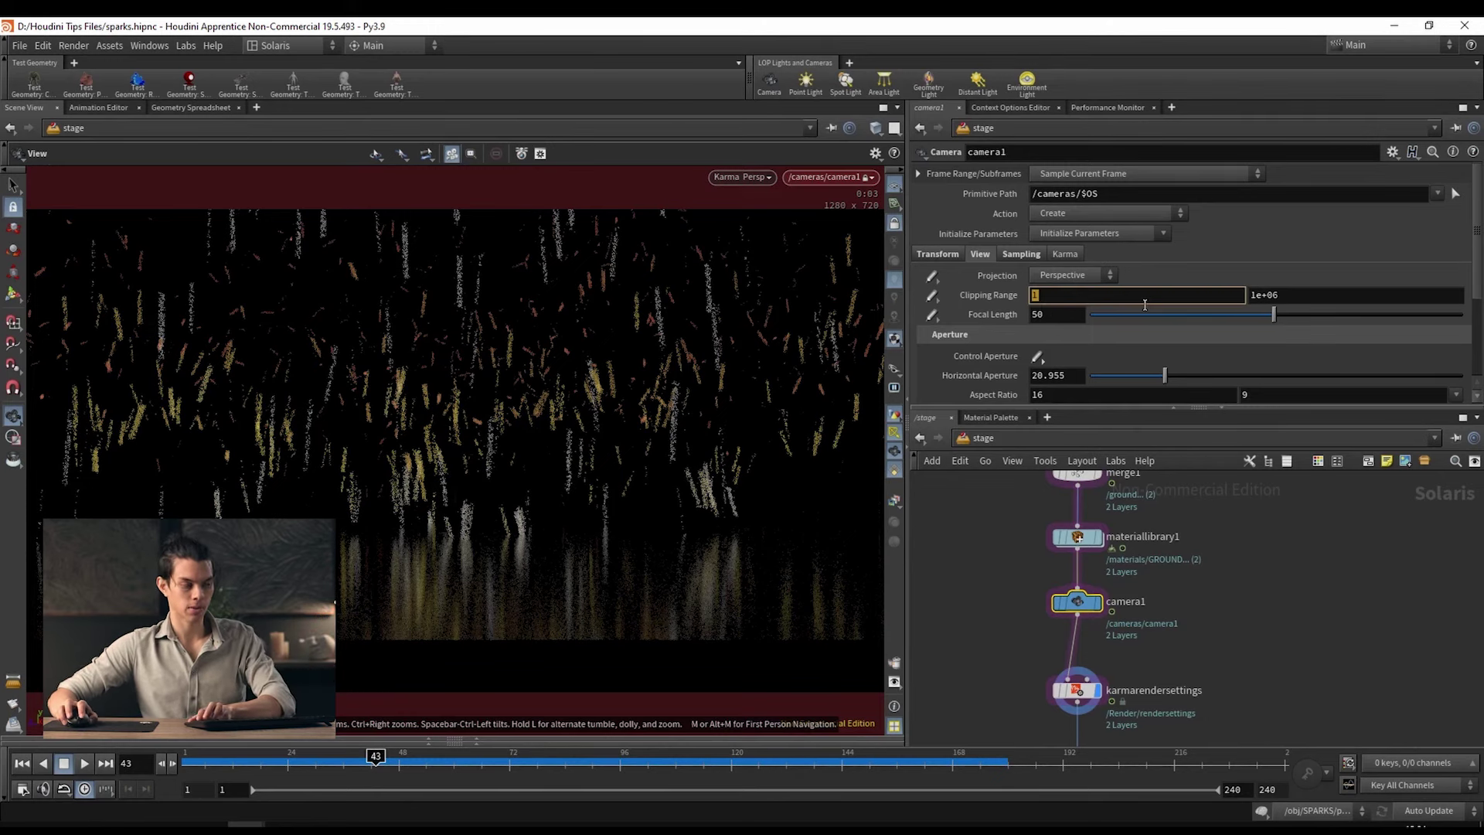
pyautogui.write('0')
pyautogui.press('Return')
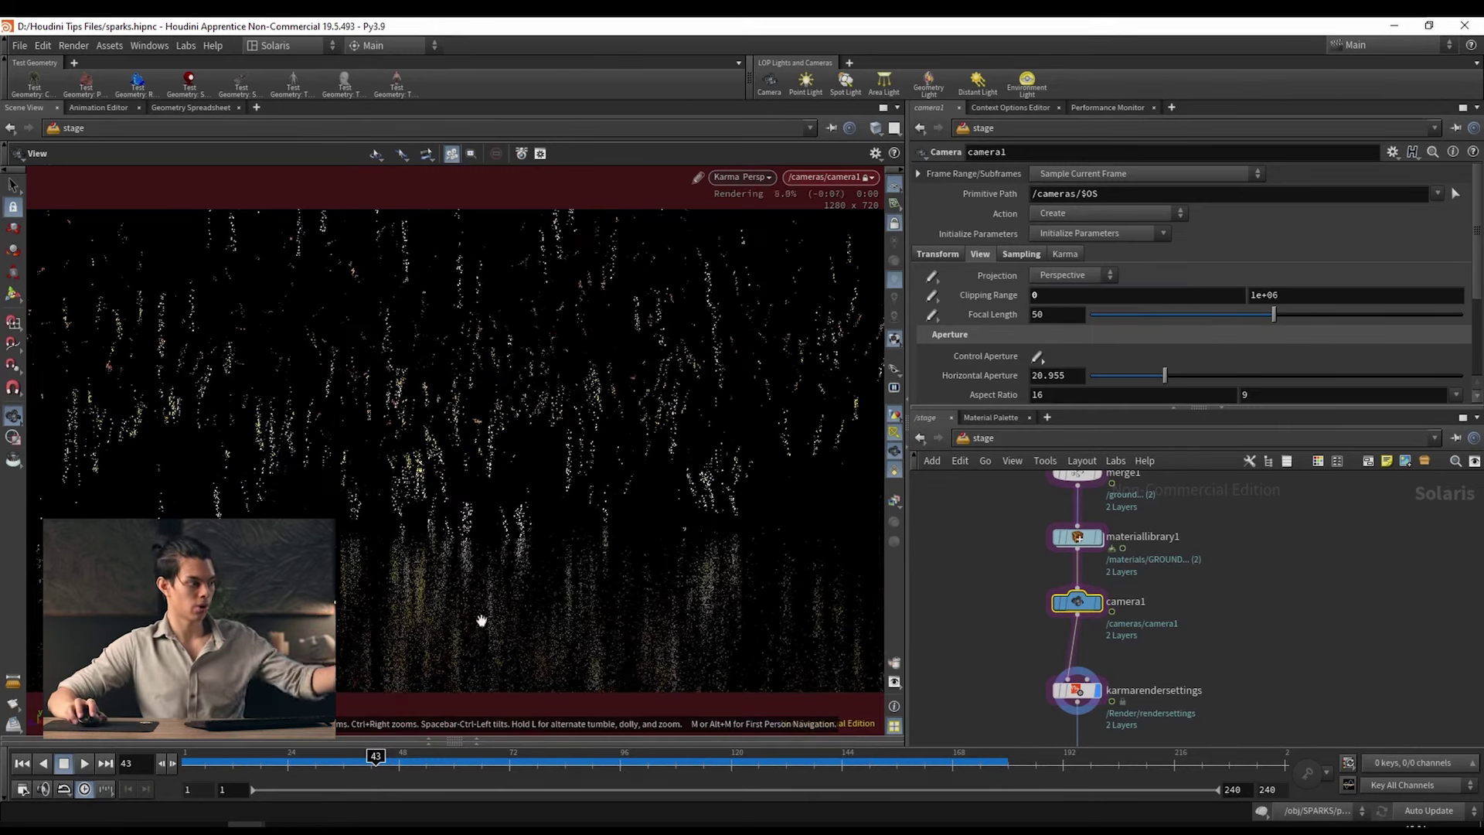
# Step: Go to frame 95 and turn off Motion Blur in karmarendersettings
pyautogui.click(1020, 254)
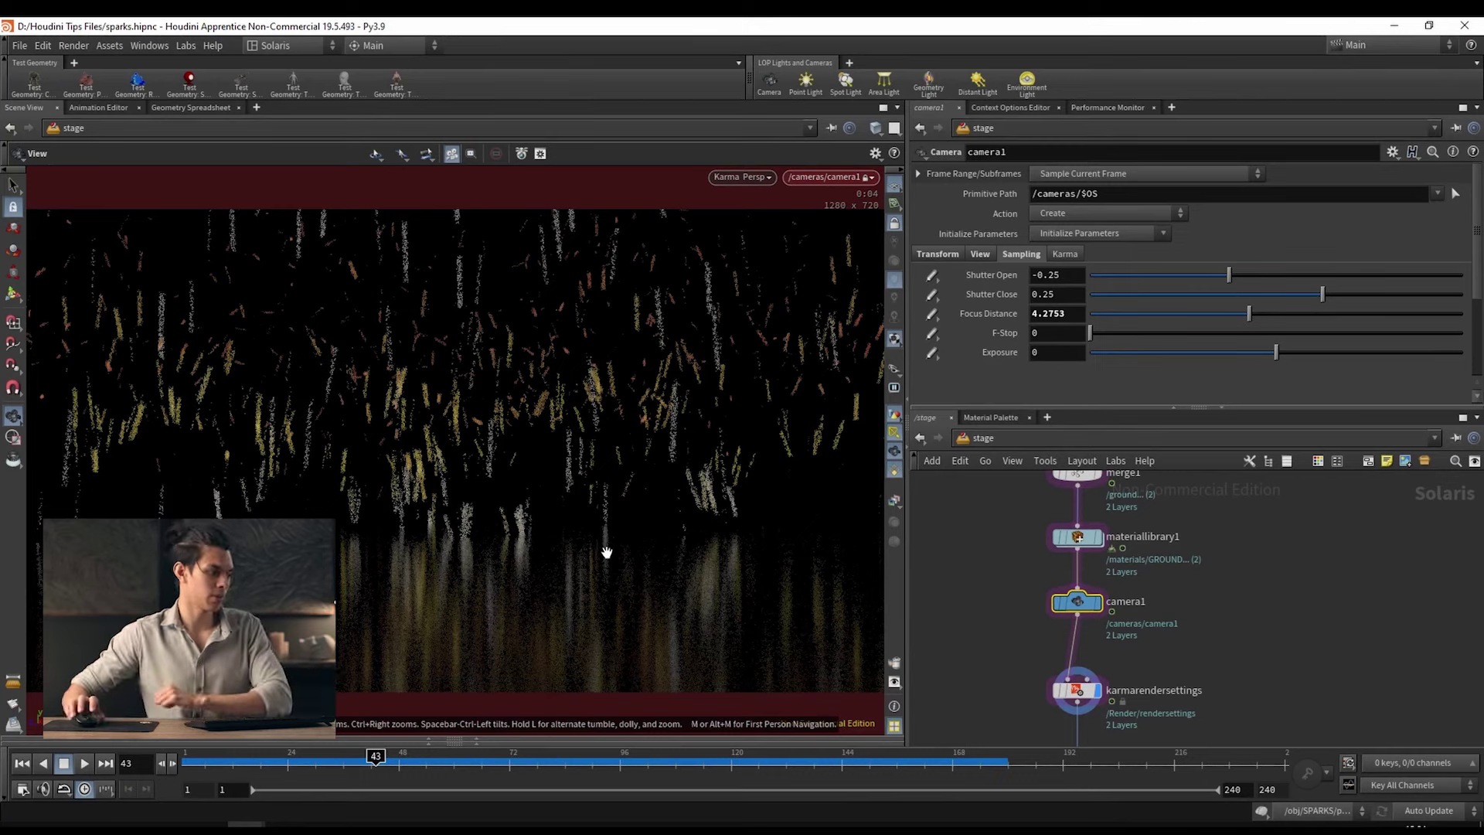
pyautogui.moveTo(525, 777); pyautogui.dragTo(613, 777)
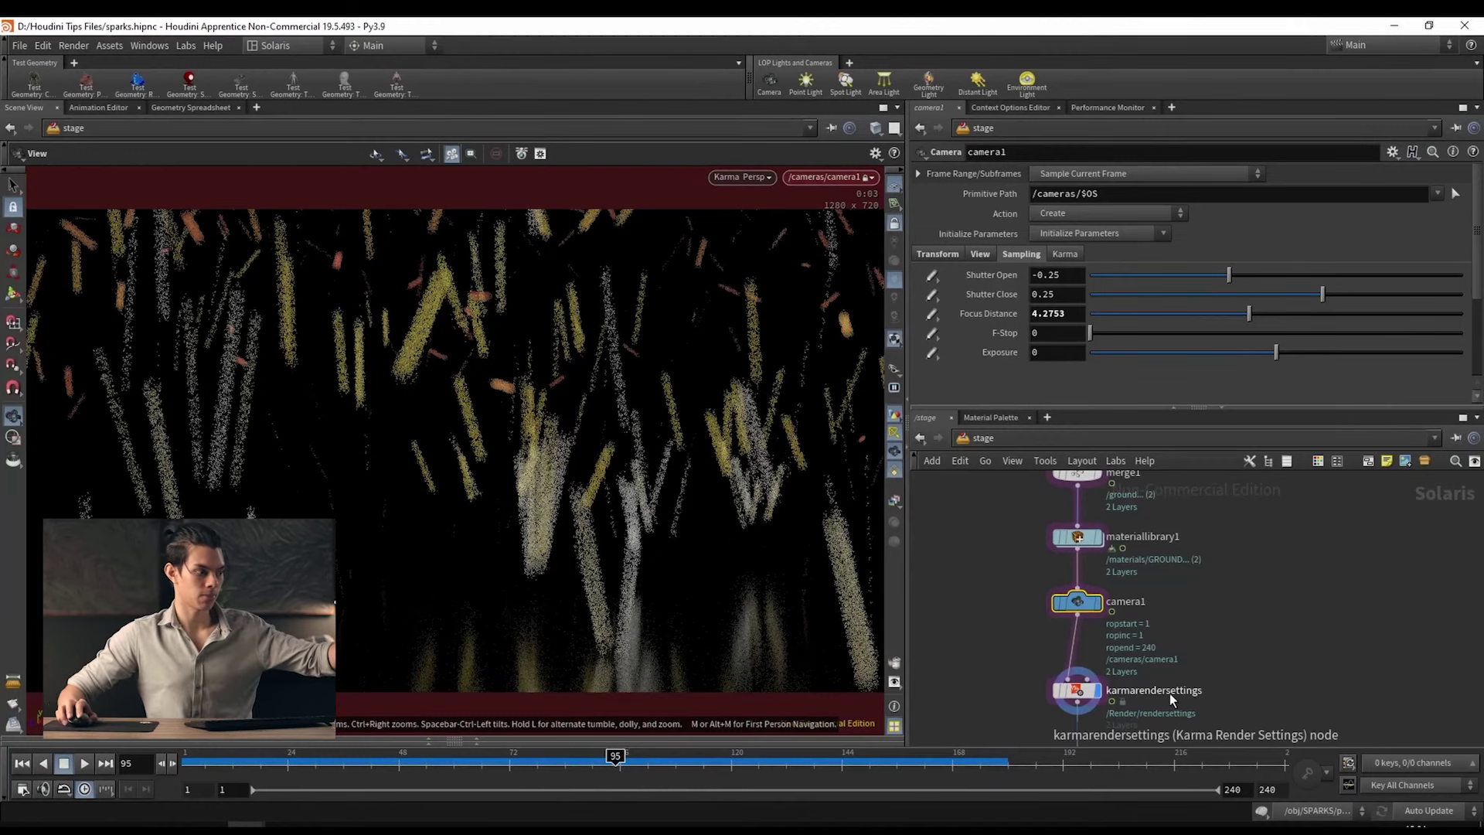
pyautogui.moveTo(1171, 694); pyautogui.dragTo(1158, 639, button='middle')
pyautogui.click(1071, 640)
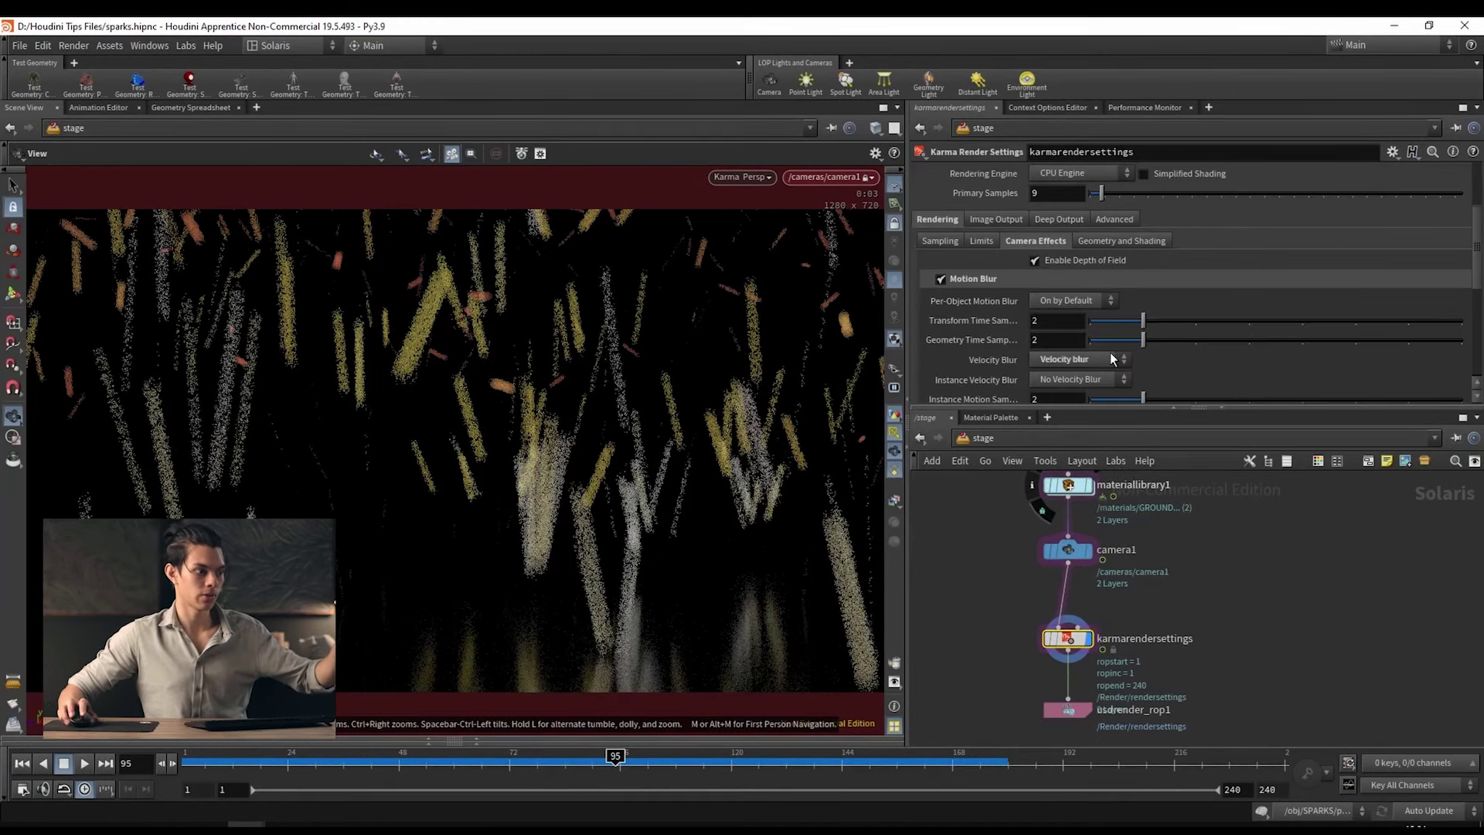
pyautogui.click(942, 279)
# Step: Set camera1's F-Stop to 1.4 to give the sparks depth of field
pyautogui.moveTo(1086, 471); pyautogui.dragTo(1087, 561, button='middle')
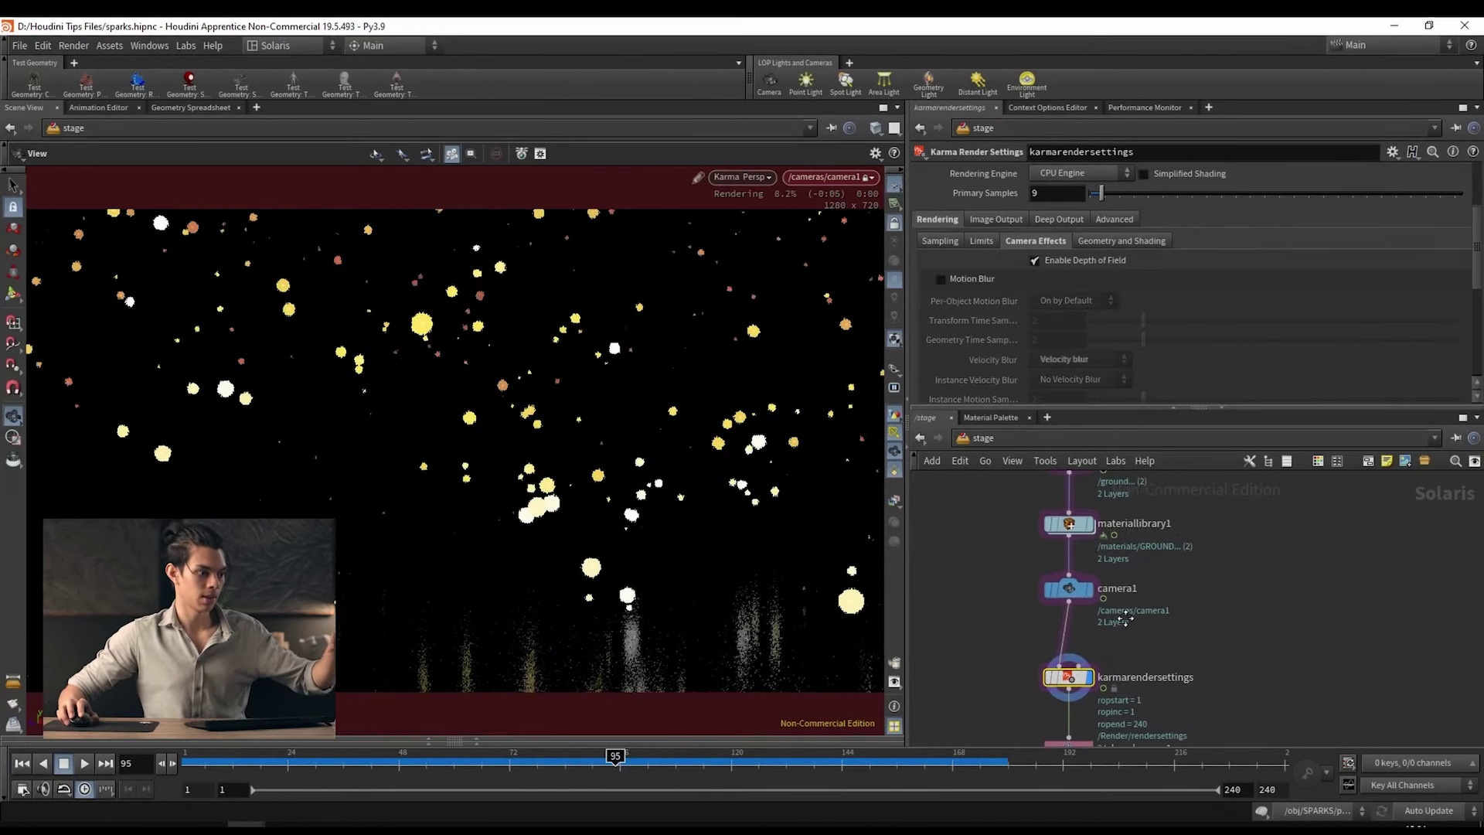
pyautogui.click(1074, 575)
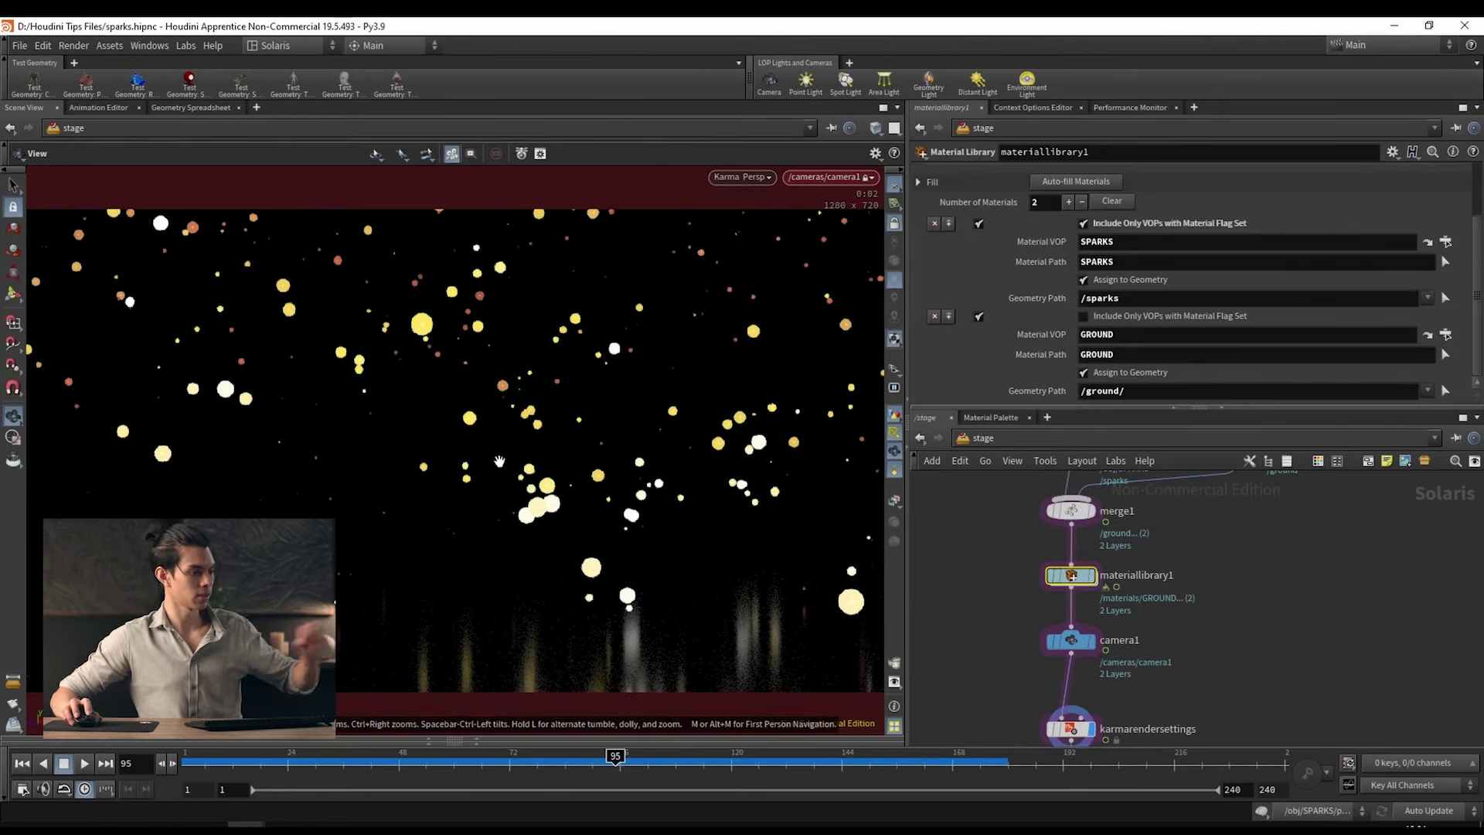
pyautogui.scroll(2, 1137, 441)
pyautogui.moveTo(1113, 572); pyautogui.dragTo(1056, 550, button='middle')
pyautogui.click(1052, 552)
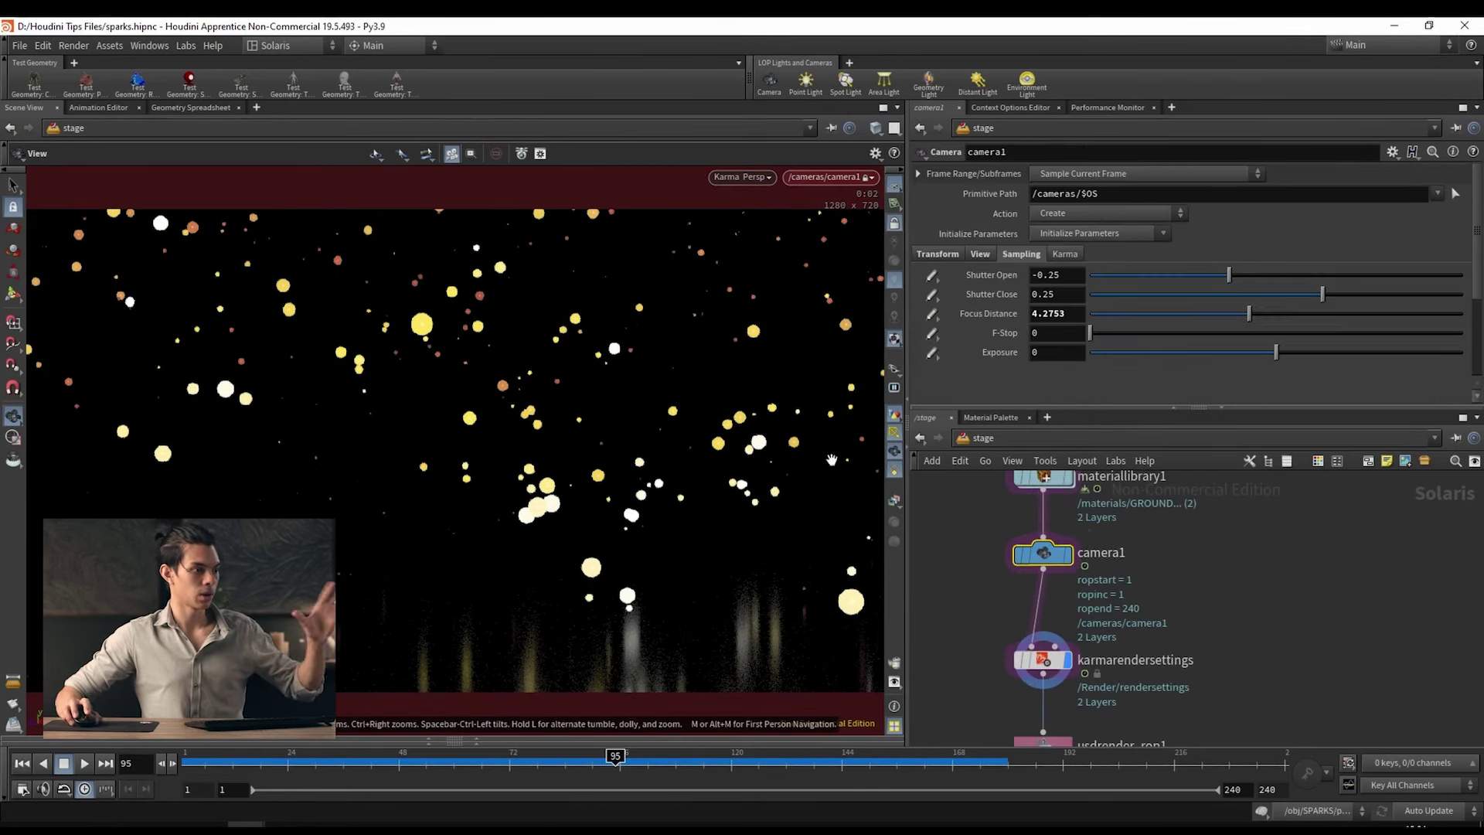
pyautogui.click(1041, 332)
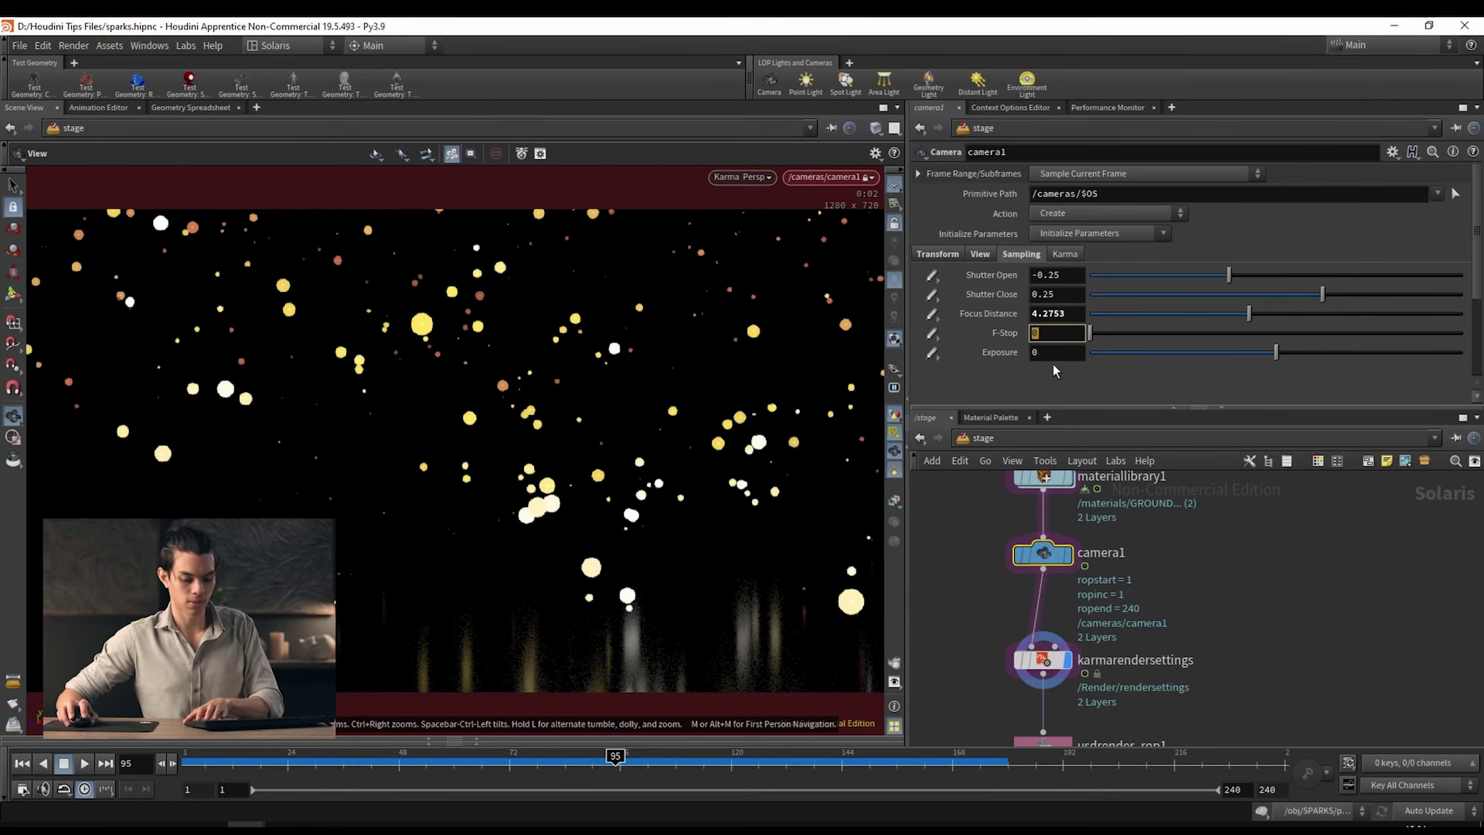
pyautogui.write('1.4')
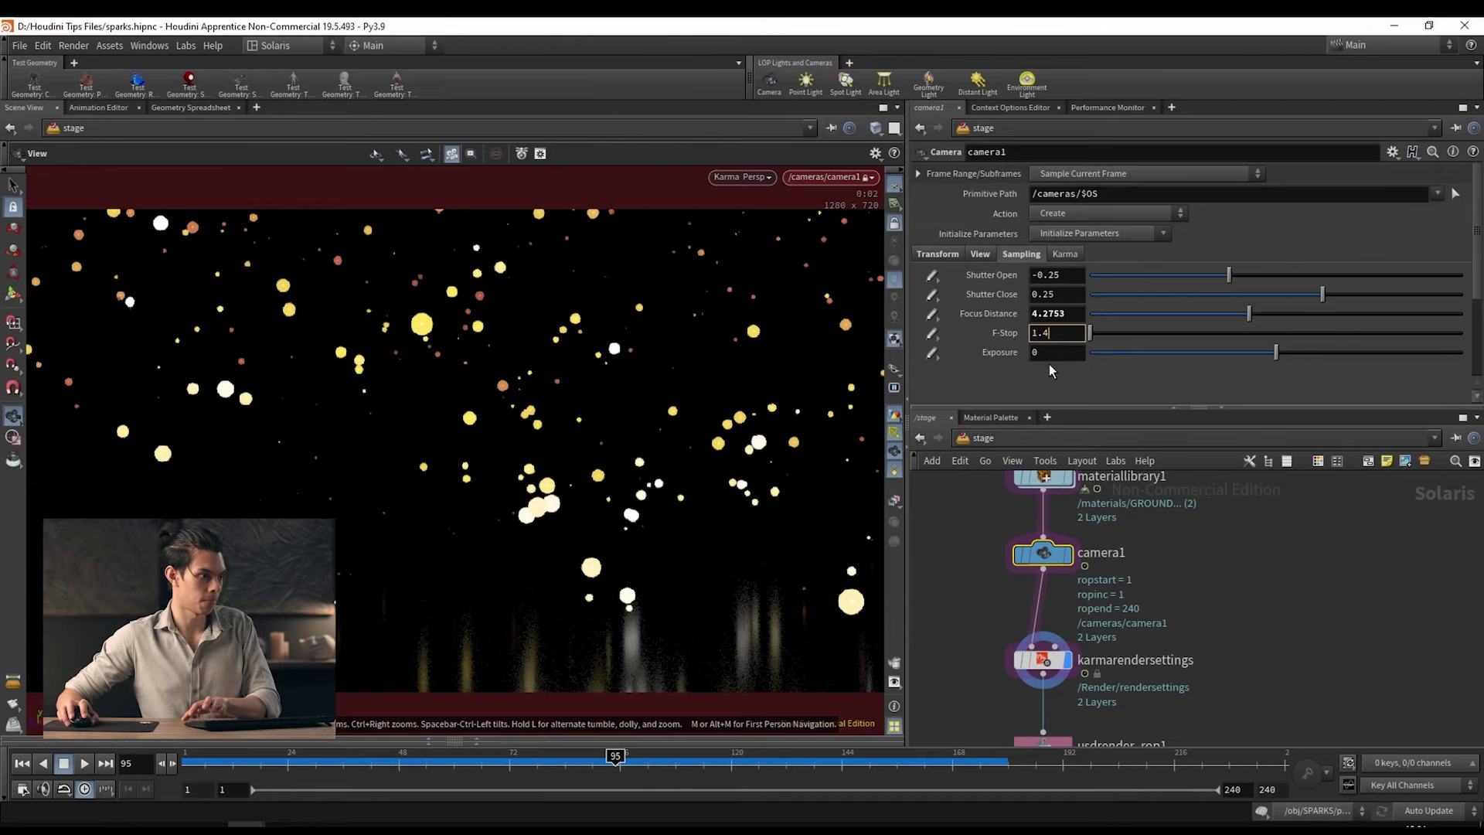
pyautogui.press('Return')
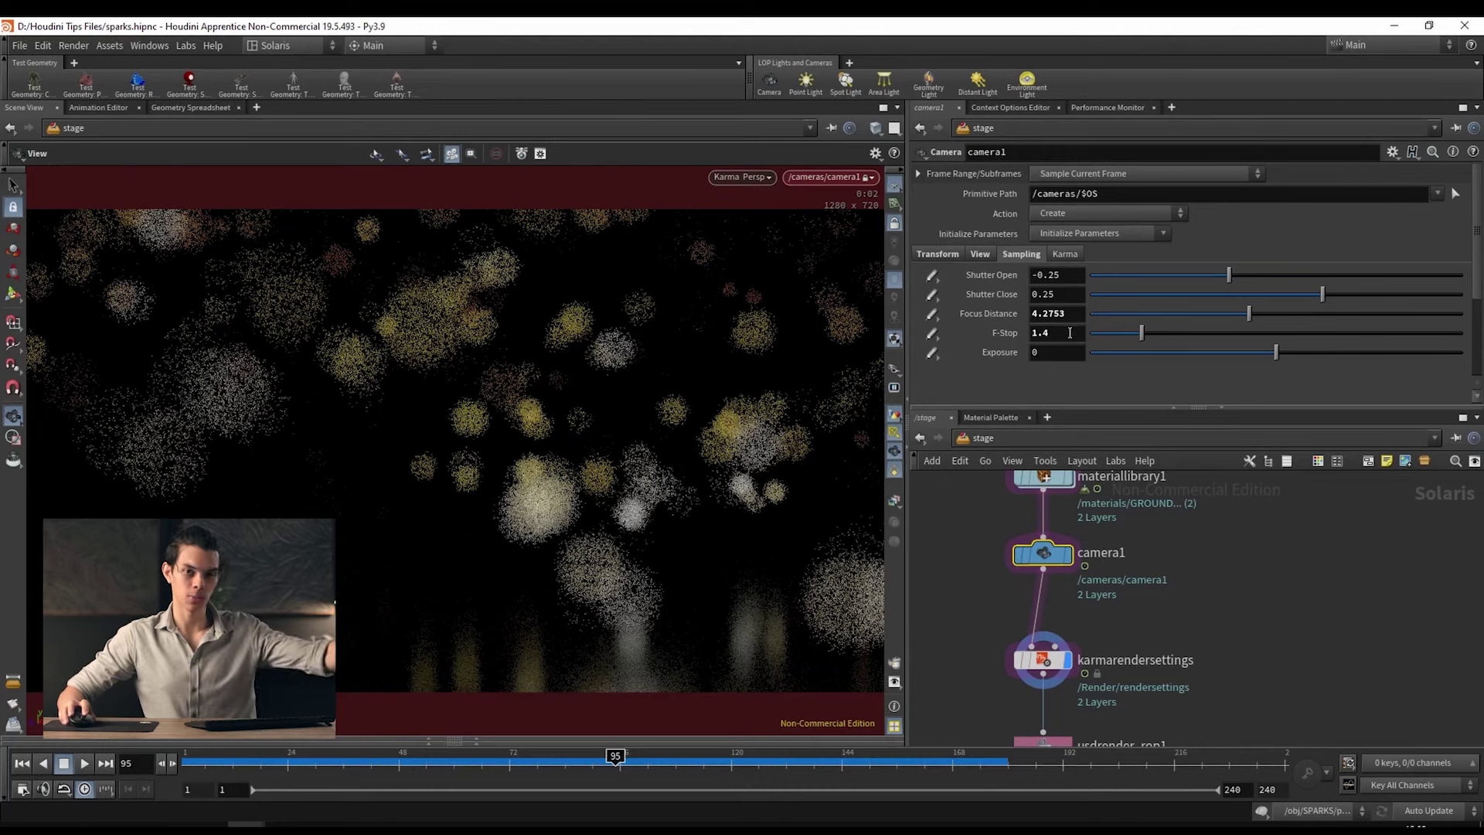
# Step: Undo the last camera view change, activate the Camera tool for camera1 and display its focus plane over the render
pyautogui.hotkey('ctrl', 'z')
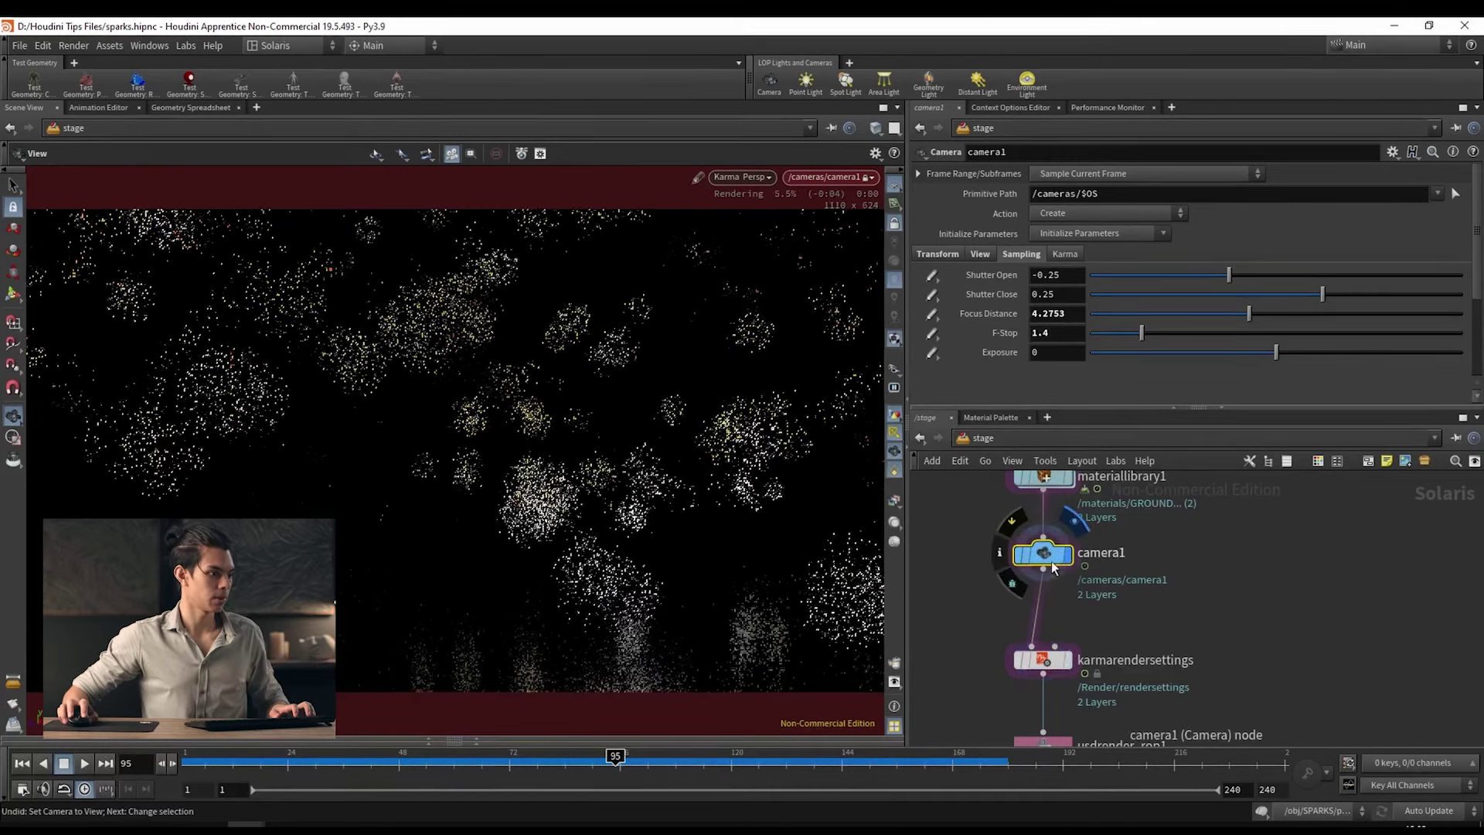
pyautogui.click(13, 294)
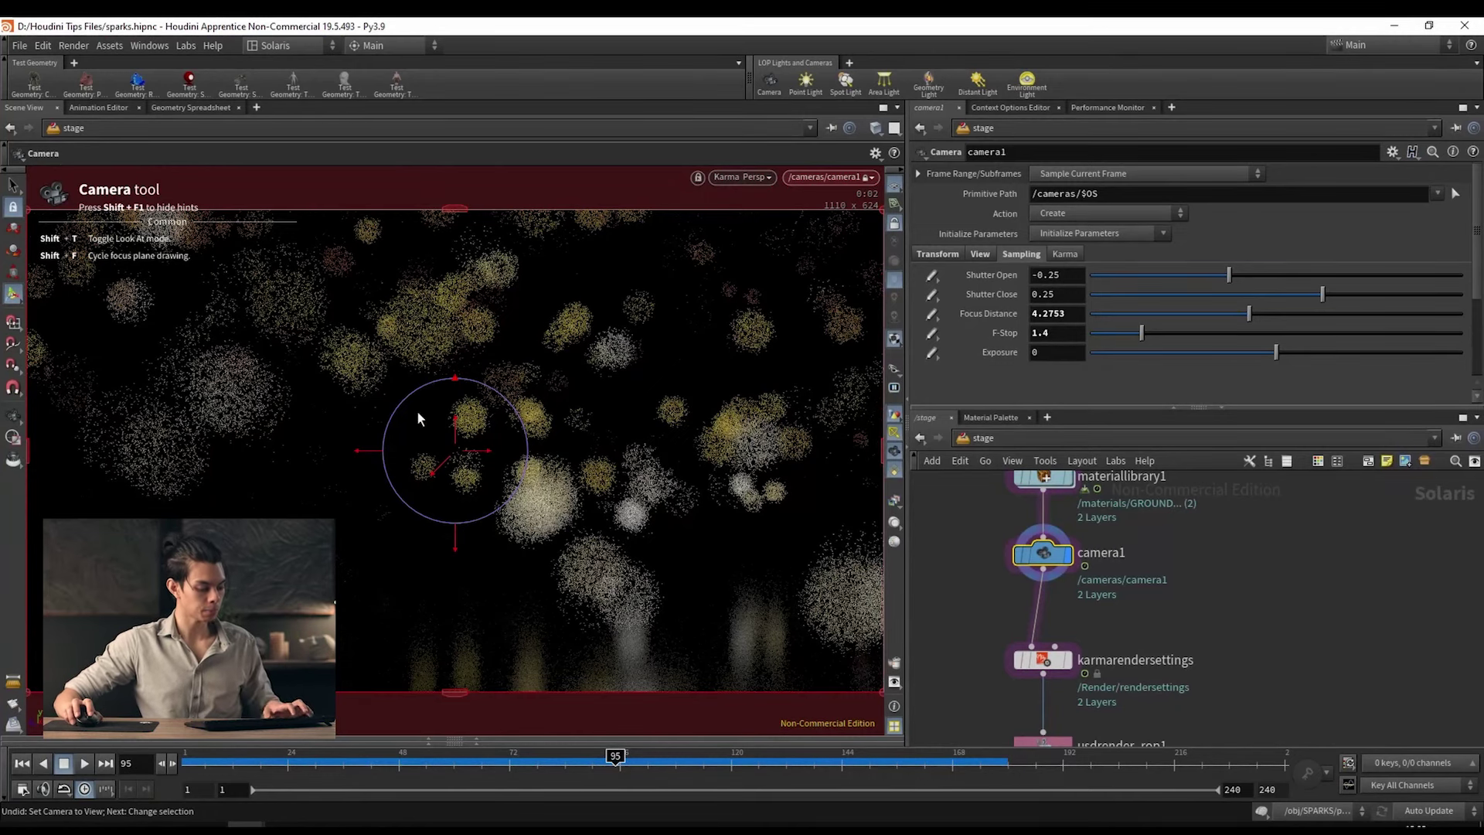
pyautogui.press('shift')
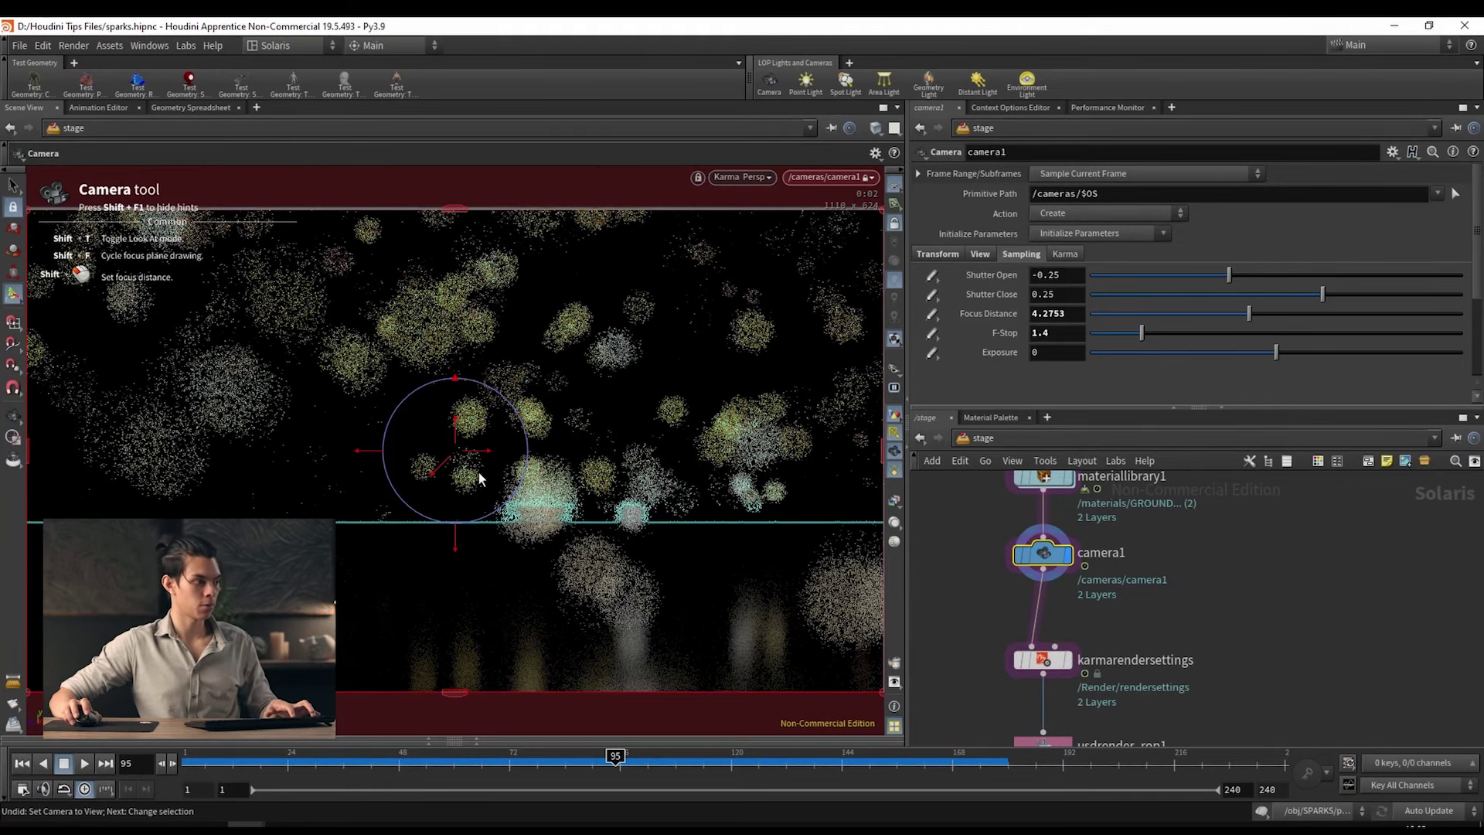
pyautogui.hotkey('shift', 'f')
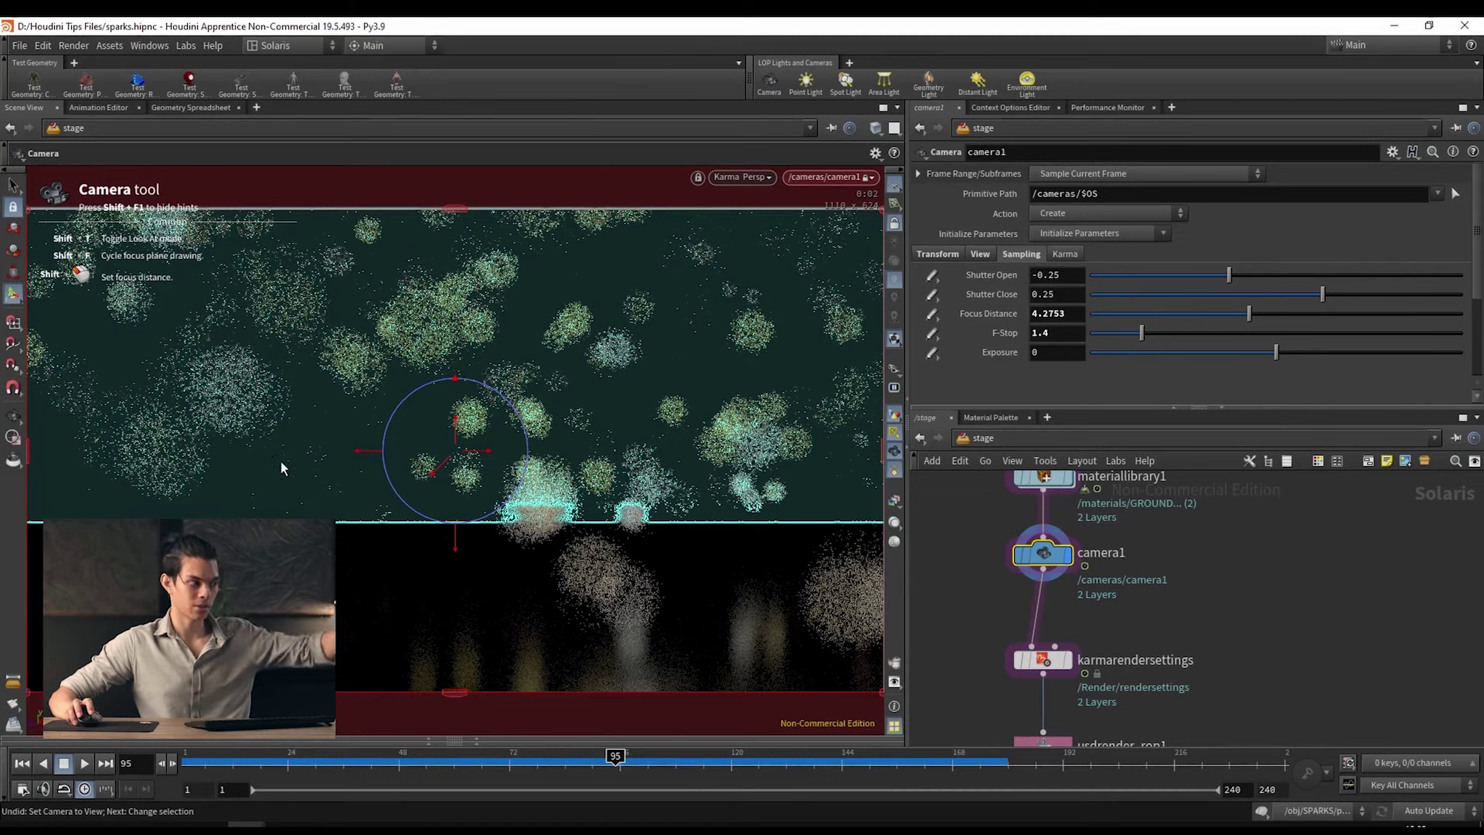
# Step: Set camera1's focus distance to about 1.155 by picking focus points in the viewport, and hide the focus plane
pyautogui.keyDown('shift'); pyautogui.click(541, 609); pyautogui.keyUp('shift')
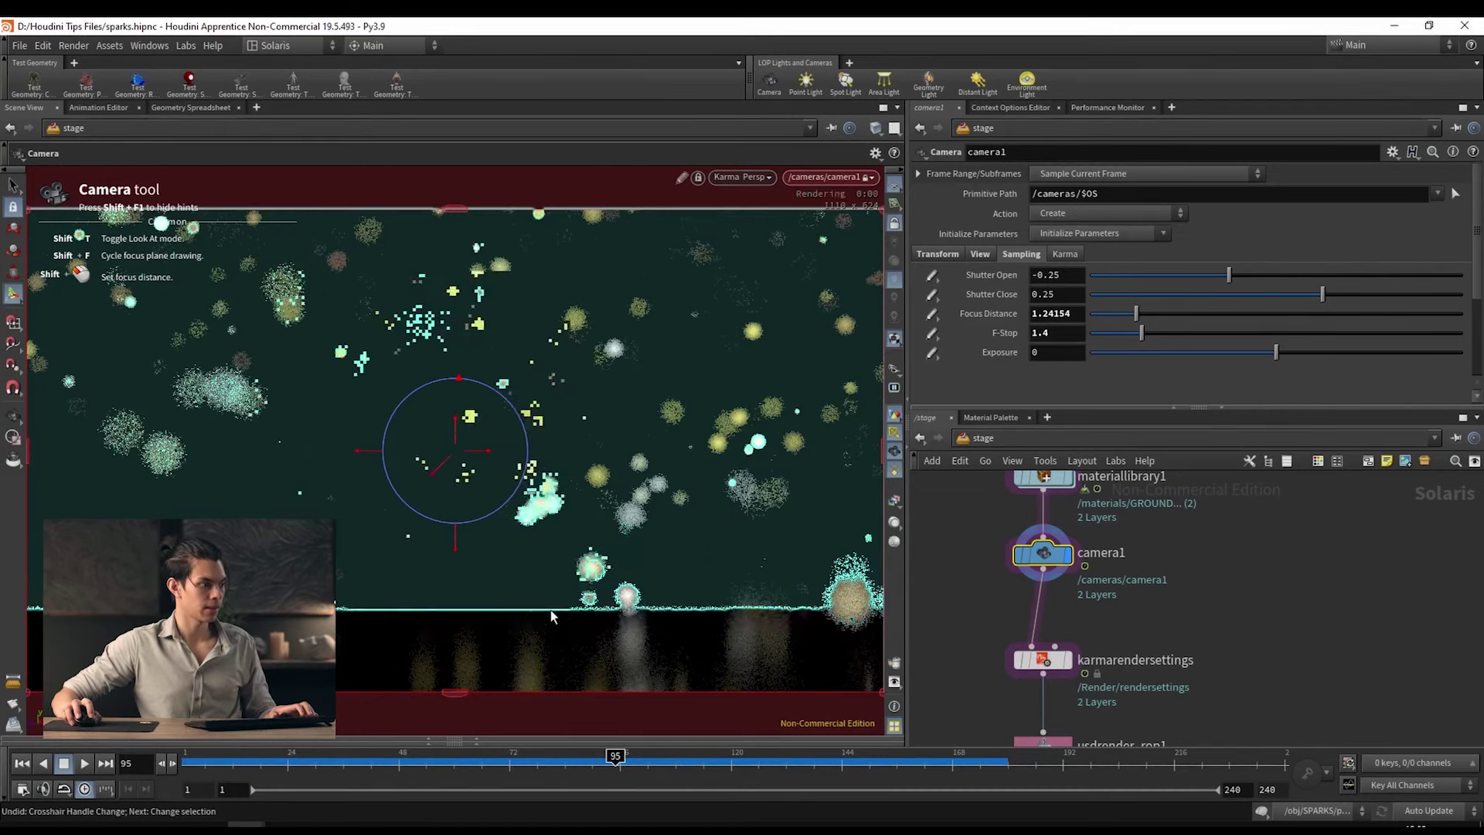
pyautogui.keyDown('shift'); pyautogui.click(552, 638); pyautogui.keyUp('shift')
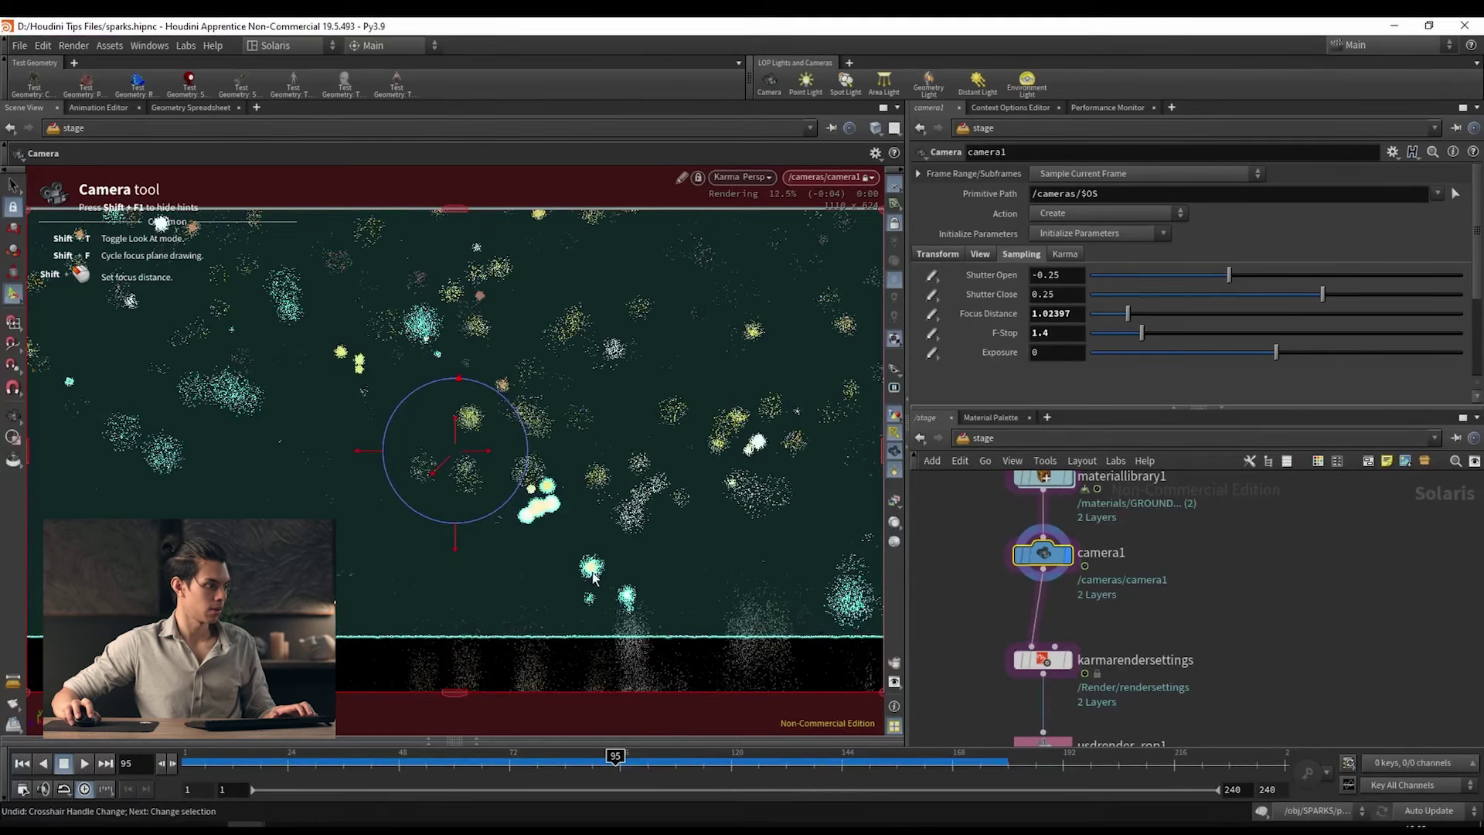
pyautogui.keyDown('shift'); pyautogui.click(593, 576); pyautogui.keyUp('shift')
pyautogui.keyDown('shift'); pyautogui.click(535, 623); pyautogui.keyUp('shift')
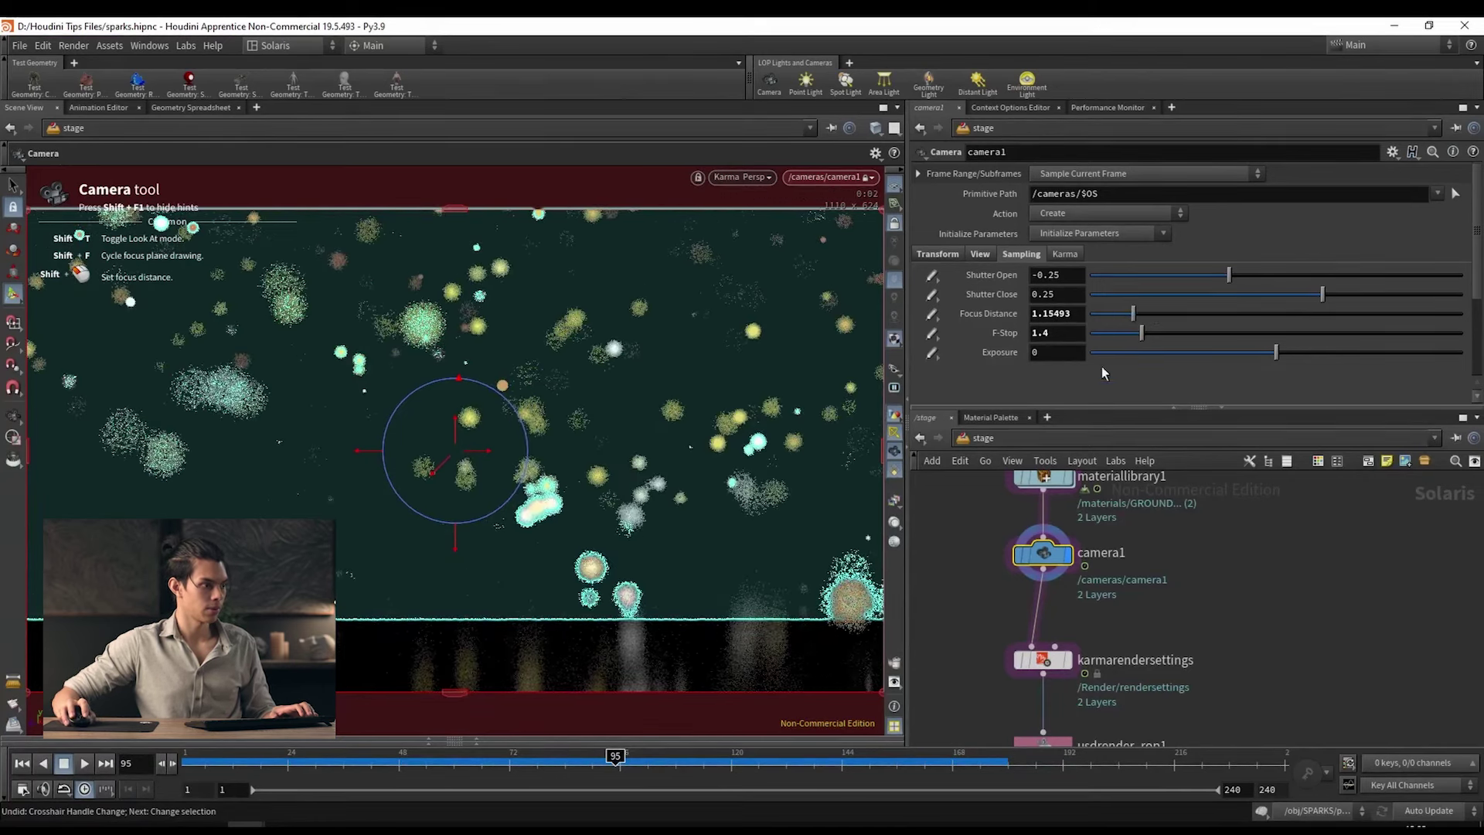
pyautogui.hotkey('shift', 'f')
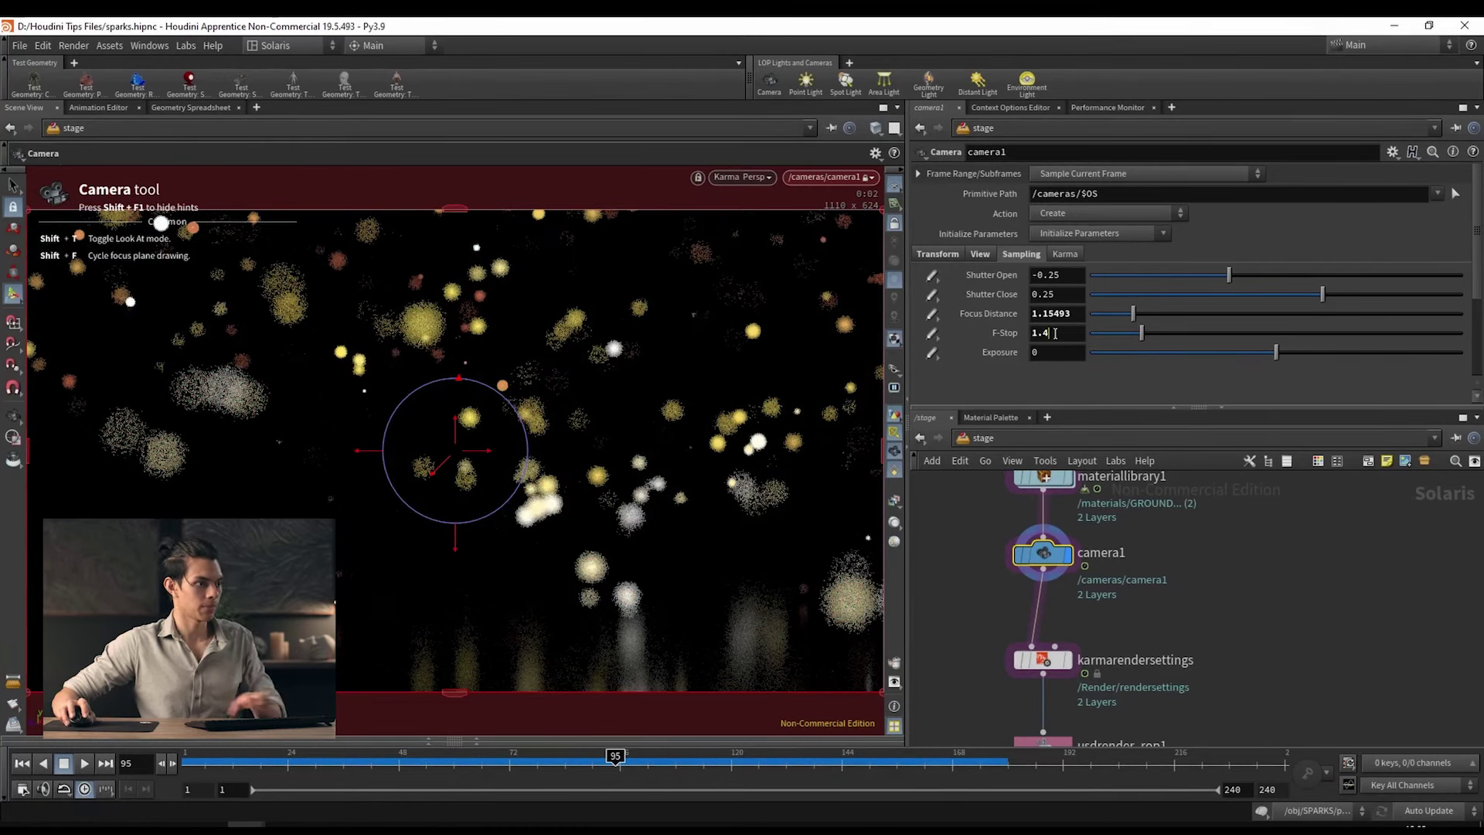
# Step: Set camera1's F-Stop to 2.4 and refine its focus distance to about 1.057
pyautogui.moveTo(1055, 334); pyautogui.dragTo(1026, 332)
pyautogui.write('2.4')
pyautogui.press('Return')
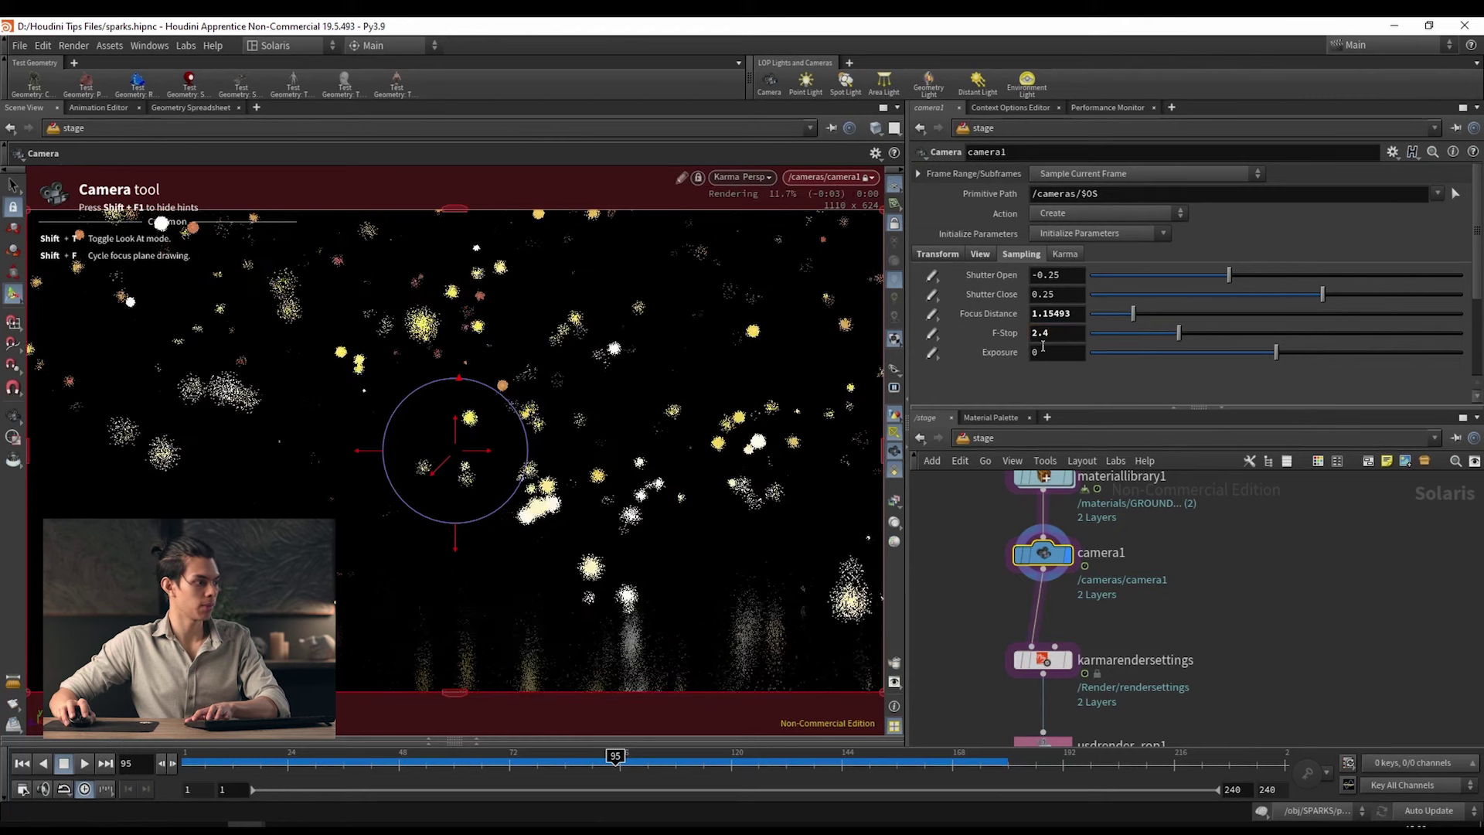
pyautogui.click(1043, 553)
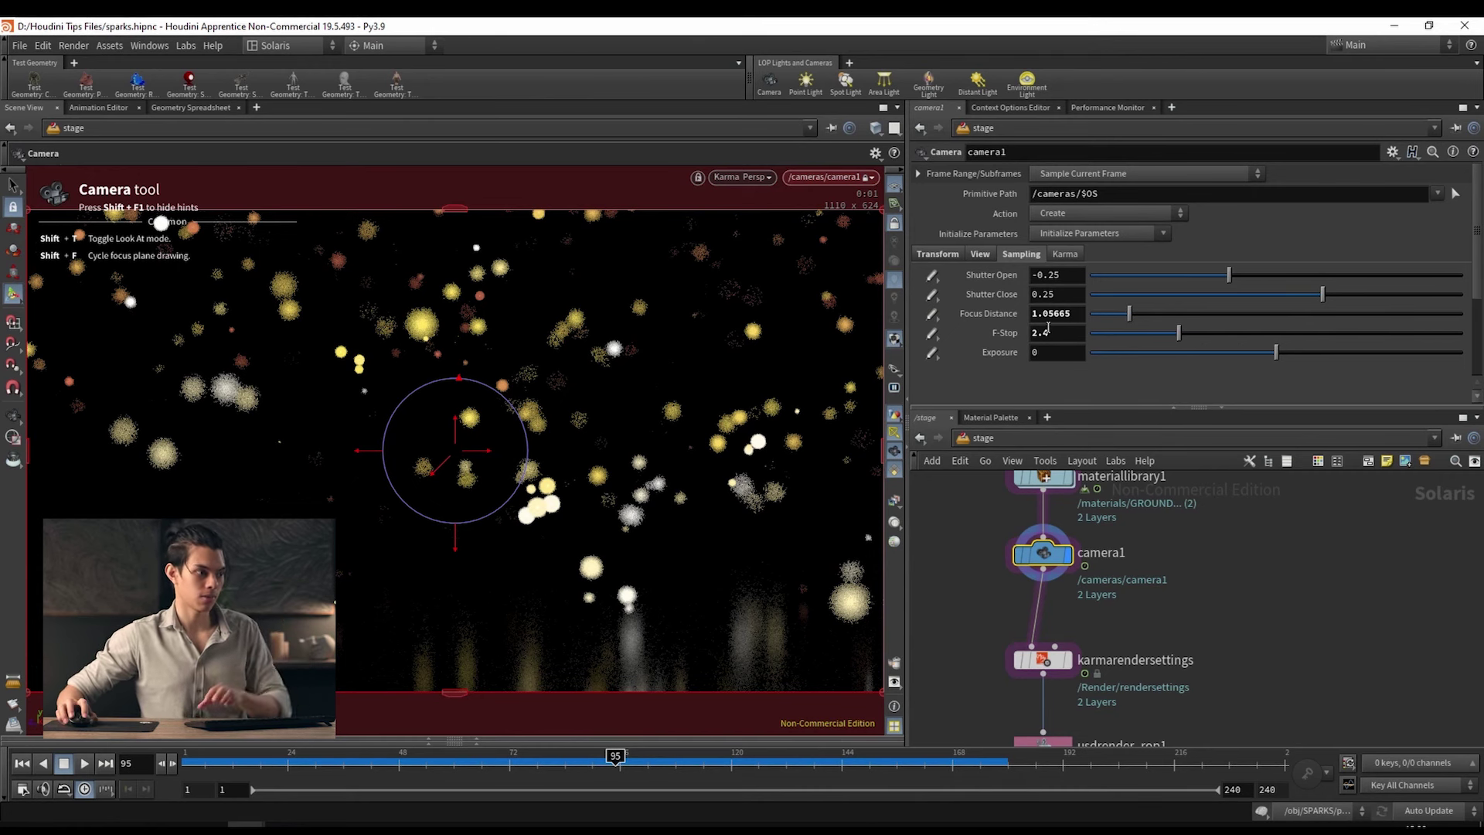
# Step: Try extreme F-Stop values of 0.1 and 10 on camera1 to compare the depth of field
pyautogui.click(1094, 339)
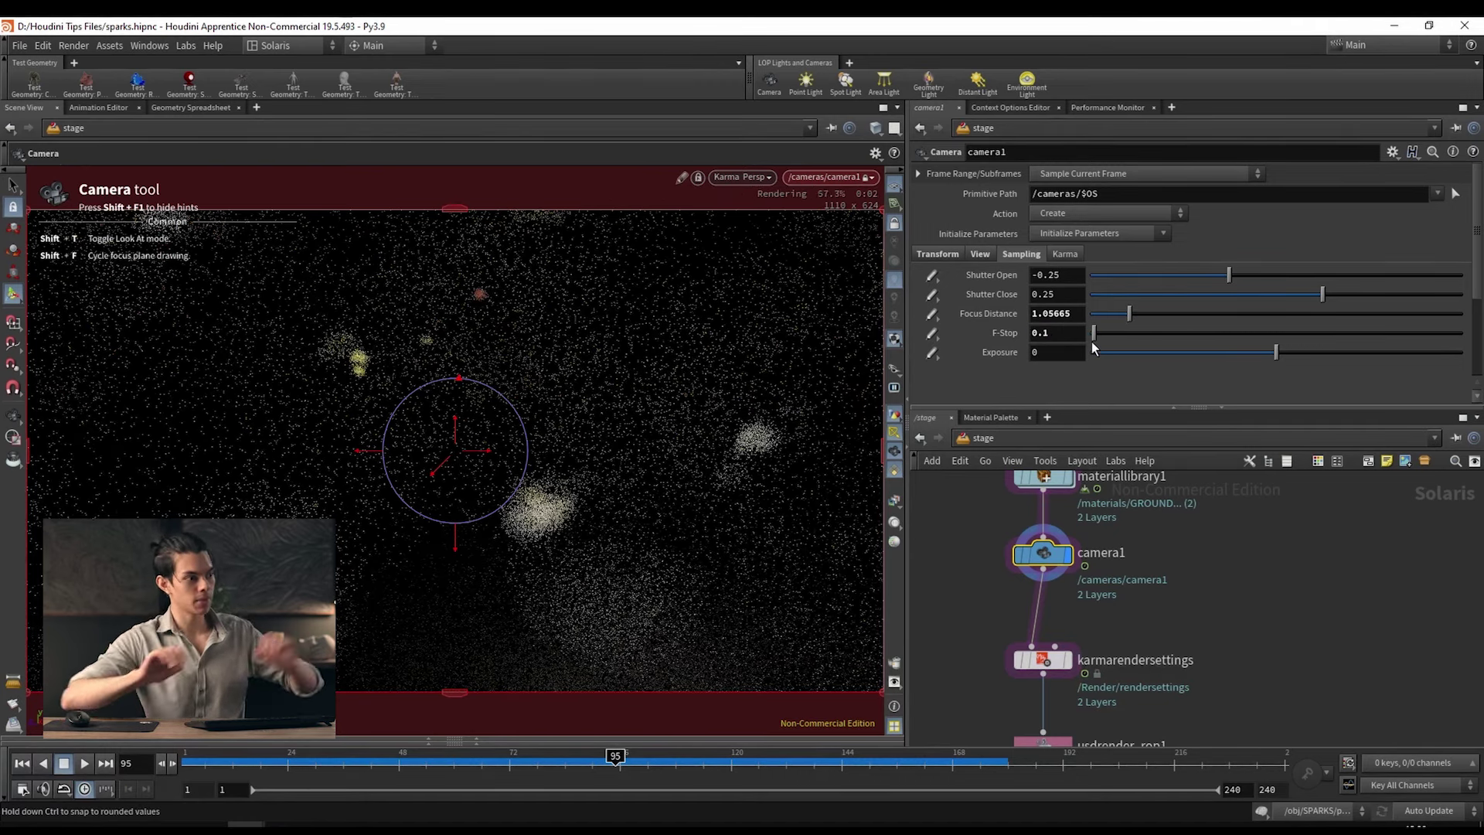
pyautogui.click(1074, 333)
pyautogui.write('10')
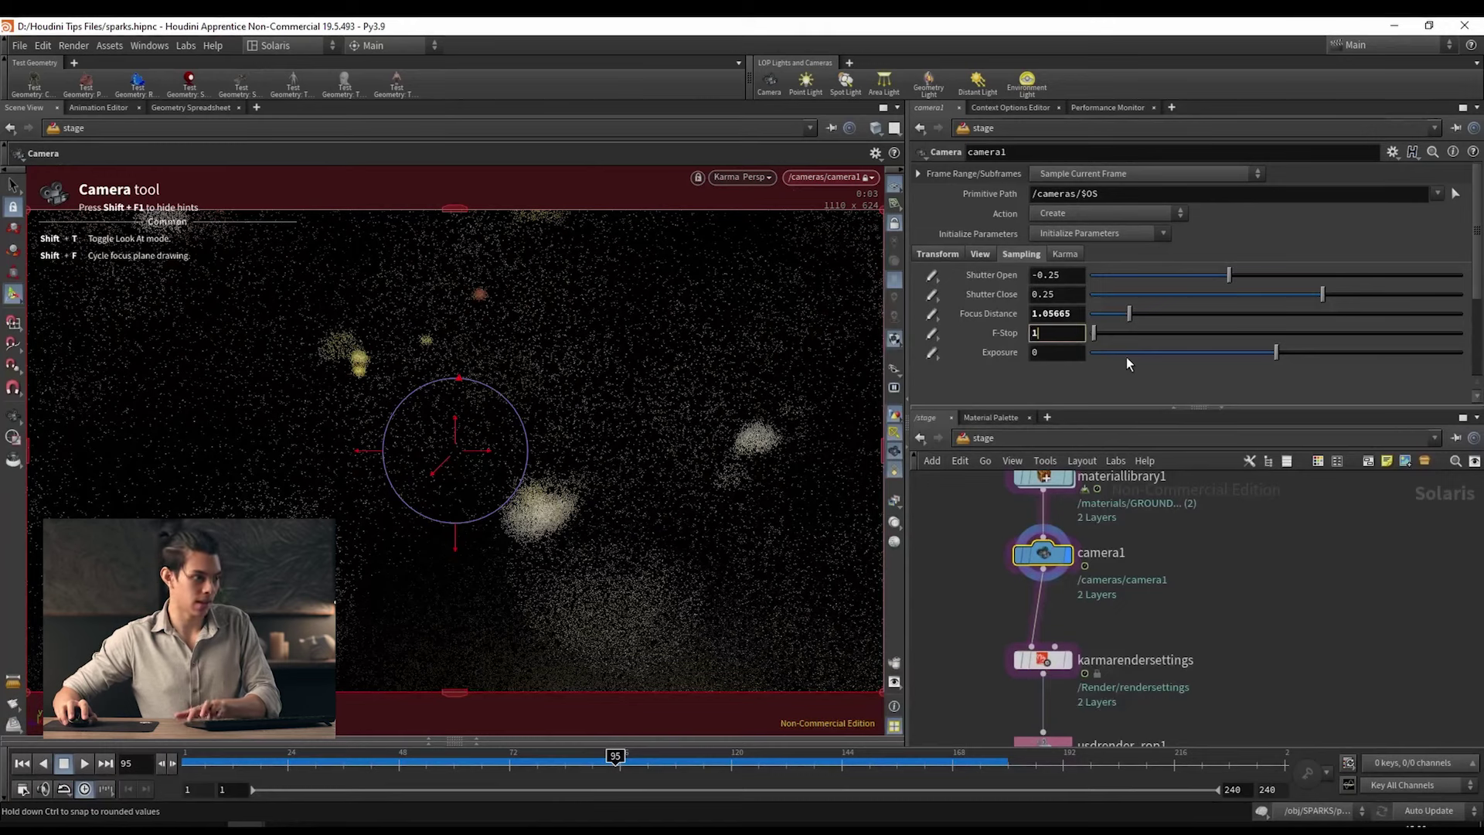
pyautogui.press('Return')
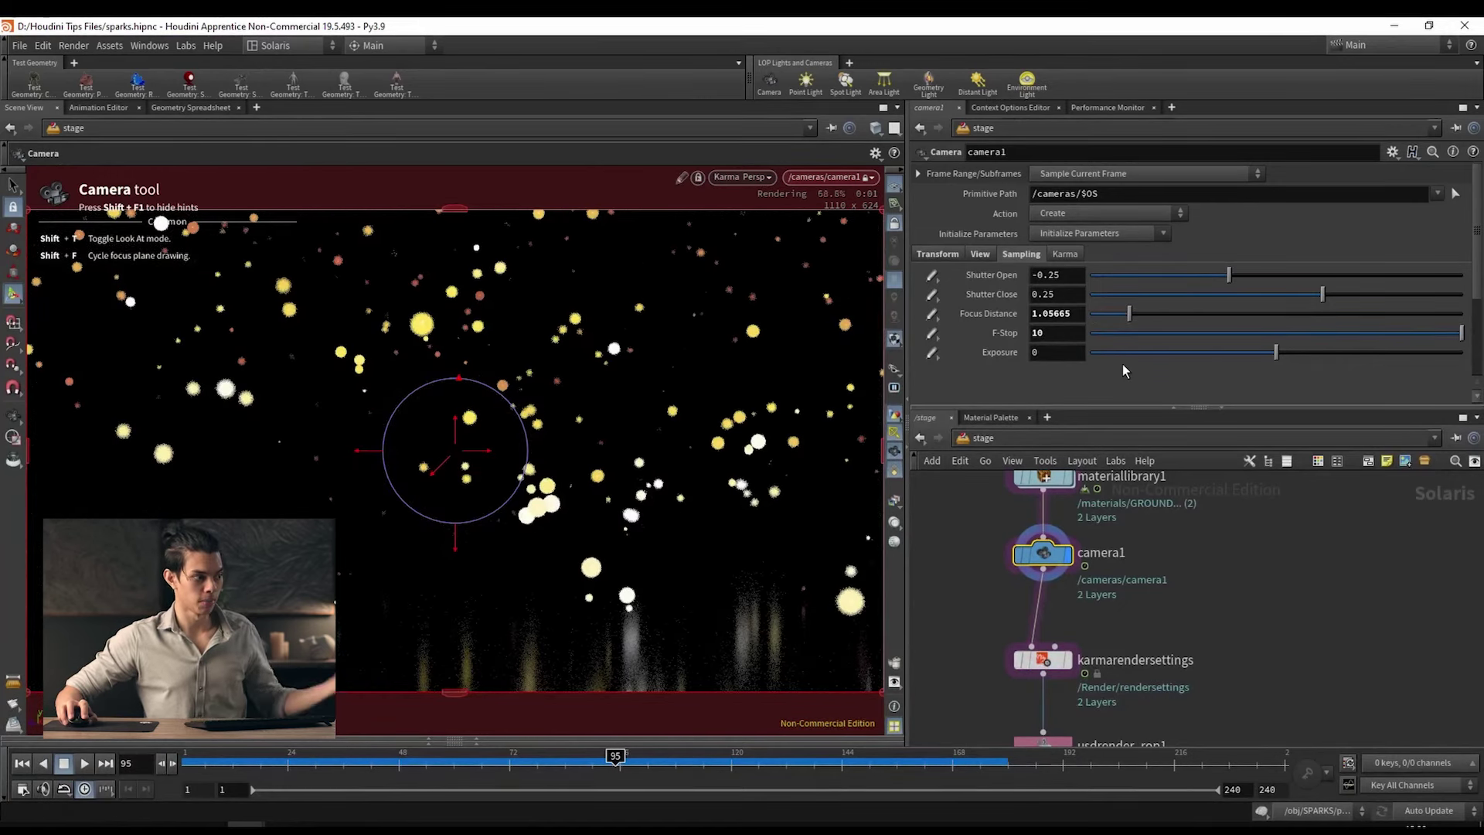
# Step: Set camera1's F-Stop to 2.3
pyautogui.click(1058, 336)
pyautogui.write('2.3')
pyautogui.press('Return')
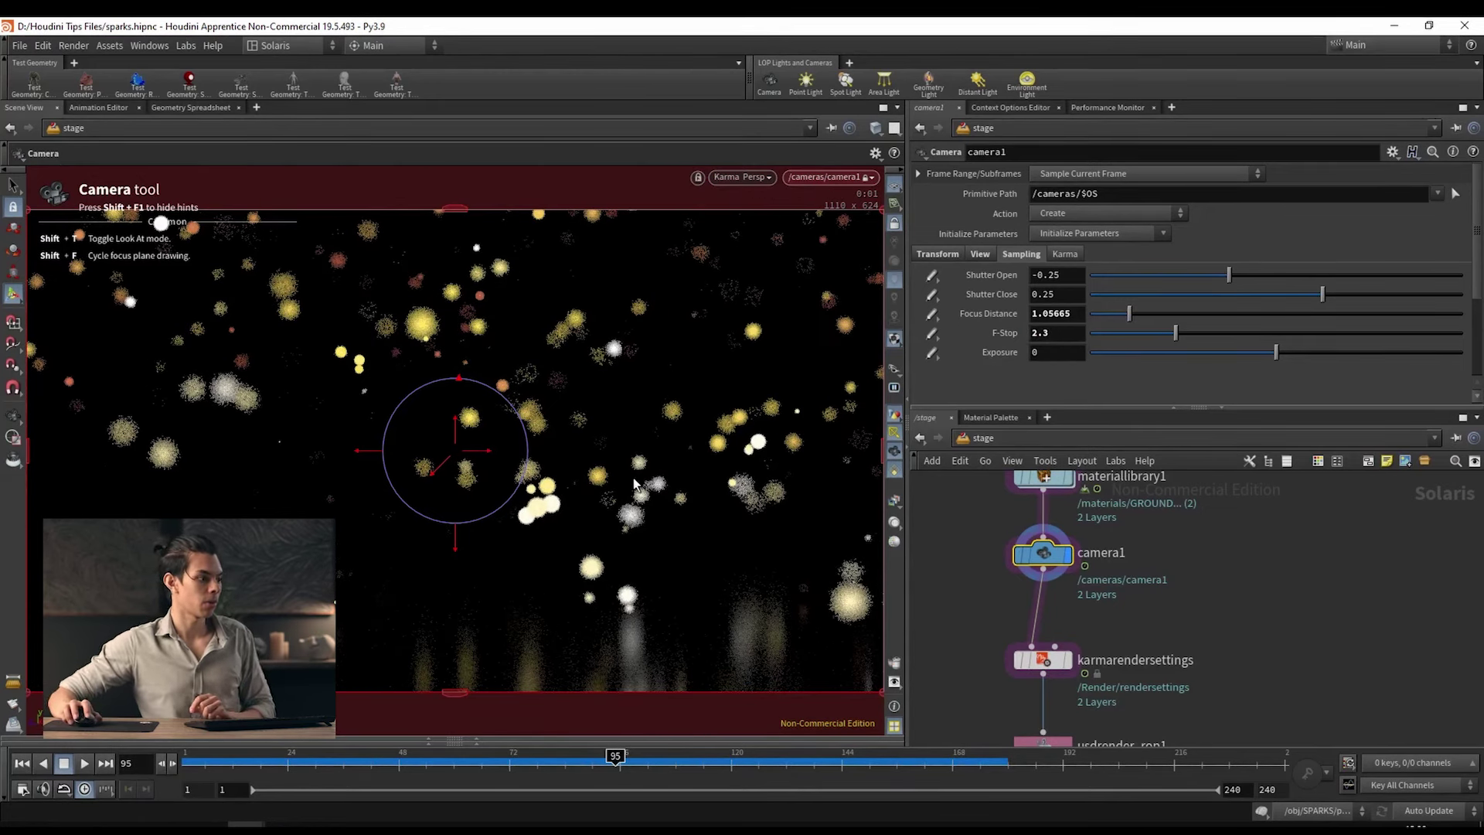
# Step: Turn Motion Blur back on in karmarendersettings and preview the sparks at several frames, ending at frame 125
pyautogui.moveTo(1257, 657); pyautogui.dragTo(1252, 582, button='middle')
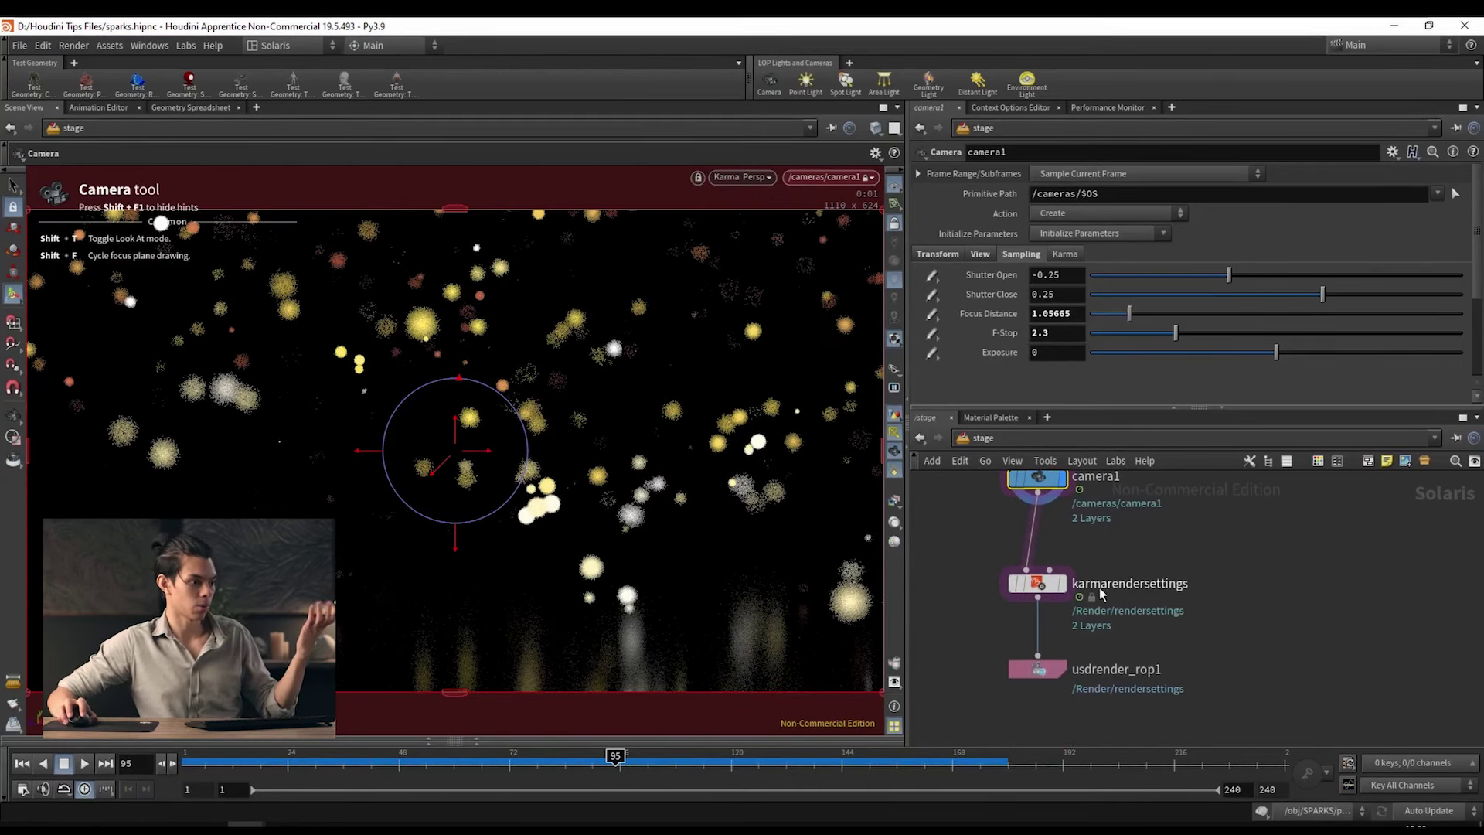
pyautogui.click(1038, 583)
pyautogui.click(940, 279)
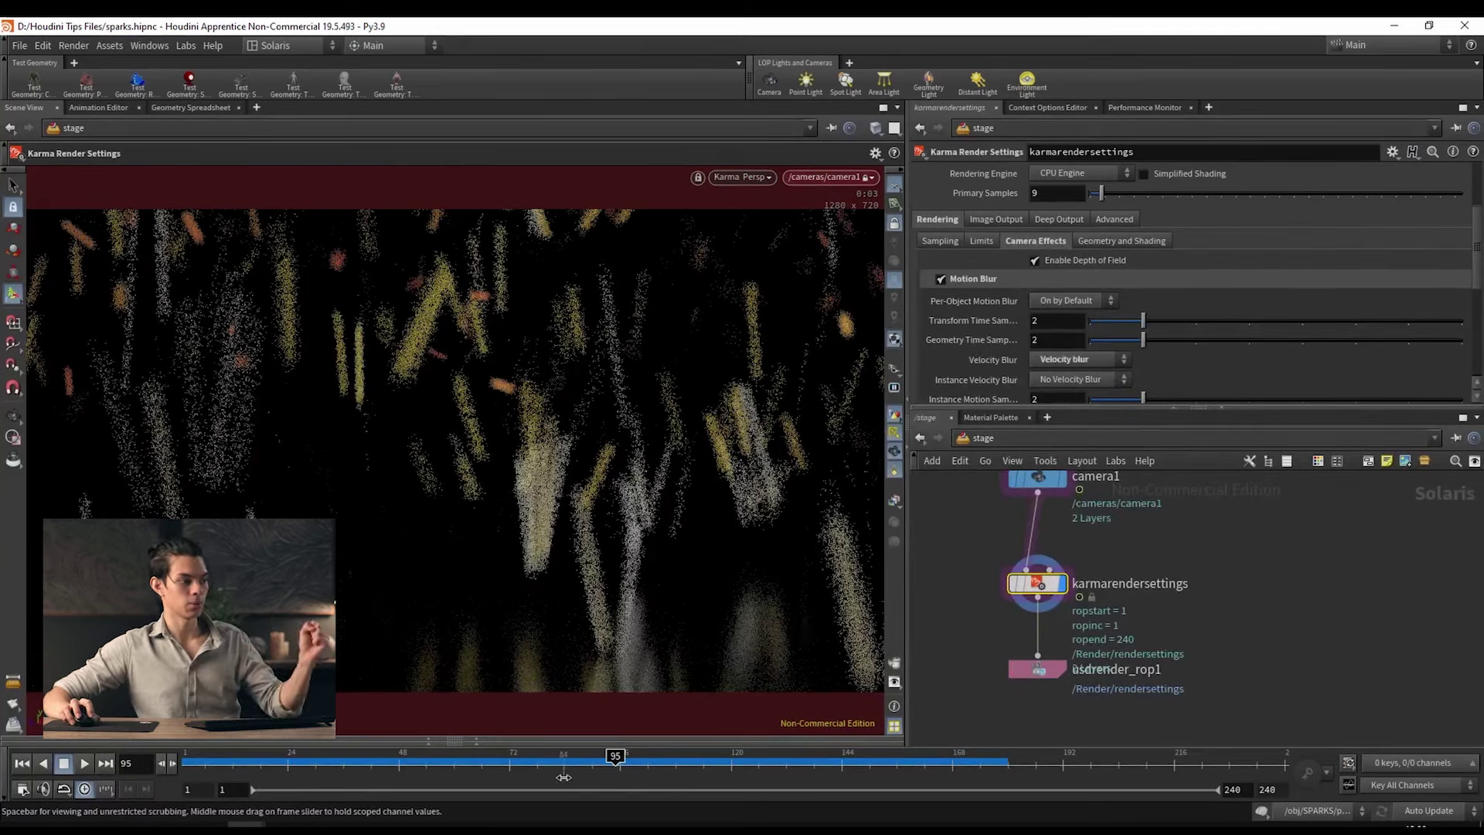
pyautogui.moveTo(565, 763); pyautogui.dragTo(426, 763)
pyautogui.click(625, 763)
pyautogui.moveTo(729, 763); pyautogui.dragTo(753, 763)
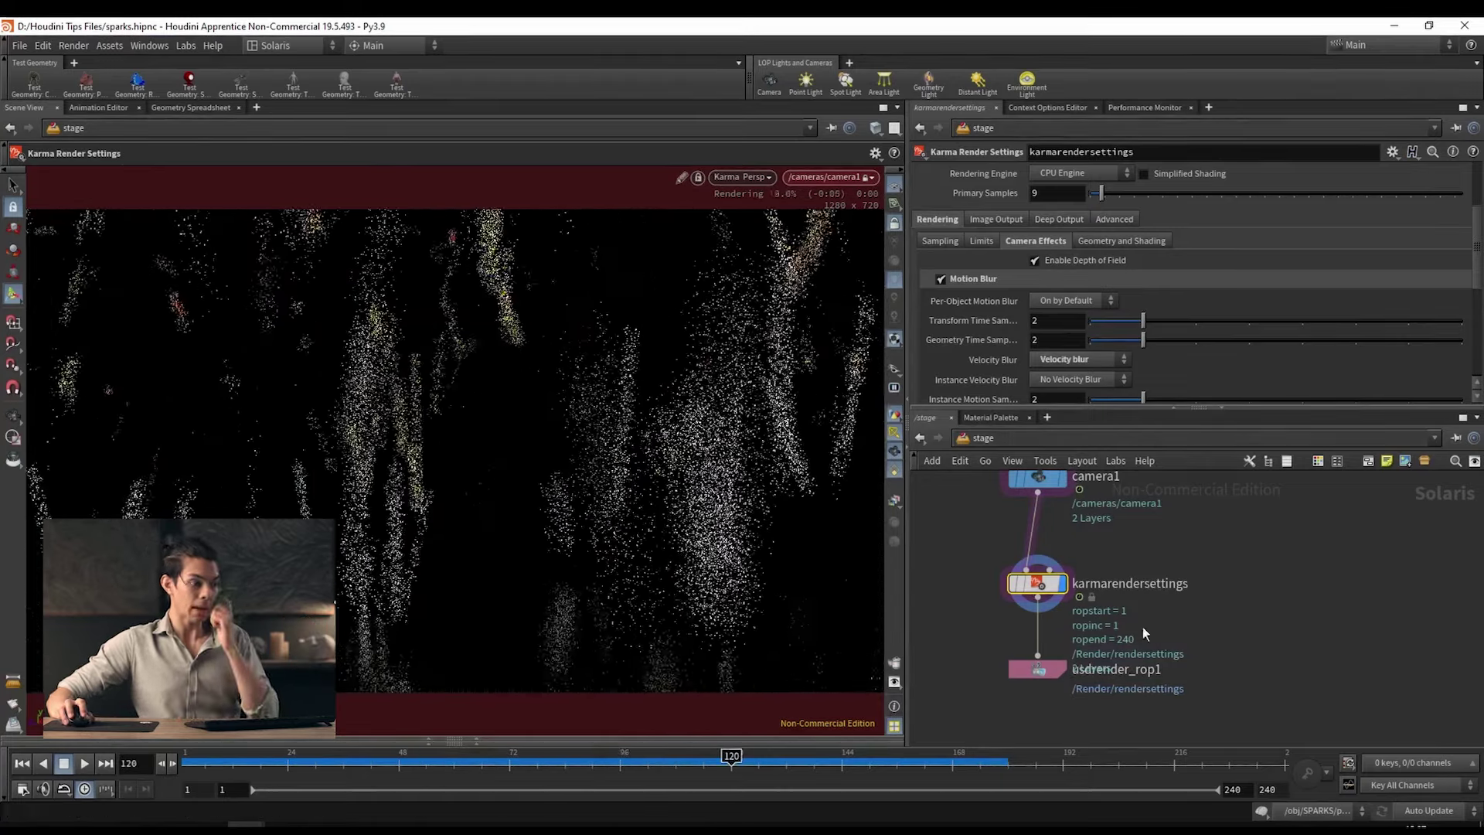
# Step: Set the valid frame range of usdrender_rop1 to Render Specific Frame Range
pyautogui.scroll(3, 994, 294)
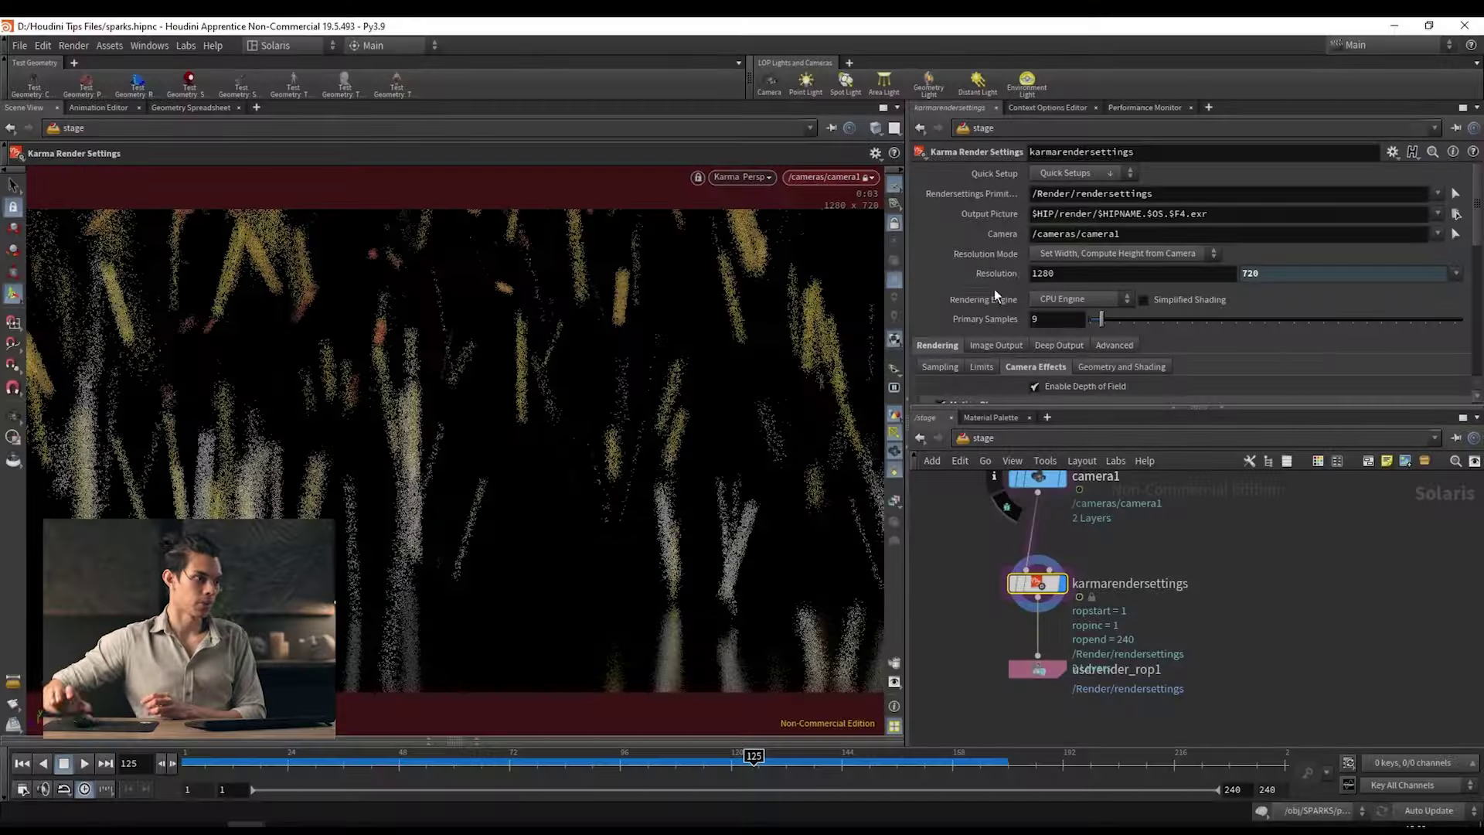
pyautogui.press('Down')
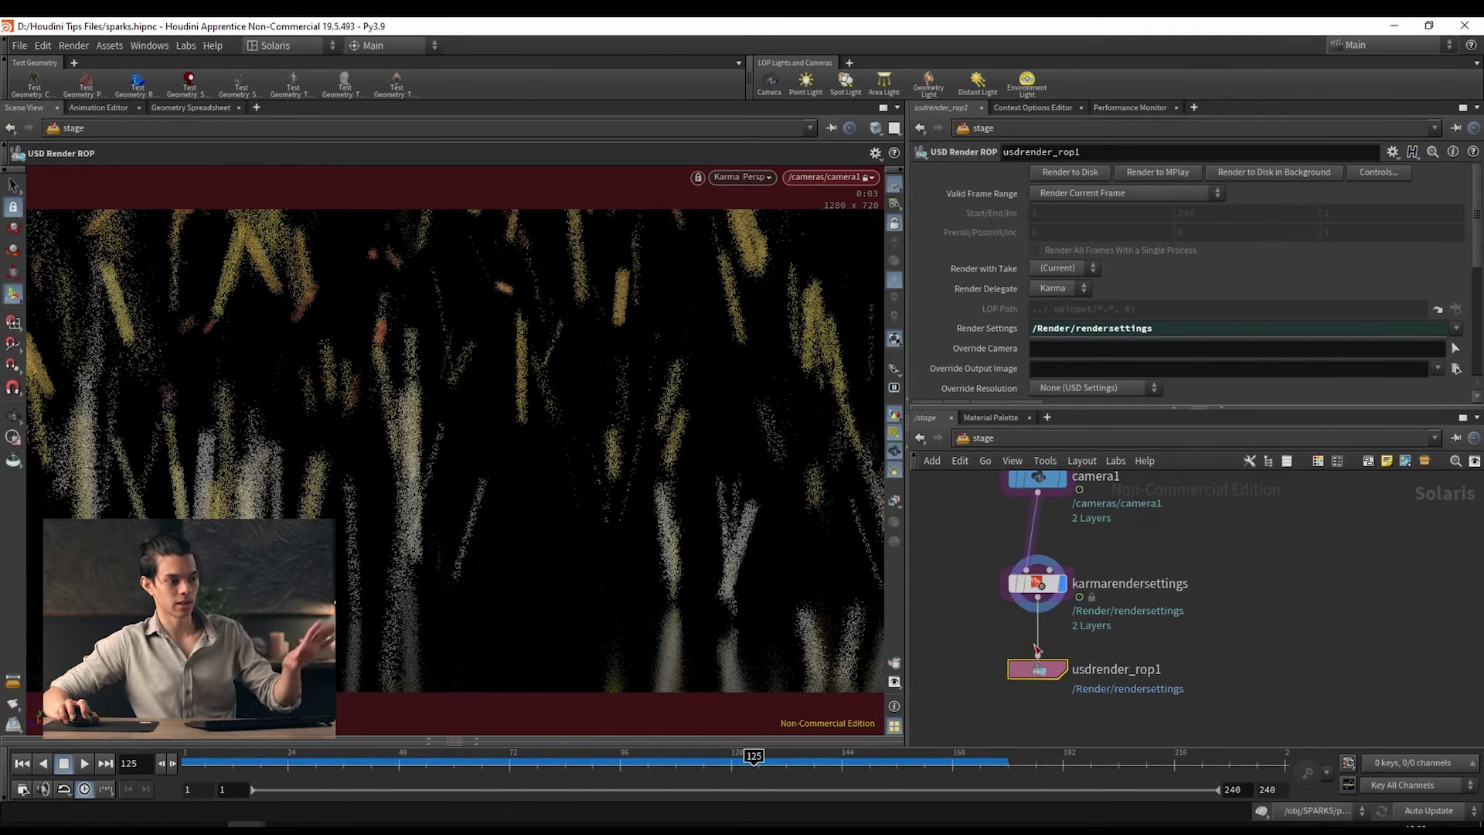
pyautogui.click(1087, 192)
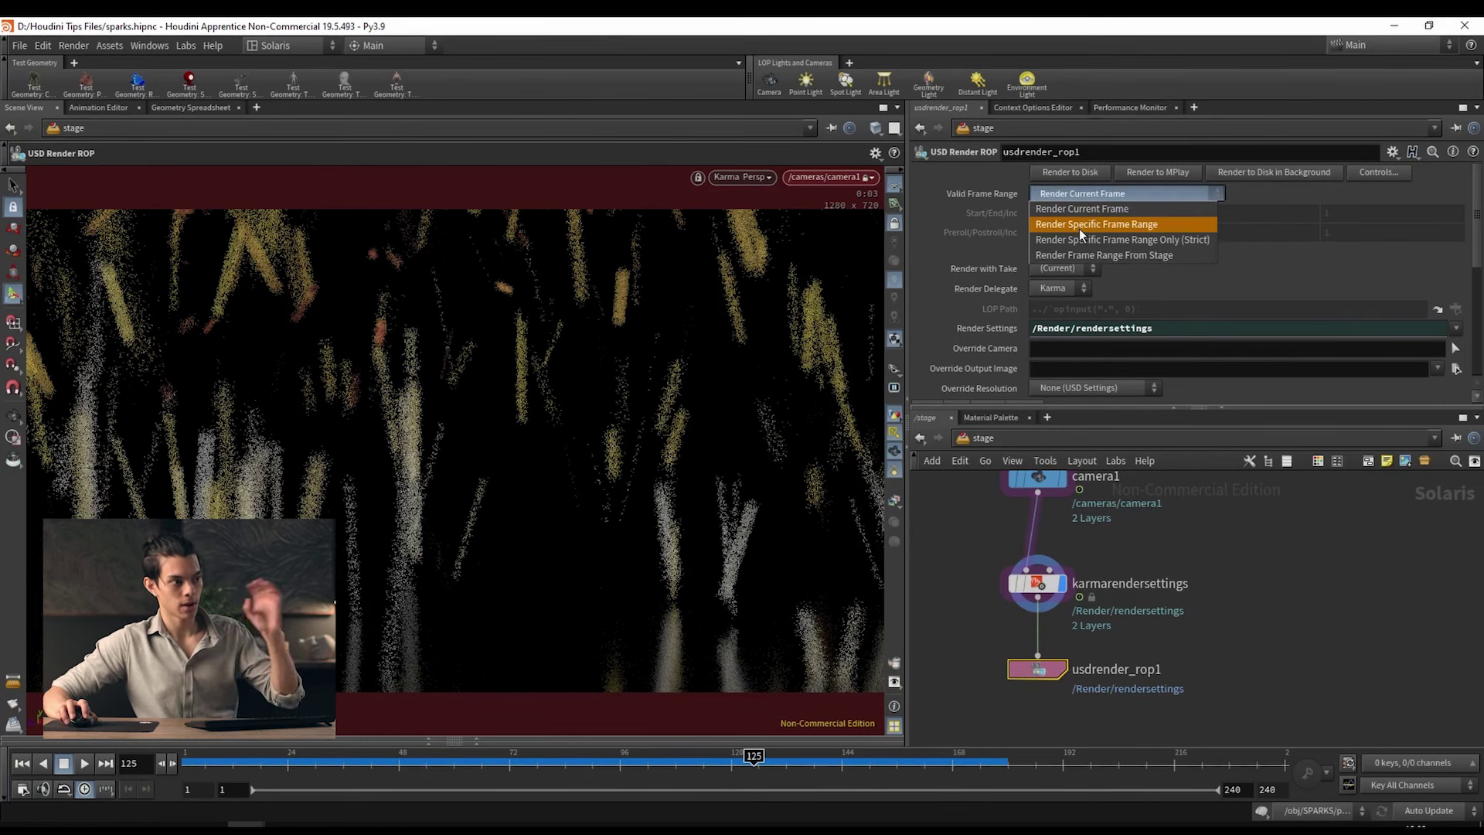
pyautogui.click(1079, 227)
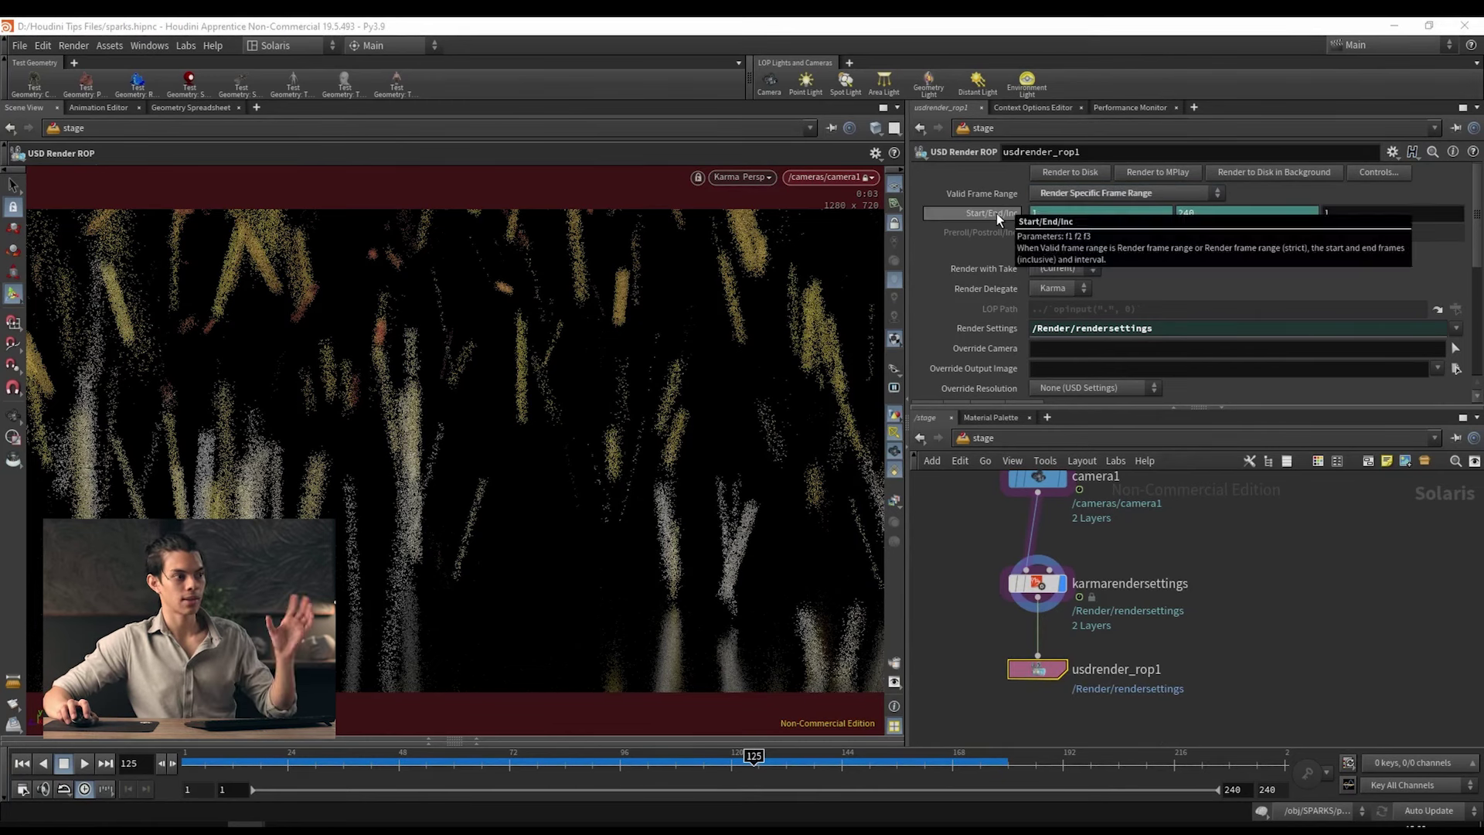
# Step: Try shortening the animation by setting the timeline's end frame to 120 and to 96
pyautogui.click(1266, 789)
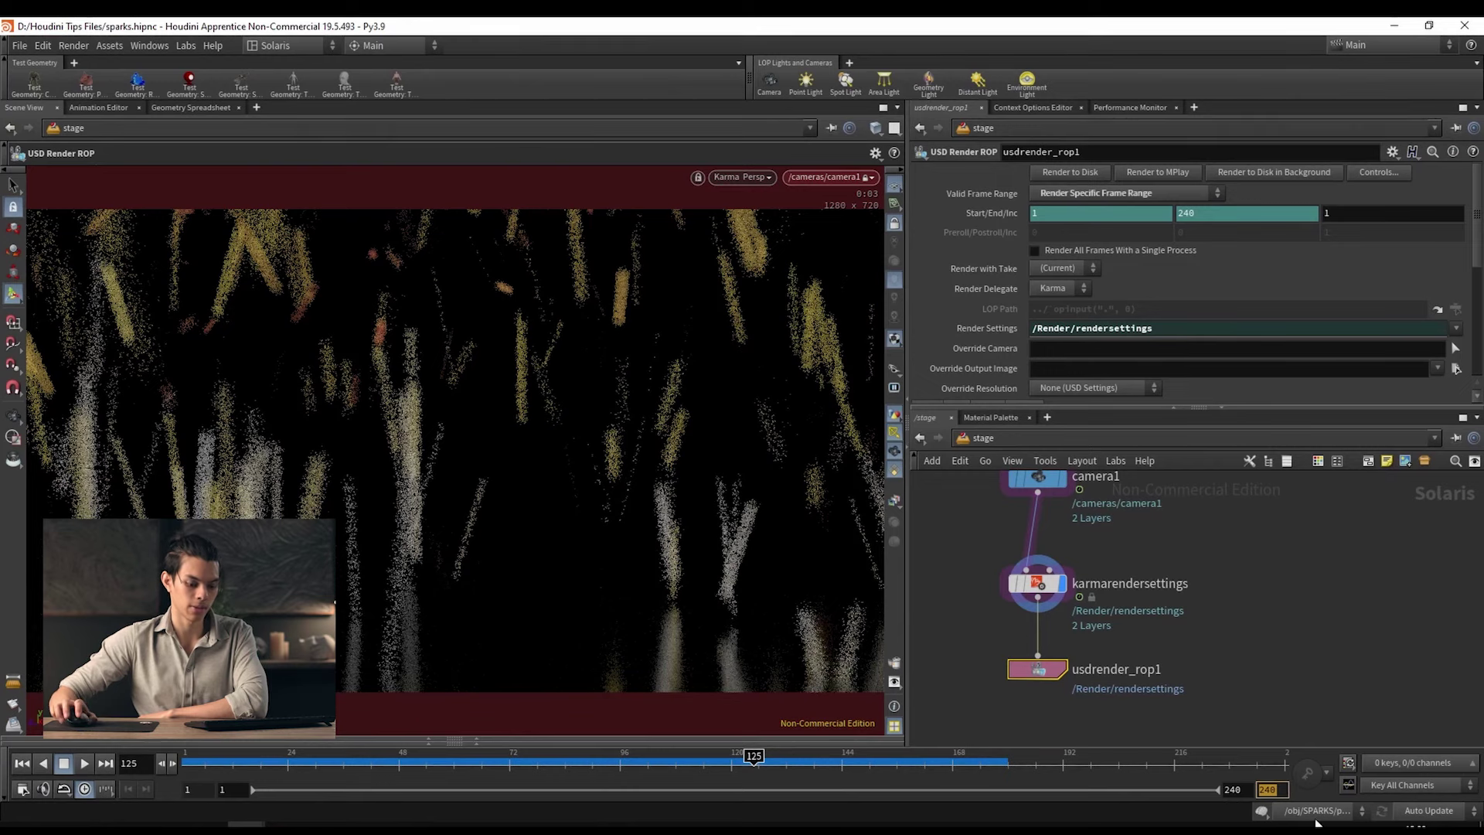
pyautogui.write('120')
pyautogui.press('Return')
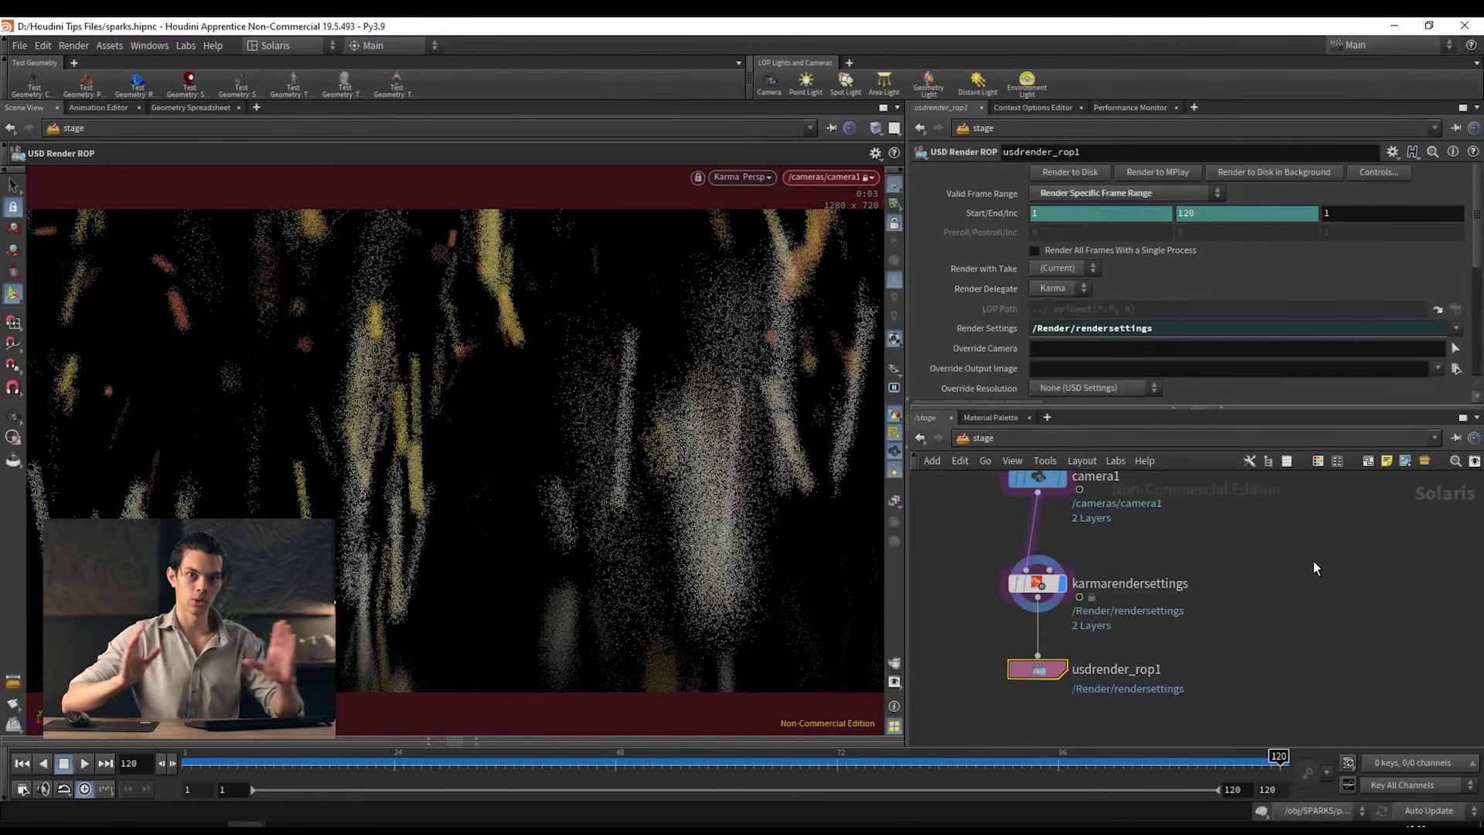
pyautogui.doubleClick(1281, 790)
pyautogui.write('96')
pyautogui.press('Return')
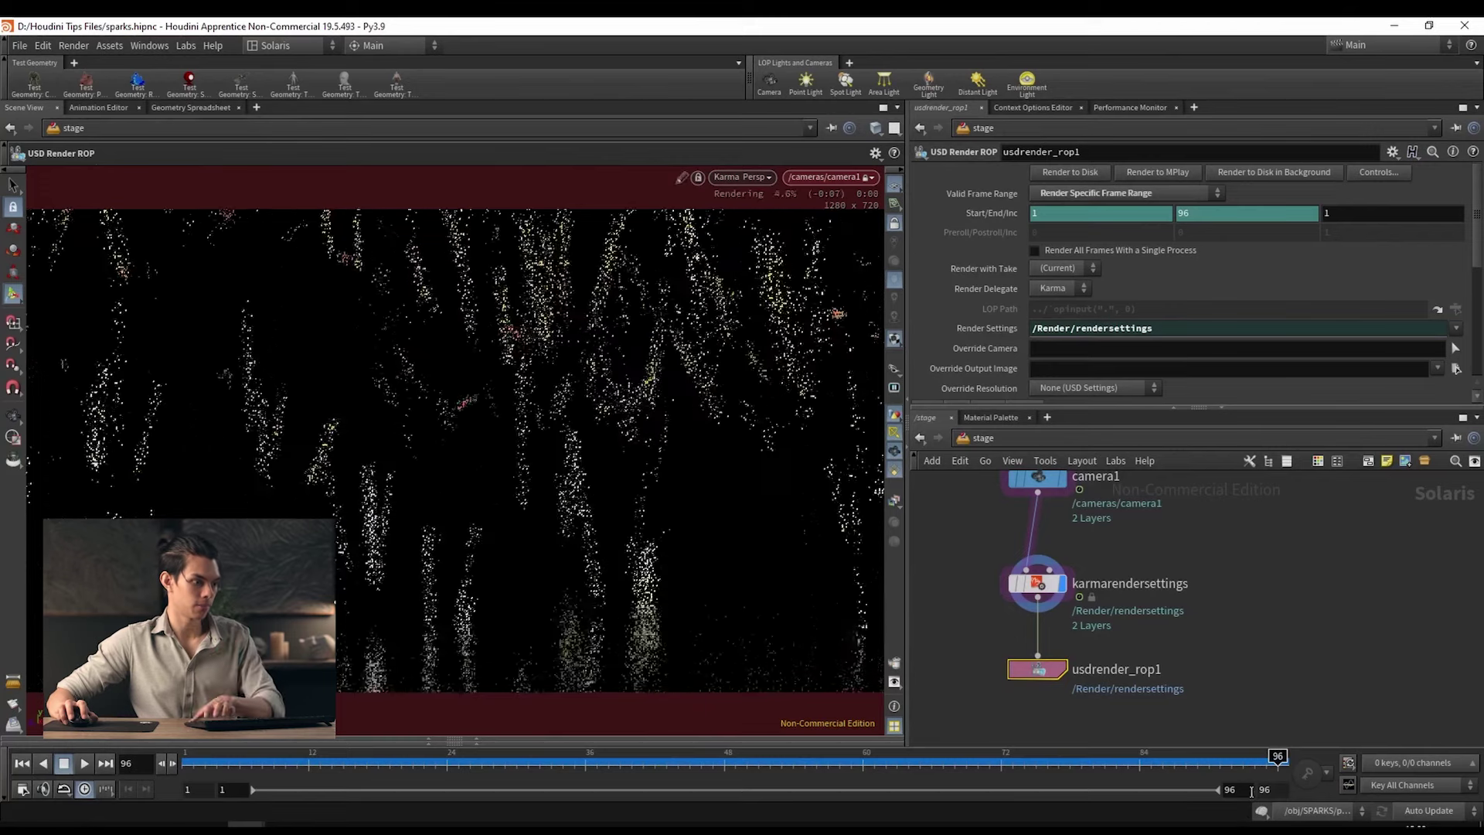
# Step: Set the timeline's end frame to 140, review karmarendersettings and reselect usdrender_rop1
pyautogui.doubleClick(1266, 789)
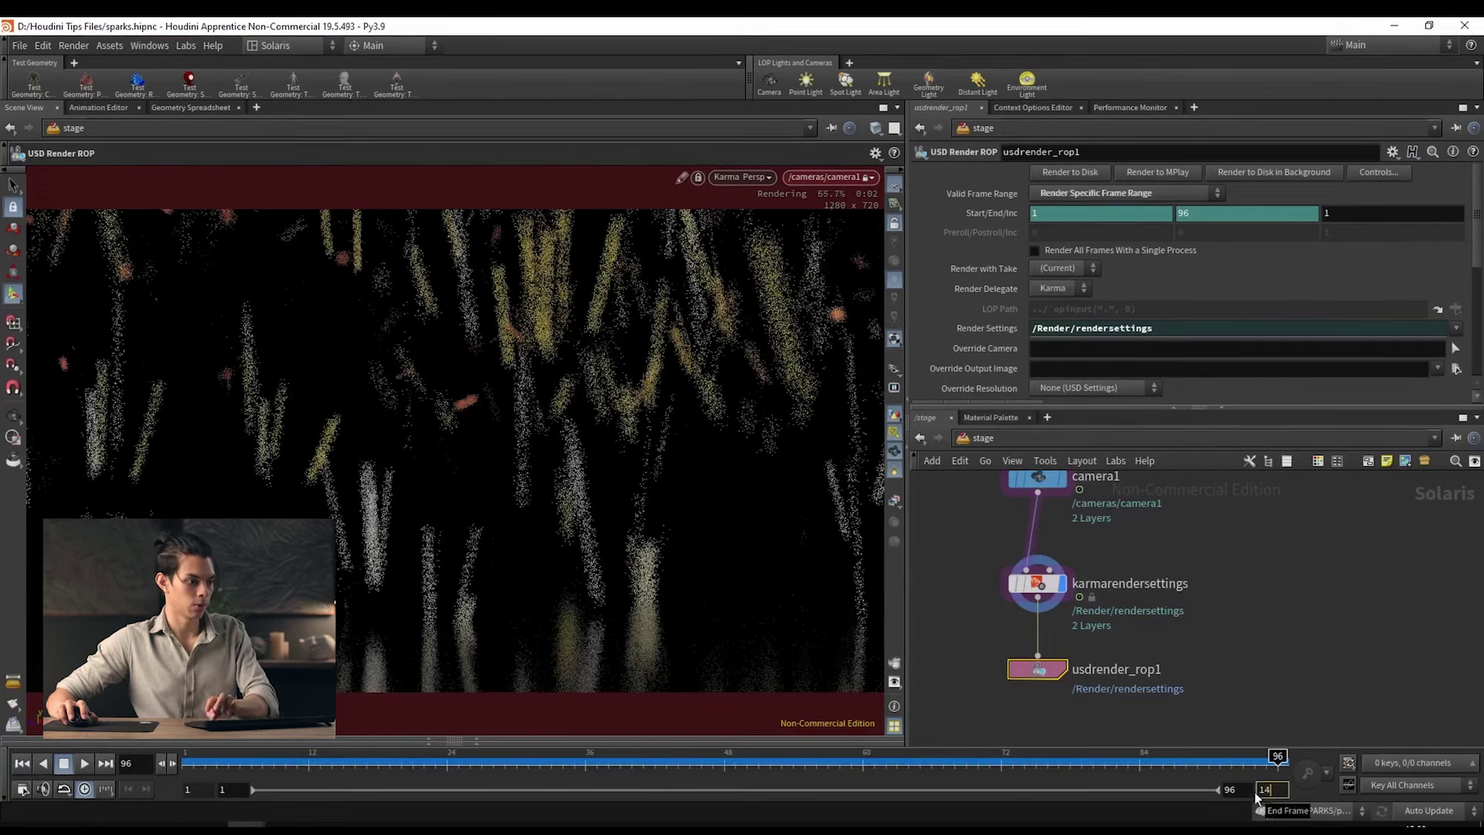
pyautogui.write('140')
pyautogui.press('Return')
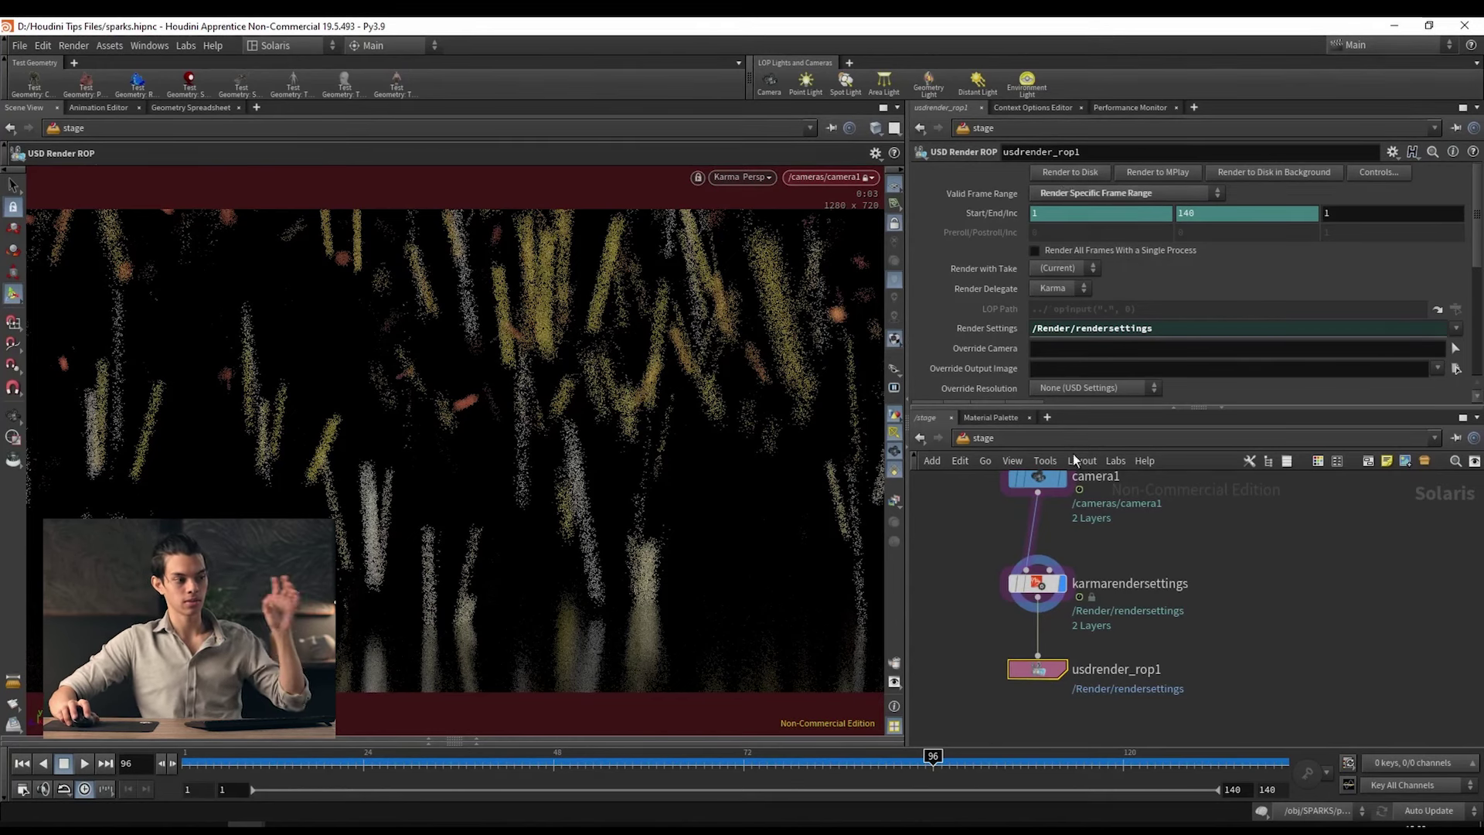
pyautogui.click(1041, 587)
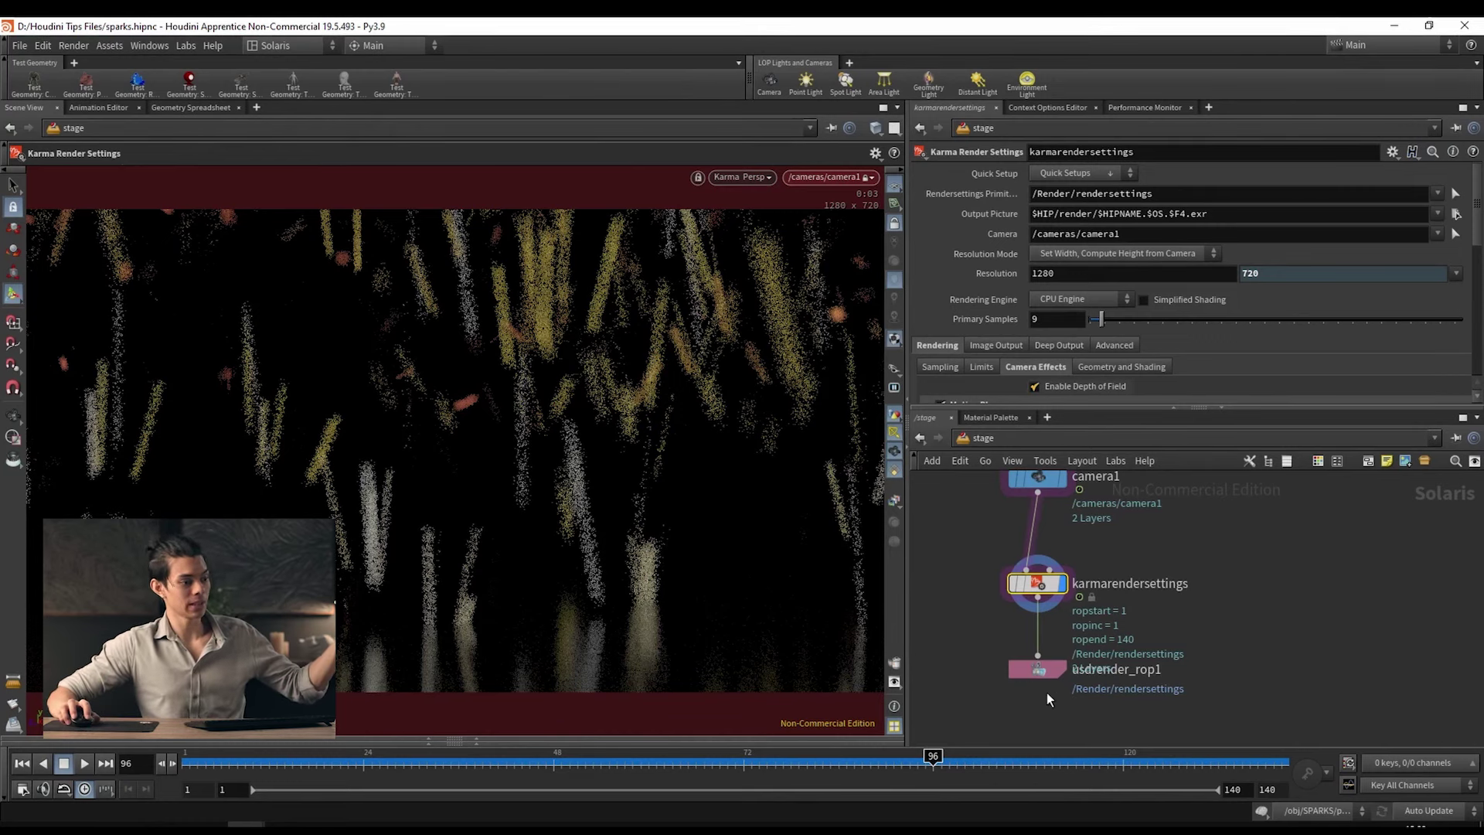
pyautogui.click(1033, 671)
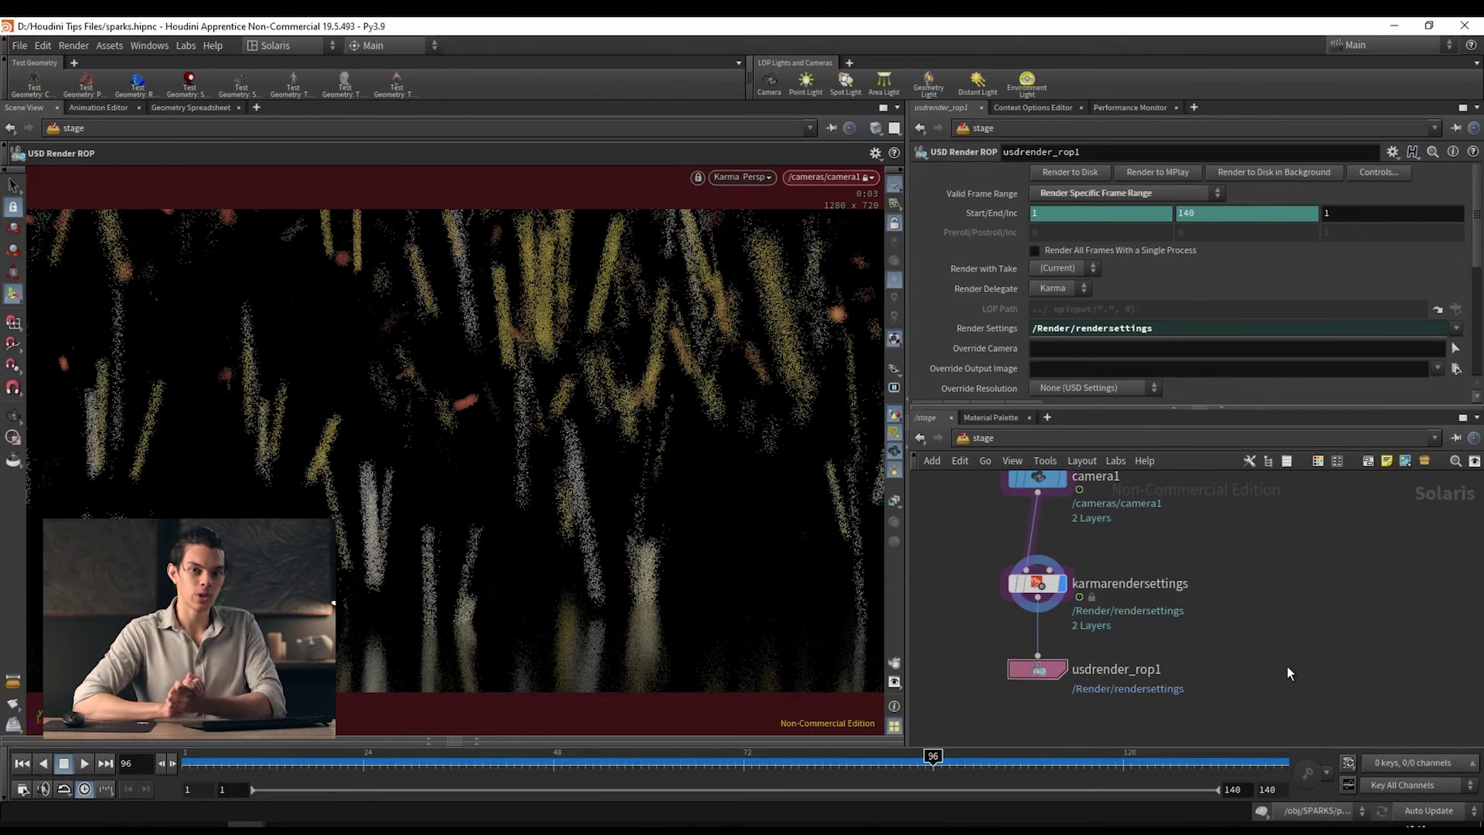